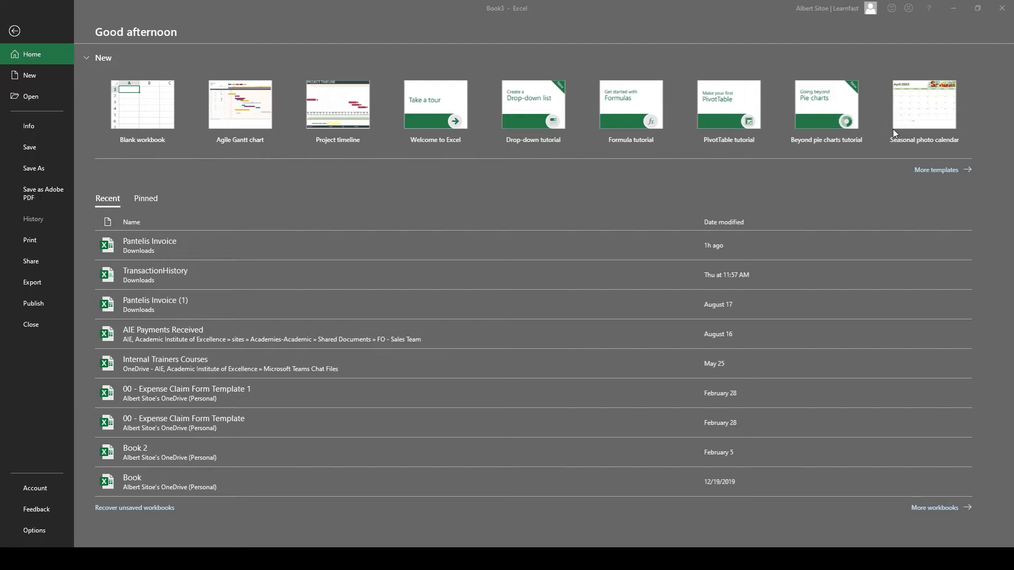
Browse the available workbook templates, including the suggested Business category and the full template list.
left_click(926, 171)
scroll(466, 264, "down", 4)
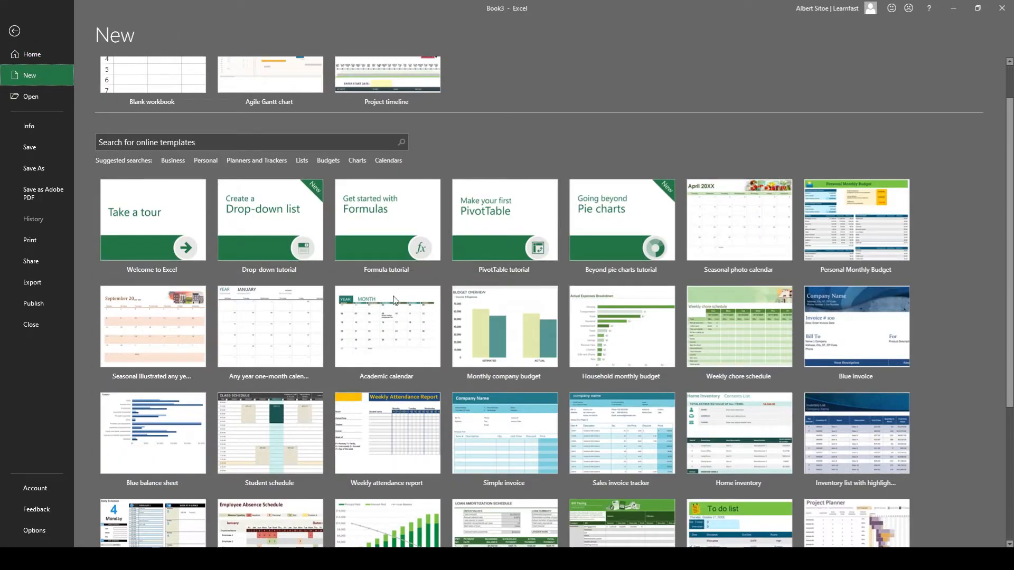
scroll(365, 400, "up", 1)
scroll(337, 283, "up", 3)
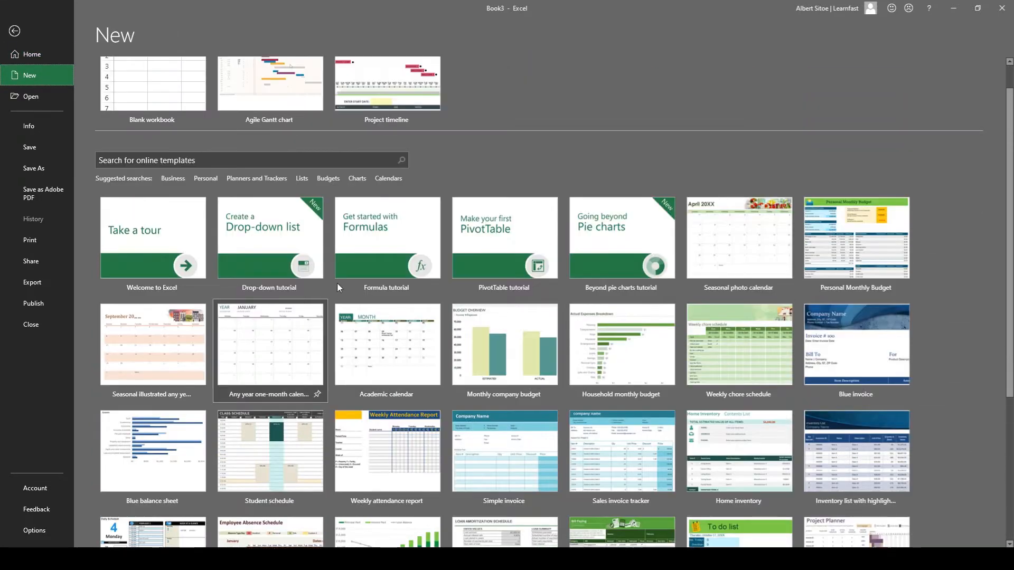
left_click(175, 179)
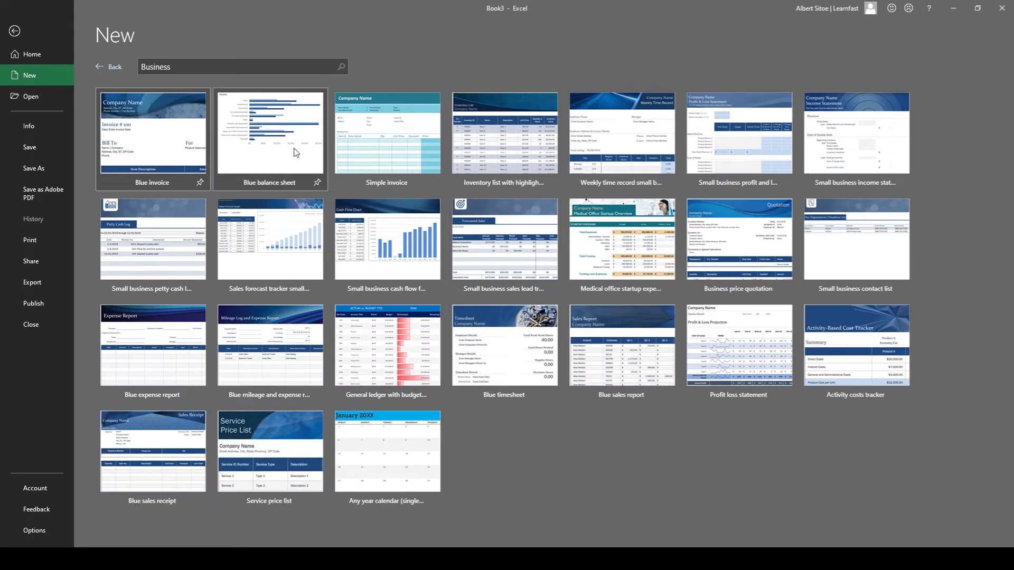
left_click(111, 67)
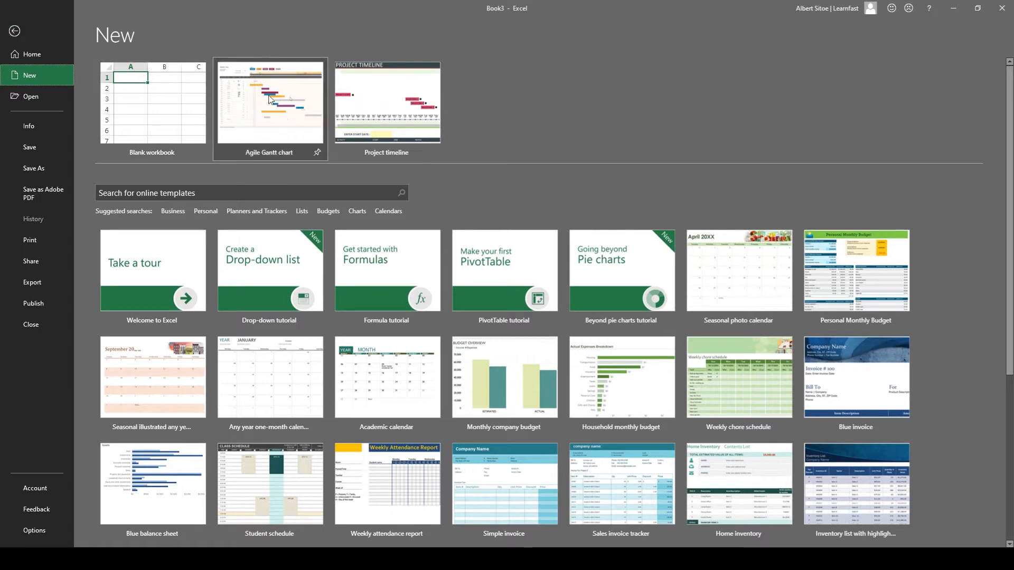
scroll(365, 264, "down", 2)
scroll(364, 265, "up", 2)
left_click(46, 56)
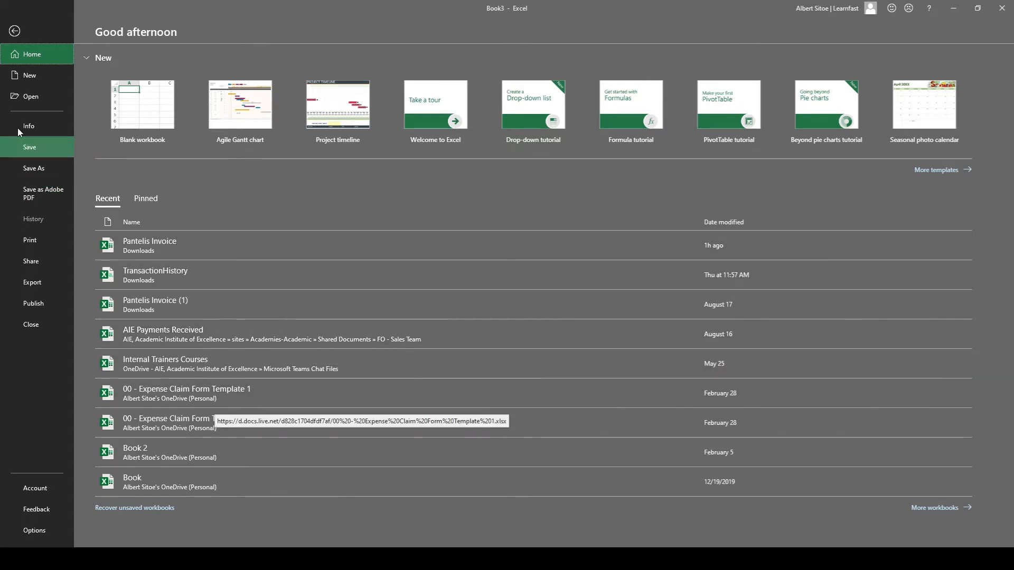
left_click(35, 82)
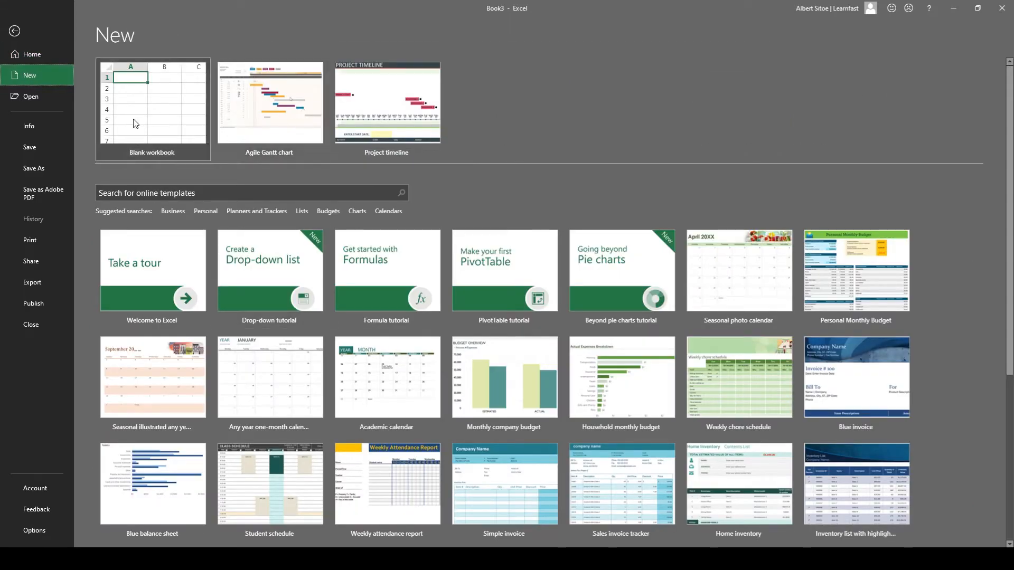
scroll(285, 343, "down", 3)
scroll(413, 390, "down", 2)
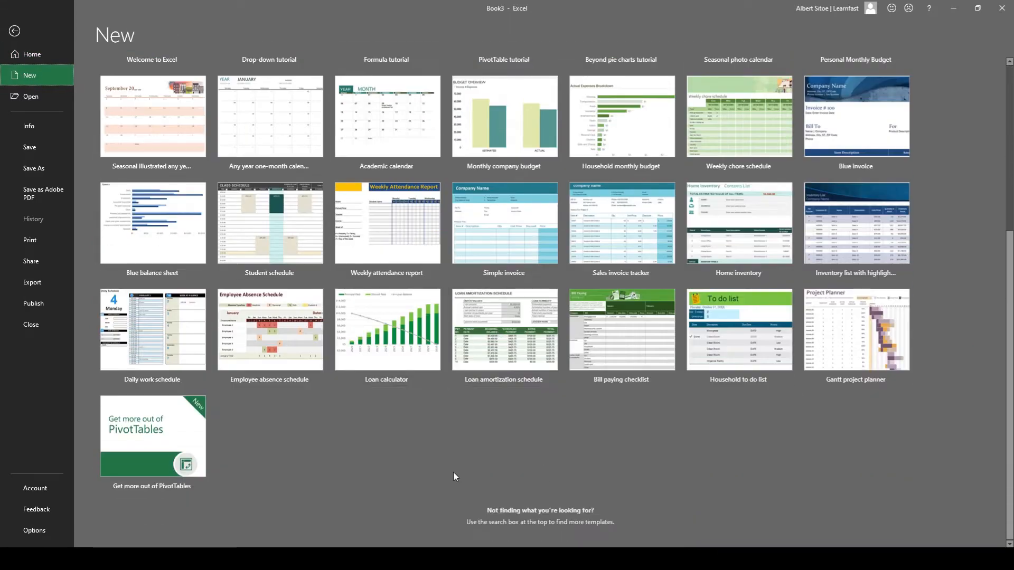
scroll(502, 401, "up", 5)
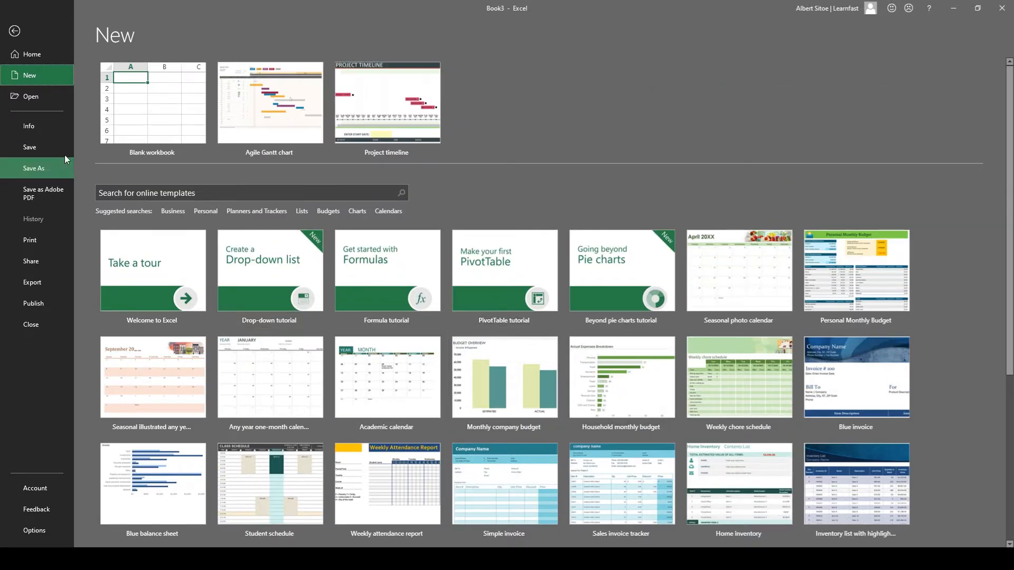
Look through the recent workbooks and storage locations for opening files, and browse the Documents folder without opening anything.
left_click(59, 98)
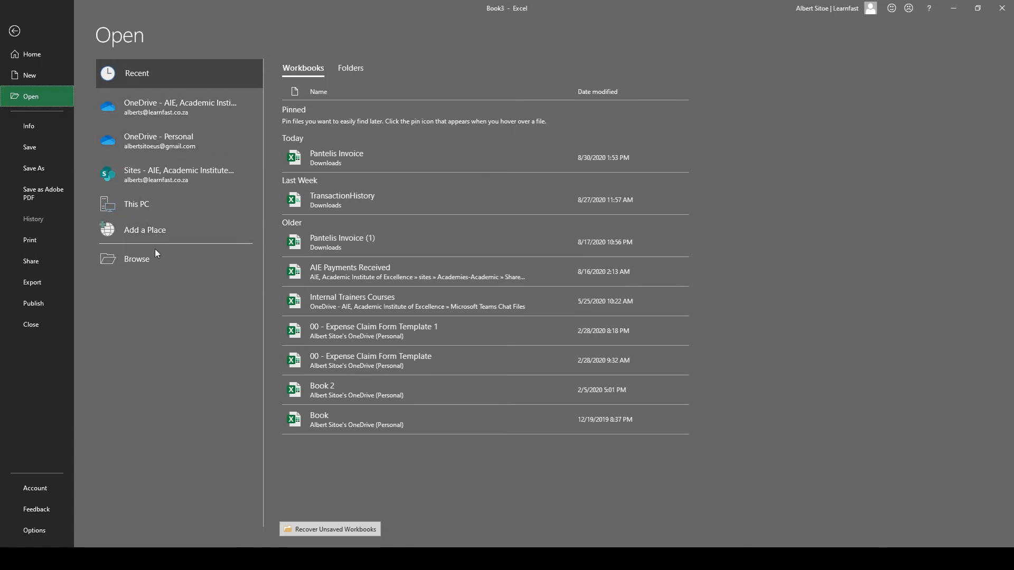
left_click(133, 259)
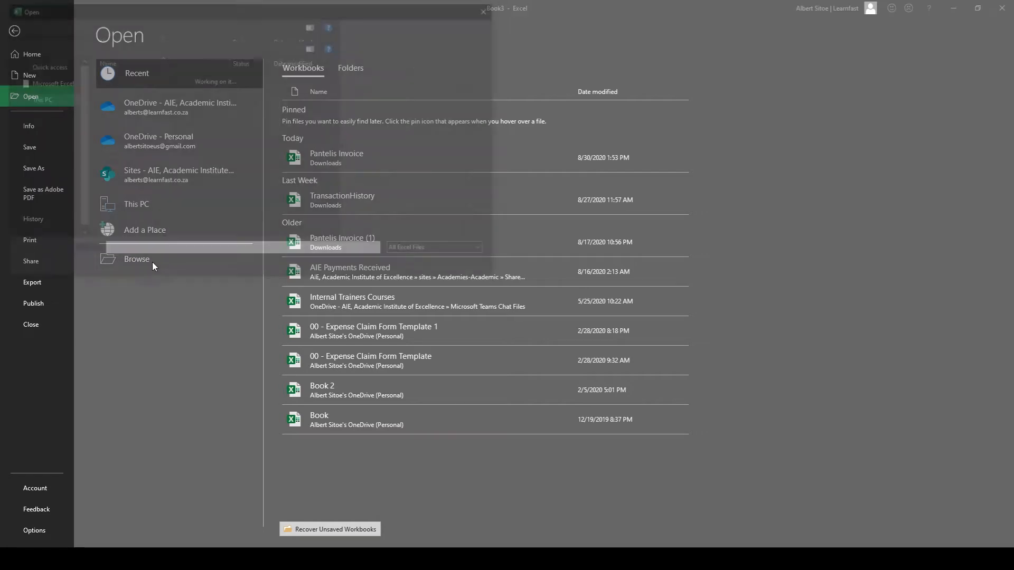
scroll(173, 180, "down", 10)
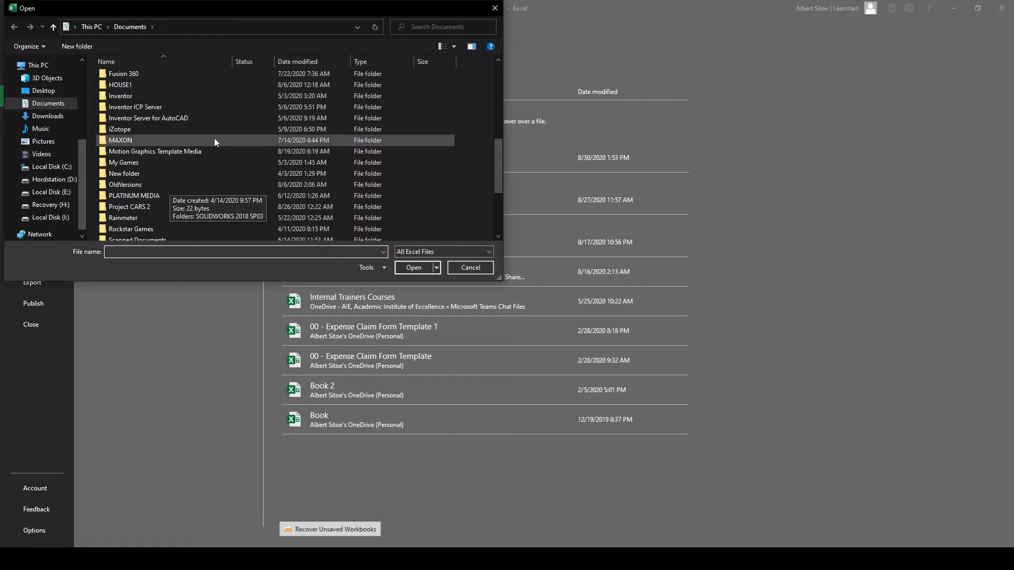
left_click(495, 8)
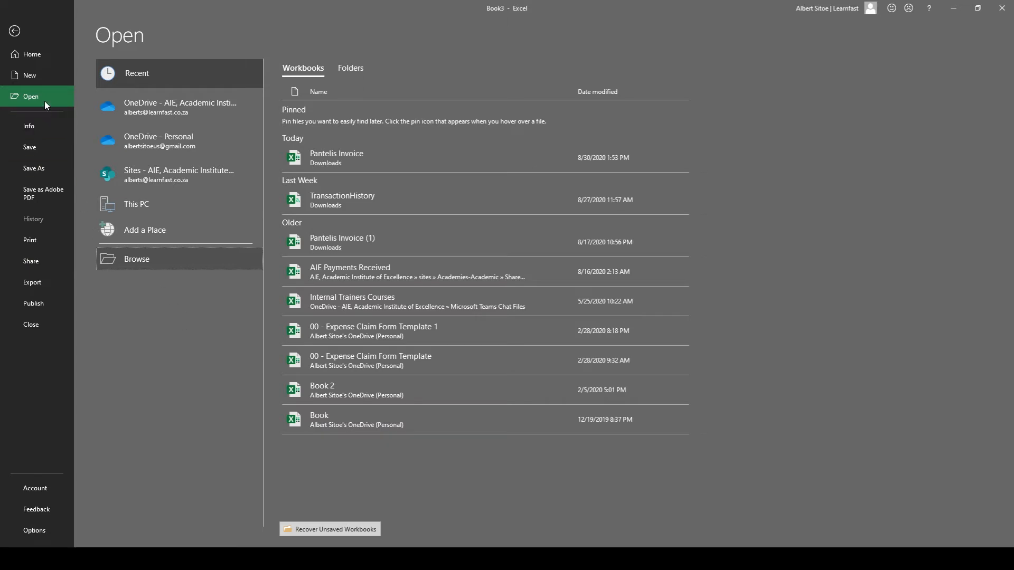
Create a new blank workbook.
left_click(32, 75)
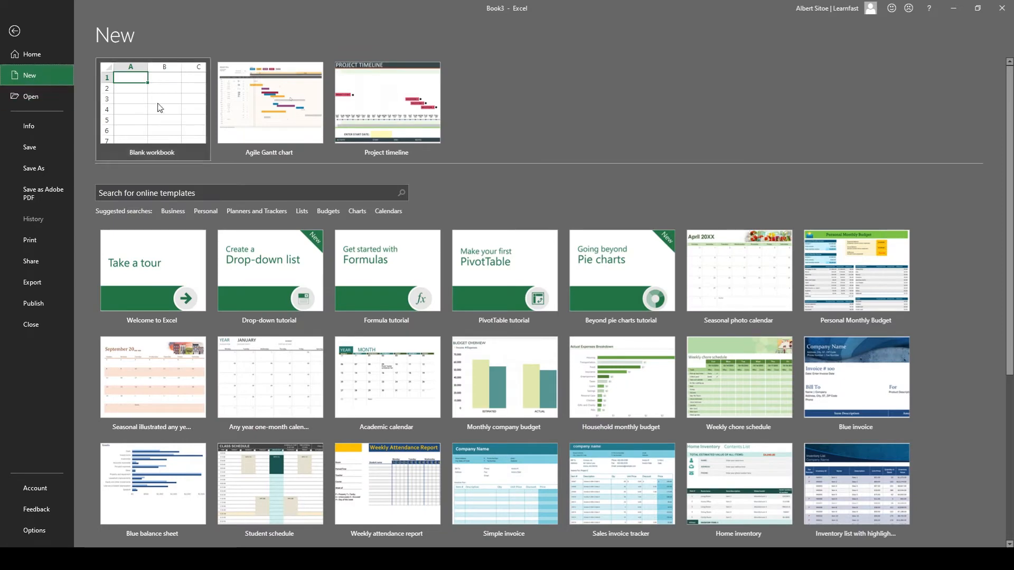
left_click(155, 127)
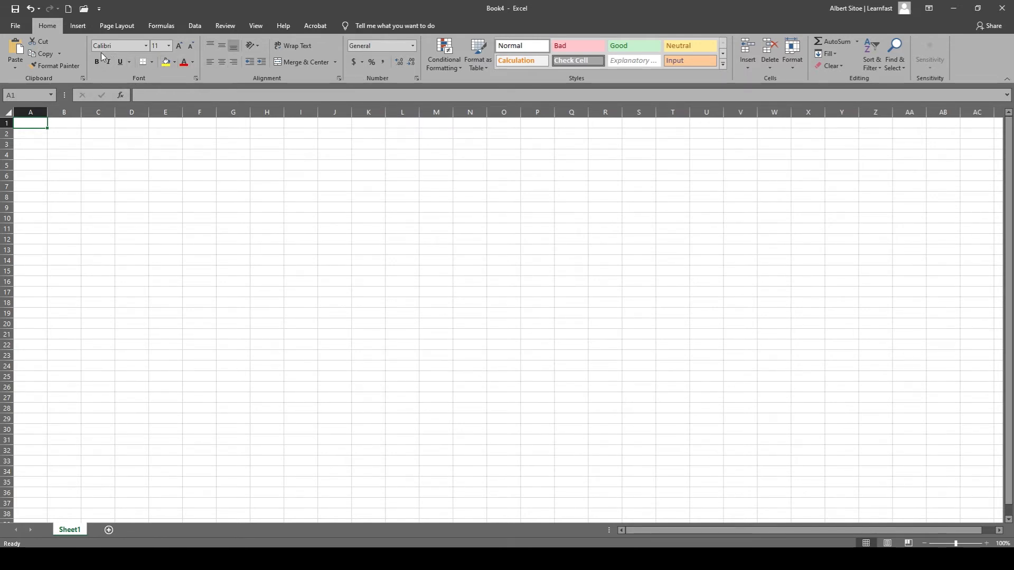
Examine the ribbon's command sets for inserting, page layout, formulas, data, review and view, finishing on the Home commands.
left_click(77, 26)
left_click(117, 25)
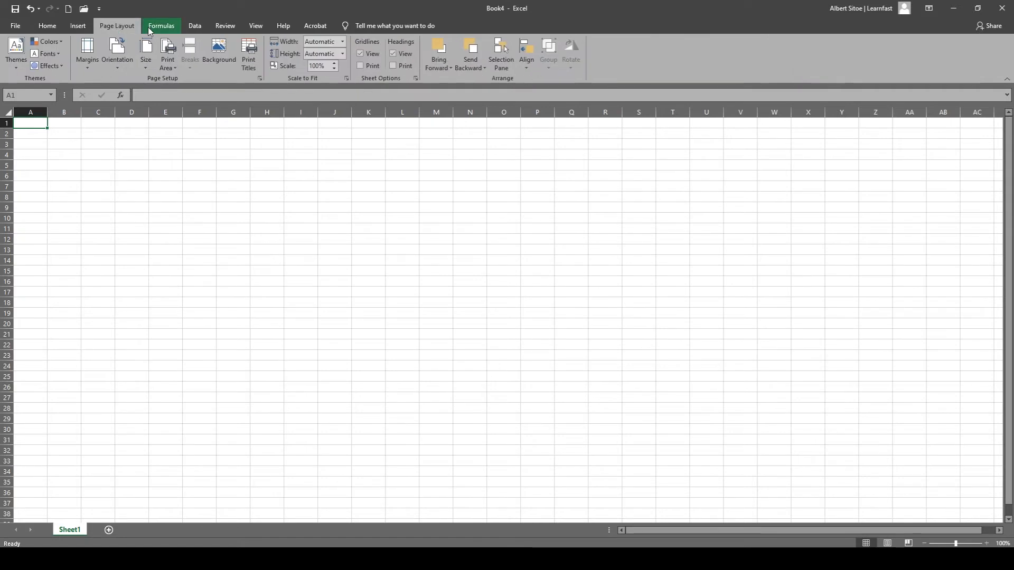
left_click(159, 26)
left_click(195, 26)
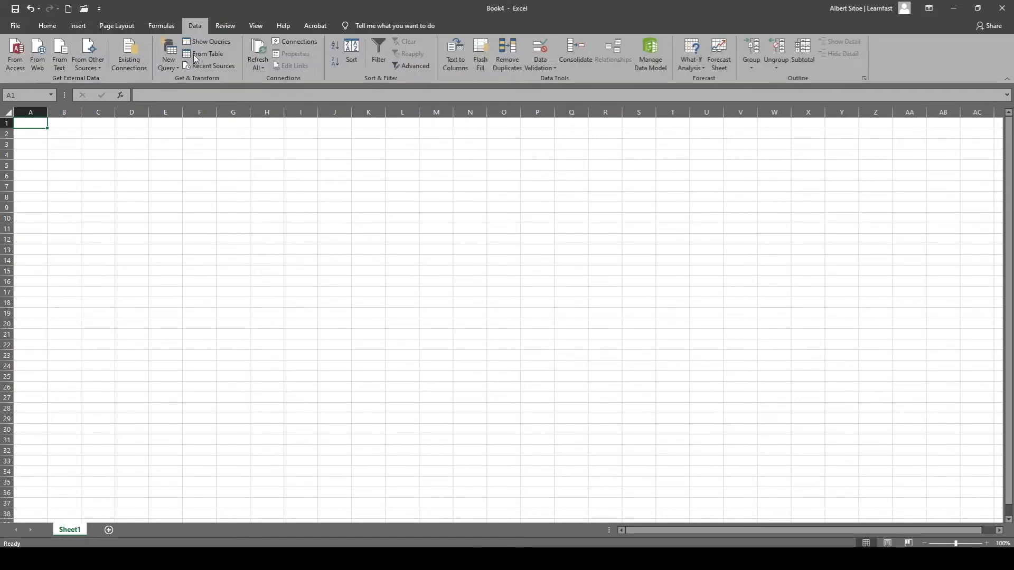
left_click(232, 26)
left_click(255, 25)
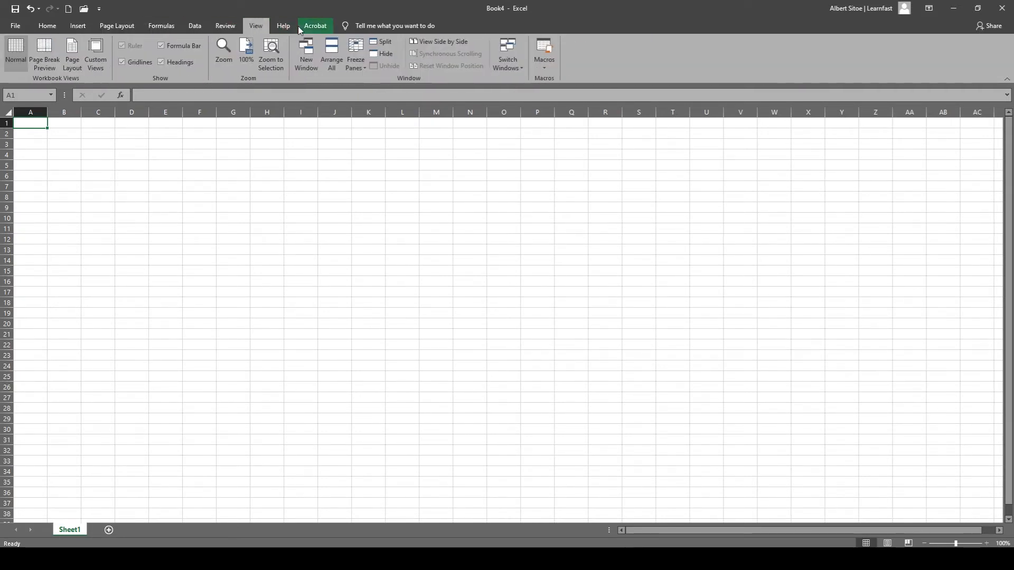
left_click(306, 27)
left_click(255, 25)
left_click(158, 26)
left_click(121, 26)
left_click(83, 26)
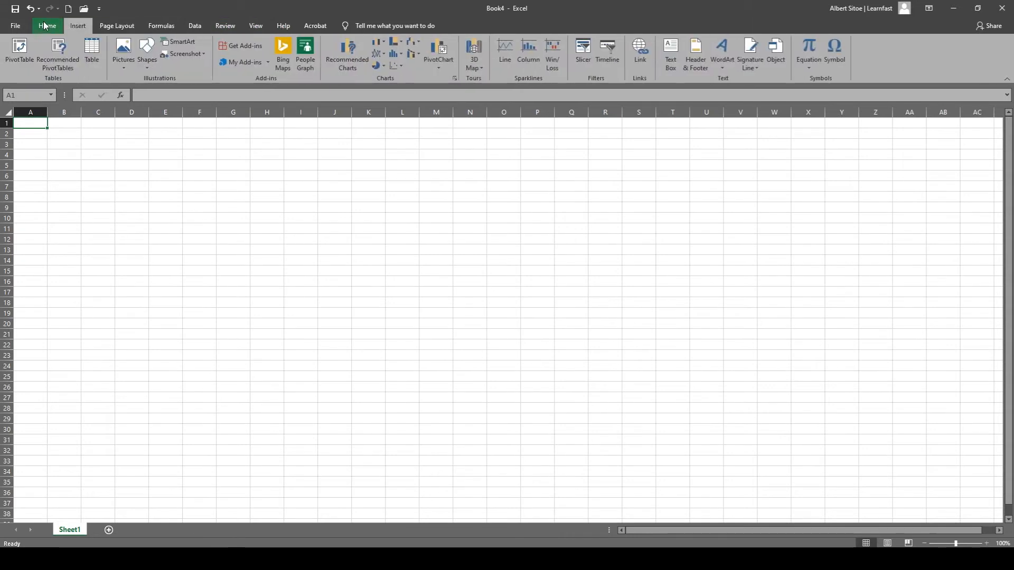
left_click(44, 25)
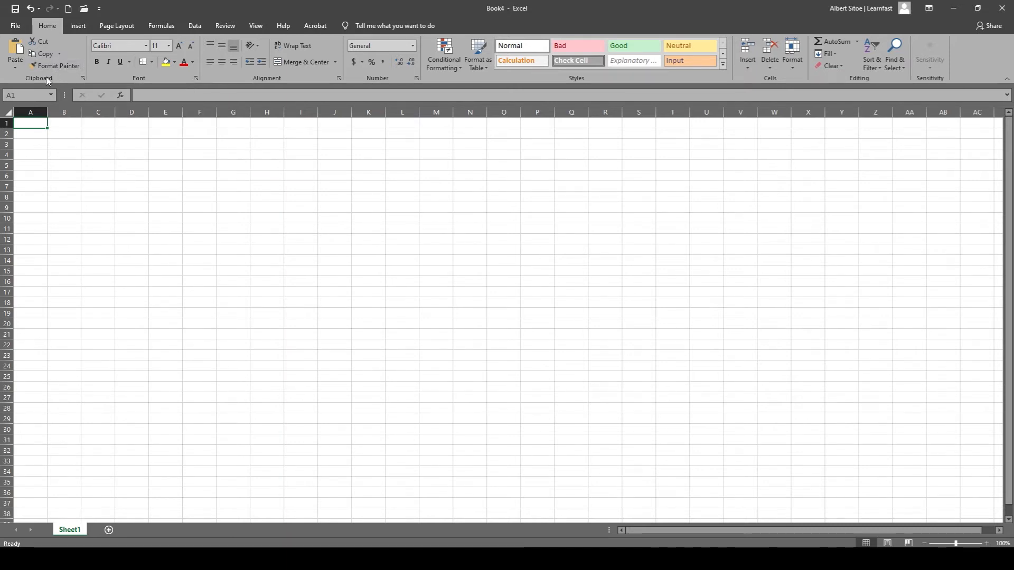
Clear all stored items from the Office clipboard.
left_click(83, 80)
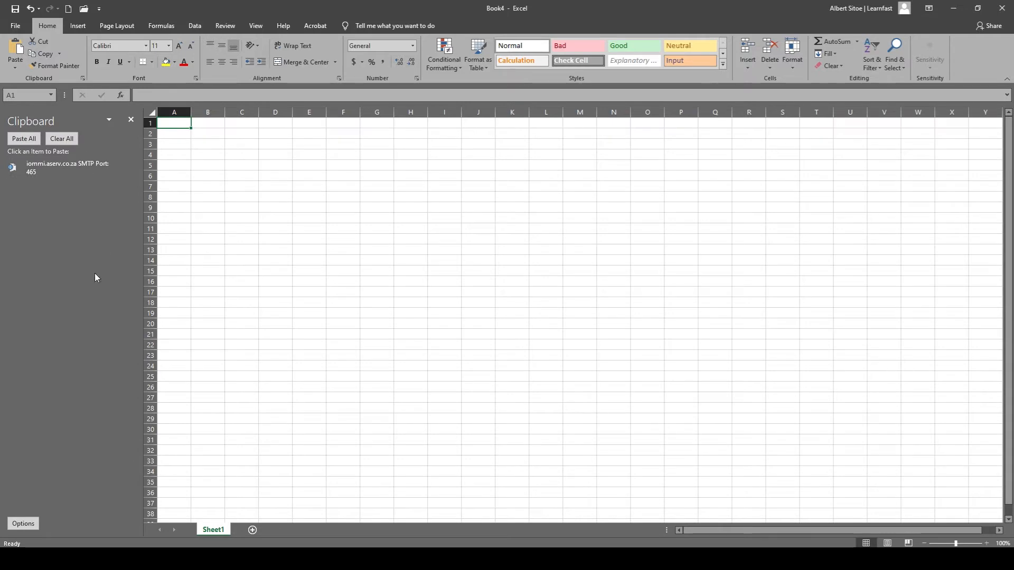
left_click(52, 138)
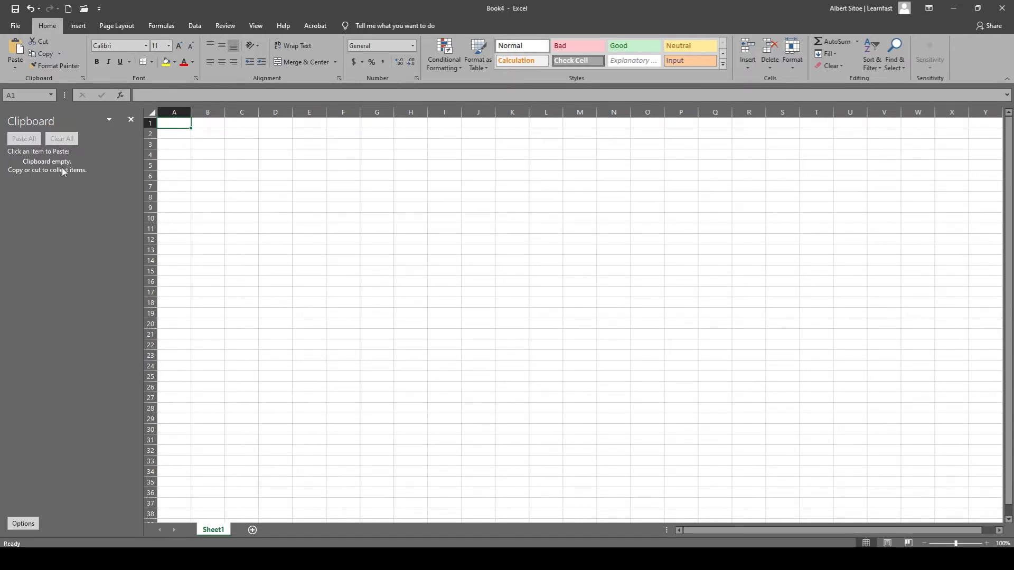
left_click(131, 119)
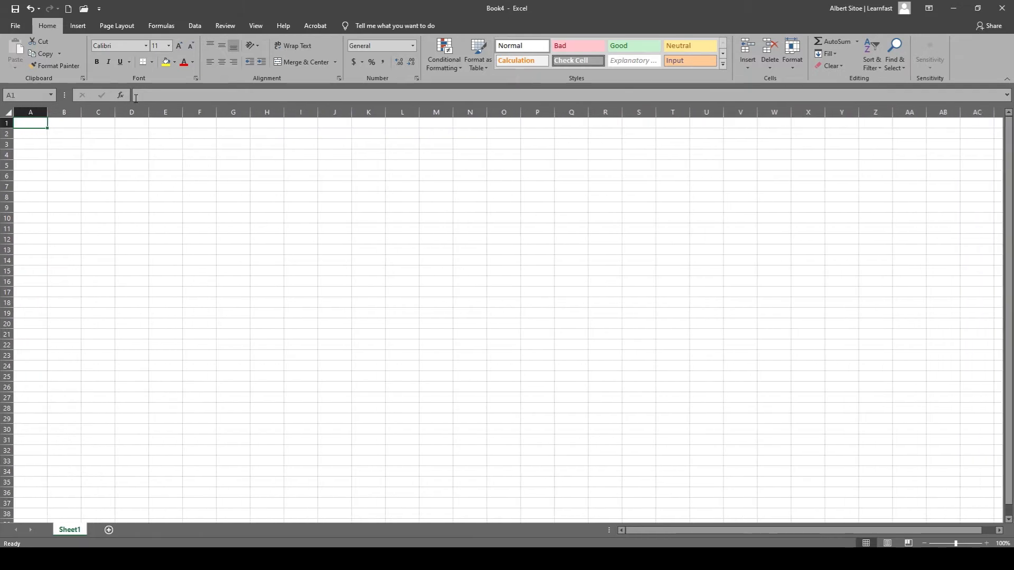
Examine the font and alignment options in Format Cells for cell A1 without changing them.
left_click(196, 78)
left_click_drag(619, 105, 227, 137)
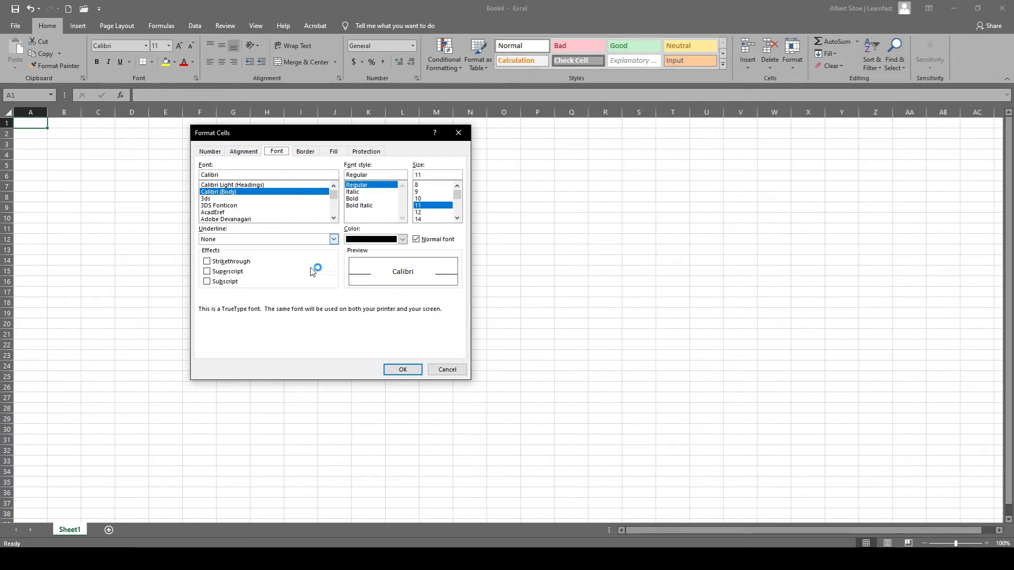
left_click(459, 133)
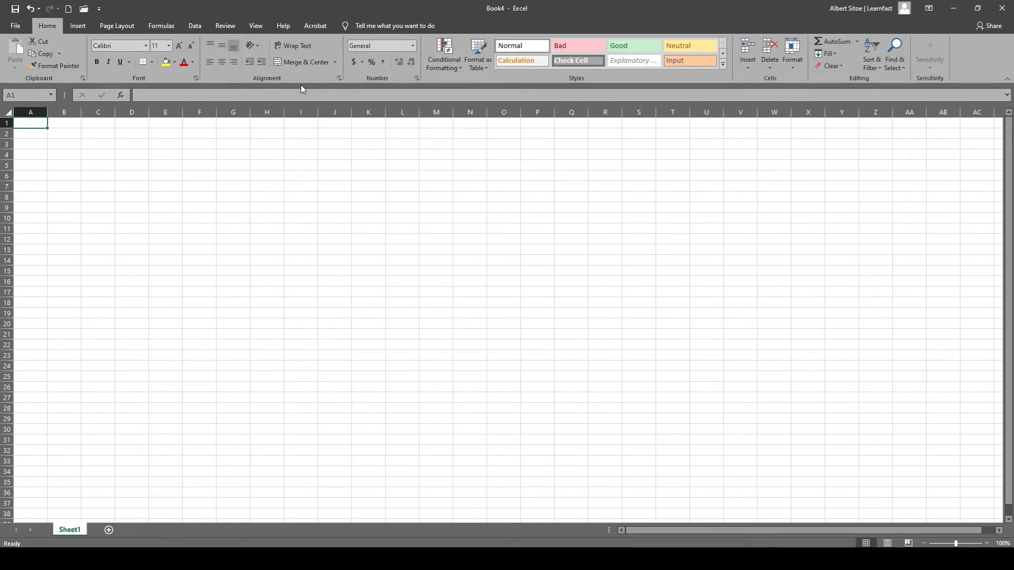
left_click(339, 78)
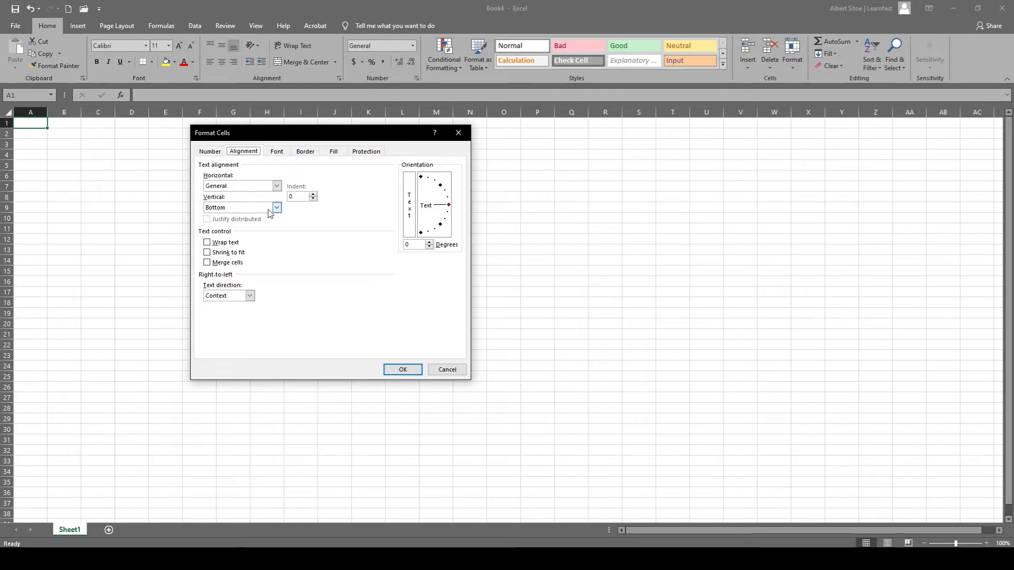
left_click(458, 133)
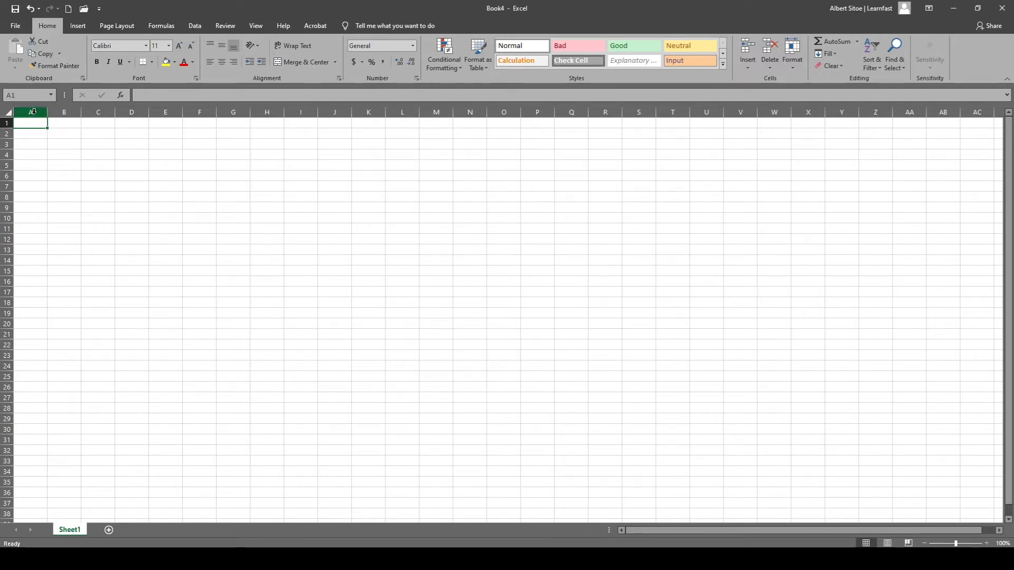
left_click(118, 146)
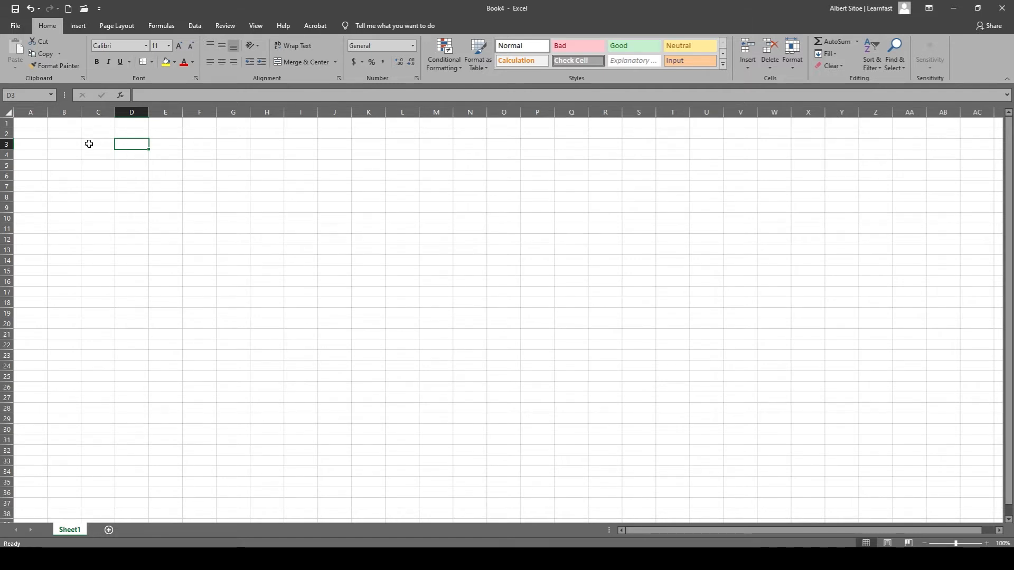
left_click(32, 127)
left_click(151, 96)
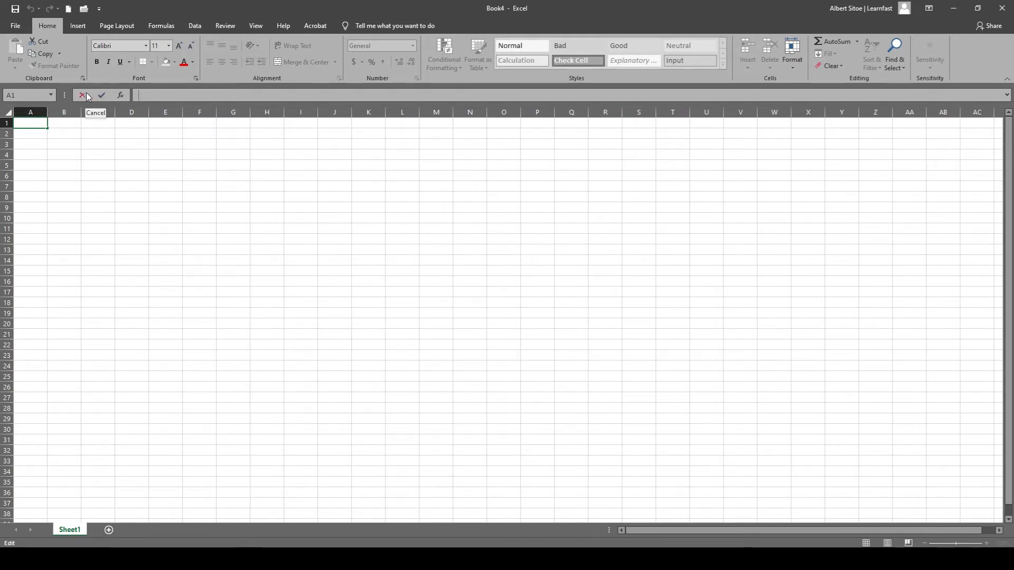
left_click(83, 95)
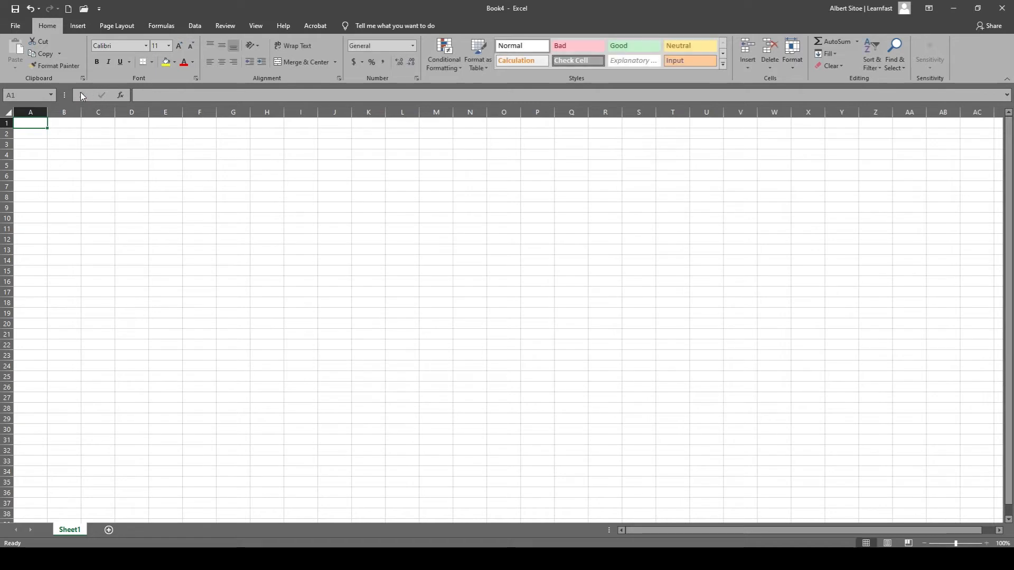
Go to cell B3 and enter the text HELLO, keeping that cell selected.
left_click(27, 96)
key("Return")
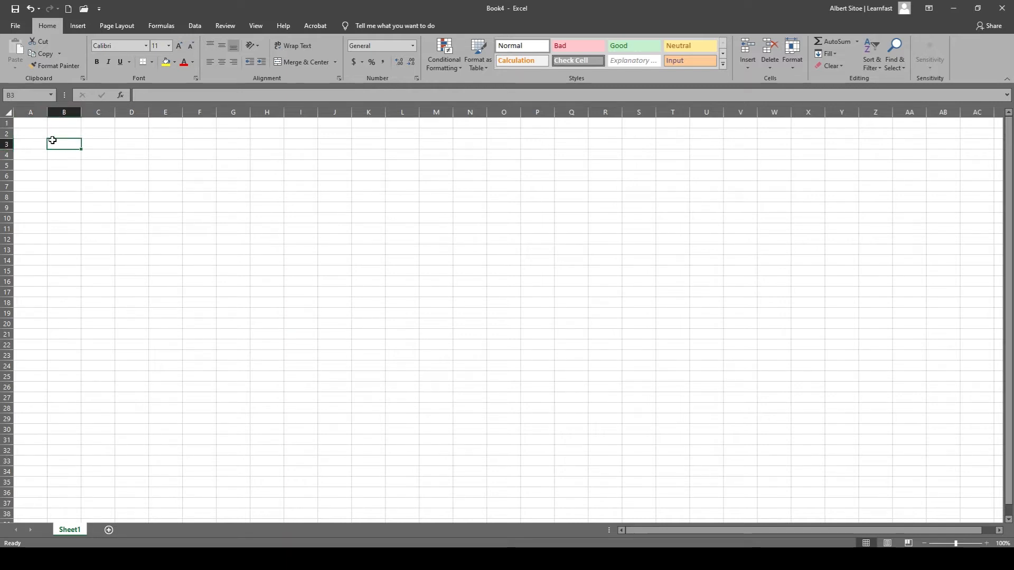
left_click(140, 96)
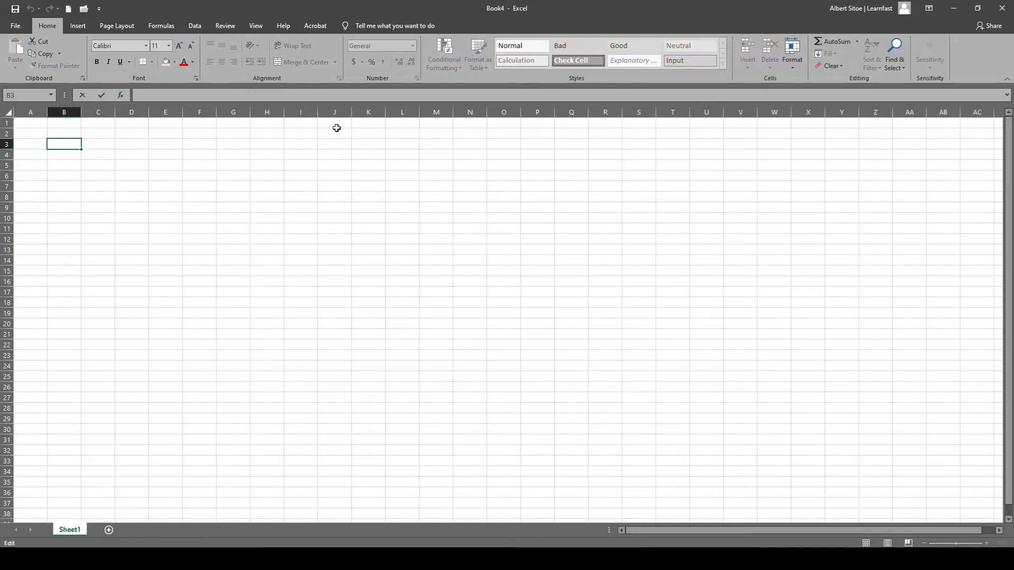
type("HELLO")
key("ctrl+Return")
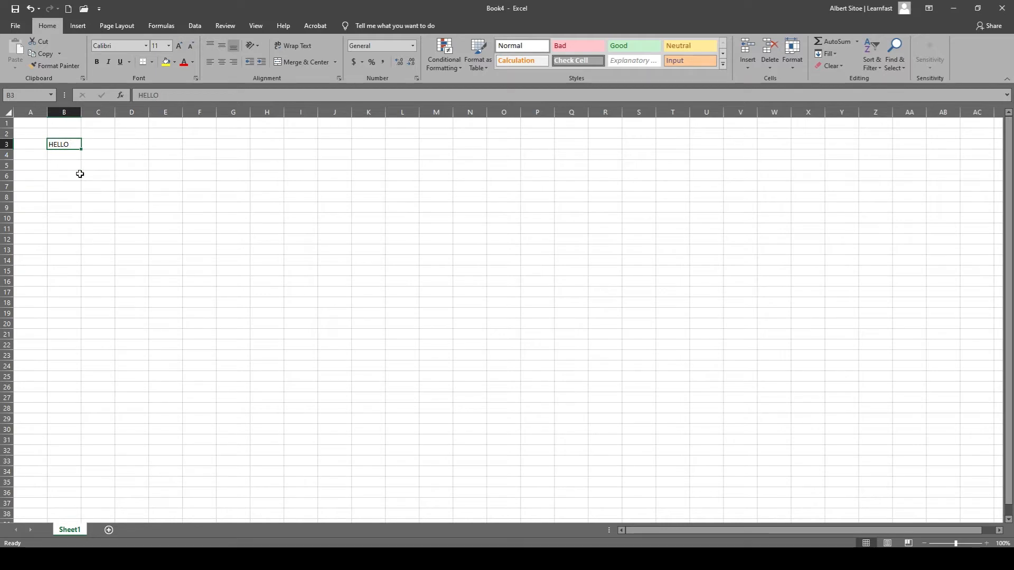
left_click(65, 166)
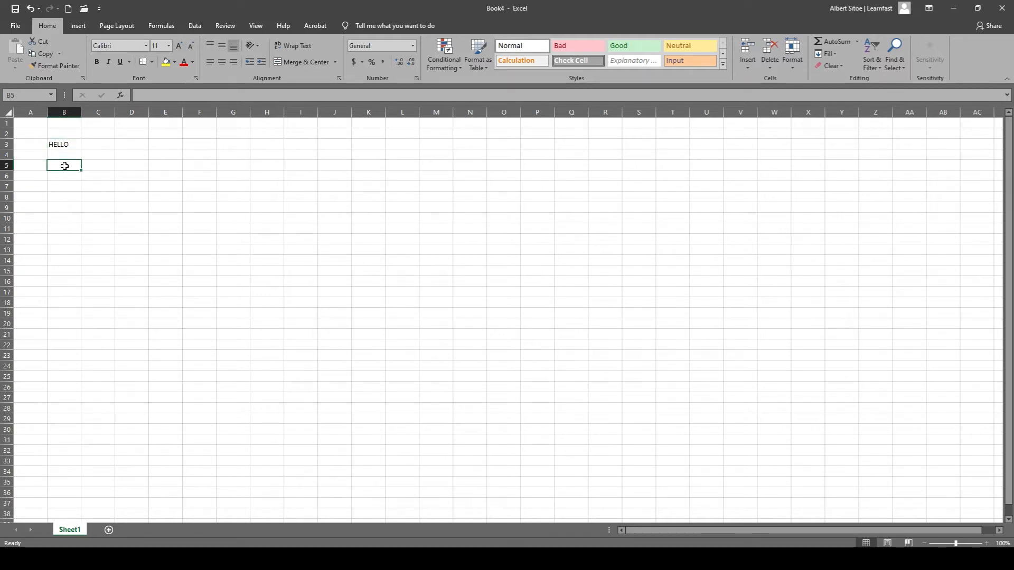
left_click(54, 144)
left_click(122, 153)
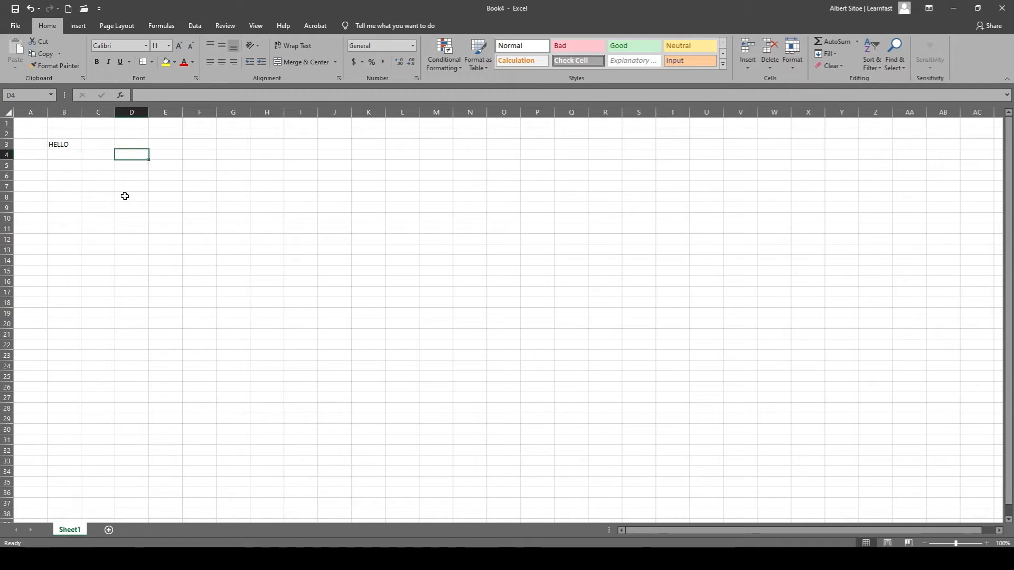
left_click(199, 176)
left_click(181, 156)
left_click(122, 143)
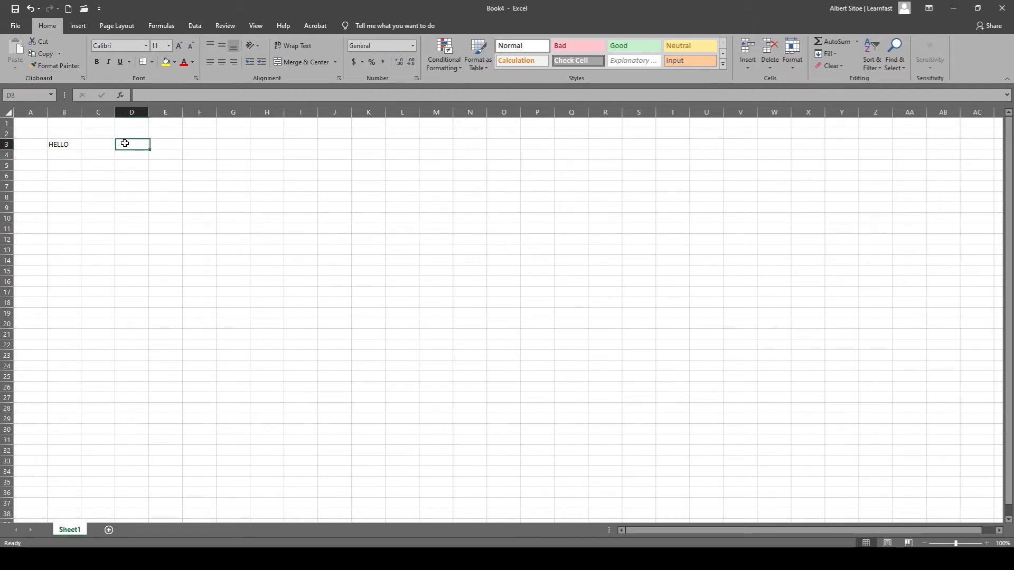
Select cell B3 containing HELLO, open its text for editing, and leave it unchanged with the cell selected.
left_click(102, 143)
left_click(64, 145)
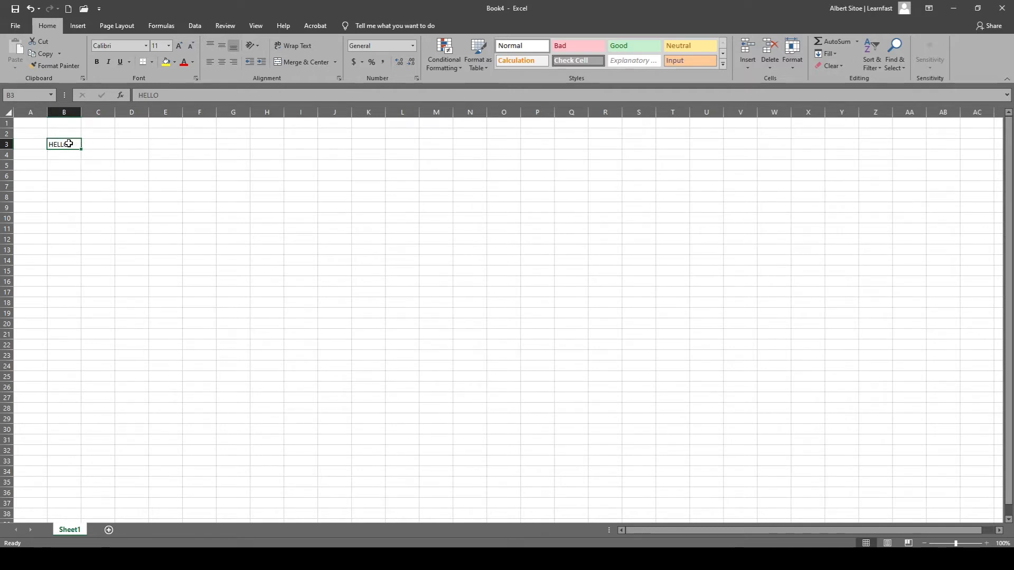
double_click(73, 145)
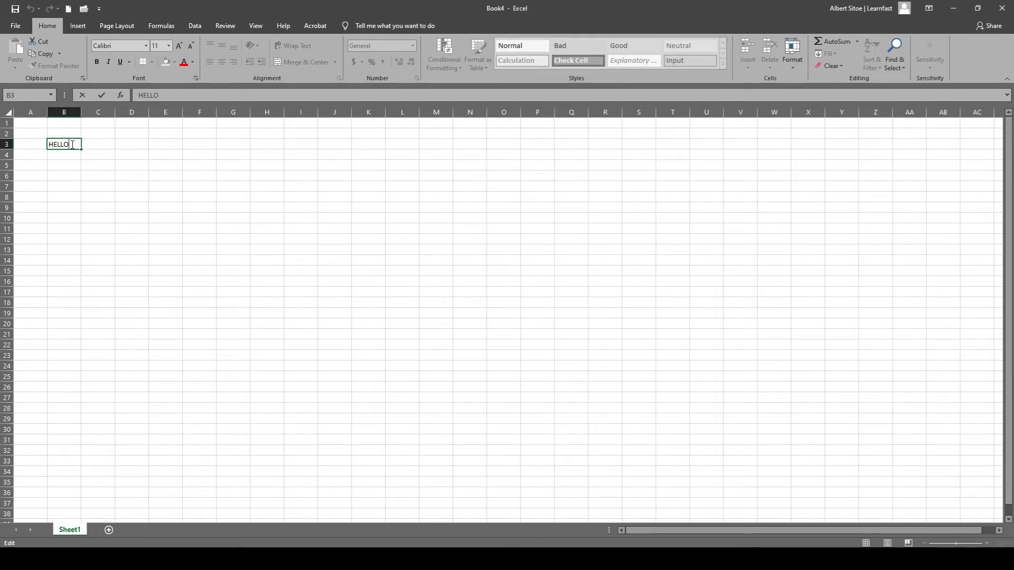
left_click(59, 132)
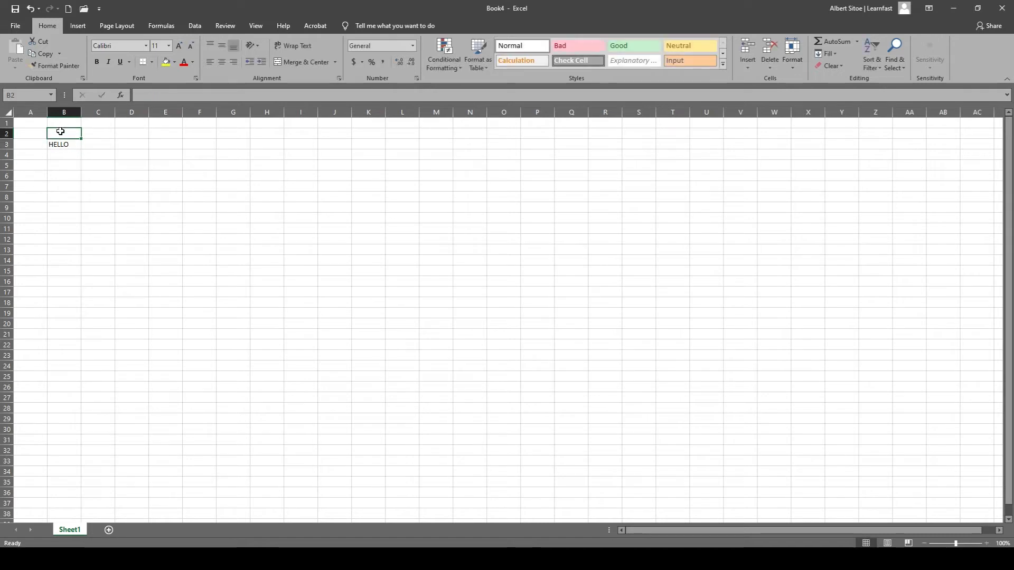
left_click(52, 141)
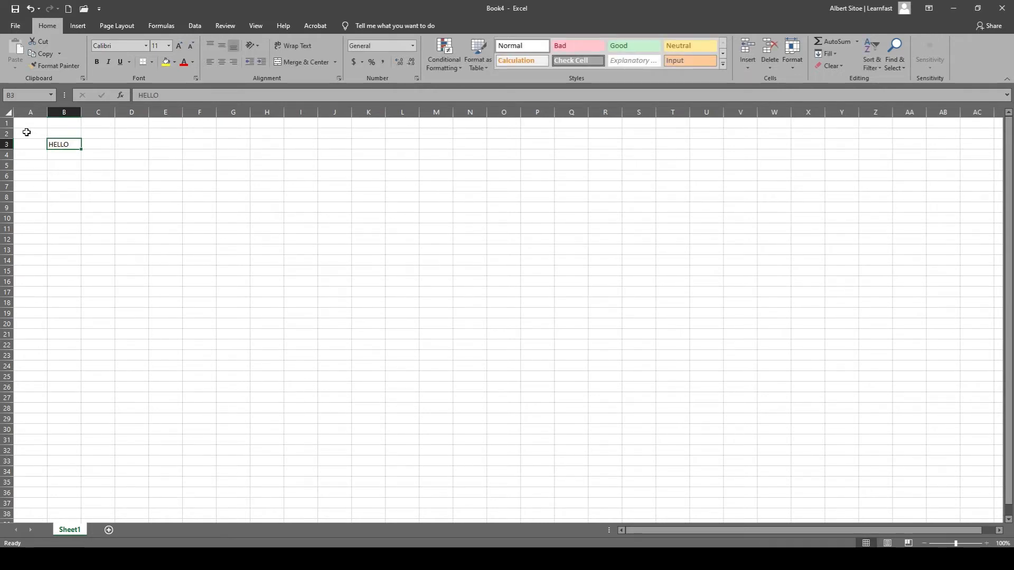
Select whole columns one at a time from A through H and back, finishing on column C.
left_click(30, 110)
left_click(62, 111)
left_click(88, 111)
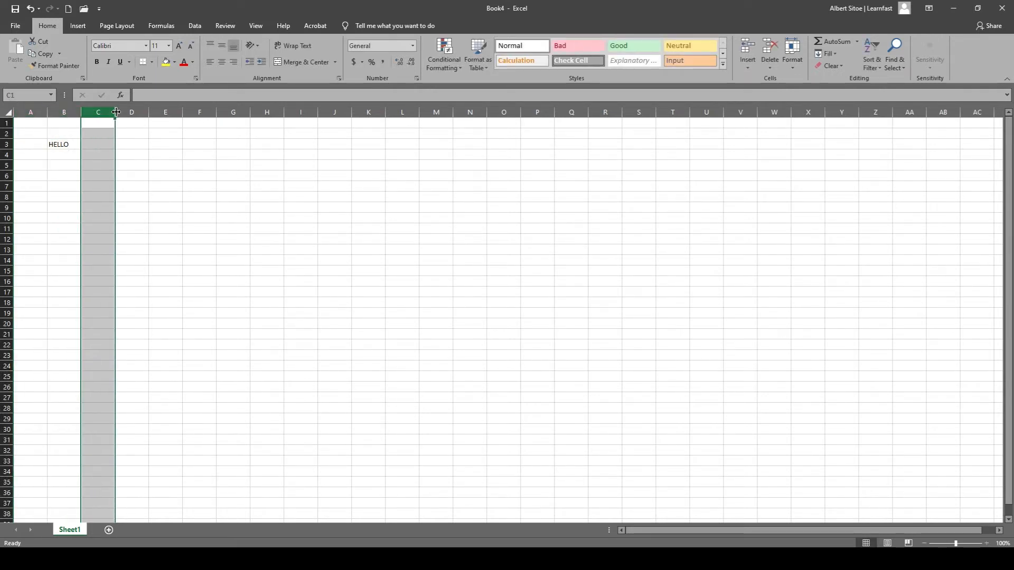
left_click(135, 111)
left_click(61, 112)
left_click(43, 112)
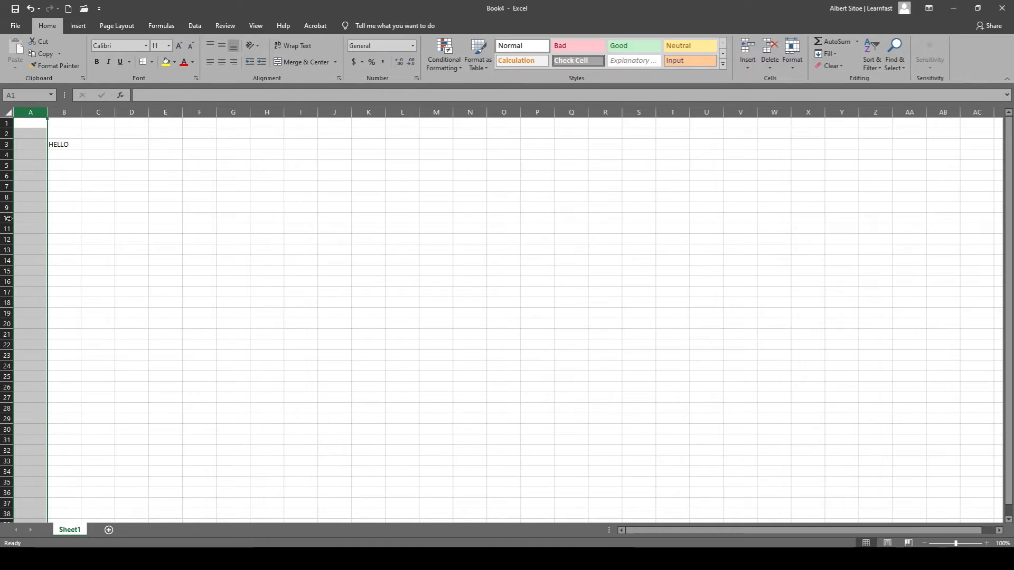
left_click(67, 113)
left_click(94, 113)
left_click(117, 114)
left_click(165, 112)
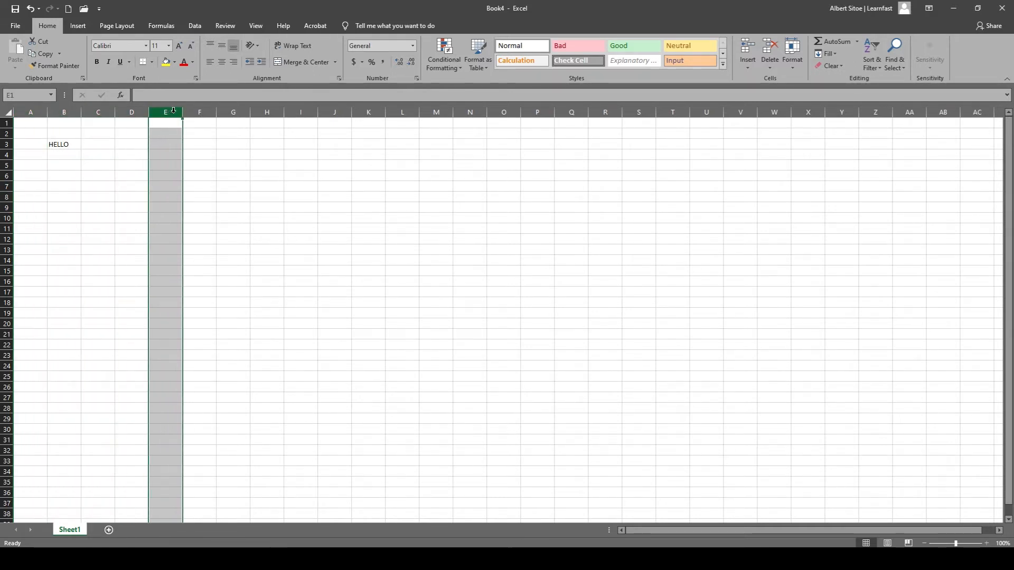
left_click(200, 112)
left_click(233, 112)
left_click(269, 112)
left_click(233, 112)
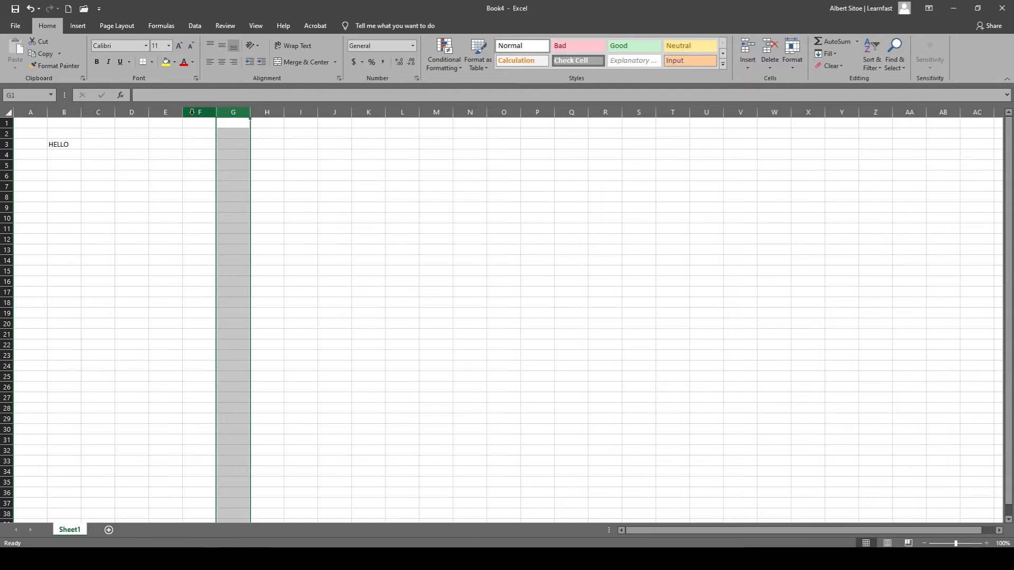
left_click(200, 112)
left_click(166, 112)
left_click(132, 112)
left_click(98, 112)
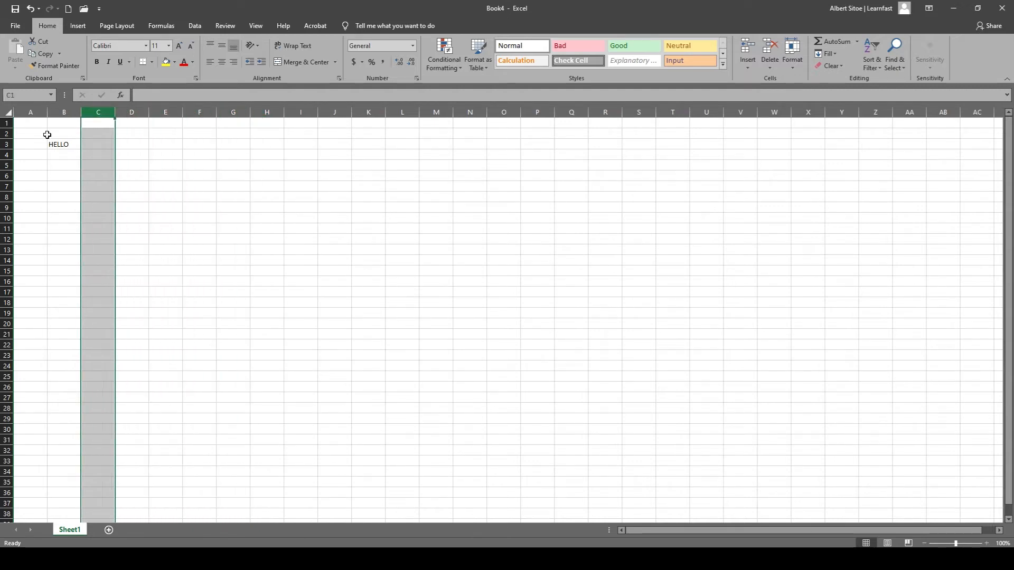
Select whole rows one at a time from row 1 down to row 6, finishing on row 3.
left_click(6, 122)
left_click(6, 133)
left_click(6, 144)
left_click(6, 154)
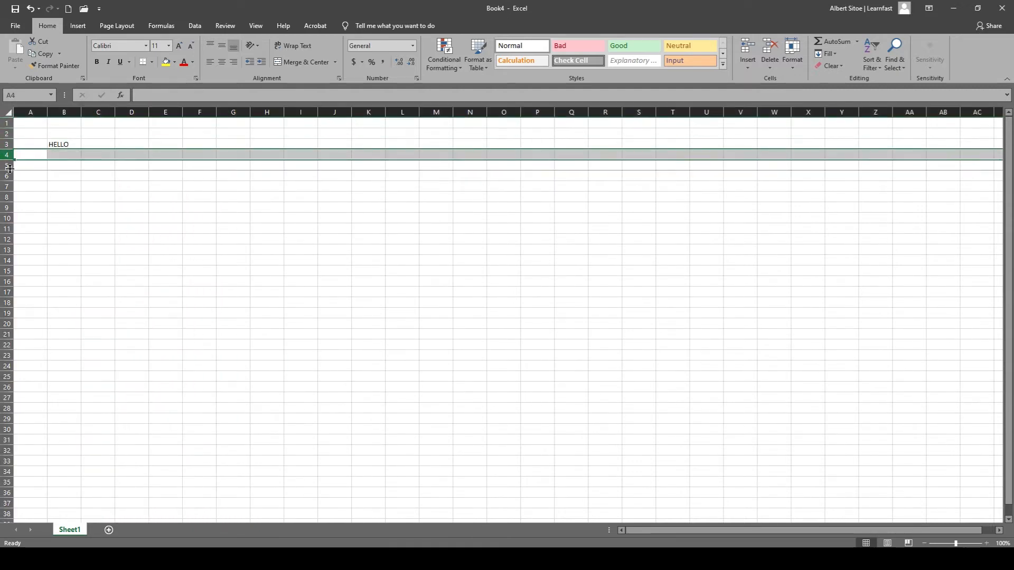
left_click(6, 176)
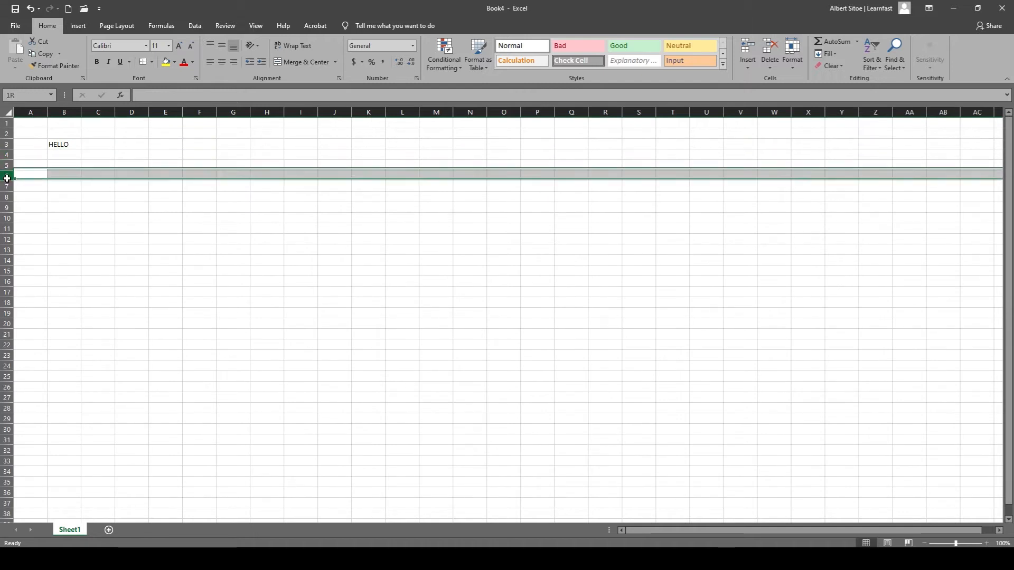
left_click(7, 144)
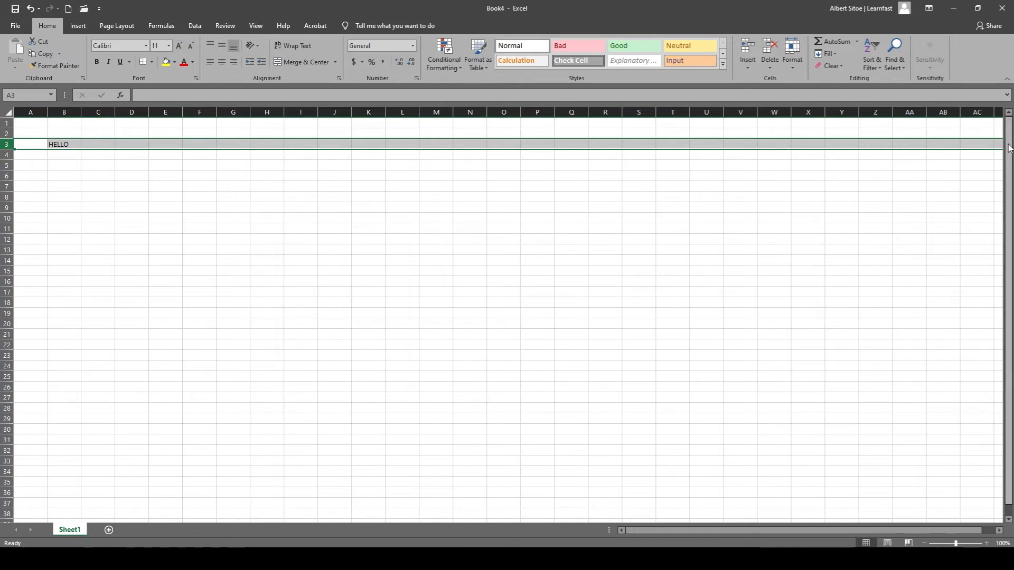
Select column B and individual cells A2, B2 and C4, open C4 for editing without entering anything, and finish on C4.
left_click(67, 113)
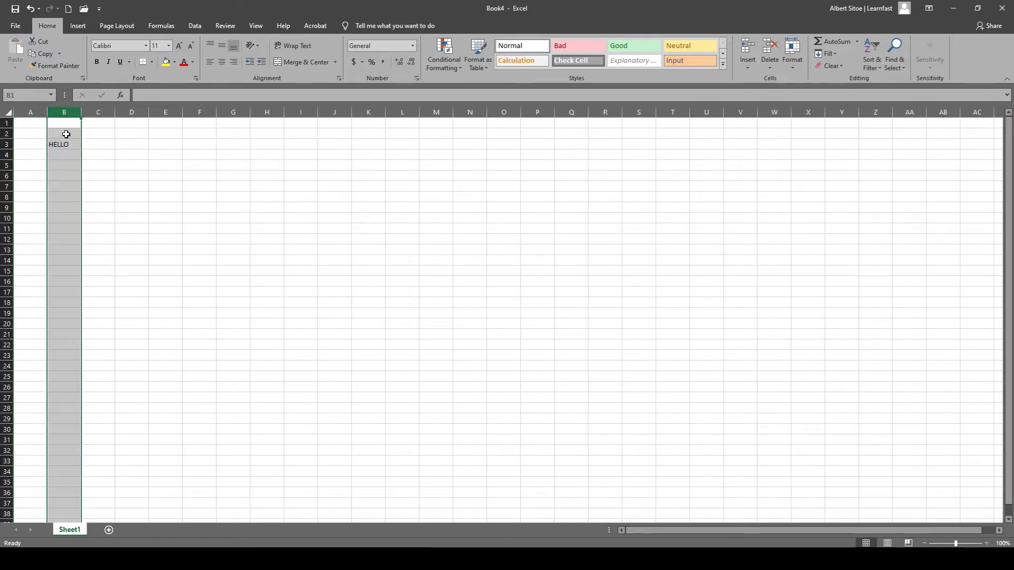
left_click(36, 132)
left_click(70, 128)
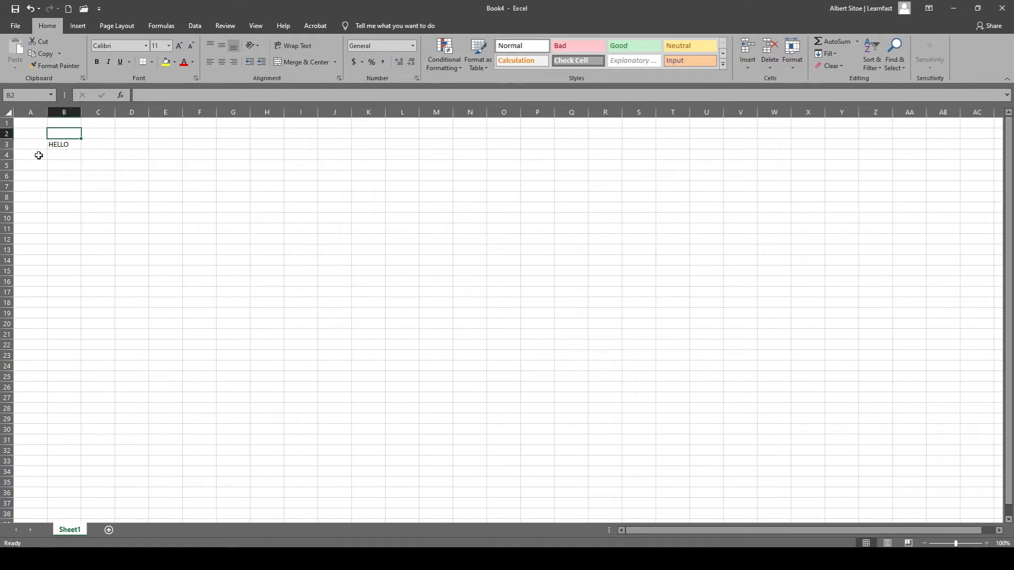
left_click(96, 155)
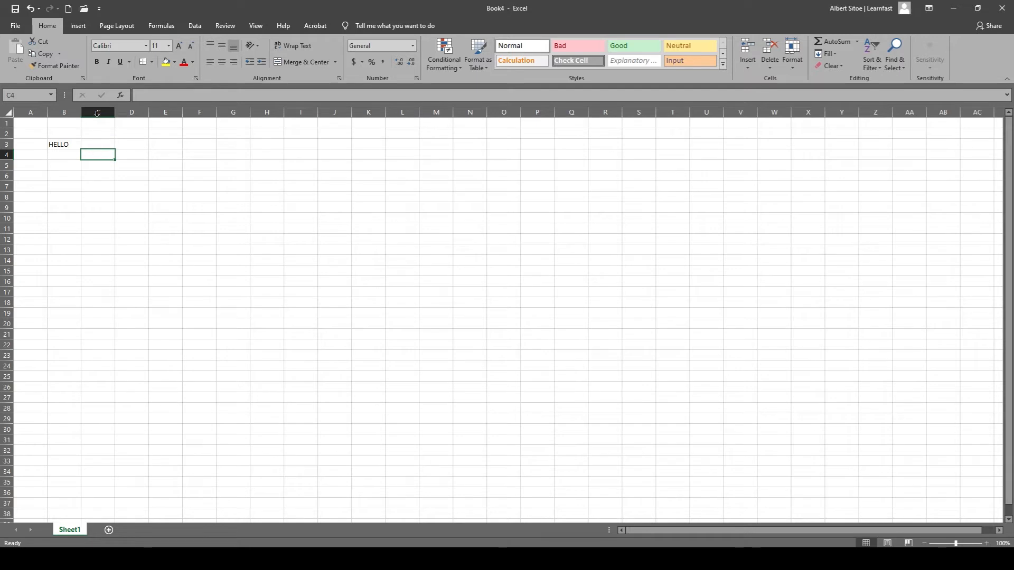
double_click(94, 153)
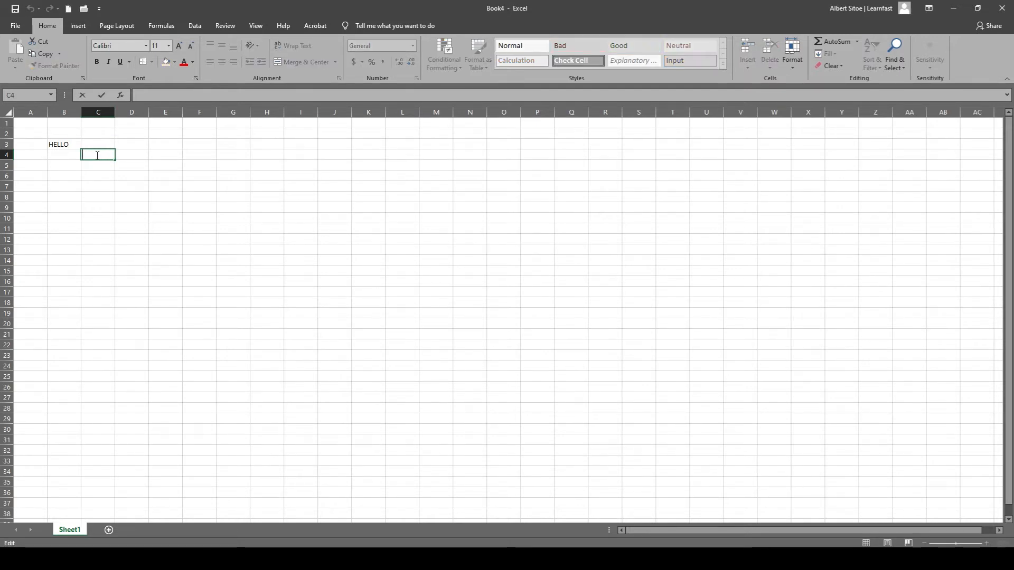
left_click(98, 183)
key("Up")
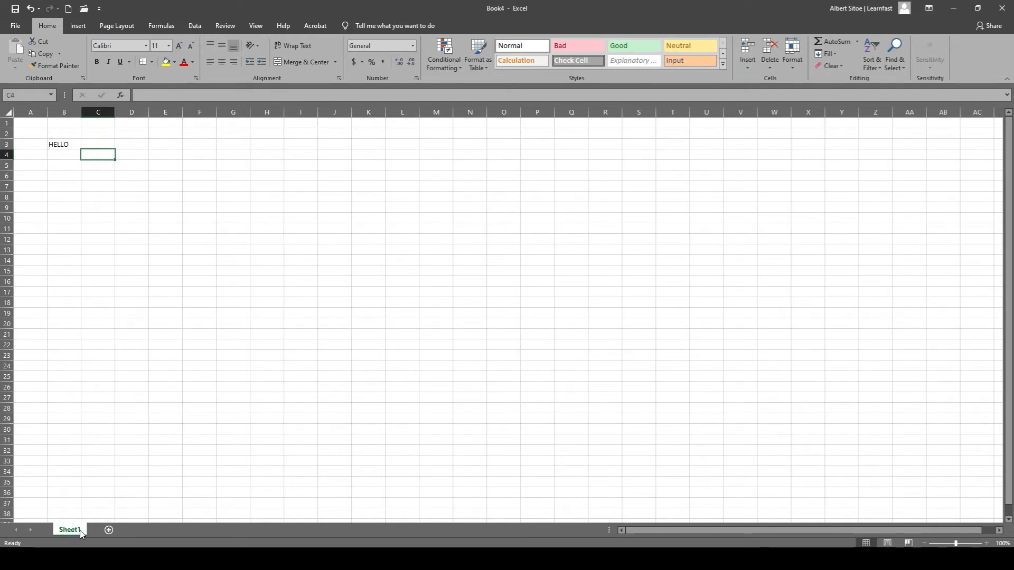
Add two new blank worksheets to the workbook after Sheet1.
left_click(111, 530)
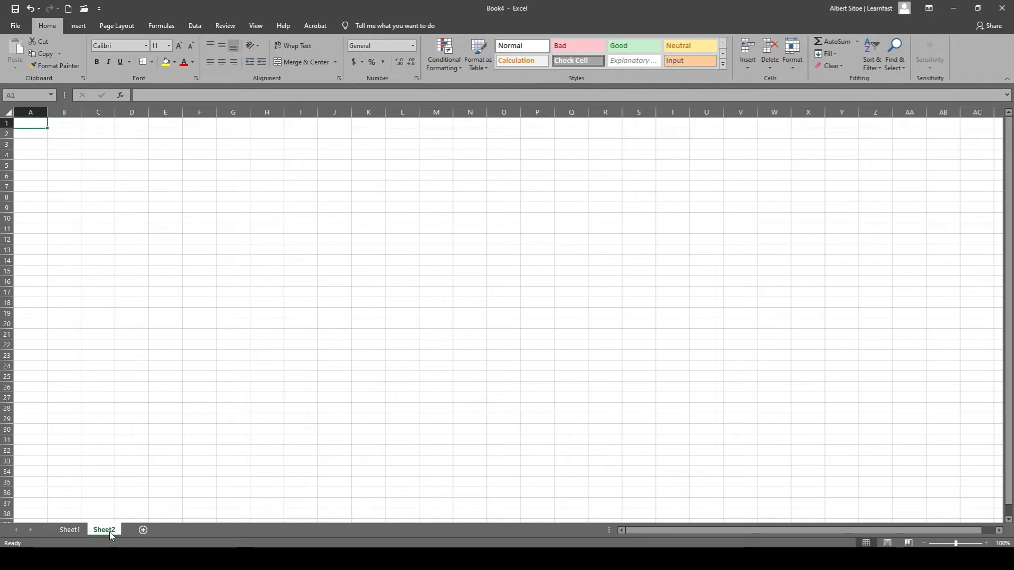
left_click(143, 531)
Switch back and forth among Sheet1, Sheet2 and Sheet3 to view each one, finishing on Sheet1.
left_click(74, 531)
left_click(105, 531)
left_click(133, 531)
left_click(102, 530)
left_click(84, 530)
left_click(104, 530)
left_click(130, 530)
left_click(74, 530)
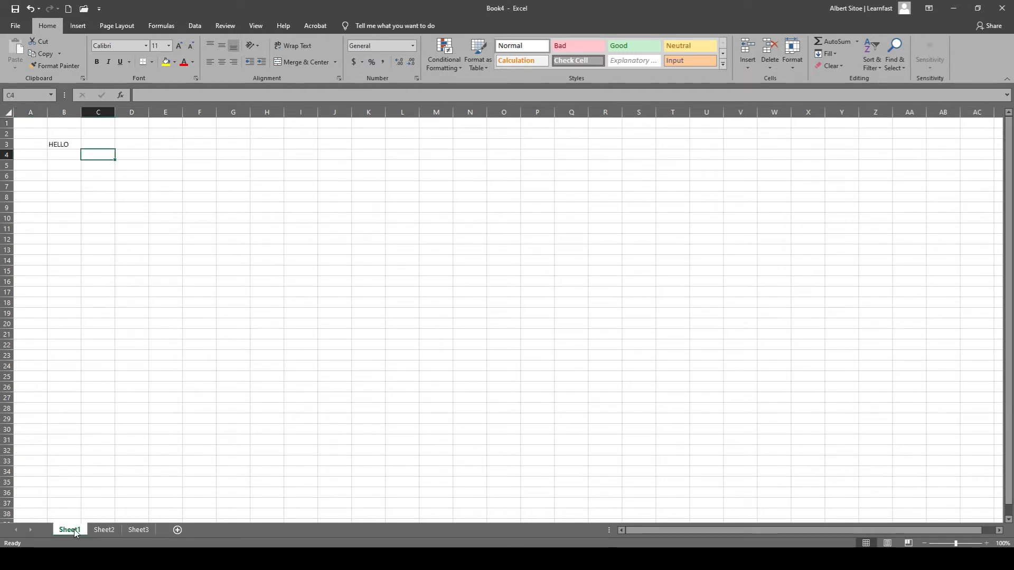
left_click(106, 529)
left_click(137, 530)
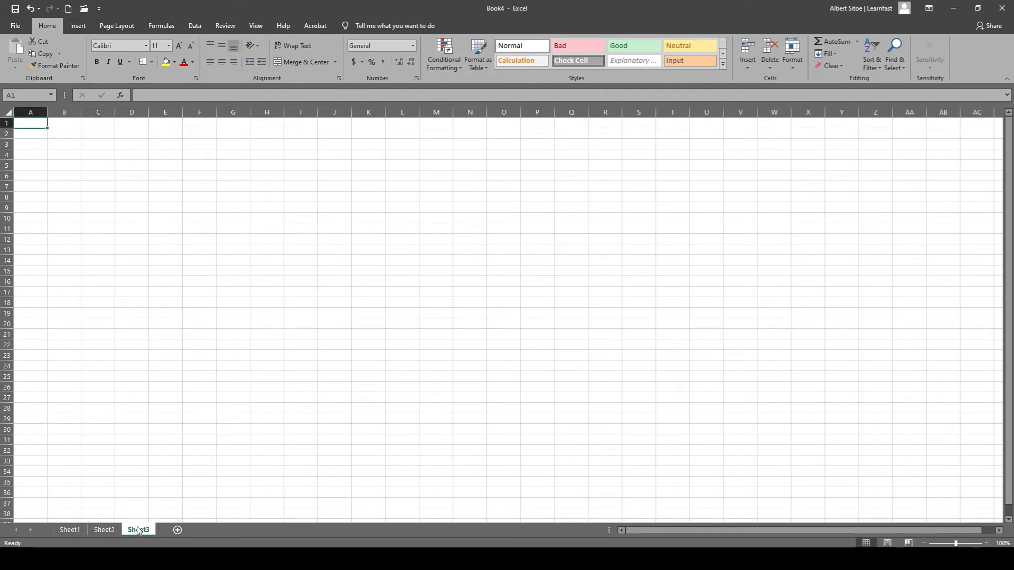
left_click(69, 529)
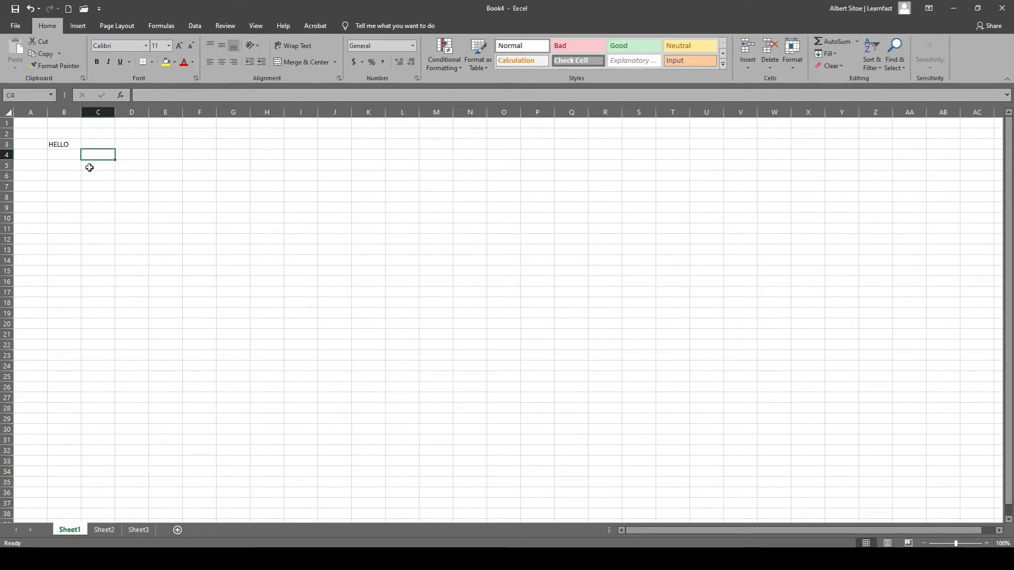
Magnify Sheet1 to 400% and select several cells around the HELLO text, finishing on A1.
scroll(90, 165, "up", 15, "ctrl")
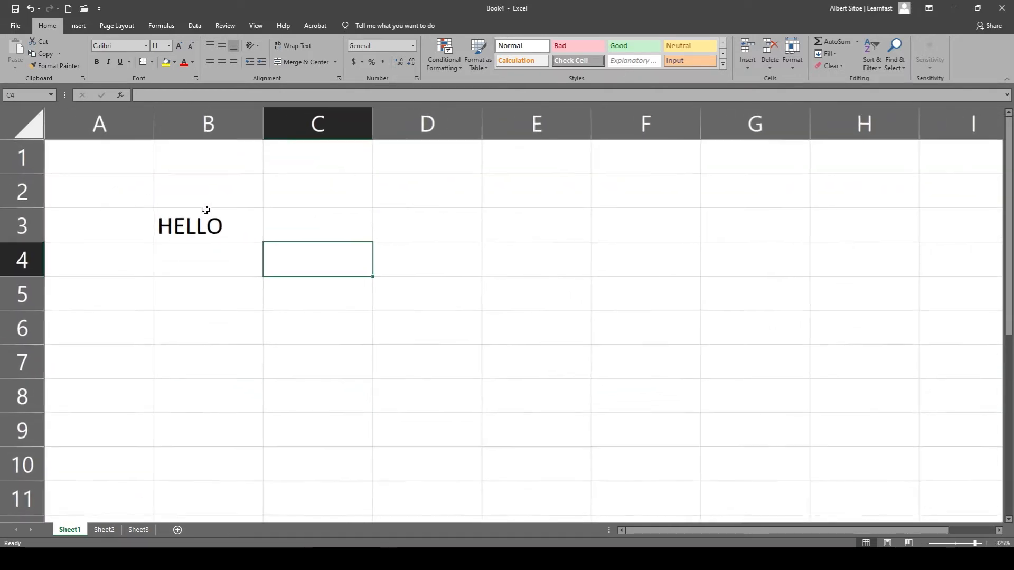
scroll(205, 210, "up", 3, "ctrl")
left_click(359, 178)
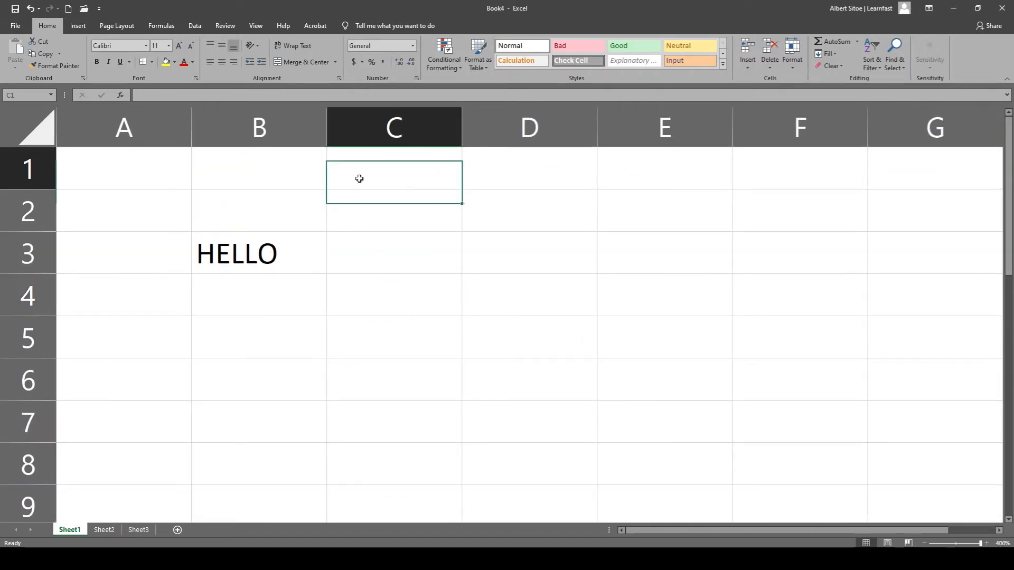
left_click(199, 219)
left_click(121, 200)
left_click(116, 164)
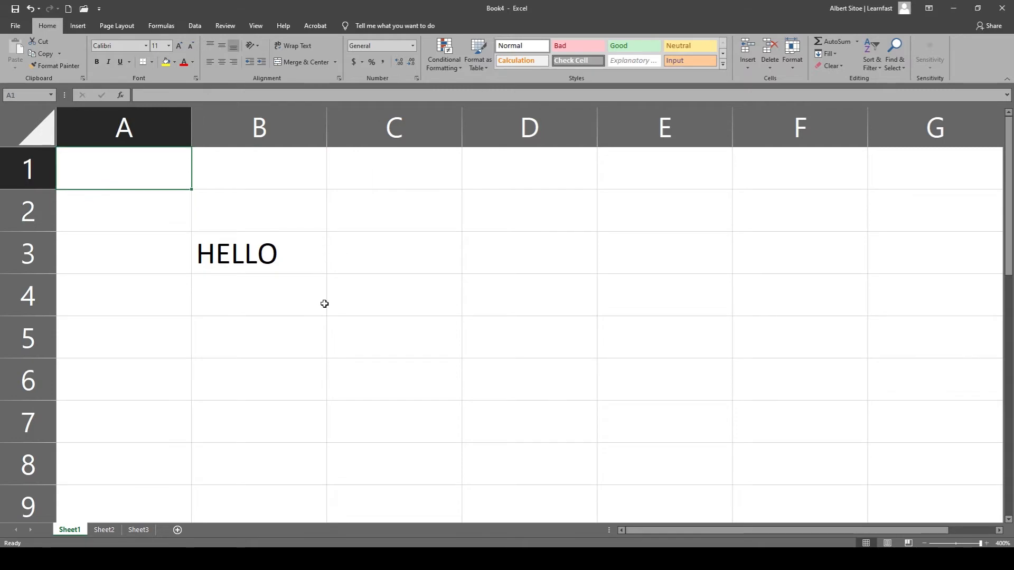
Zoom the sheet out to 10% and back in to 175%.
scroll(284, 302, "down", 6, "ctrl")
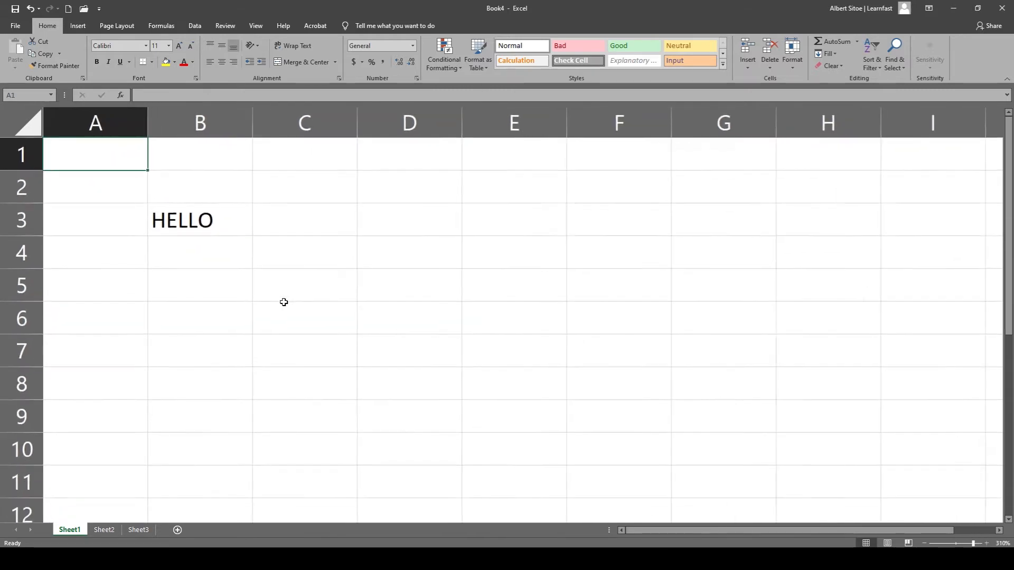
scroll(284, 302, "down", 20, "ctrl")
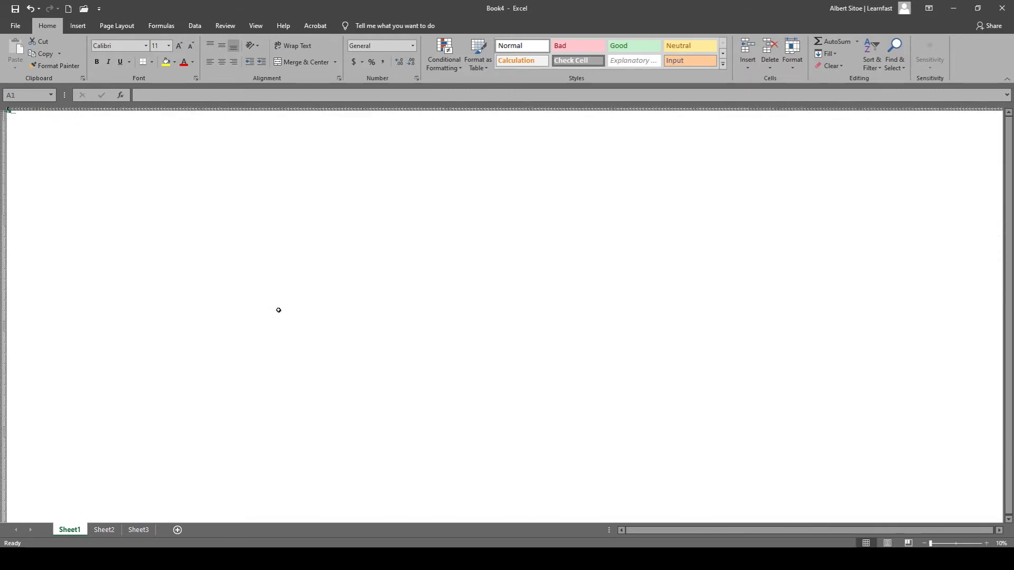
scroll(143, 226, "up", 2, "ctrl")
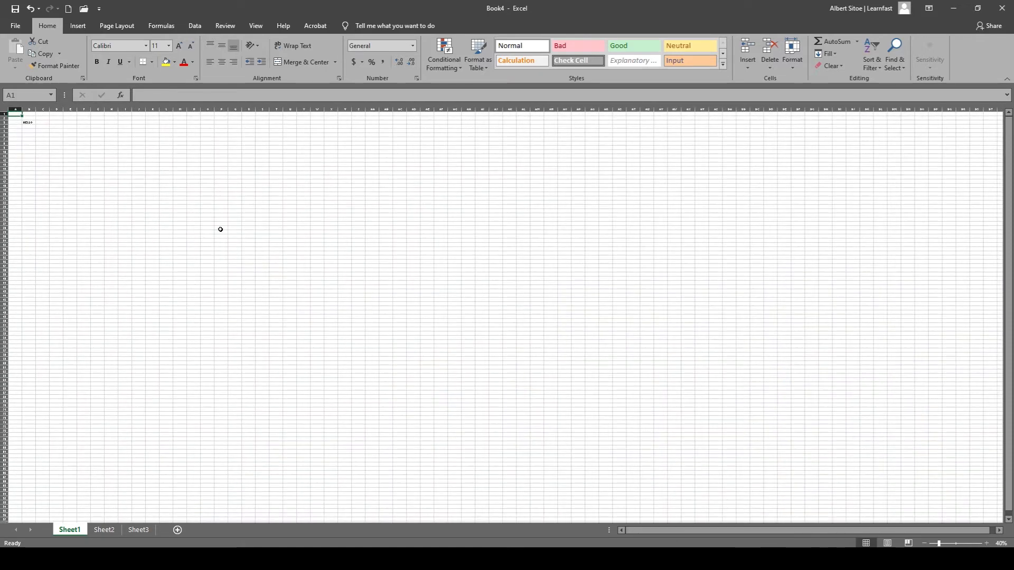
scroll(41, 132, "up", 8, "ctrl")
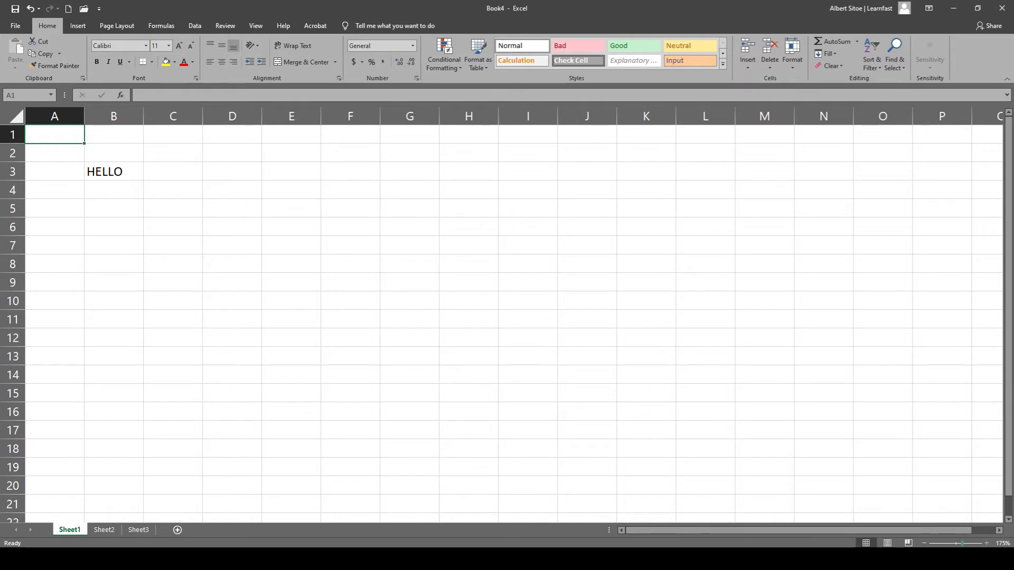
Raise the sheet's magnification to 190%, and apply a custom zoom of 50%.
mouse_move(961, 544)
left_mouse_down()
mouse_move(929, 544)
mouse_move(984, 546)
mouse_move(933, 544)
mouse_move(980, 544)
mouse_move(963, 544)
left_mouse_up()
left_click(1003, 544)
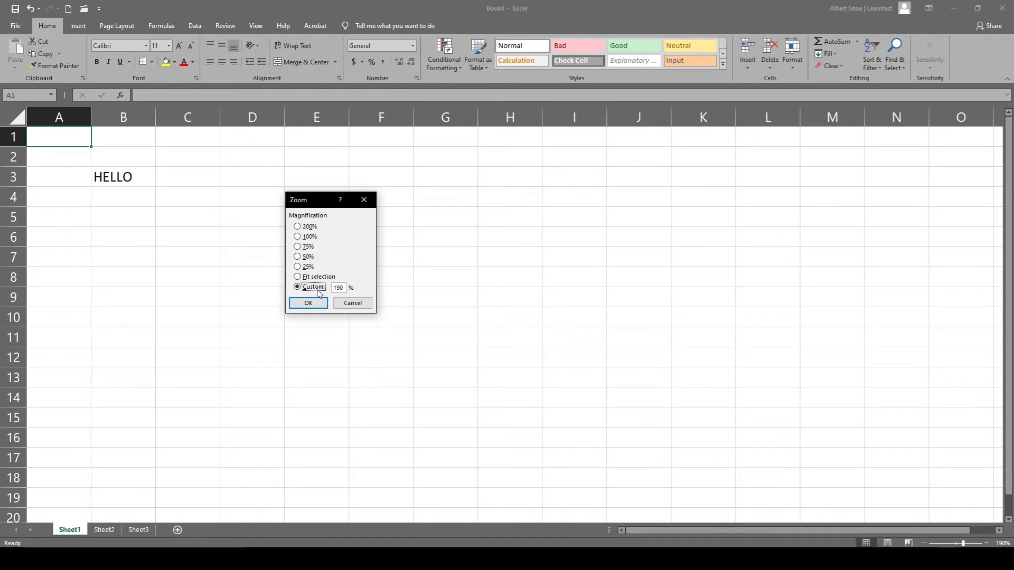
double_click(338, 288)
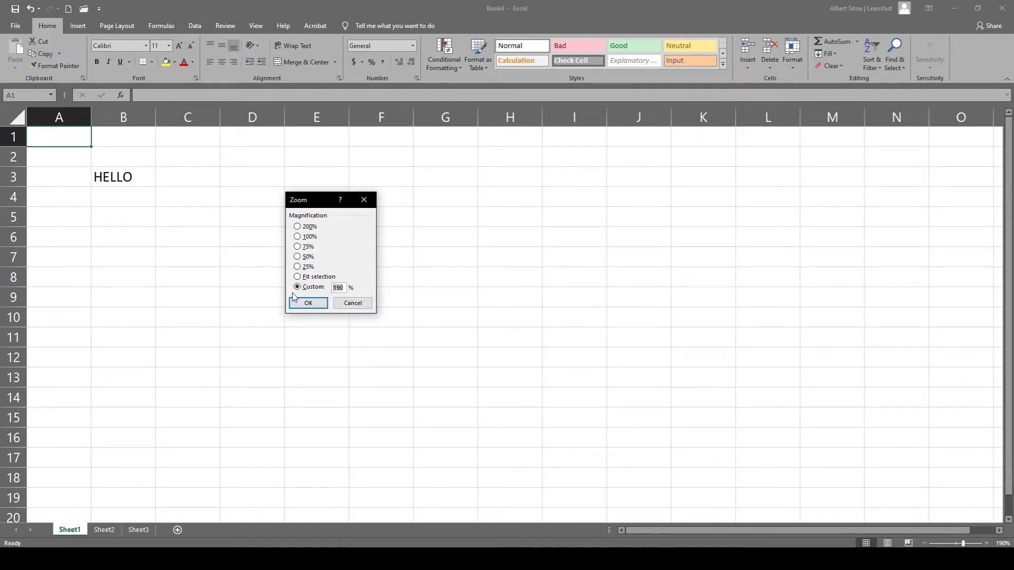
type("50")
left_click(328, 304)
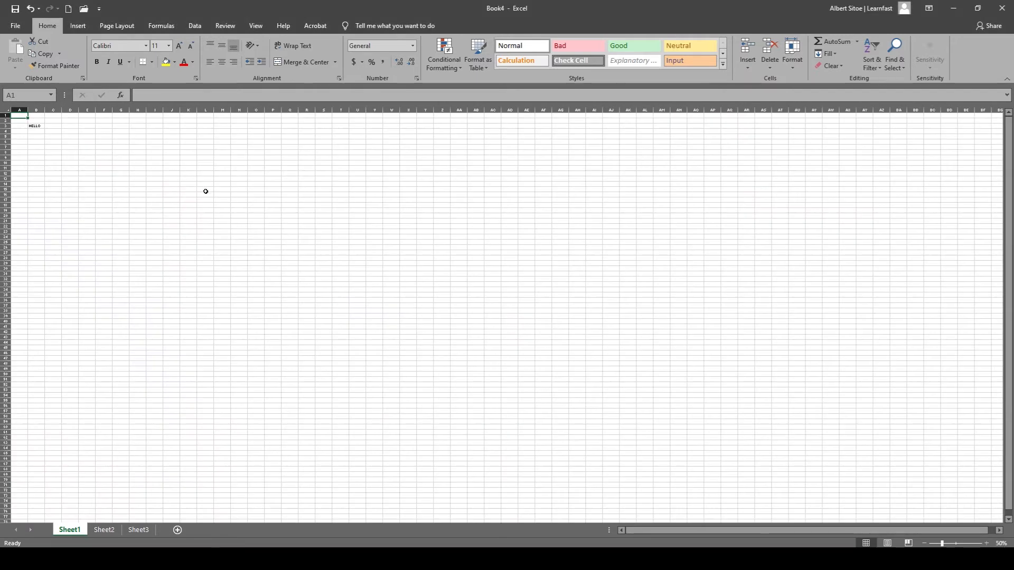
Set the sheet's magnification to the preset 100%.
left_click(1002, 543)
left_click(305, 237)
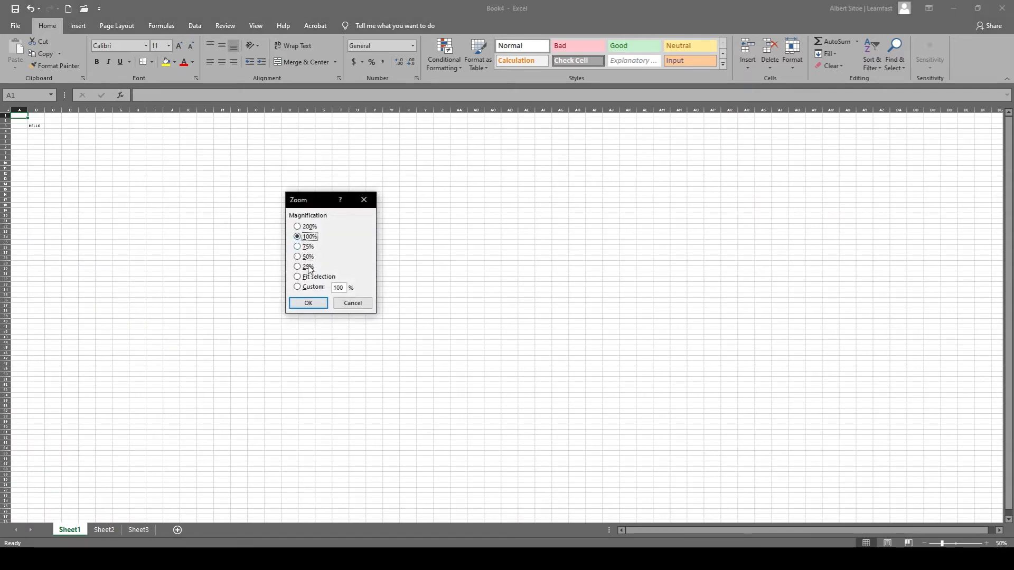
left_click(308, 304)
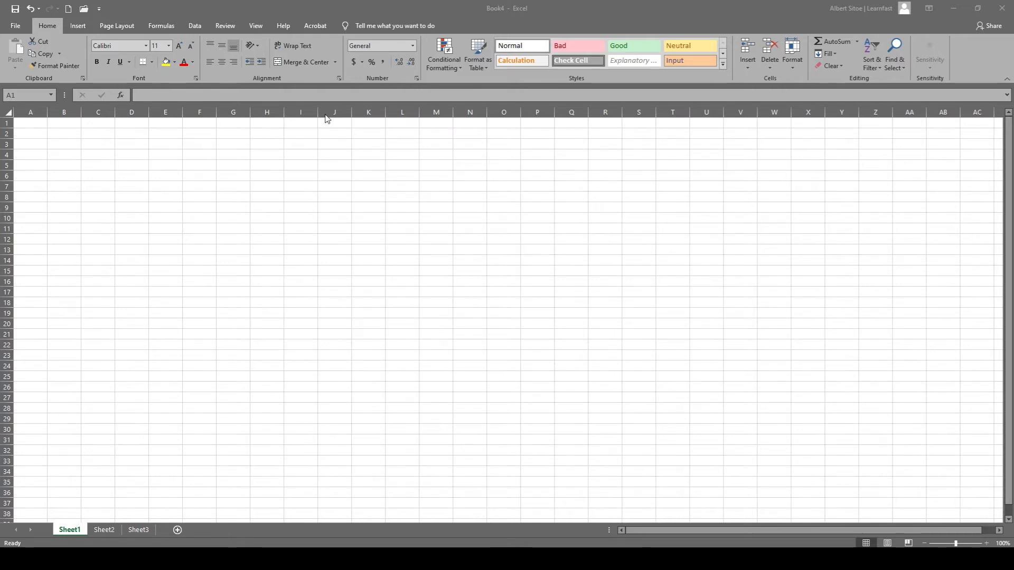
Enter the person's first name in cell A1 of Sheet1.
left_click(20, 126)
type("A")
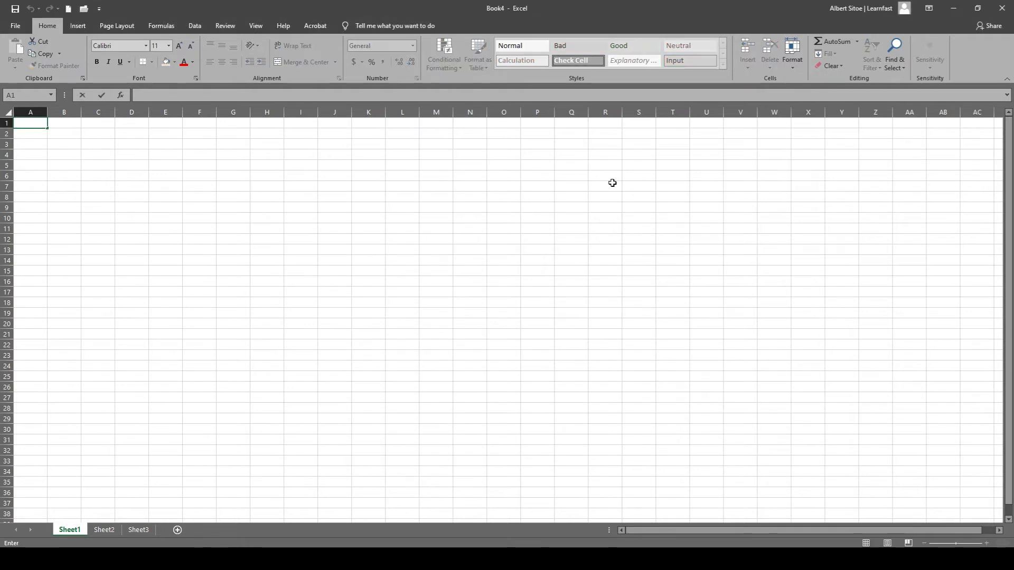
type("lbert")
key("Return")
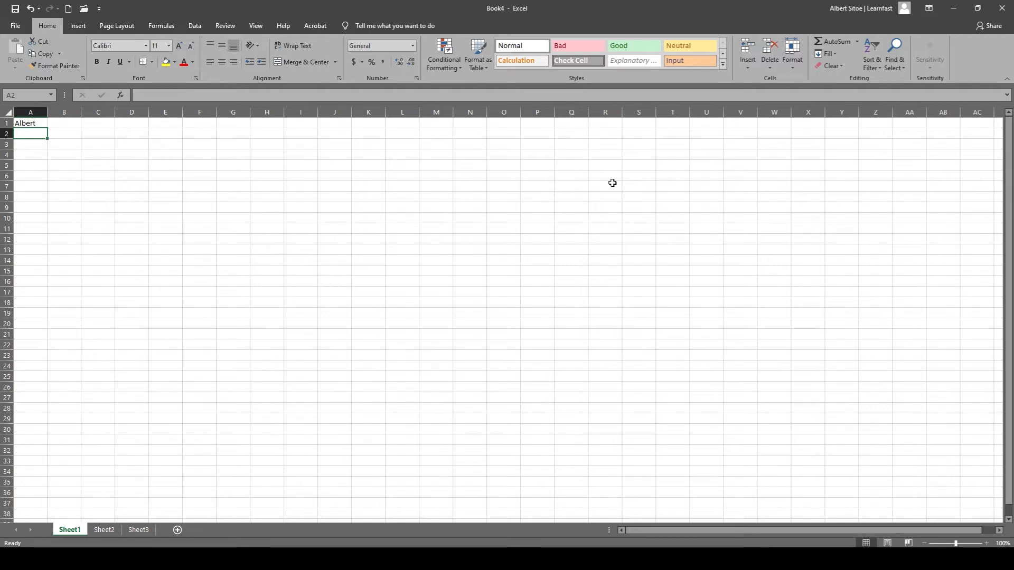
Enter five more people's first names down column A, in cells A2 through A6.
type("Ben")
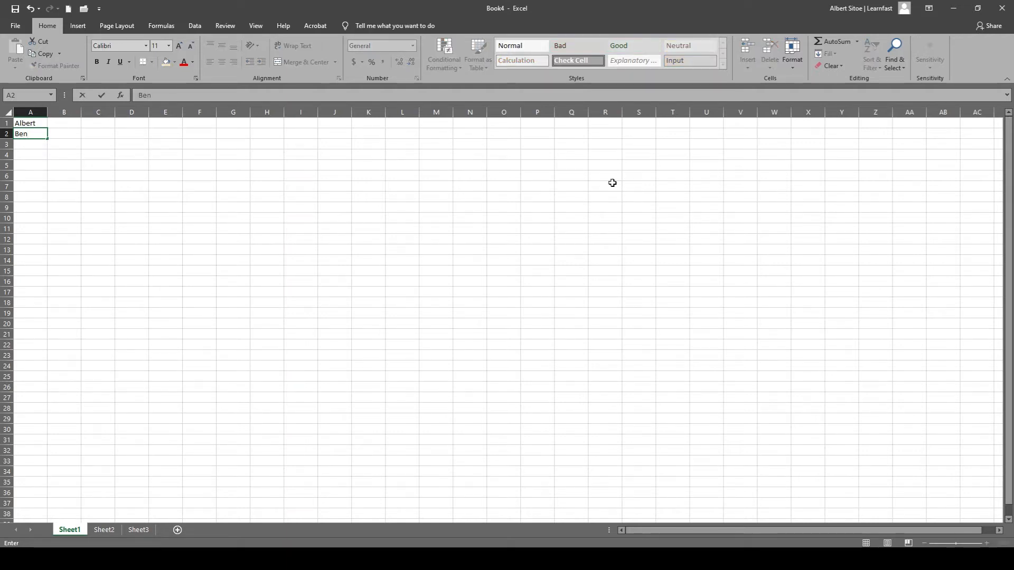
key("Return")
type("Tim")
key("Return")
type("Bo")
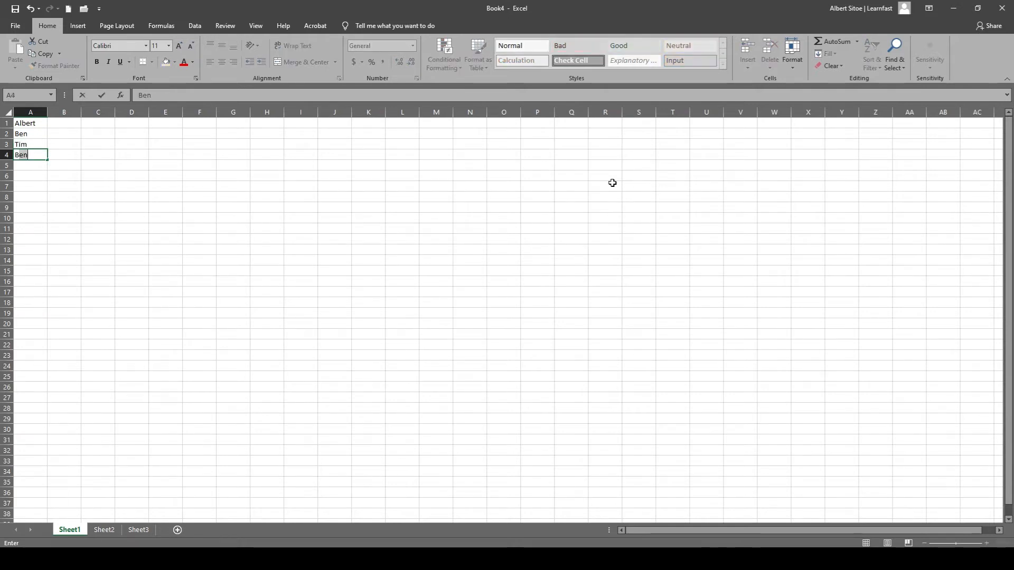
type("b")
key("Return")
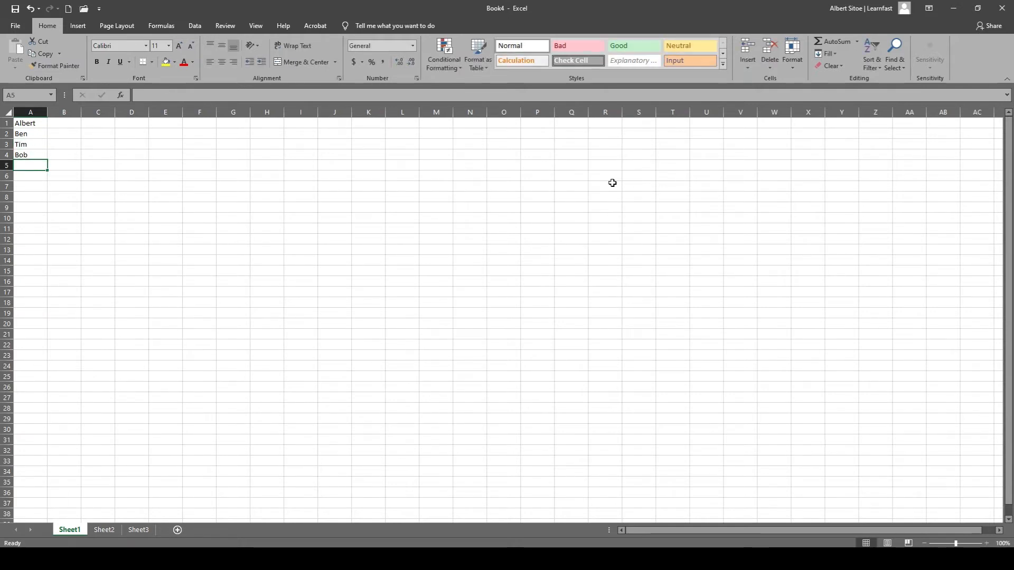
type("Jane")
key("Return")
type("Rob")
key("Return")
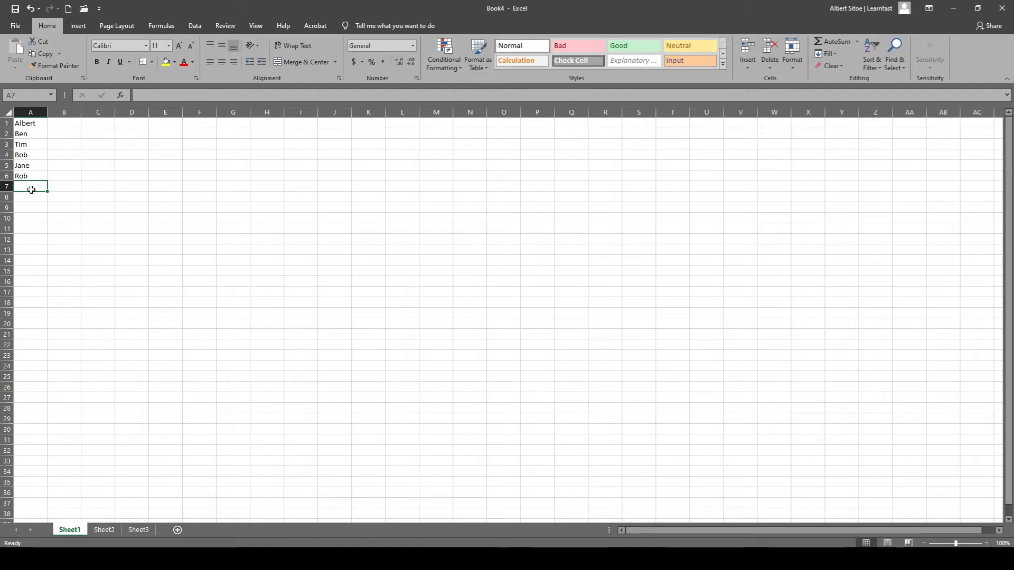
Enter the numbers 40, 32 and 25 in cells B1, B2 and B3 beside the first three names.
left_click(57, 122)
double_click(72, 125)
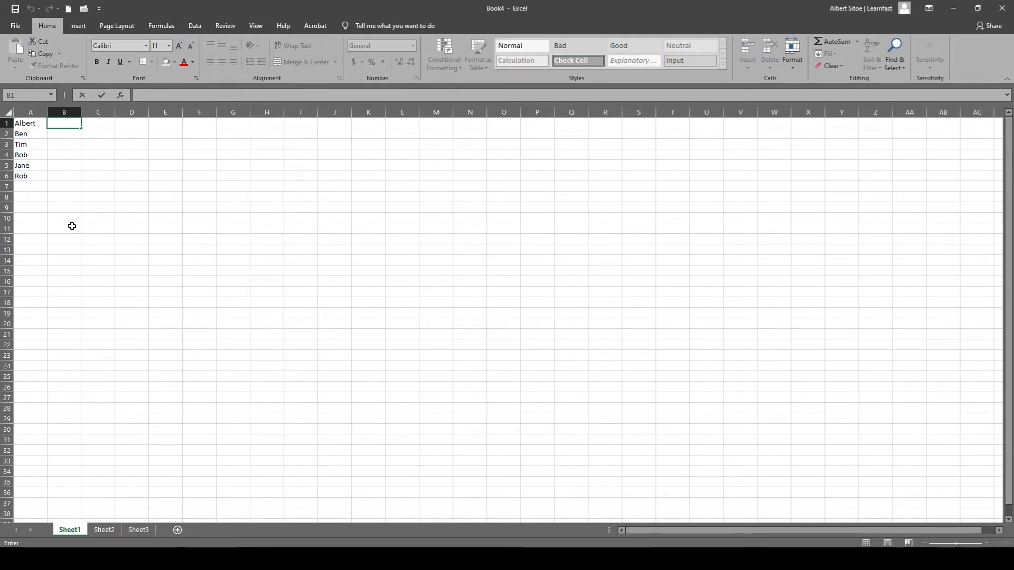
type("40")
key("Return")
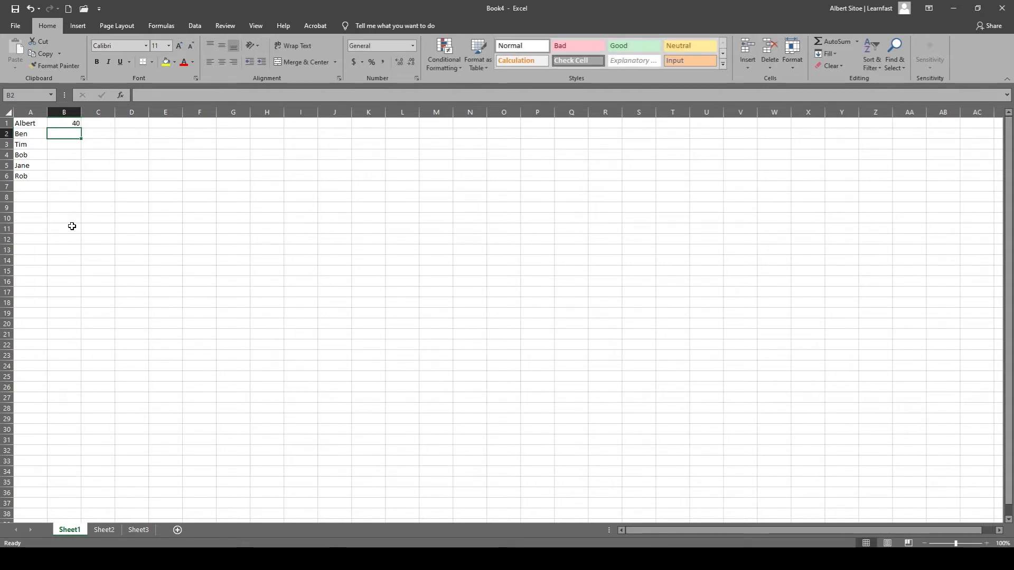
type("32")
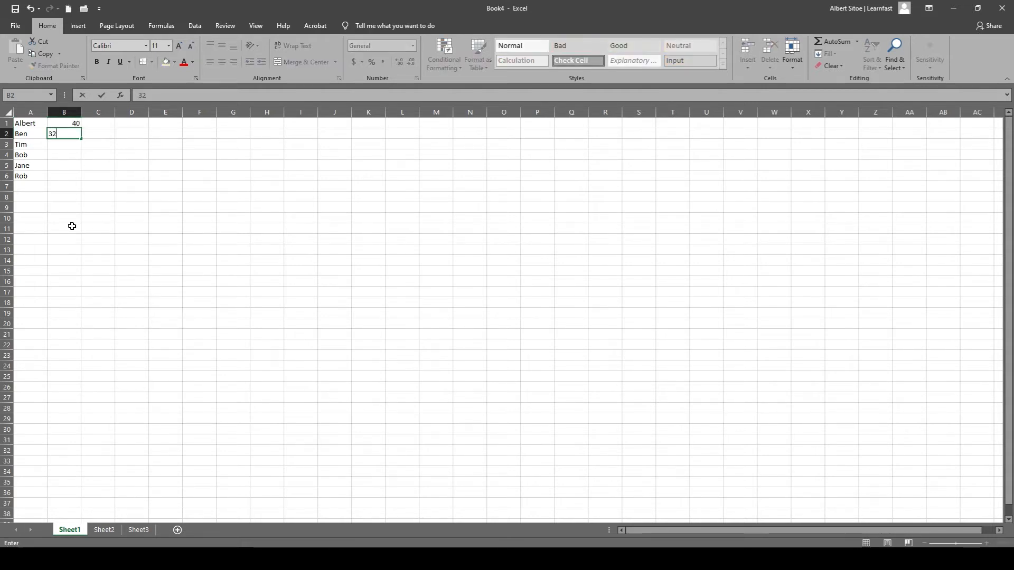
key("Return")
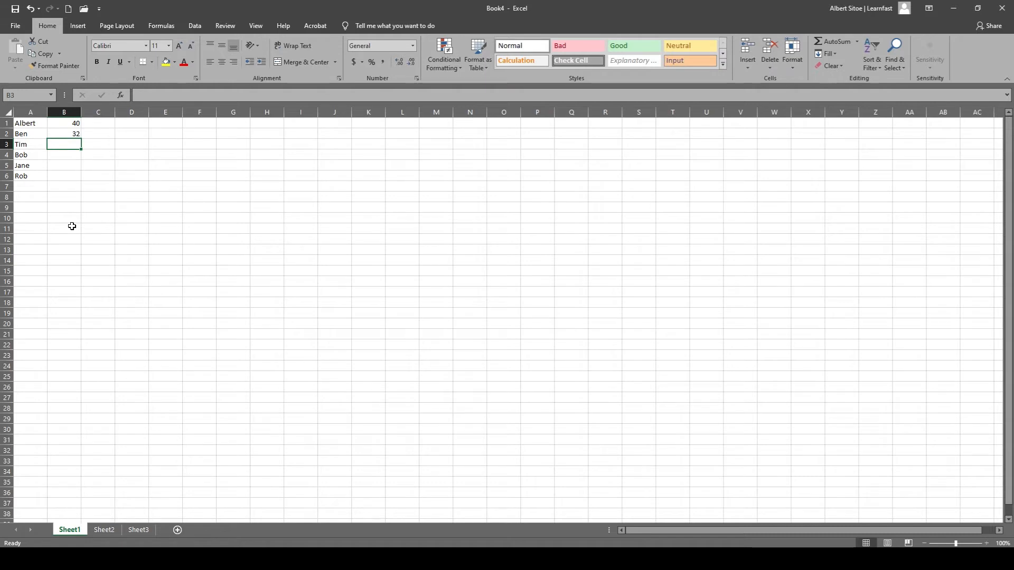
type("25")
key("Return")
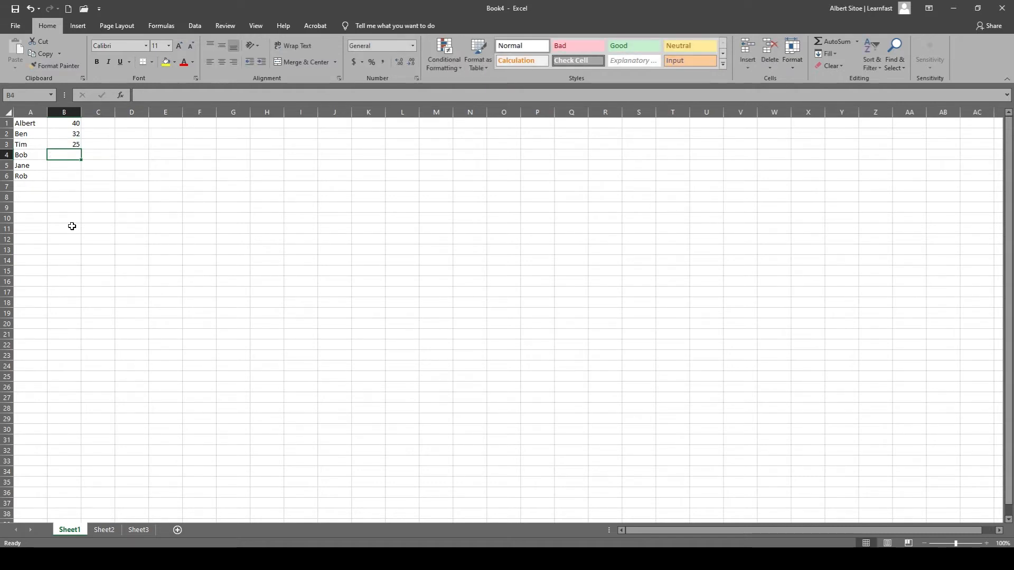
Enter the numbers 21, 20 and 17 in cells B4, B5 and B6 beside the remaining names.
type("2")
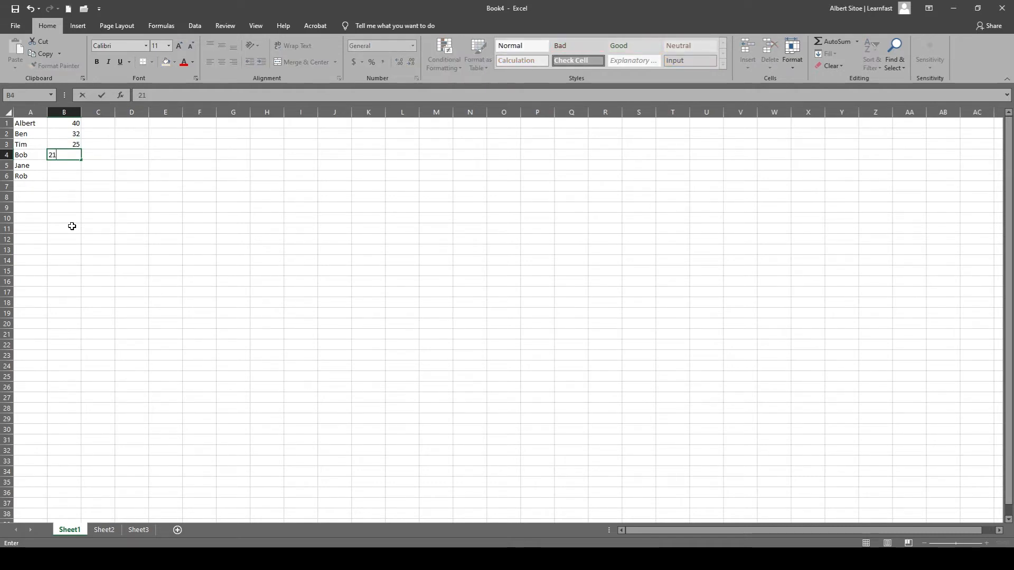
type("1")
key("Return")
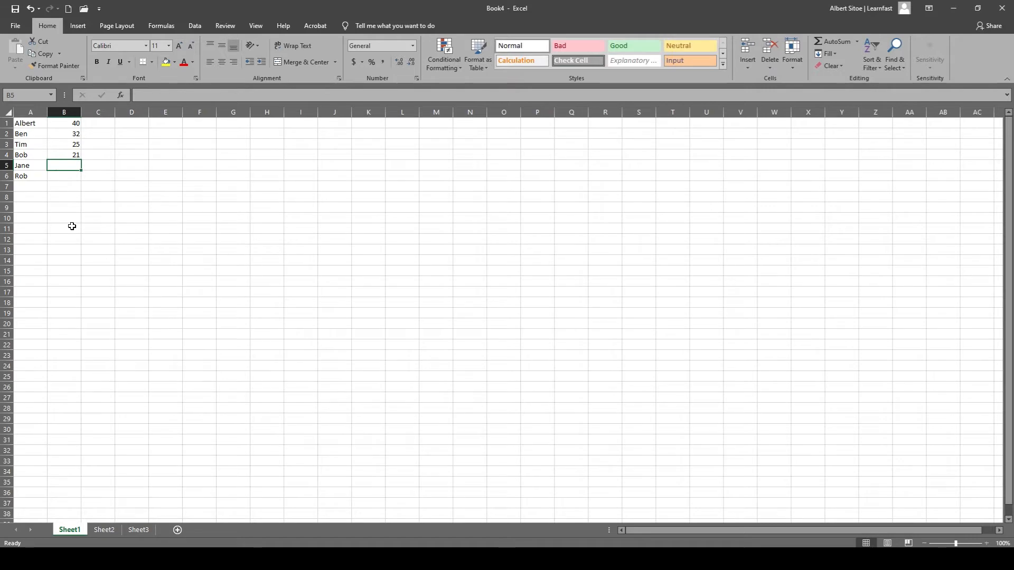
type("20")
key("Return")
type("17")
key("Return")
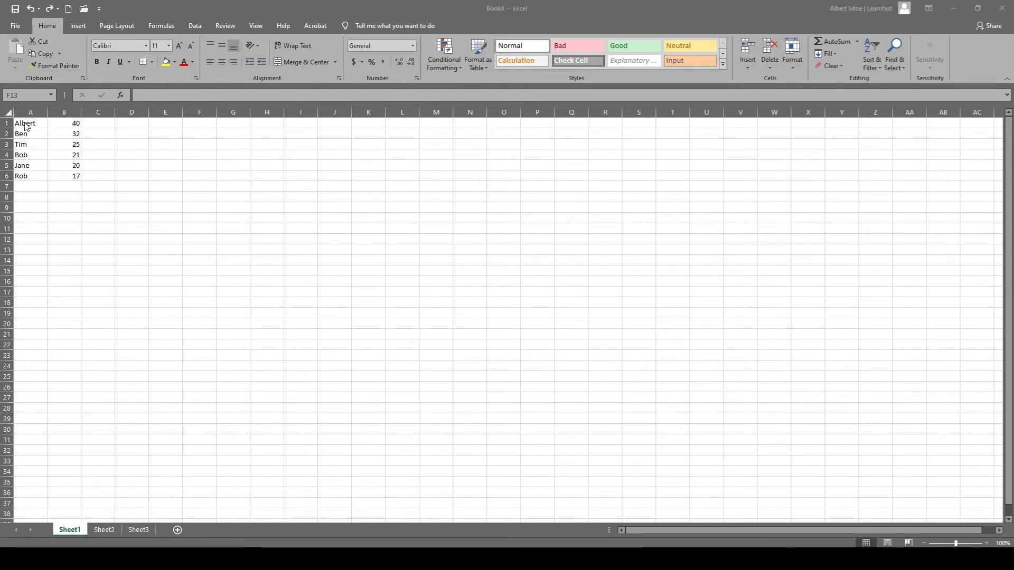
Sort the range A1:B6 by the cell values of Column A in A to Z order.
left_click_drag(25, 126, 56, 165)
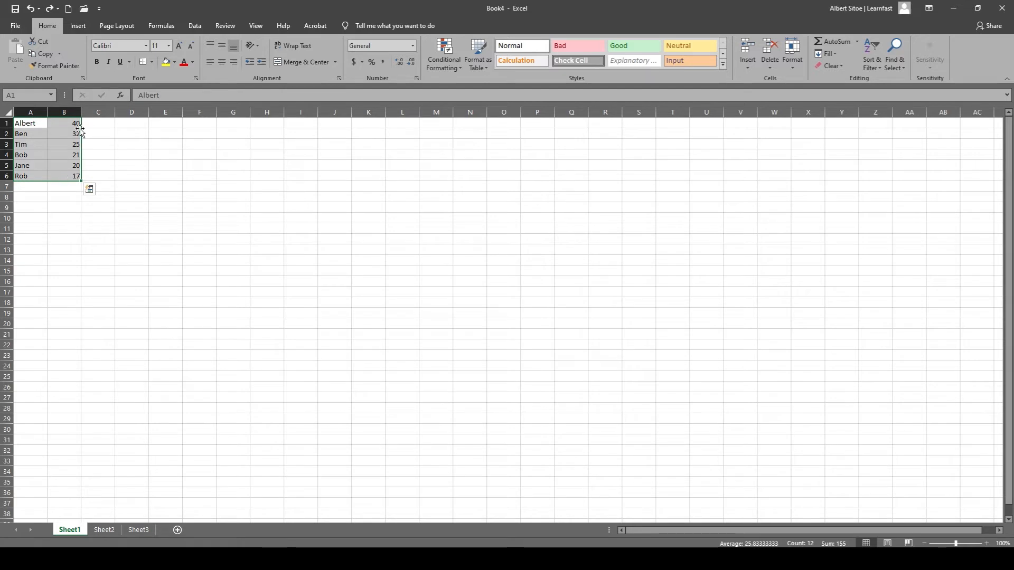
left_click(195, 26)
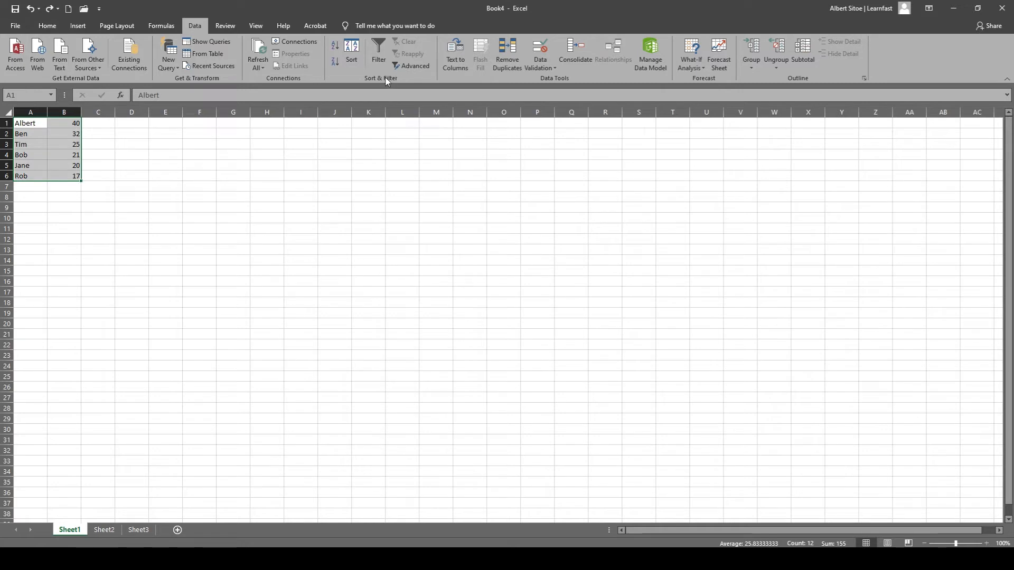
left_click(352, 57)
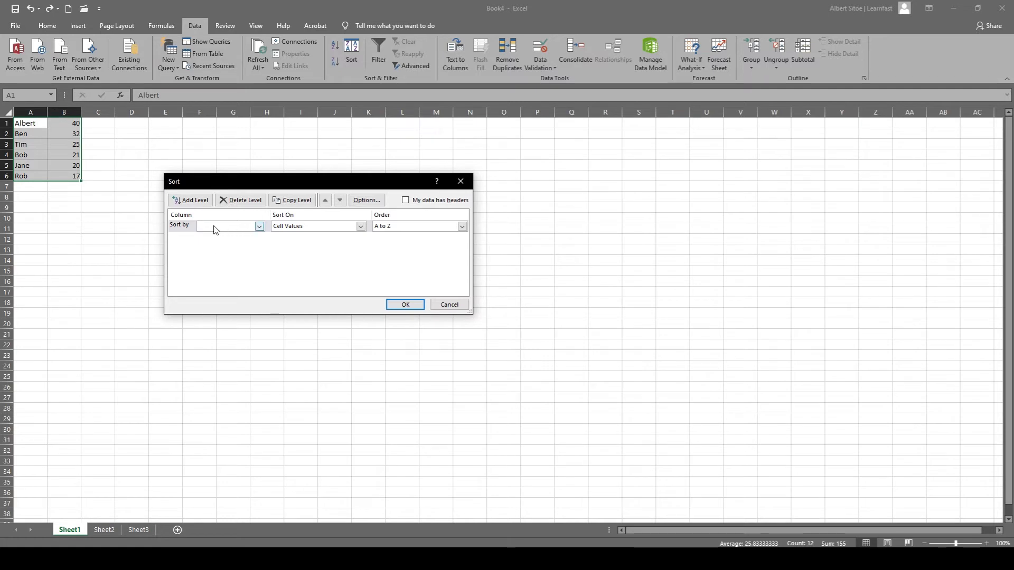
left_click(260, 227)
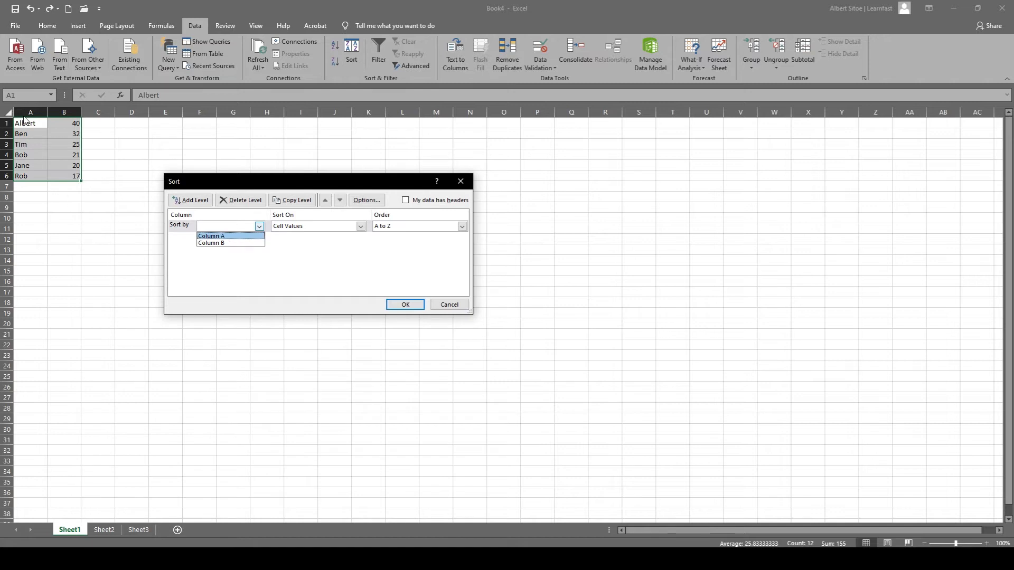
left_click(217, 236)
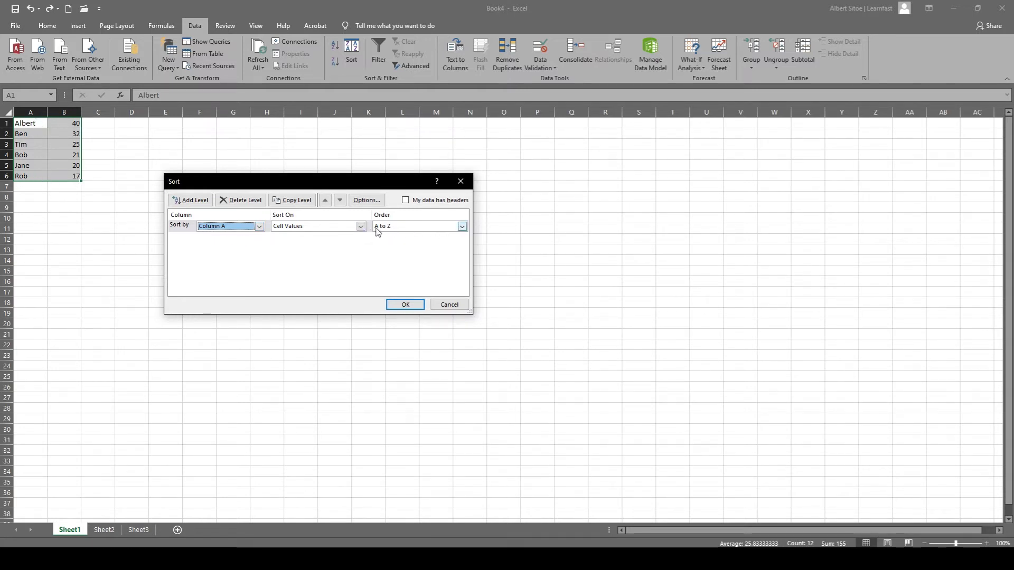
left_click(461, 227)
left_click(386, 242)
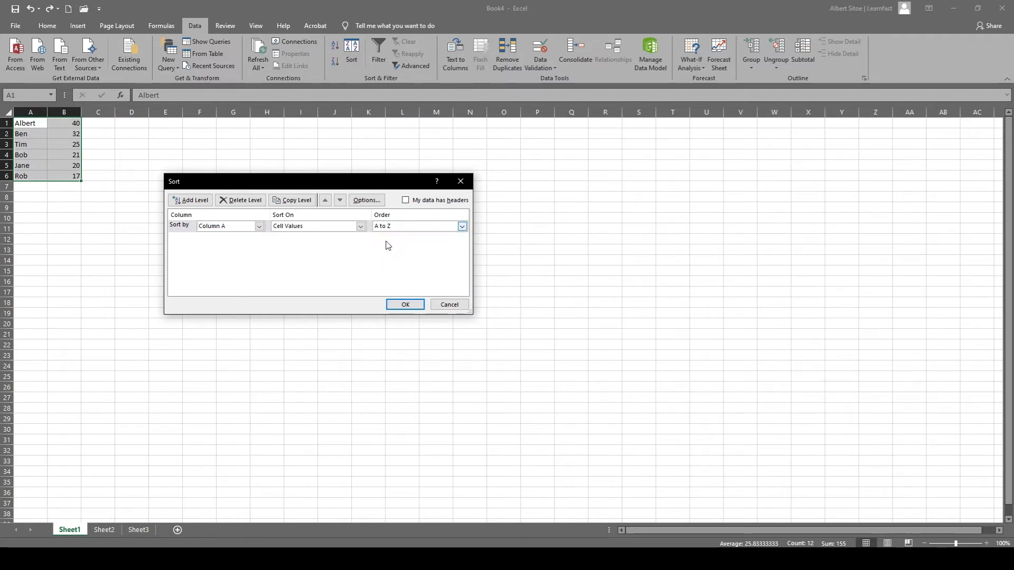
left_click(408, 225)
left_click(393, 237)
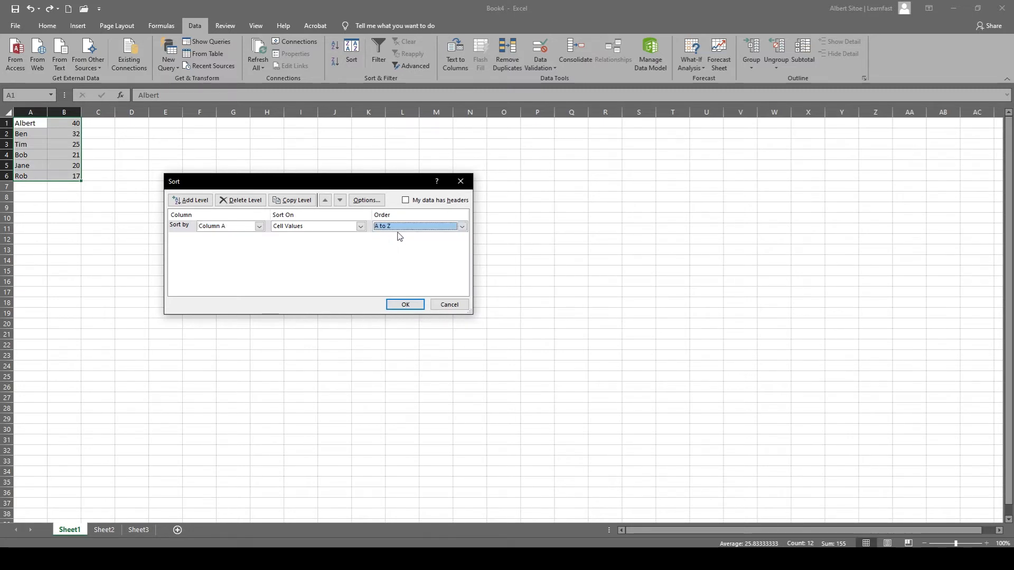
left_click(396, 303)
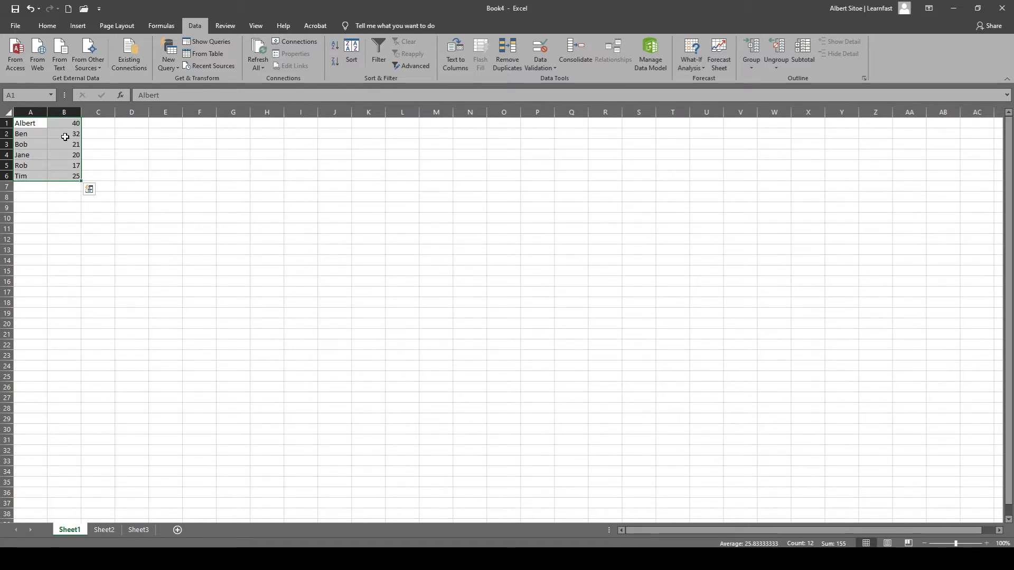
left_click(87, 175)
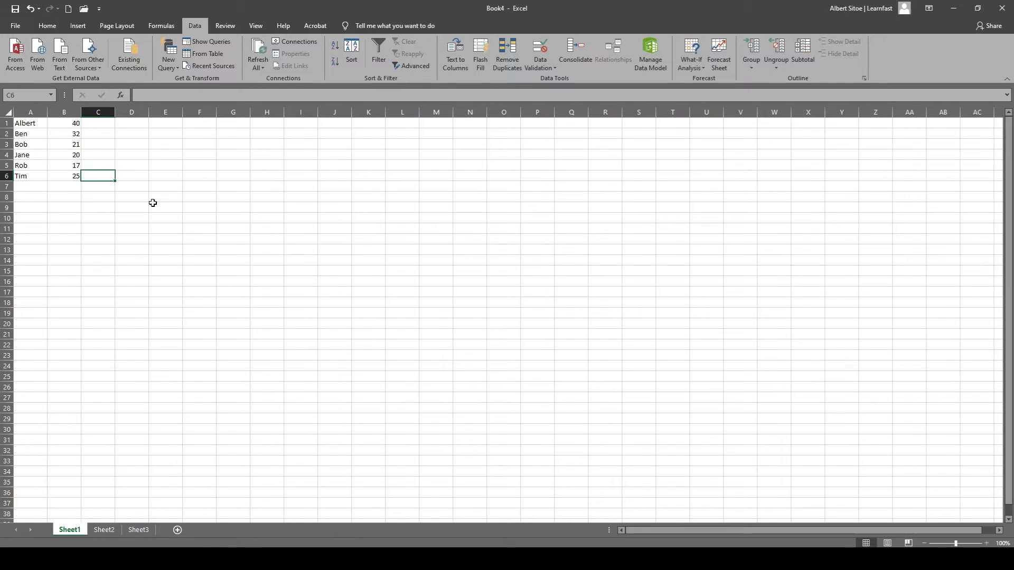
Sort the range A1:B6 by the cell values of Column B, ordered Smallest to Largest.
left_click_drag(31, 127, 71, 176)
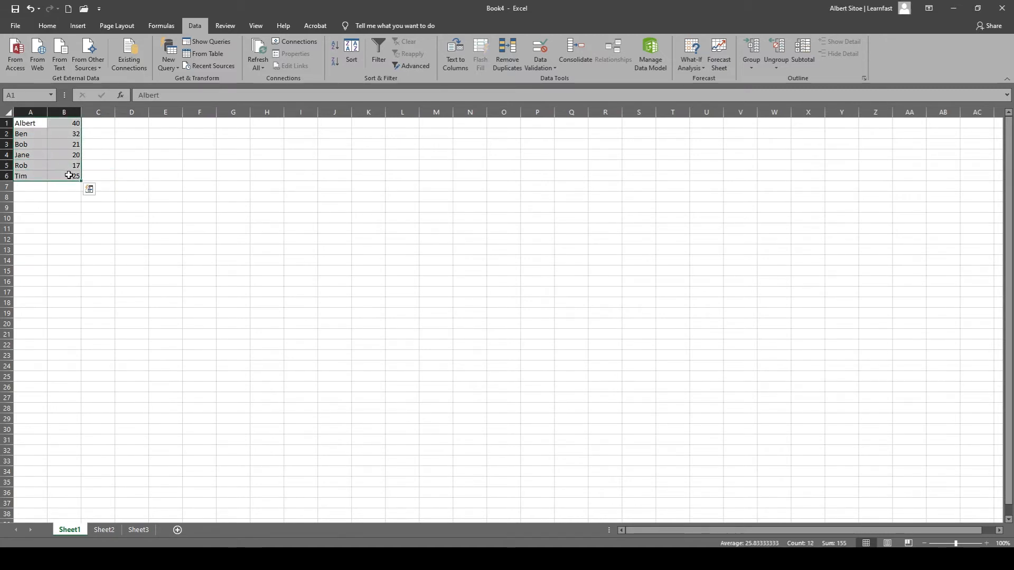
left_click(352, 58)
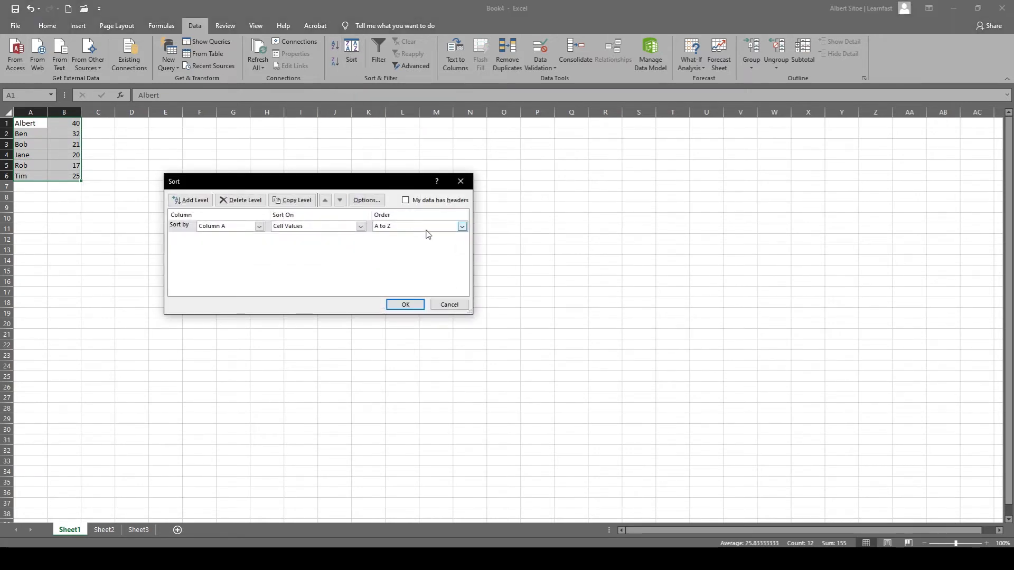
left_click(461, 227)
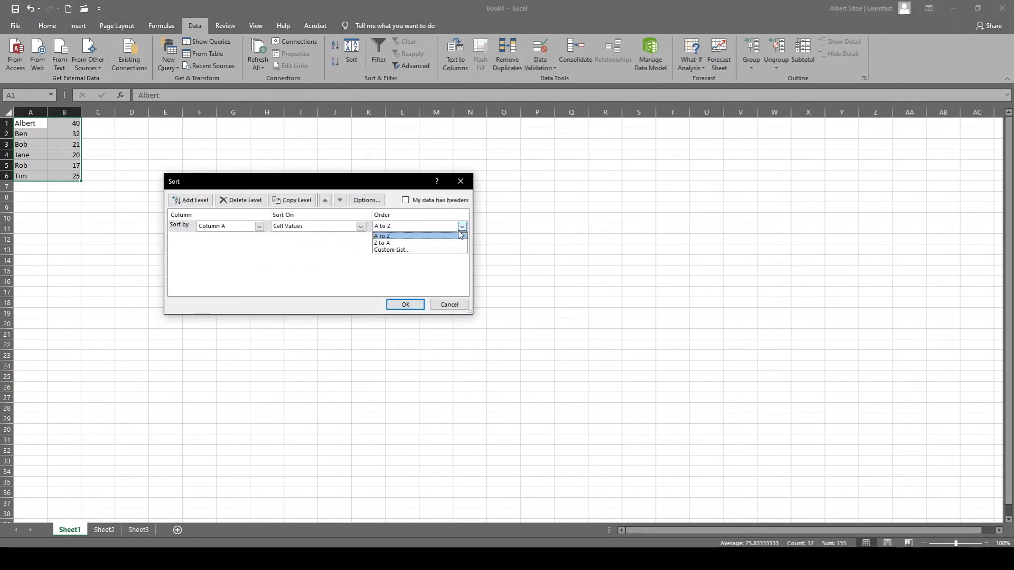
left_click(276, 235)
left_click(260, 227)
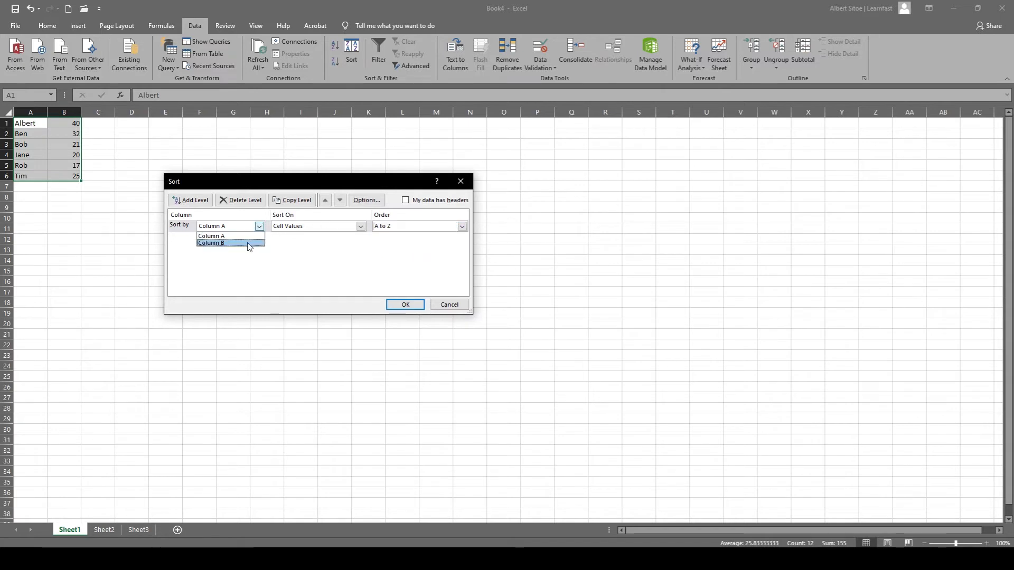
left_click(250, 244)
left_click(431, 231)
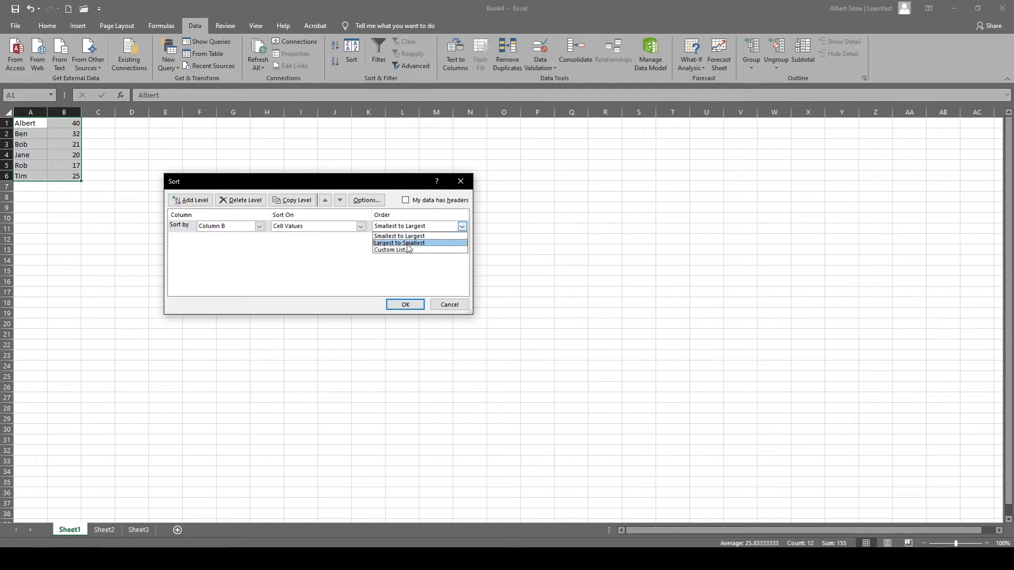
left_click(415, 237)
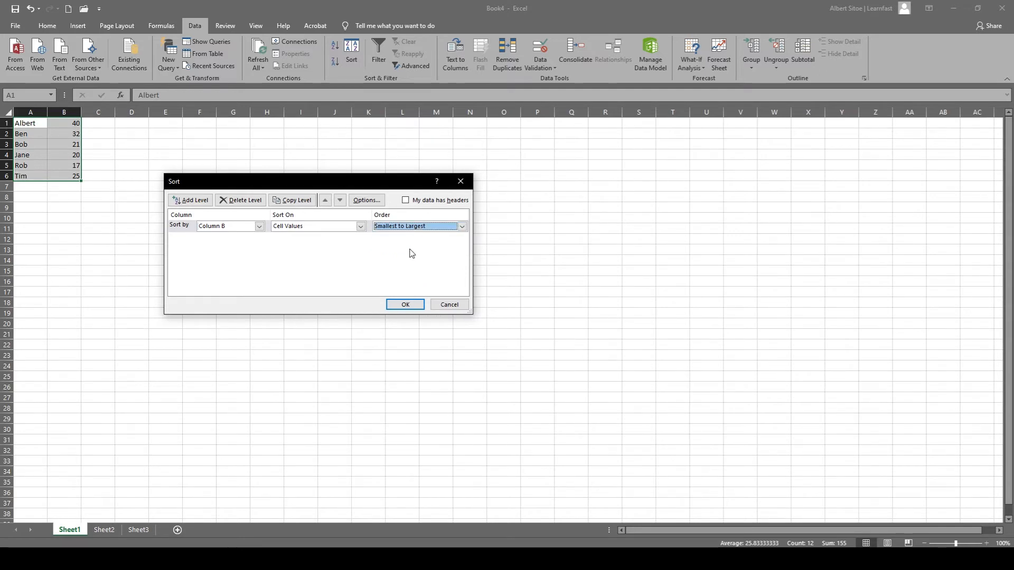
left_click(403, 305)
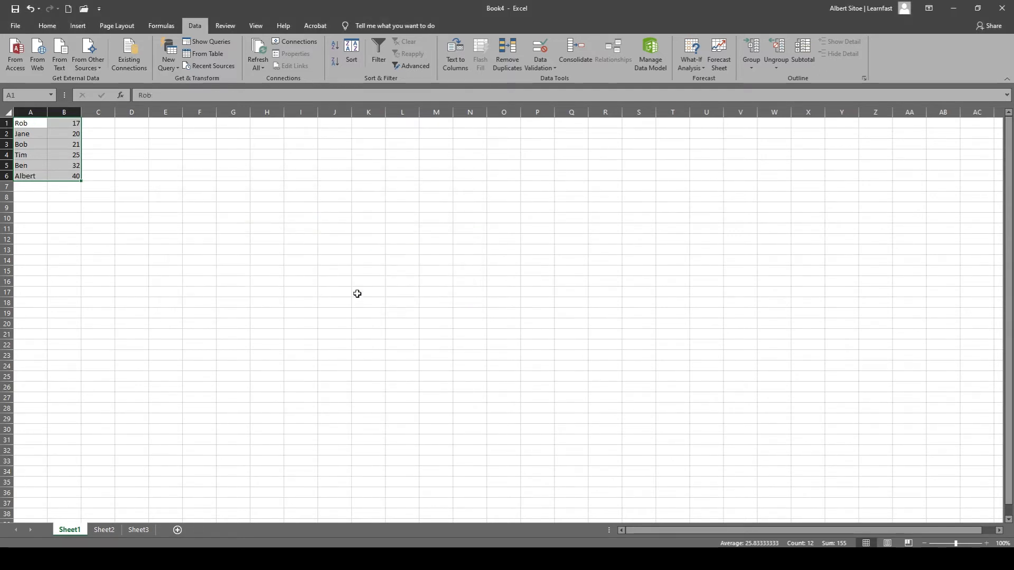
left_click(140, 203)
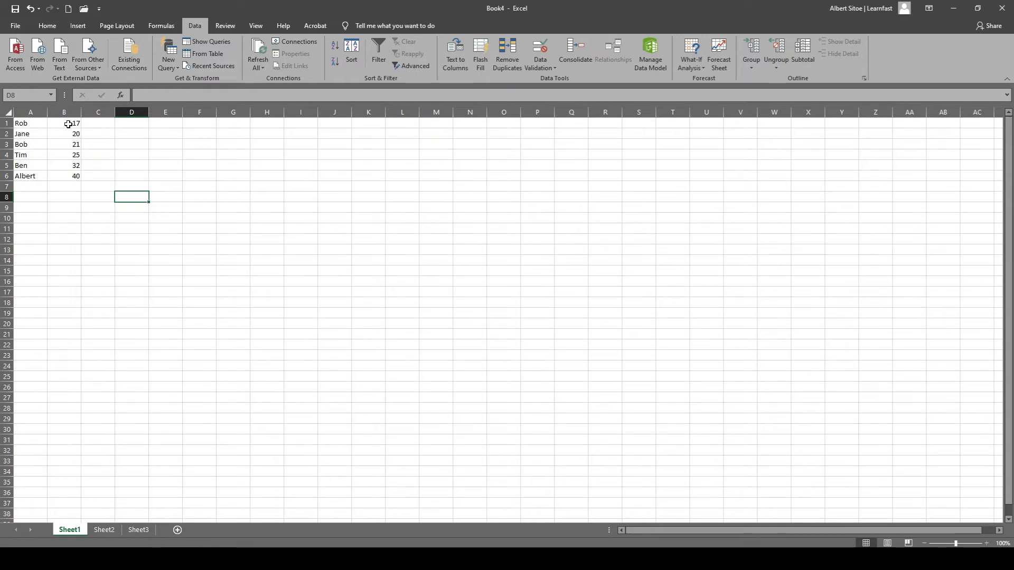
left_click(22, 126)
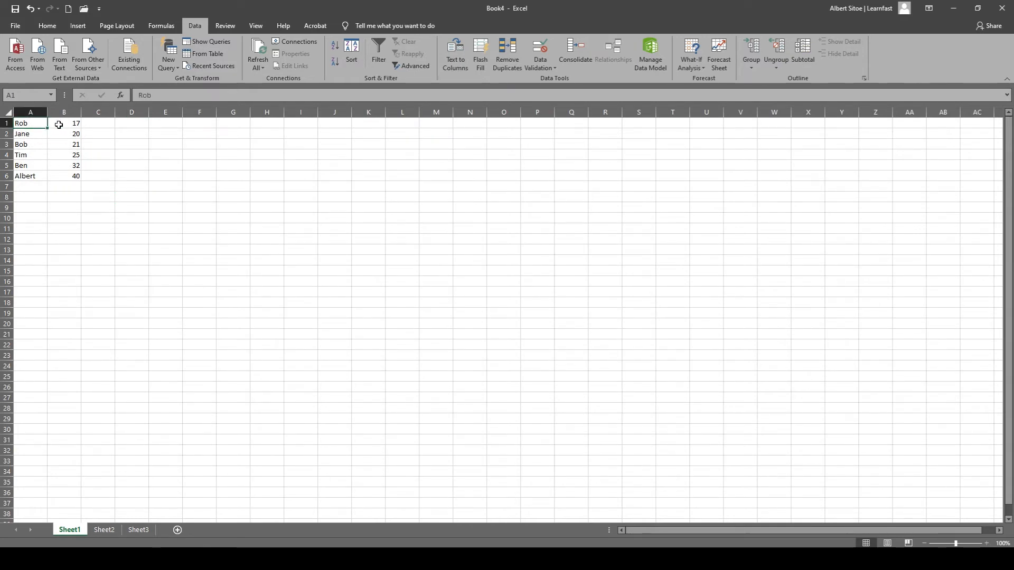
left_click(27, 176)
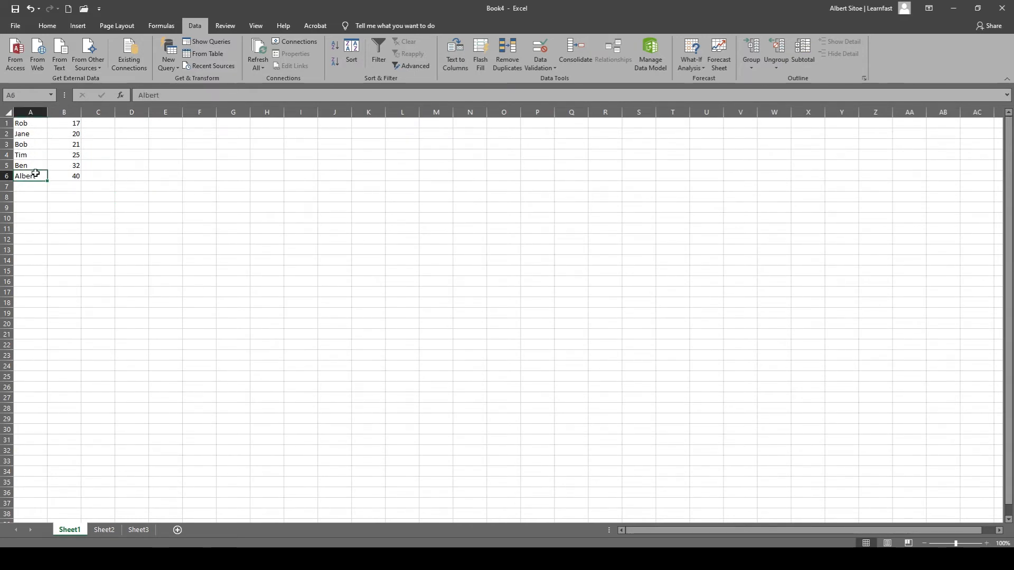
left_click(95, 217)
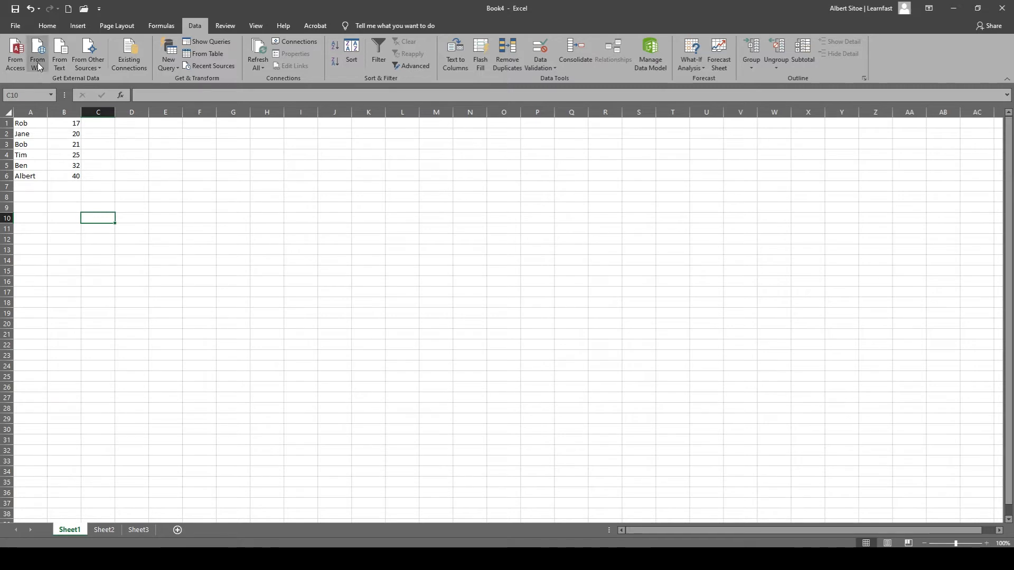
Enter the date 8/30/2020 as a fixed value in cell D2.
left_click(55, 24)
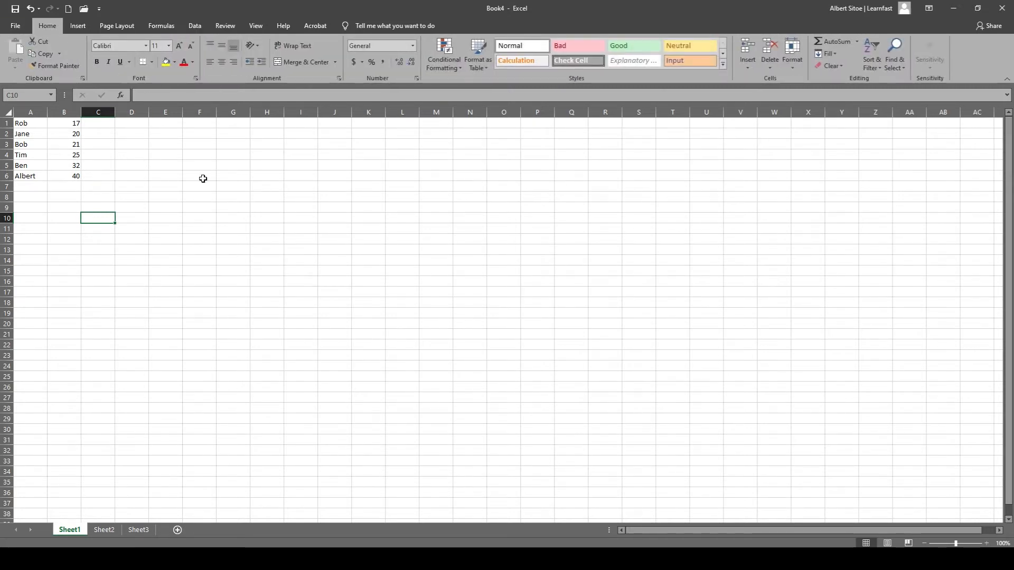
left_click(130, 132)
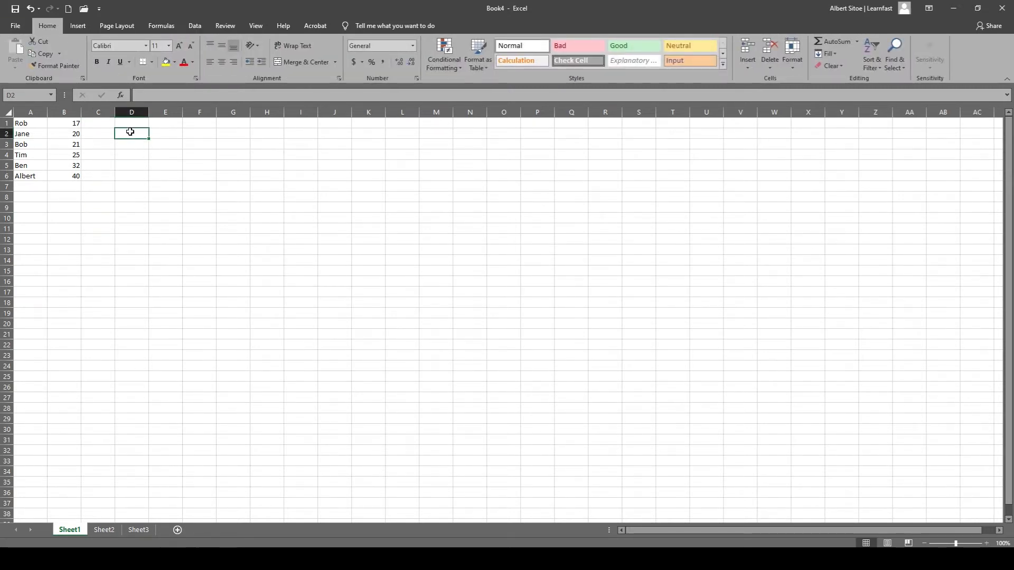
double_click(130, 132)
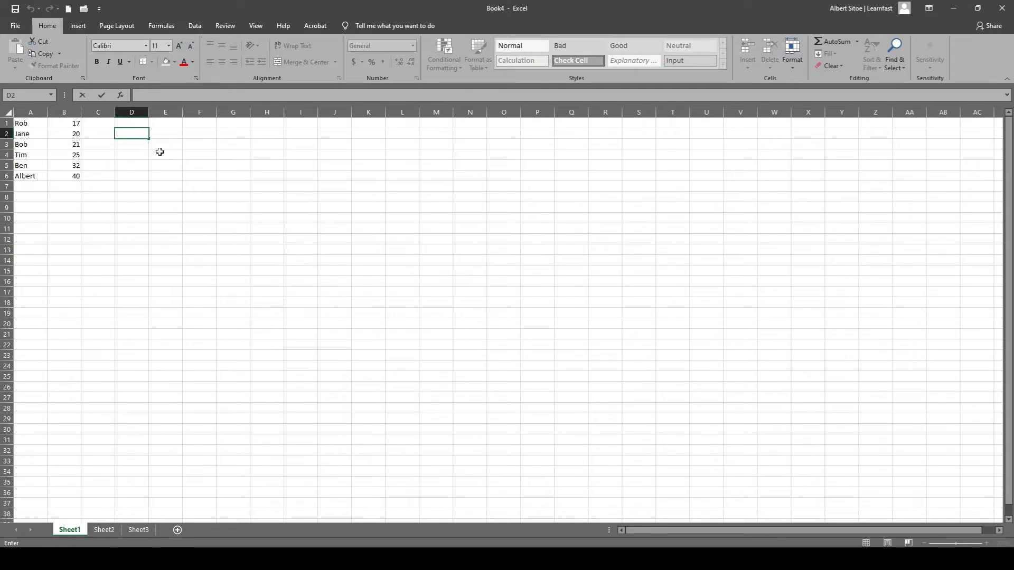
type("20")
type("20/08/30")
key("Return")
left_click(138, 134)
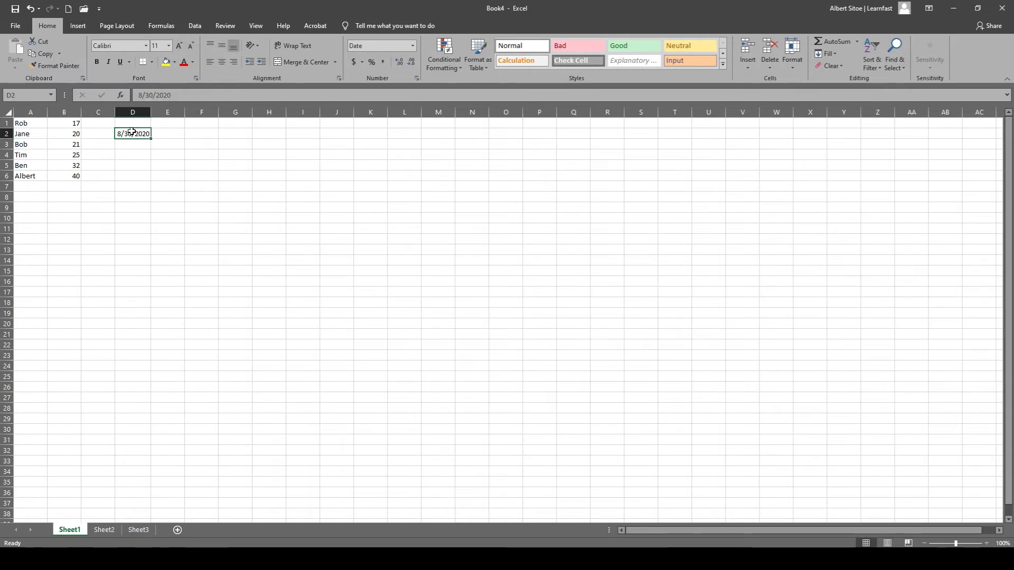
left_click(139, 143)
left_click(133, 135)
Try to enter the current date in cell D3 with the formula =TODAY.
double_click(133, 144)
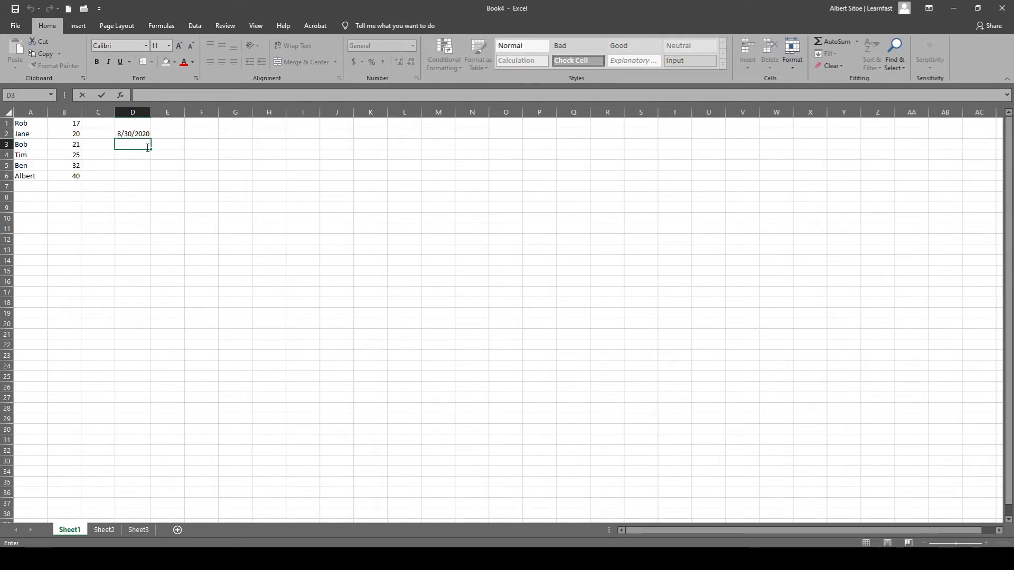
key("Return")
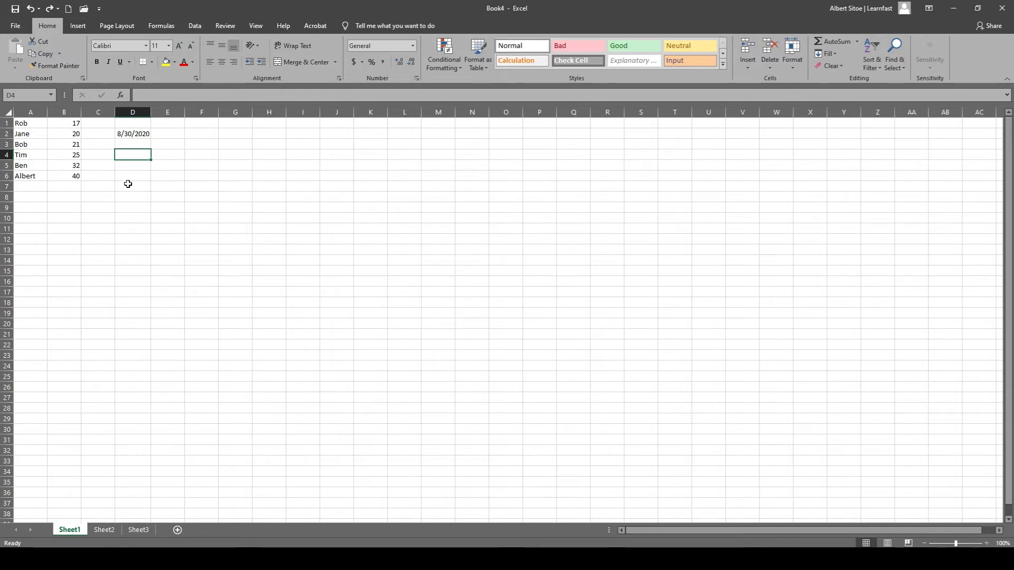
double_click(138, 146)
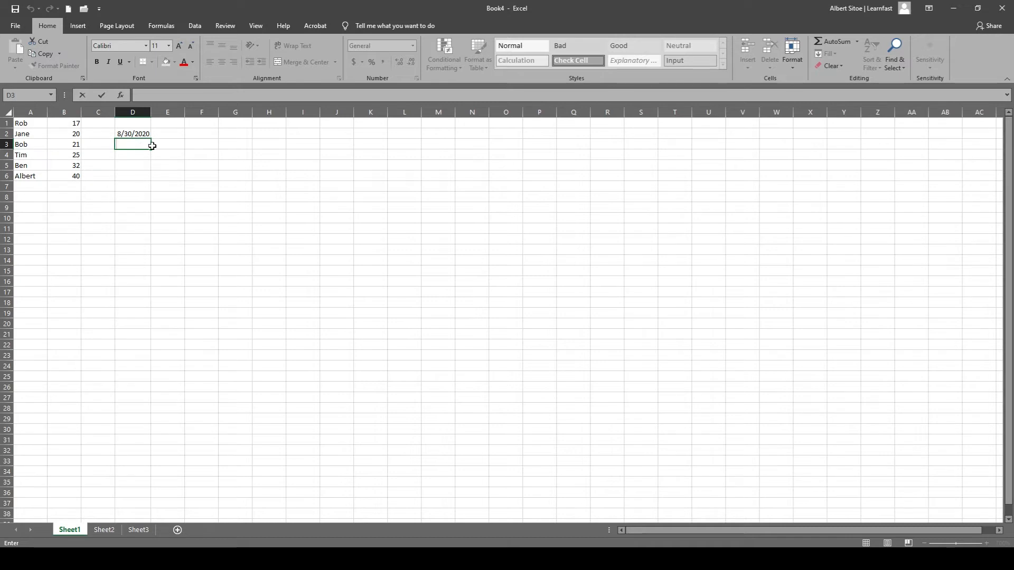
type("=")
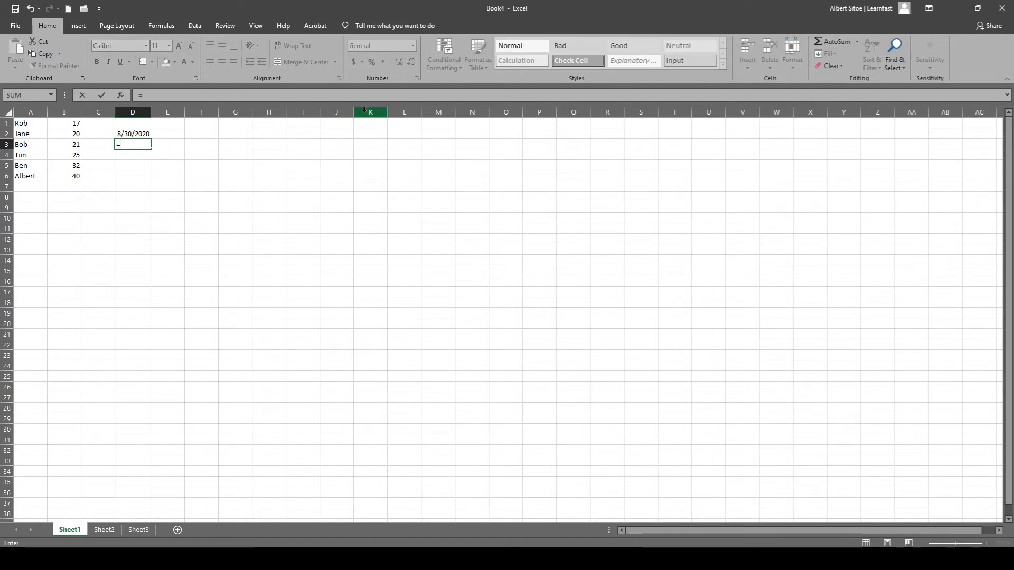
type("today")
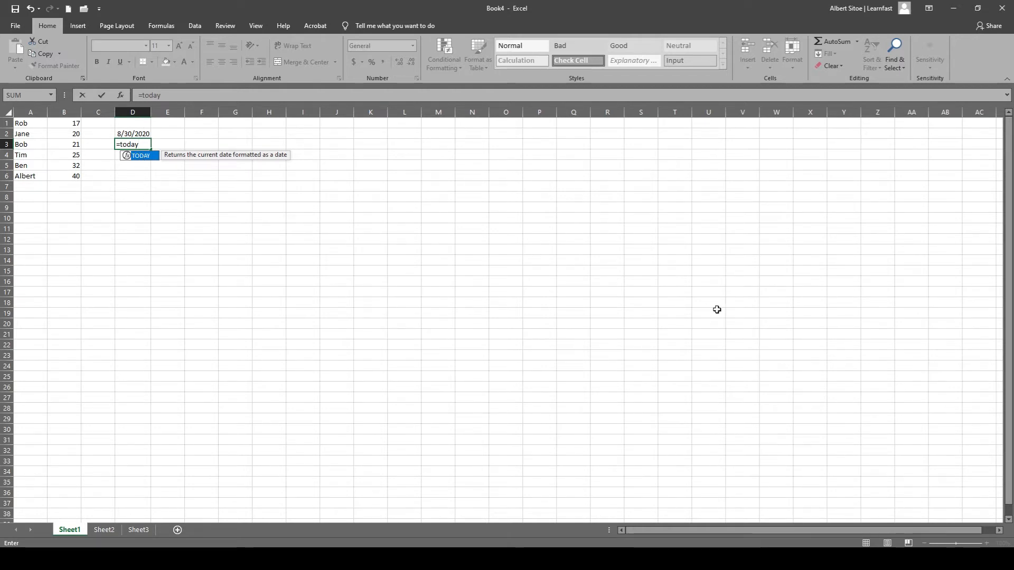
key("Return")
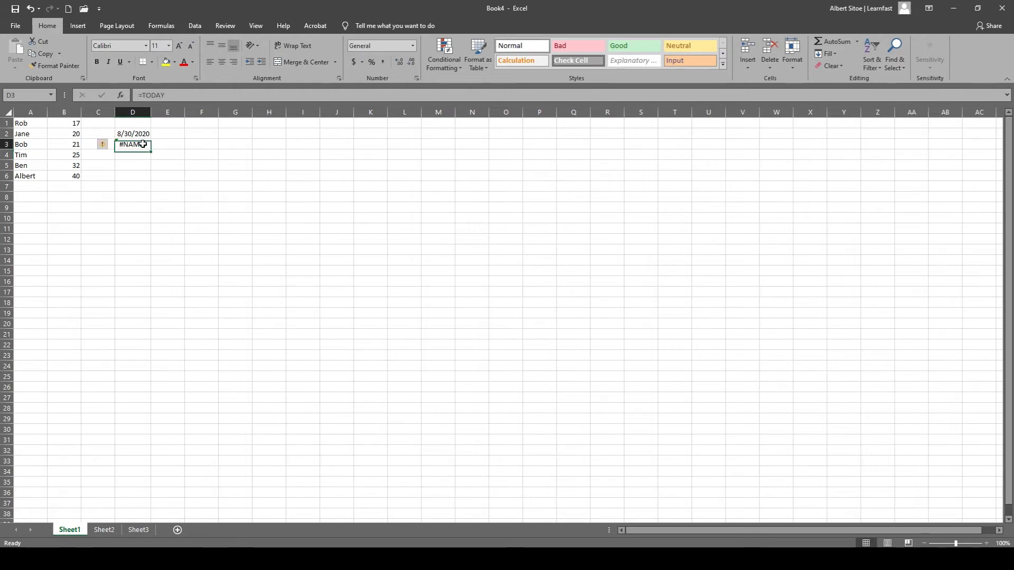
Check the error options for cell D3 and complete its formula as =TODAY().
left_click(138, 144)
left_click(105, 147)
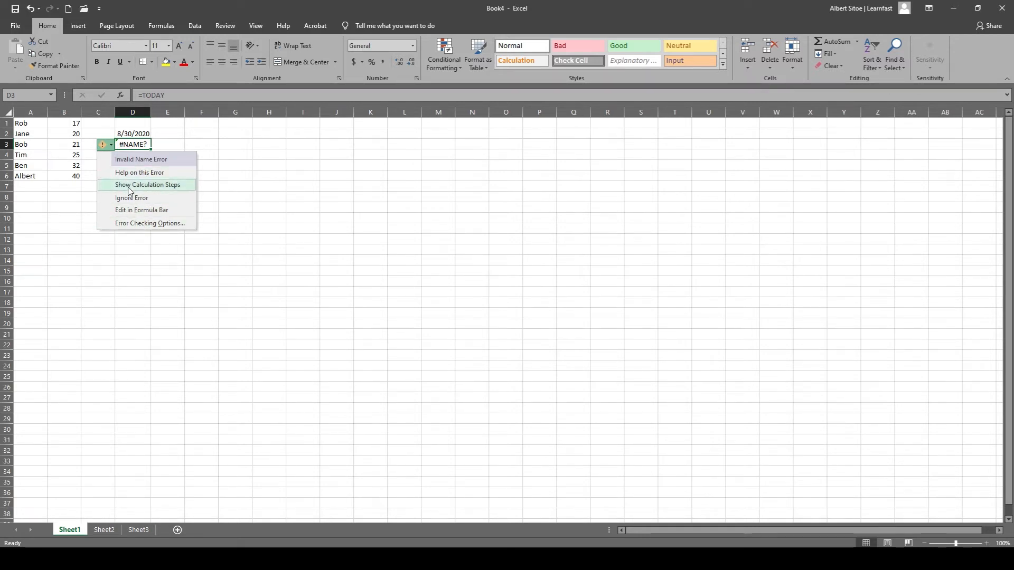
left_click(208, 149)
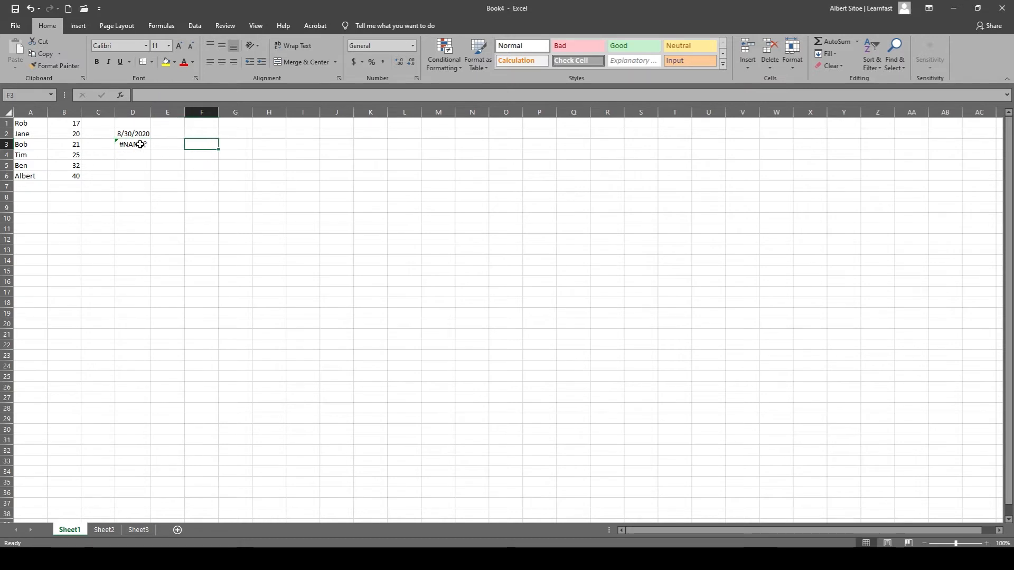
left_click(139, 145)
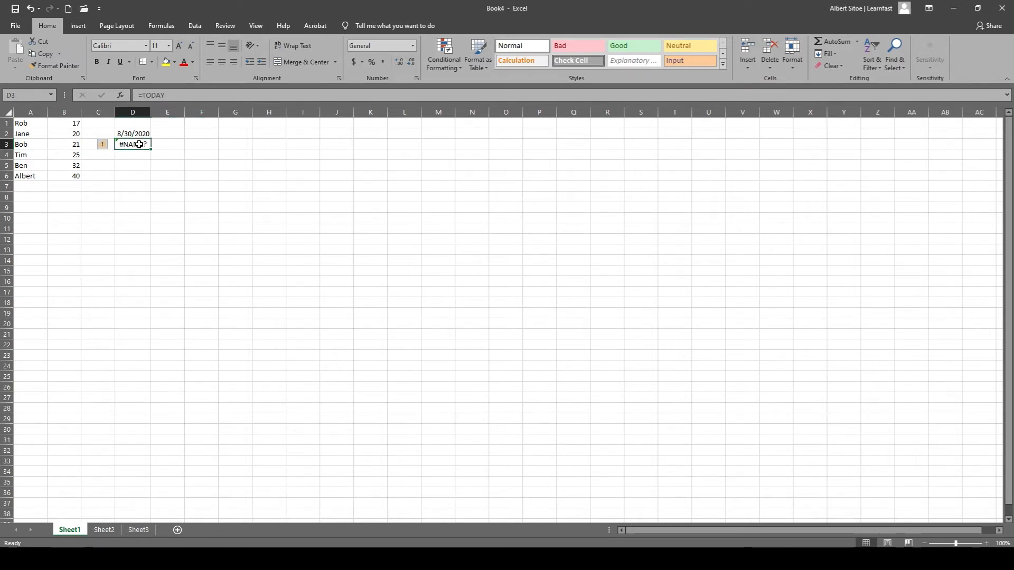
left_click(171, 94)
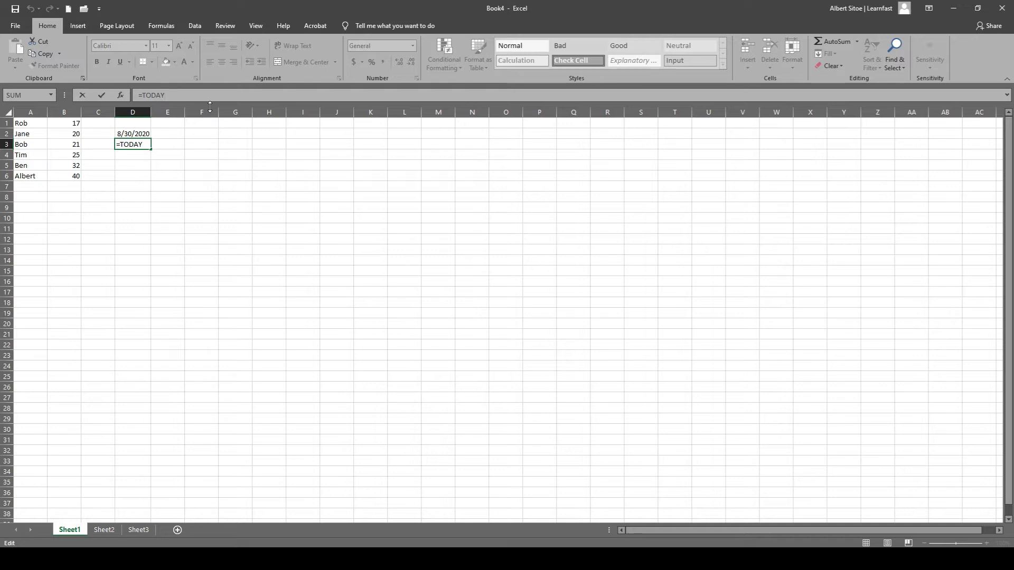
type("()")
key("Return")
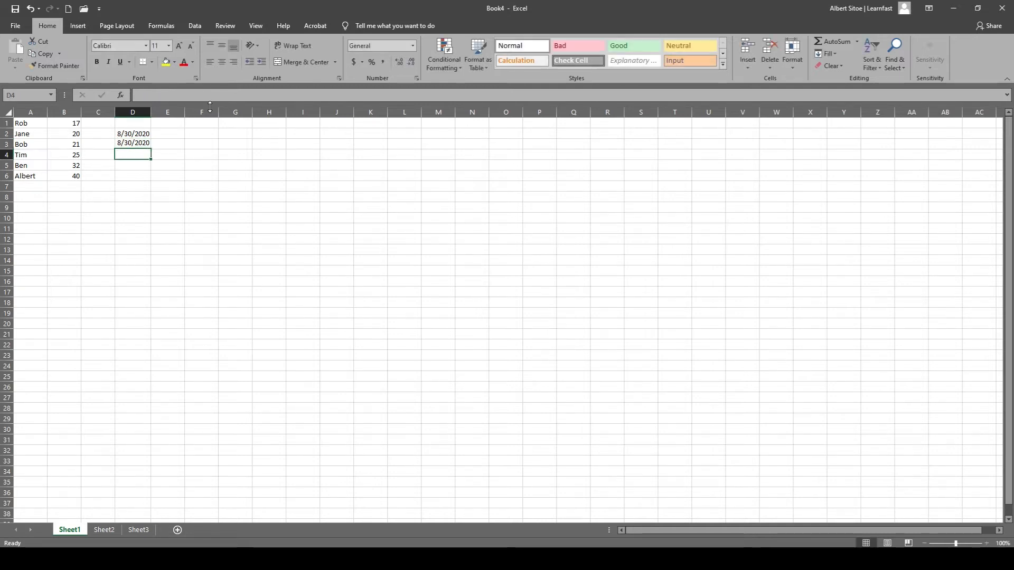
Compare the formula in cell D3 with the manually entered date in cell D2.
left_click(136, 146)
double_click(136, 145)
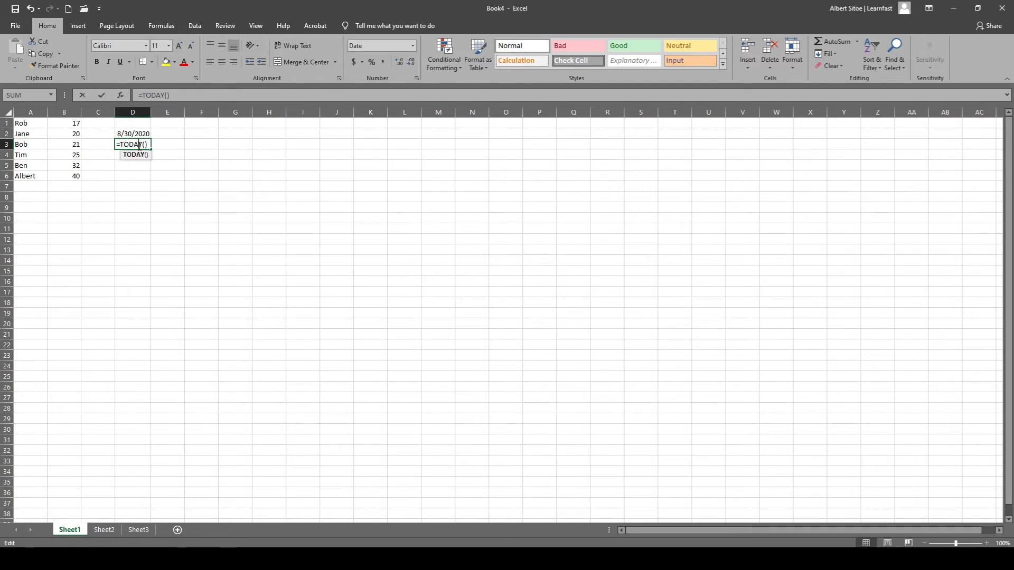
left_click(133, 176)
left_click(134, 148)
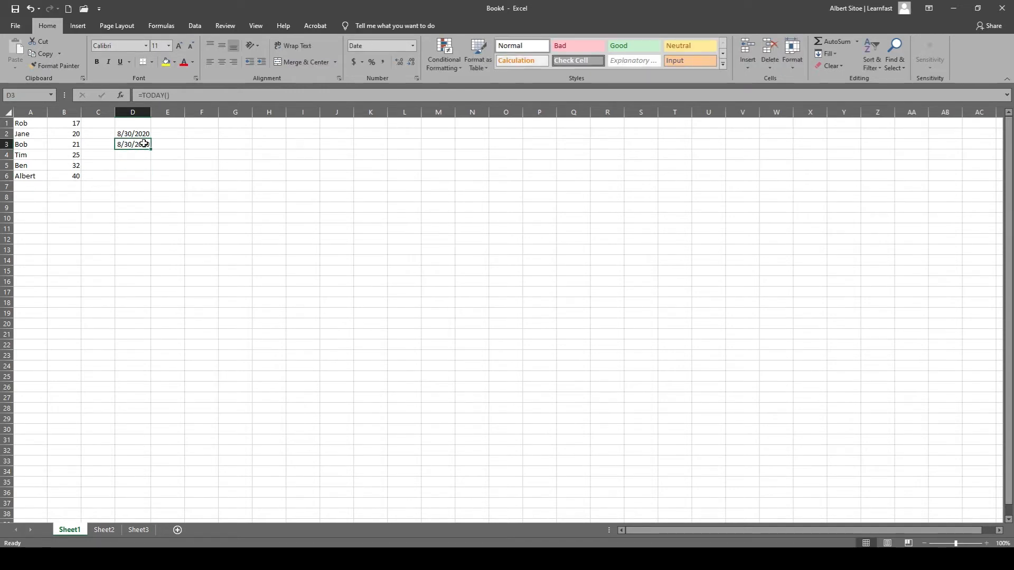
left_click(137, 134)
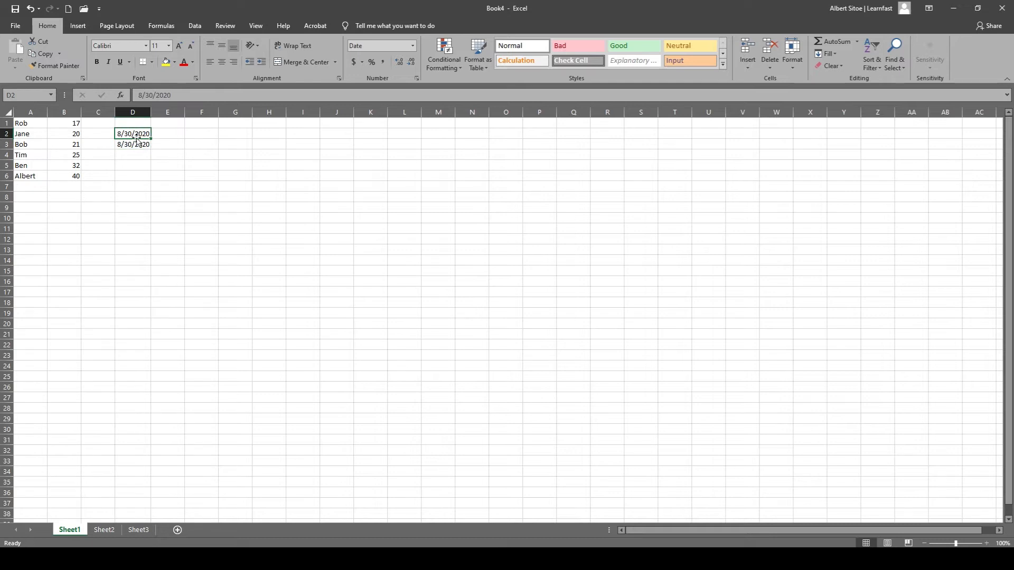
left_click(134, 145)
left_click(137, 135)
Fill the TODAY formula from cell D3 down through cell D6.
left_click(135, 145)
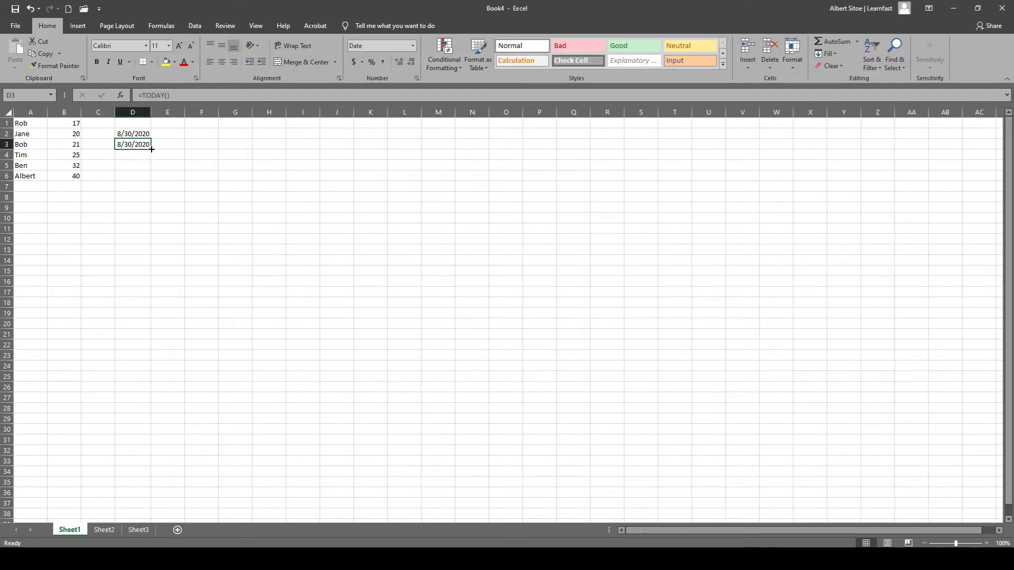
left_click_drag(152, 150, 152, 182)
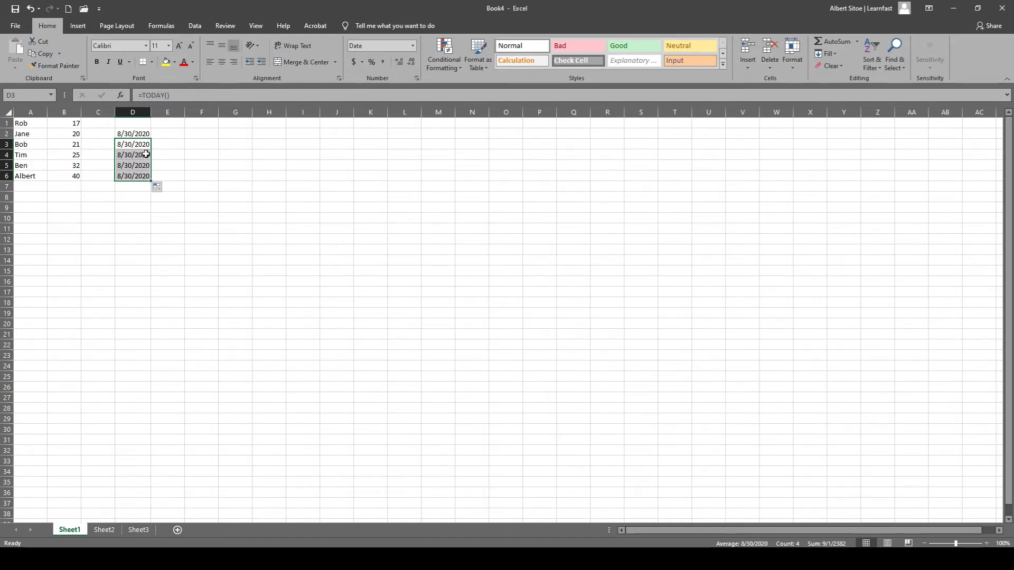
left_click(205, 150)
Enter the date 9/30/2020 in cell F2.
double_click(200, 135)
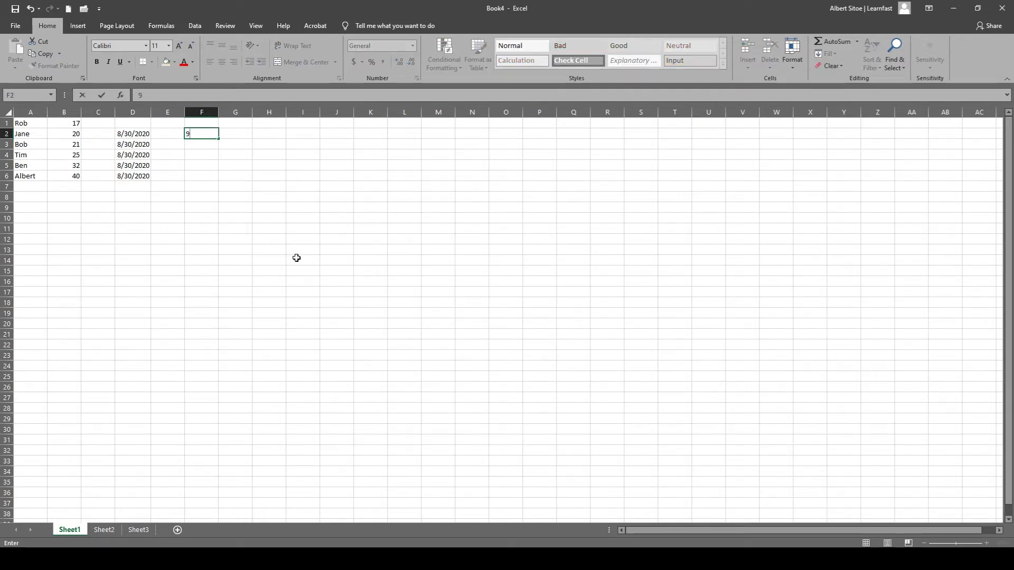
type("9/30/2020")
key("Return")
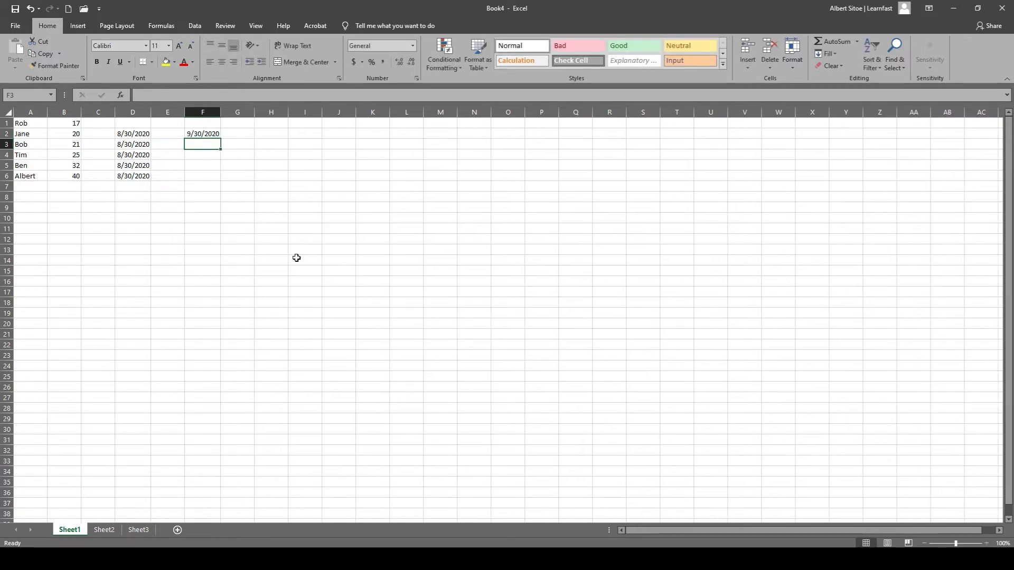
Fill the date series from cell F2 down through cell F6.
left_click(204, 135)
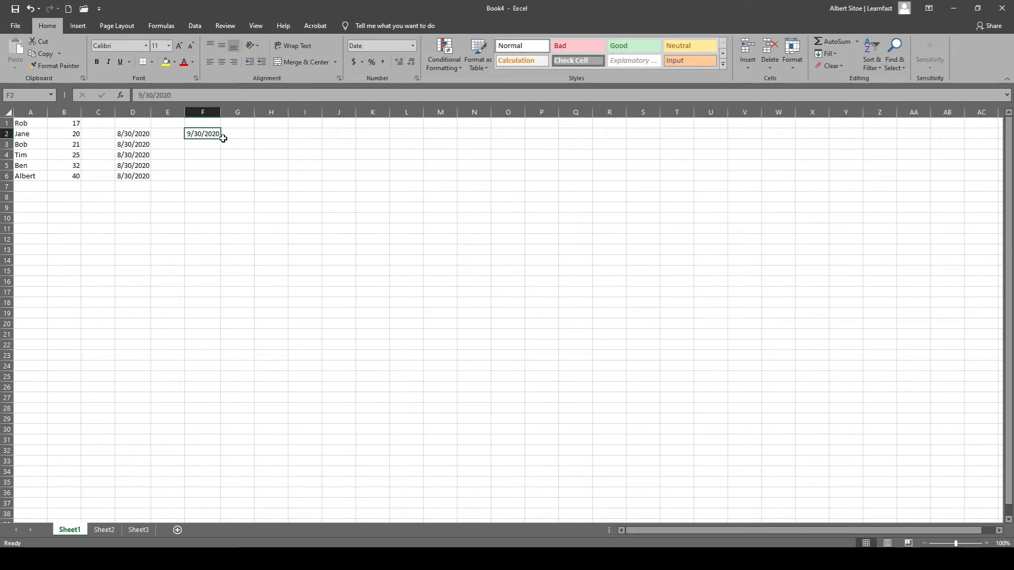
left_click_drag(221, 138, 221, 180)
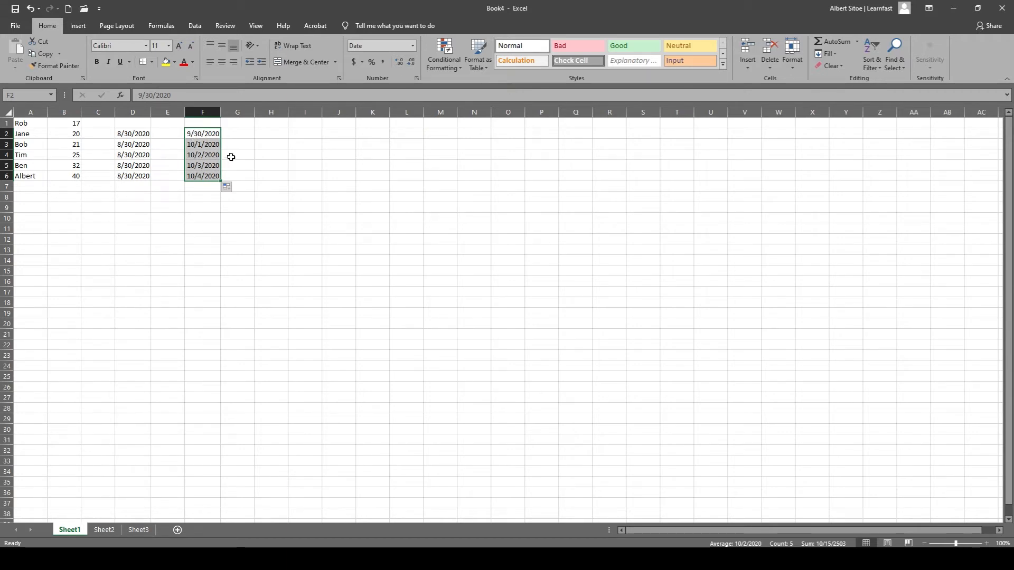
left_click(232, 156)
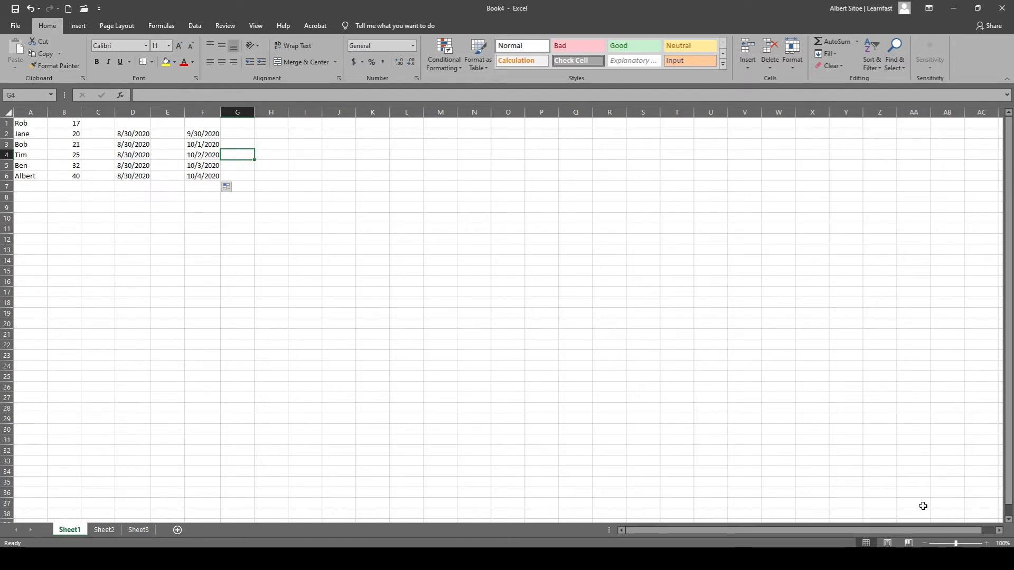
Search Windows for the regional format setting and open the Region page in Windows Settings.
key("super")
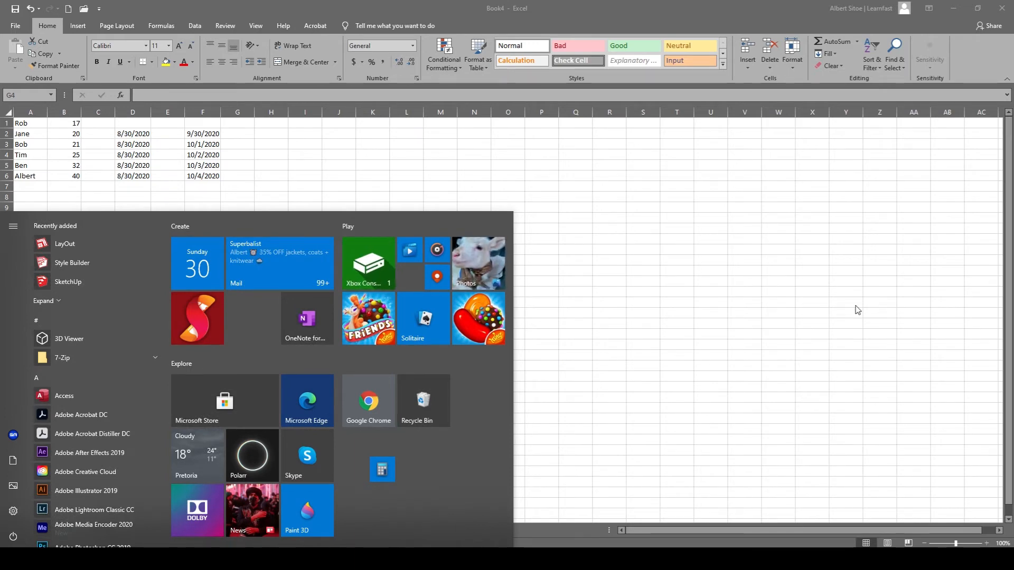
type("reg")
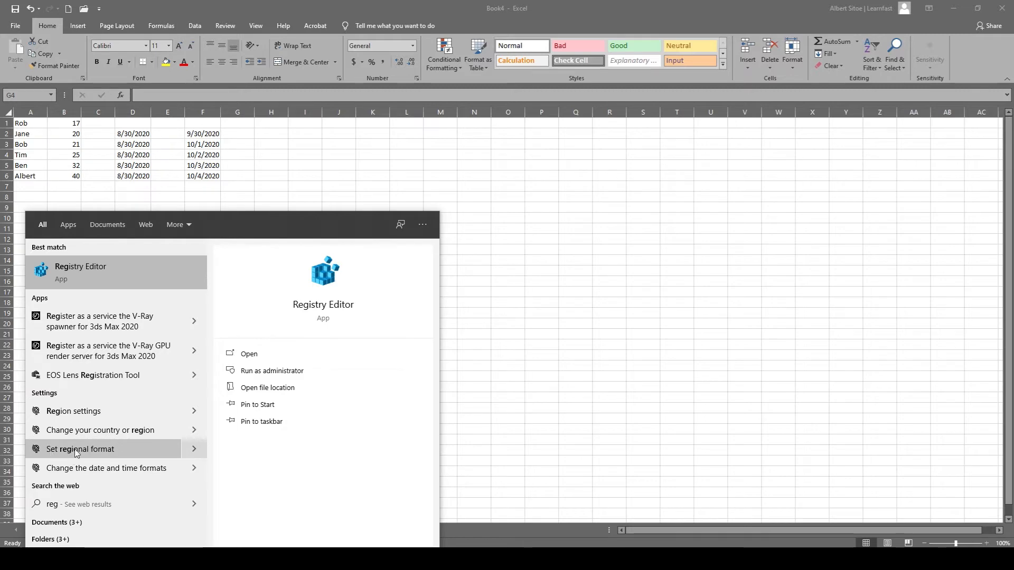
left_click(100, 447)
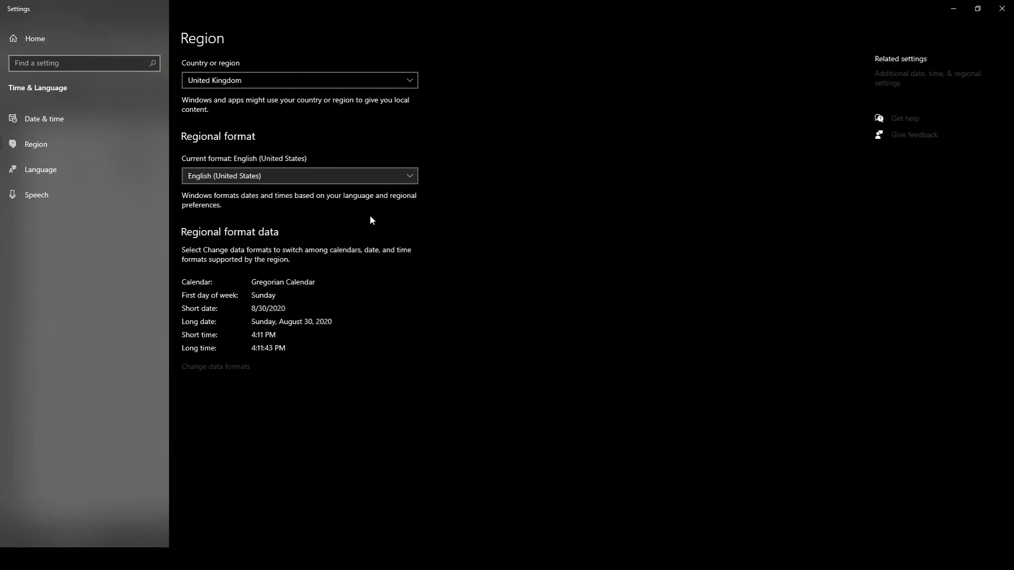
Set the Windows country or region to South Africa.
left_click(233, 80)
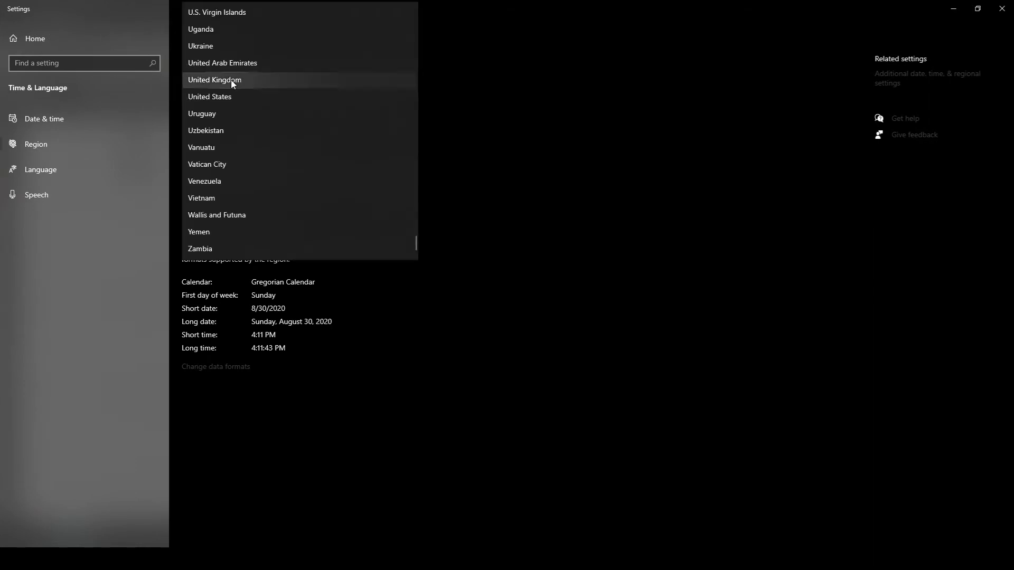
scroll(249, 140, "up", 3)
scroll(252, 150, "down", 3)
scroll(252, 150, "up", 15)
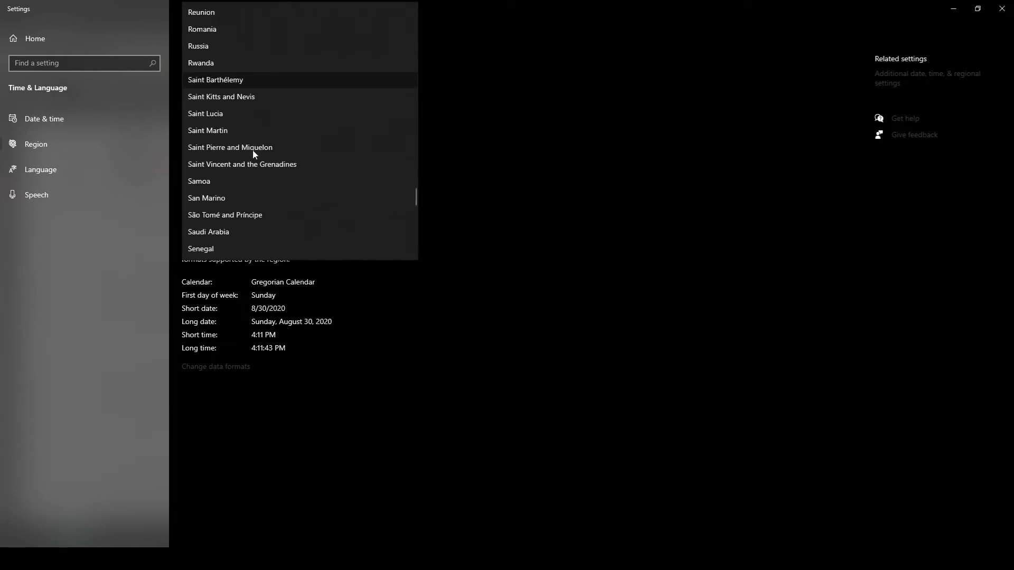
scroll(257, 186, "down", 3)
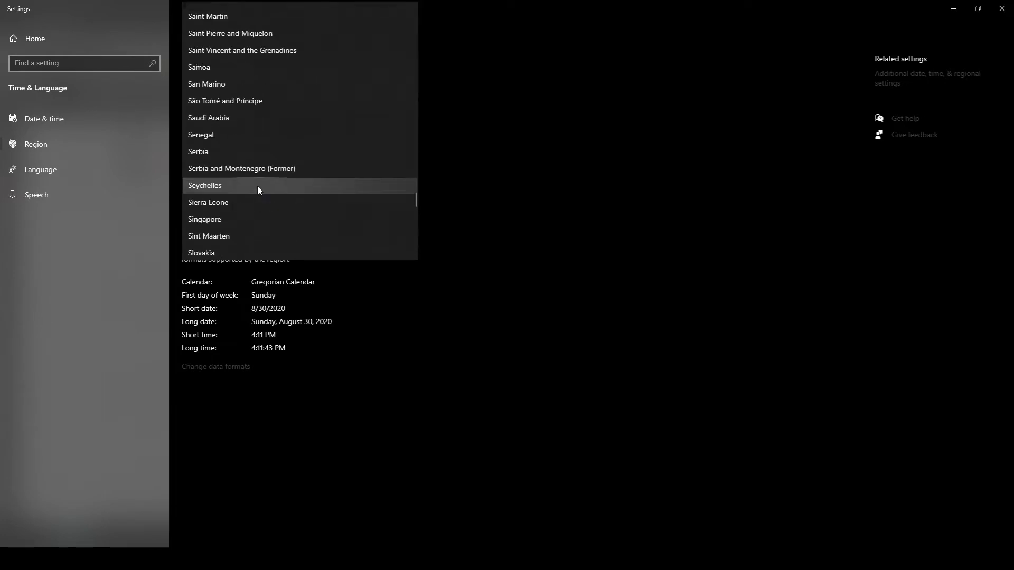
scroll(259, 172, "up", 9)
scroll(263, 105, "up", 9)
scroll(263, 106, "down", 14)
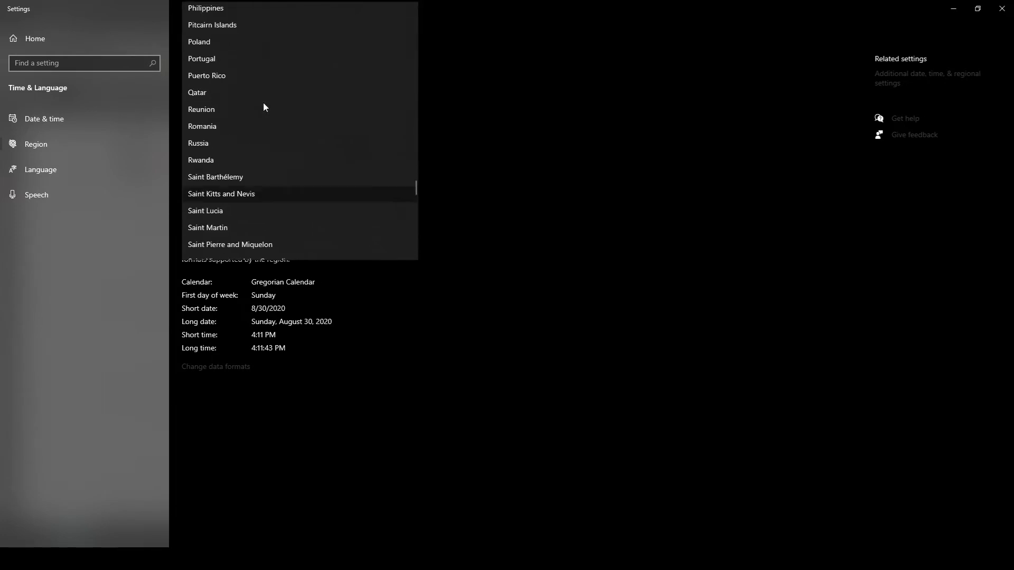
scroll(263, 105, "up", 5)
scroll(263, 137, "down", 10)
scroll(258, 147, "up", 2)
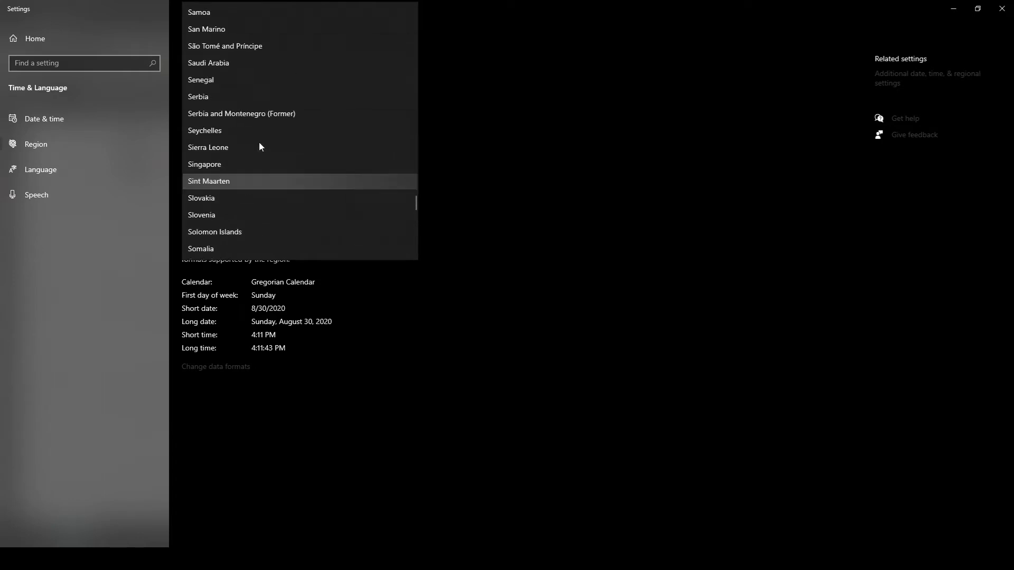
scroll(237, 190, "down", 4)
left_click(231, 190)
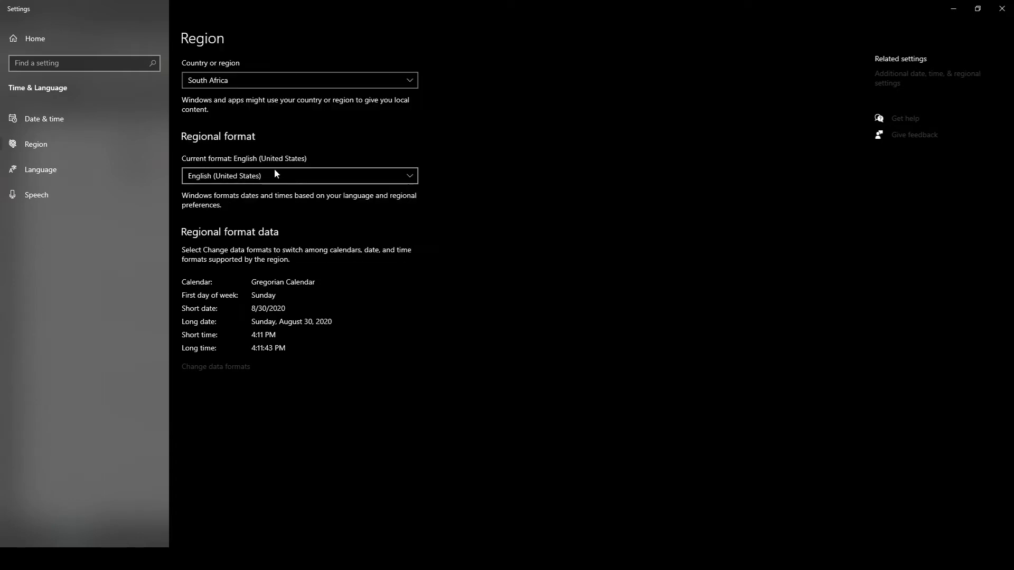
Set the Windows regional format to English (South Africa).
left_click(228, 176)
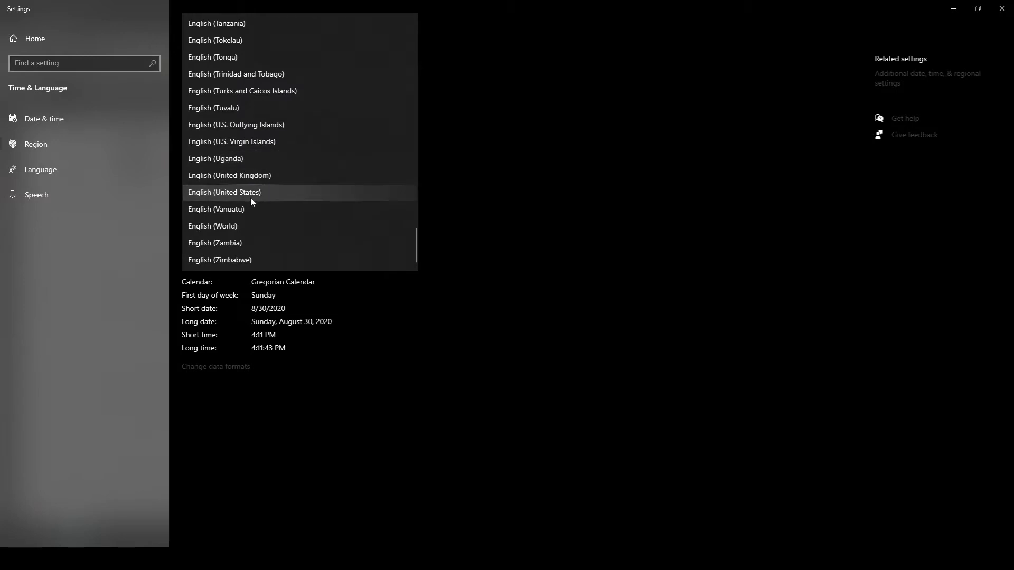
scroll(259, 190, "up", 4)
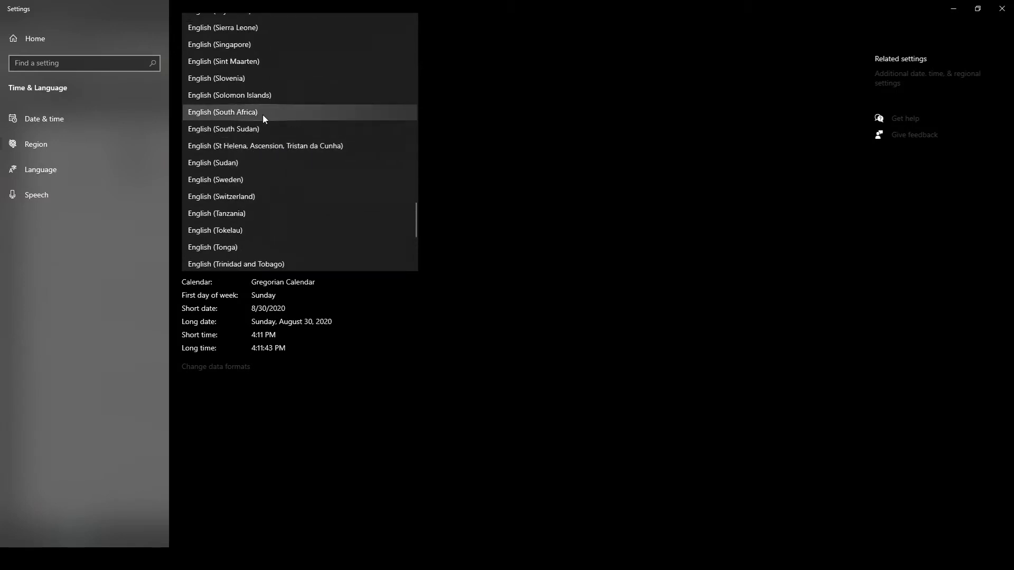
left_click(226, 113)
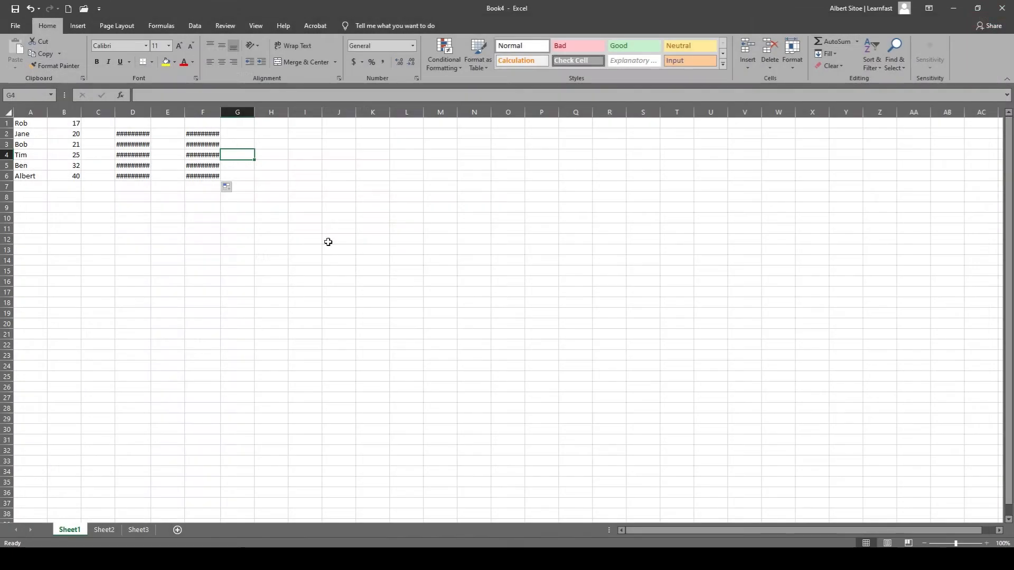
Switch back to the Excel workbook and autofit column D to its dates.
left_click(208, 260)
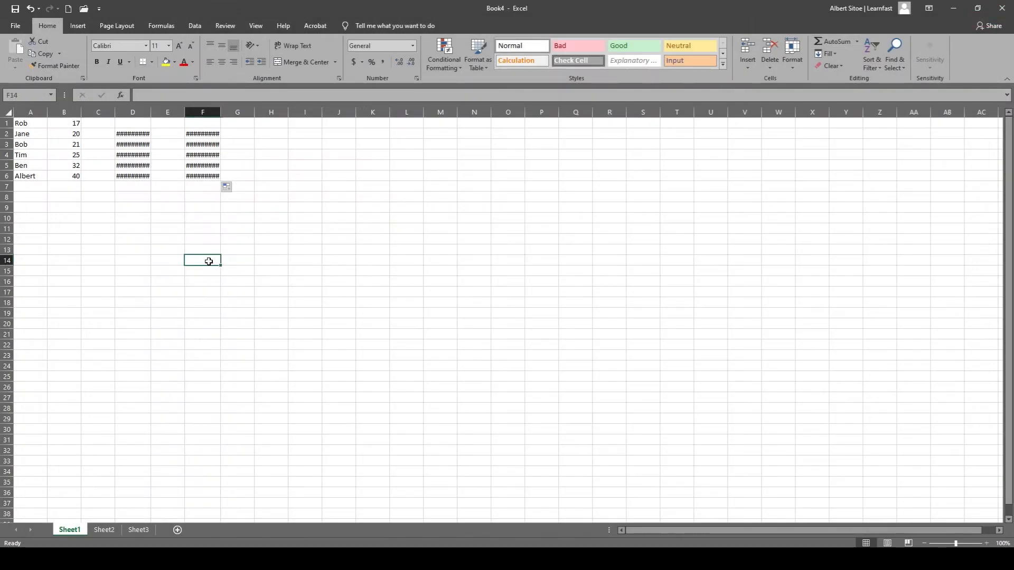
left_click(136, 130)
left_click(143, 144)
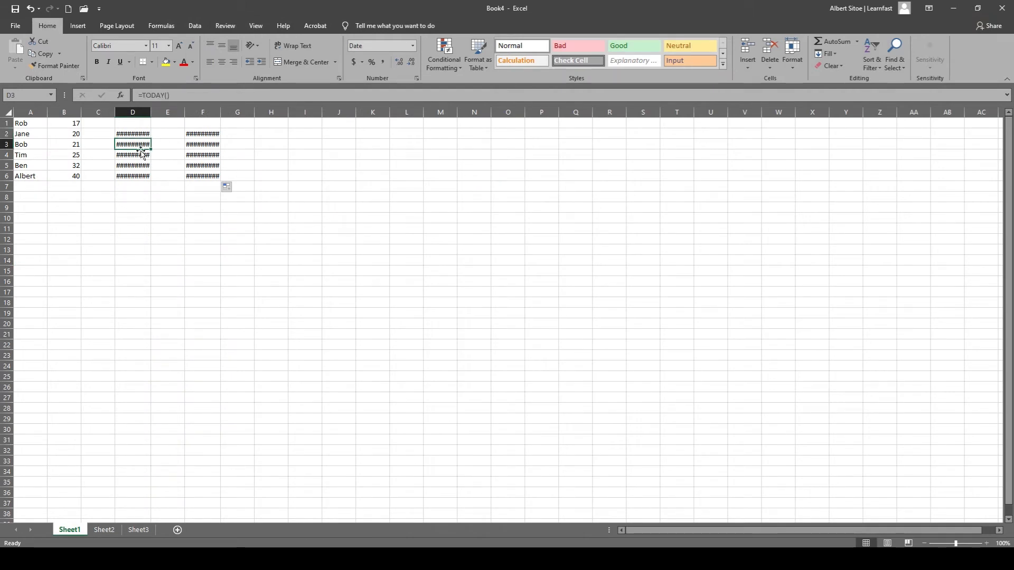
left_click(138, 175)
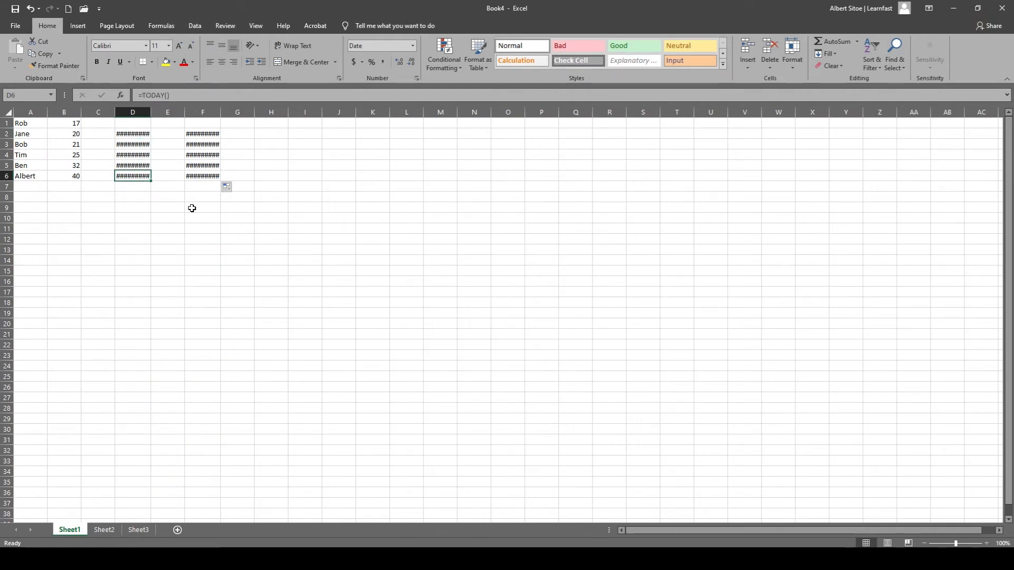
double_click(151, 112)
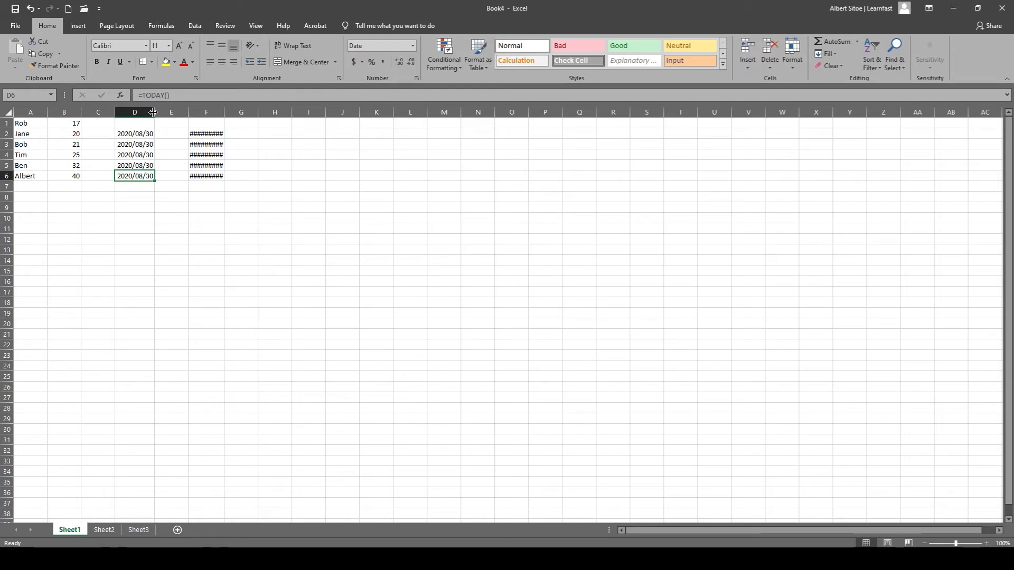
left_click_drag(153, 112, 149, 112)
double_click(148, 112)
Try widening and narrowing column F, and autofit it to its dates.
left_click_drag(222, 110, 232, 111)
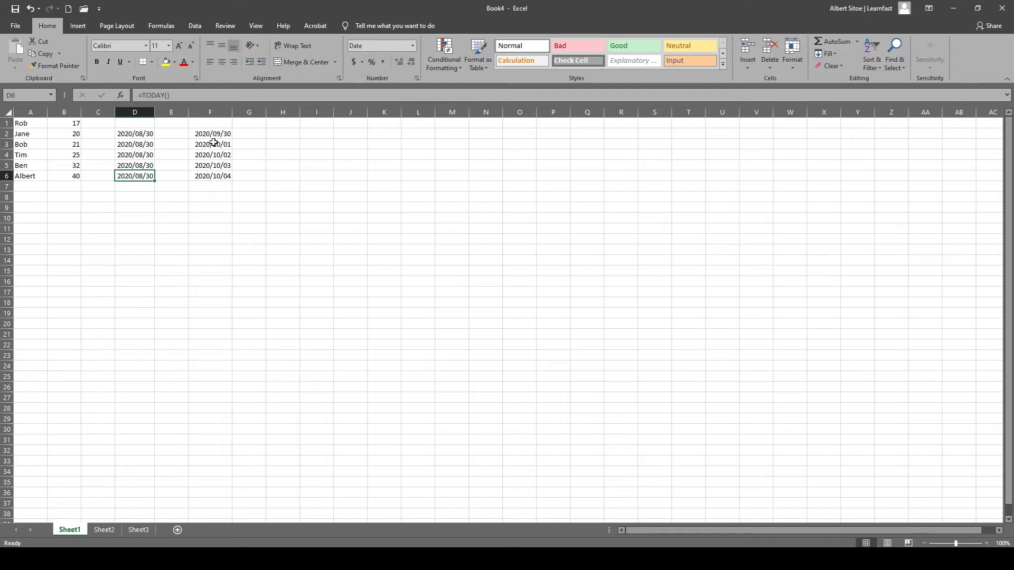
left_click_drag(232, 110, 205, 111)
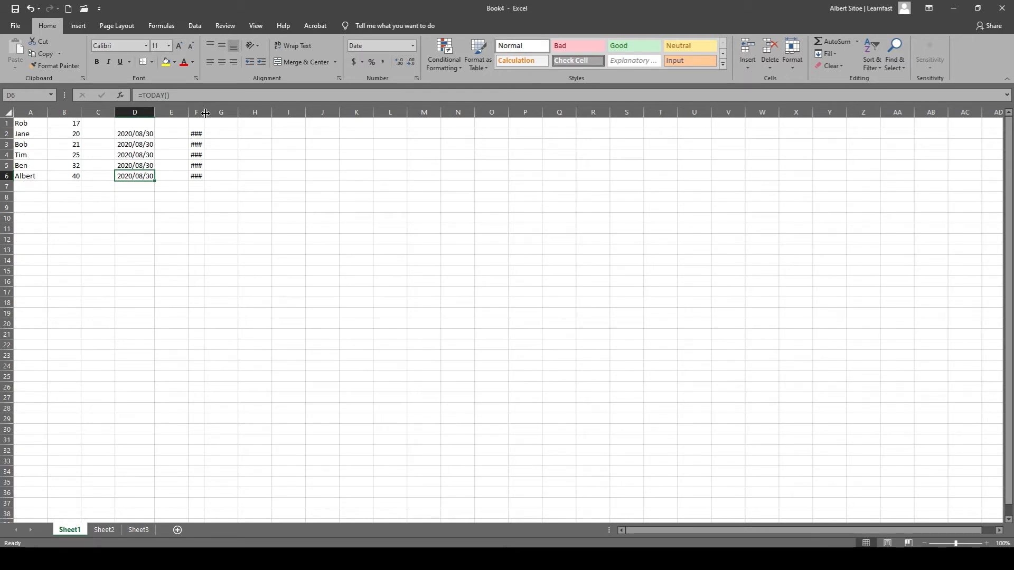
double_click(206, 111)
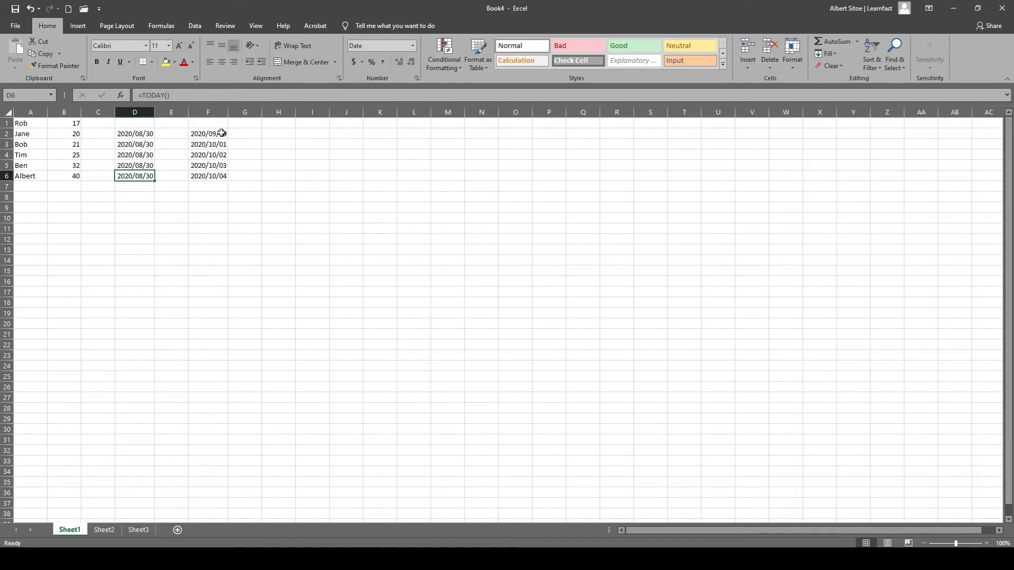
left_click(219, 156)
left_click(212, 136)
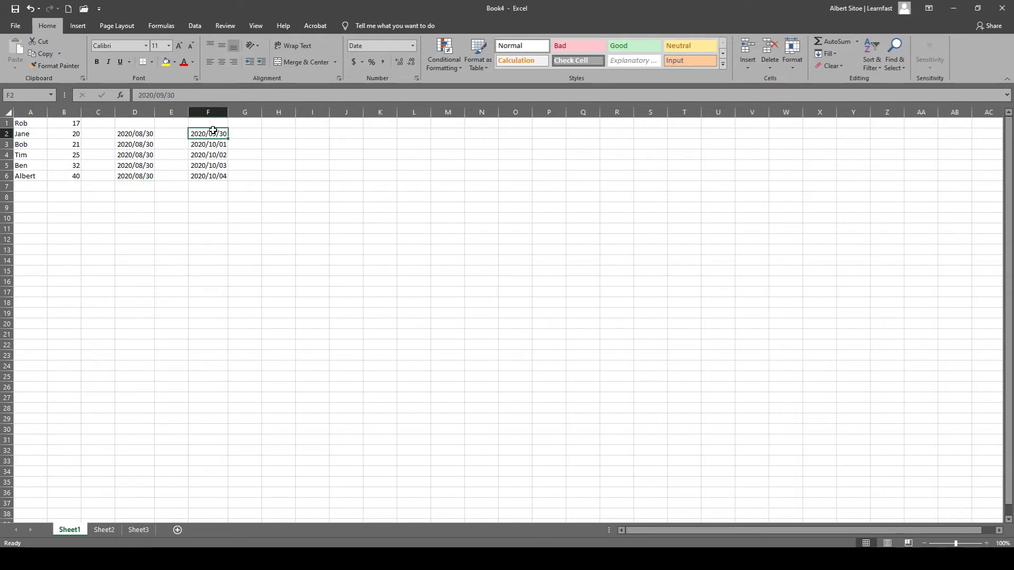
left_click(207, 219)
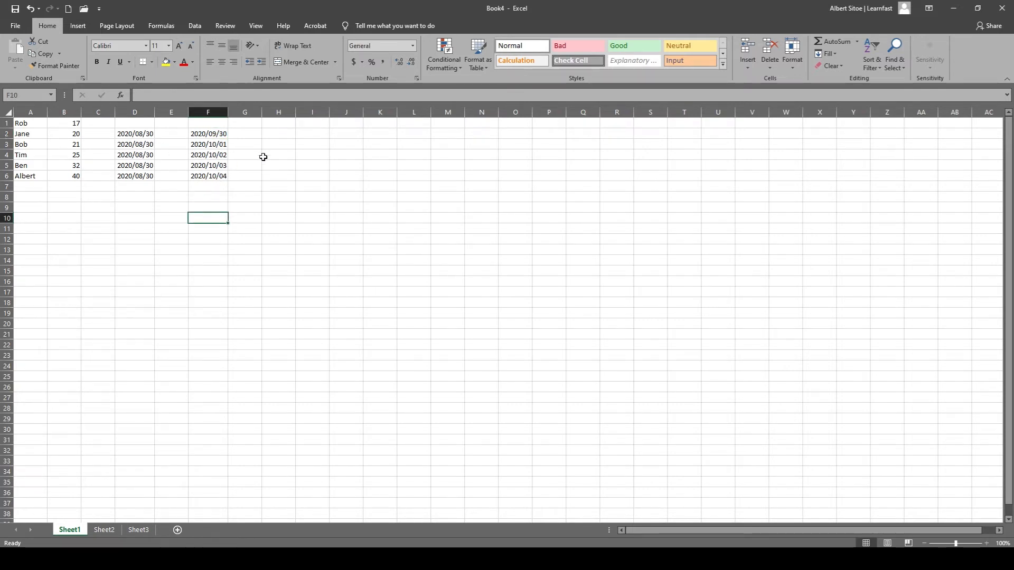
Enter 599 in cell H2 and format the cell as Currency.
left_click(281, 133)
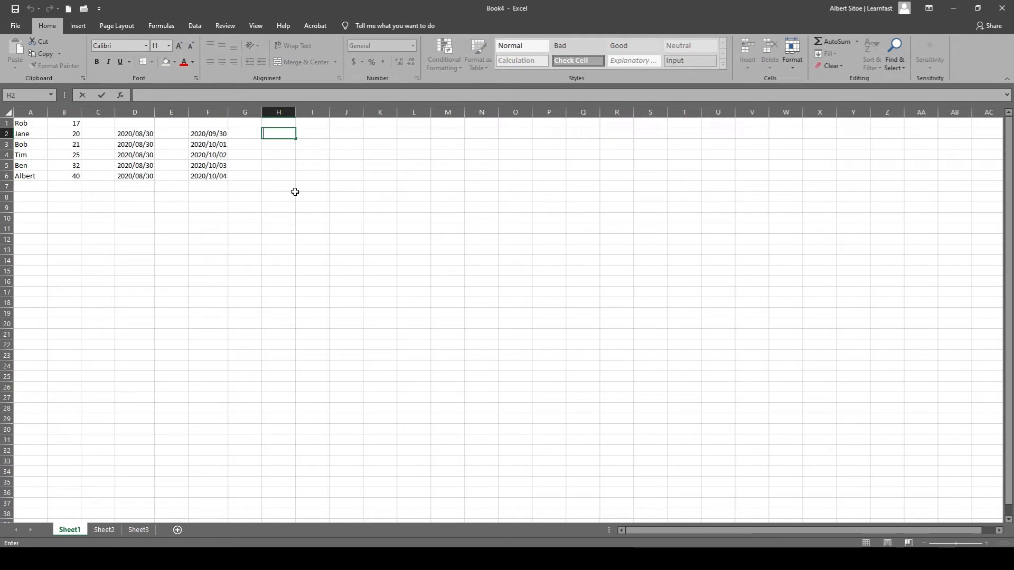
type("599")
key("Return")
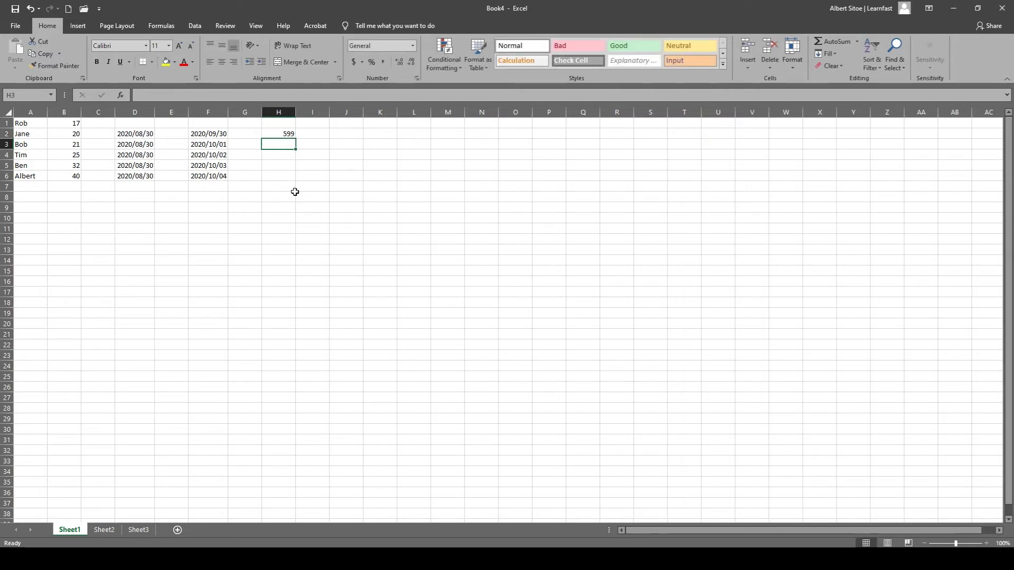
left_click(280, 134)
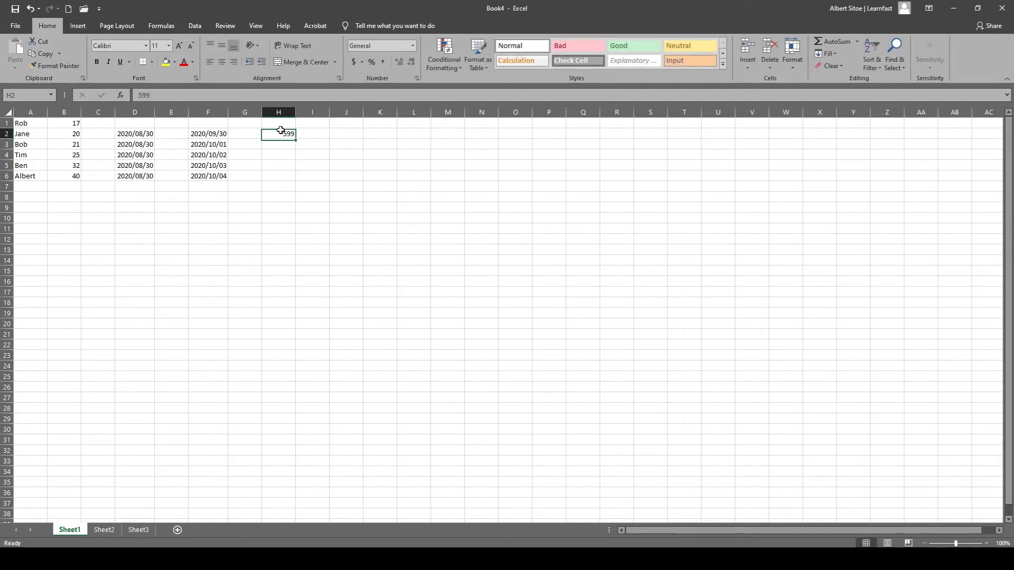
left_click(413, 46)
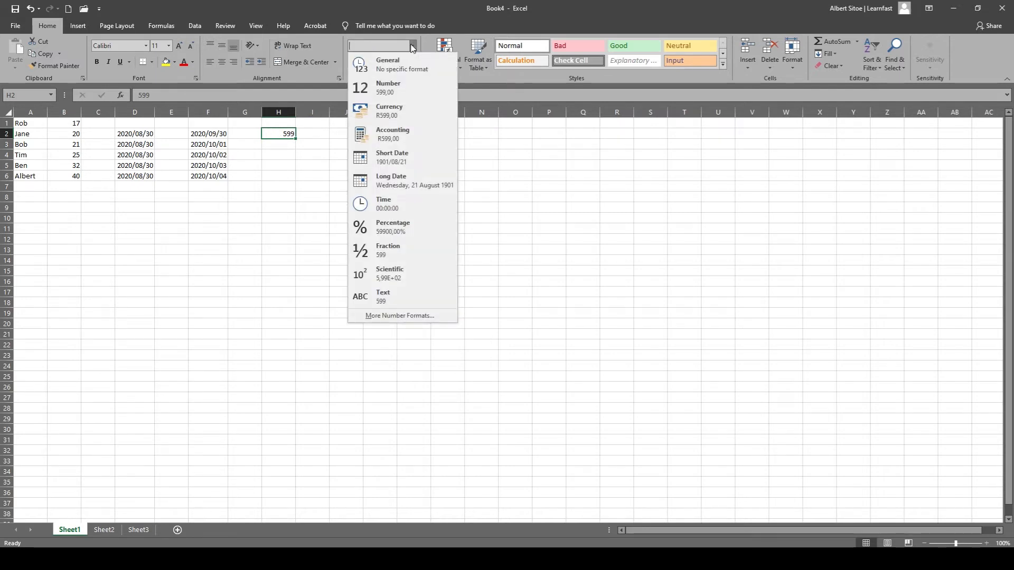
left_click(403, 109)
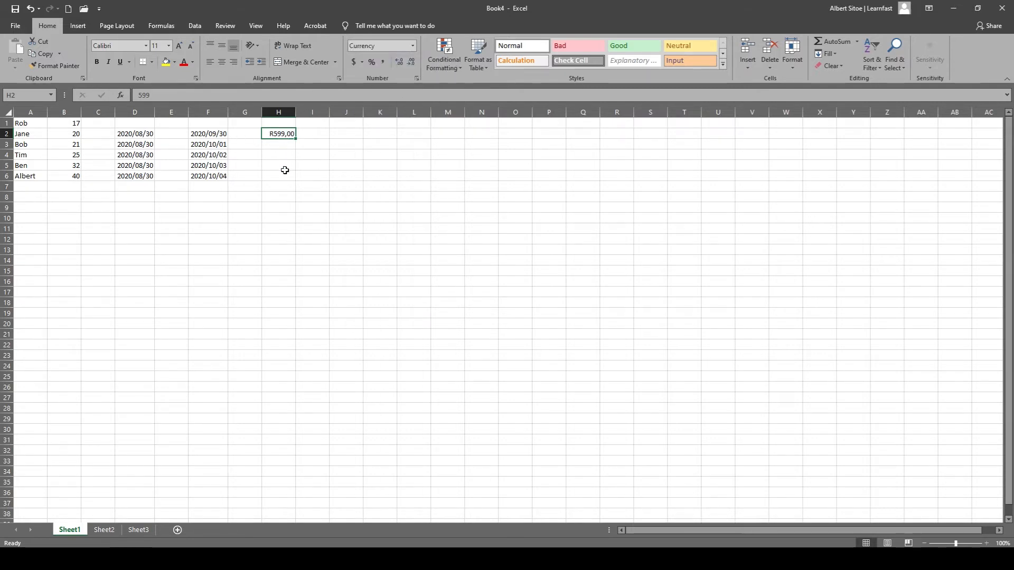
Fill the currency amount from cell H2 down through cell H6 and check the copied cells.
left_click(289, 141)
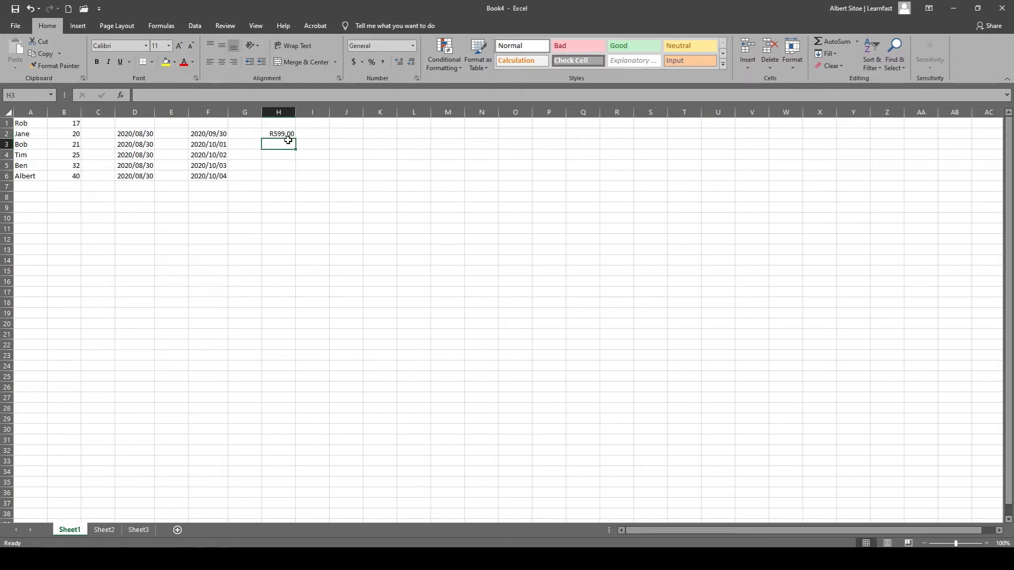
left_click(286, 136)
left_click_drag(297, 138, 294, 182)
left_click(317, 144)
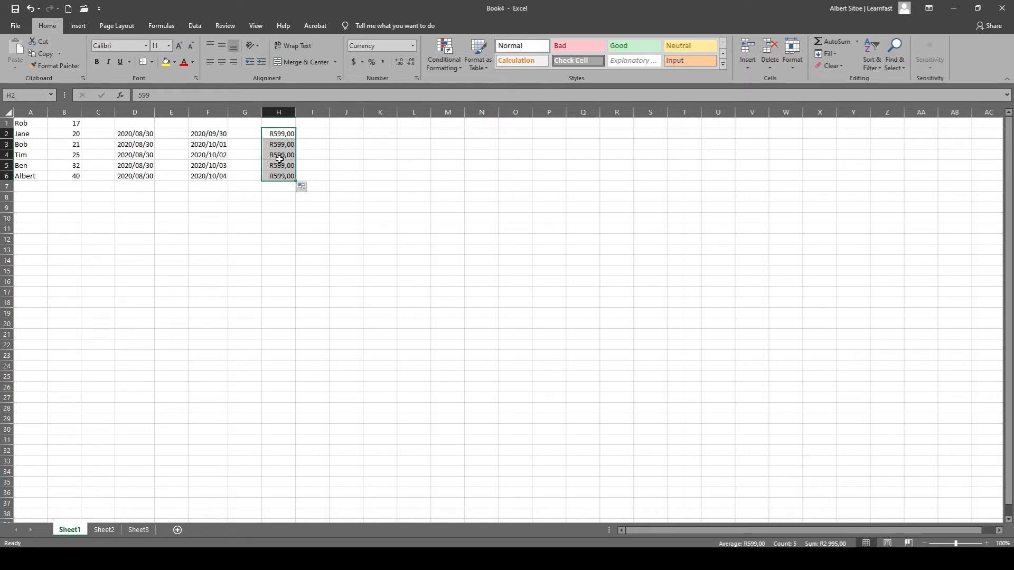
left_click(281, 146)
left_click(283, 134)
left_click(283, 155)
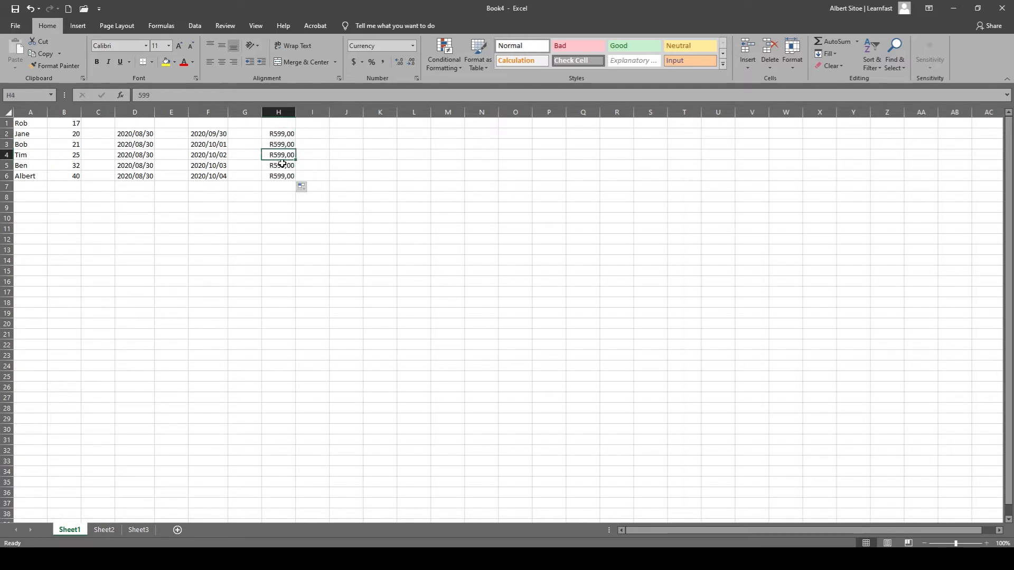
left_click(284, 165)
left_click(284, 175)
left_click(286, 143)
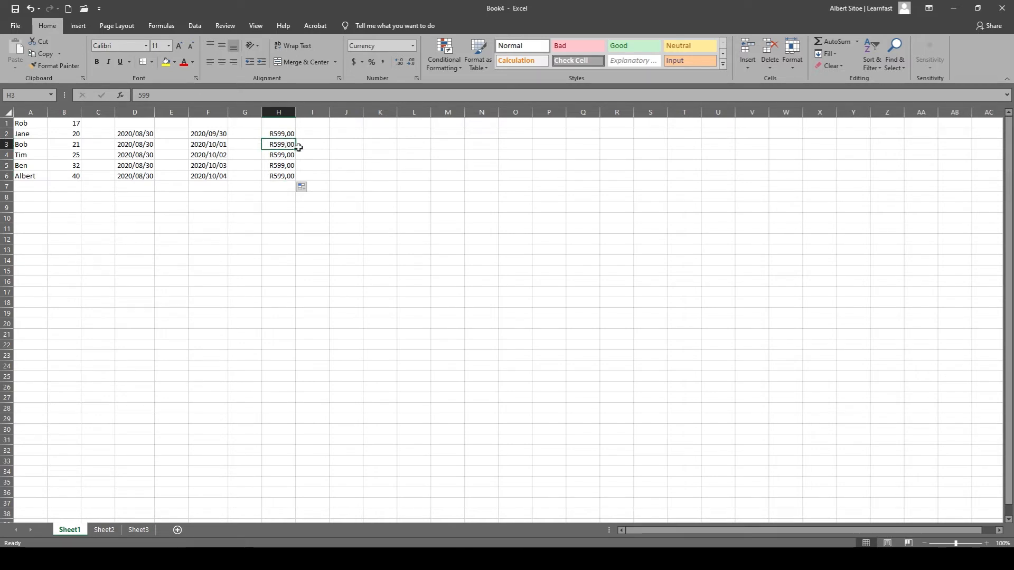
Enter 10 and 20 in cells J2 and J3 and fill the number series down through J6.
left_click(351, 134)
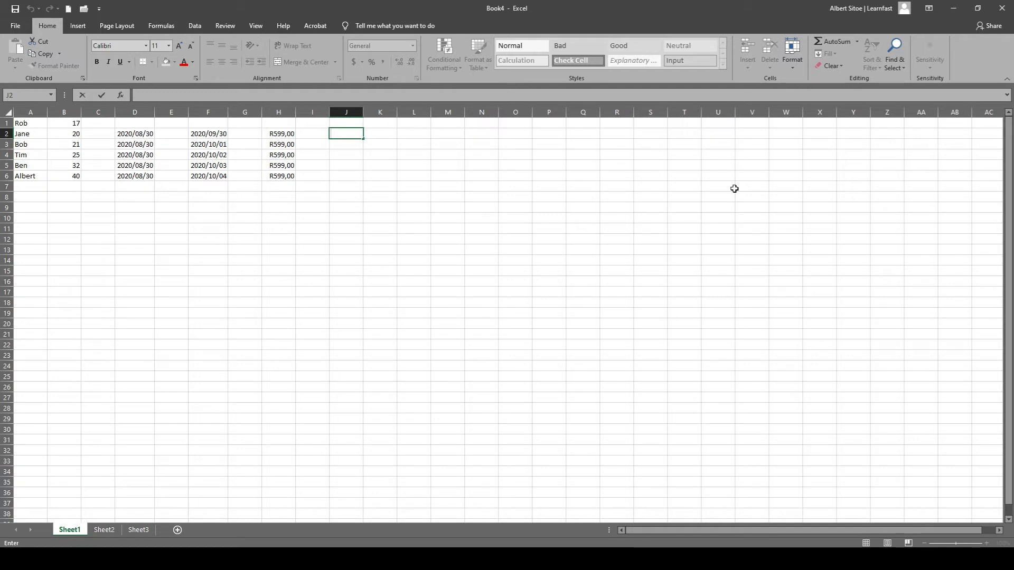
type("10")
key("Return")
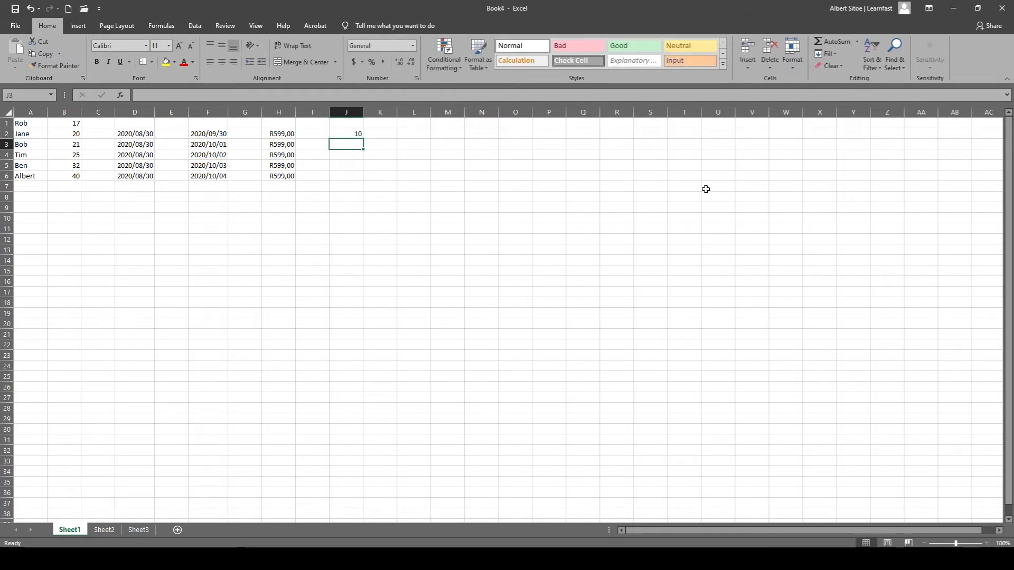
type("20")
key("Return")
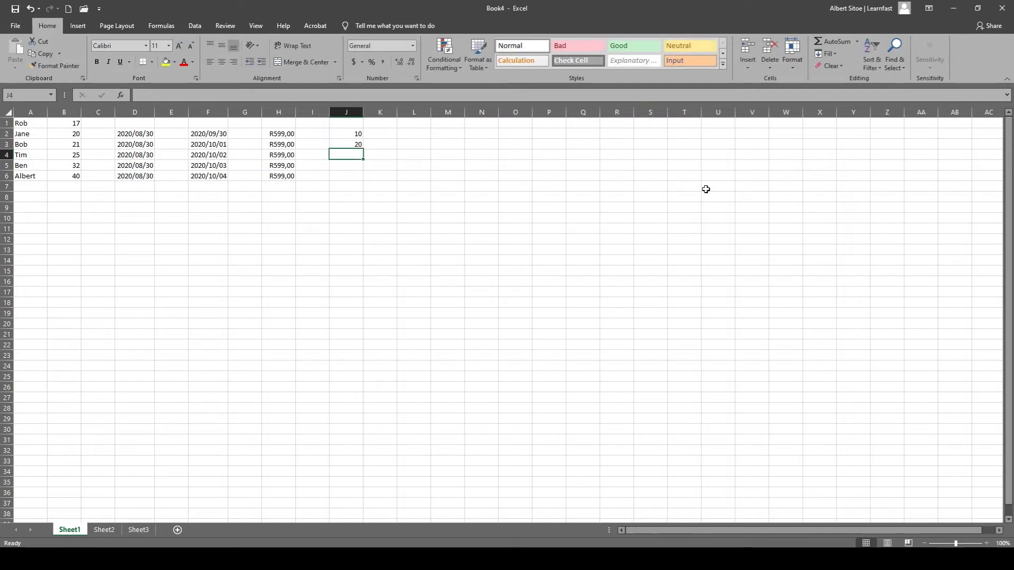
left_click(354, 132)
left_click_drag(353, 133, 353, 144)
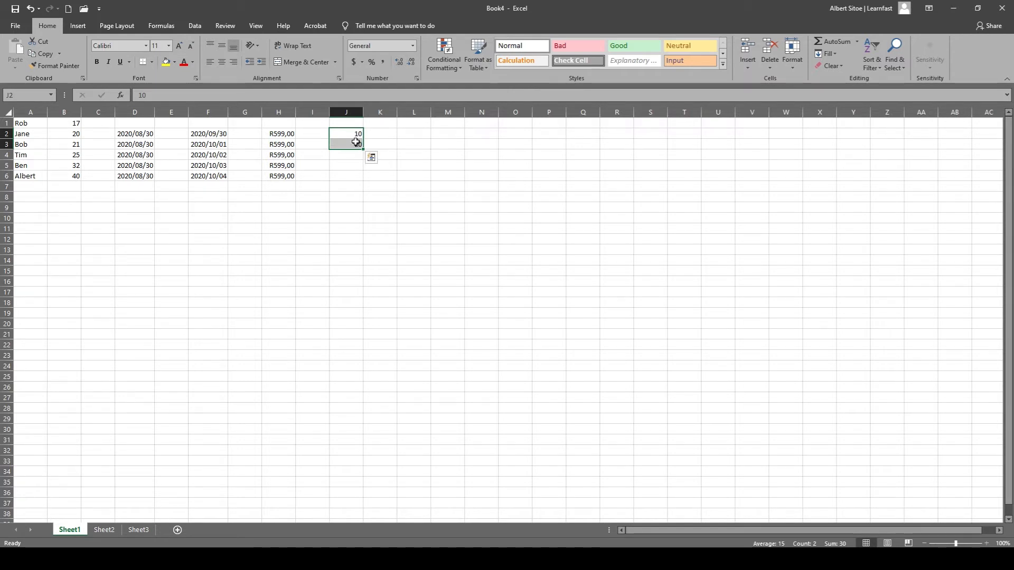
left_click_drag(363, 150, 363, 182)
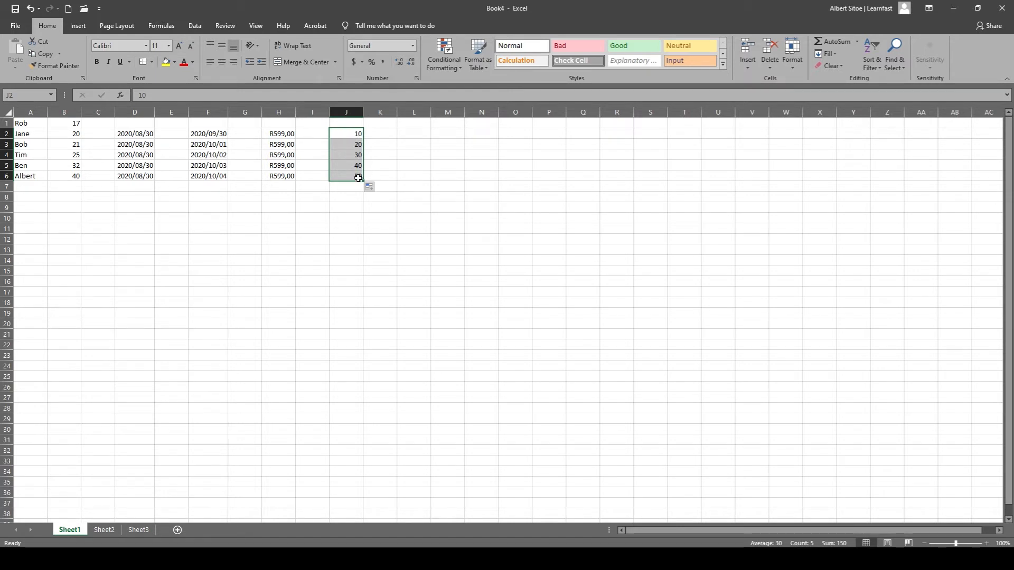
Enter 1 and 2 in cells L2 and L3 and fill the number series down through L6.
left_click(414, 134)
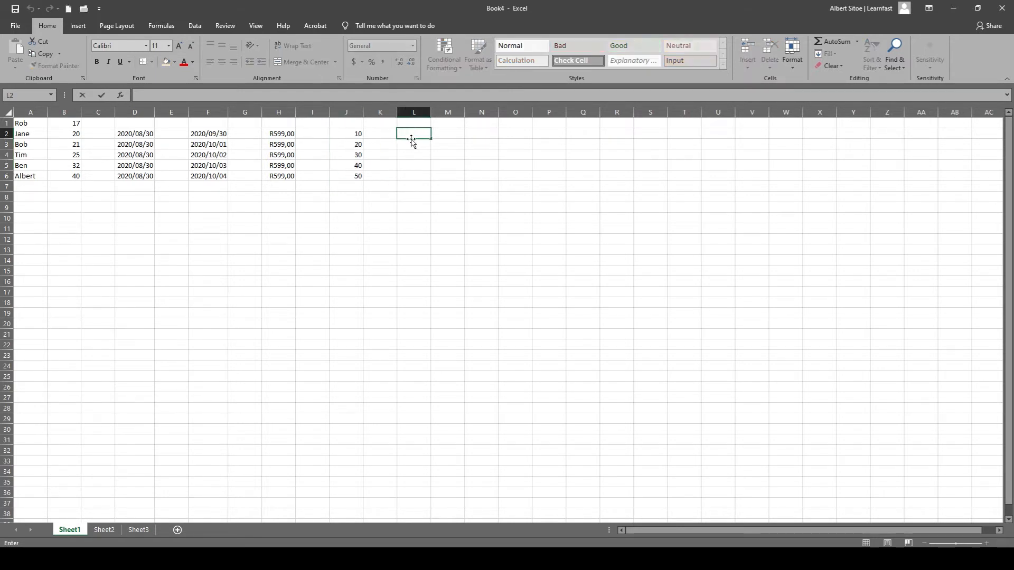
type("1")
key("Return")
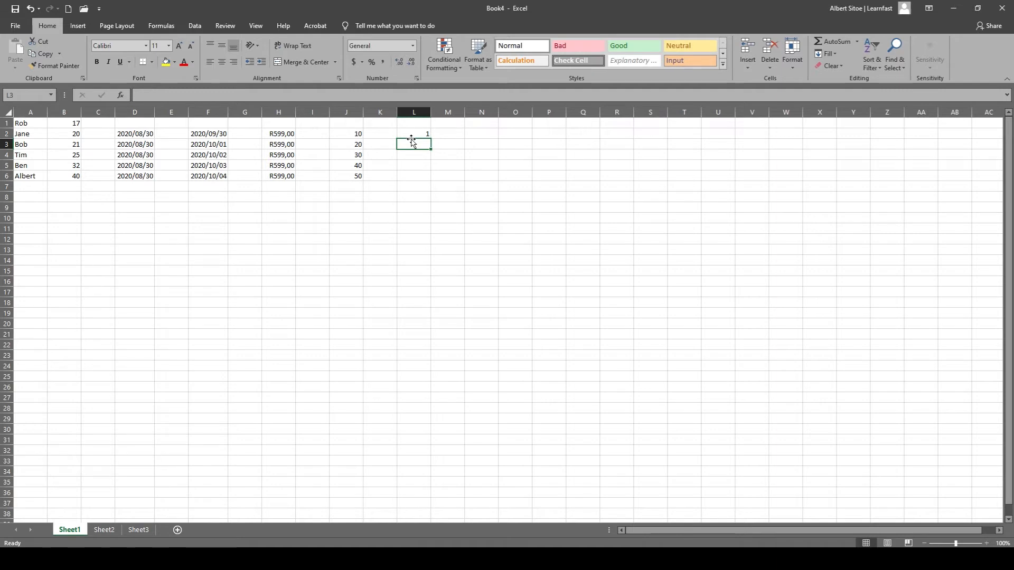
type("2")
key("Return")
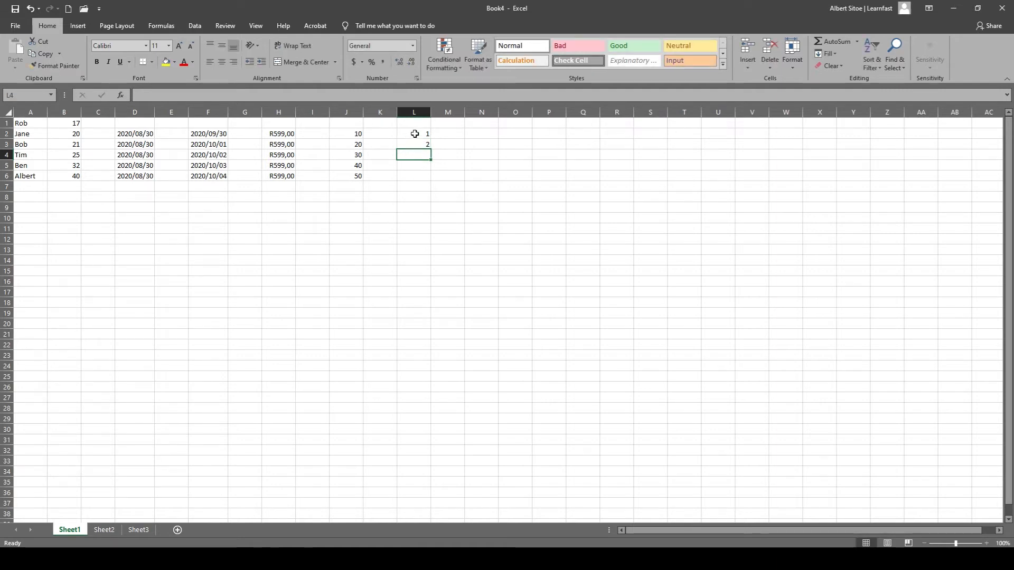
left_click_drag(415, 134, 415, 142)
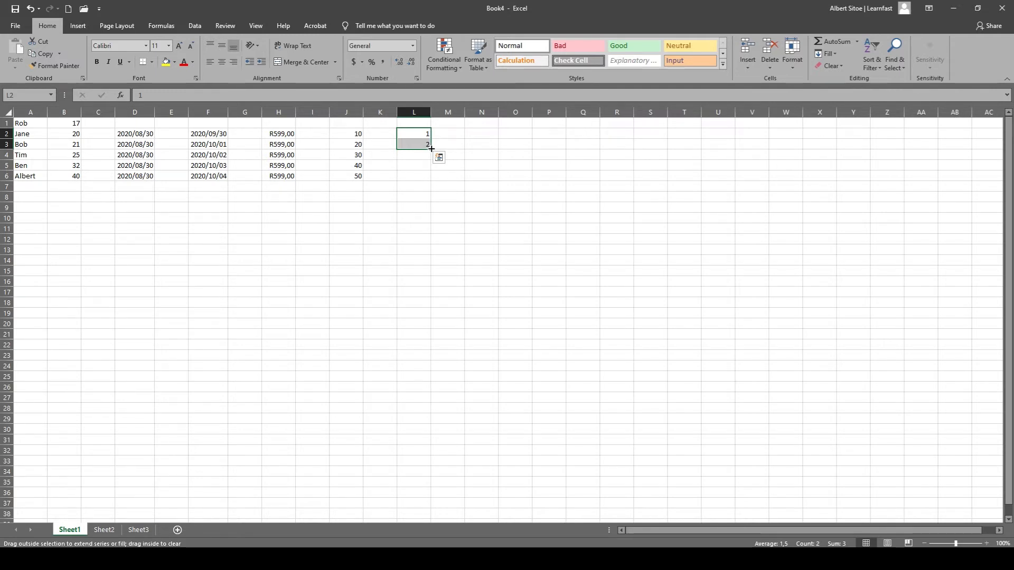
left_click_drag(431, 150, 432, 181)
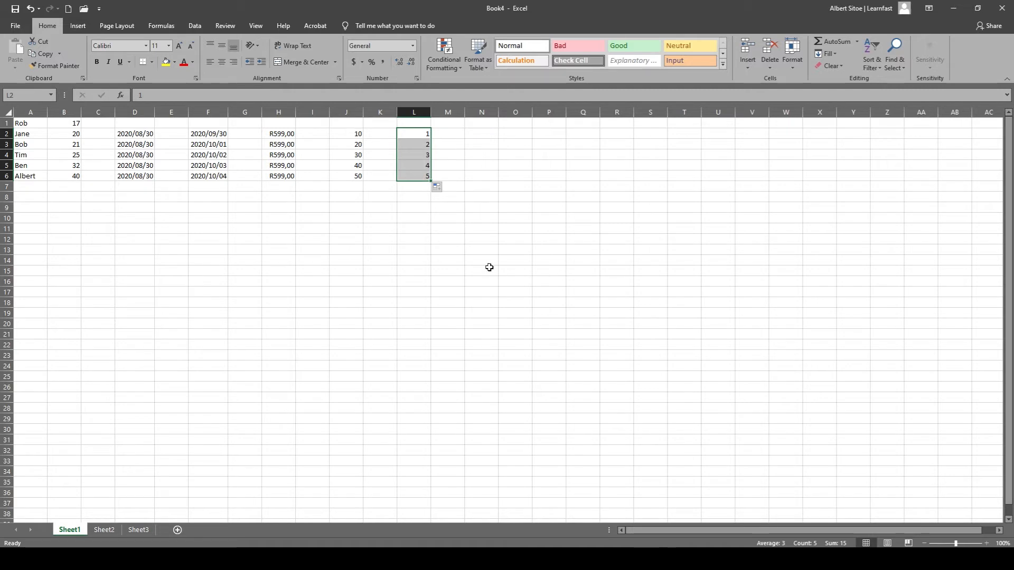
left_click(301, 233)
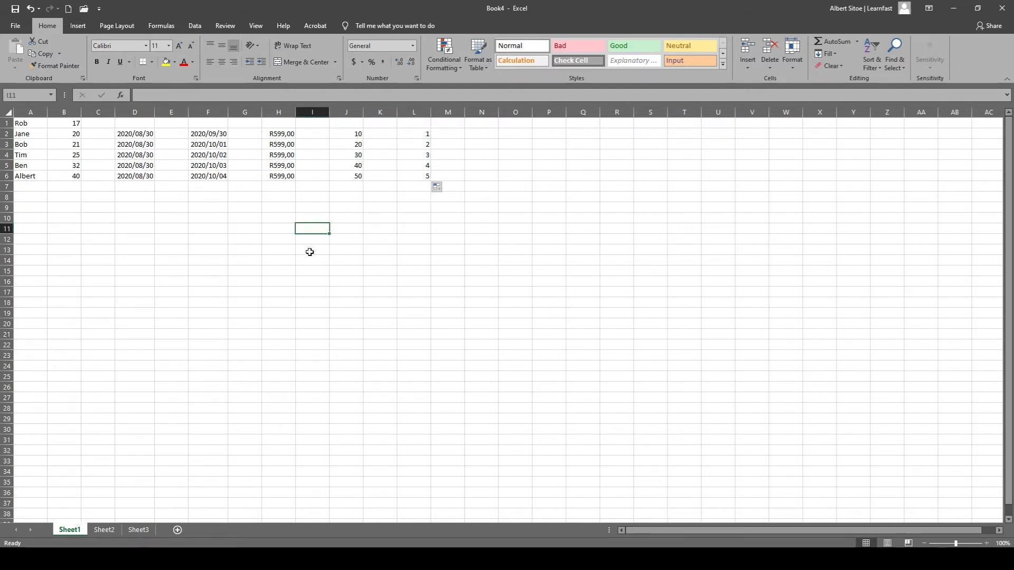
left_click(222, 282)
left_click(435, 280)
left_click(203, 280)
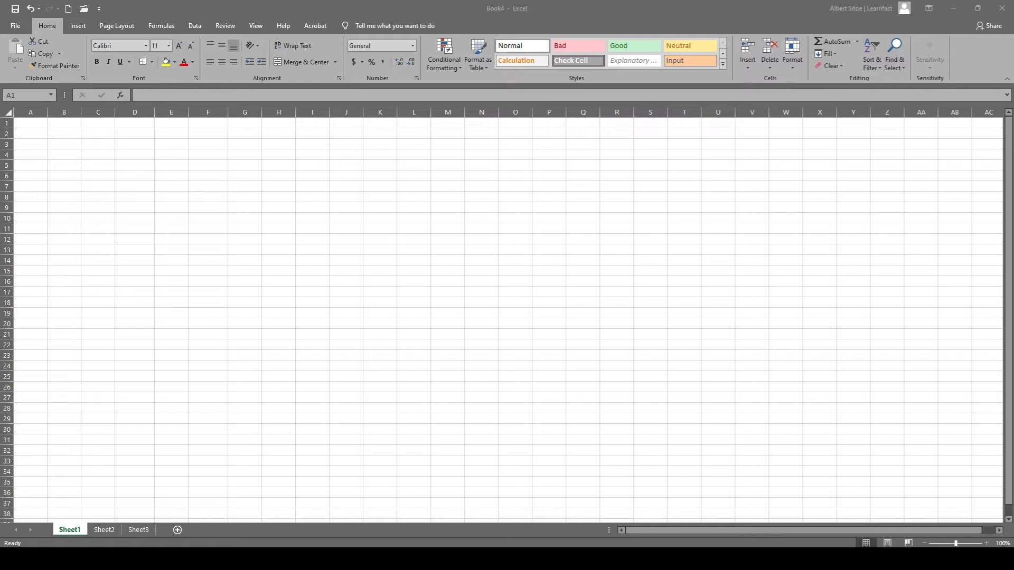
Enter the heading Stock in cell A1 of the empty sheet.
left_click(96, 163)
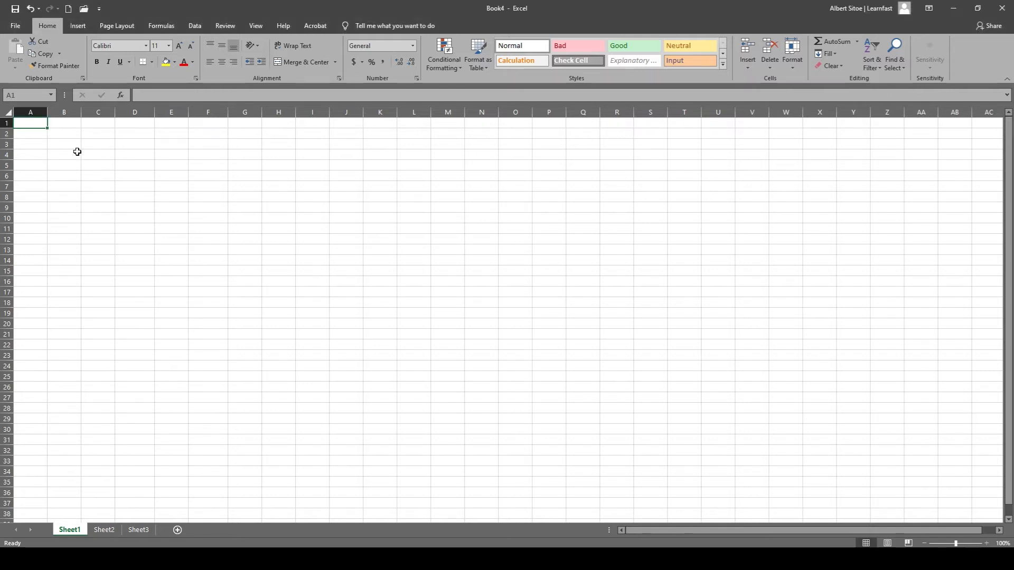
left_click(65, 122)
left_click_drag(27, 123, 102, 122)
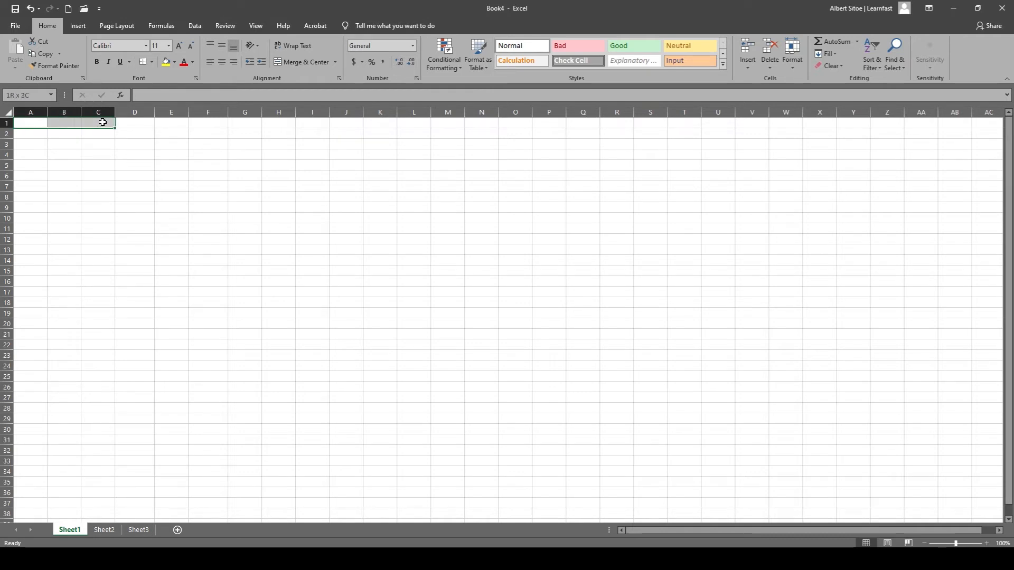
left_click(40, 124)
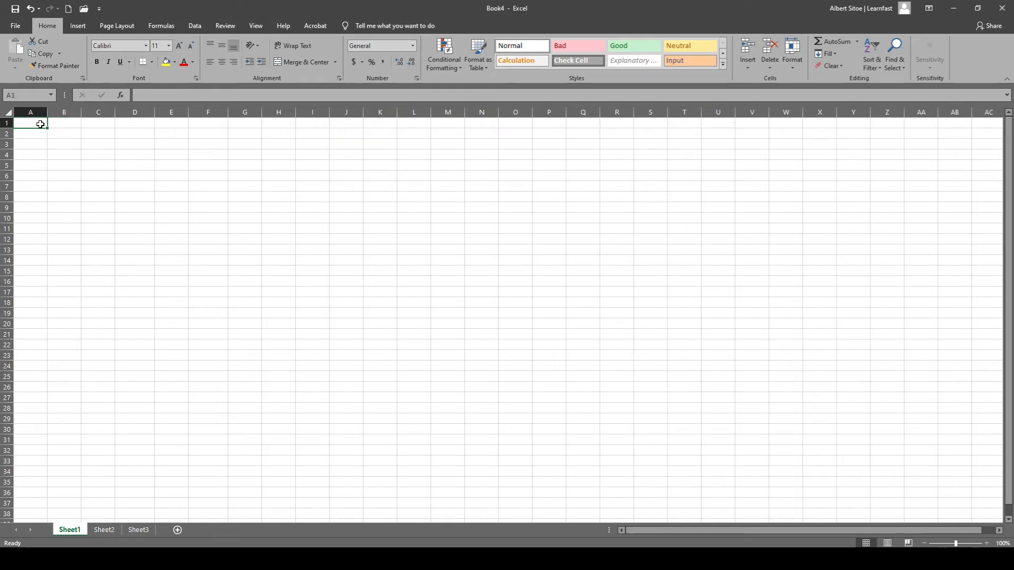
double_click(40, 123)
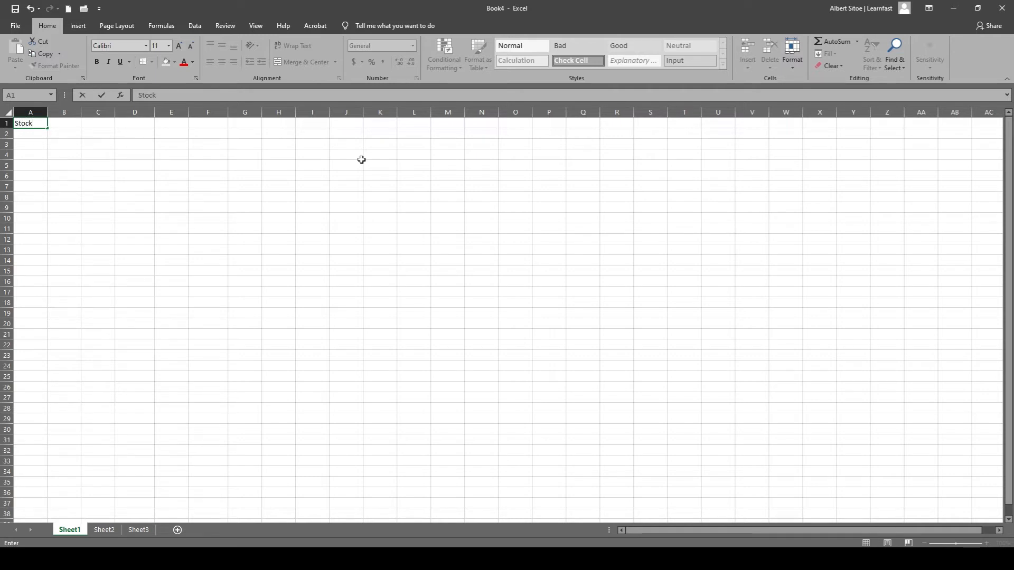
key("Return")
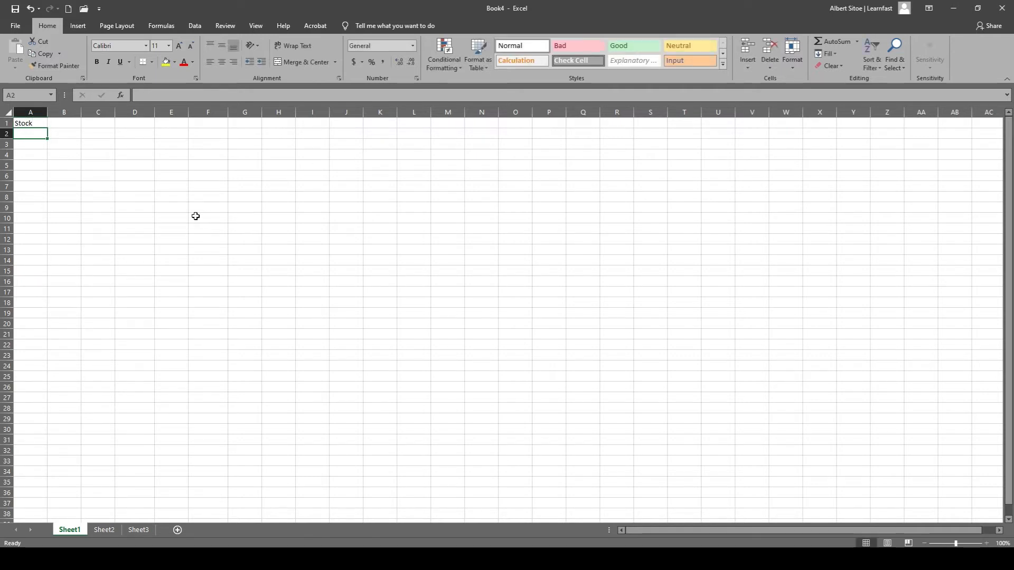
Merge and center cells A1 through C1 around the Stock heading.
left_click_drag(38, 134, 65, 271)
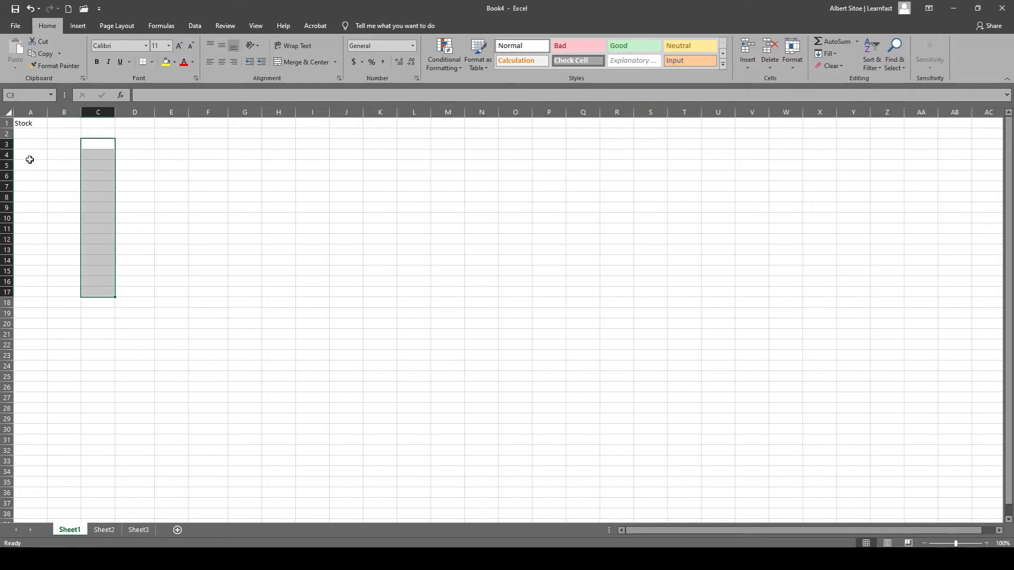
left_click(32, 124)
left_click_drag(35, 124, 93, 125)
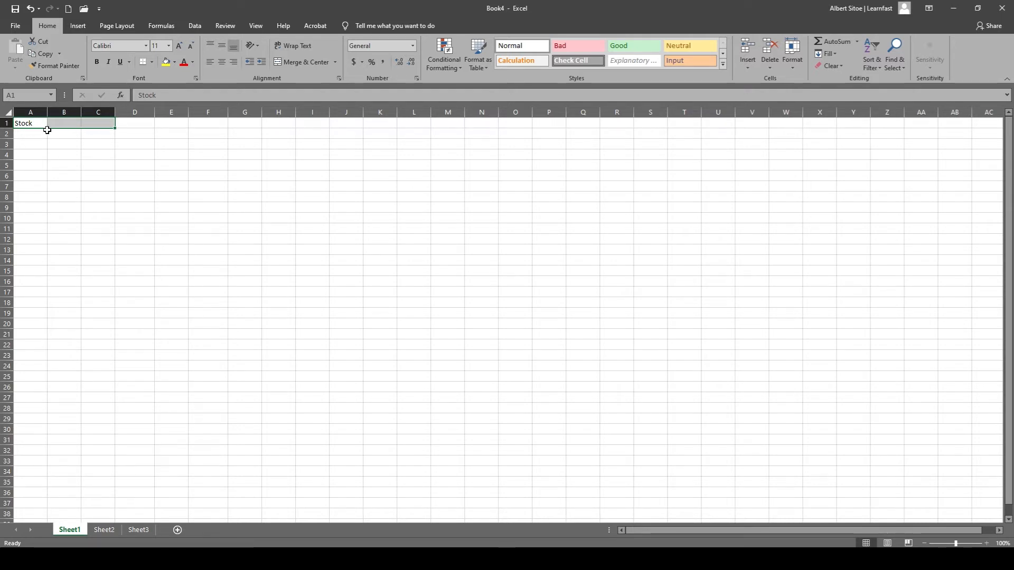
left_click(297, 61)
left_click(113, 186)
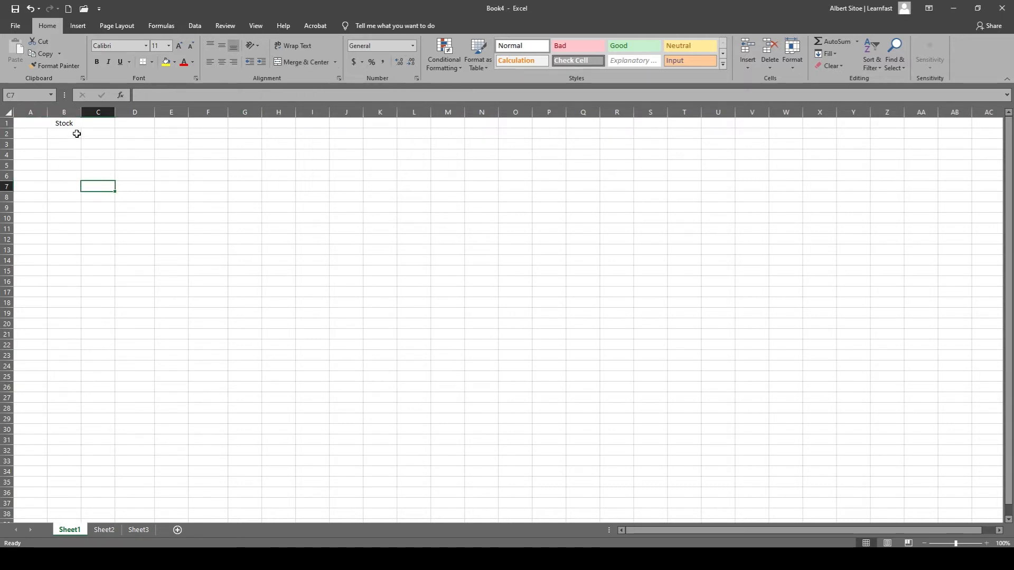
Extend the text in the merged heading cell to "Stock jnjnjnjj".
left_click(103, 126)
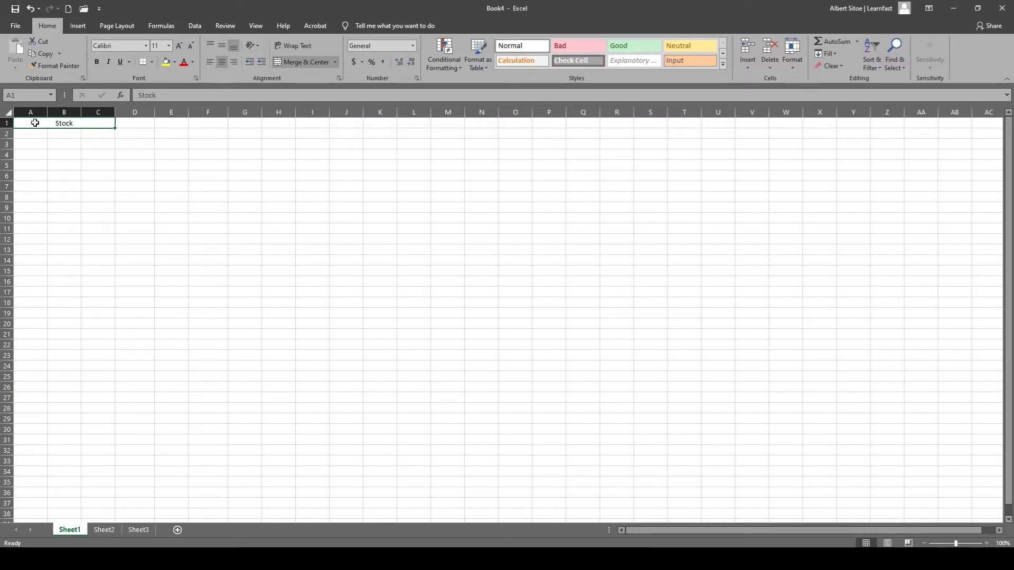
double_click(91, 126)
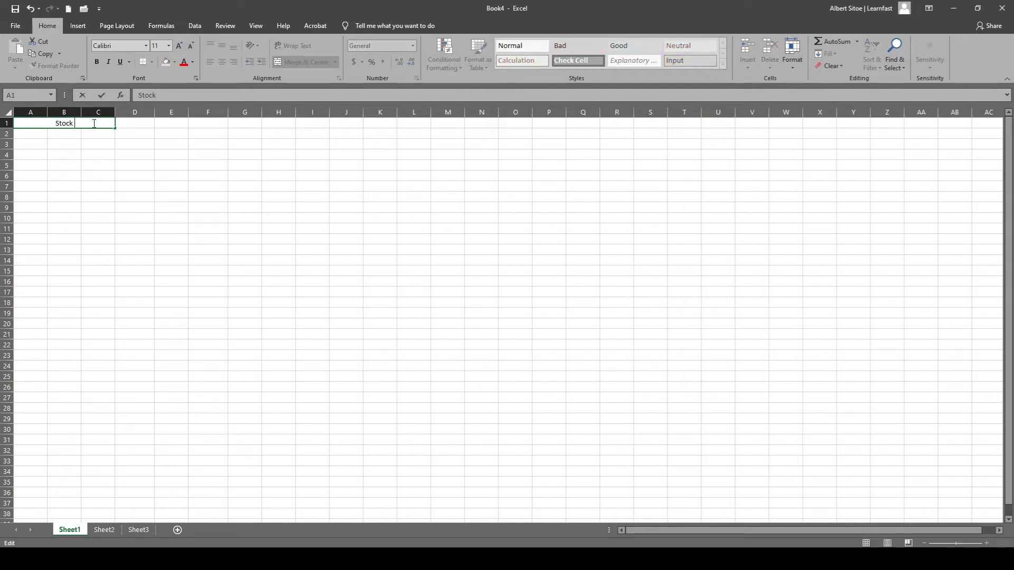
type("jnjnjnjj")
key("Return")
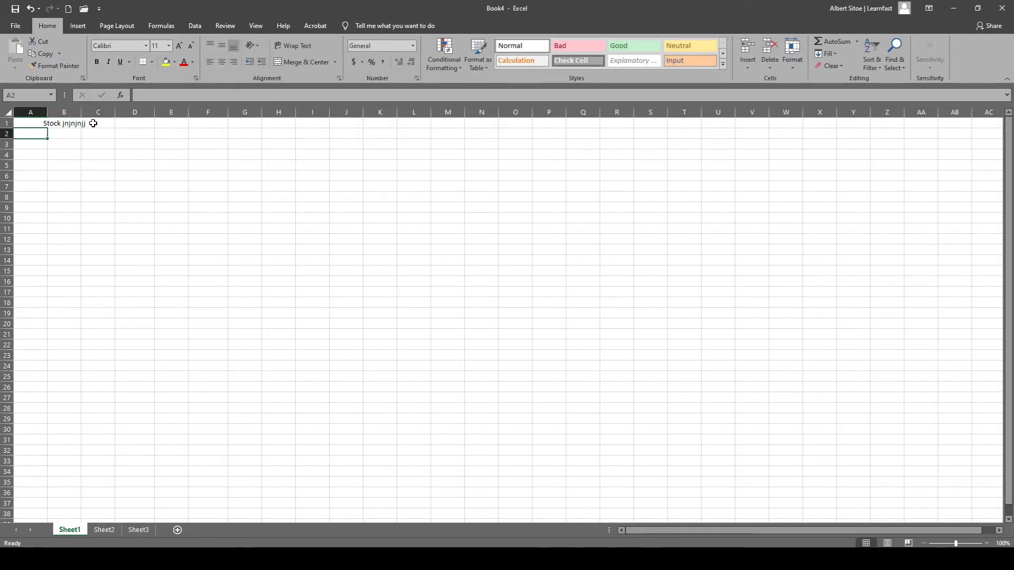
type("knknknk")
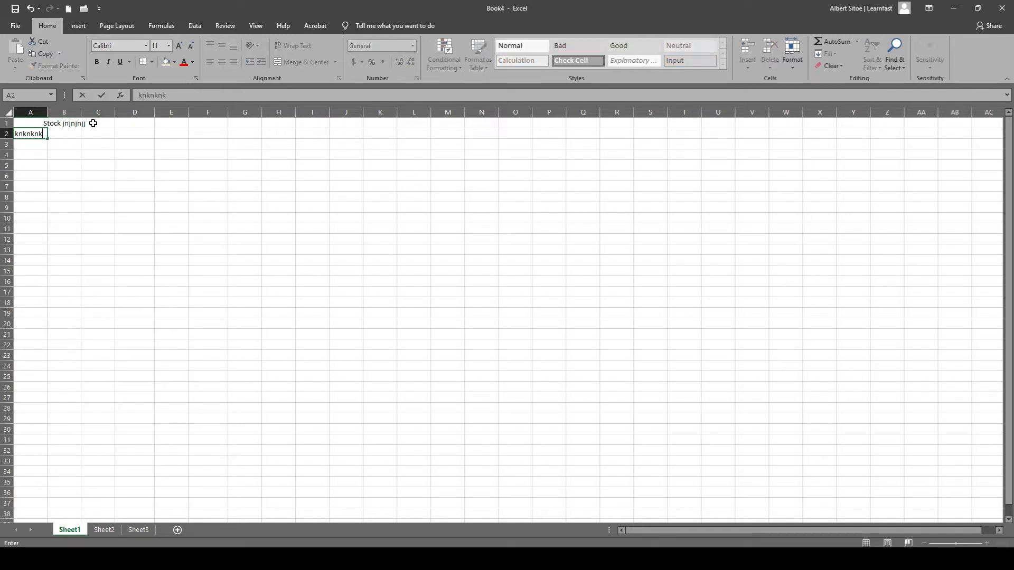
key("BackSpace")
key("BackSpace")
key("BackSpace")
Unmerge the heading back into separate cells A1, B1 and C1.
left_click(93, 123)
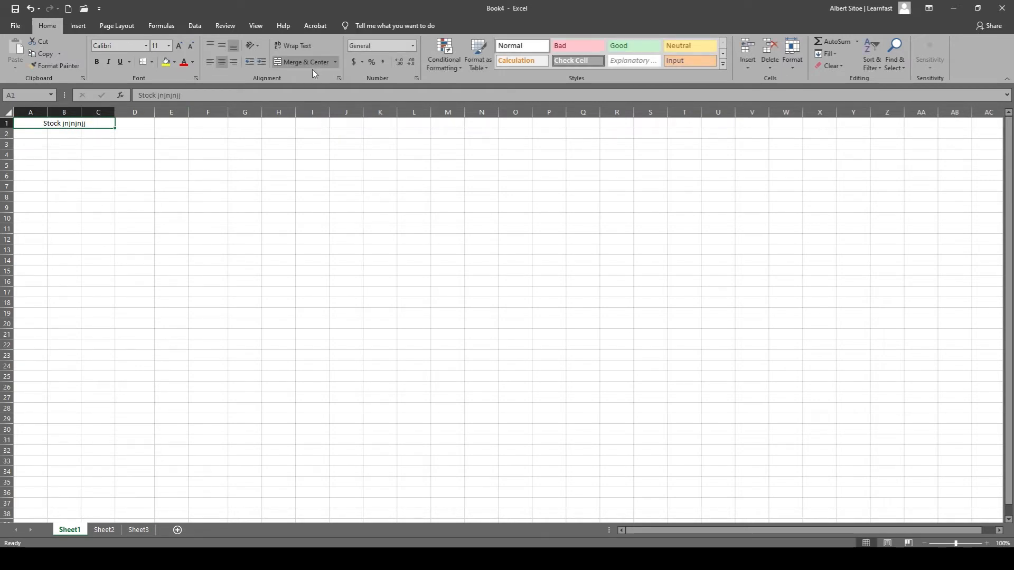
left_click(294, 62)
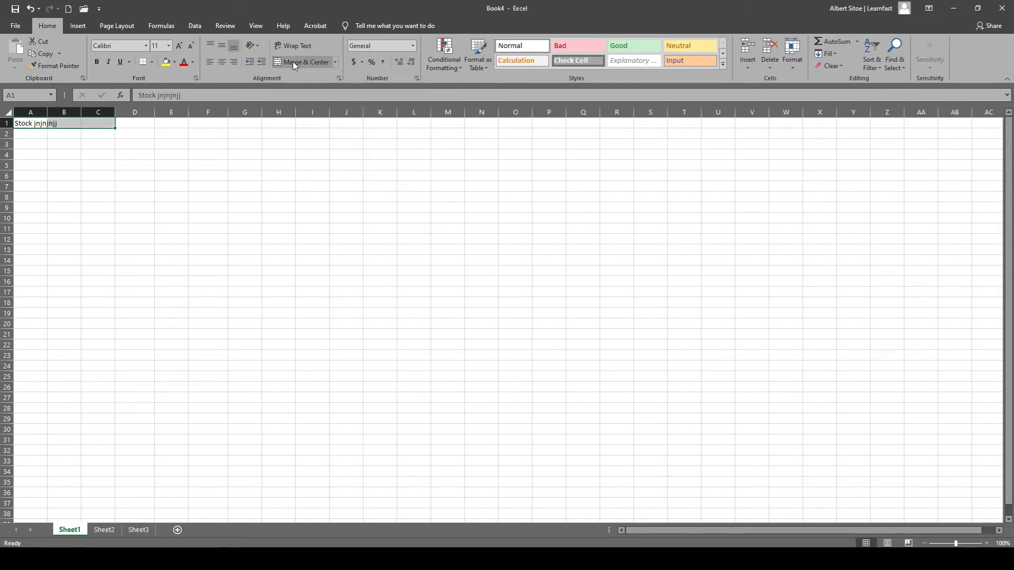
left_click(210, 163)
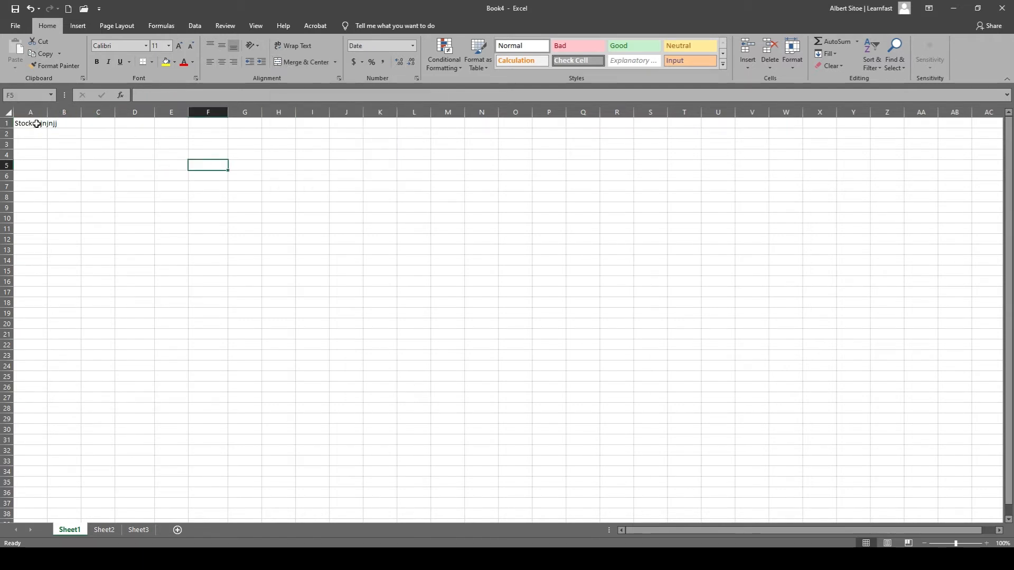
Widen column A to about twice its width so the text in cell A1 fits inside it.
double_click(37, 123)
left_click(37, 143)
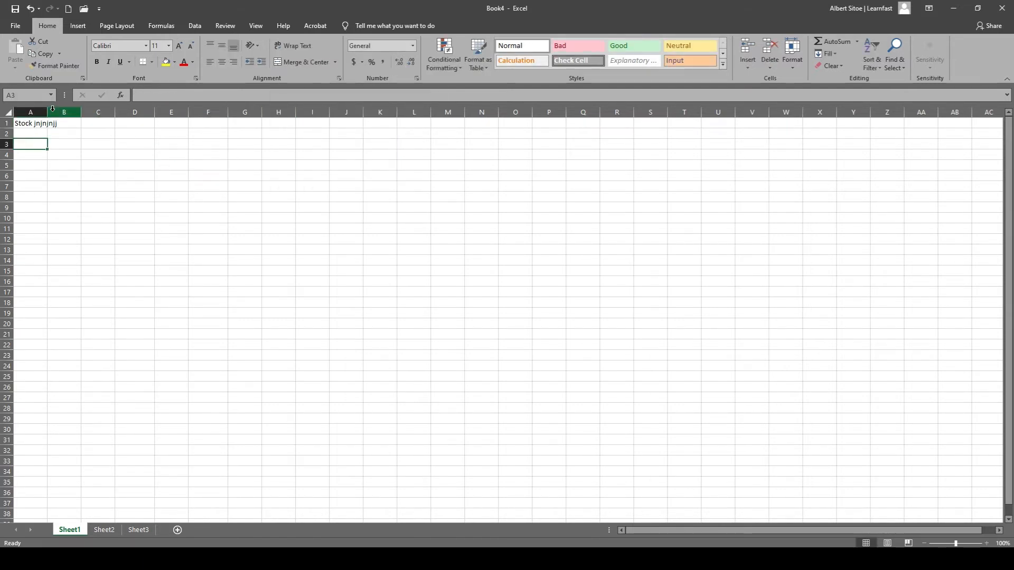
left_click_drag(47, 113, 89, 113)
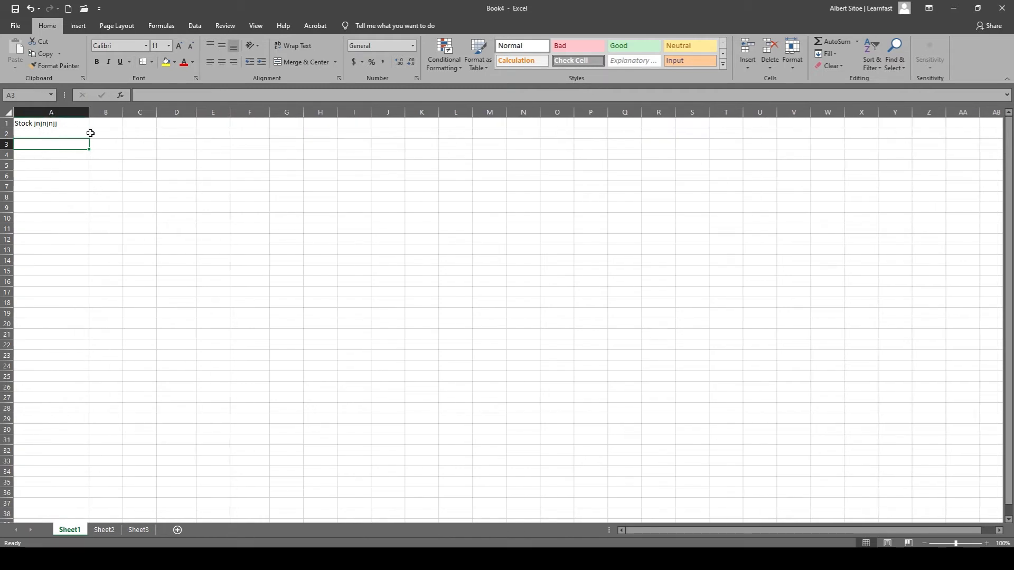
left_click(80, 126)
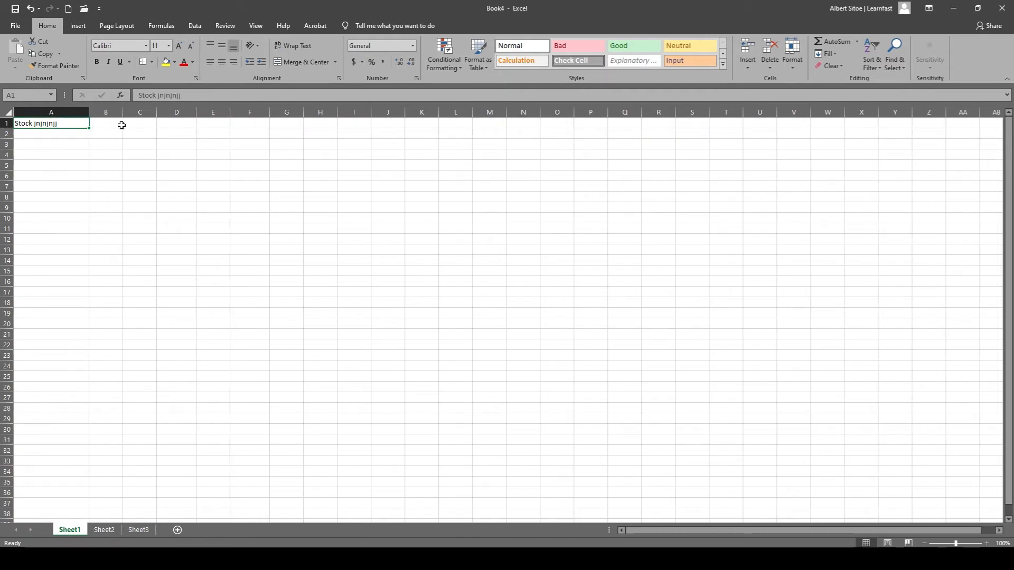
Merge and center cells A1 through C1 with the widened column, and unmerge them again.
left_click_drag(139, 124, 74, 125)
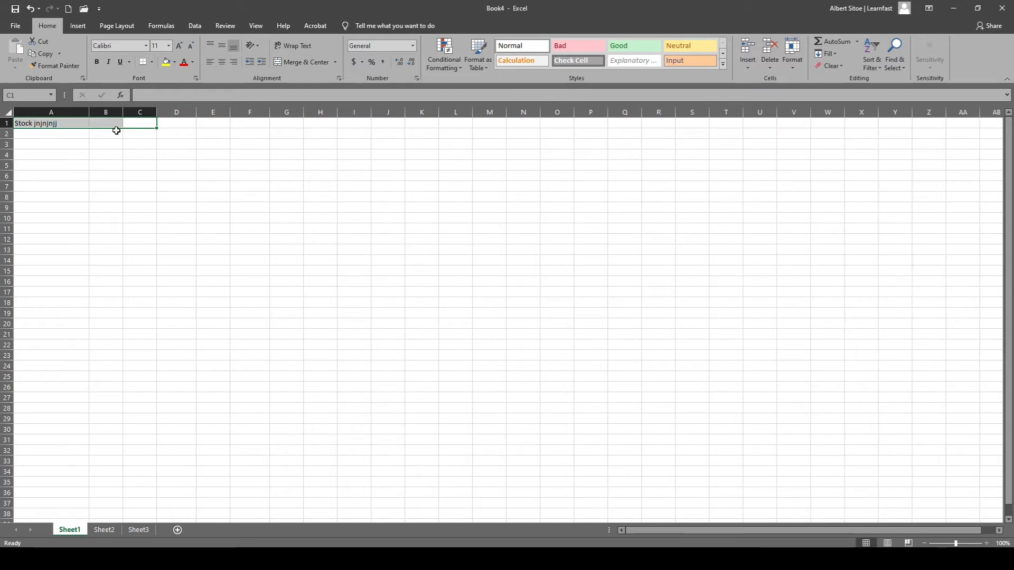
left_click(299, 62)
left_click(299, 62)
left_click(98, 140)
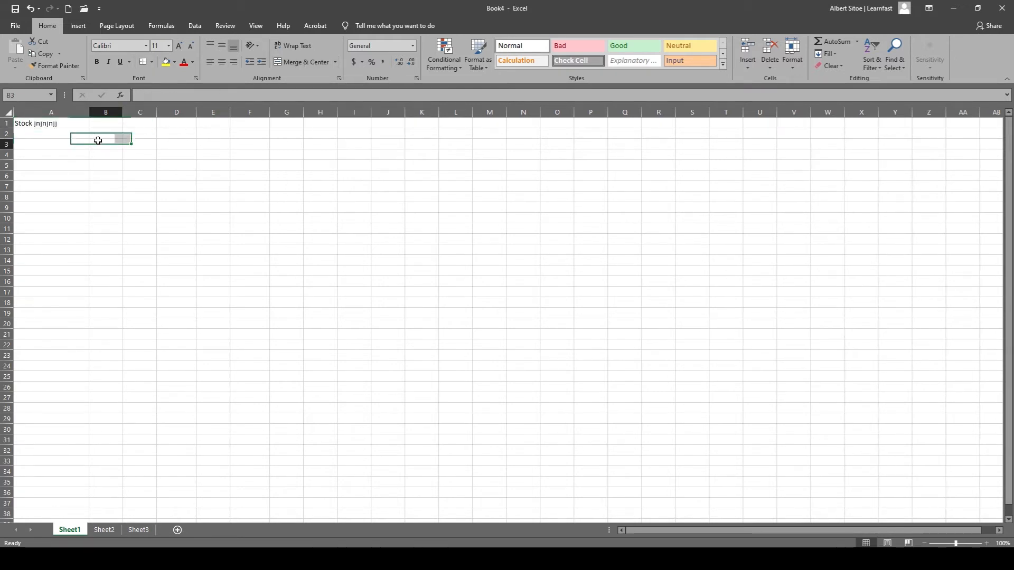
Clear the text from cell A1 and enter 1250 in it.
left_click(50, 125)
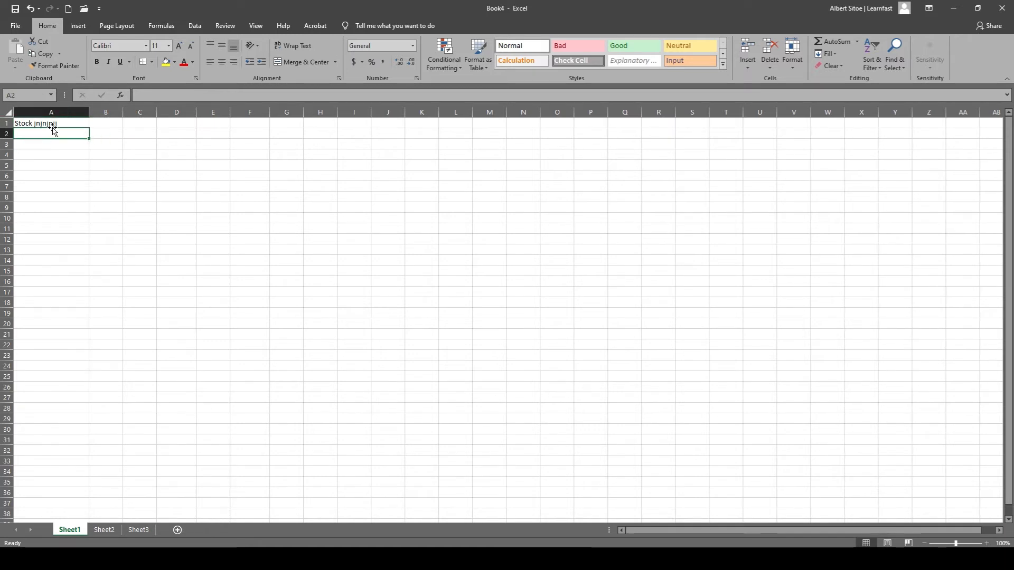
key("Delete")
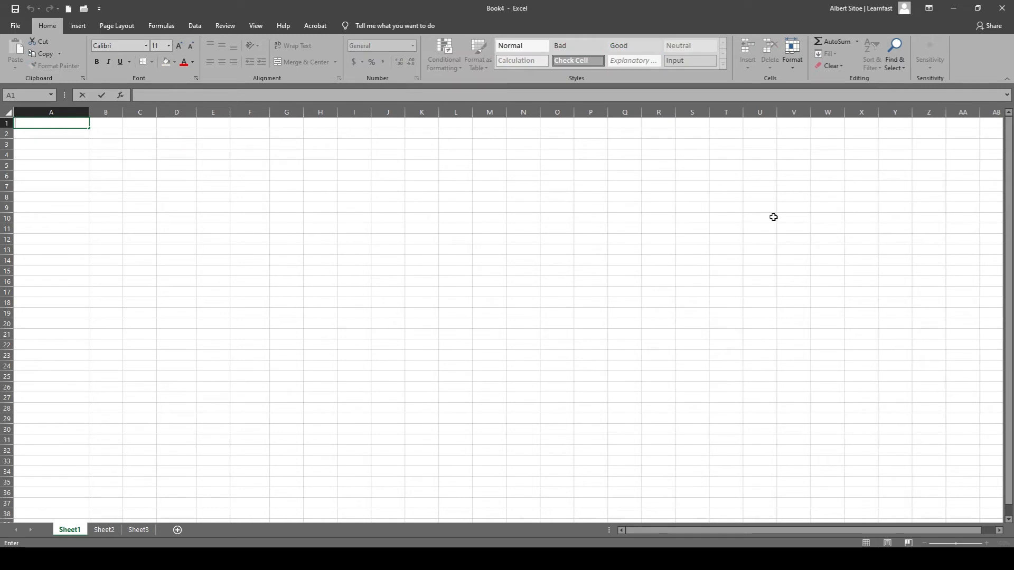
type("1250")
key("Return")
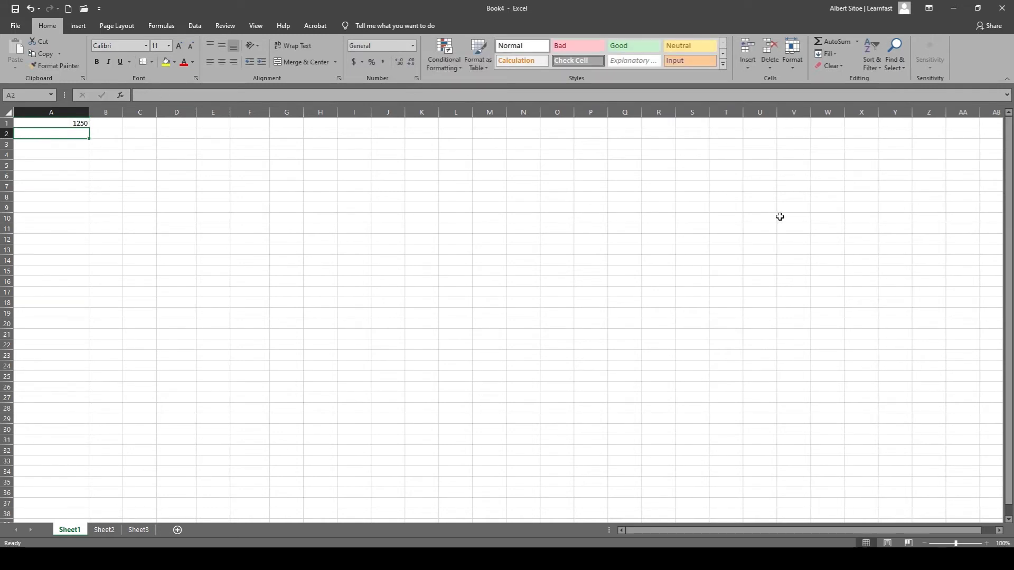
left_click(166, 206)
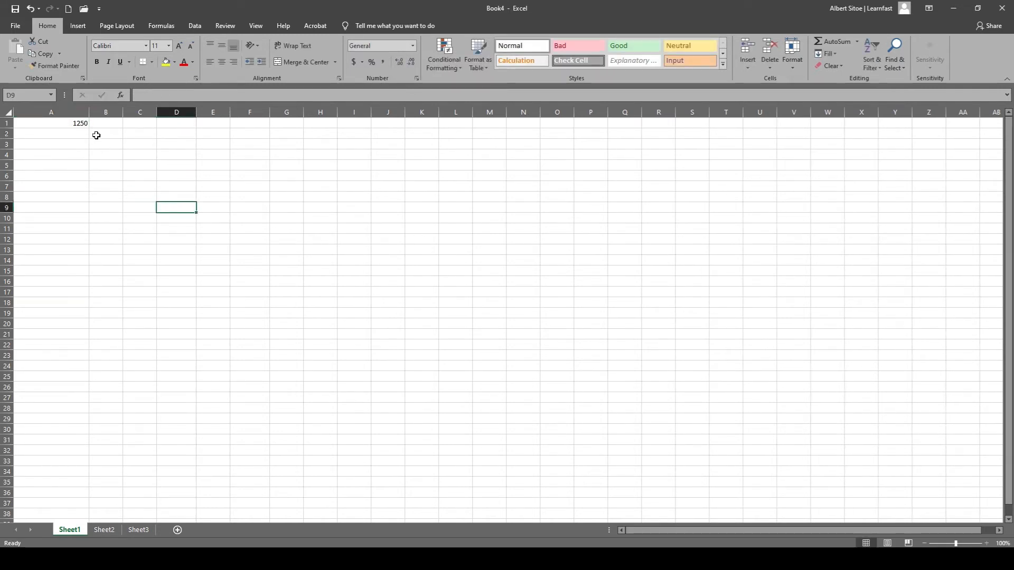
left_click(80, 123)
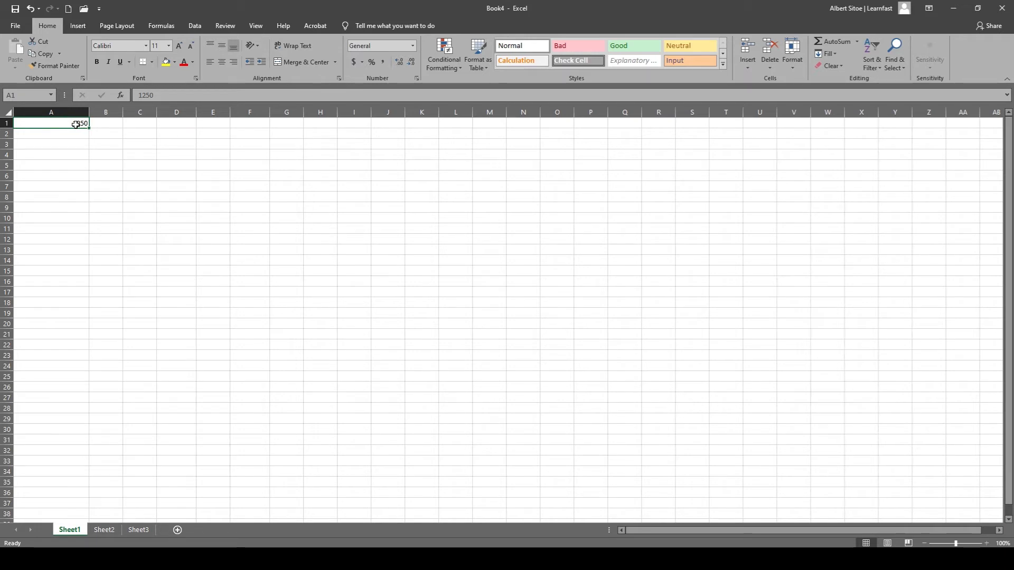
mouse_move(76, 125)
left_mouse_down()
mouse_move(84, 249)
mouse_move(188, 385)
left_mouse_up()
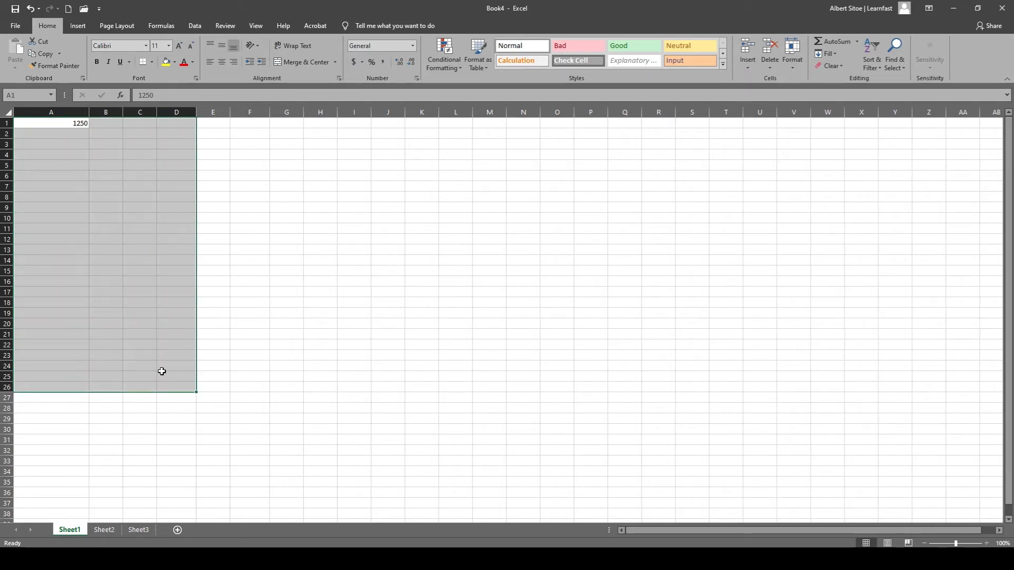
left_click(54, 143)
Copy cell A1 and paste it into cell C1 with the regular Paste option, comparing the two cells.
left_click(66, 122)
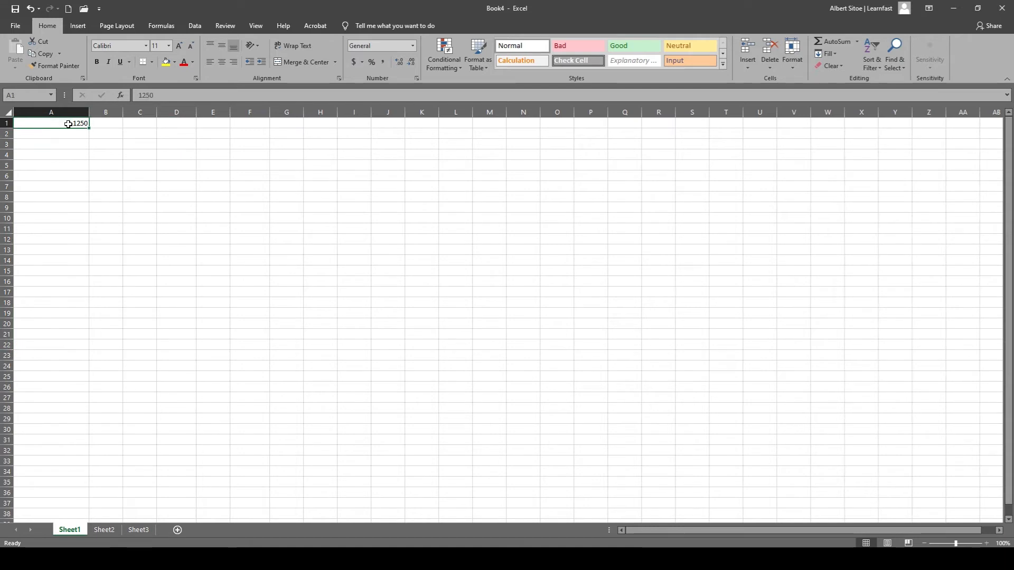
right_click(68, 124)
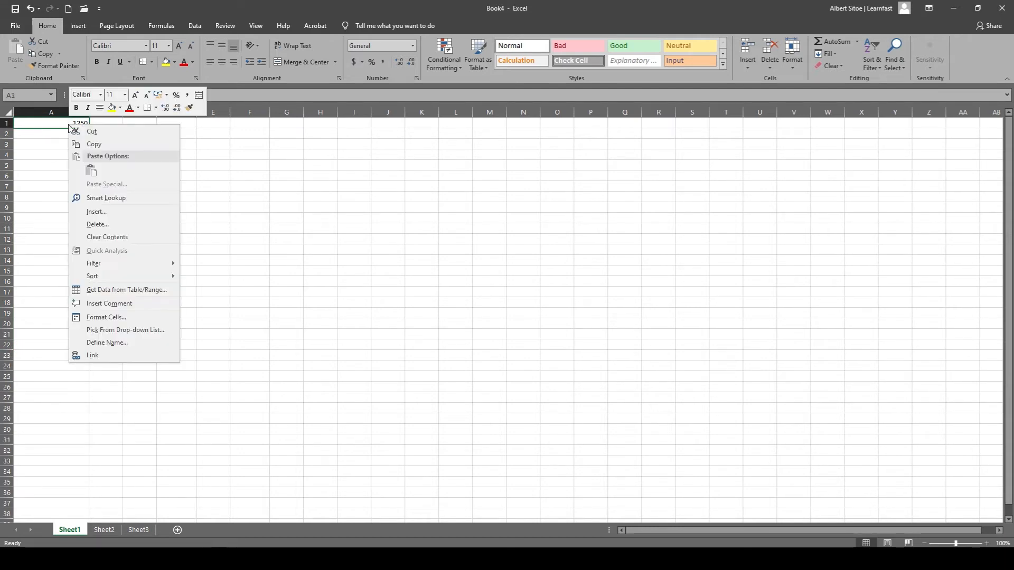
left_click(93, 145)
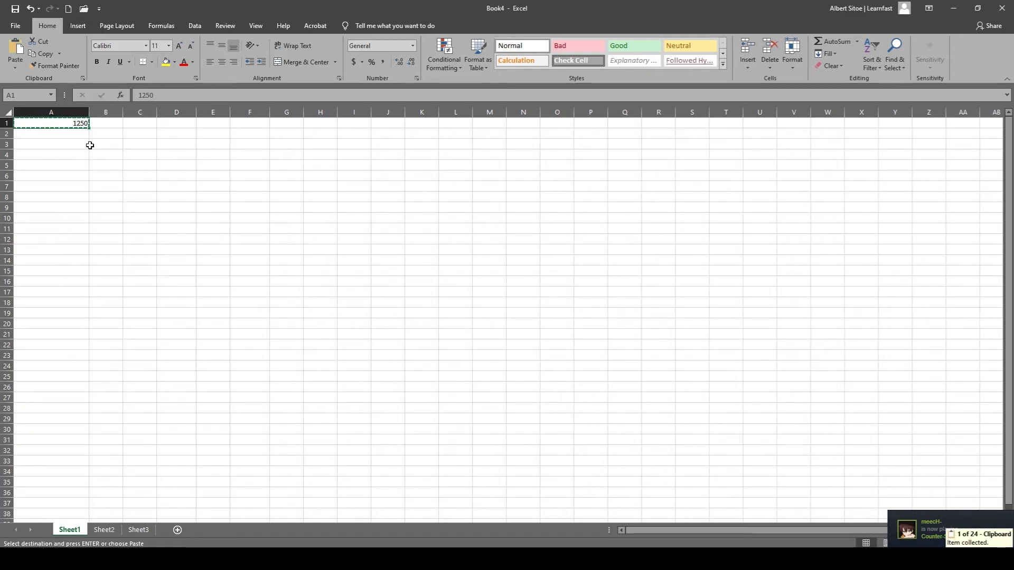
left_click(96, 143)
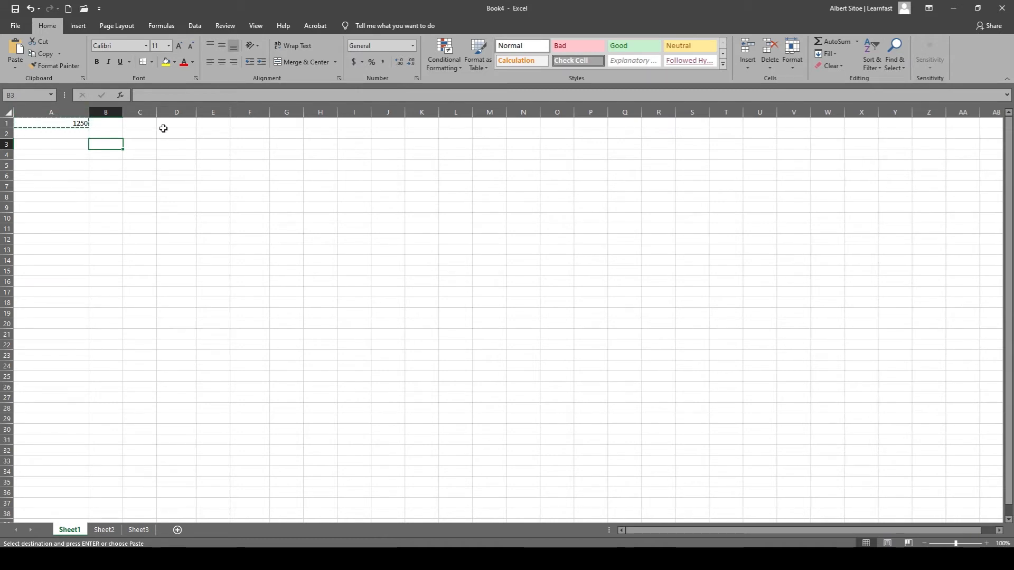
left_click(139, 124)
right_click(139, 125)
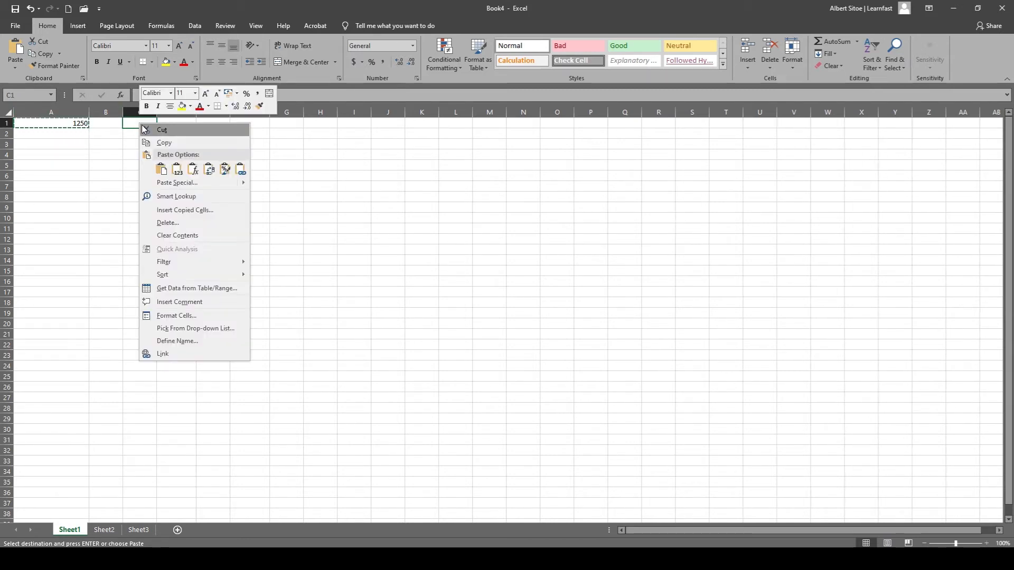
left_click(160, 172)
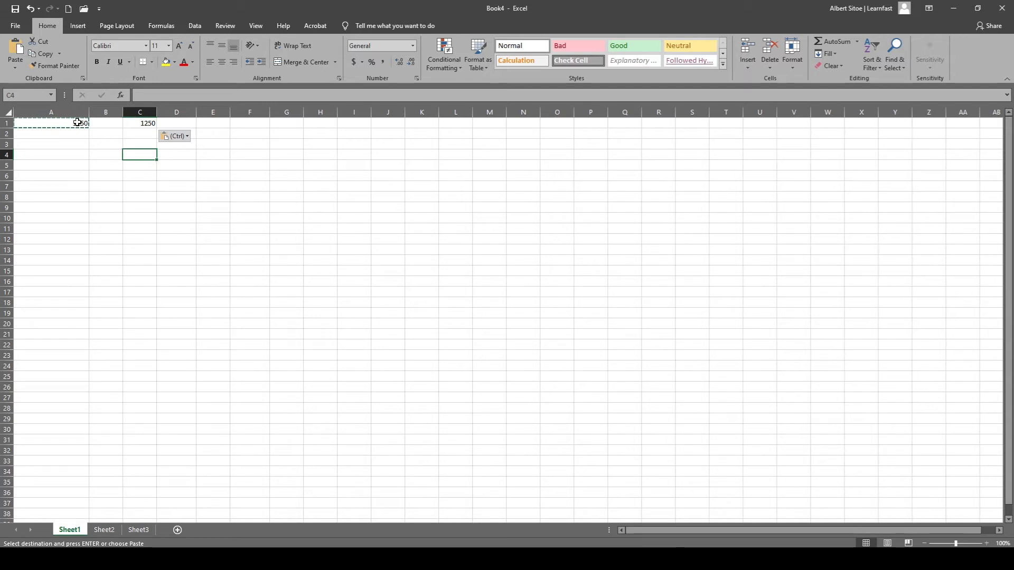
left_click(138, 123)
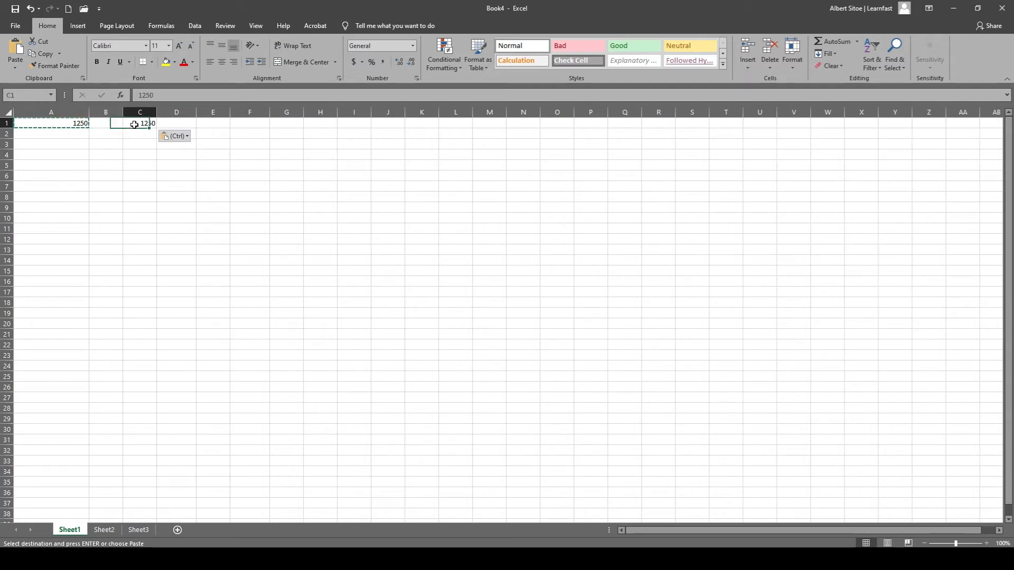
left_click(117, 167)
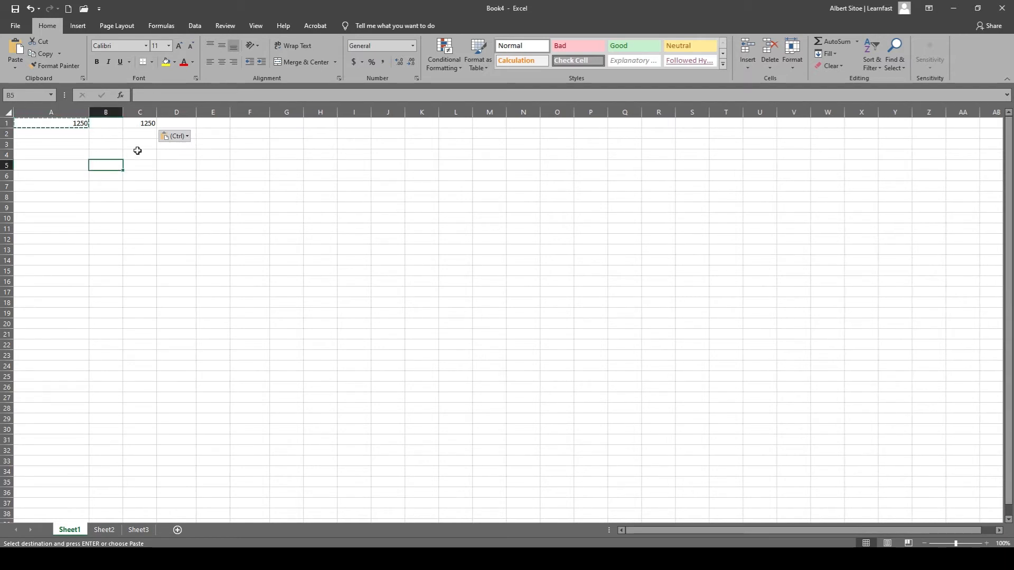
Paste the copied cell A1 into cell E1 and into cell H1 with the regular Paste option, one at a time.
left_click(202, 122)
right_click(202, 122)
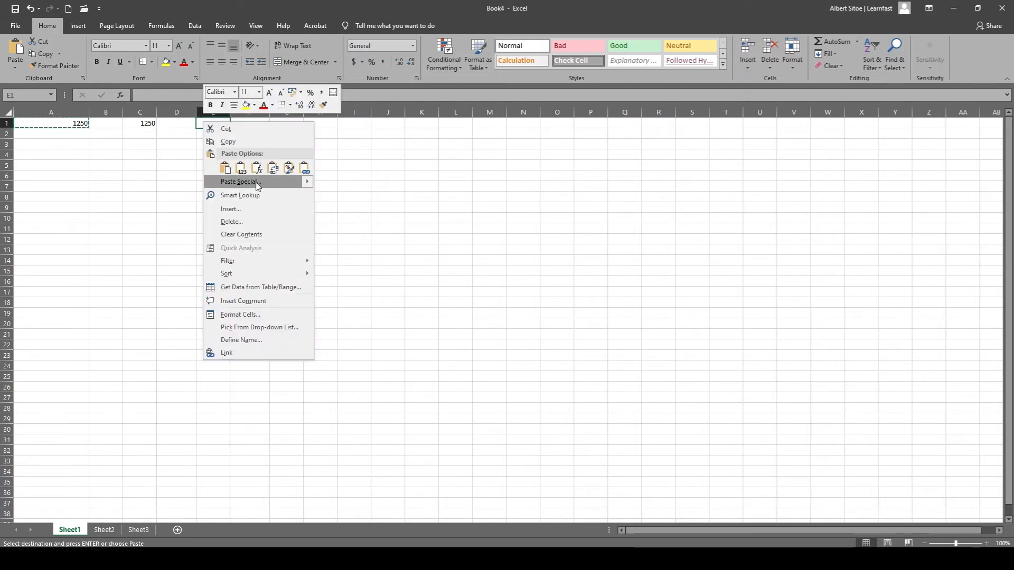
left_click(225, 168)
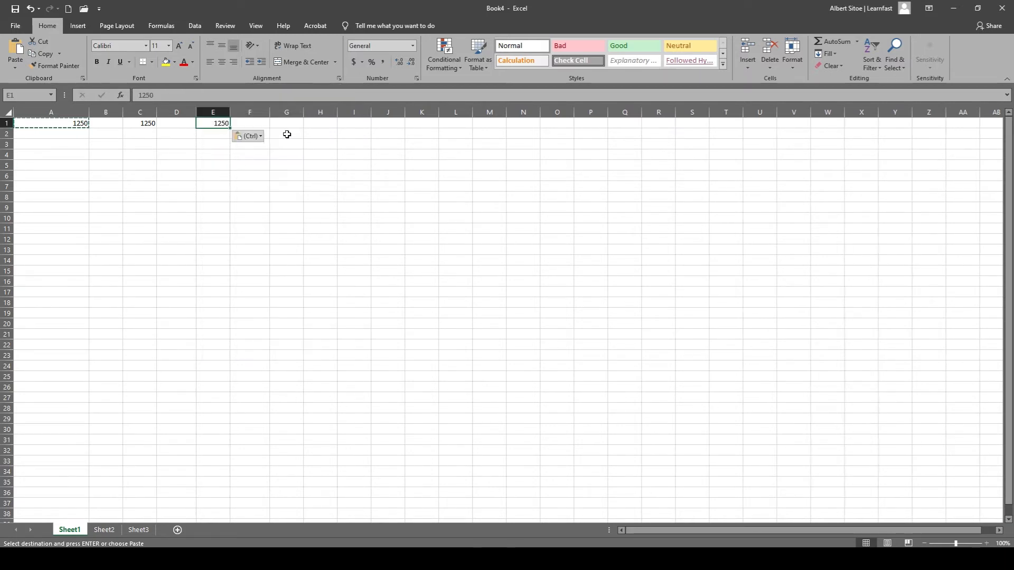
left_click(316, 122)
right_click(316, 122)
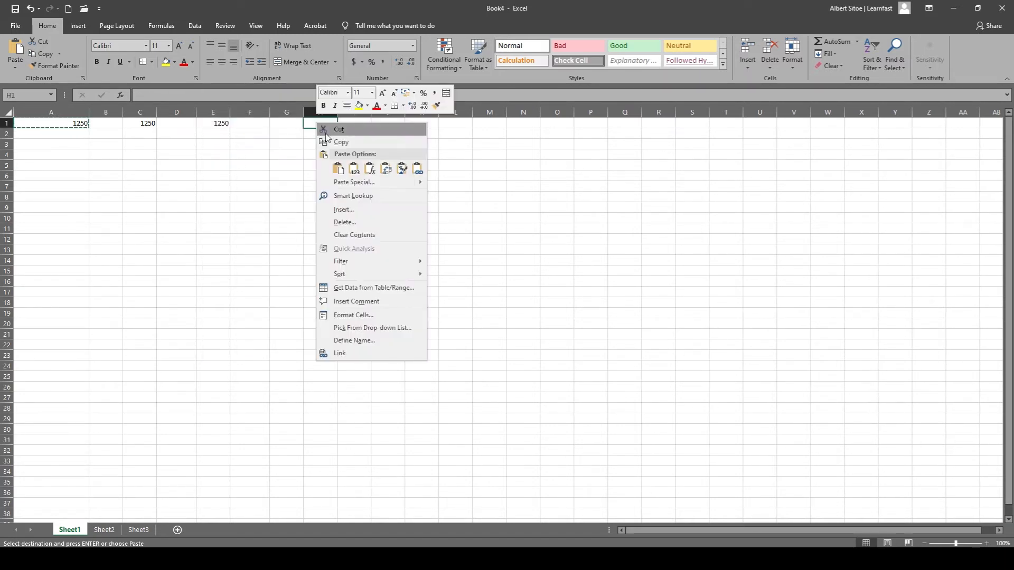
left_click(338, 168)
left_click(293, 203)
left_click(265, 206)
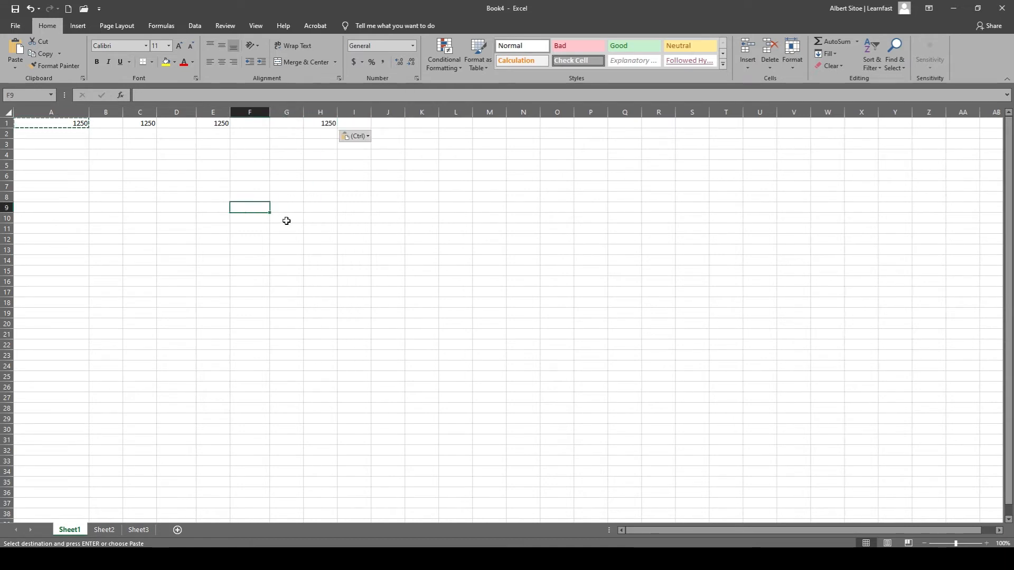
left_click(138, 220)
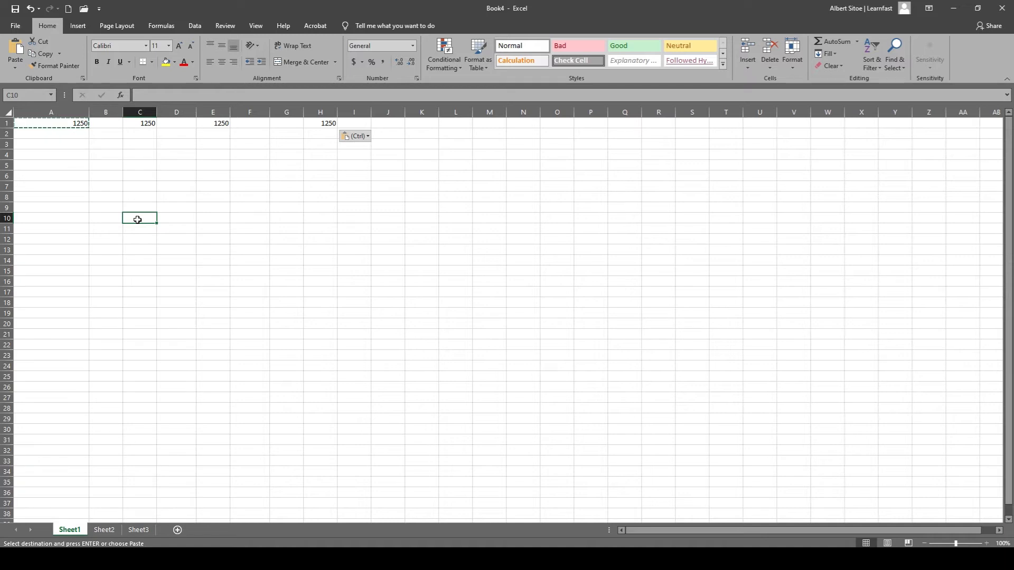
left_click(245, 238)
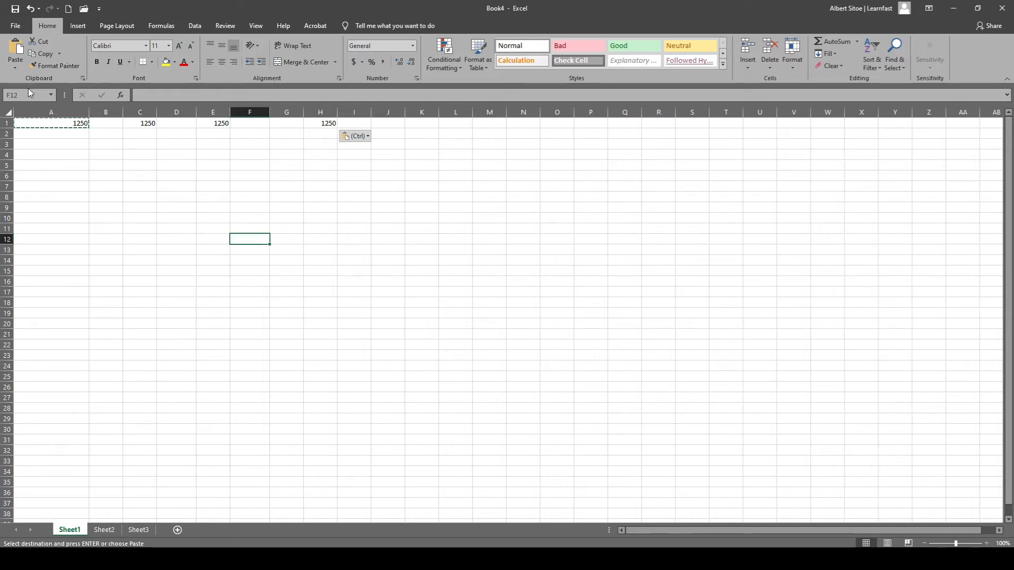
Undo the pastes into H1, E1 and C1, keeping the 1250 entry in A1, and cancel the pending copy.
left_click(30, 9)
left_click(30, 9)
left_click(30, 9)
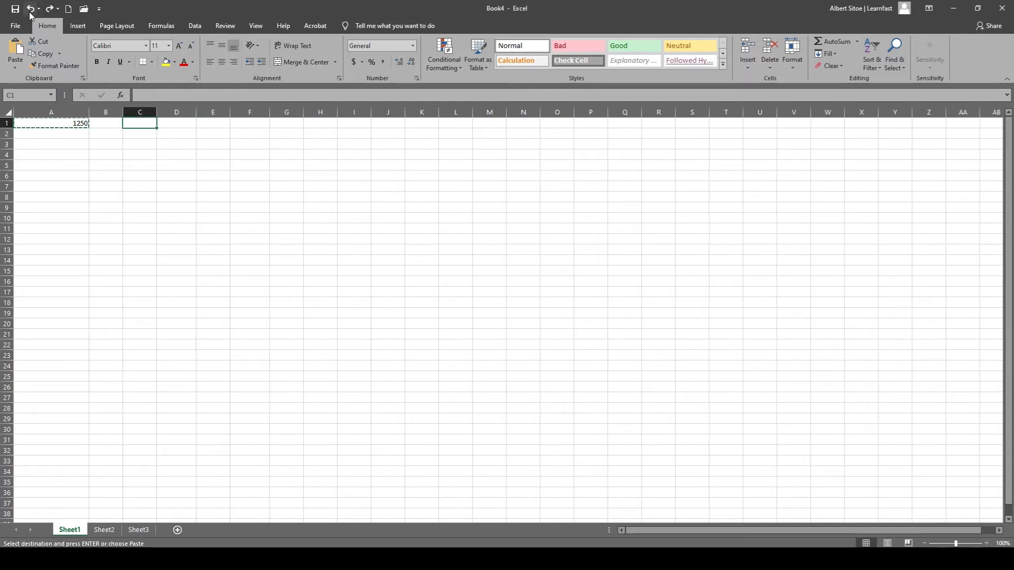
left_click(30, 9)
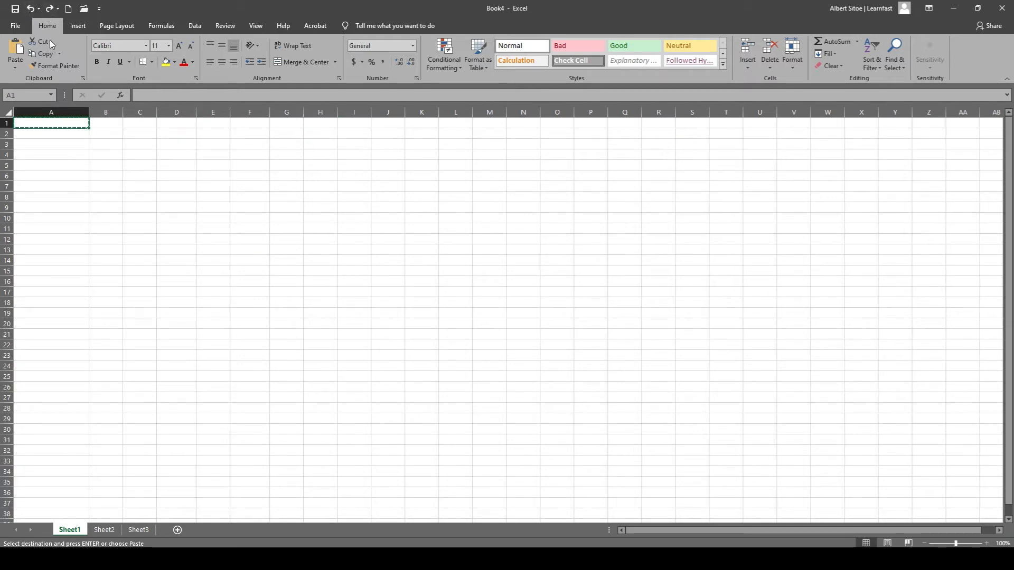
left_click(49, 9)
left_click(144, 148)
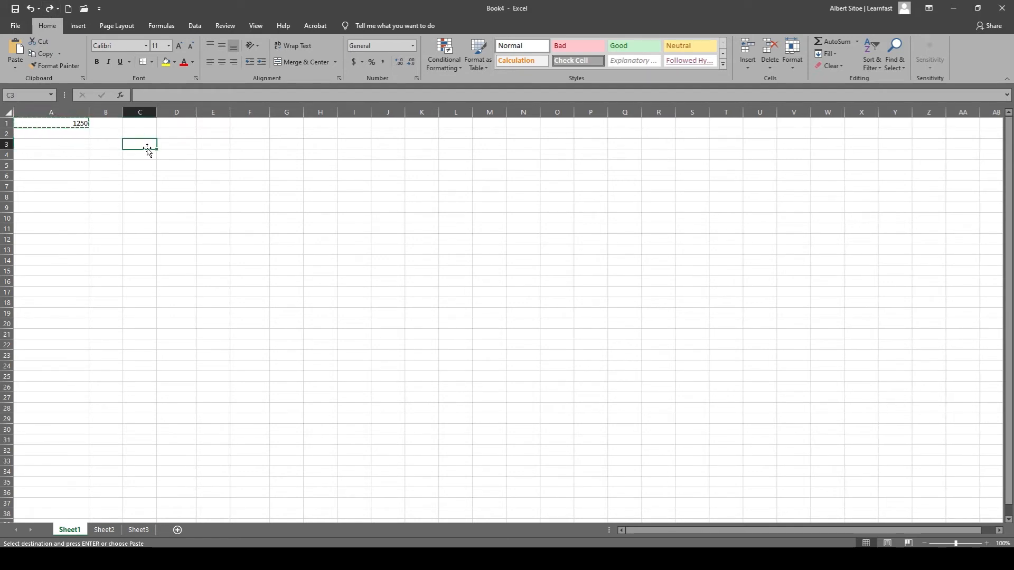
left_click(106, 176)
left_click(214, 196)
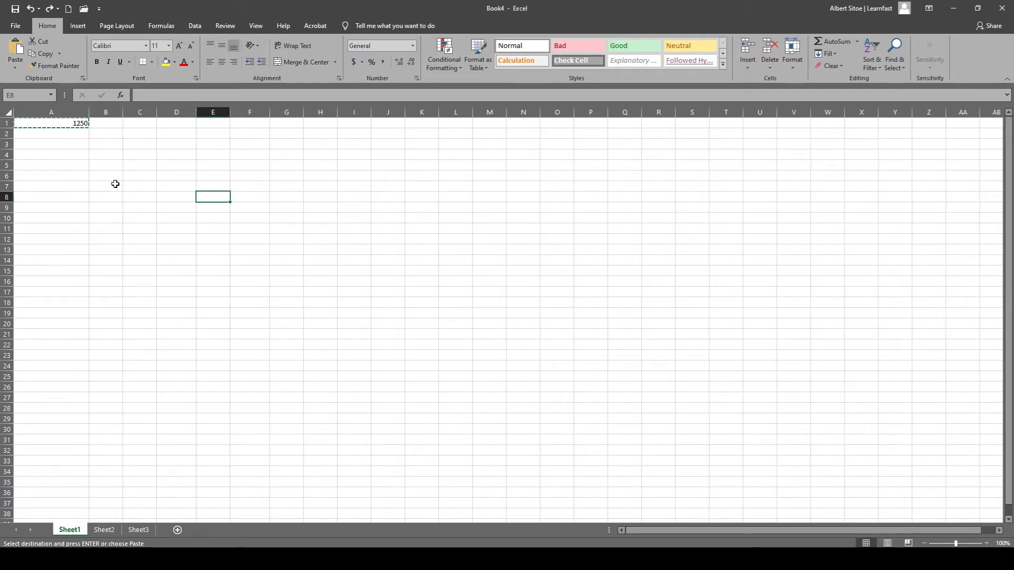
key("Escape")
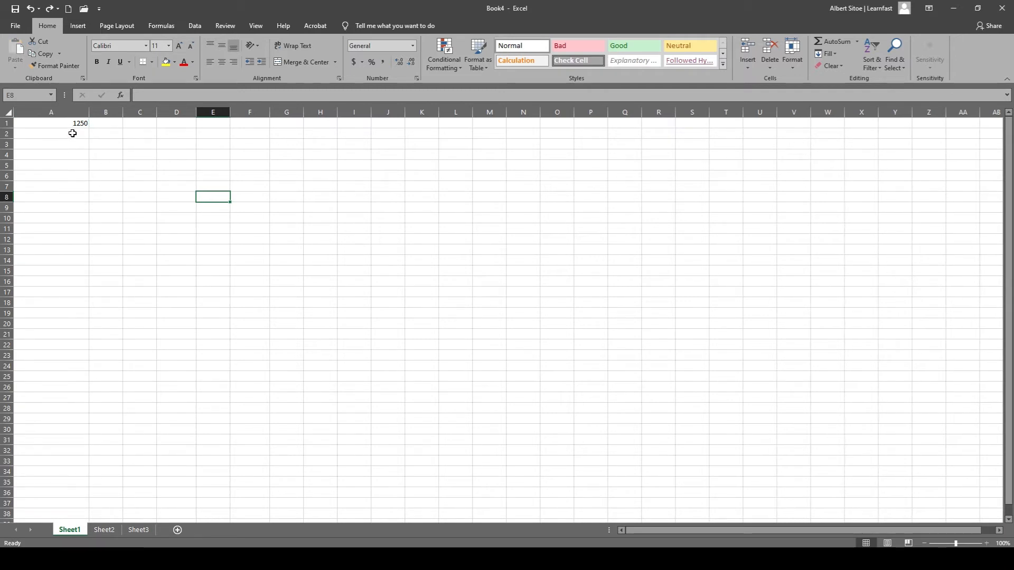
Copy cell A1 containing 1250.
left_click(101, 165)
left_click(52, 216)
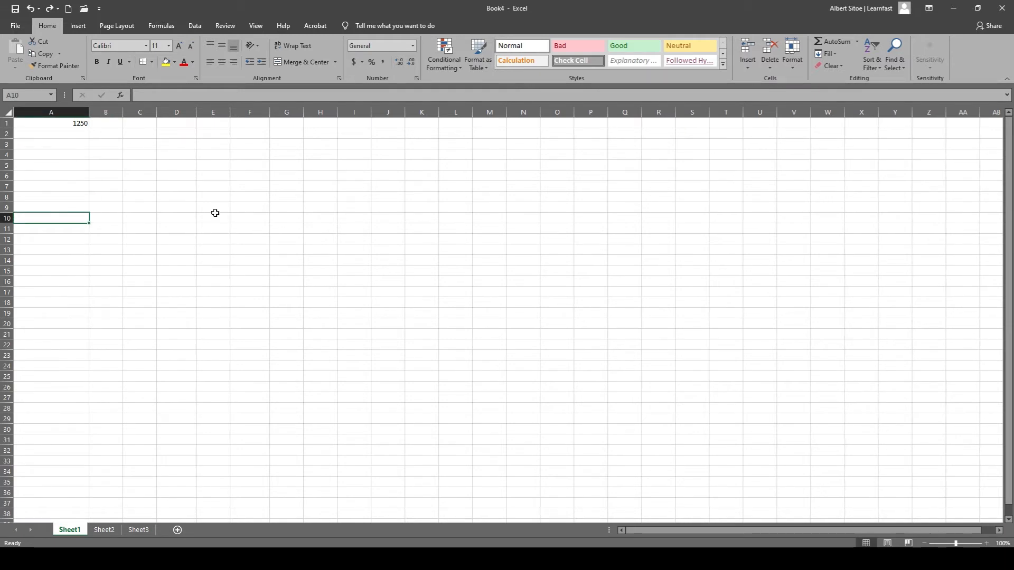
left_click(80, 127)
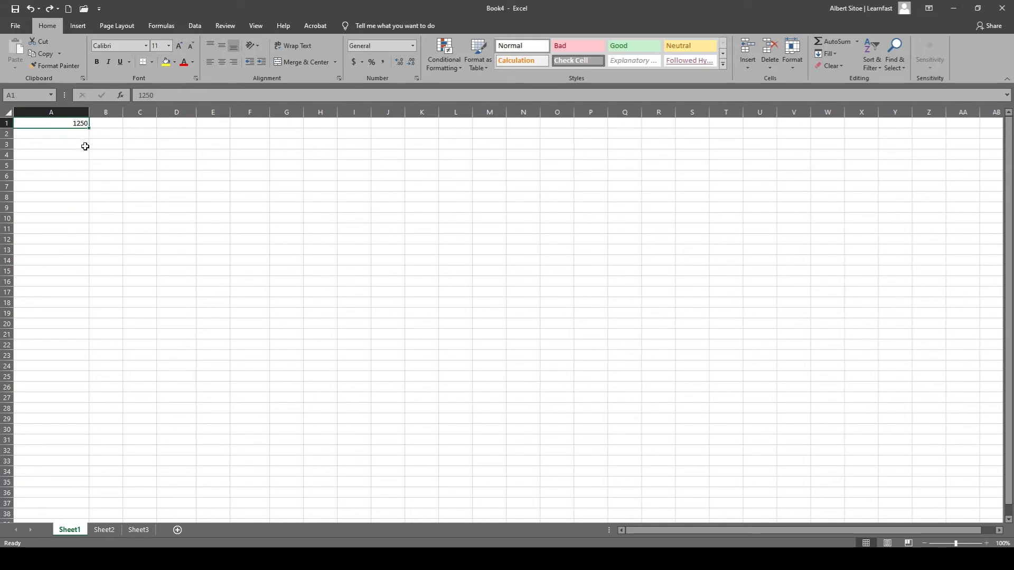
key("ctrl+c")
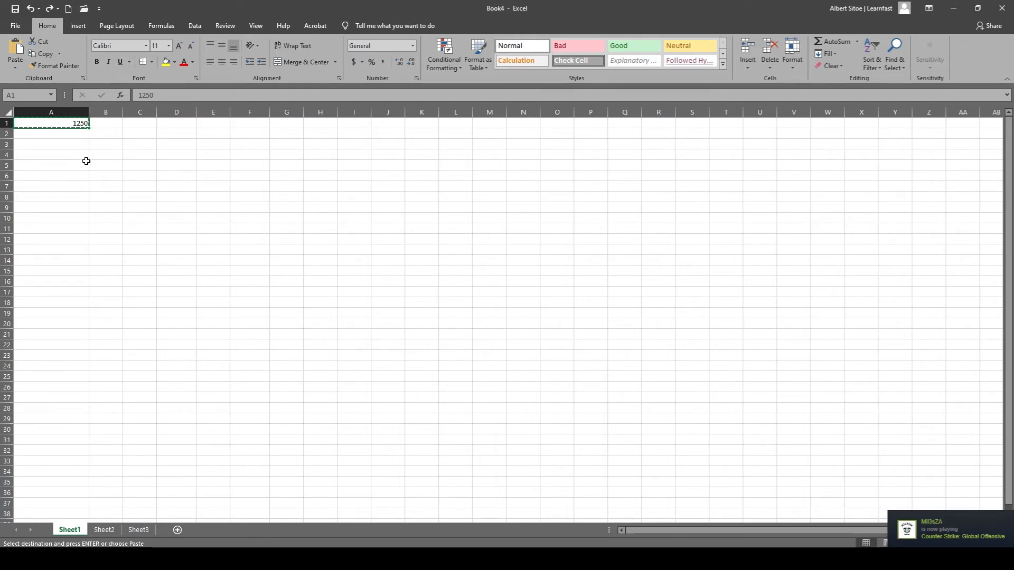
Paste the copied value into the separately selected cells C1, E1 and G1 at once, and undo that paste.
left_click(132, 126)
left_click(212, 124, "ctrl")
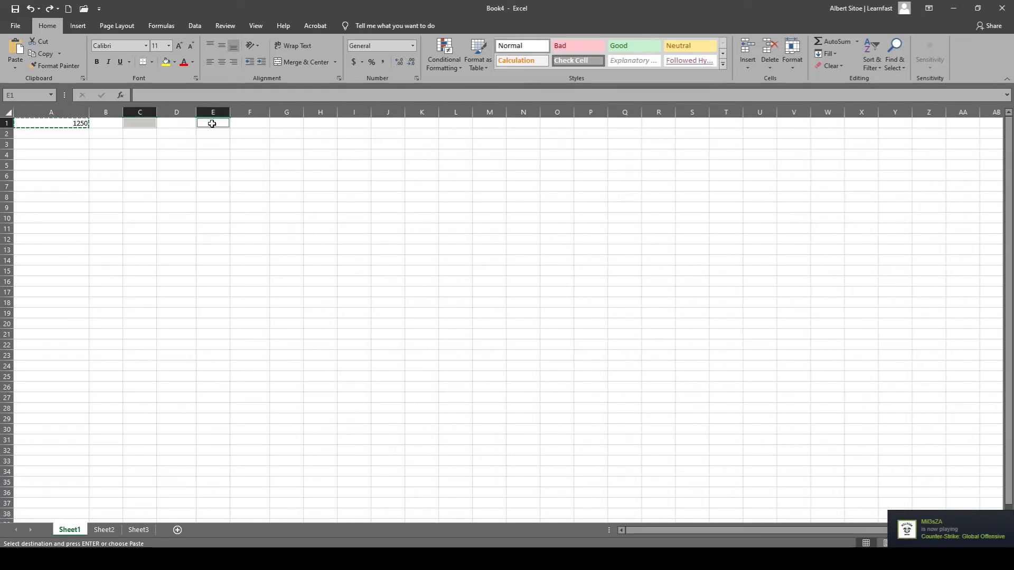
left_click(281, 123, "ctrl")
key("ctrl+v")
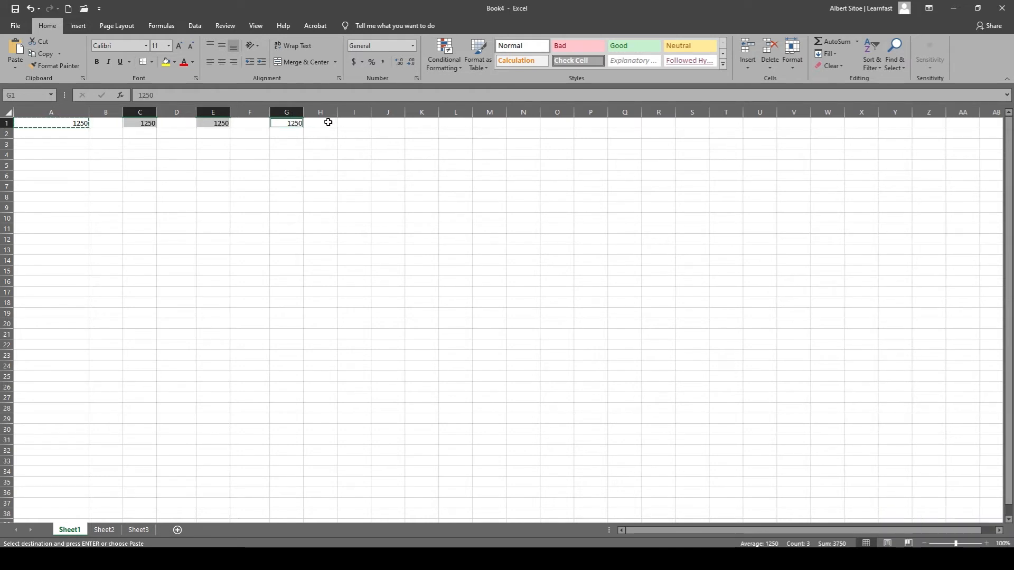
key("ctrl+z")
left_click(198, 156)
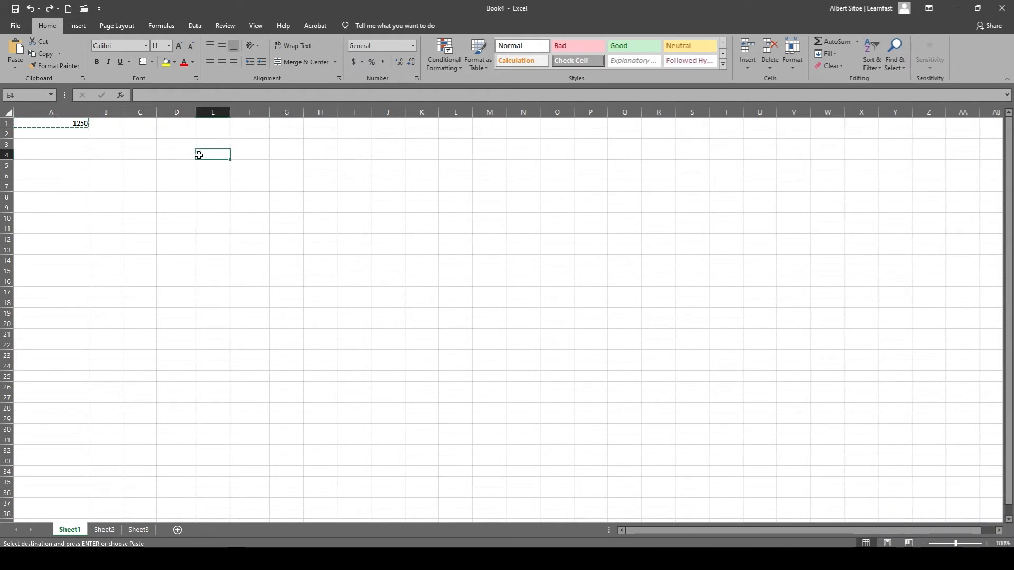
Paste the copied cell A1 into cell D1 only and check the pasted cell.
left_click(77, 123)
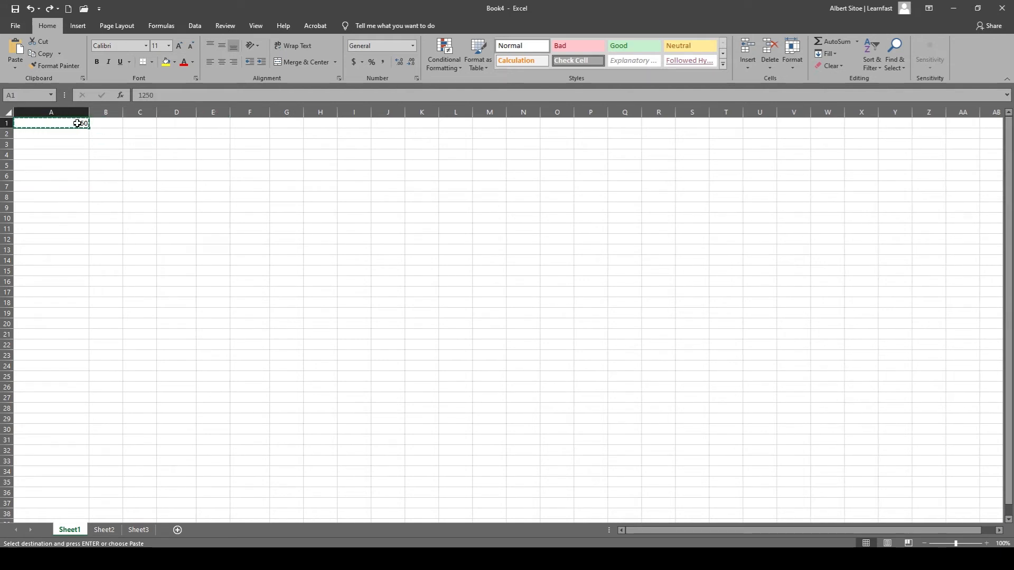
left_click(179, 124)
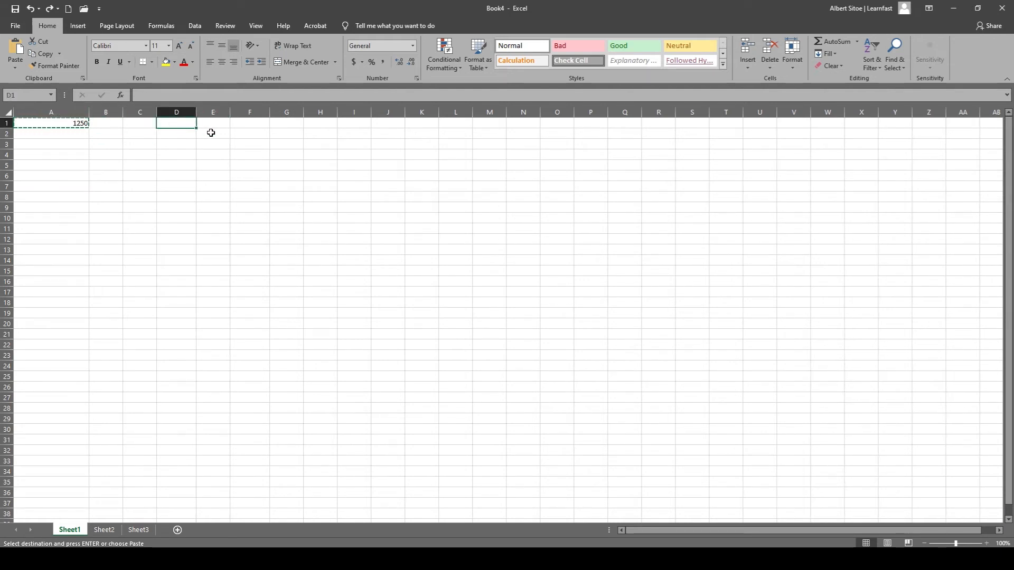
key("ctrl+v")
left_click(174, 137)
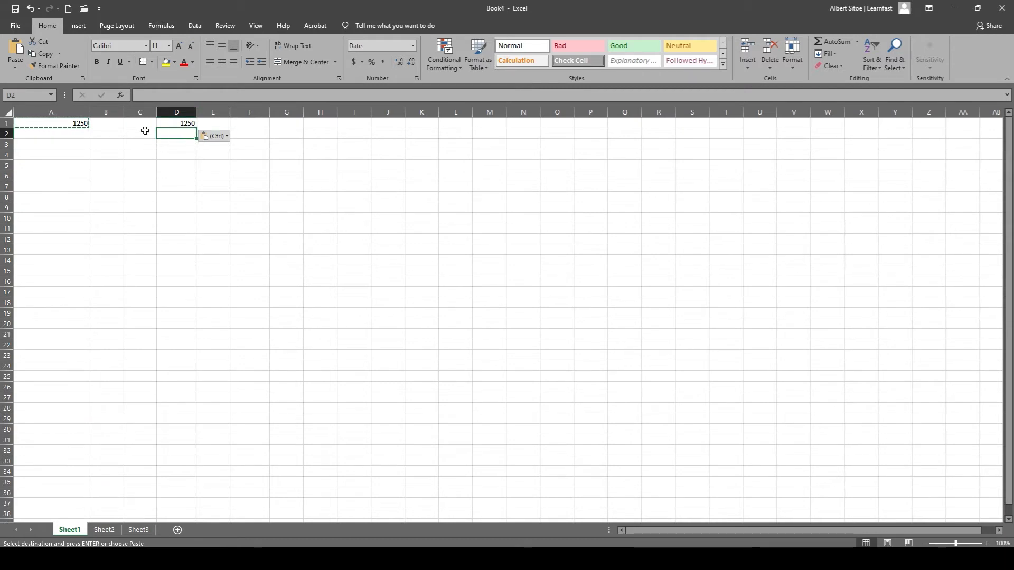
left_click(168, 123)
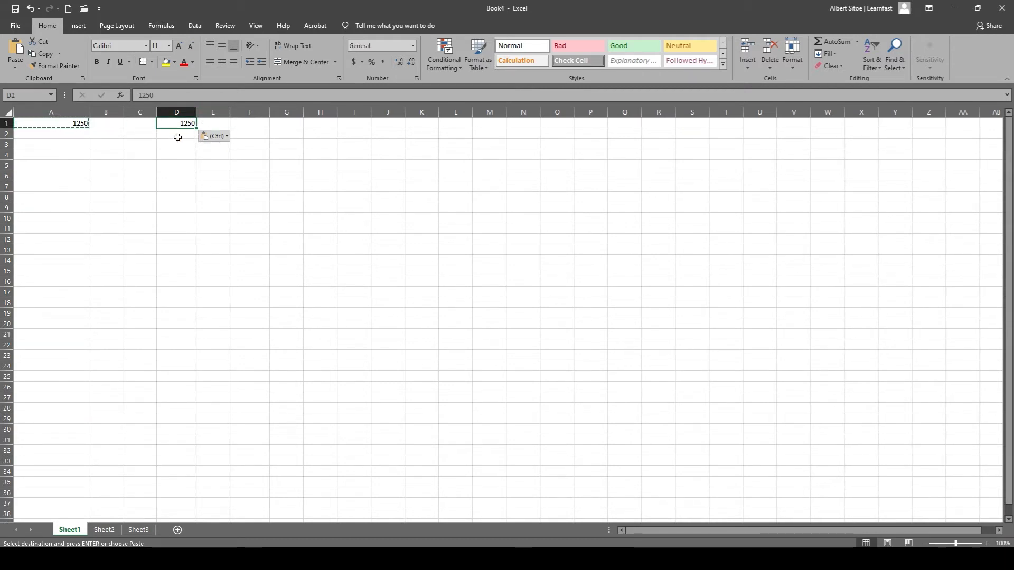
left_click(169, 157)
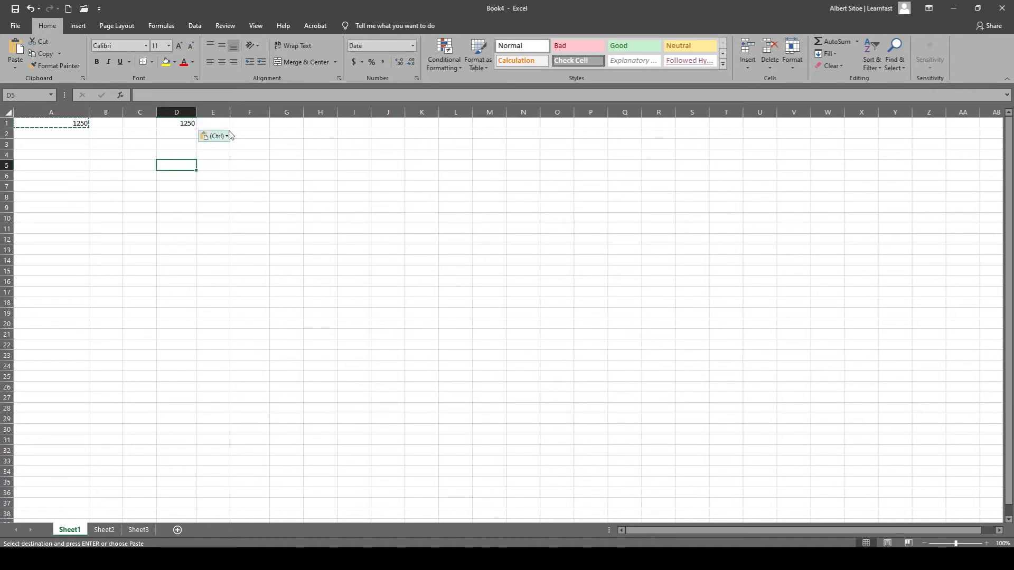
Paste the copied value at once into the non-adjacent cells C11, E9, F13, G9, H13, I9, K13 and L9.
left_click(273, 124)
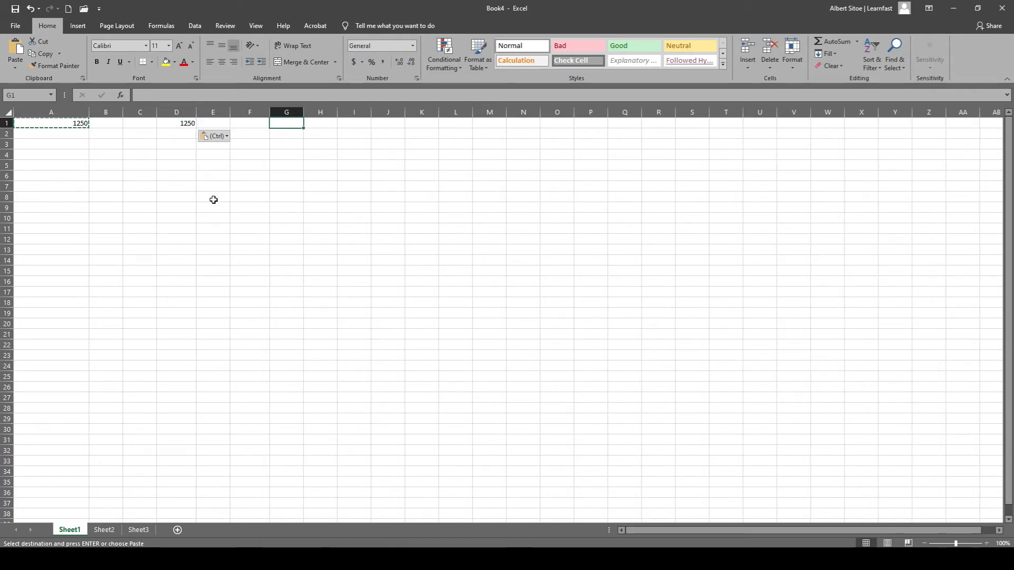
left_click(134, 226)
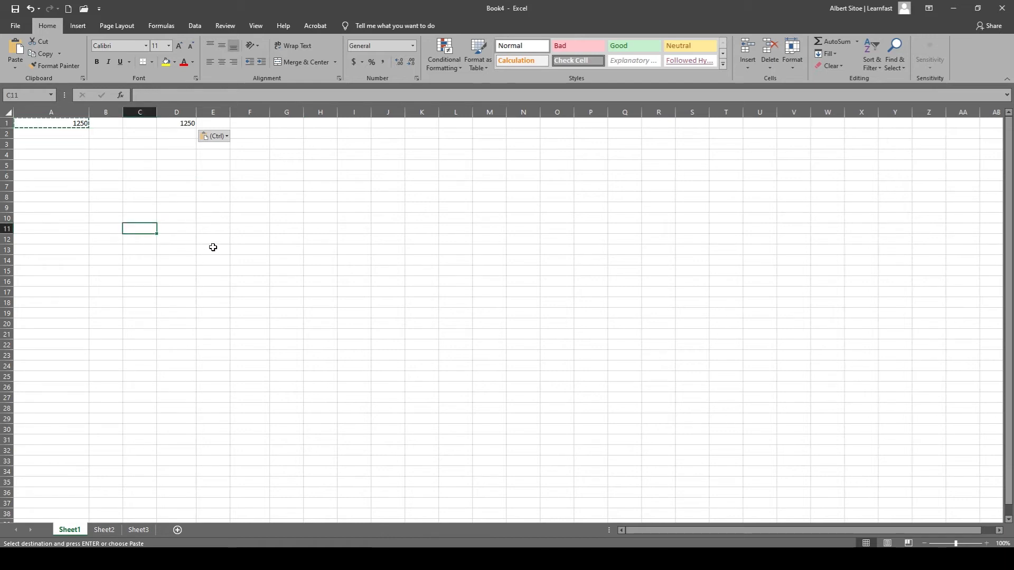
left_click(209, 208, "ctrl")
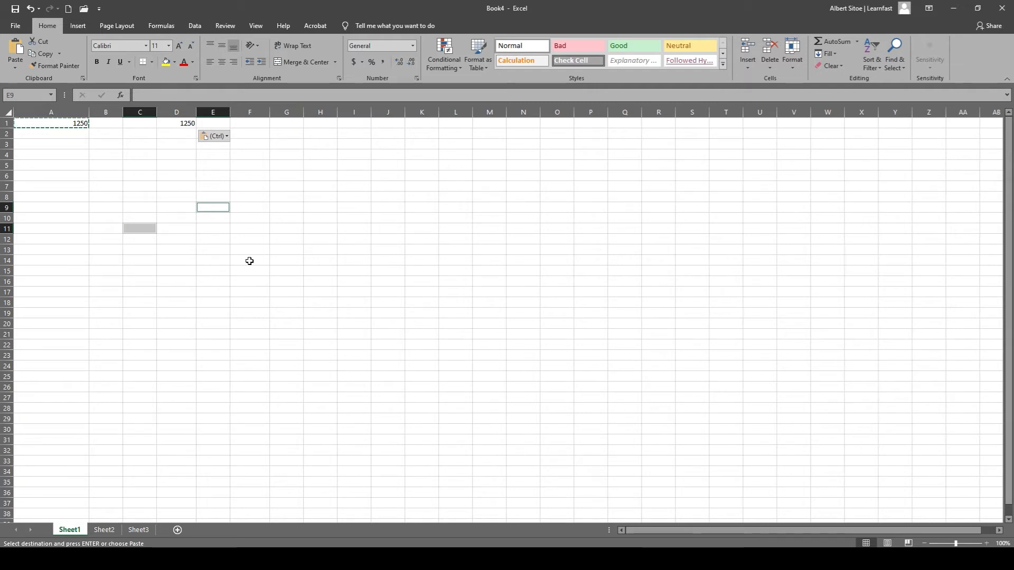
left_click(251, 250, "ctrl")
left_click(289, 209, "ctrl")
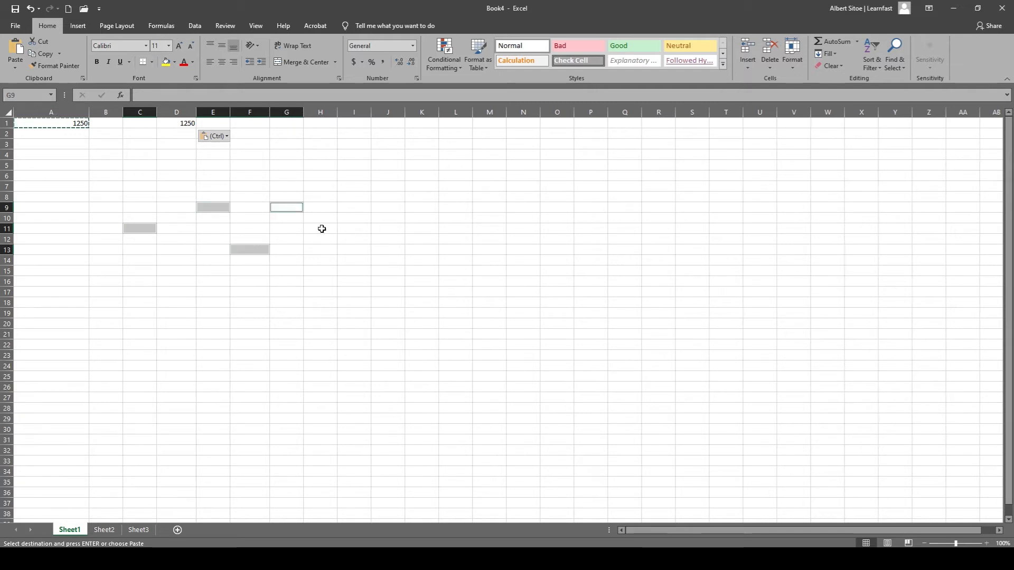
left_click(327, 249, "ctrl")
left_click(358, 210, "ctrl")
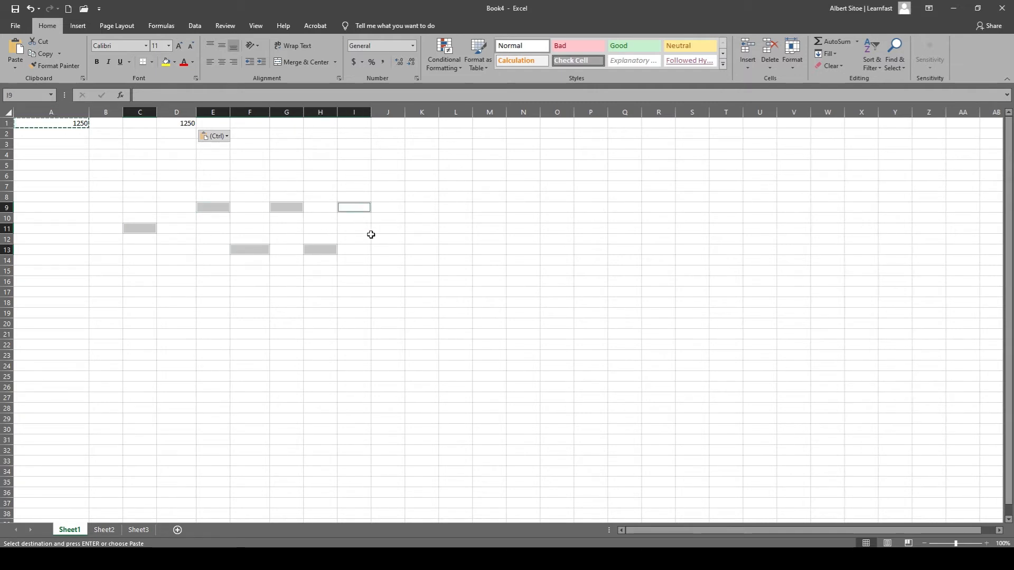
left_click(412, 249, "ctrl")
left_click(455, 207, "ctrl")
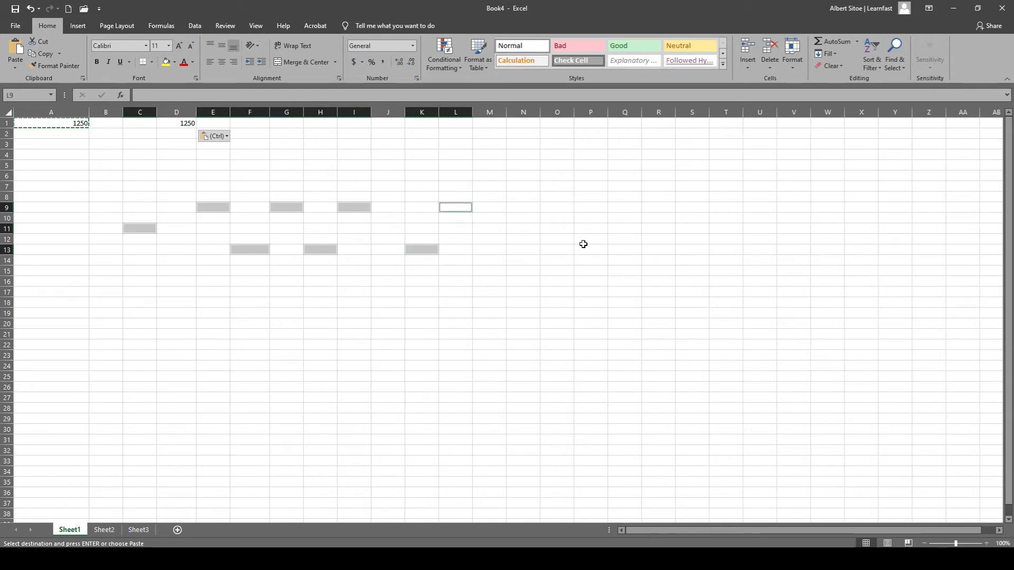
key("ctrl+v")
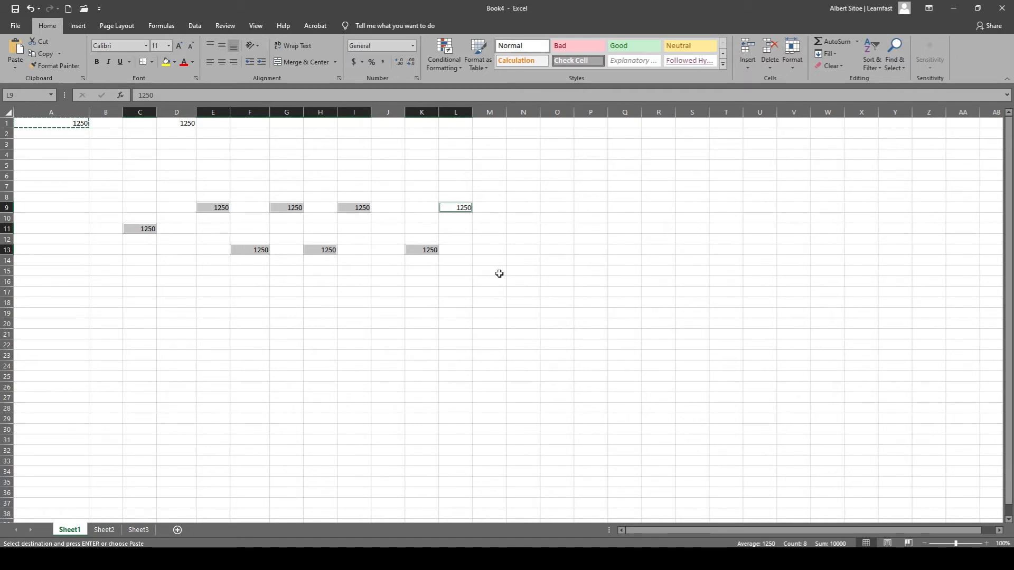
Cut the range C9 through L13 with the scattered values and paste it with its upper-left cell at C16.
left_click(264, 339)
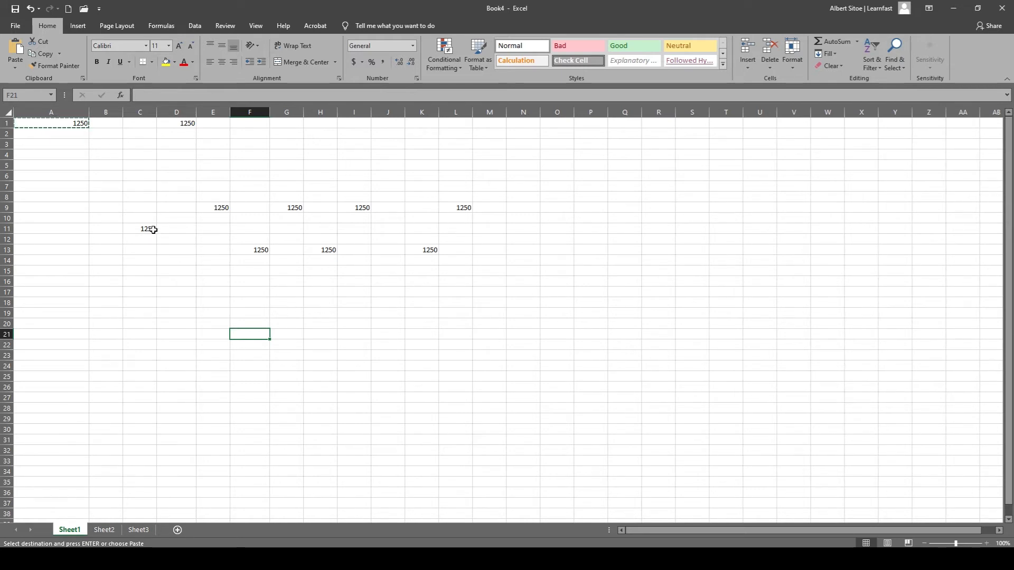
left_click_drag(134, 209, 463, 249)
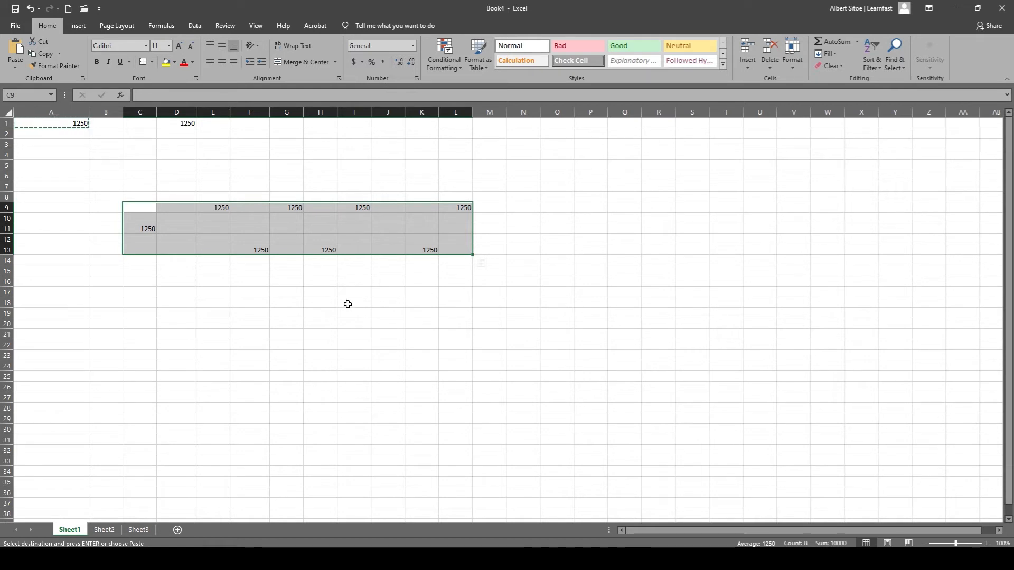
key("ctrl+c")
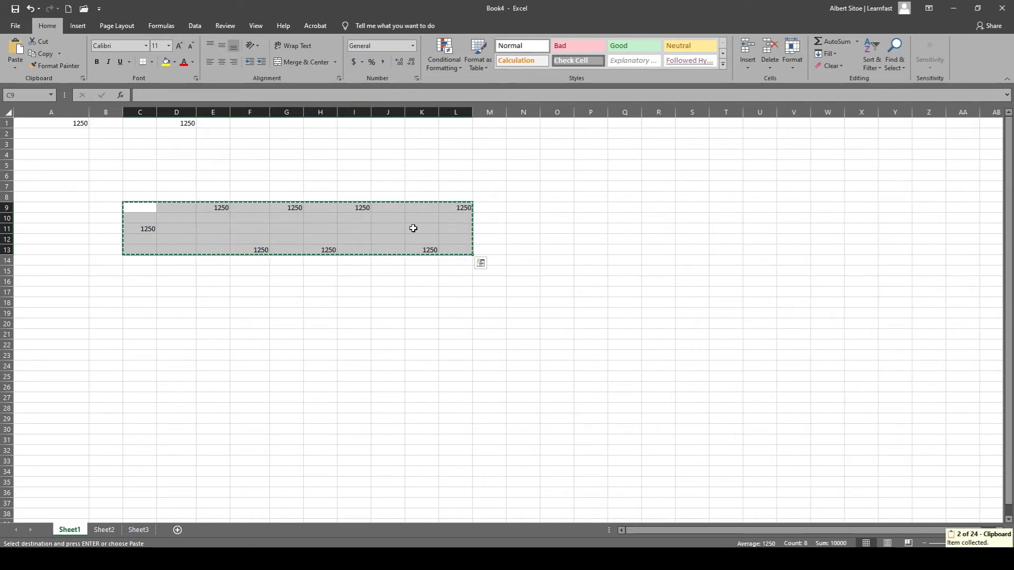
left_click(145, 283)
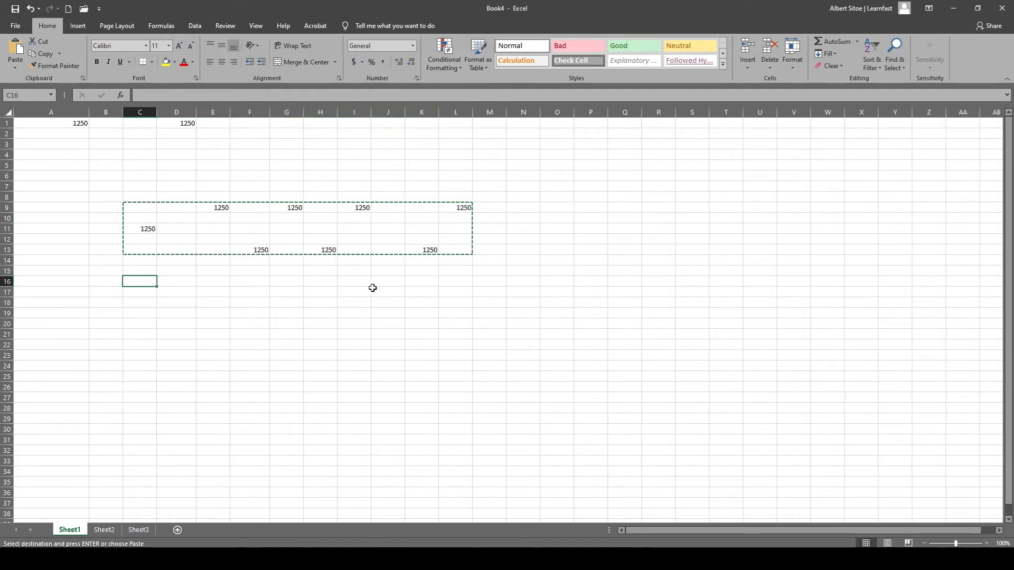
key("ctrl+v")
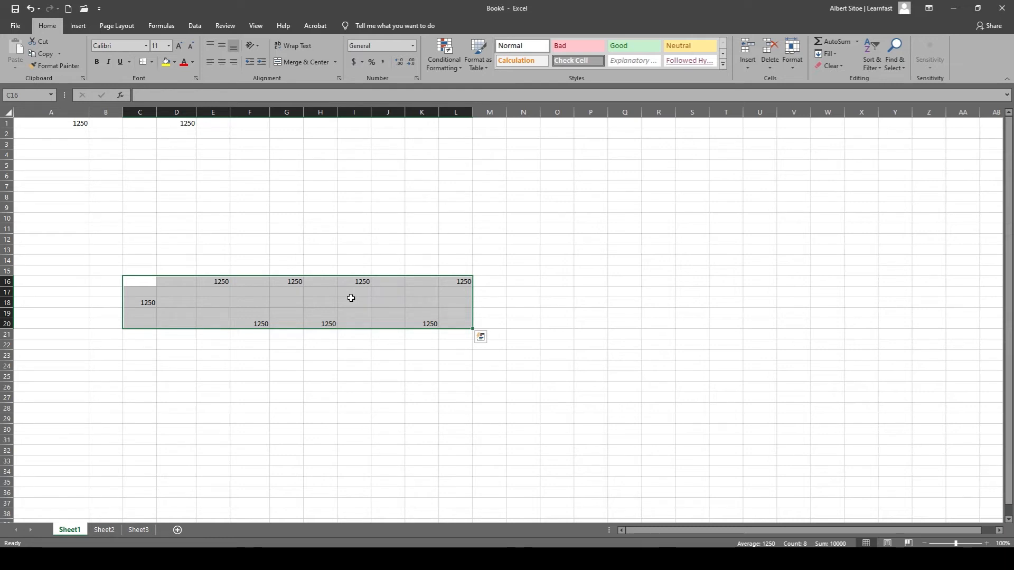
left_click(222, 258)
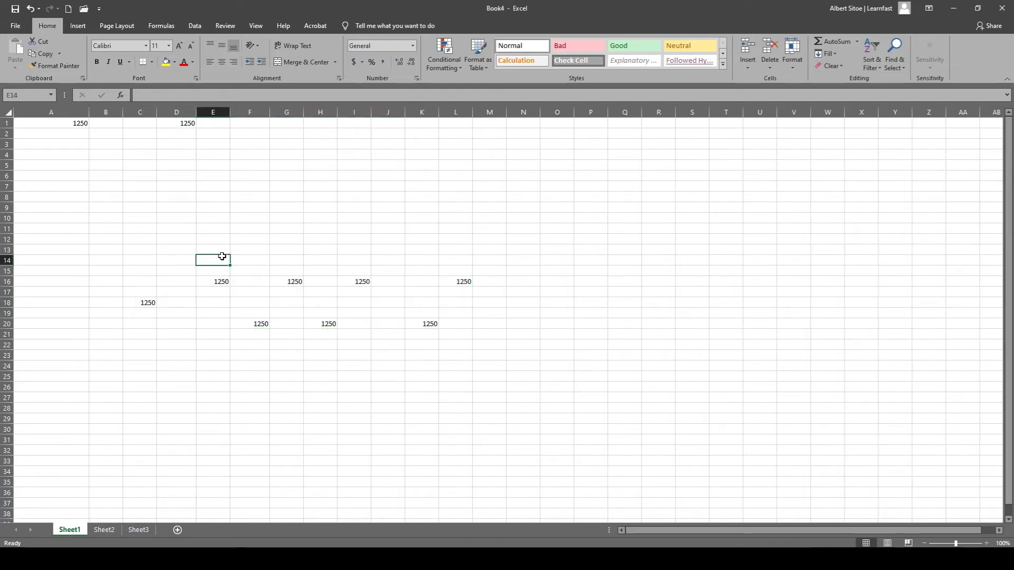
Copy the range C16 through L20 and paste the copy with its upper-left cell at N16.
left_click_drag(133, 278, 454, 320)
key("ctrl+c")
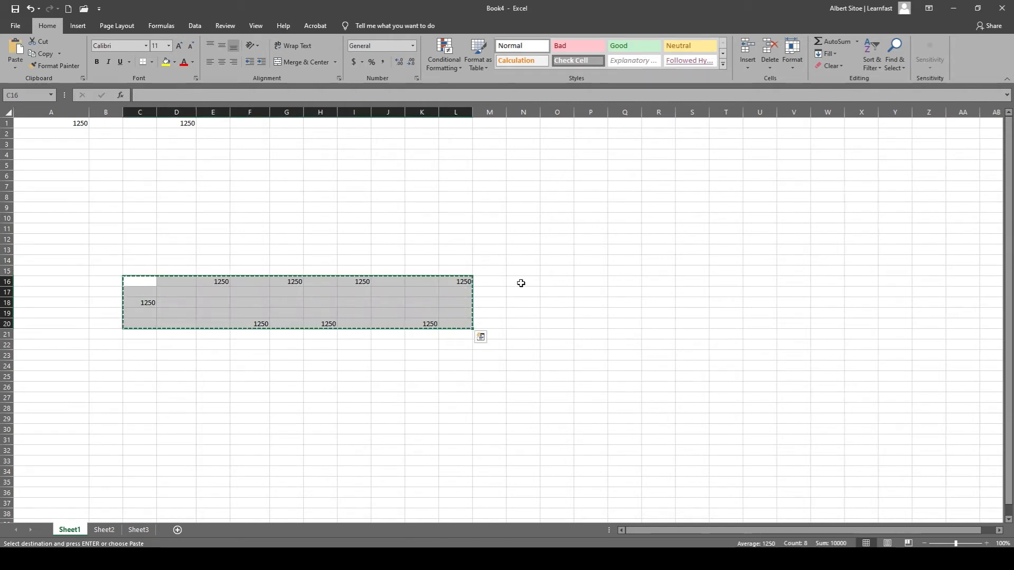
left_click(521, 281)
key("ctrl+v")
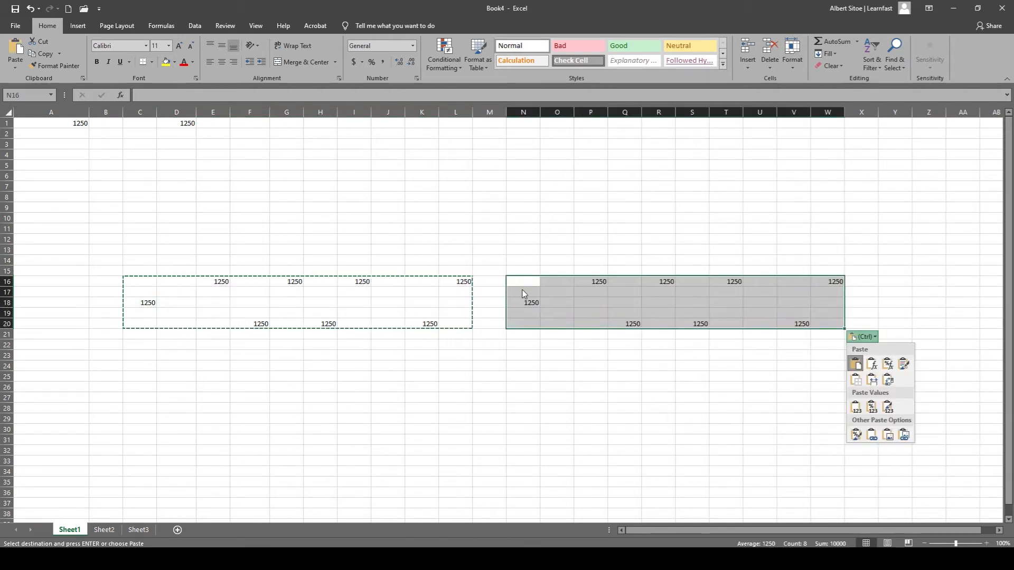
left_click(448, 350)
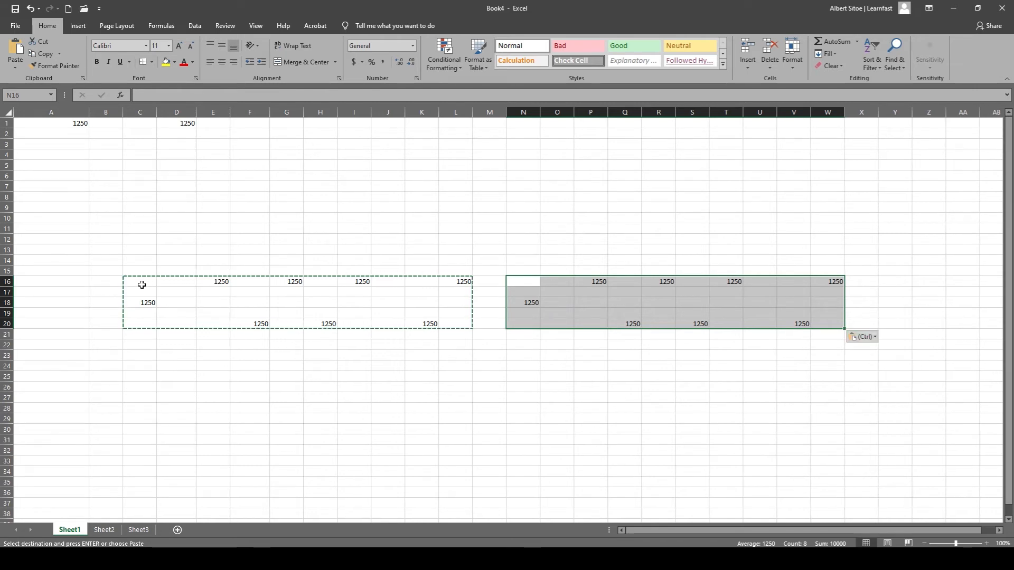
Cut the combined range C16 through W20 and paste it with its upper-left cell at C5.
left_click_drag(141, 283, 830, 321)
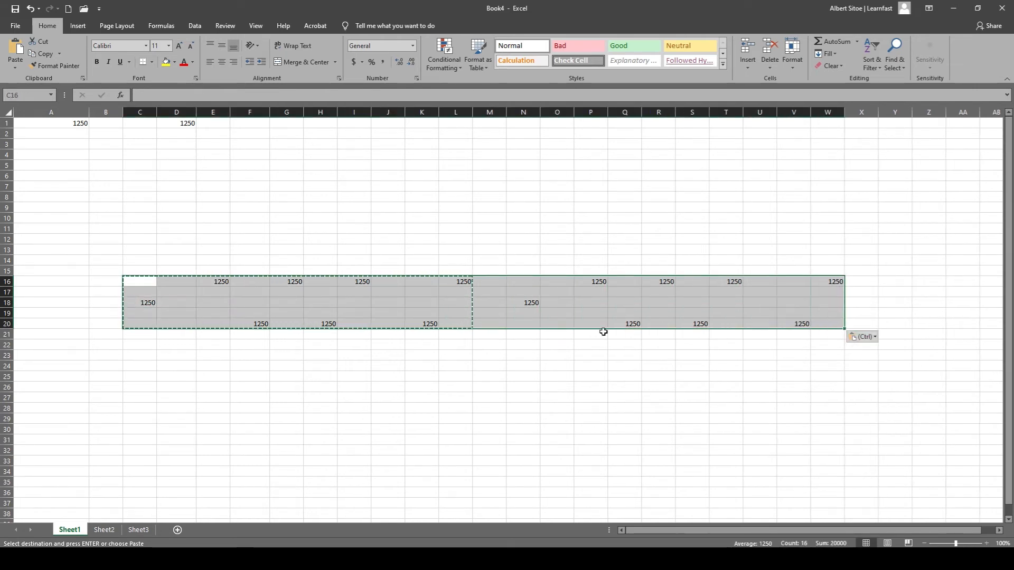
key("ctrl+c")
left_click(151, 167)
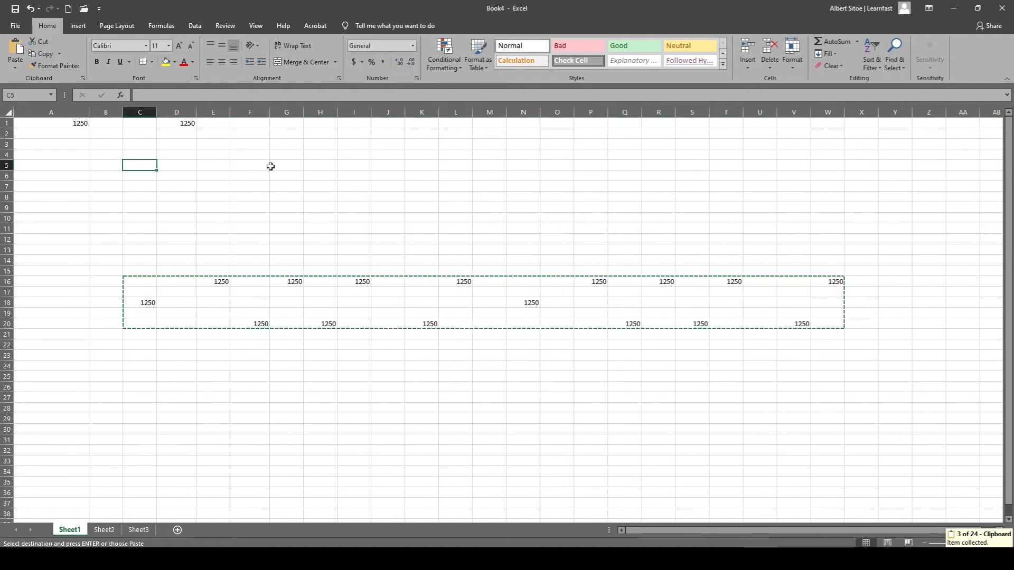
key("ctrl+v")
key("ctrl+q")
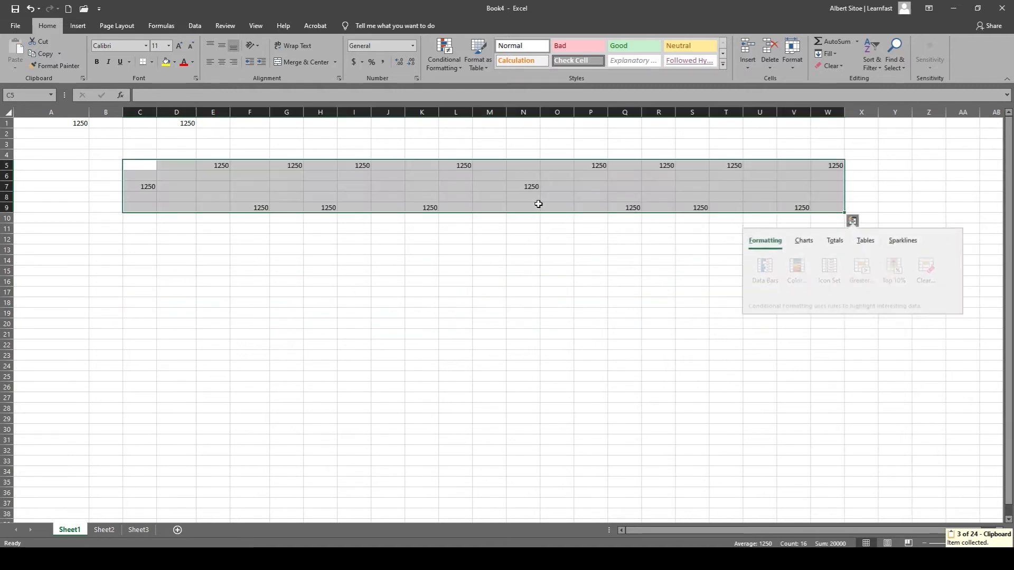
left_click(387, 293)
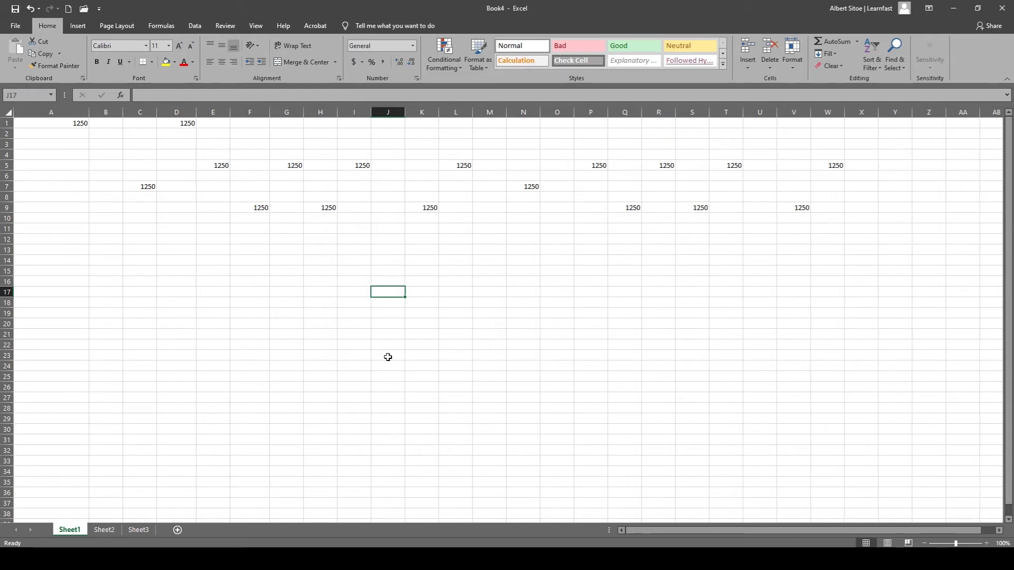
Clear all contents from Sheet1 and make column A slightly narrower.
key("ctrl+a")
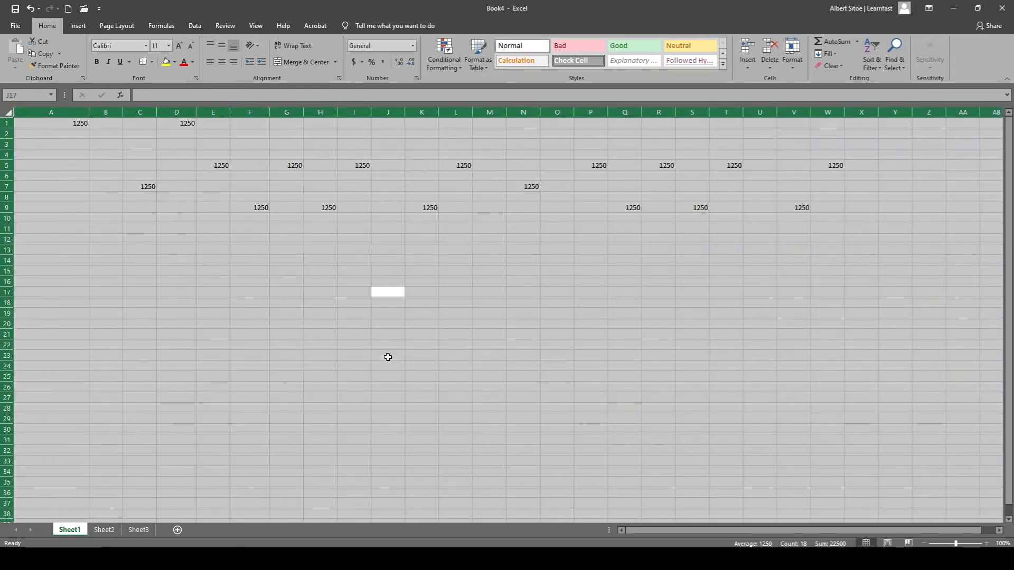
key("Delete")
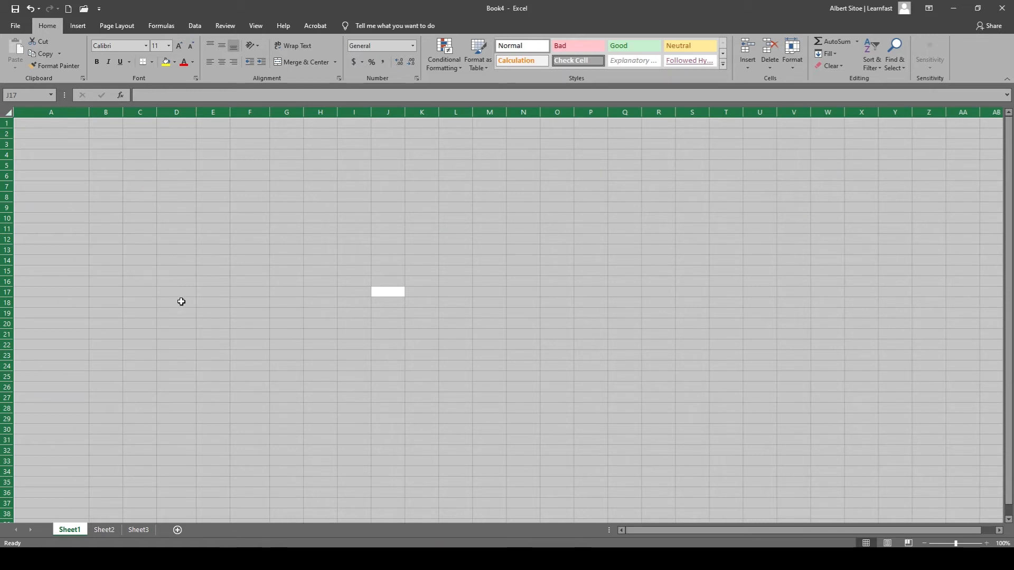
left_click(149, 233)
left_click(149, 233)
left_click(24, 125)
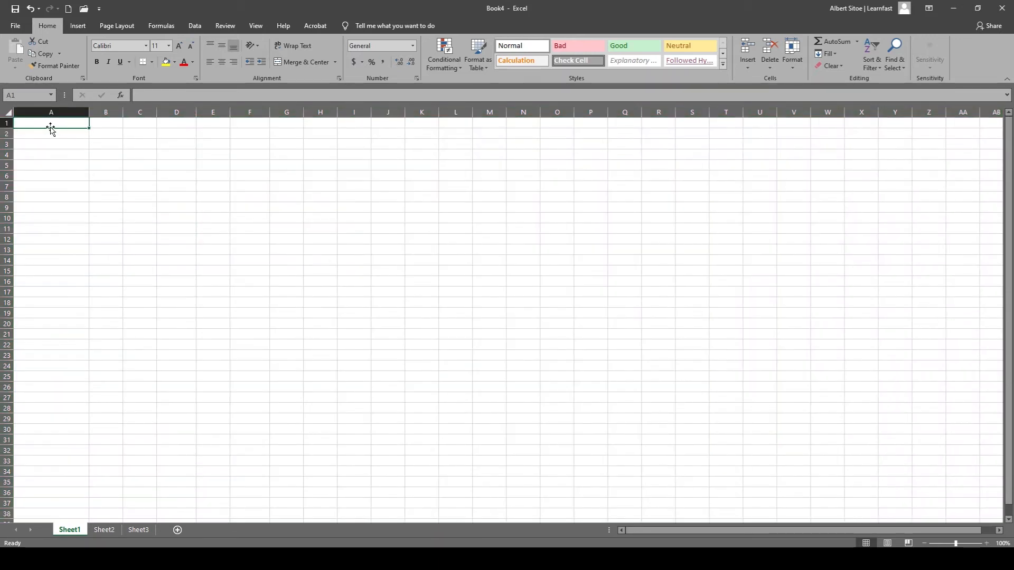
left_click_drag(89, 112, 73, 112)
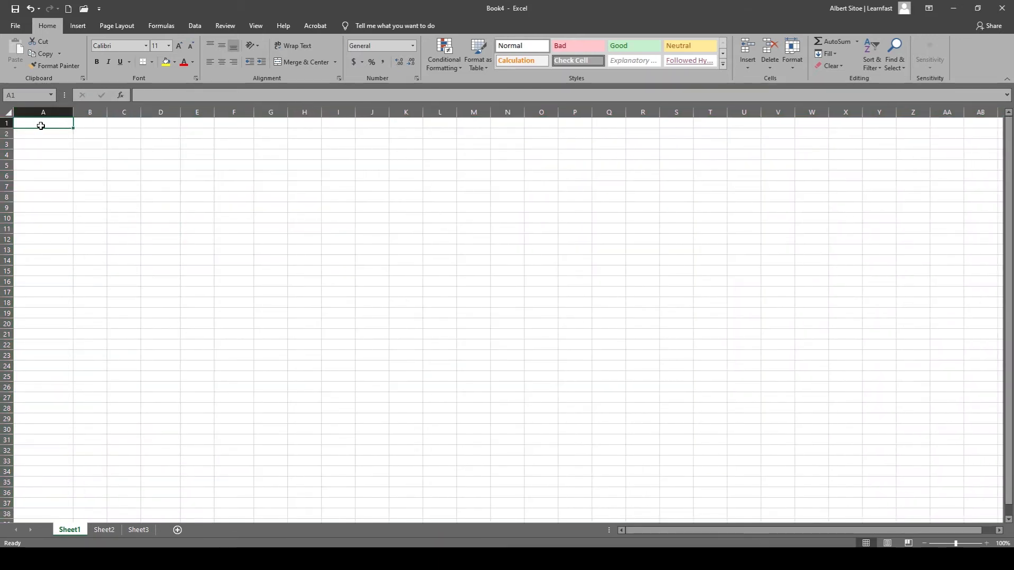
Enter a list of four people's first names in cells A1 through A4.
left_click(77, 123)
key("Left")
double_click(52, 125)
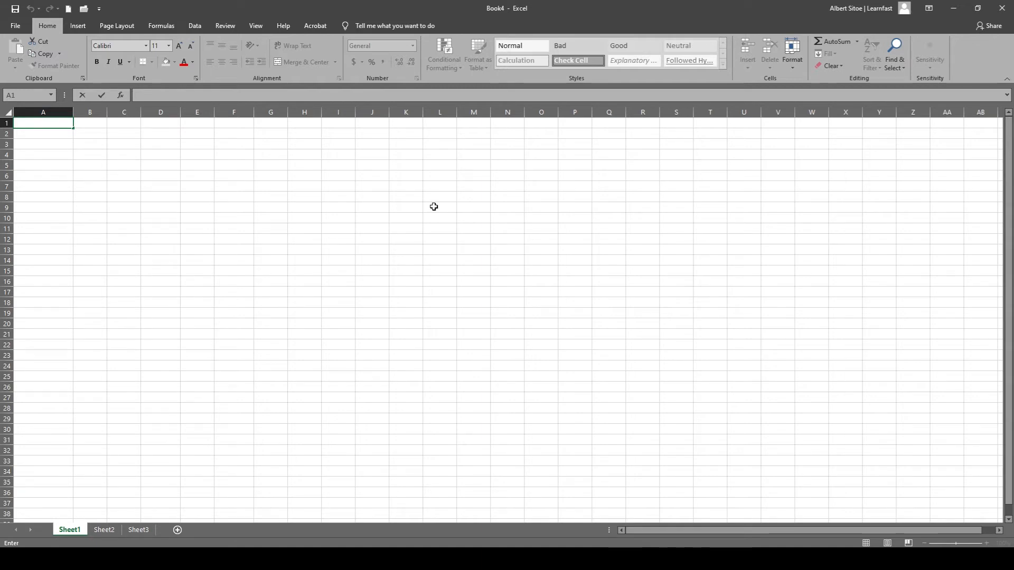
type("Albert")
key("Return")
type("Jane")
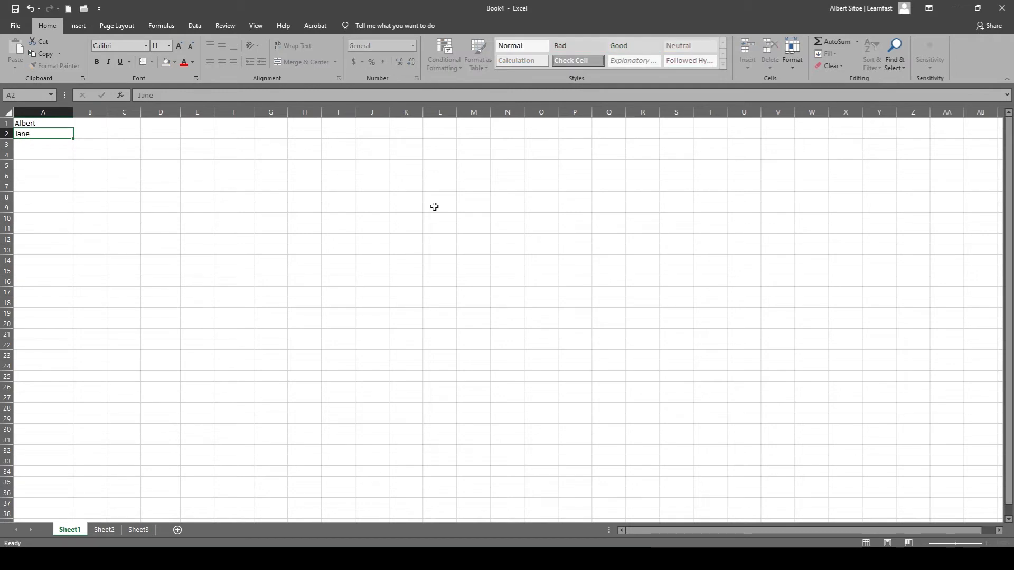
key("Return")
type("Bob")
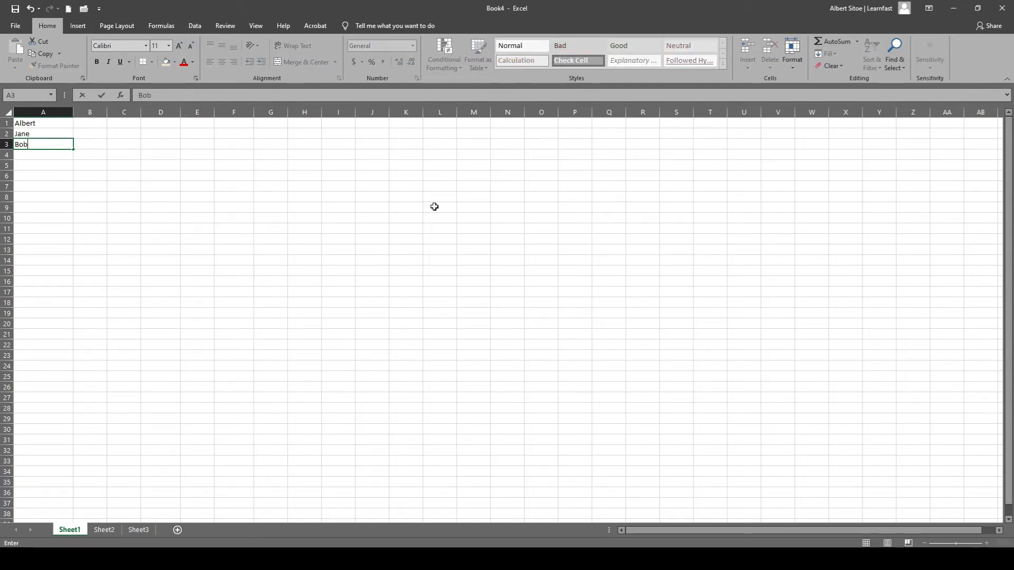
key("Return")
type("Ross")
key("Return")
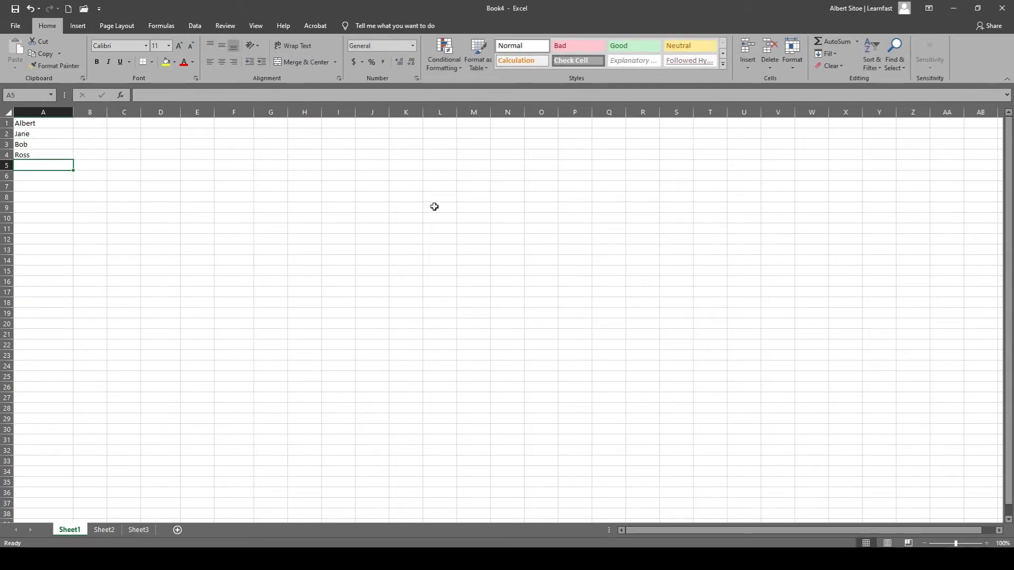
Extend the name list with three more first names in cells A5 through A7.
type("Kim")
key("Return")
type("Bl")
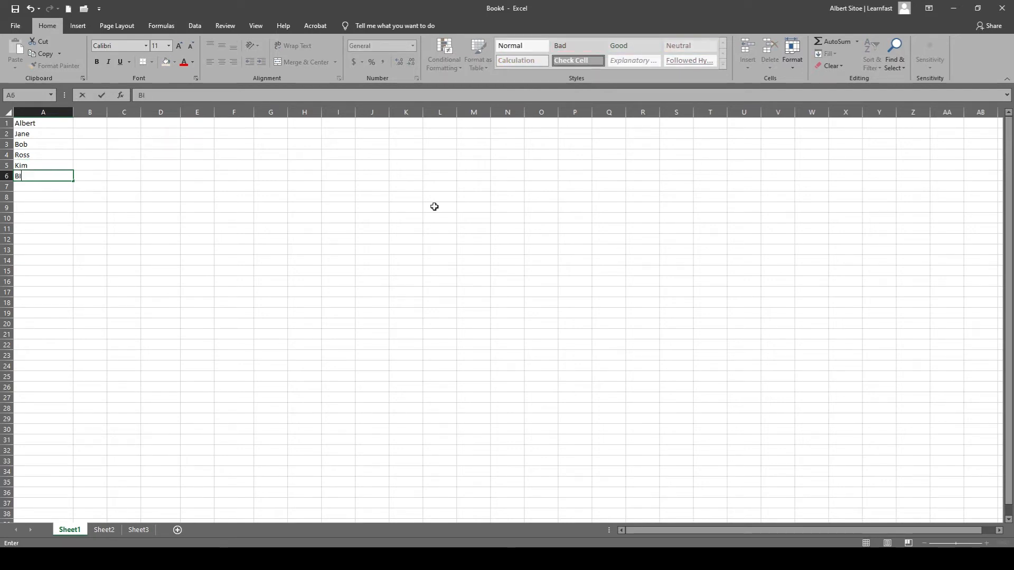
key("Return")
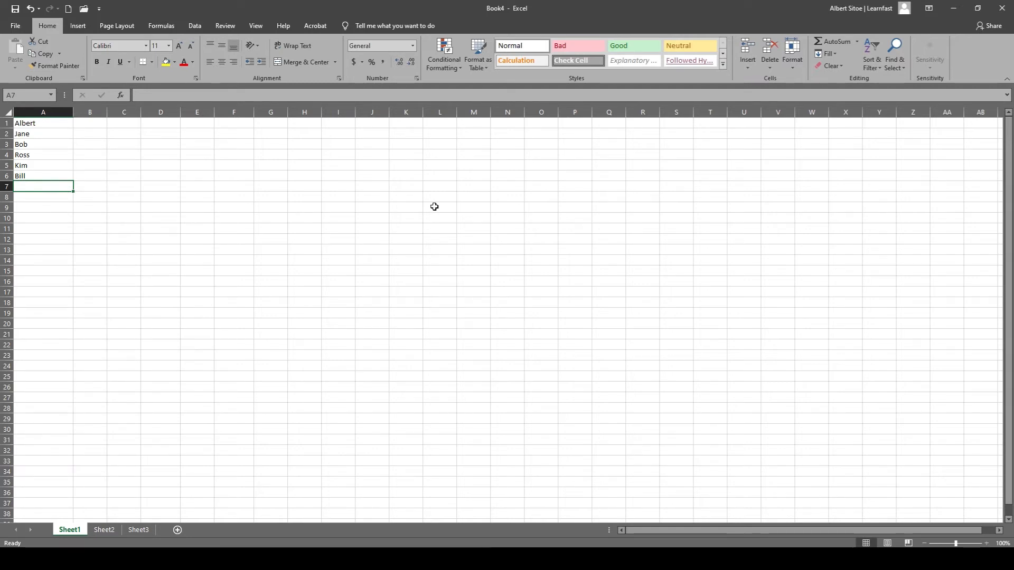
type("Tom")
key("Return")
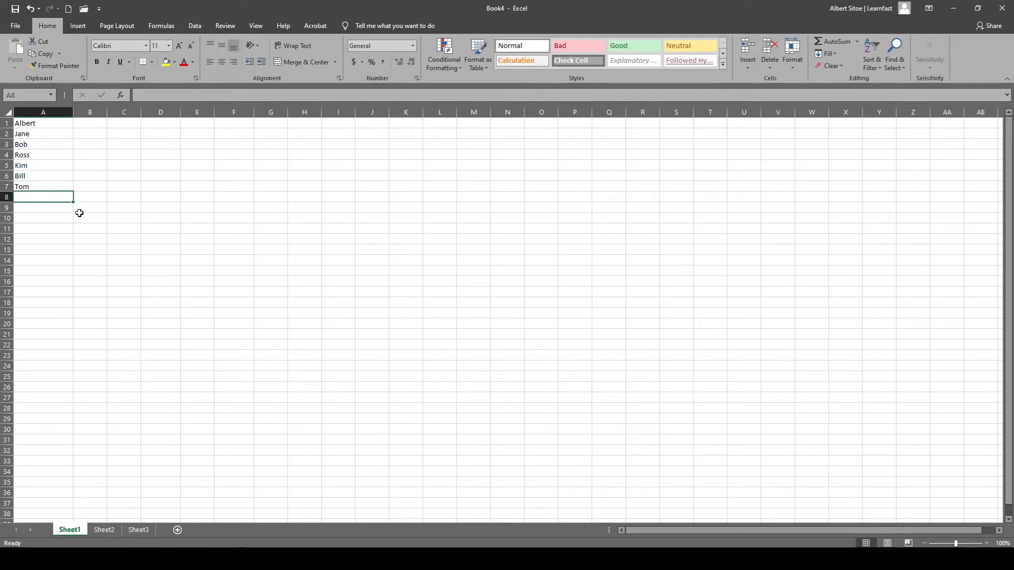
Enter 20, 32, 42 and 75 beside the first four names, in cells B1 through B4.
left_click(34, 121)
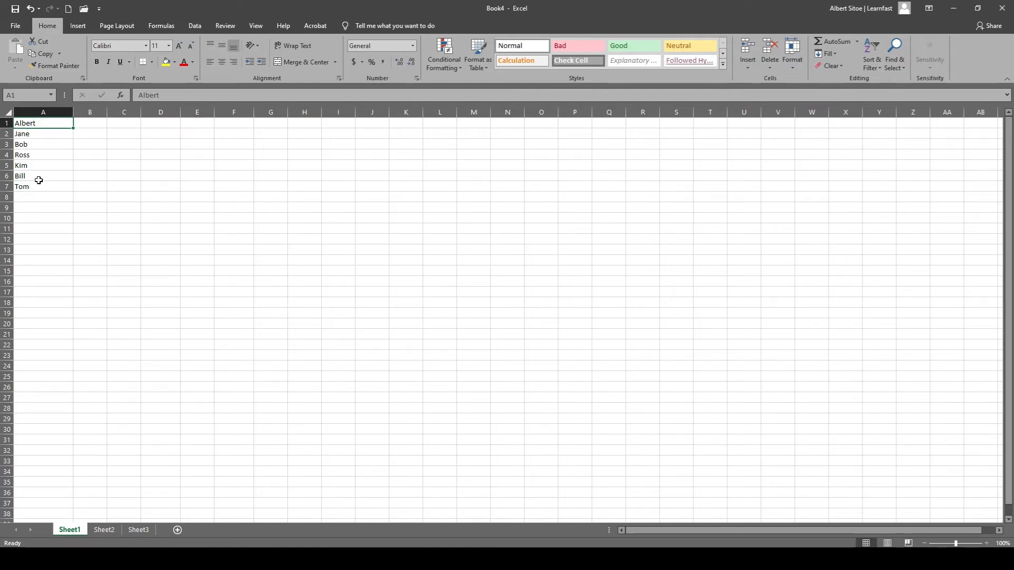
left_click(89, 122)
double_click(89, 122)
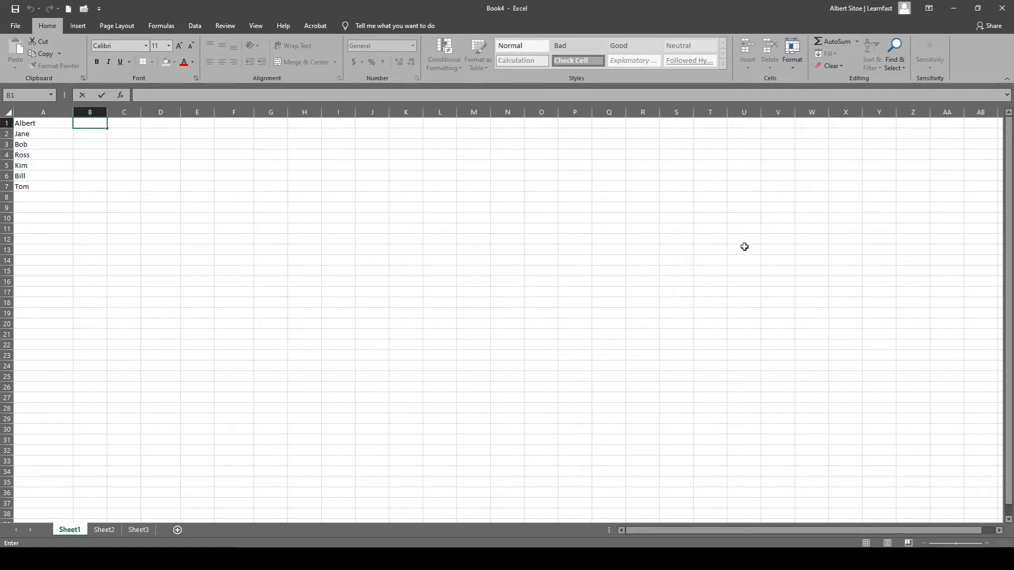
type("20")
key("Return")
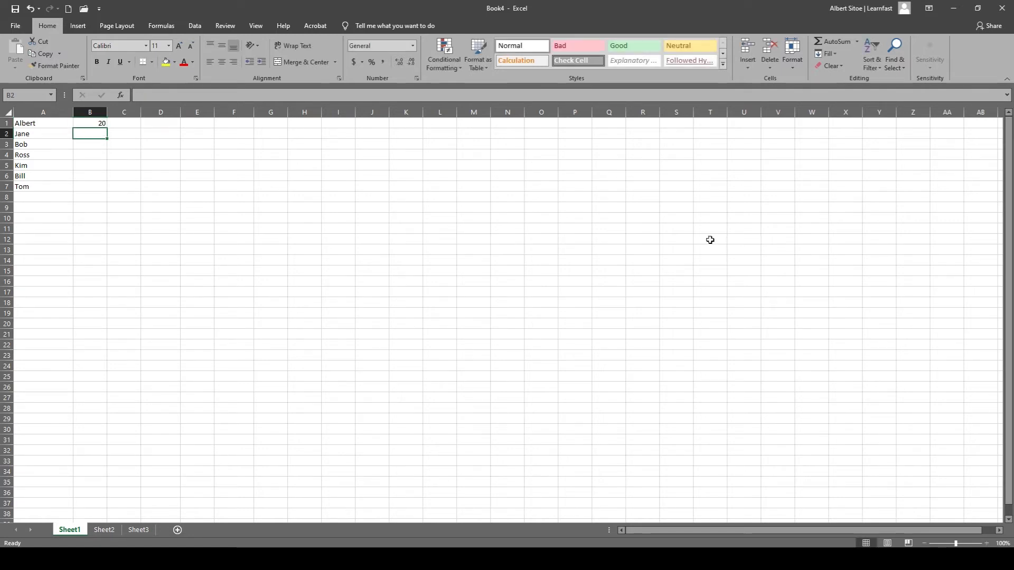
type("4")
key("BackSpace")
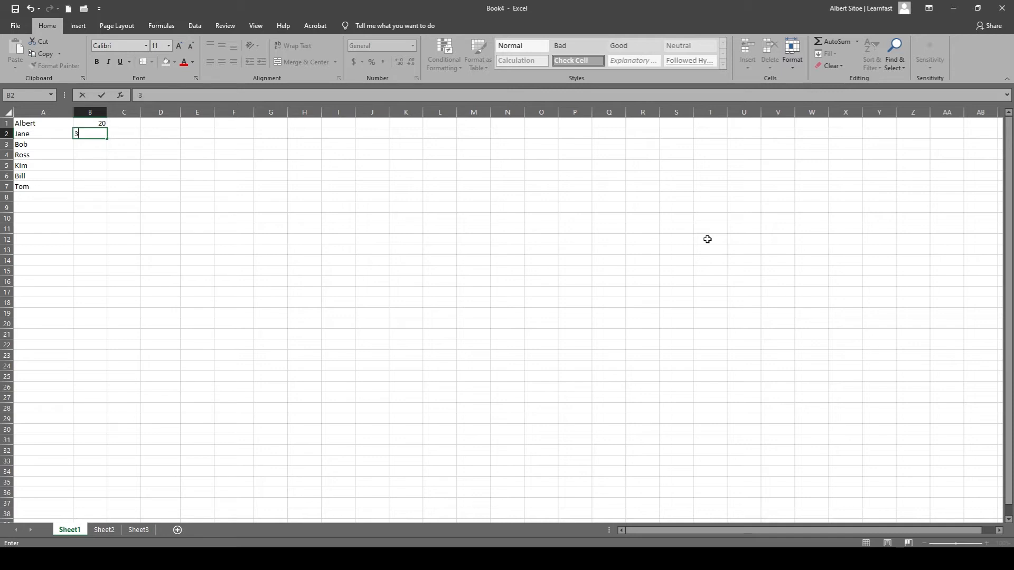
key("Return")
type("42")
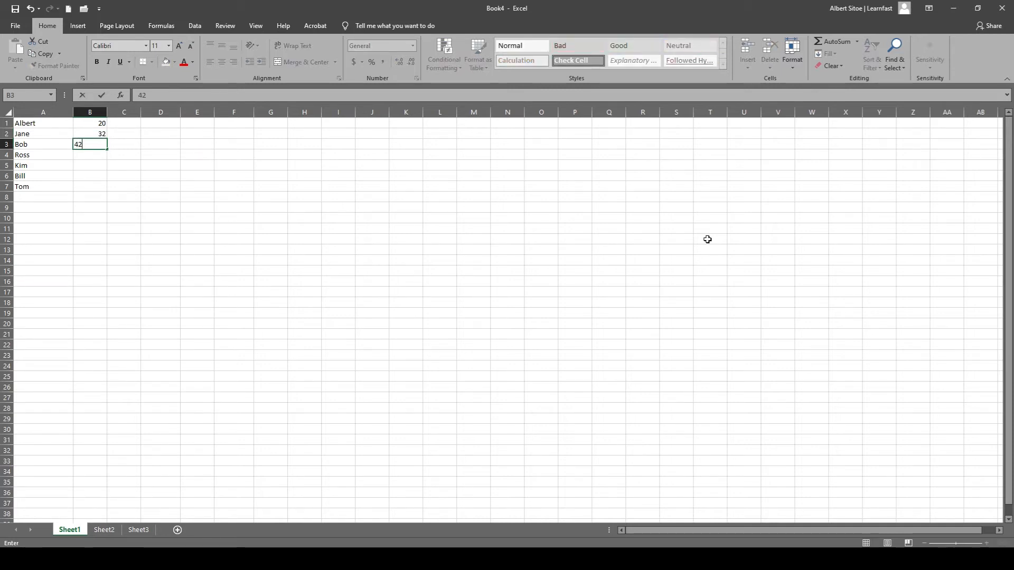
key("Return")
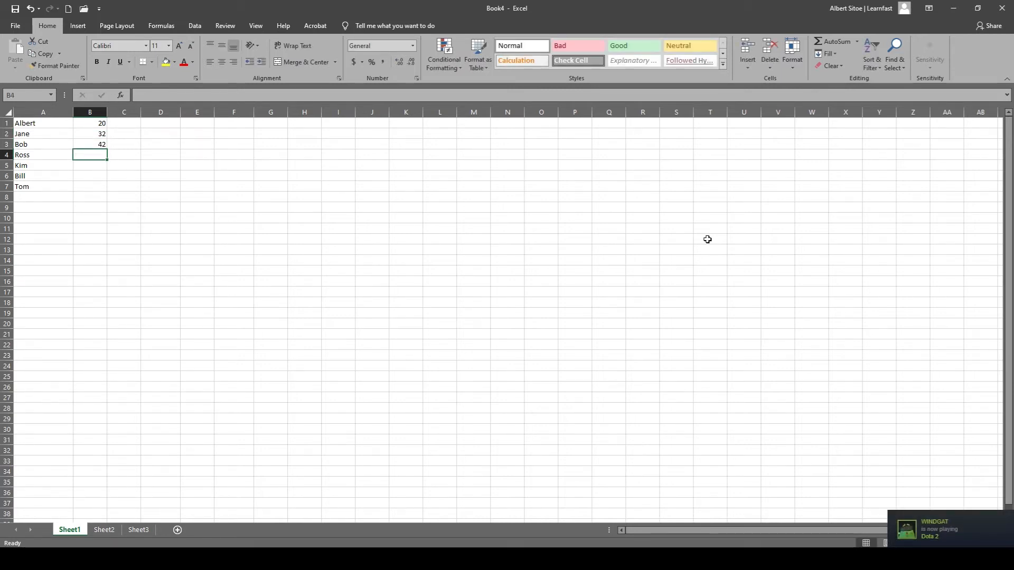
type("75")
key("Return")
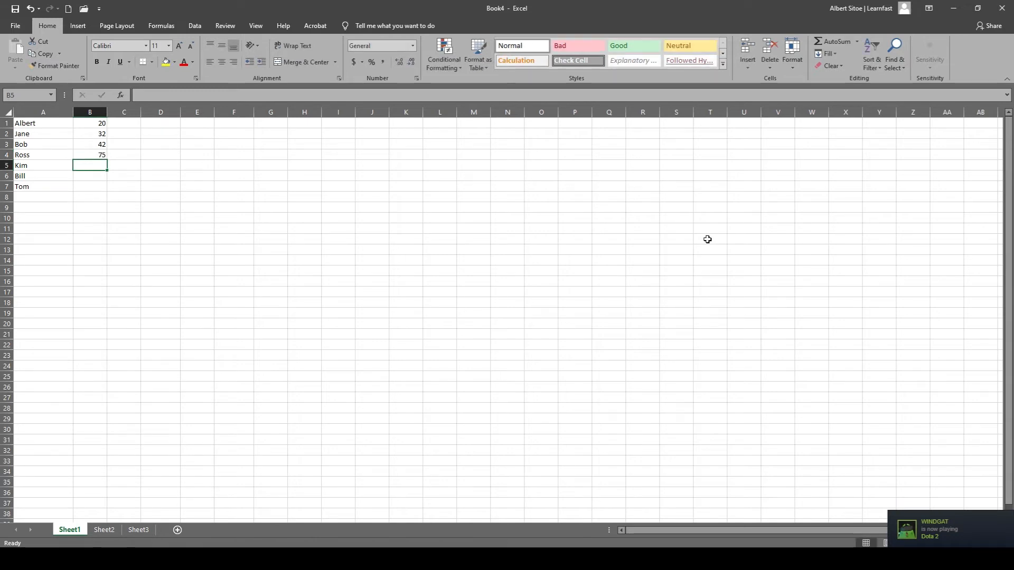
Enter 35, 42 and 32 beside the last three names, in cells B5 through B7.
type("35")
key("Return")
type("42")
key("Return")
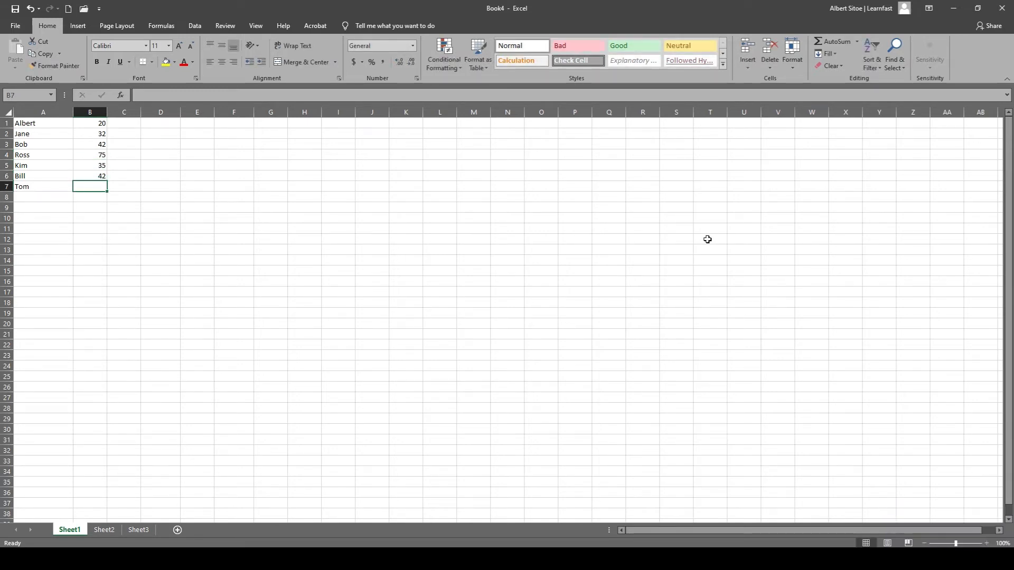
type("32")
key("Return")
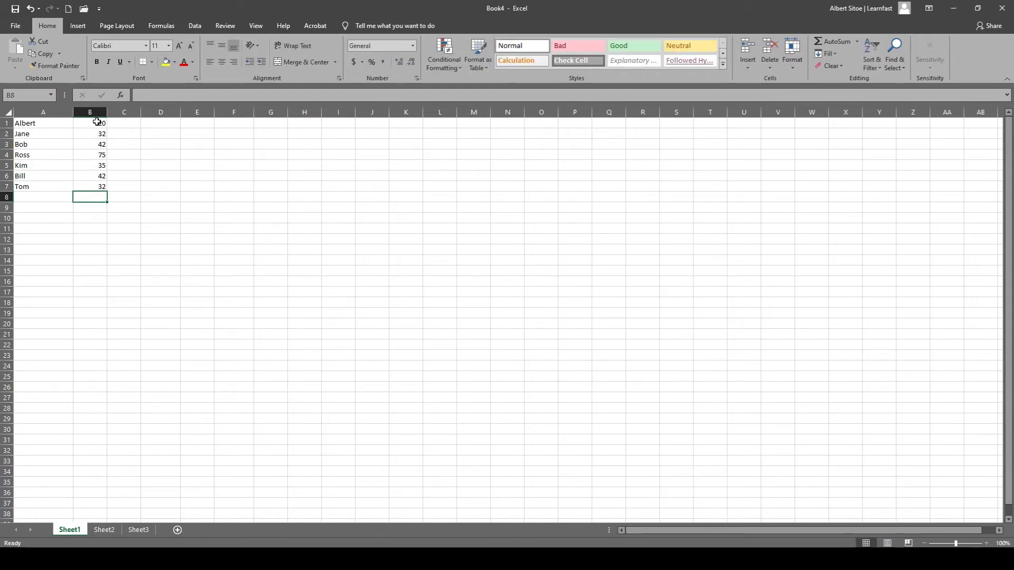
Enter 230 in cell C1 and fill it down through C7.
left_click(123, 123)
double_click(123, 123)
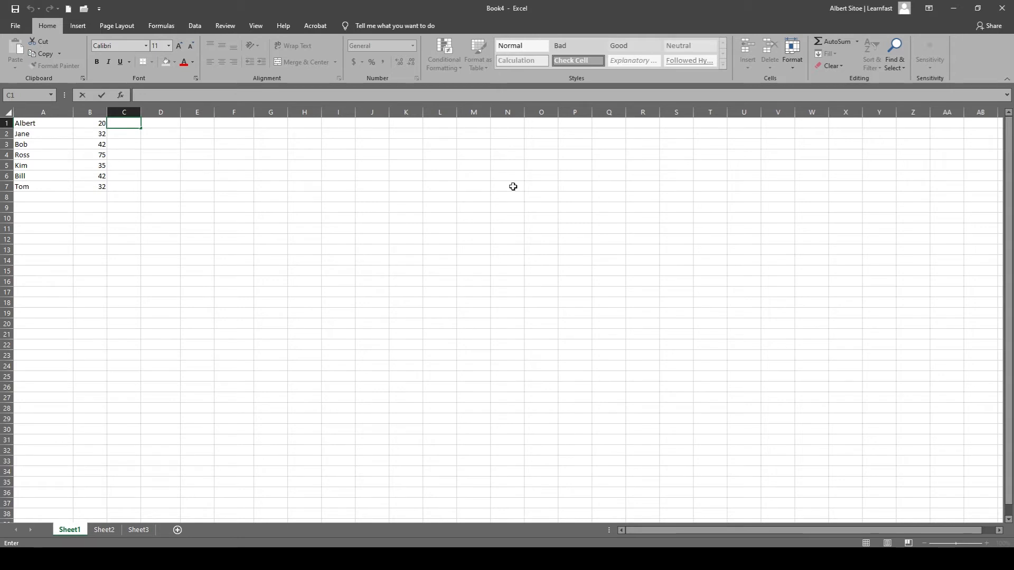
type("230")
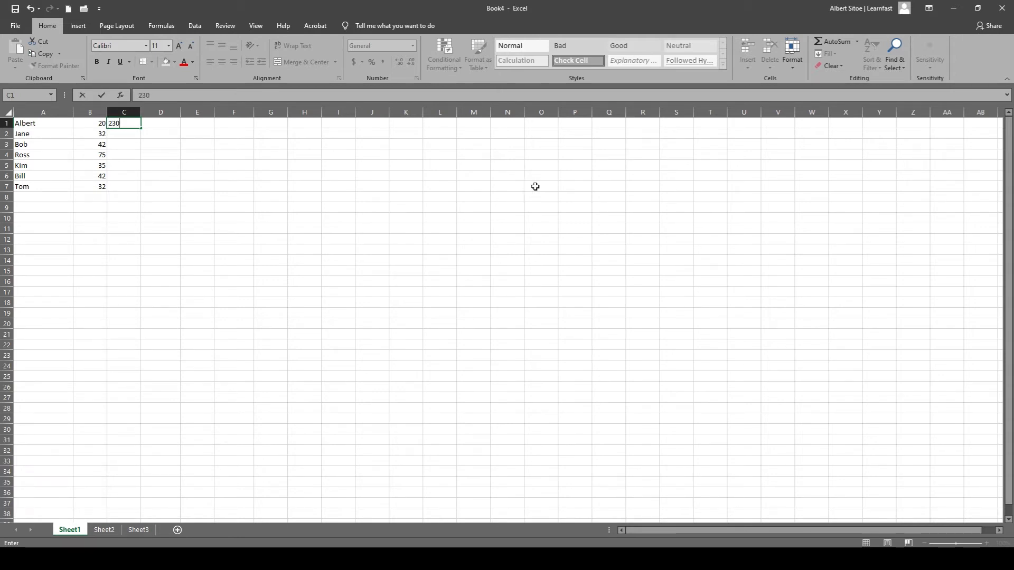
key("Return")
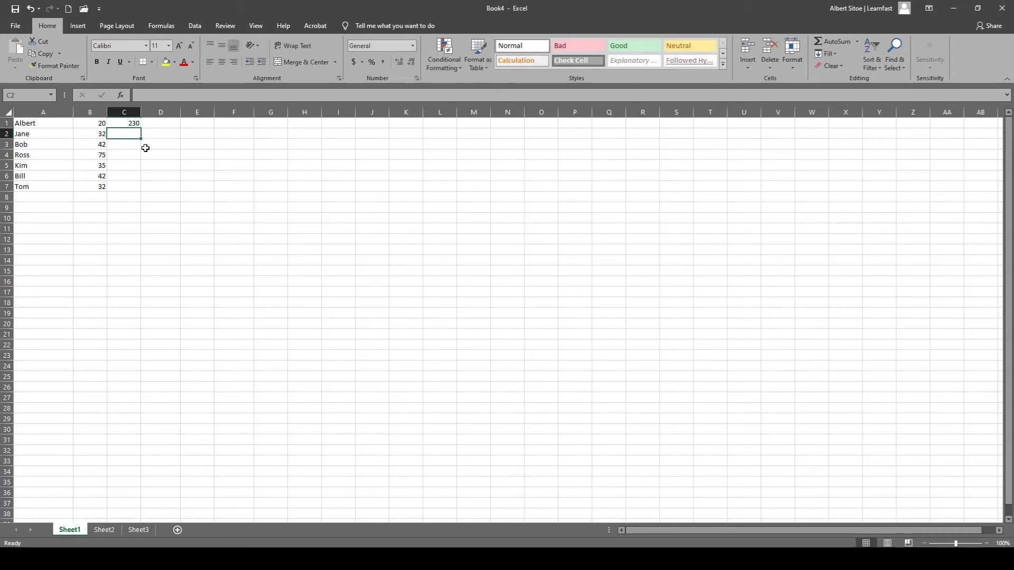
left_click(132, 125)
left_click_drag(140, 128, 139, 191)
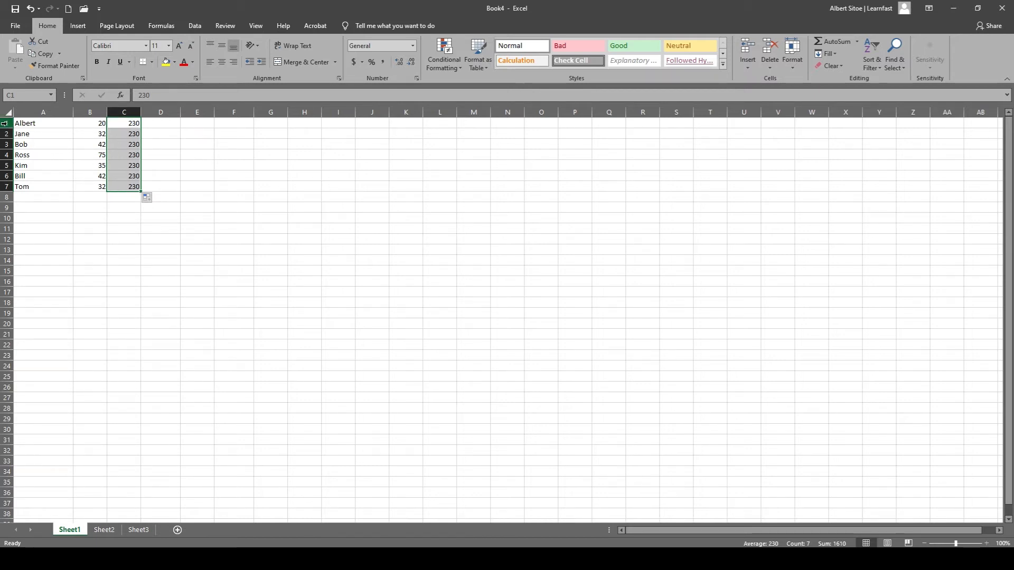
left_click(189, 174)
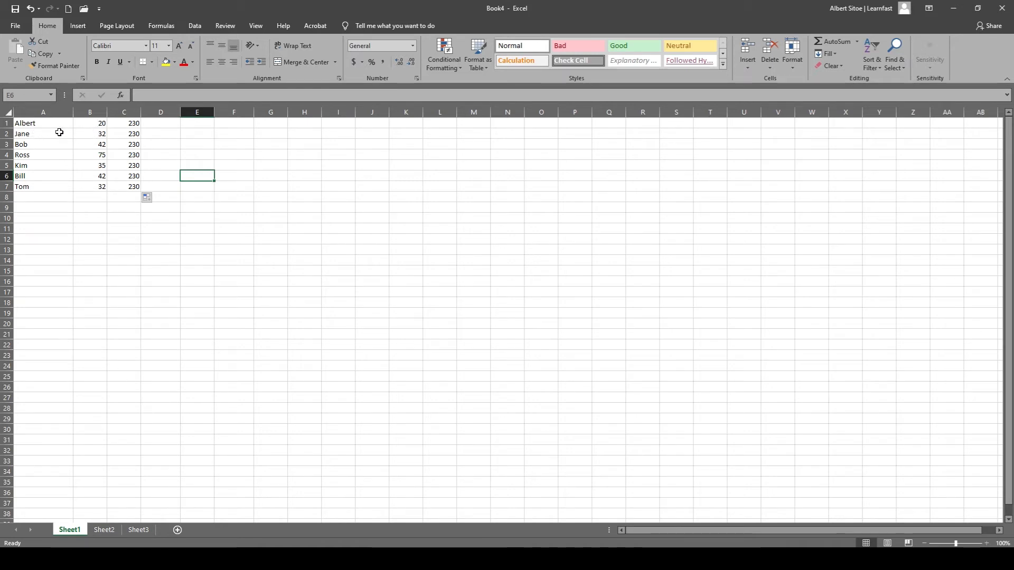
Insert a blank row above the first row of the data.
left_click(7, 122)
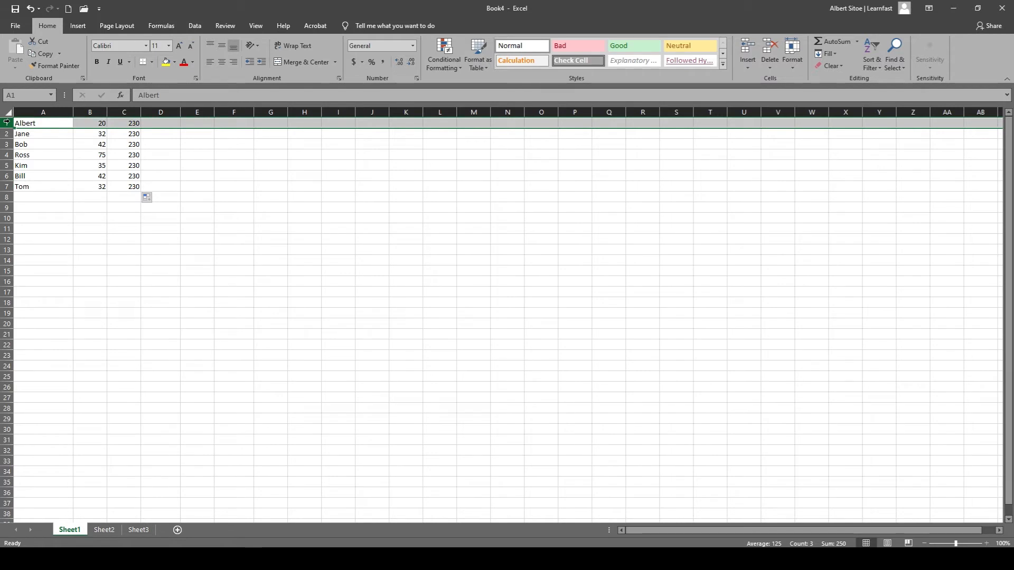
left_click(29, 133)
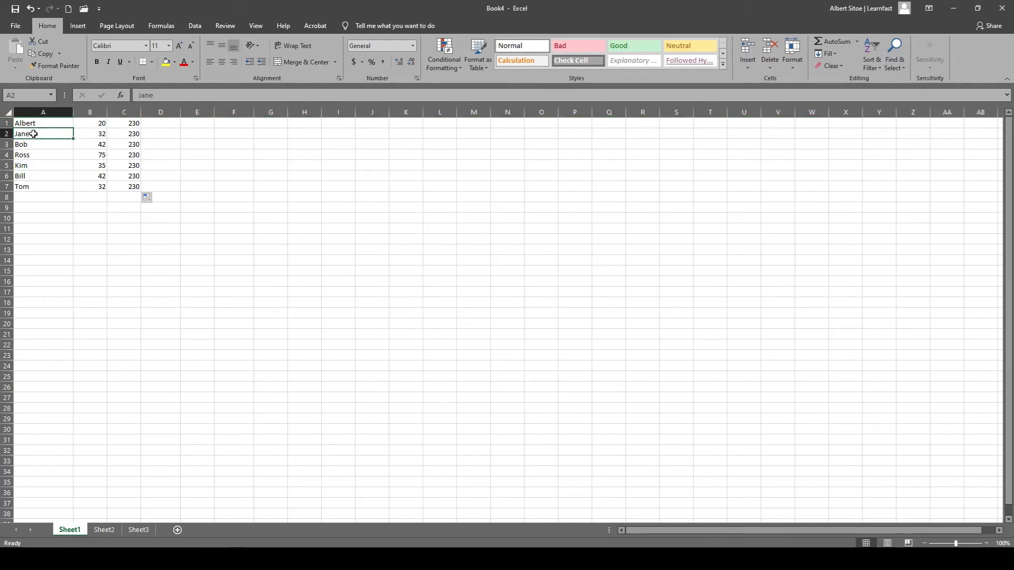
right_click(6, 123)
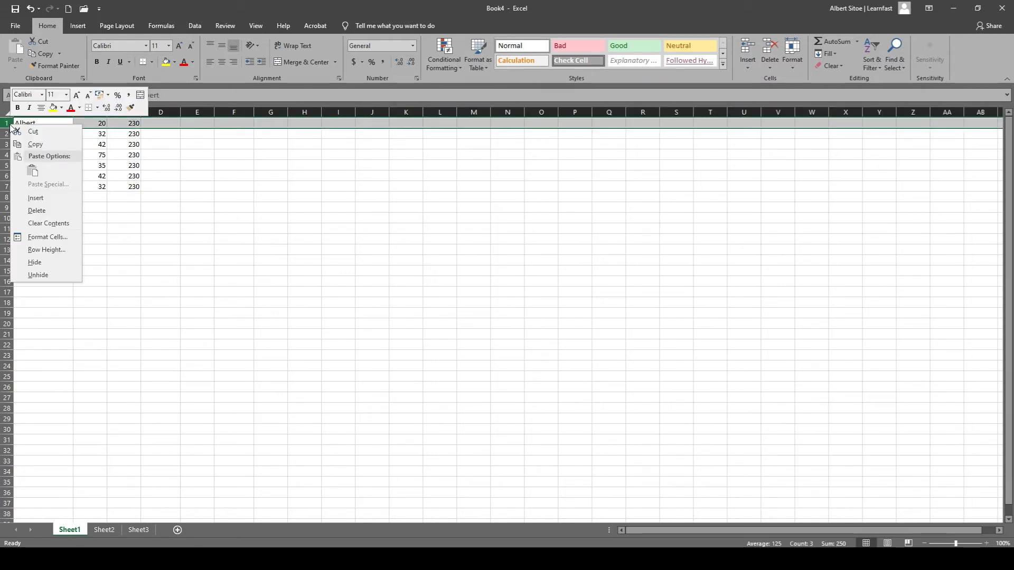
left_click(43, 198)
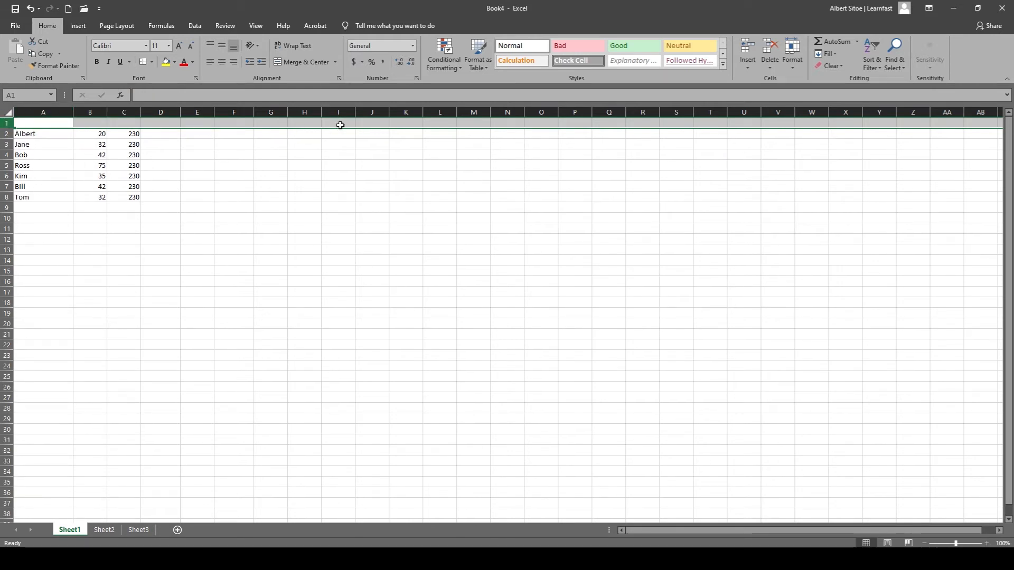
left_click(85, 176)
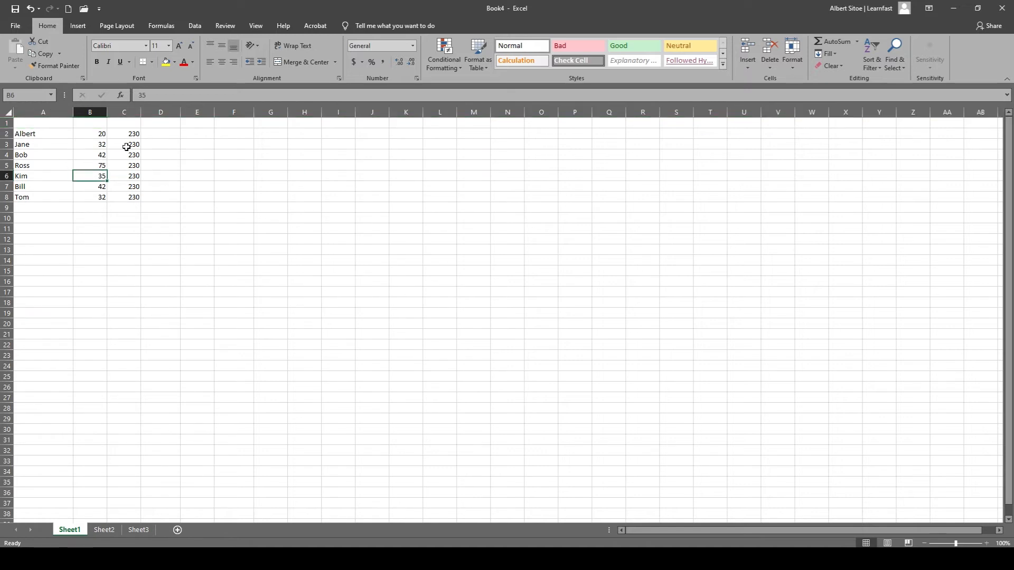
Insert a blank column before column B and undo the insertion.
right_click(98, 112)
left_click(138, 186)
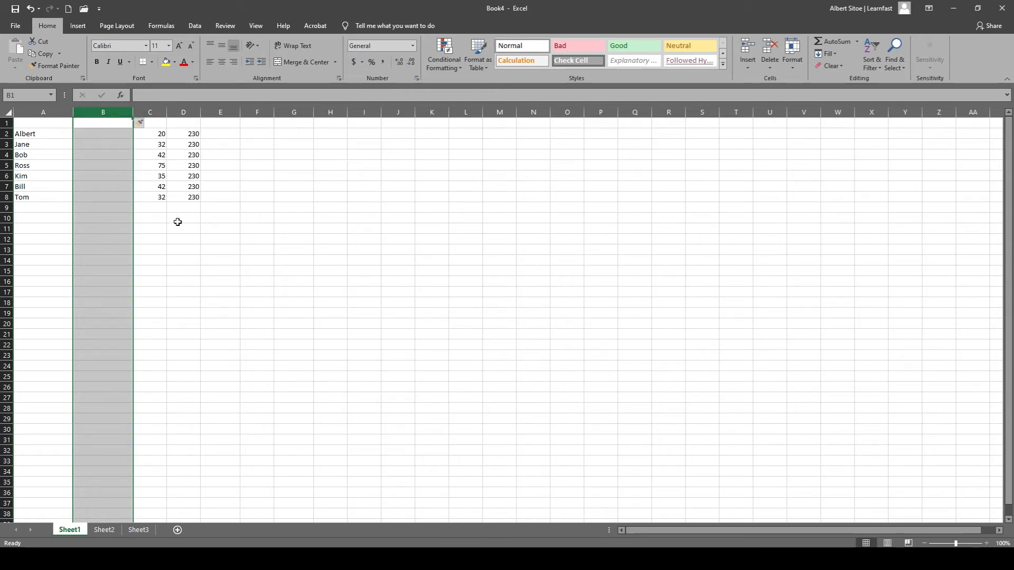
key("ctrl+z")
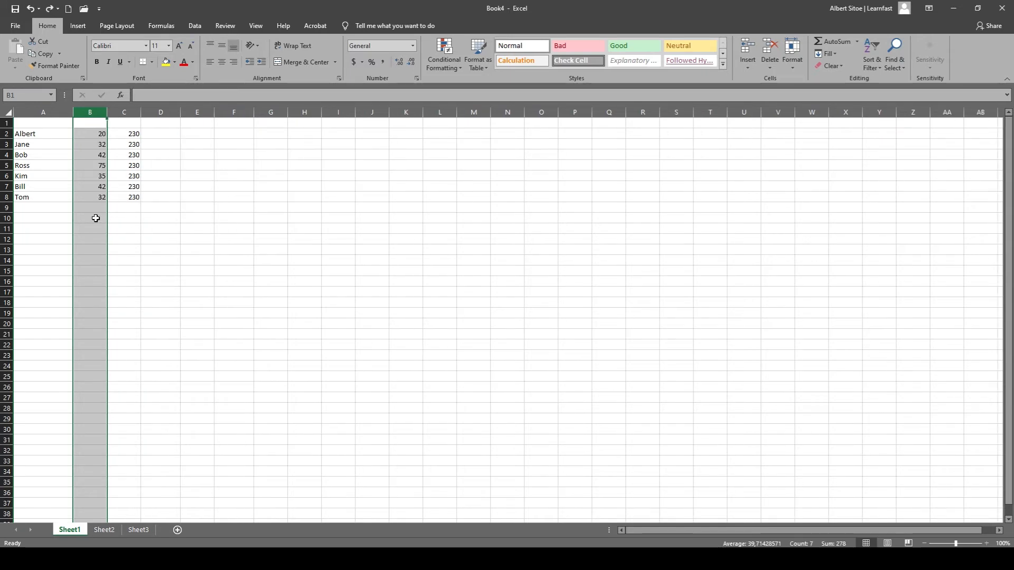
left_click(153, 237)
Enter the headers Name, N.O. and Cost in cells A1 through C1.
double_click(39, 123)
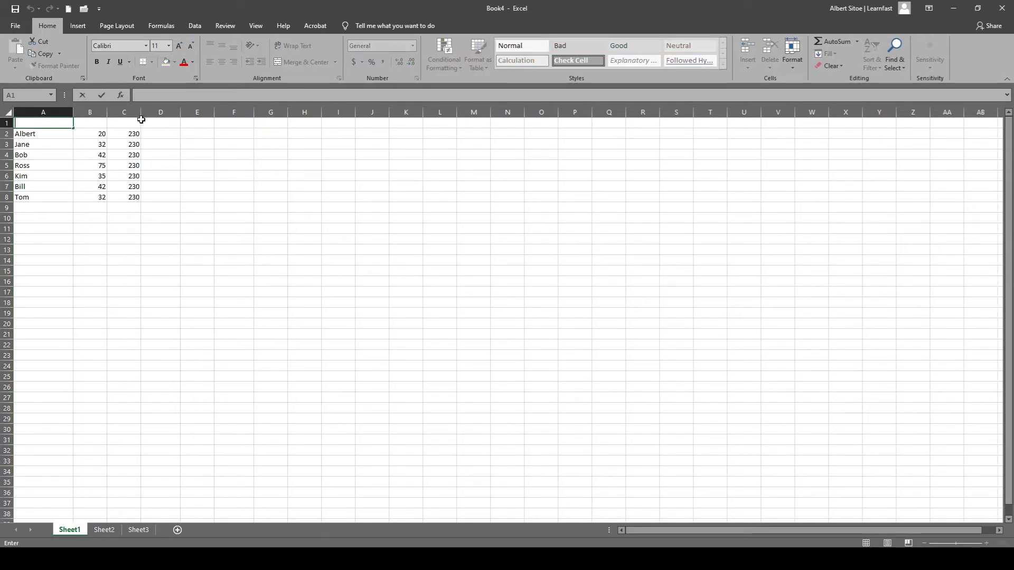
type("Name")
key("Tab")
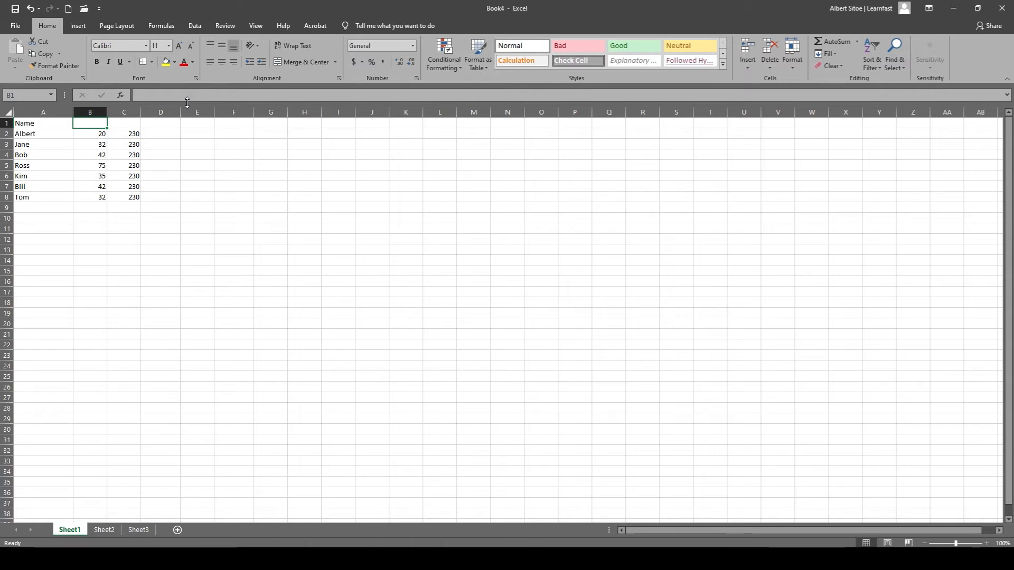
type("N.O.")
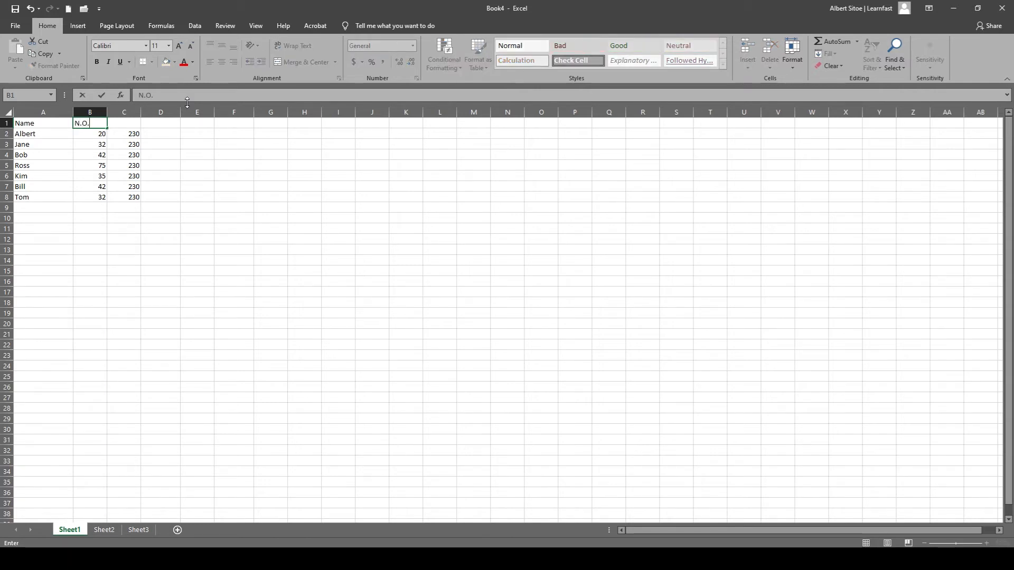
key("Tab")
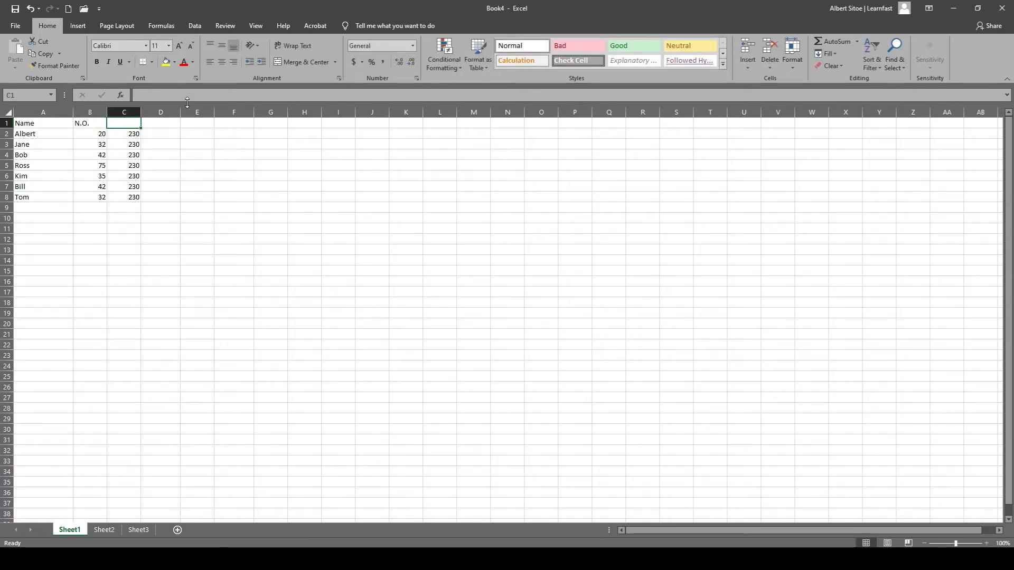
type("Cost")
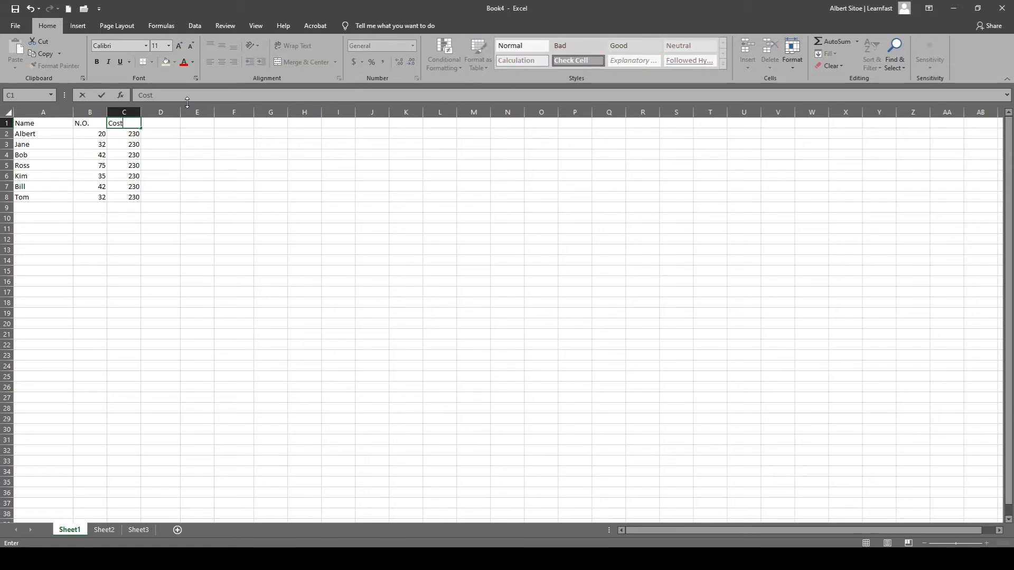
key("Tab")
Enter the header Total in cell D1 and correct its spelling.
type("T")
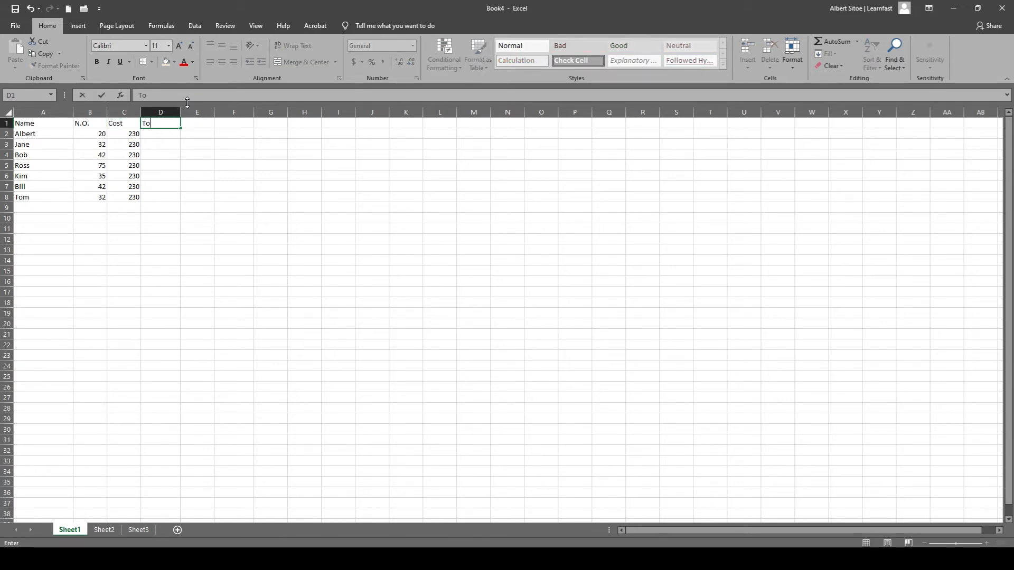
key("Return")
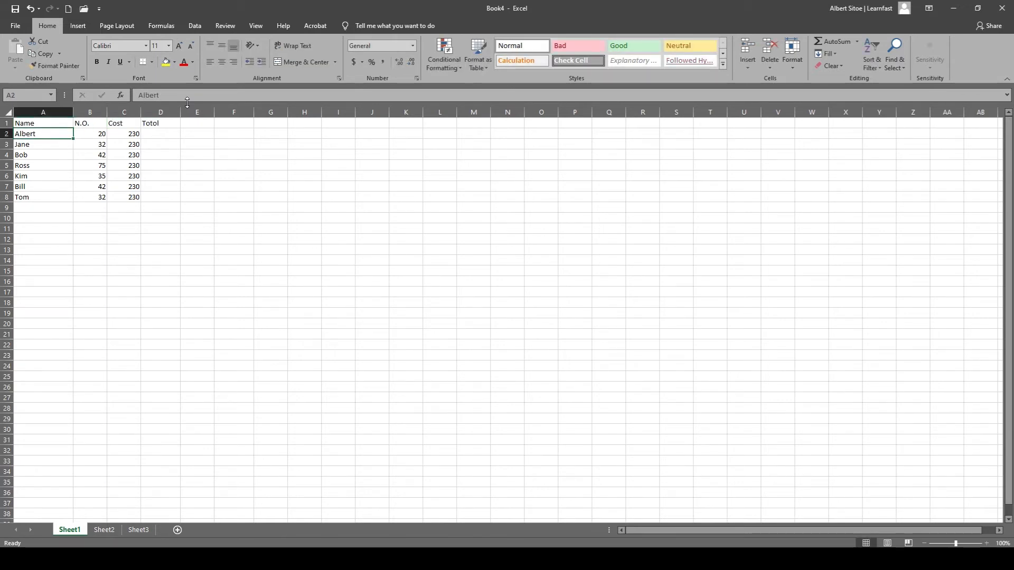
double_click(157, 123)
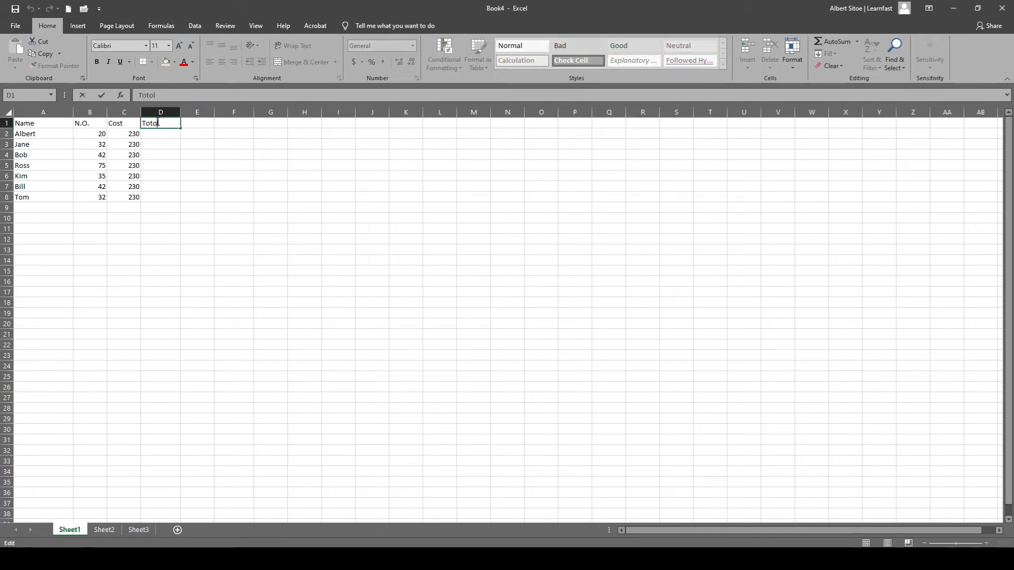
key("BackSpace")
key("BackSpace")
key("BackSpace")
key("BackSpace")
key("BackSpace")
type("Total")
key("Return")
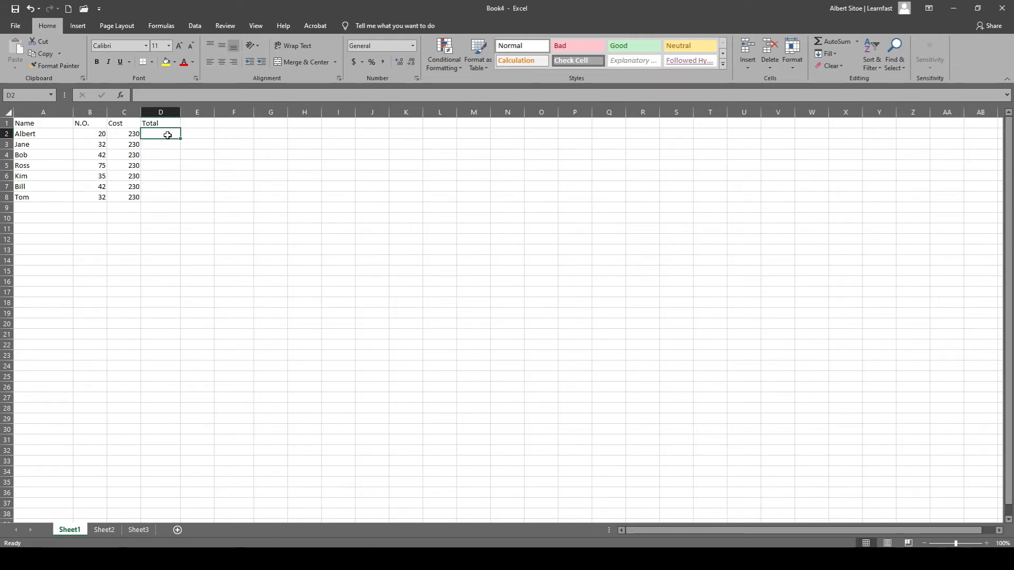
Enter the formula =B2*C2 in cell D2 to multiply the first row's number by its cost.
left_click(131, 134)
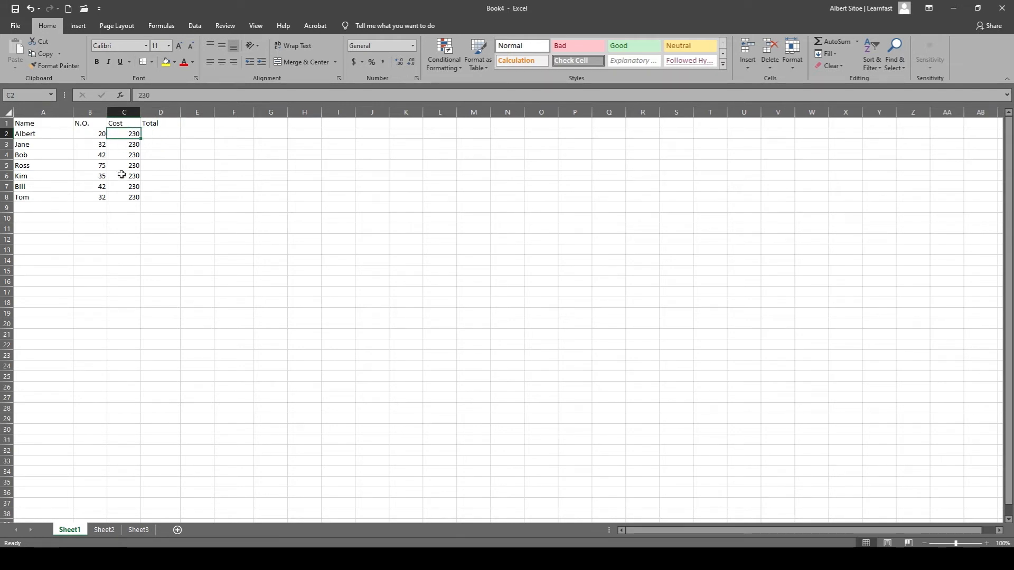
left_click(100, 134)
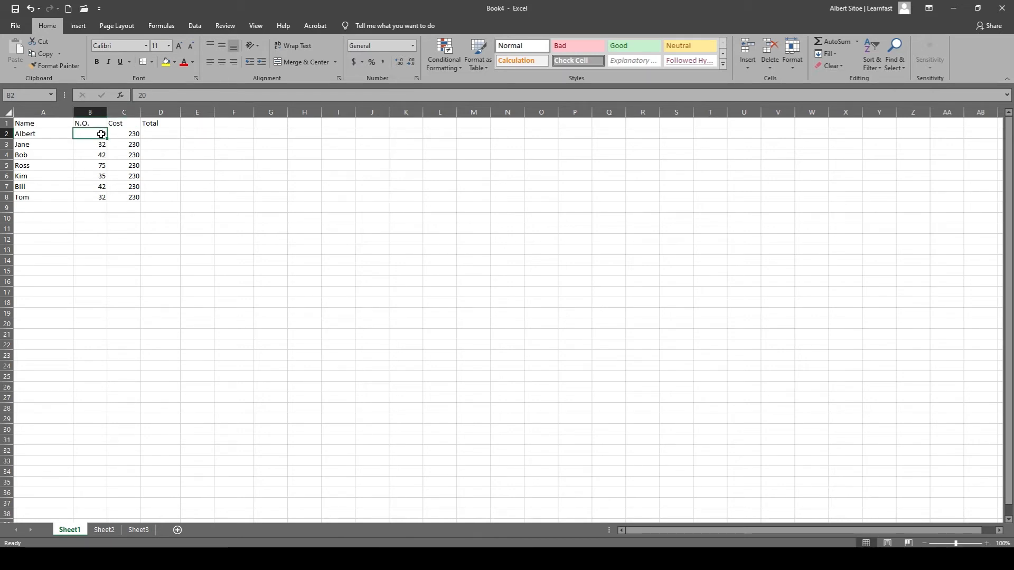
left_click(151, 133)
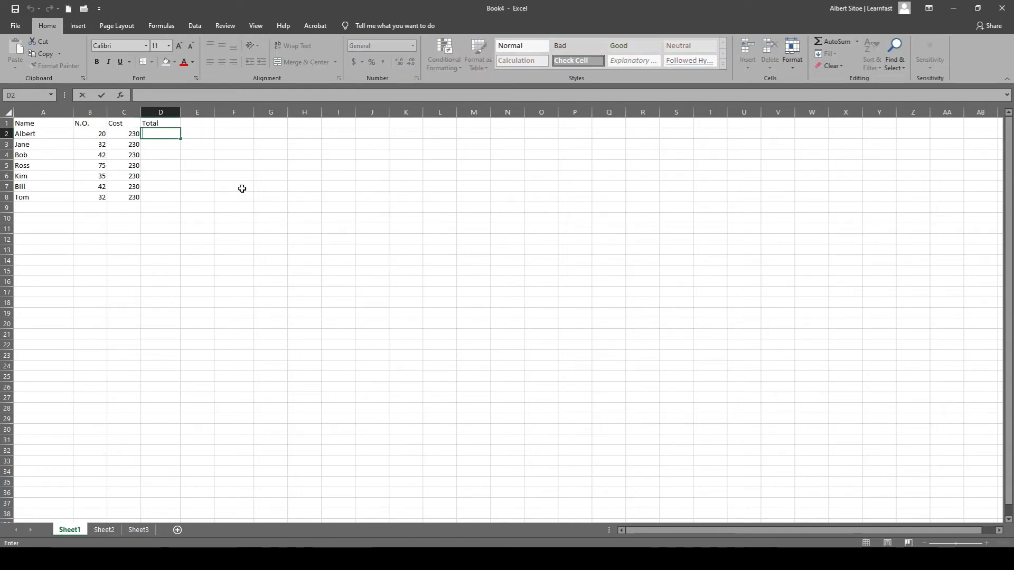
type("=")
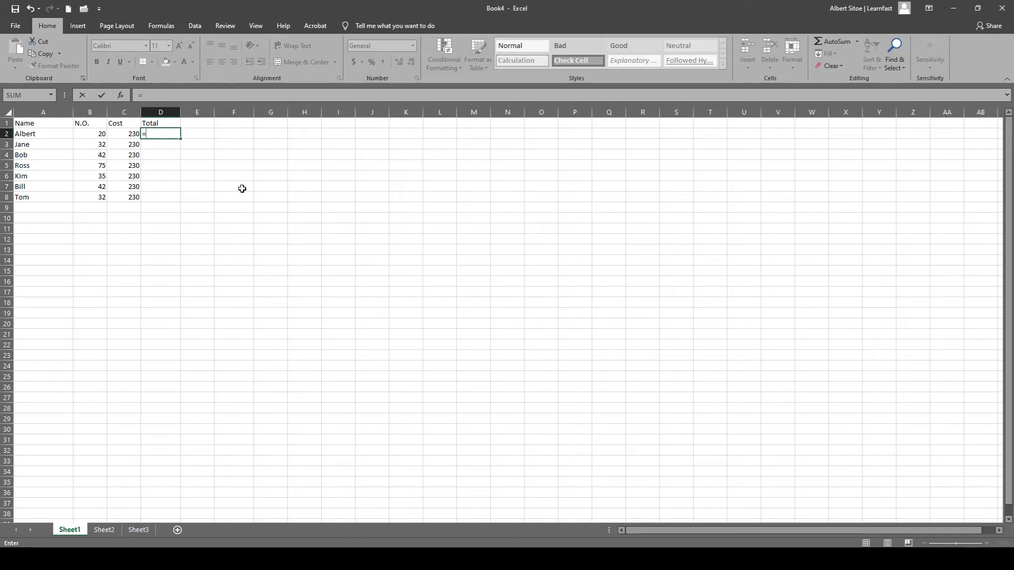
left_click(90, 134)
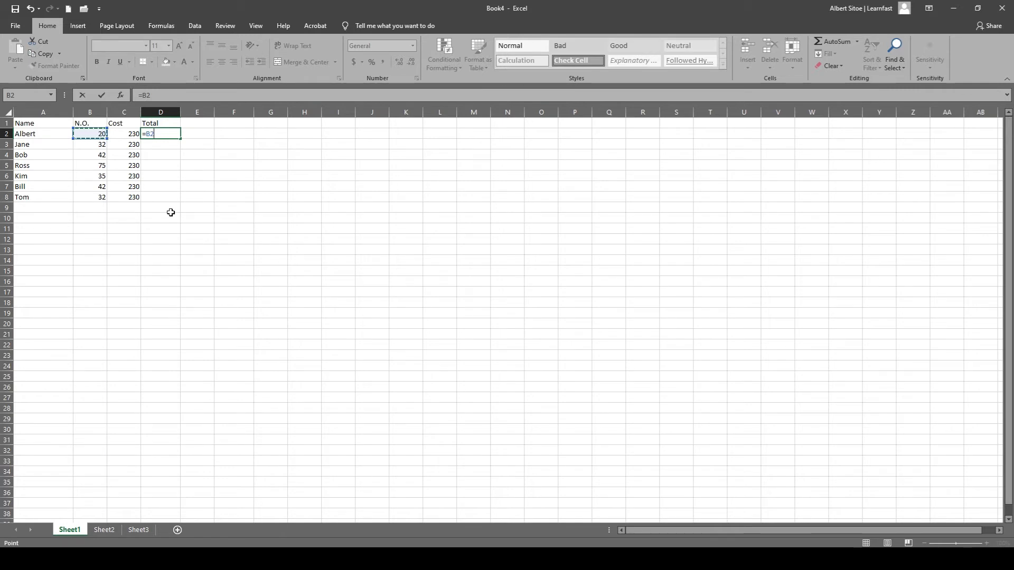
type("*")
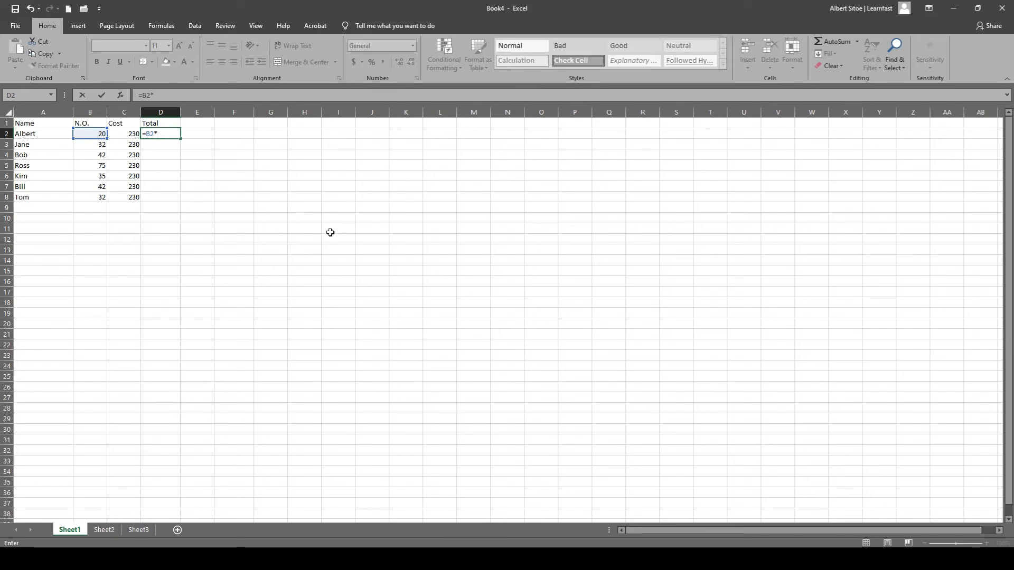
left_click(131, 134)
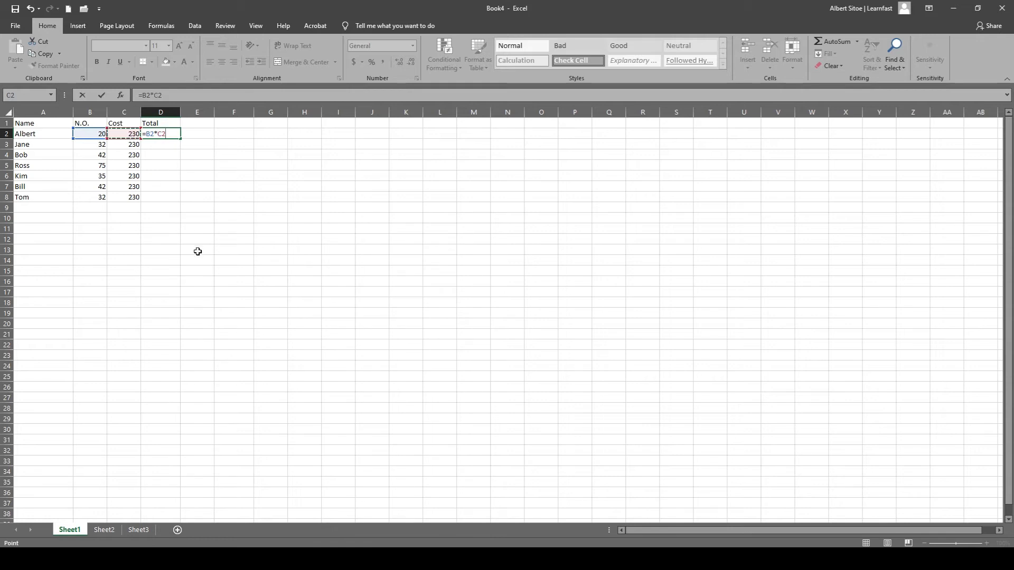
key("Return")
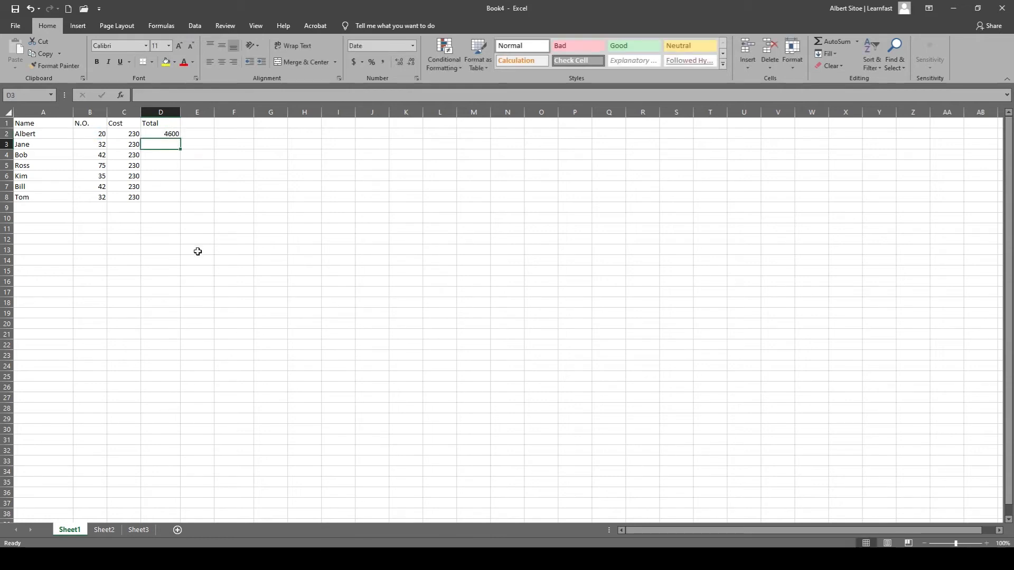
Fill the Total formula from D2 down through D8.
left_click(173, 134)
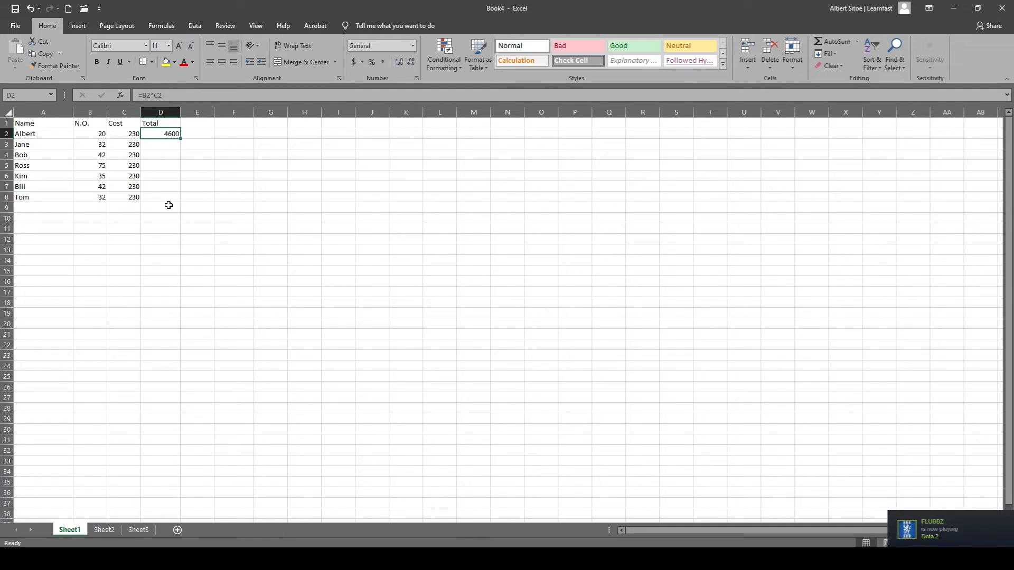
left_click_drag(181, 139, 177, 150)
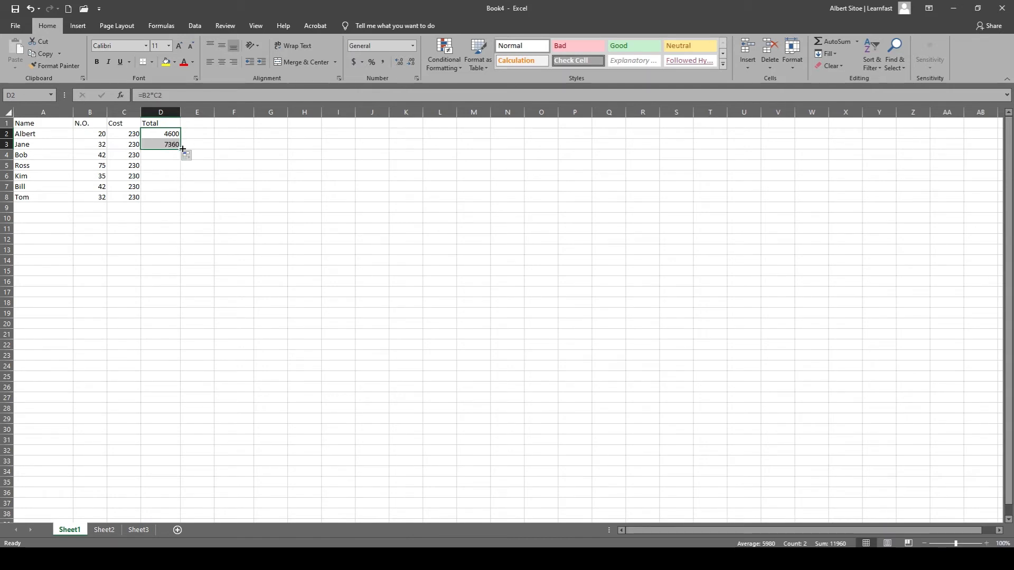
left_click_drag(182, 149, 178, 201)
left_click(151, 216)
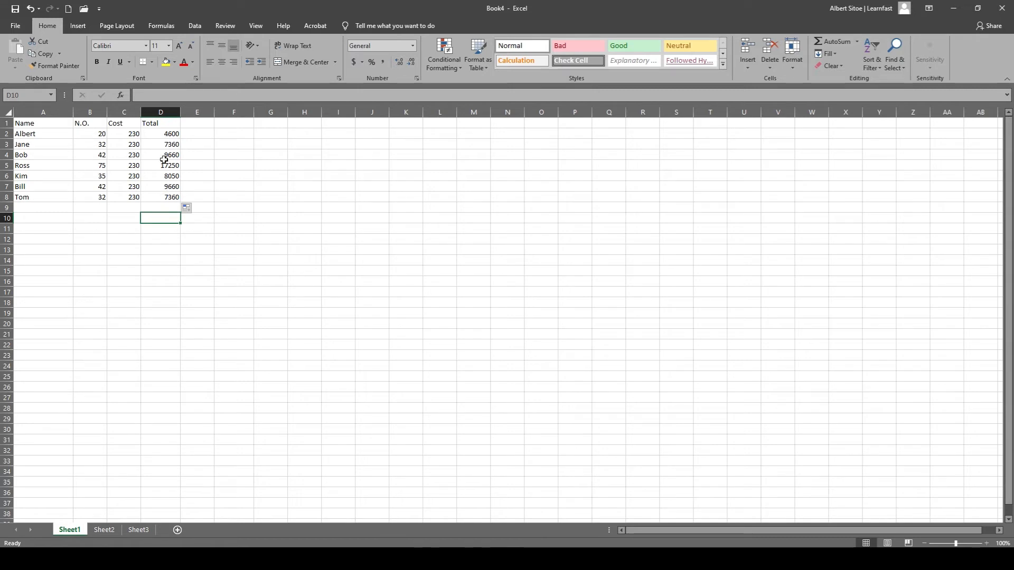
left_click(167, 133)
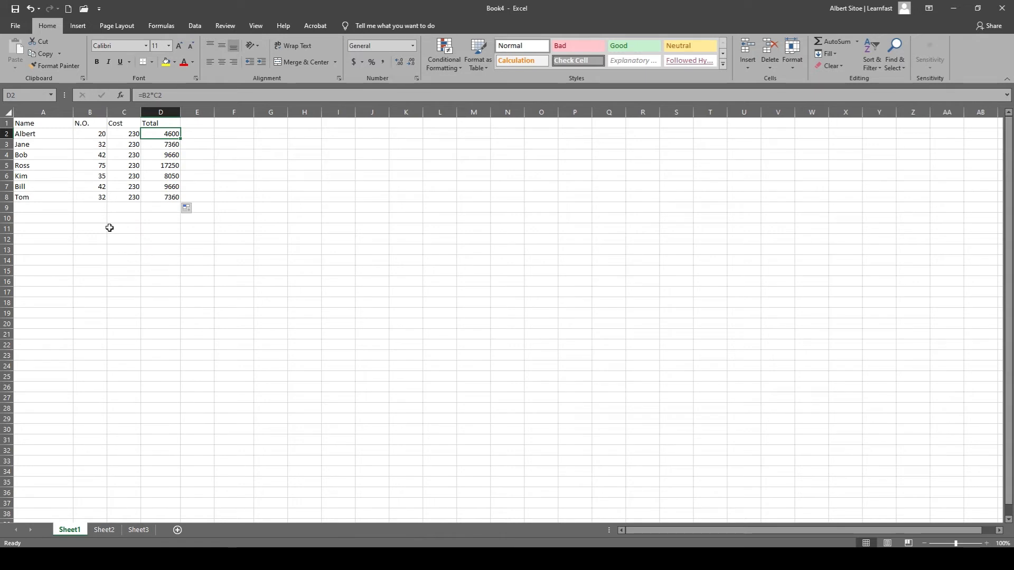
Enter the label Total Sales in cell A10 and begin a formula in cell B10 beside it.
double_click(47, 218)
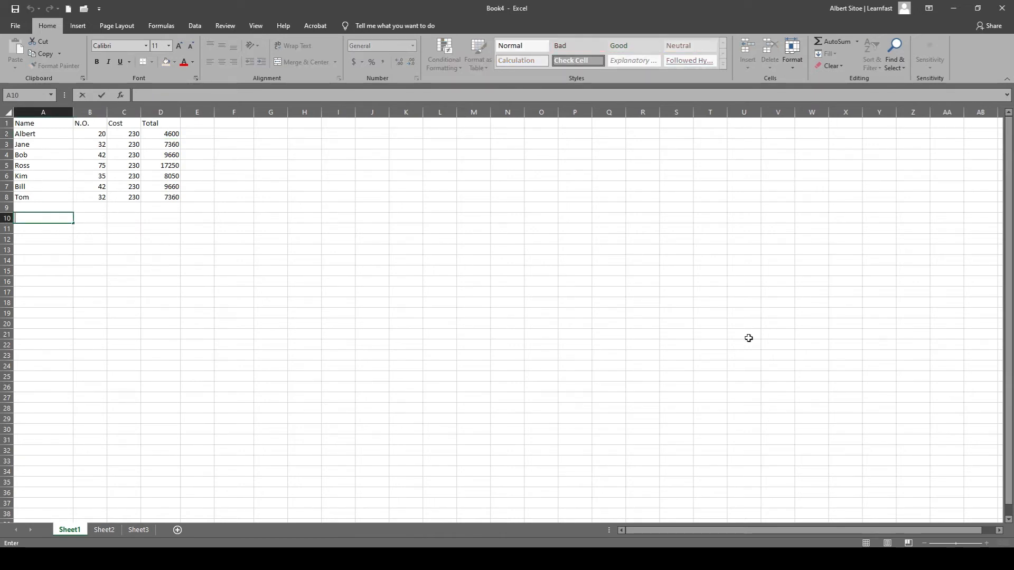
type("Total Sales")
key("Return")
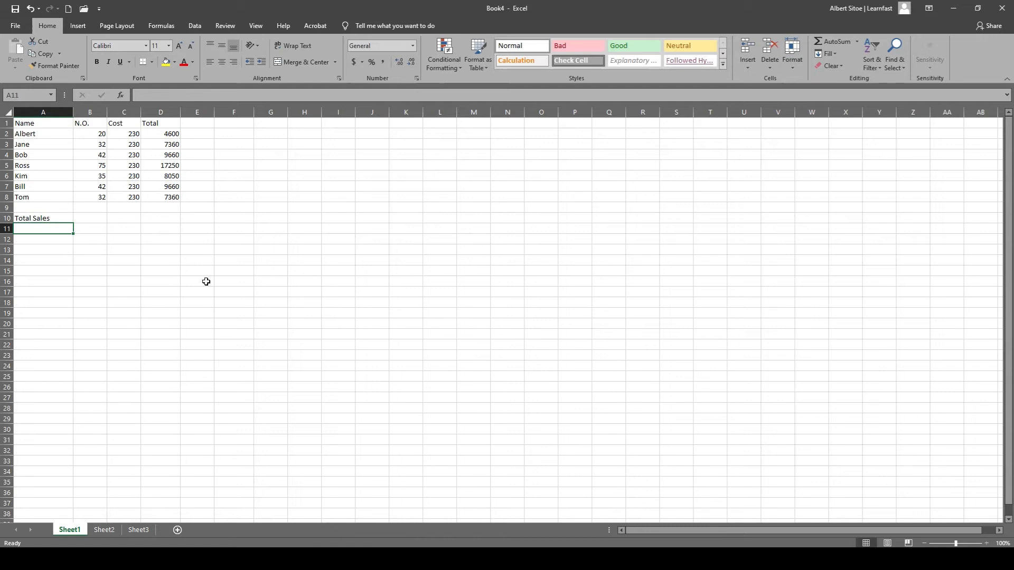
double_click(97, 218)
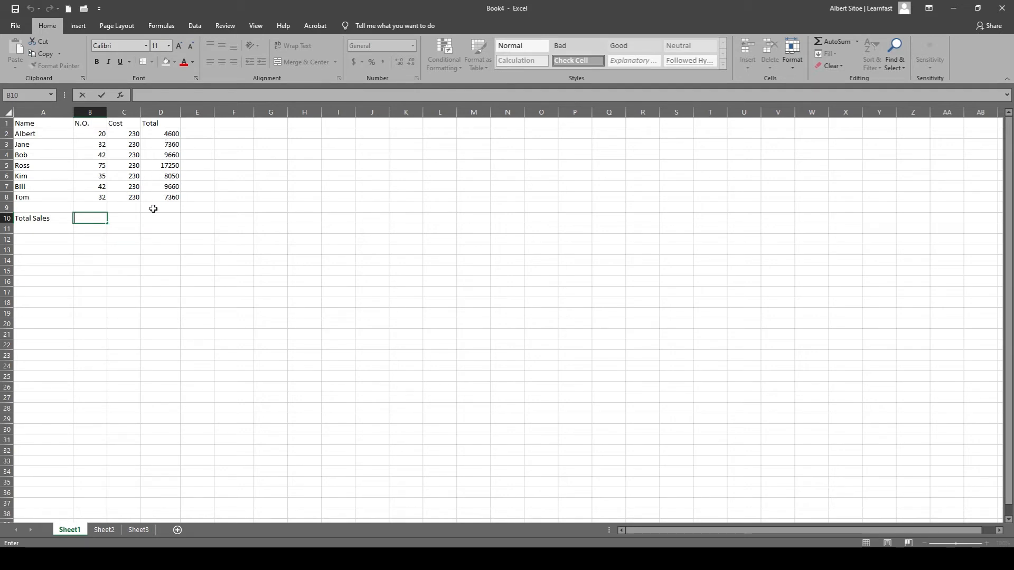
type("=")
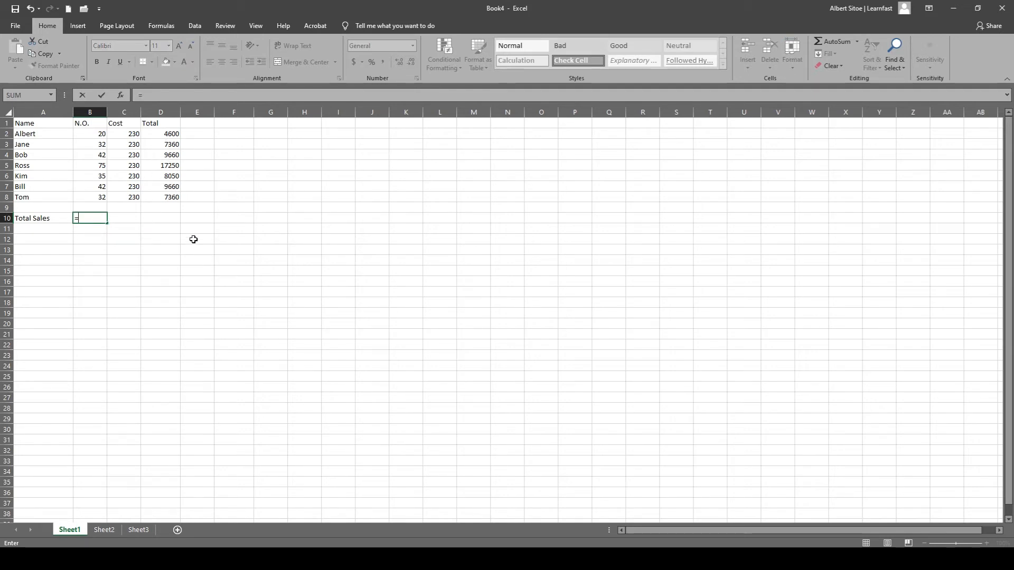
left_click(170, 135)
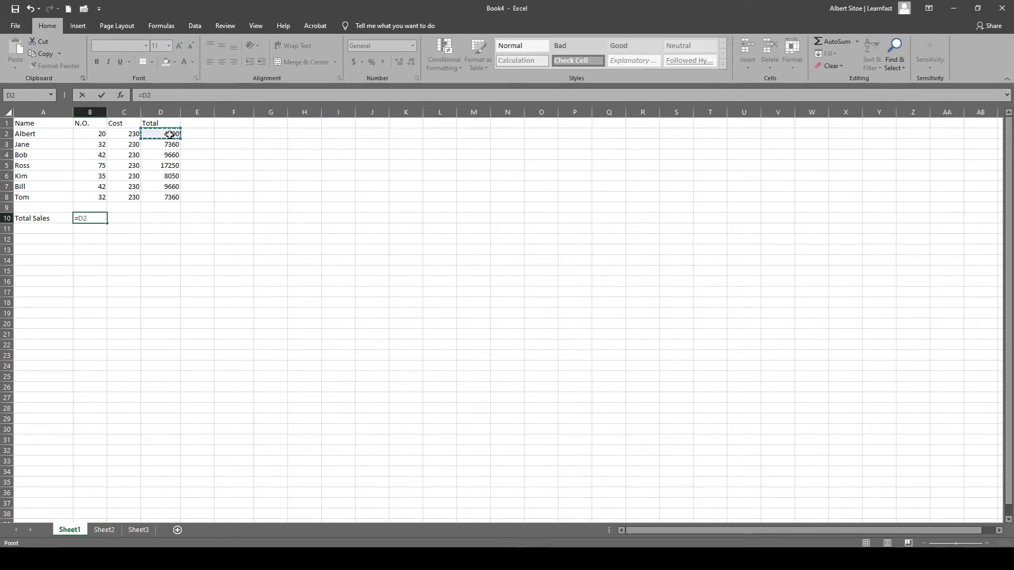
type("+")
left_click(173, 147)
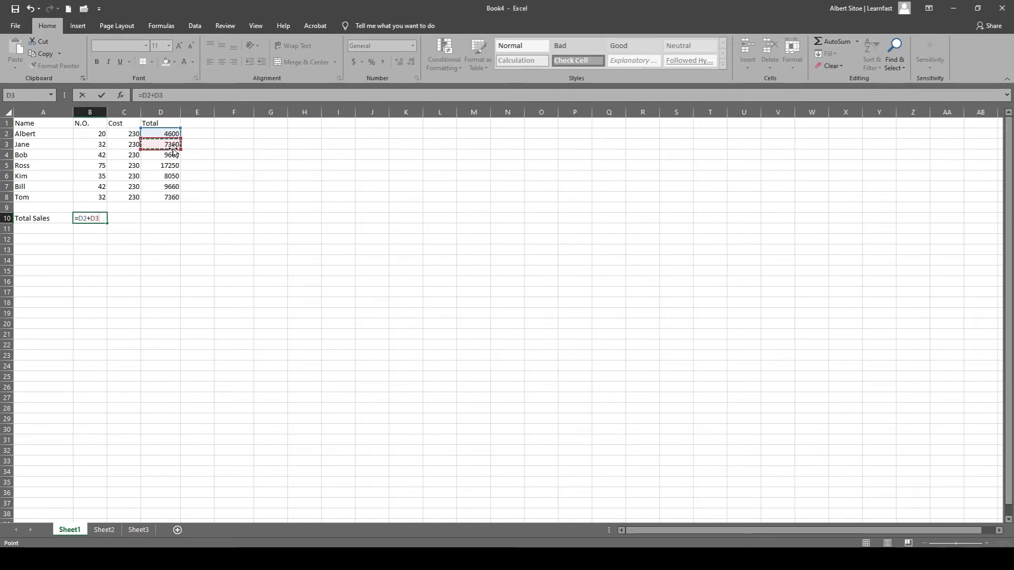
type("+")
left_click(168, 156)
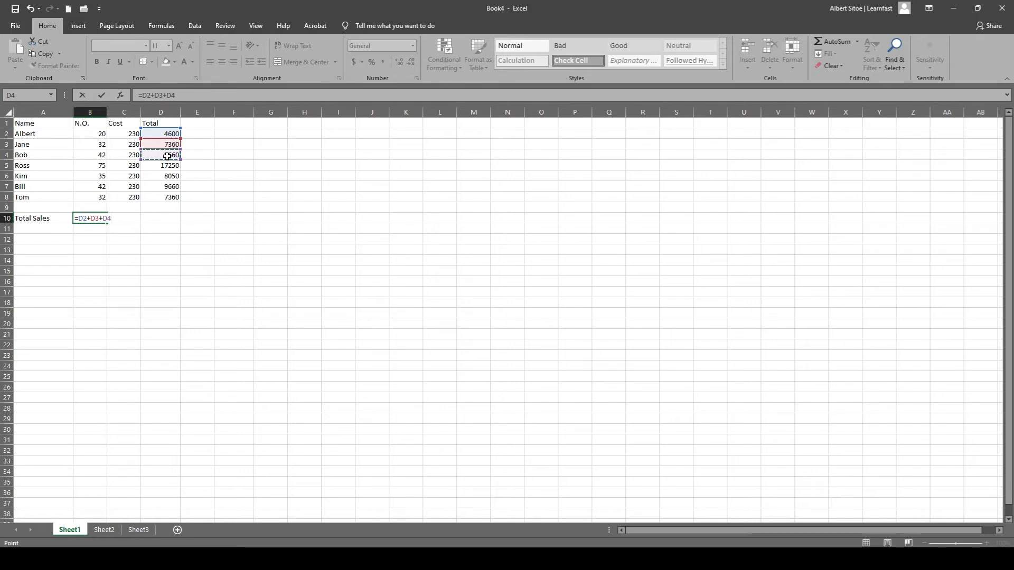
type("+")
key("BackSpace")
key("BackSpace")
key("BackSpace")
key("BackSpace")
key("BackSpace")
key("BackSpace")
key("BackSpace")
key("BackSpace")
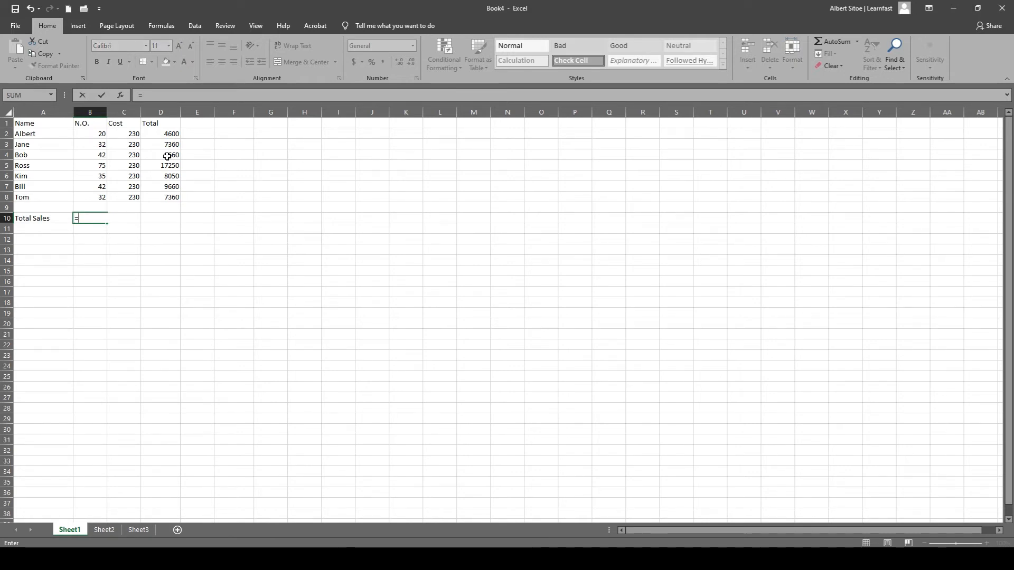
Complete the formula in cell B10 as =SUM(D2:D8) to add up the Total column.
type("sum")
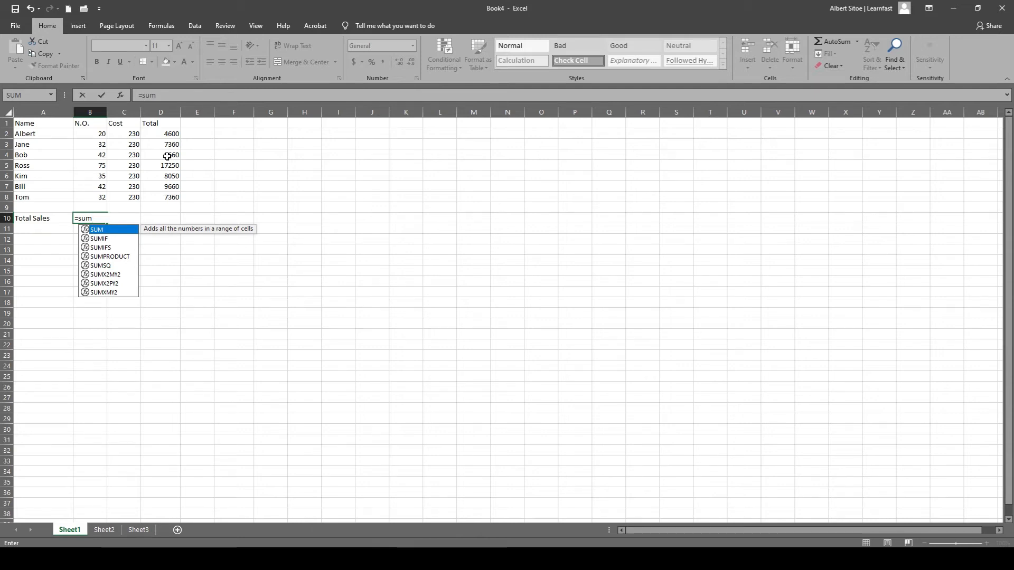
type("(")
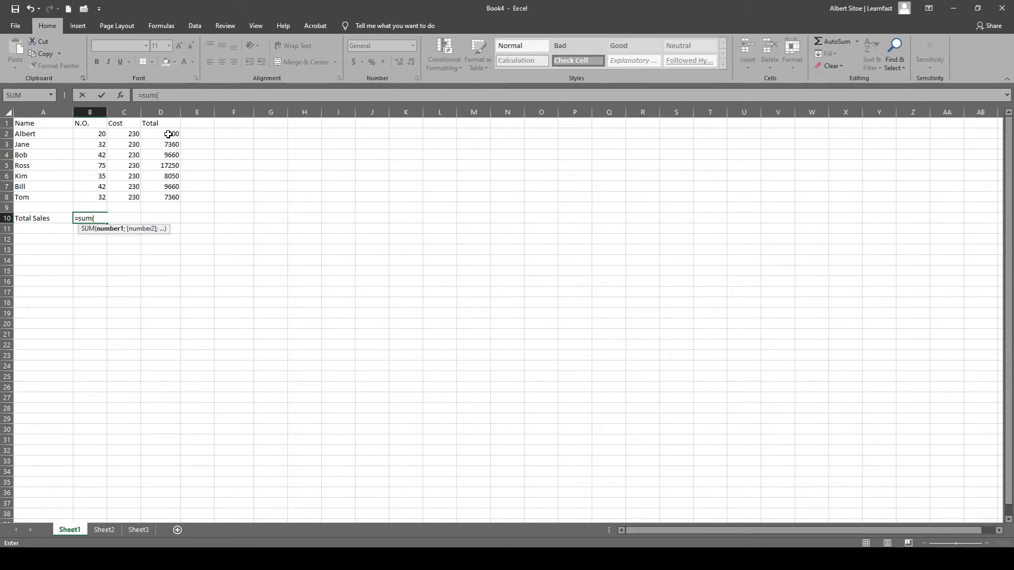
left_click_drag(168, 134, 171, 201)
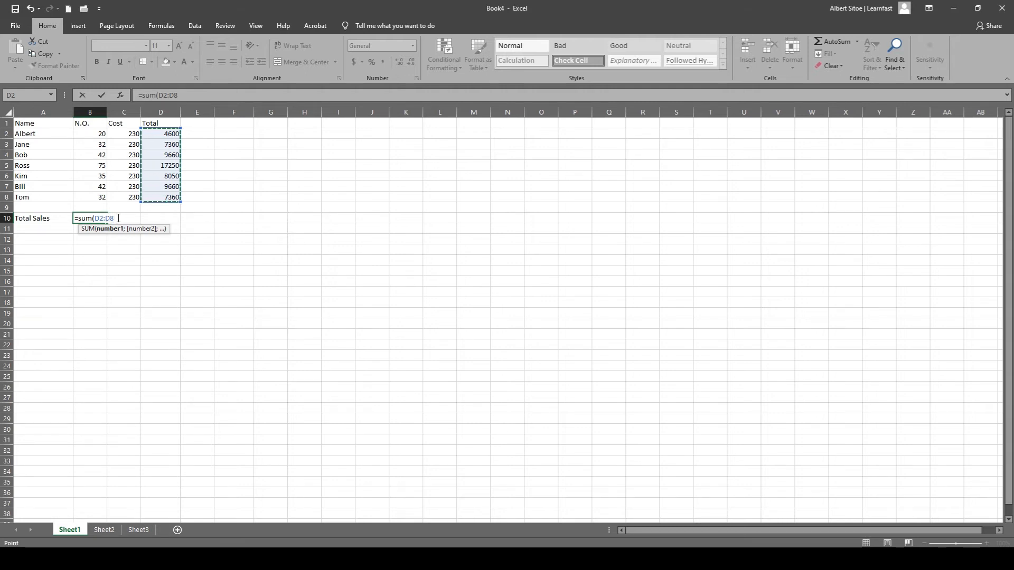
type(")")
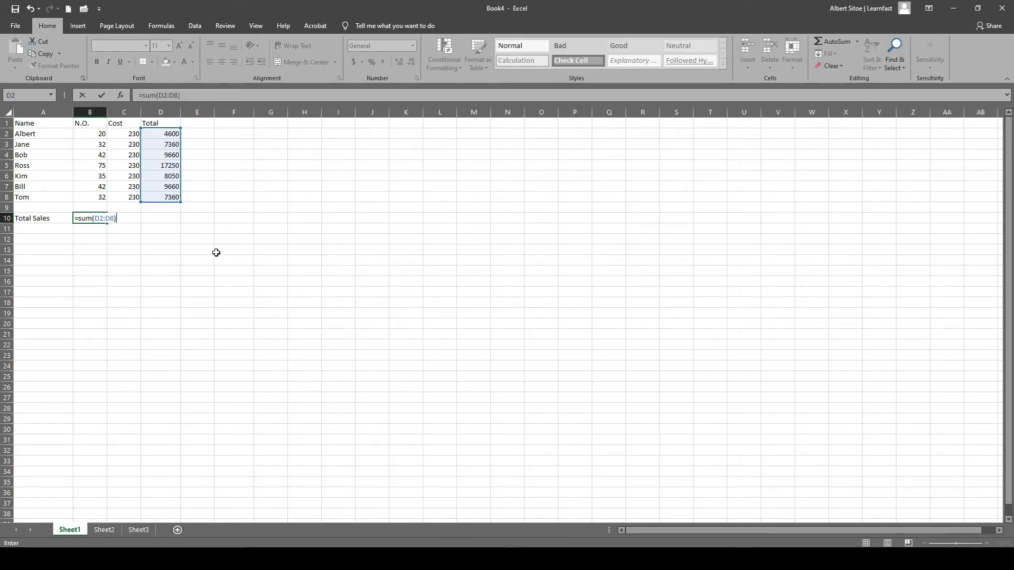
key("Return")
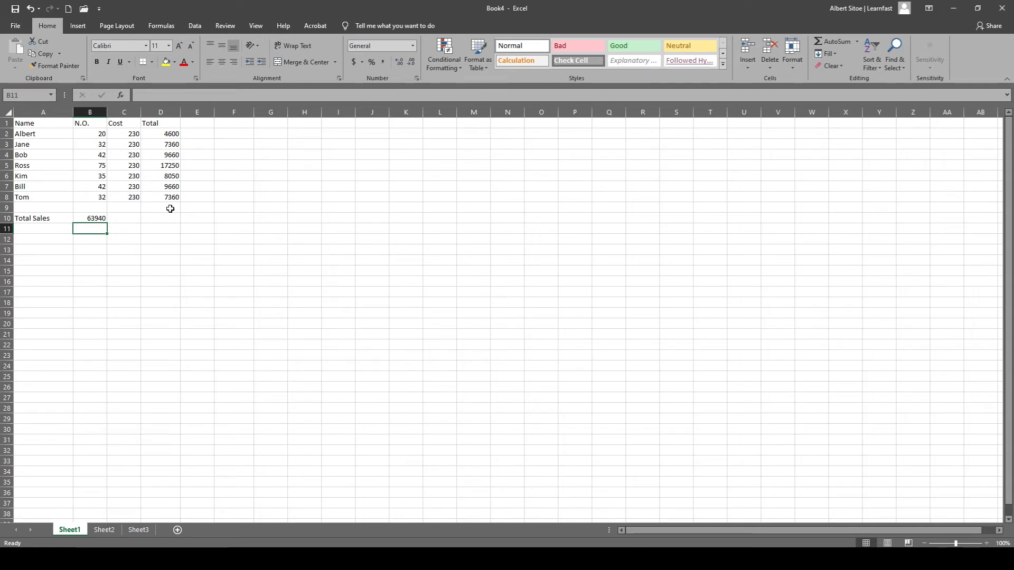
left_click(91, 220)
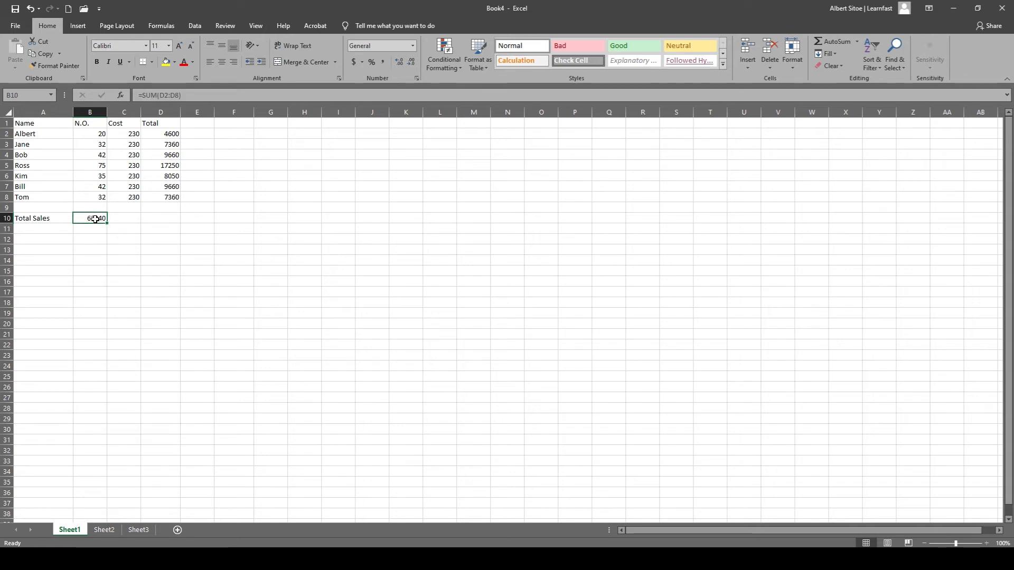
Set the number in cell B2 to 100 and check the Total Sales result in cell B10.
double_click(102, 132)
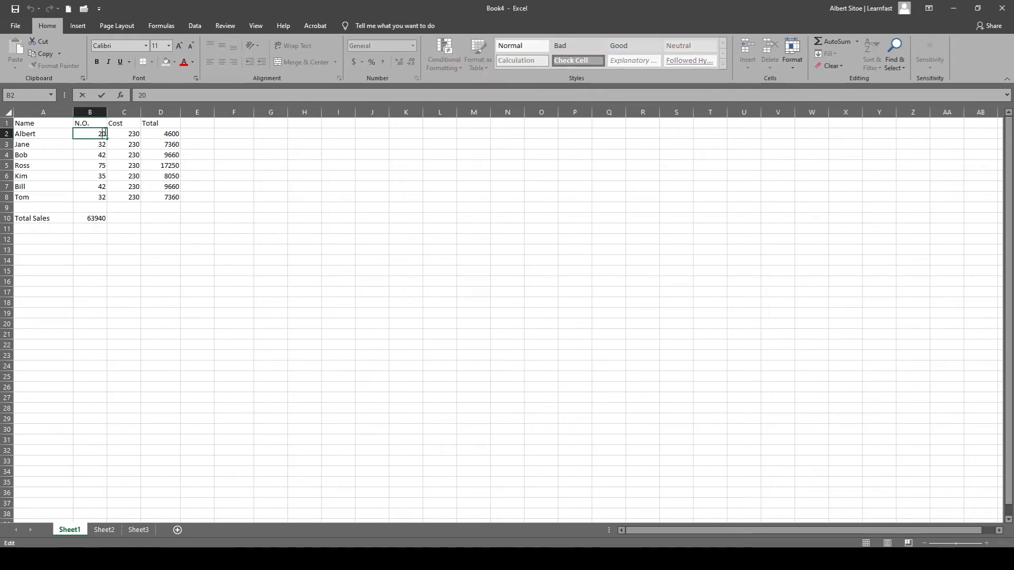
double_click(103, 133)
type("100")
key("Return")
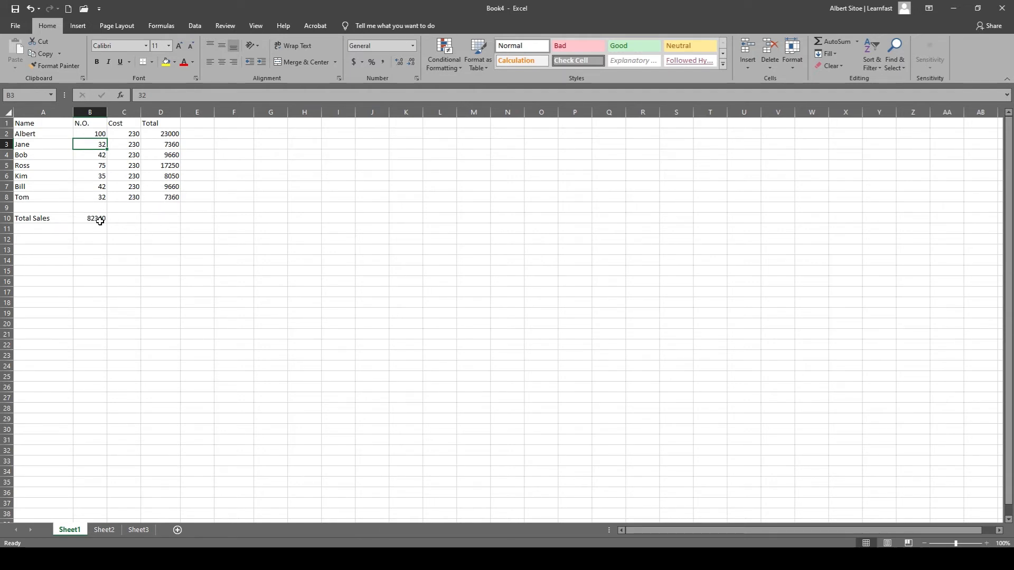
key("ctrl+Down")
key("ctrl+Down")
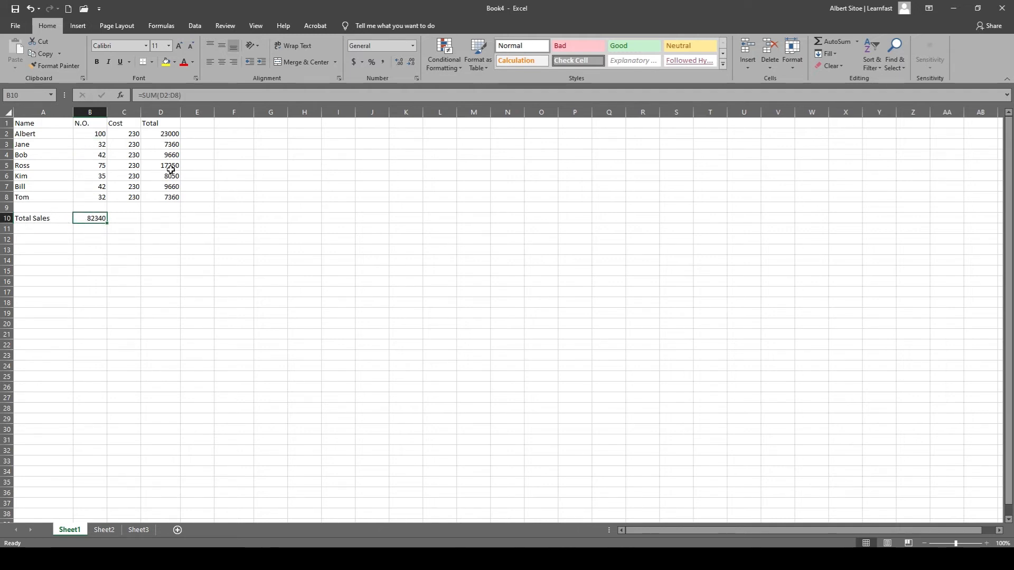
Set the number in cell B2 back to 20.
left_click(122, 134)
double_click(103, 134)
double_click(104, 135)
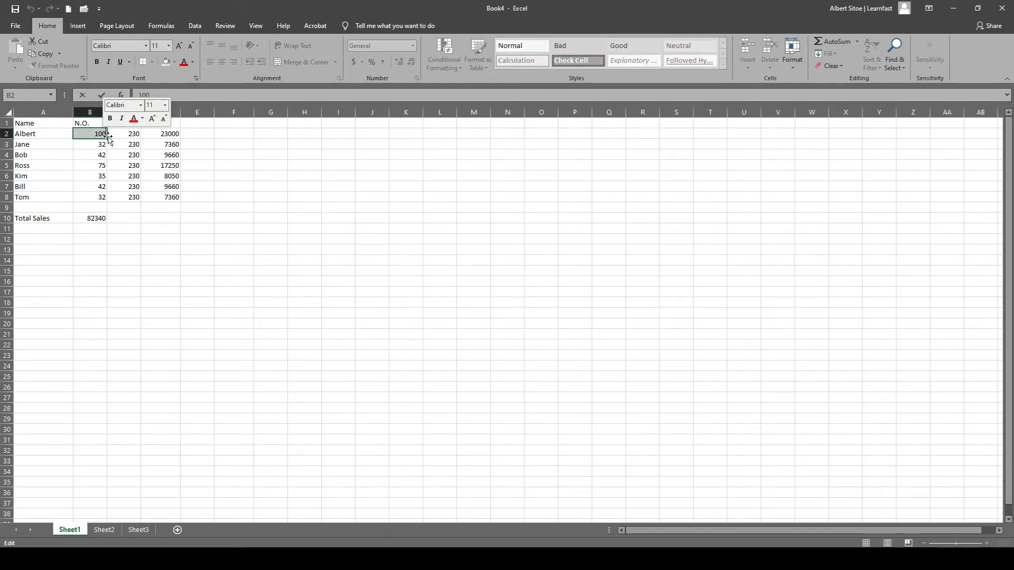
type("20")
key("Return")
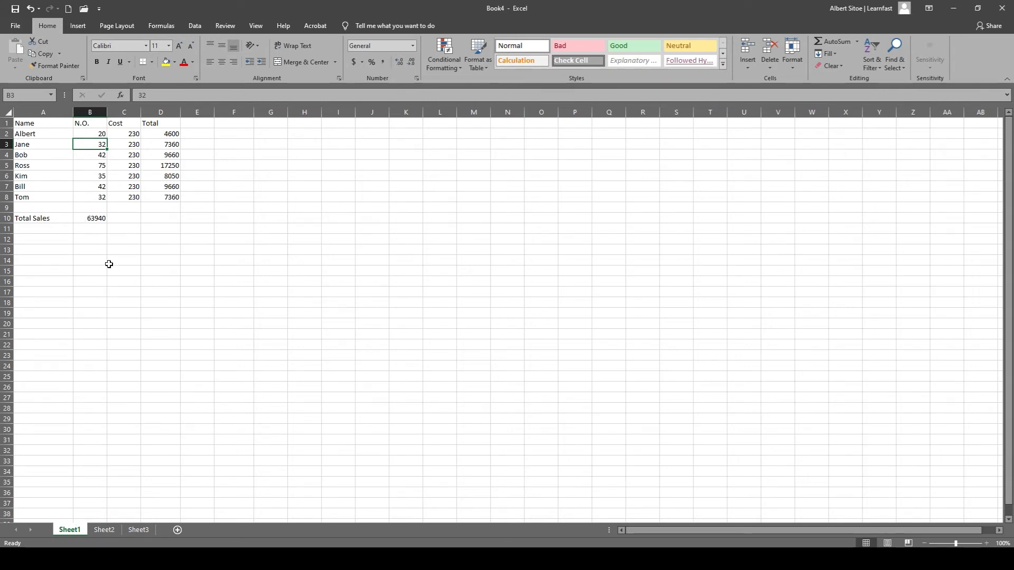
left_click(298, 325)
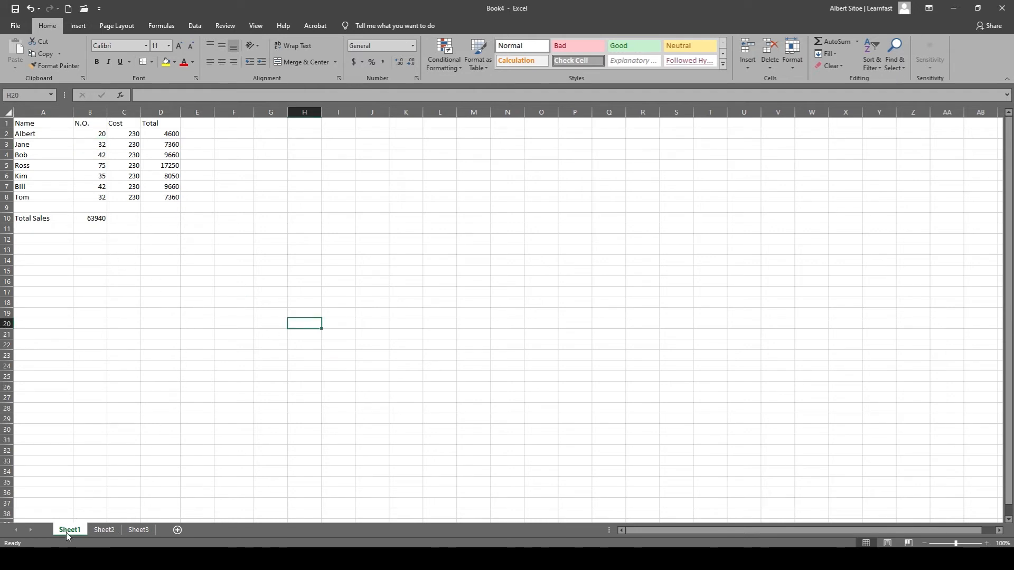
Delete the worksheets Sheet2 and Sheet3 and add a new blank worksheet.
left_click(102, 529)
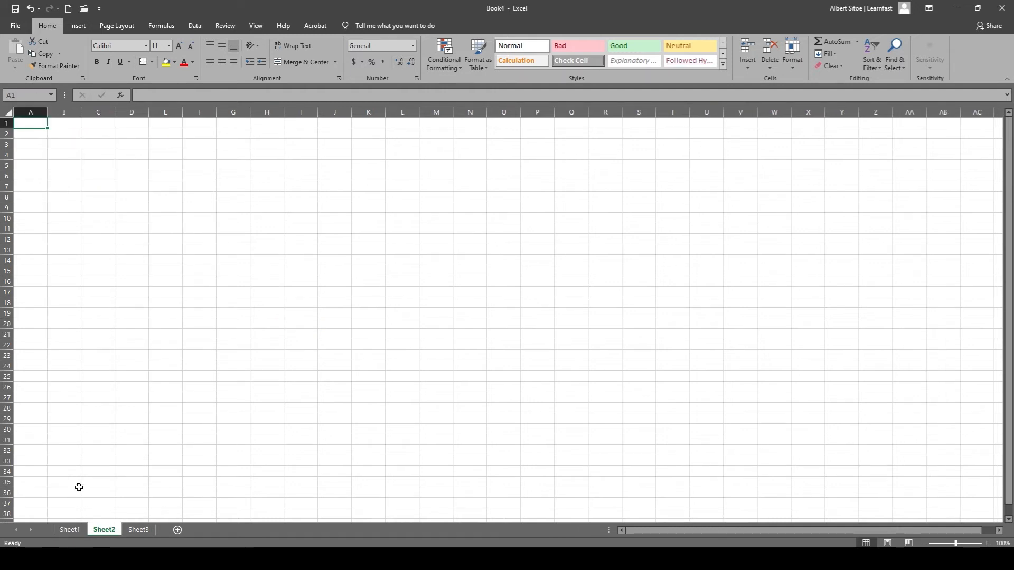
right_click(116, 529)
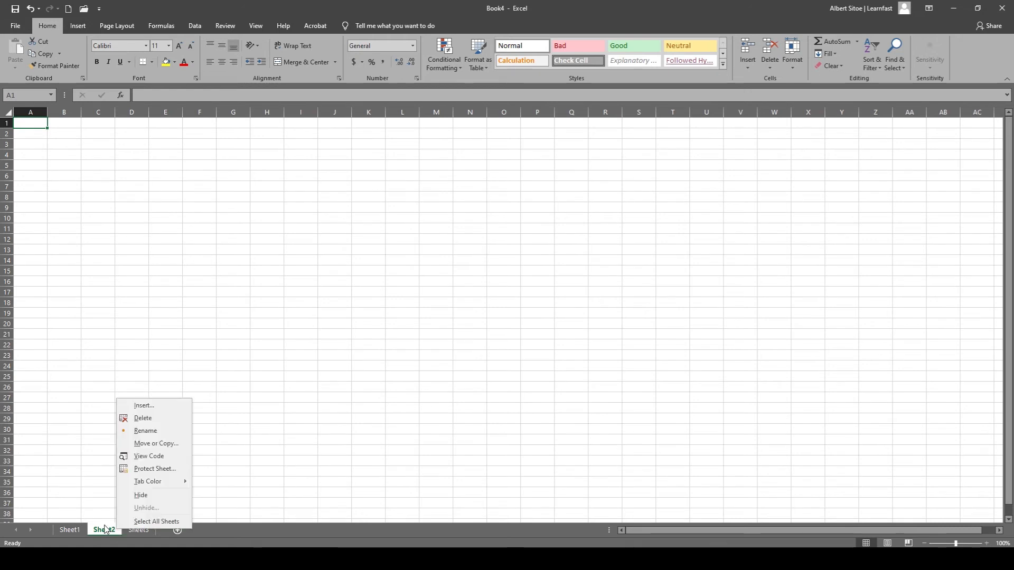
left_click(139, 418)
right_click(107, 530)
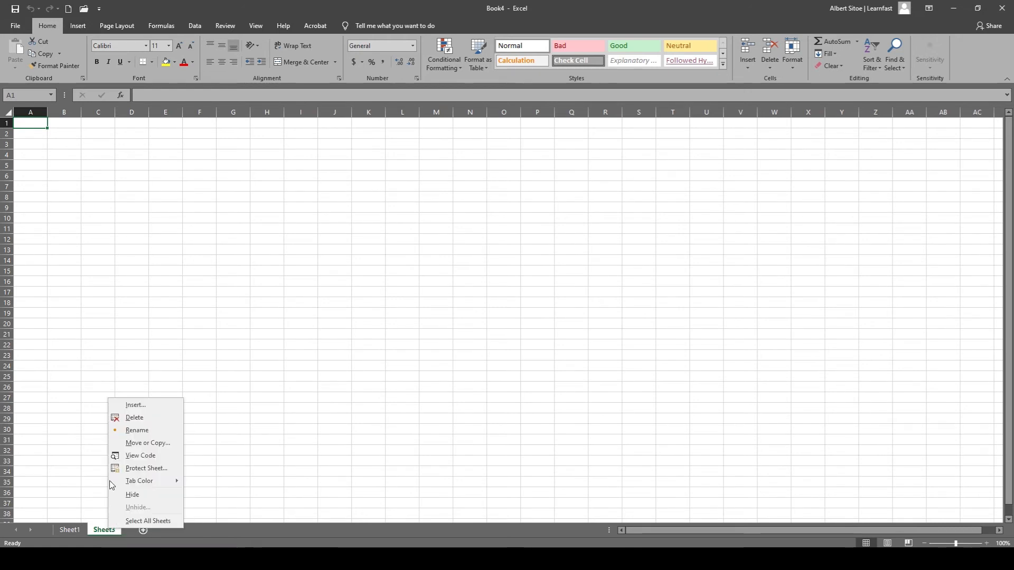
left_click(128, 419)
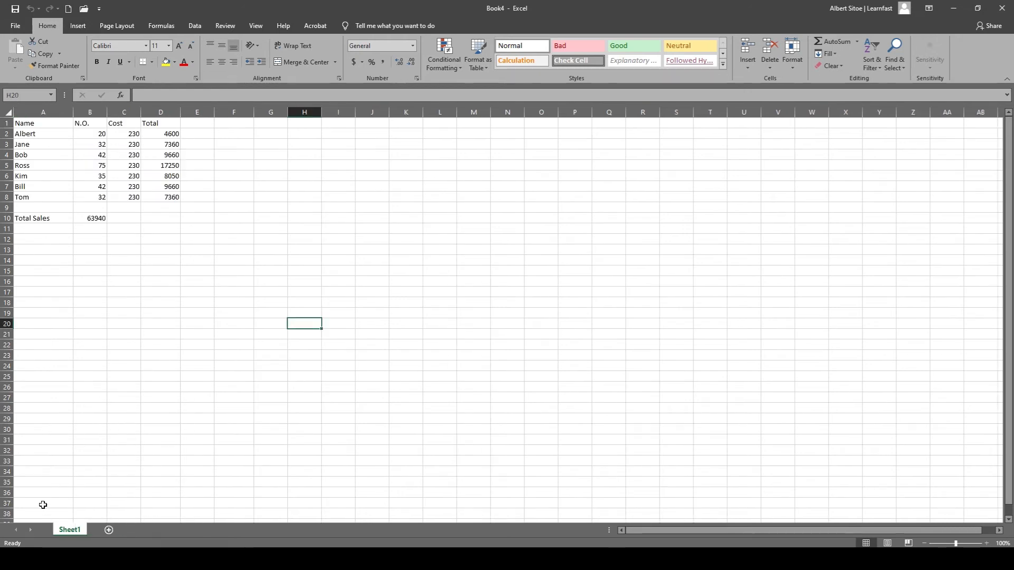
left_click(110, 530)
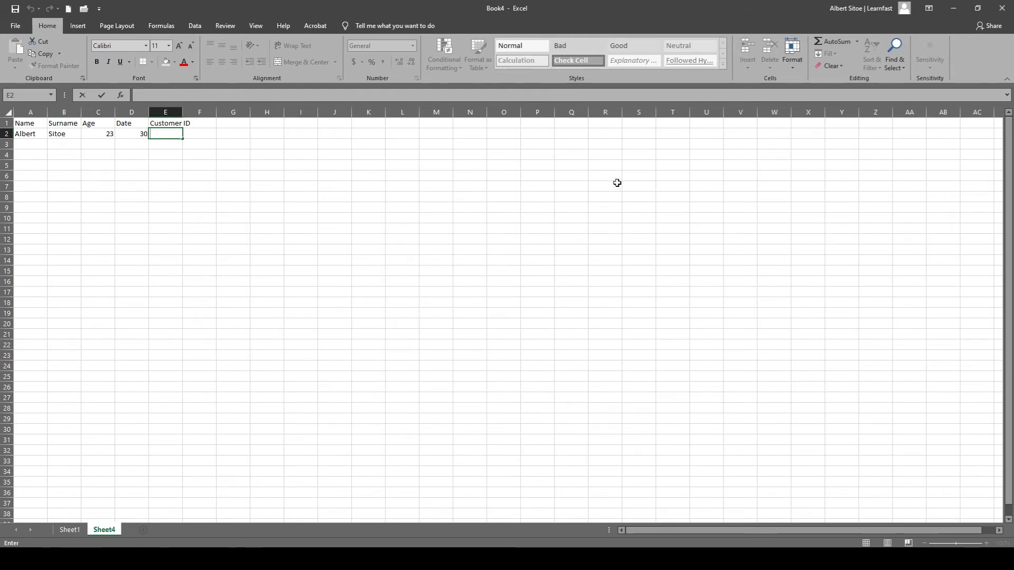
Begin a CONCATENATE formula in cell E2 under the Customer ID header.
type("=con")
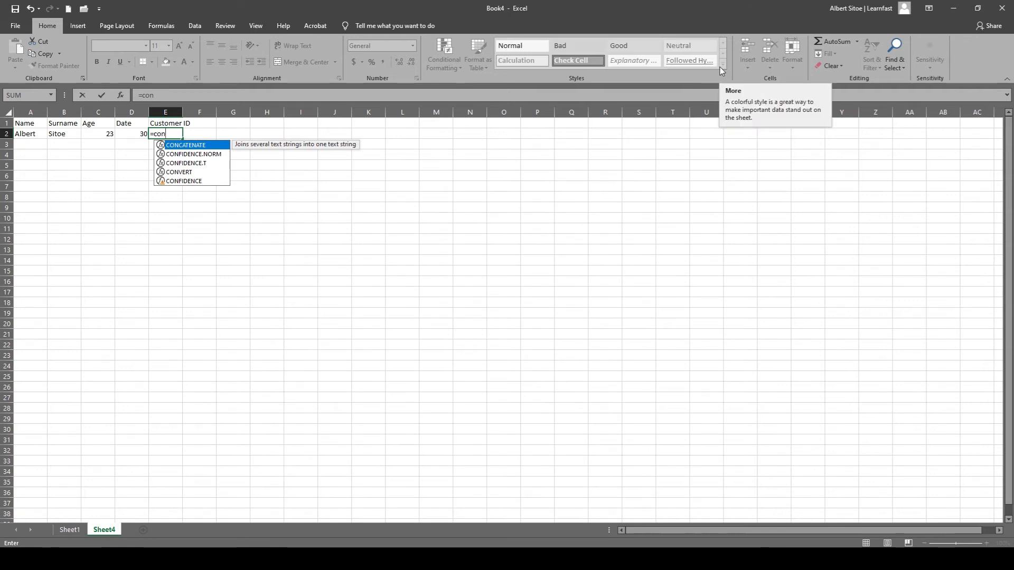
key("ctrl+Return")
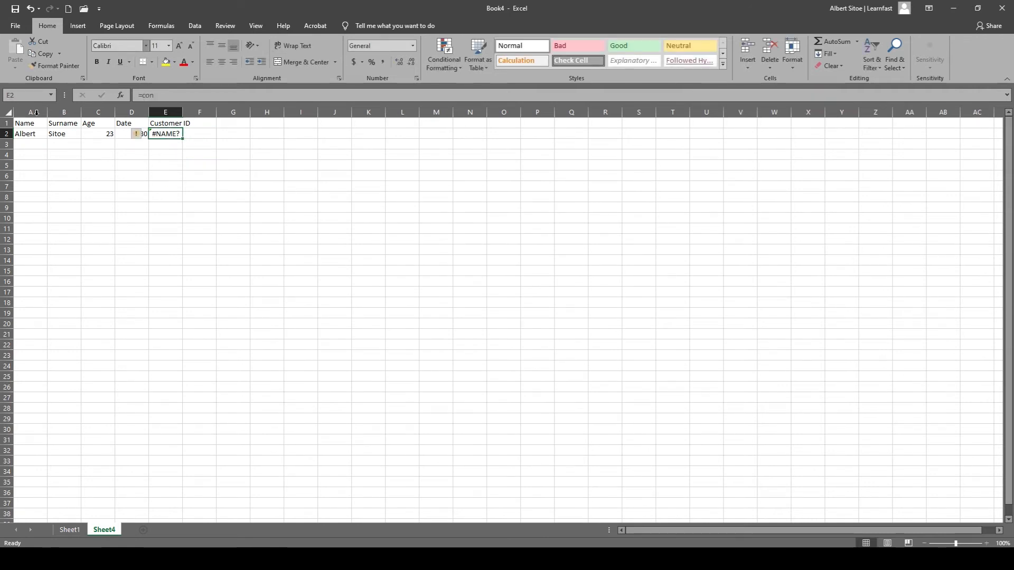
double_click(160, 132)
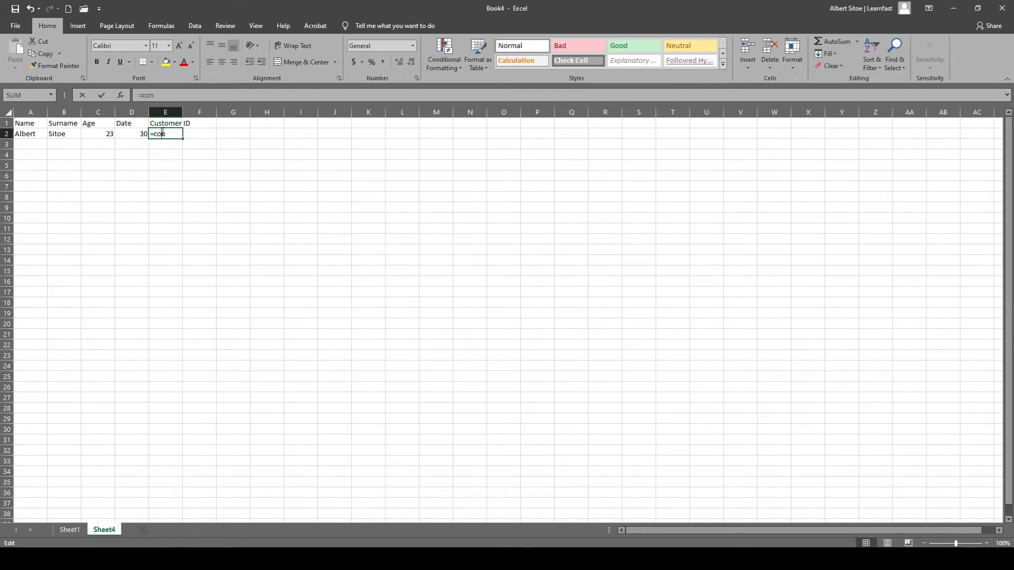
type("c")
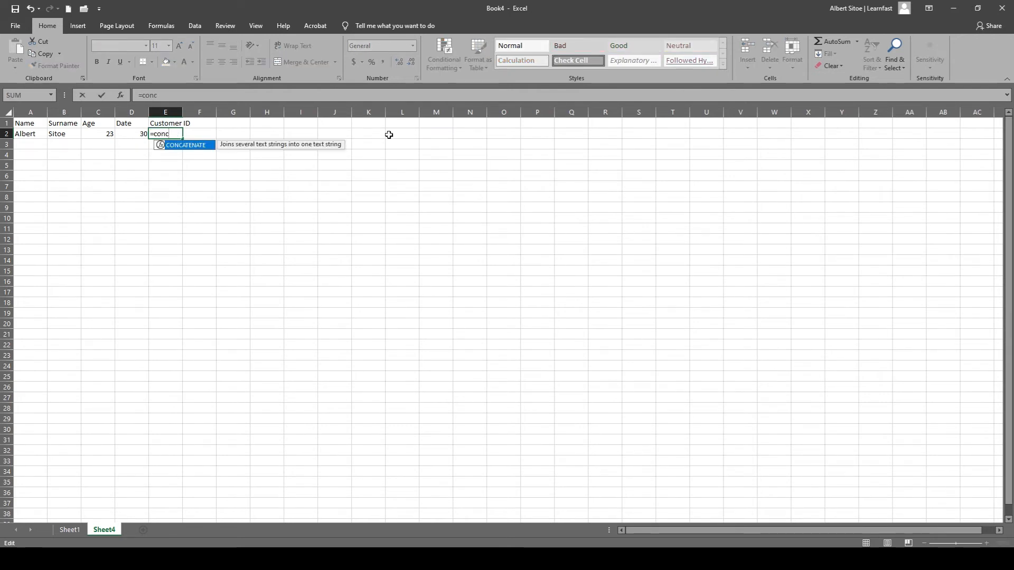
double_click(191, 146)
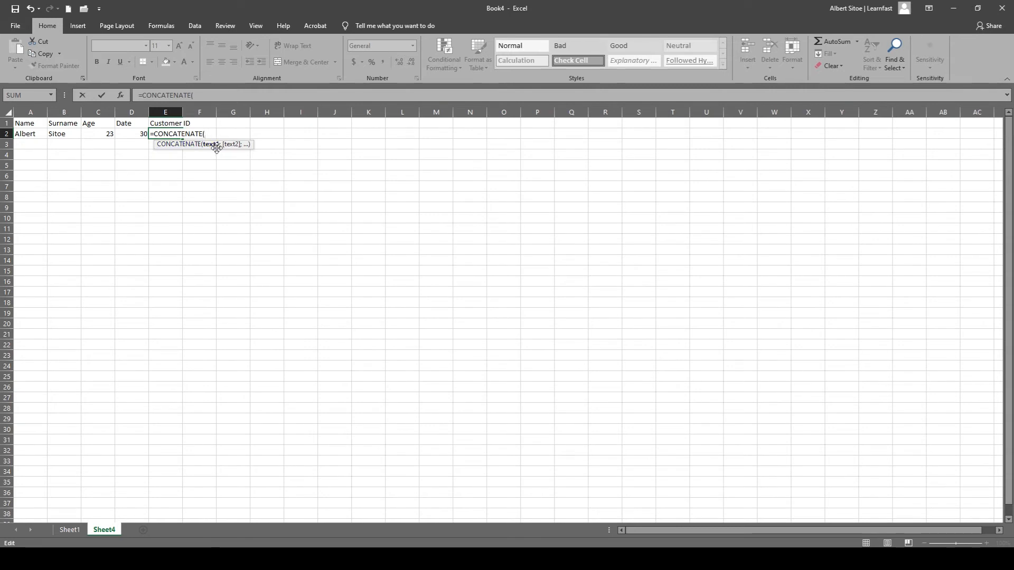
Complete the Customer ID formula as =CONCATENATE(A2;B2;C2;D2) and fit column E's width to its contents.
left_click(30, 133)
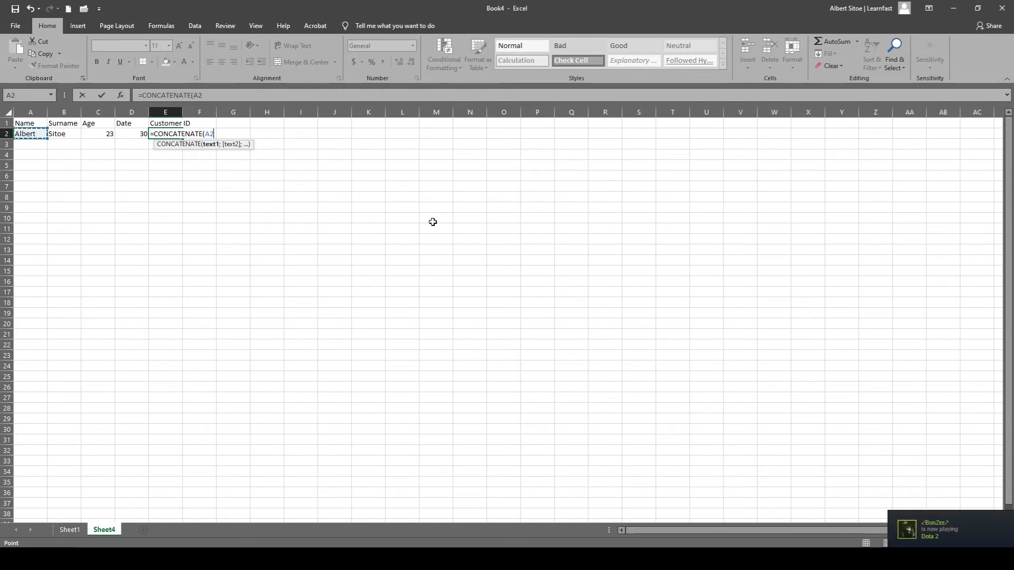
type(";")
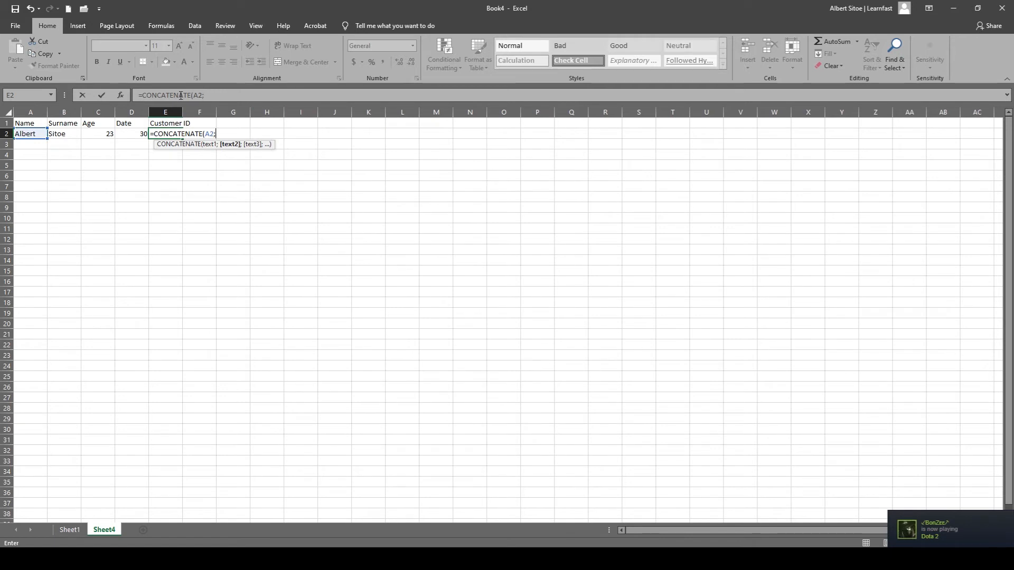
left_click(69, 136)
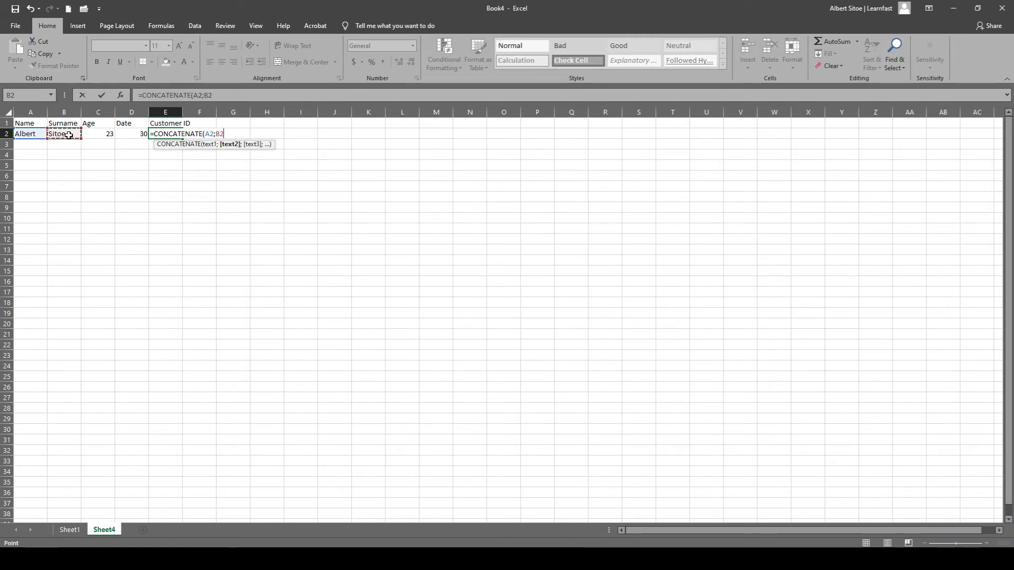
type(";")
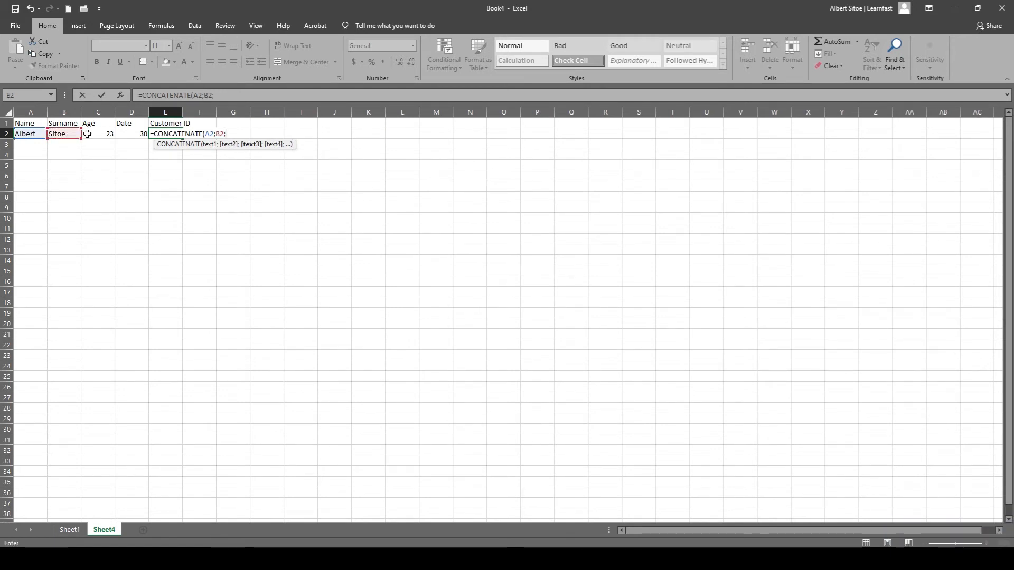
left_click(87, 134)
type(";")
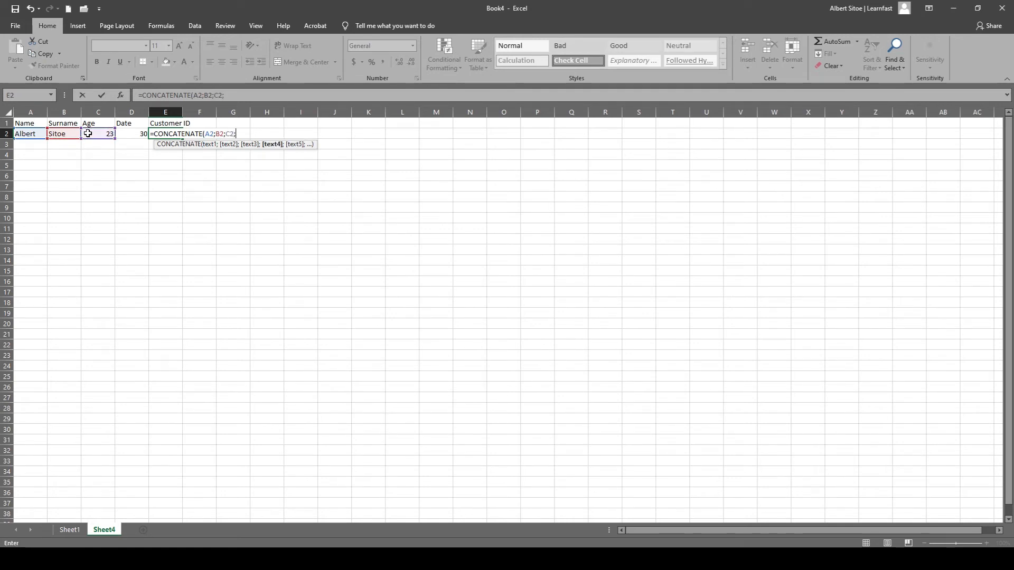
left_click(141, 134)
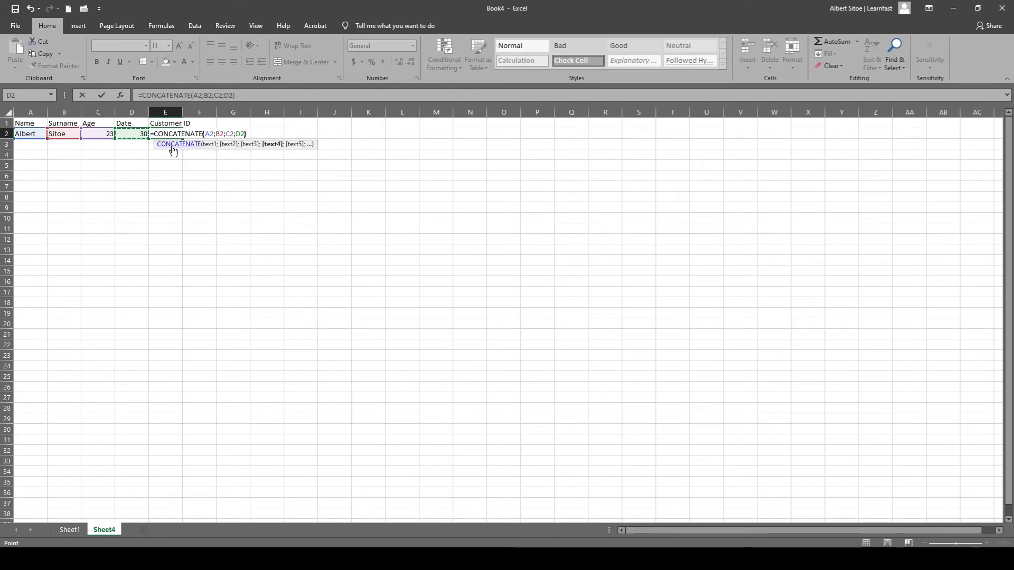
key("Return")
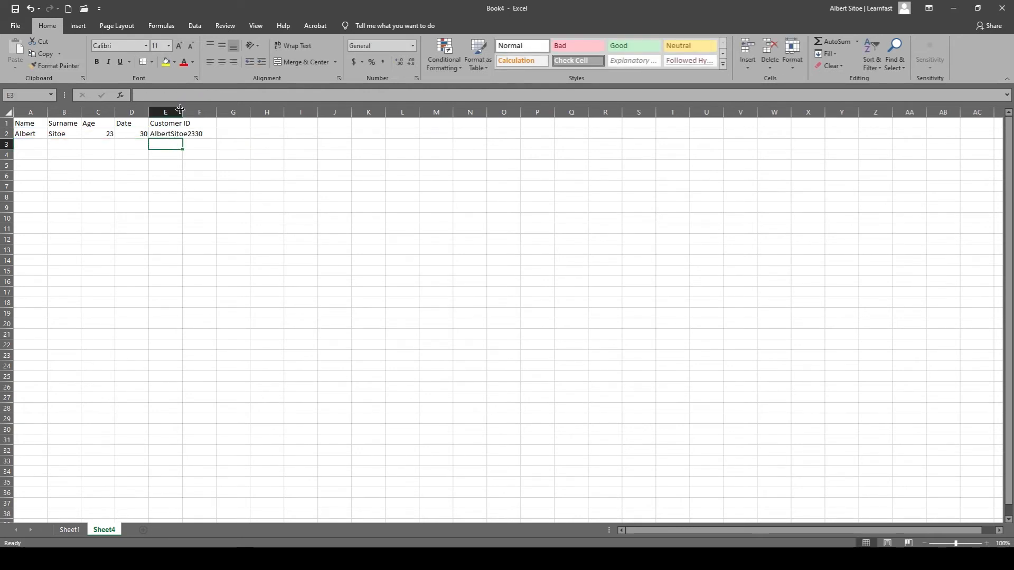
double_click(182, 112)
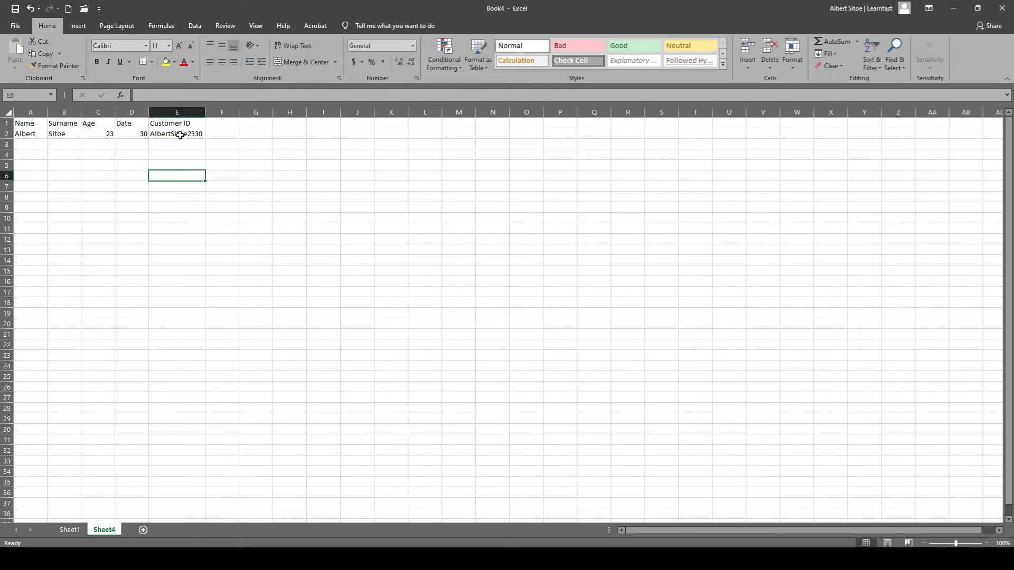
left_click(180, 135)
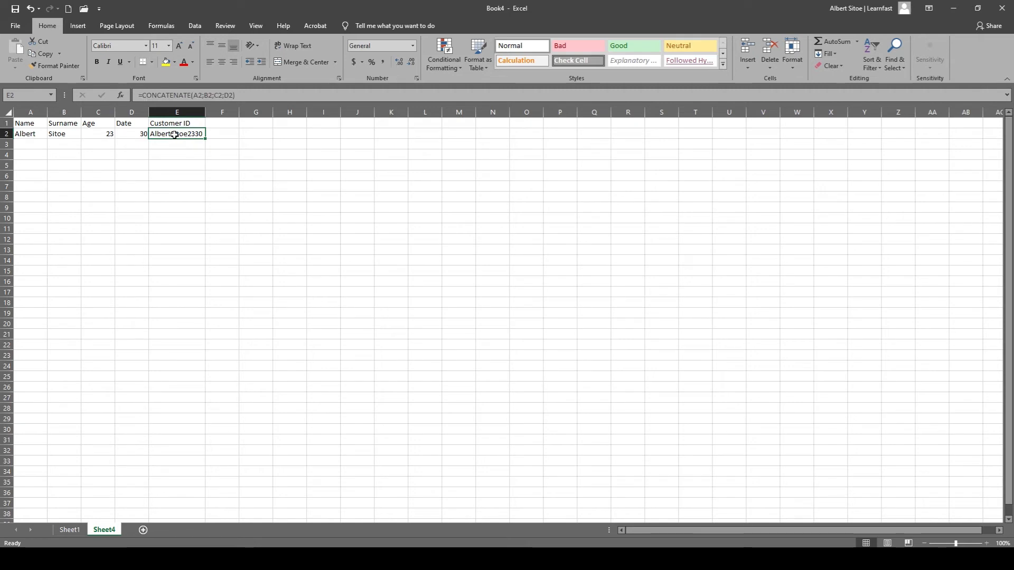
Enter the second customer's first name and surname in row 3, with age 22 and date 31.
double_click(40, 143)
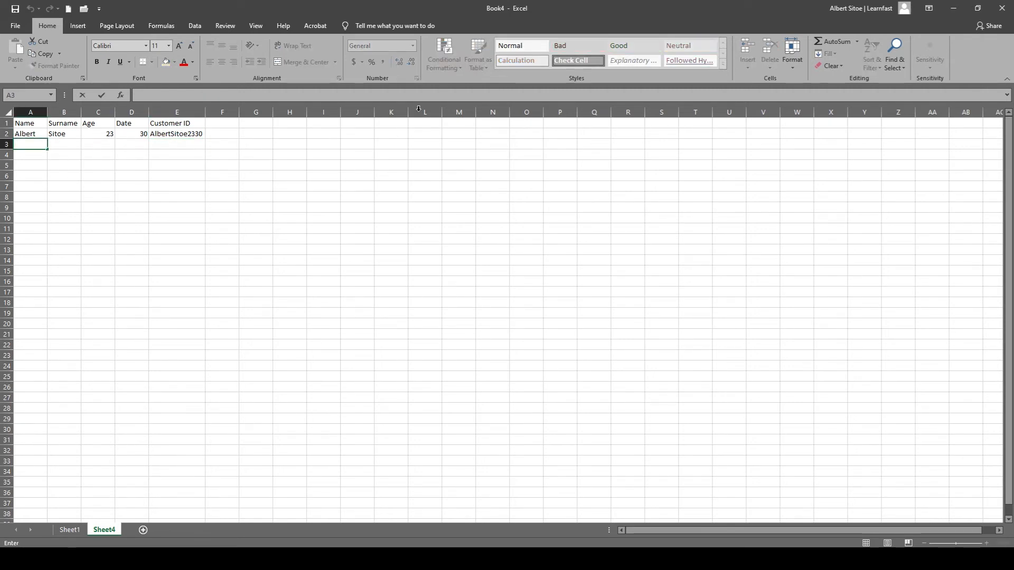
type("Bob")
key("Tab")
type("Sid")
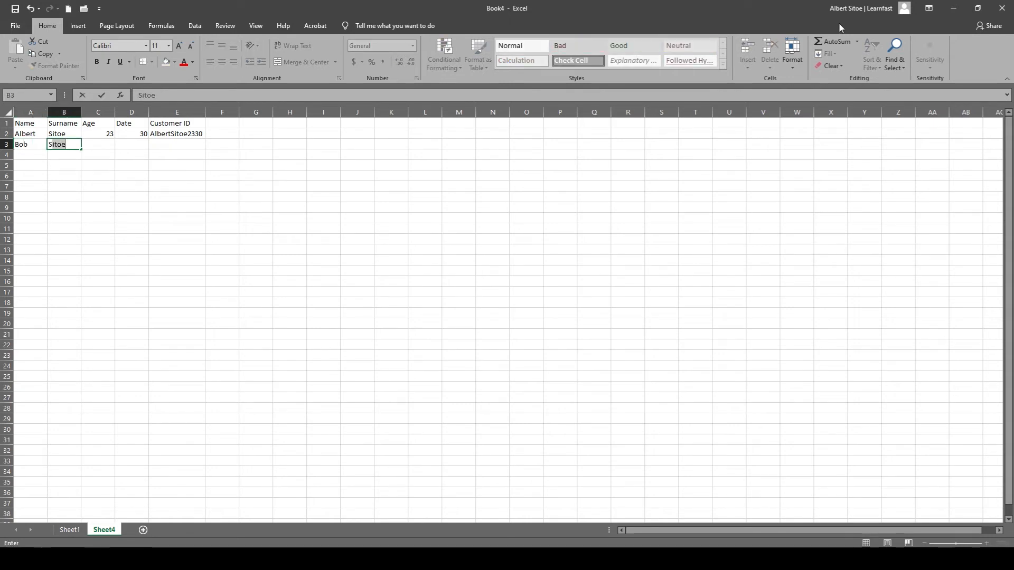
key("Tab")
type("22")
key("Tab")
type("31")
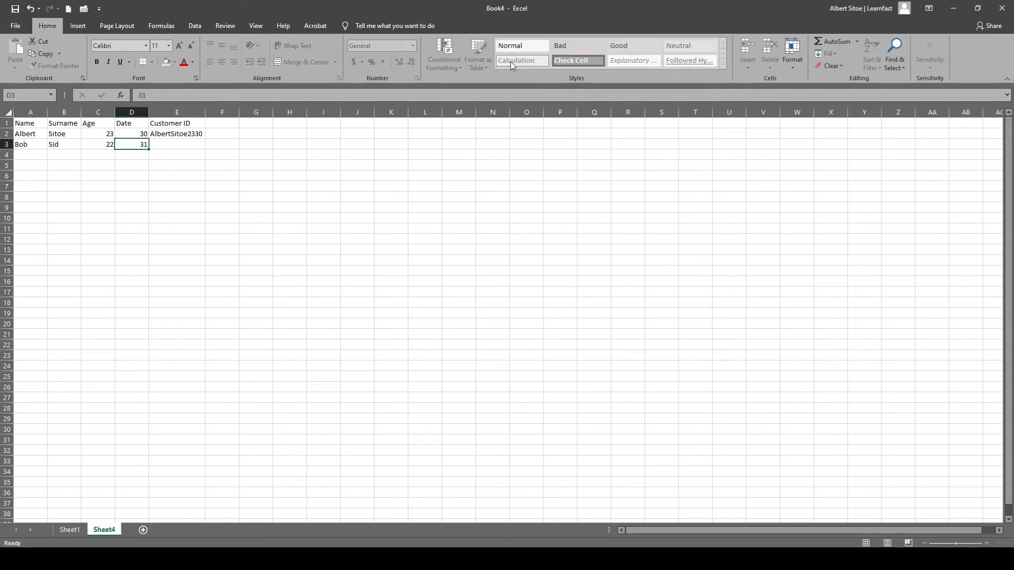
key("Return")
Enter the third customer's first name and surname in row 4, with age 32 and date 1.
type("Sam")
key("Tab")
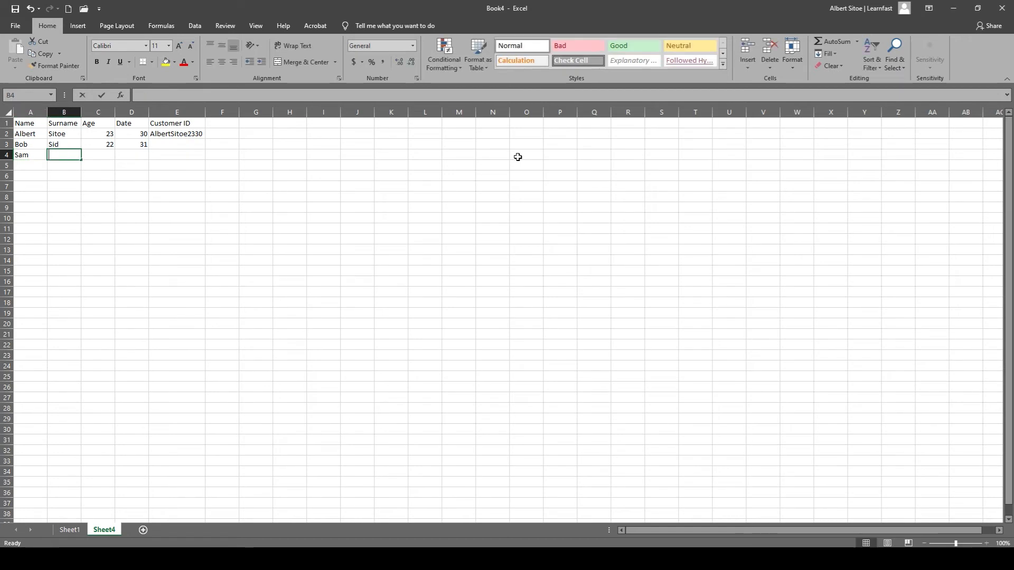
type("Moss")
key("Tab")
type("32")
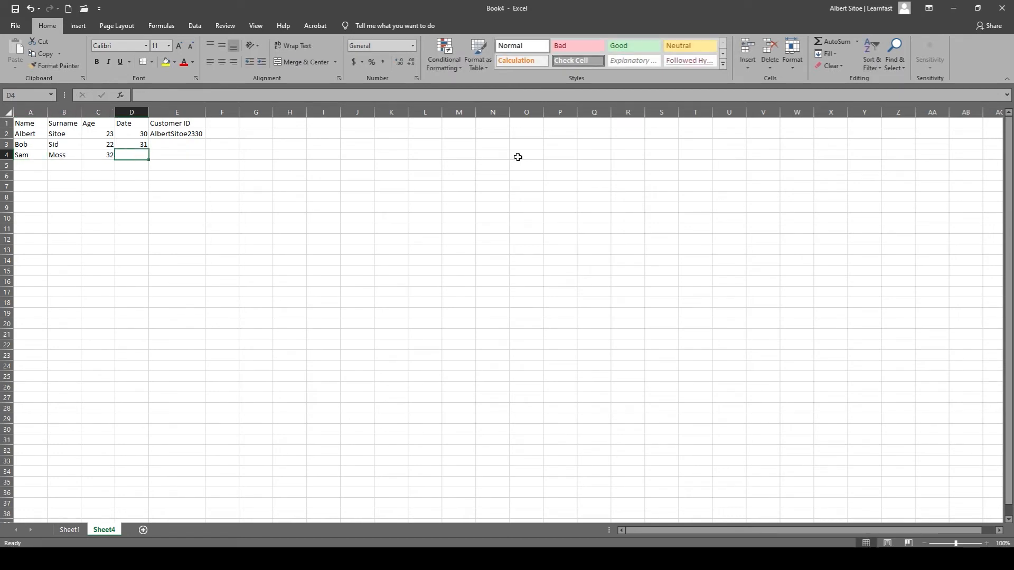
key("Tab")
type("1")
key("Return")
Enter the fourth customer's first name and surname in row 5, with age 18 and date 8.
type("Bill")
key("Tab")
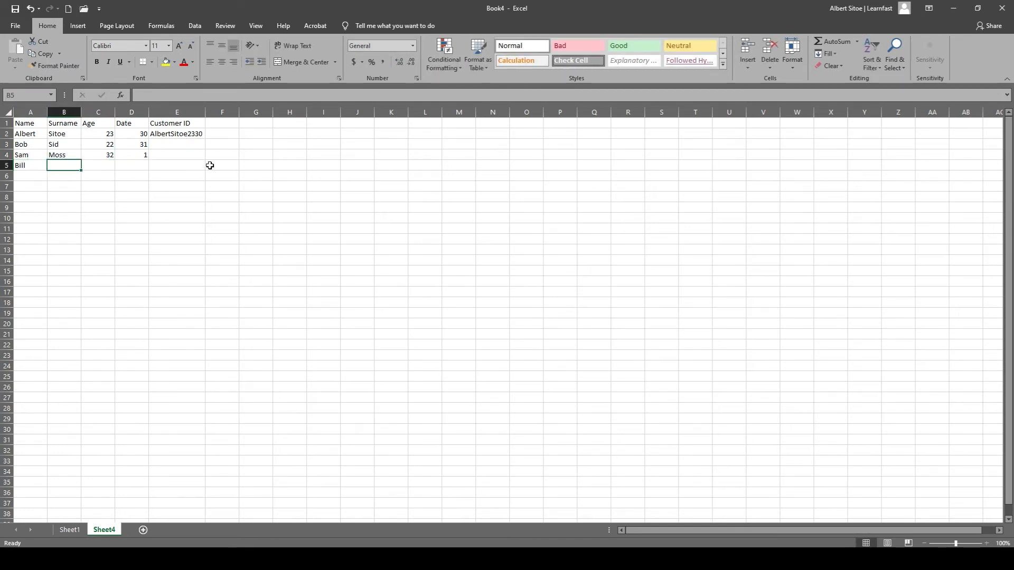
type("Sanders")
left_click(110, 168)
type("28")
key("Tab")
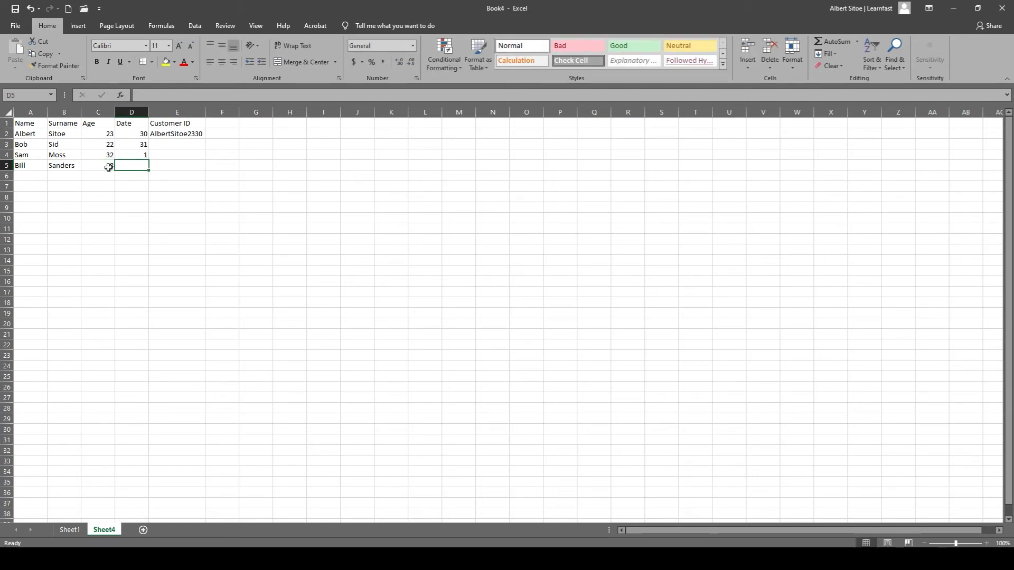
type("8")
key("Return")
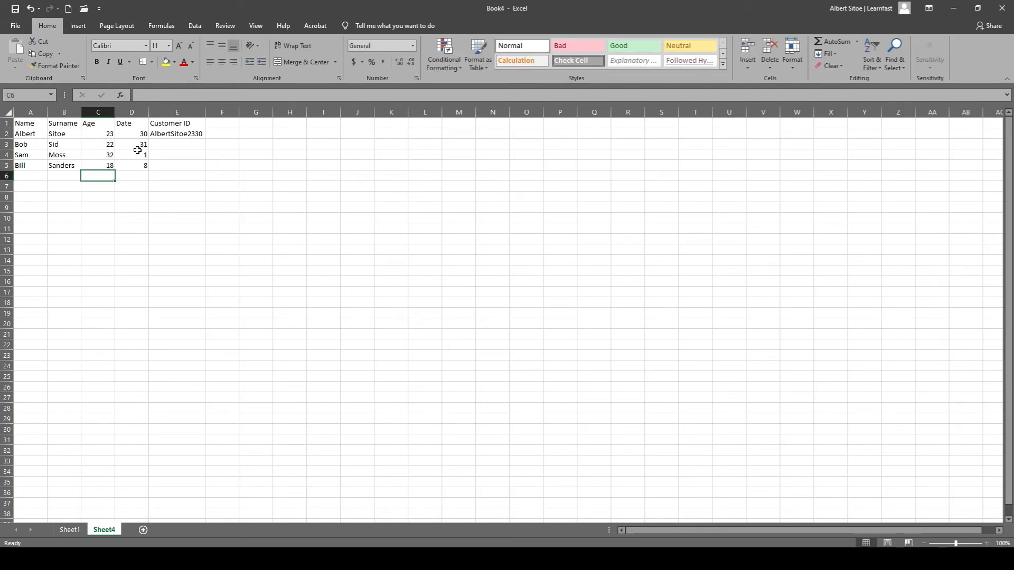
Fill the Customer ID formula from cell E2 down through E5.
left_click(158, 144)
left_click(190, 134)
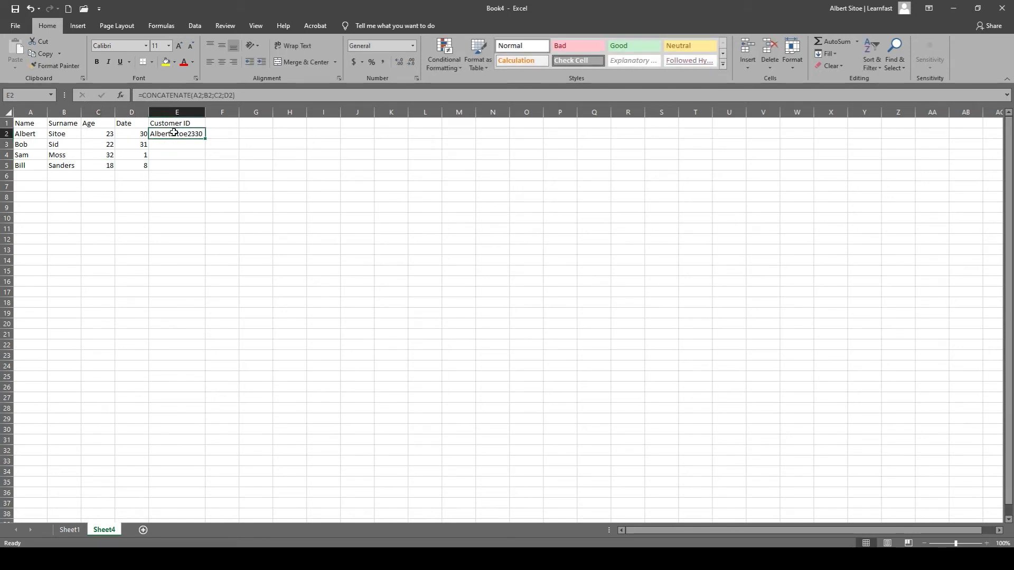
left_click_drag(205, 139, 207, 168)
left_click(181, 198)
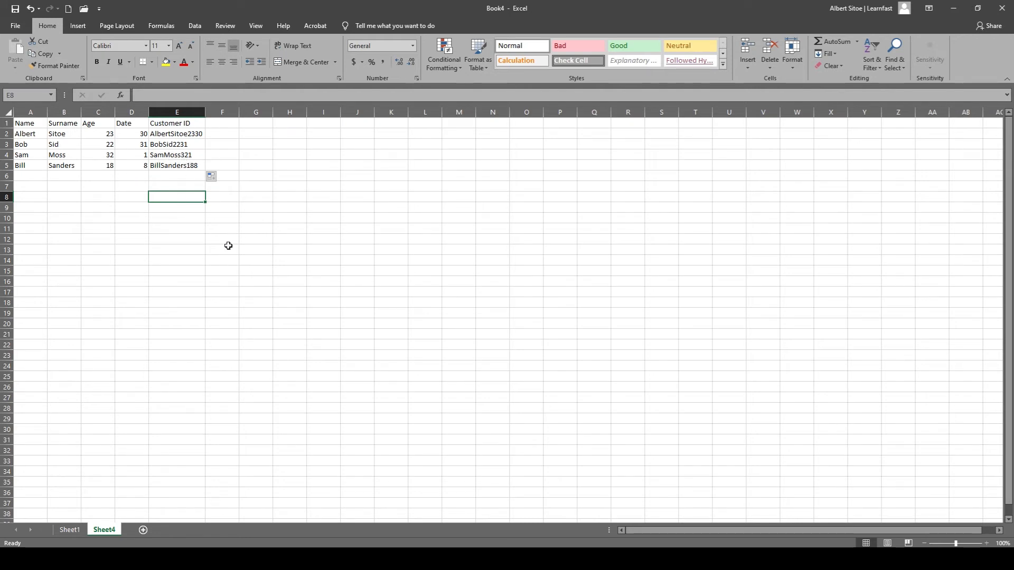
Change the first customer's date in cell D2 to 25.
left_click(134, 136)
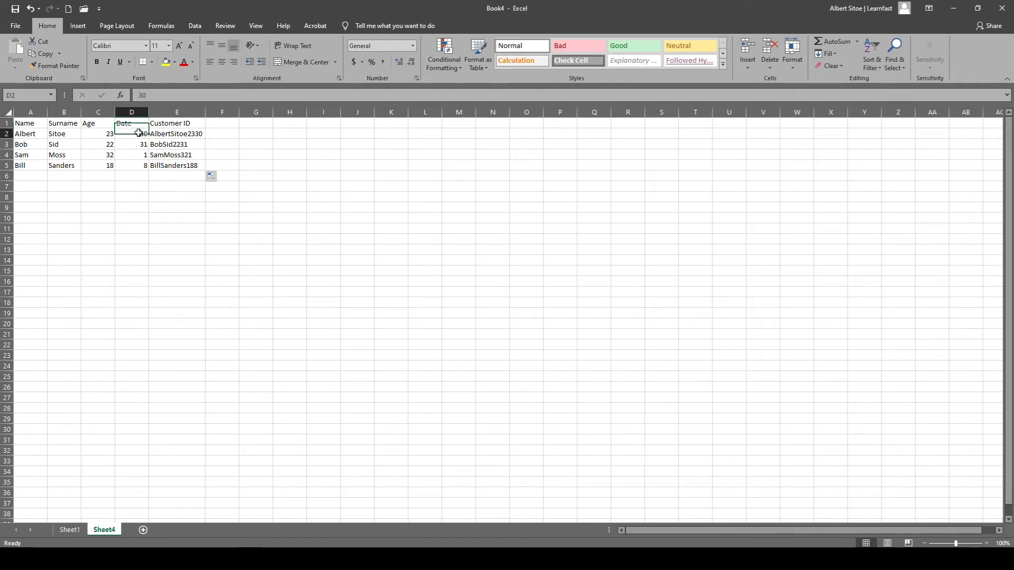
double_click(138, 133)
type("25")
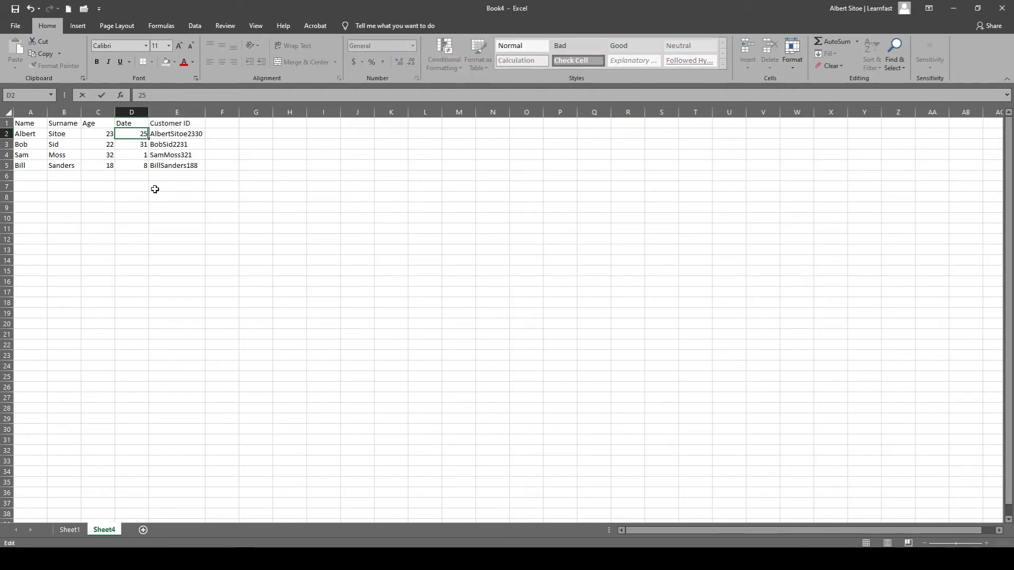
key("Return")
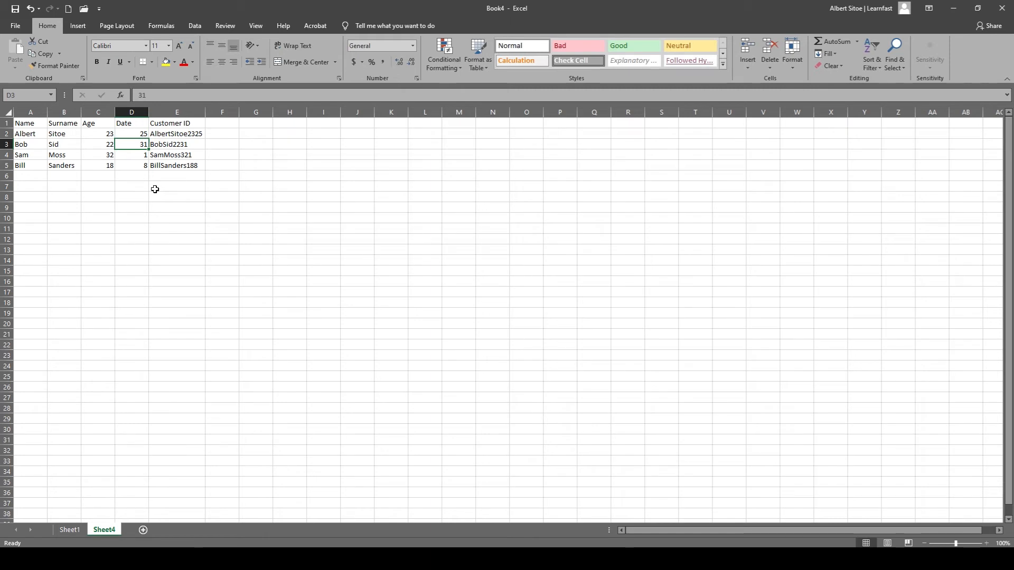
Insert the quoted text " and " between A2 and B2 in the CONCATENATE formula in cell E2.
left_click(186, 138)
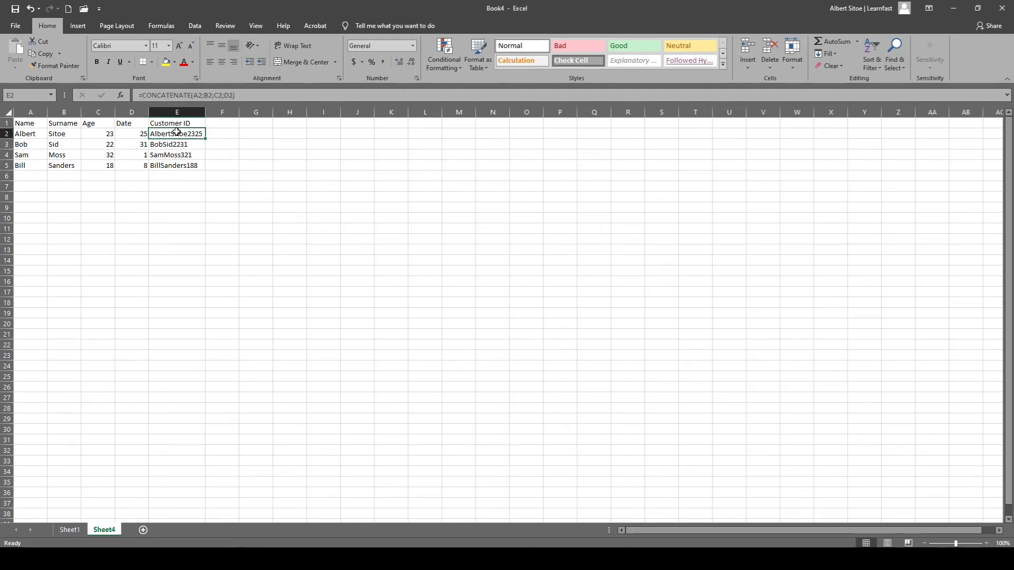
double_click(178, 133)
left_click(215, 134)
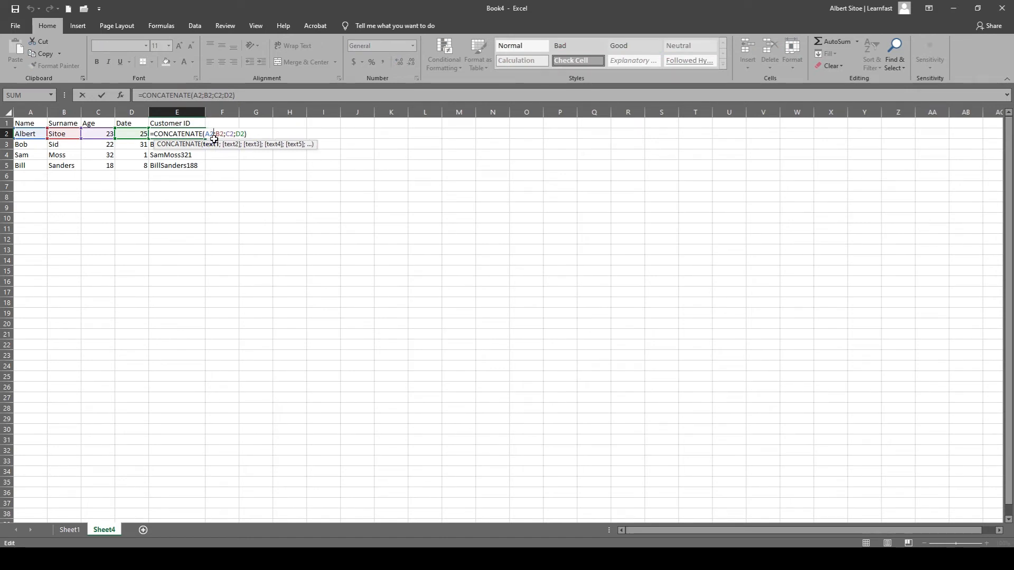
type(";")
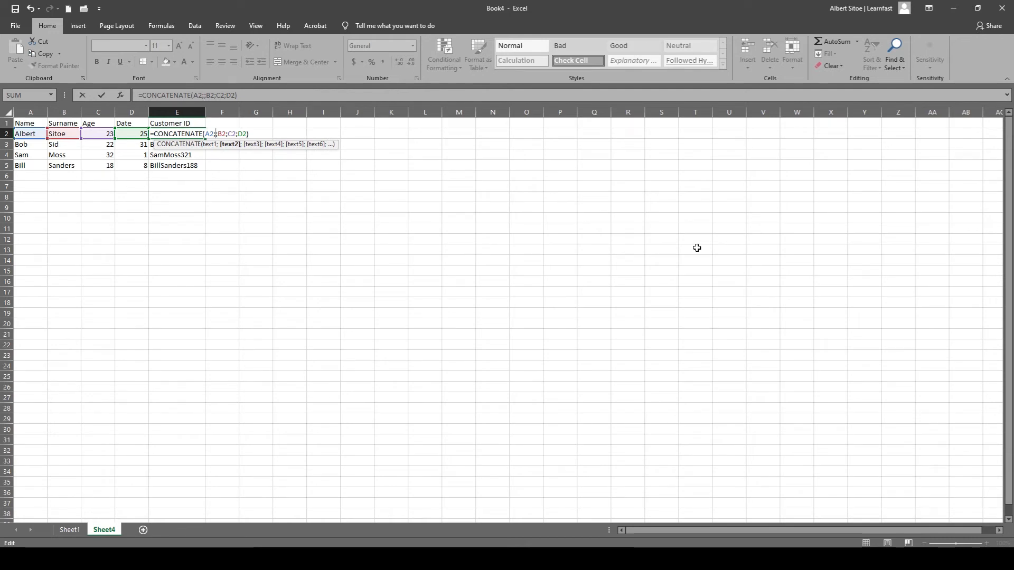
type("\"")
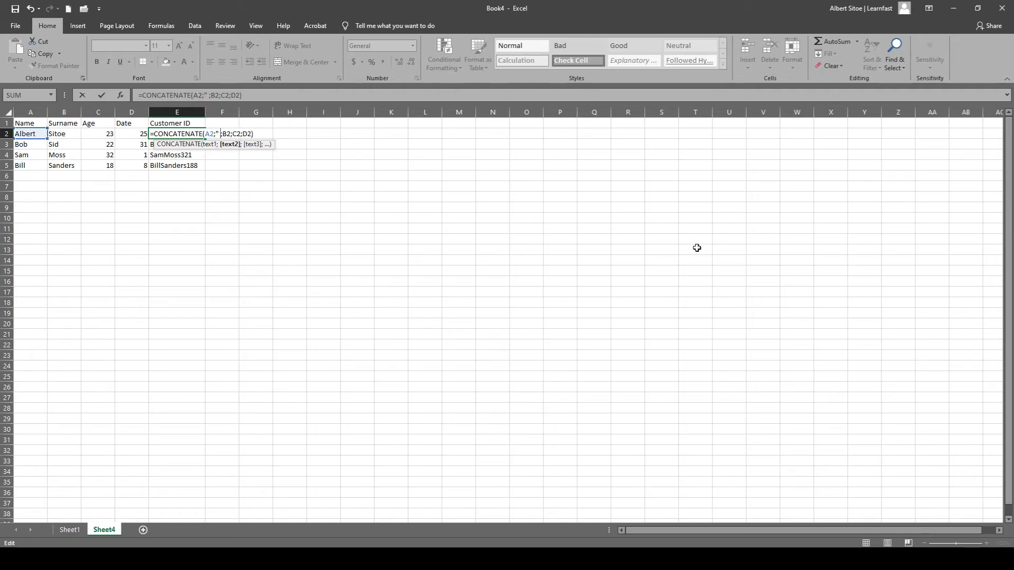
type(" \"")
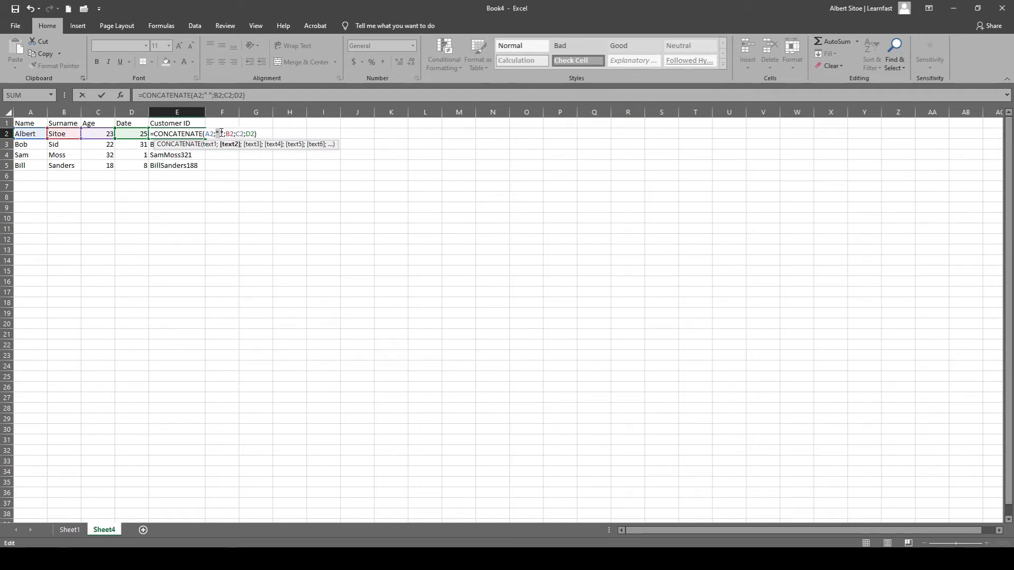
key("ctrl+c")
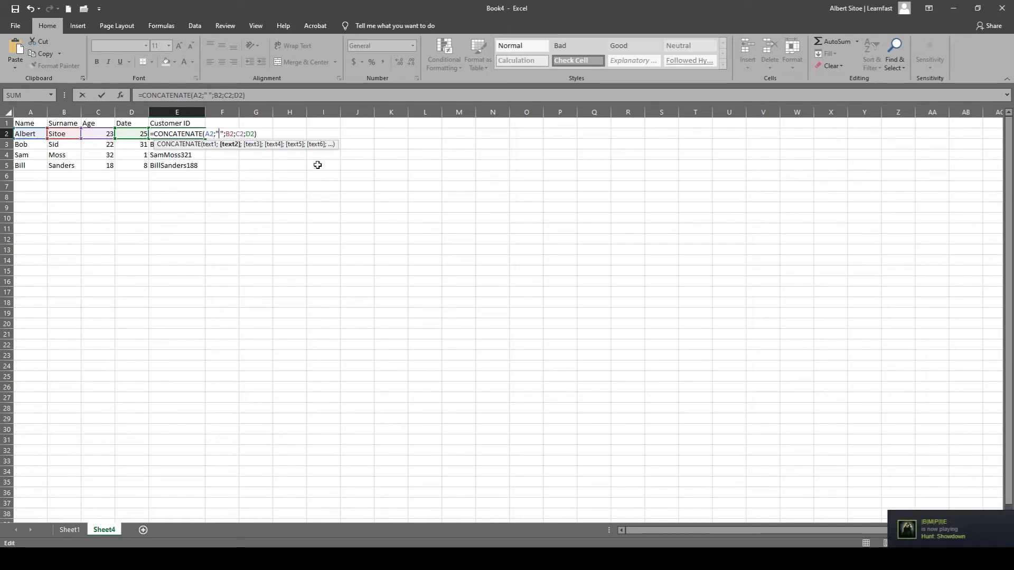
type("an d")
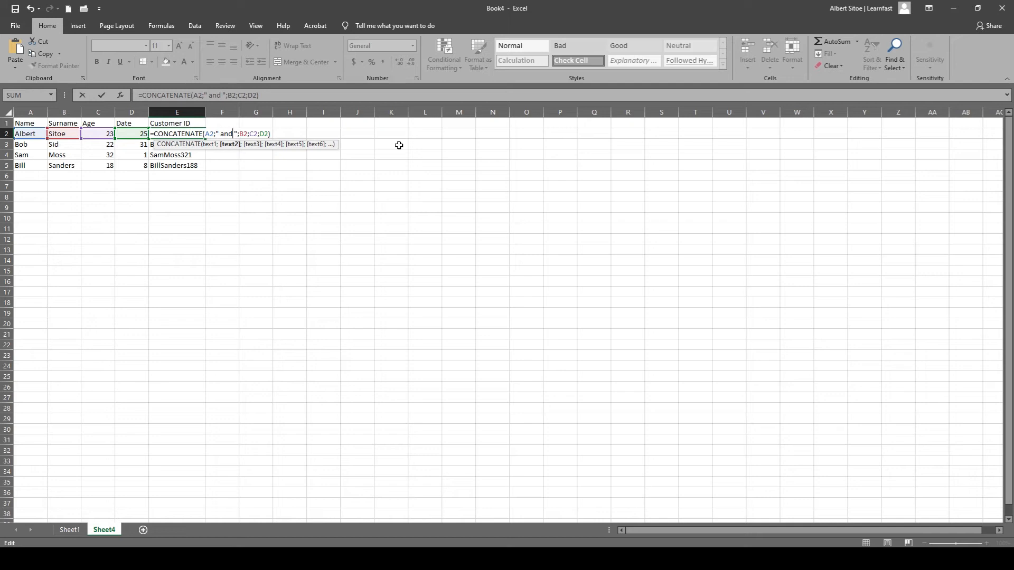
key("BackSpace")
key("Return")
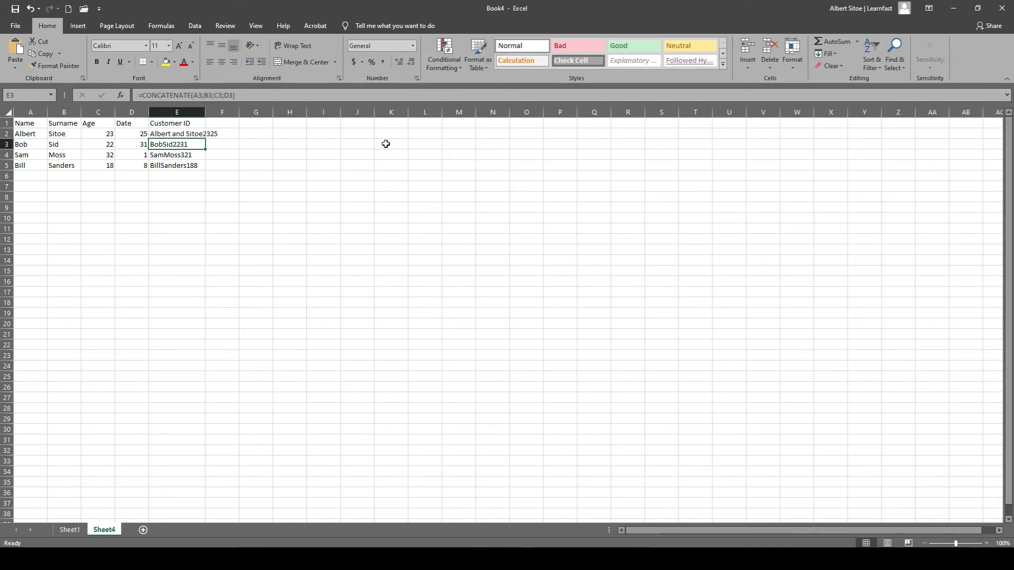
Fit column E to its contents and fill the formula with " and " from E2 down through E5.
double_click(204, 112)
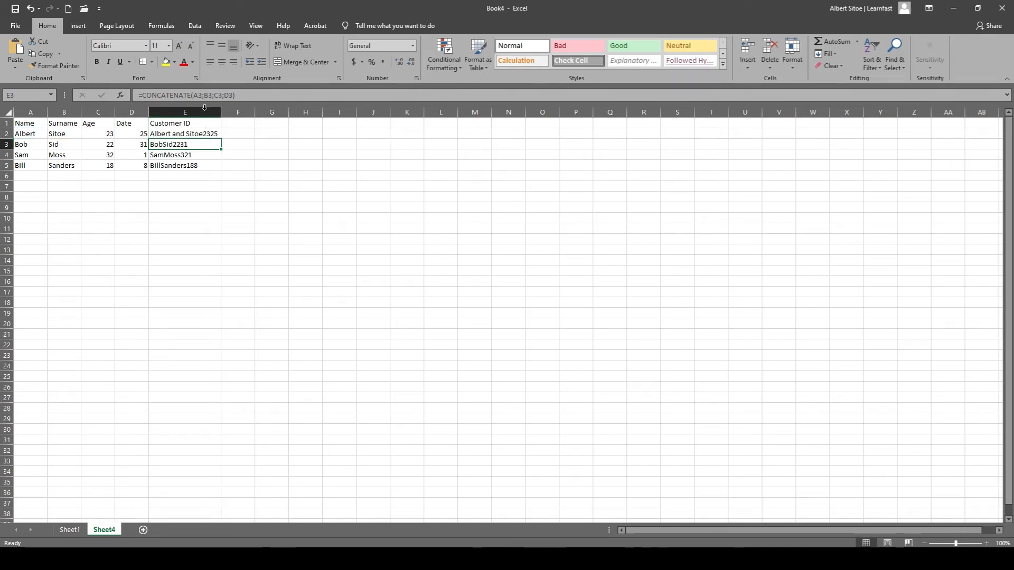
left_click(208, 136)
left_click_drag(221, 138, 221, 168)
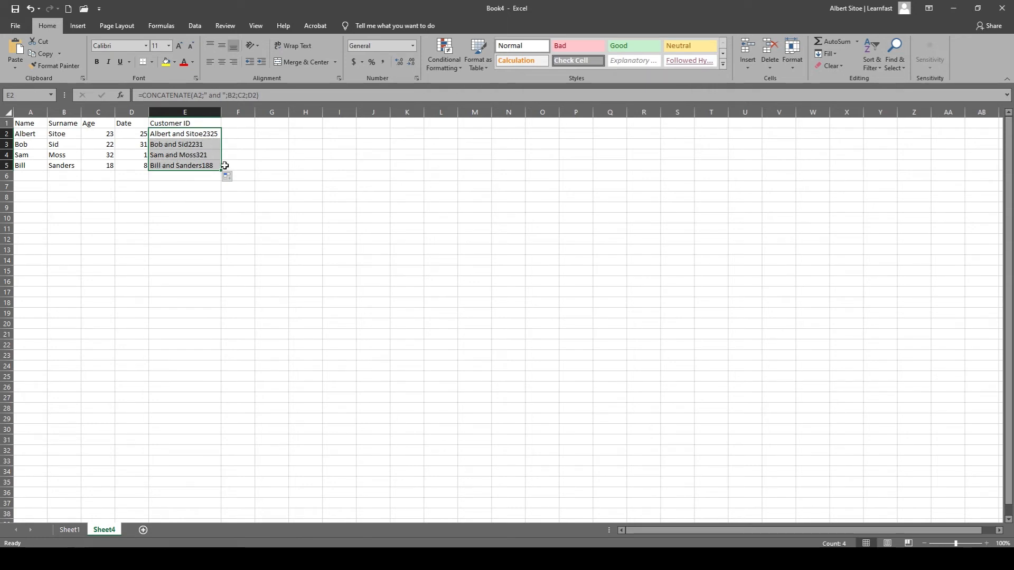
Try the CONCATENATE formula in E2 with the word and placed between A2 and B2 without quotation marks.
left_click(205, 94)
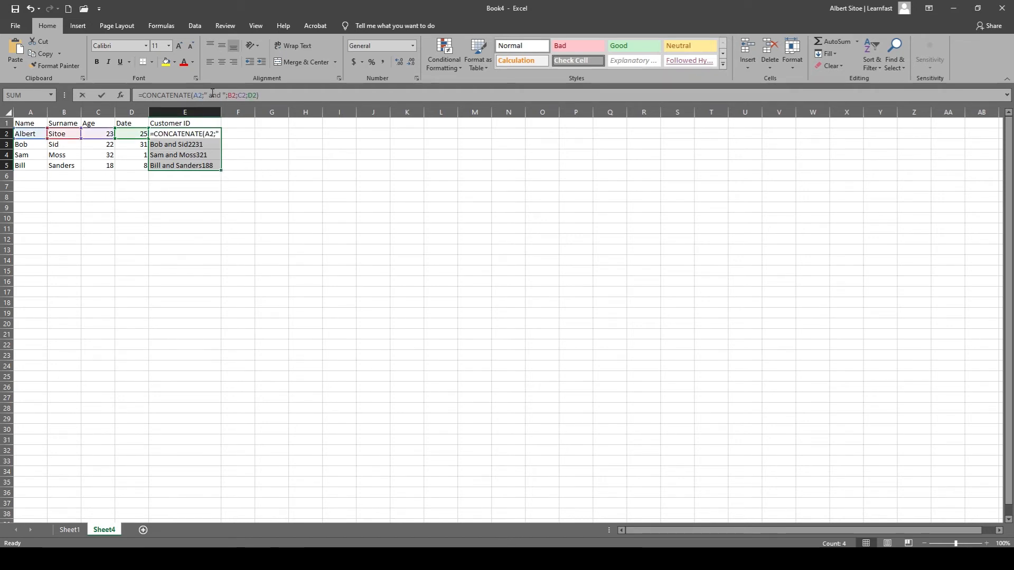
left_click(208, 94)
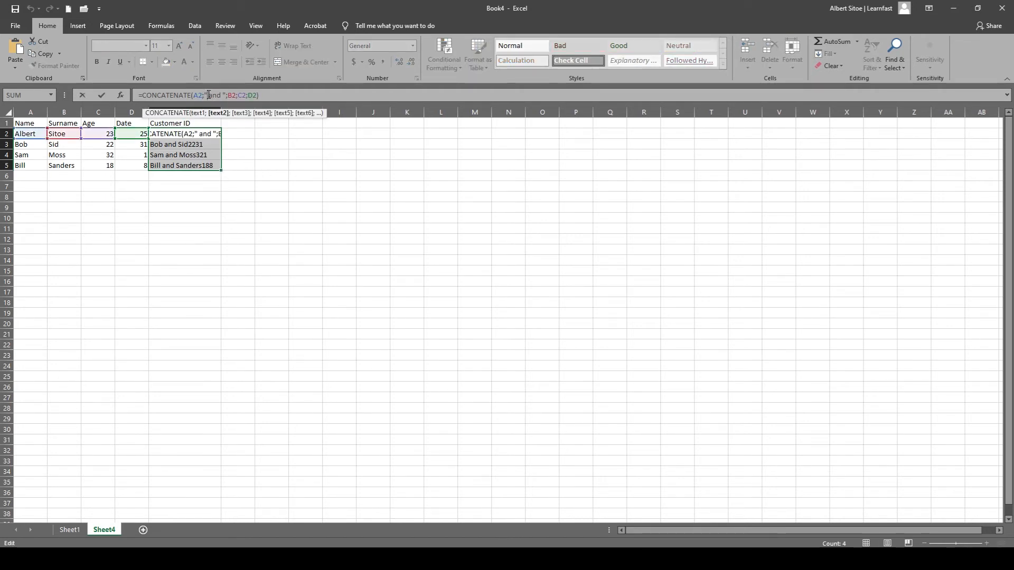
key("Delete")
key("Delete")
key("Delete")
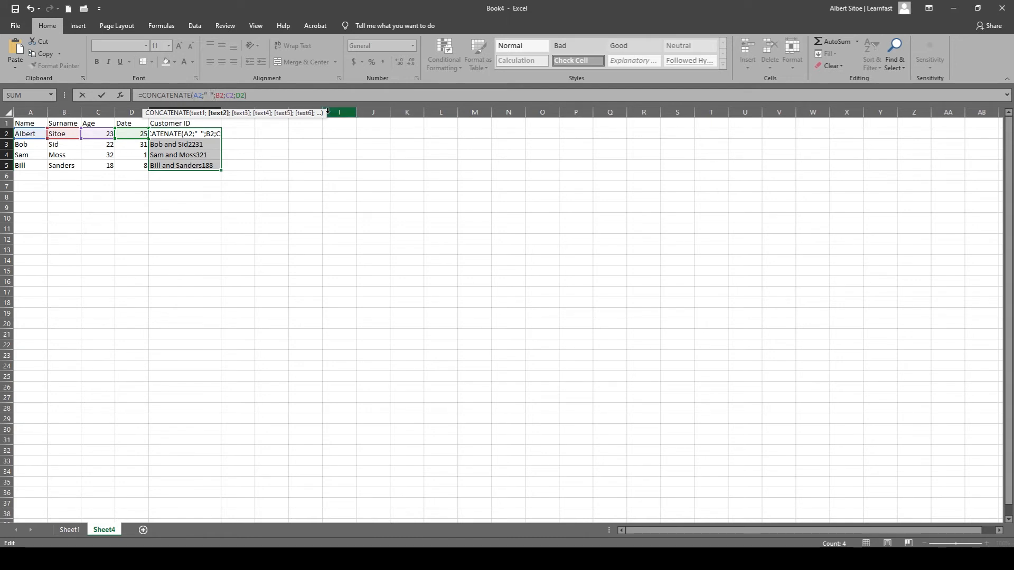
key("BackSpace")
key("BackSpace")
key("BackSpace")
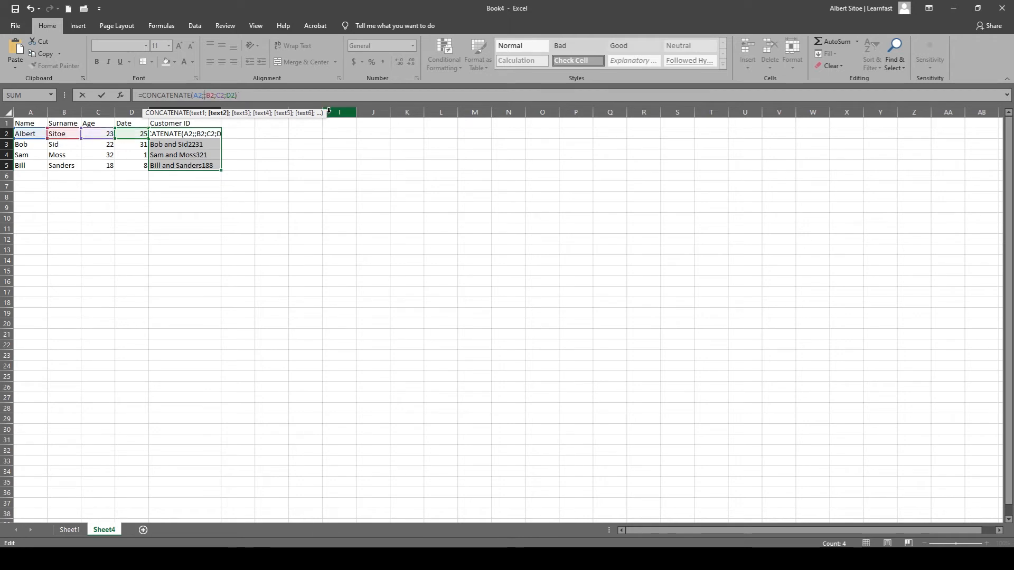
type("and")
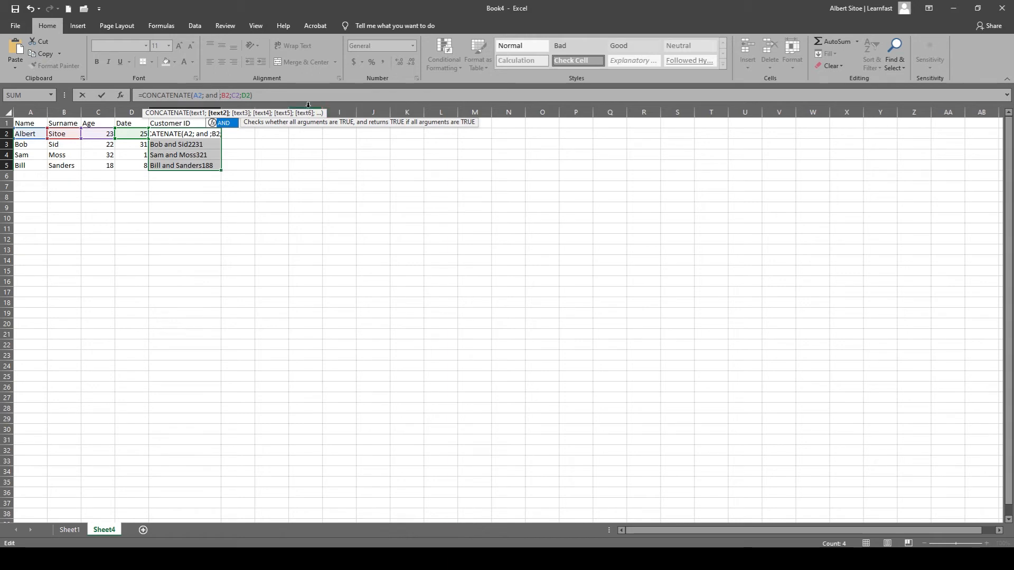
left_click(310, 97)
key("Return")
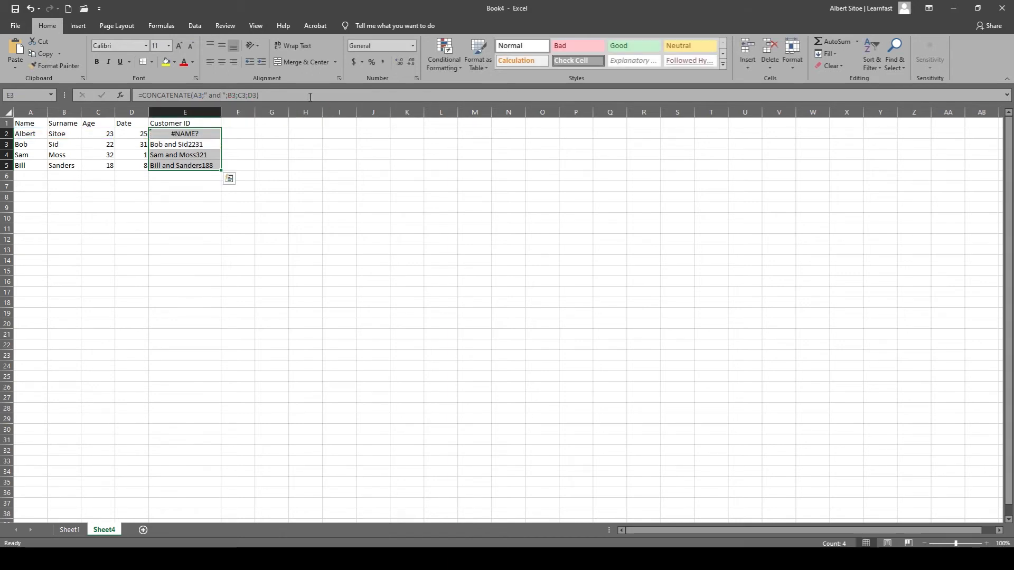
Enclose the word and, with a space on each side, in quotation marks in the E2 formula.
double_click(195, 133)
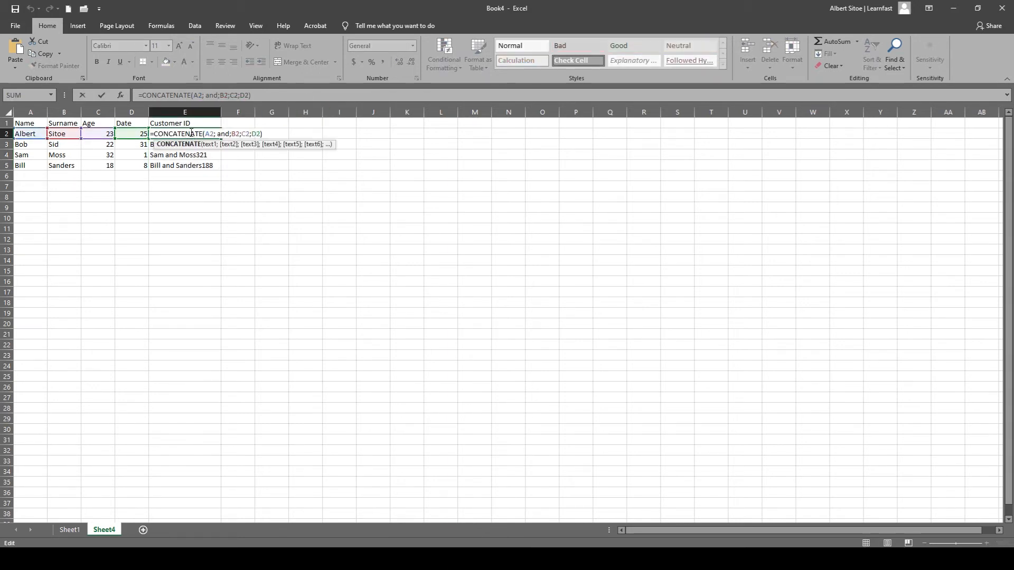
left_click(217, 133)
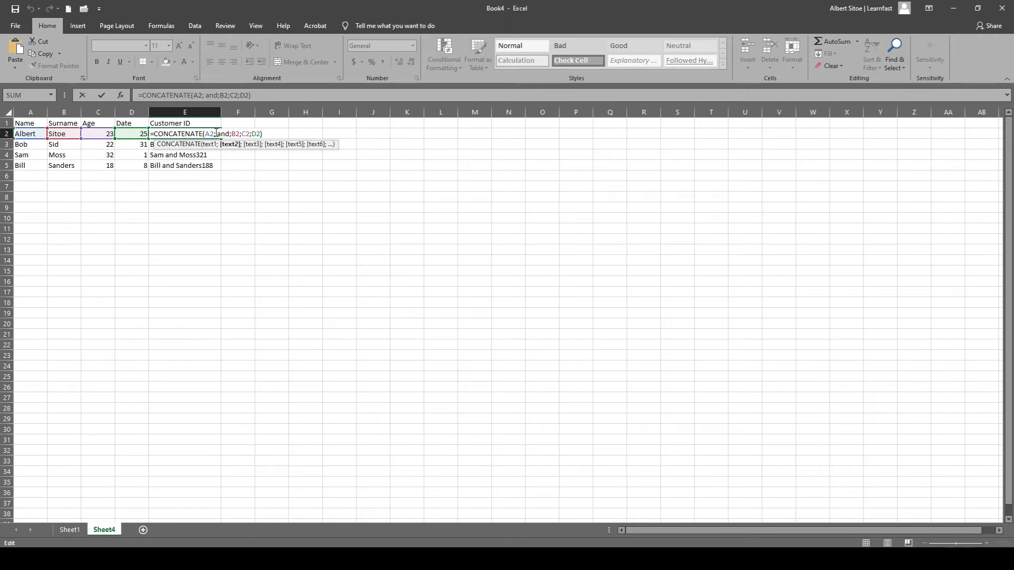
type("\"")
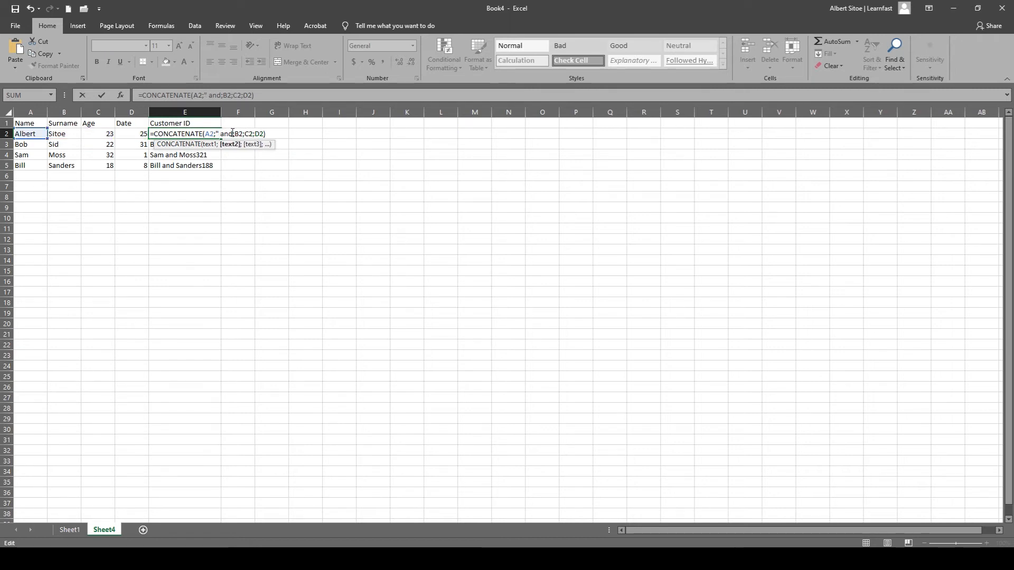
left_click(234, 133)
type("\"")
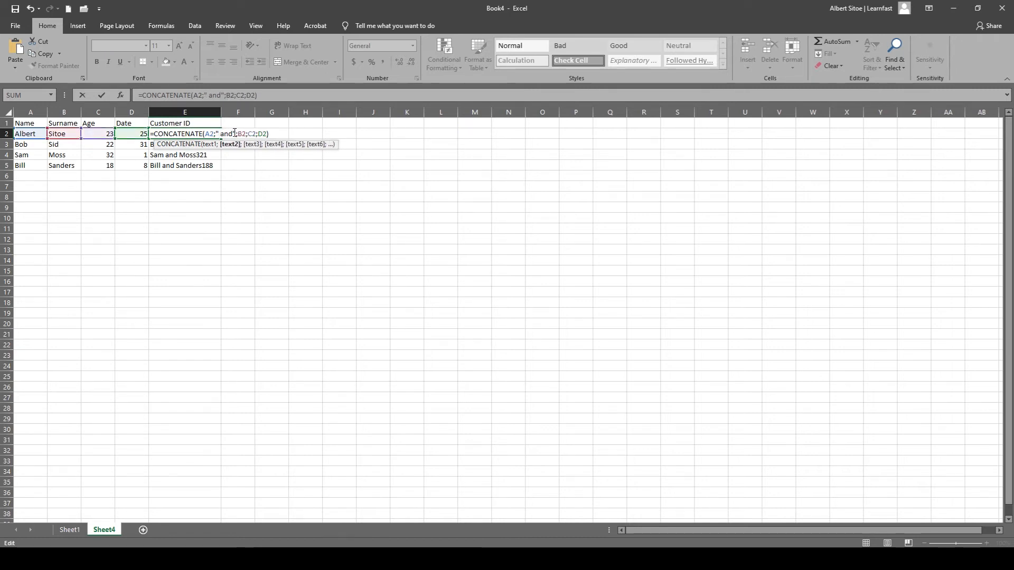
left_click(235, 133)
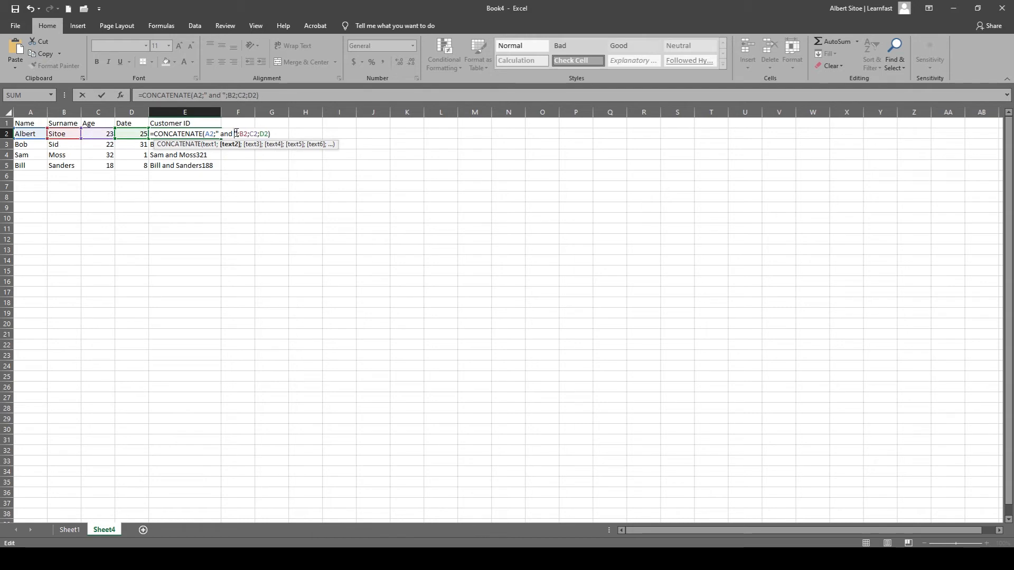
Remove the quoted text from the E2 formula and point its first argument to A1, giving =CONCATENATE(A1;B2;C2;D2).
key("Delete")
key("BackSpace")
key("BackSpace")
key("BackSpace")
key("BackSpace")
key("BackSpace")
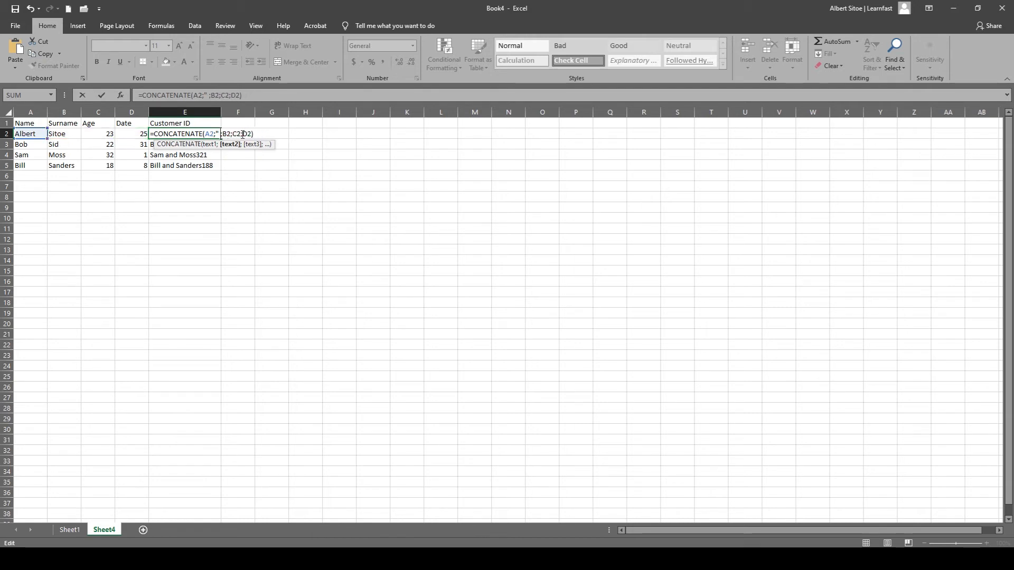
key("BackSpace")
key("BackSpace")
key("BackSpace")
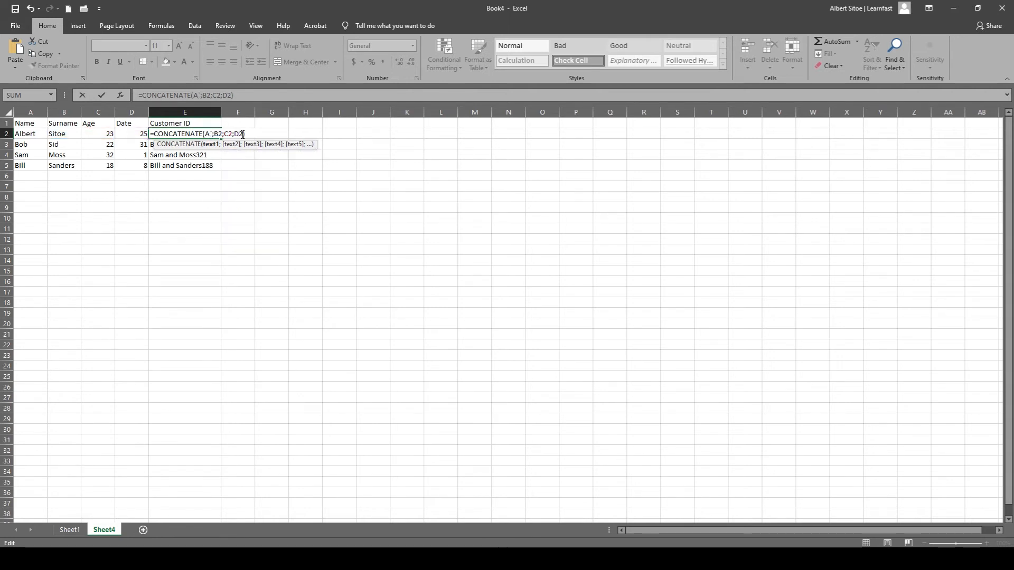
key("BackSpace")
type("1")
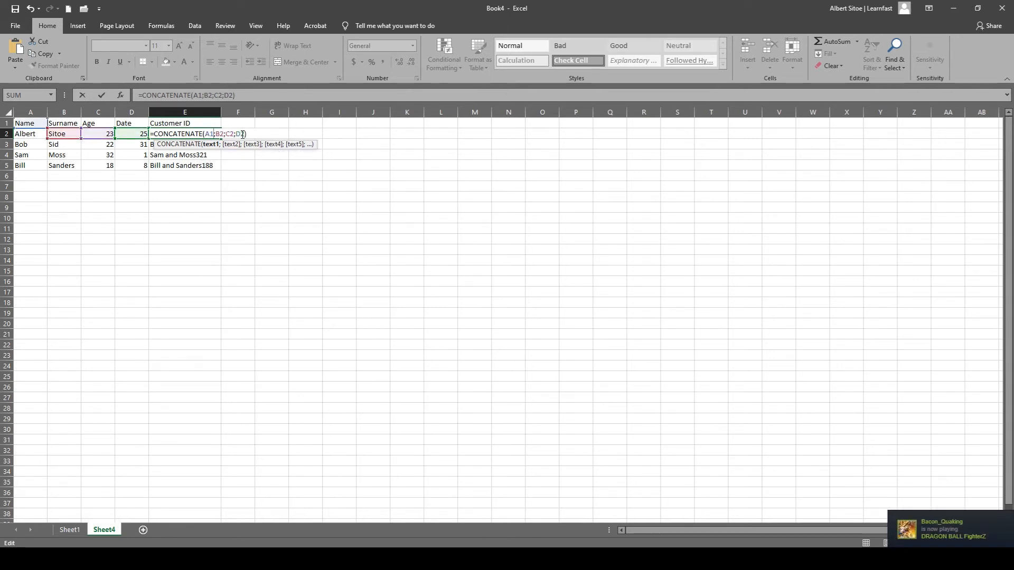
key("Return")
Fill the formula that starts with the A1 reference from E2 down through E5.
left_click(203, 134)
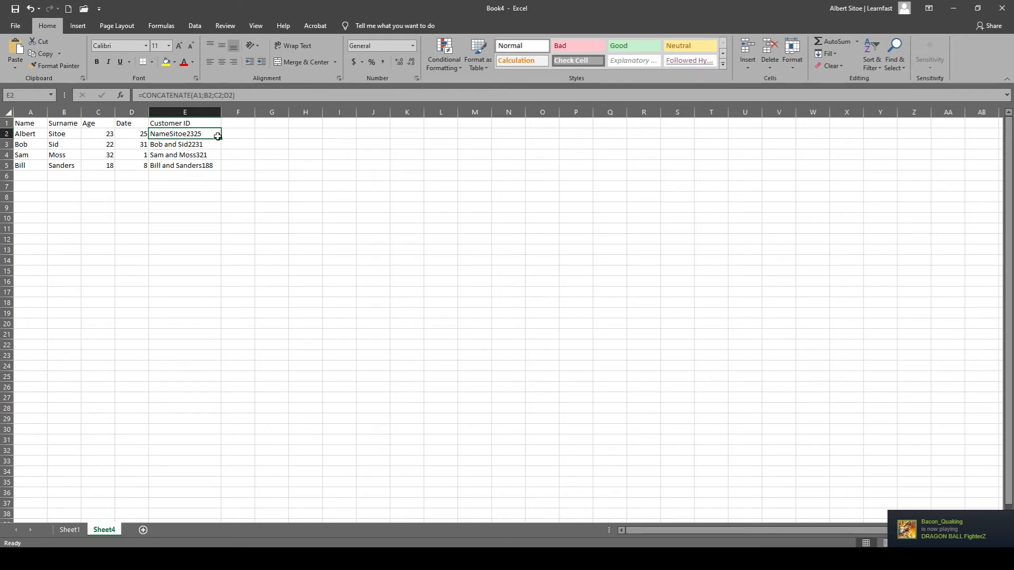
left_click_drag(223, 139, 221, 168)
left_click(222, 236)
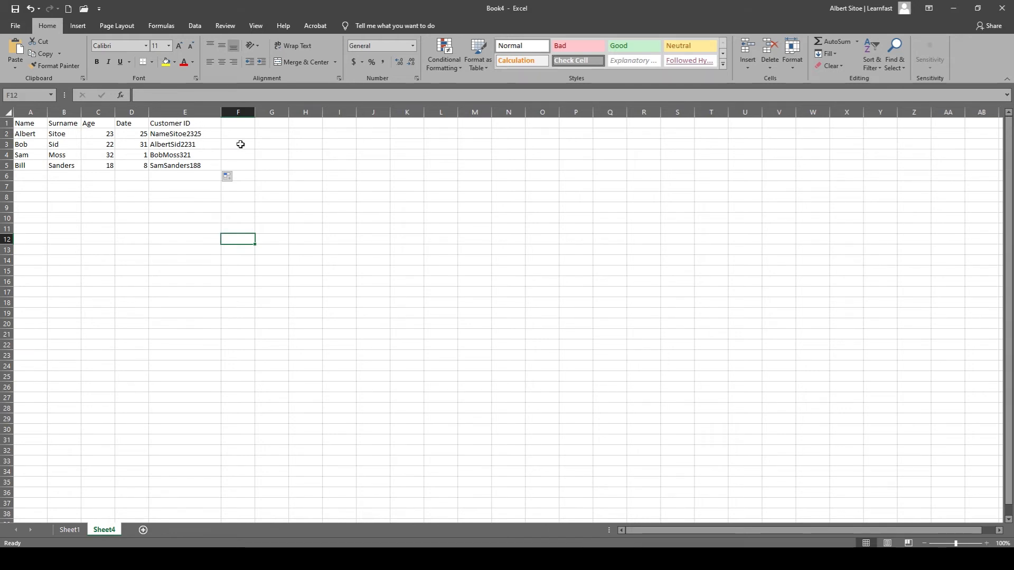
Correct the first reference in the E2 formula to A2, giving =CONCATENATE(A2;B2;C2;D2).
left_click(181, 134)
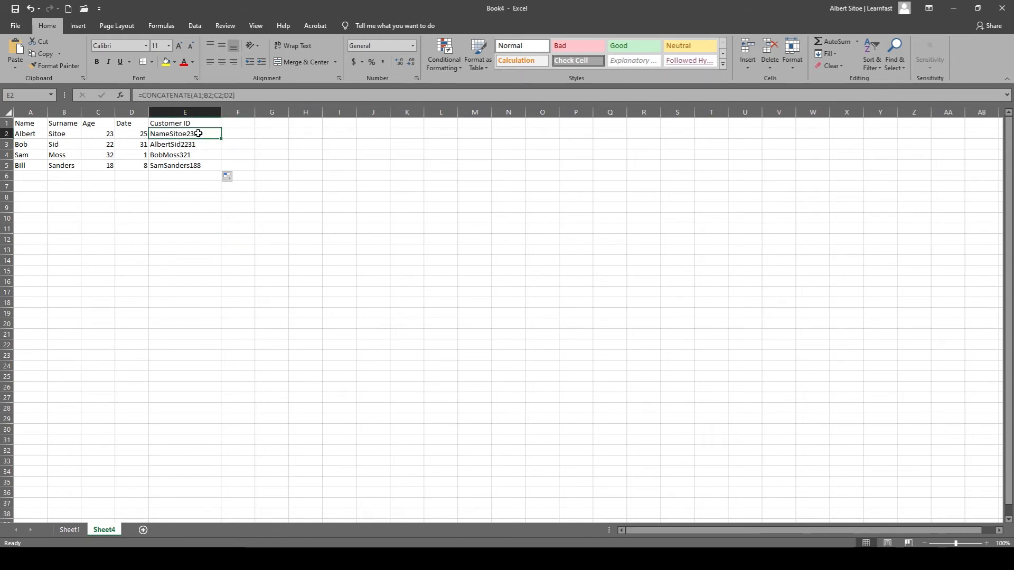
left_click(181, 155)
left_click(172, 136)
left_click(174, 164)
left_click(174, 135)
double_click(175, 134)
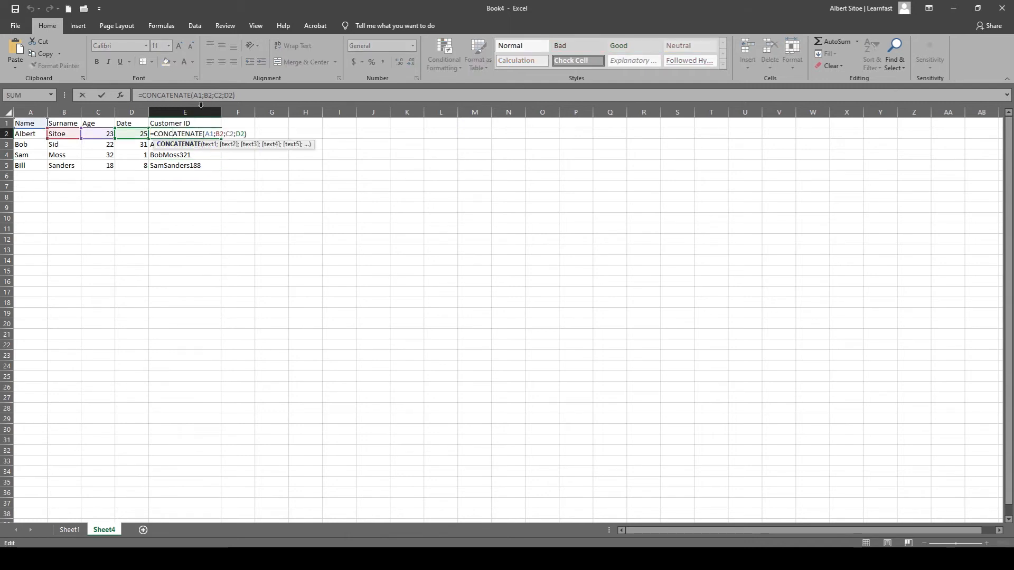
left_click(204, 95)
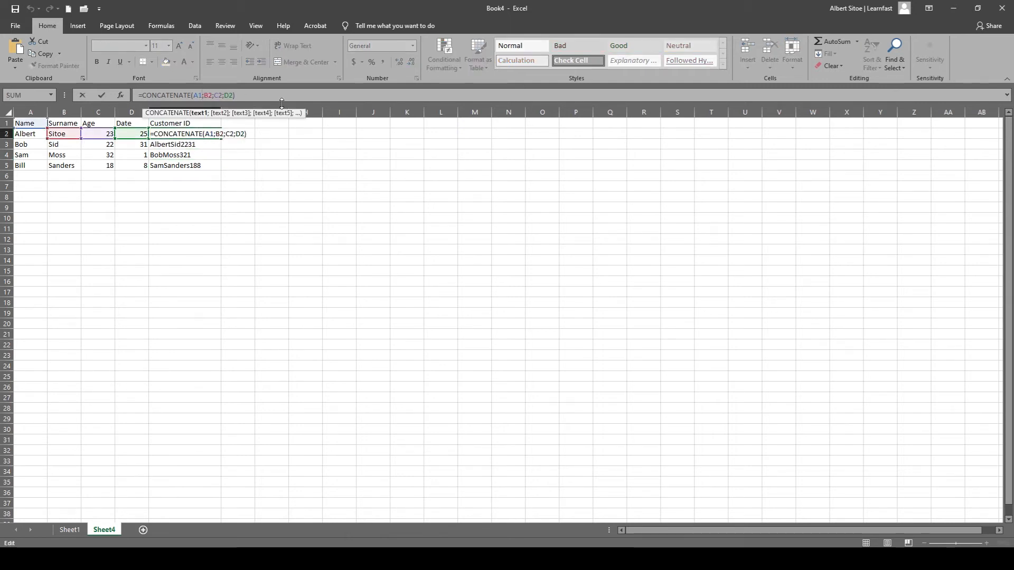
key("BackSpace")
type("2")
key("Return")
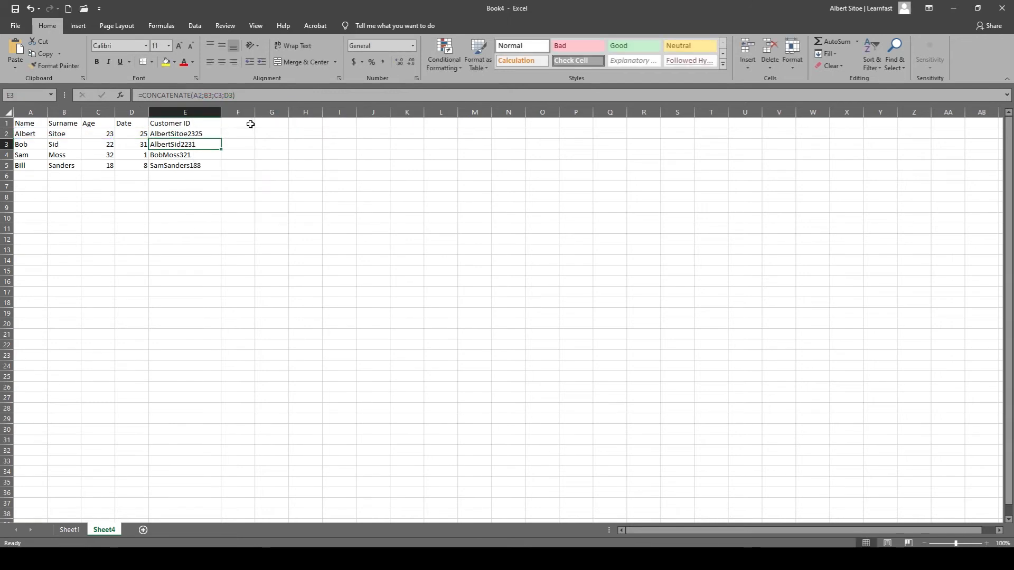
Fill the corrected Customer ID formula from E2 down through E5.
left_click(199, 134)
left_click_drag(221, 138, 221, 167)
left_click(215, 229)
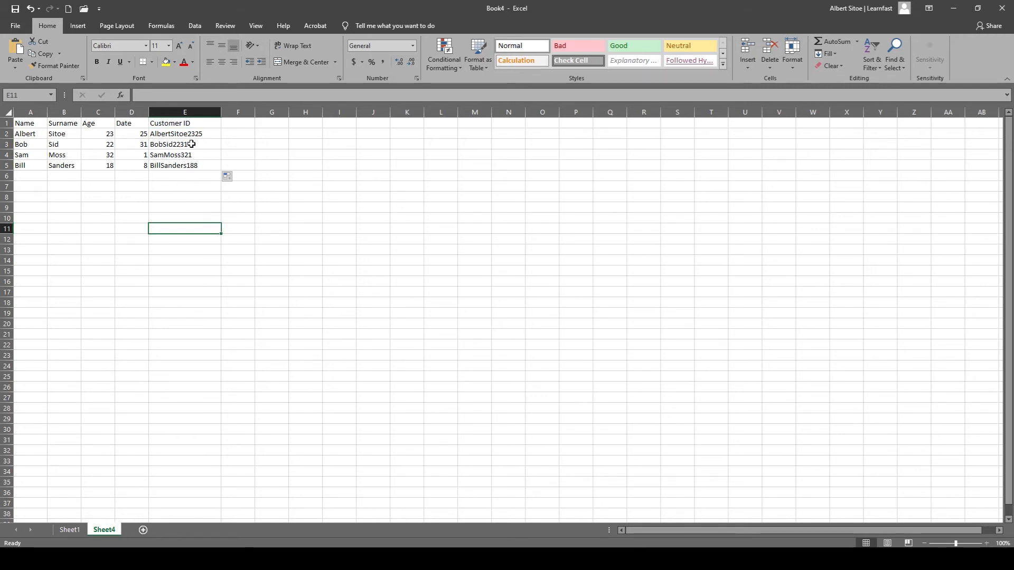
key("Return")
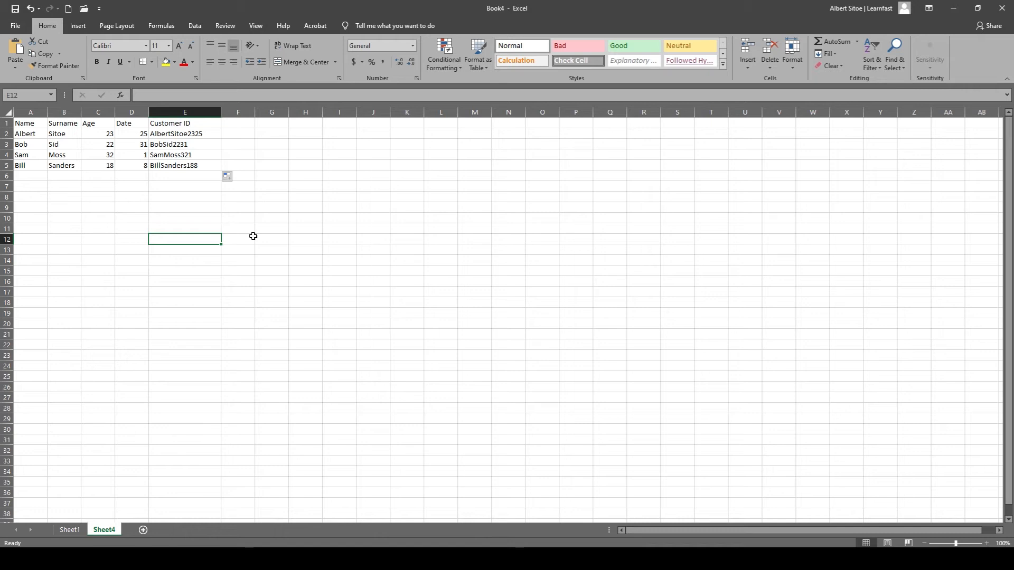
Enter a formula in F2 that extracts the first three characters of the name in A2, =LEFT(A2;3).
left_click(239, 133)
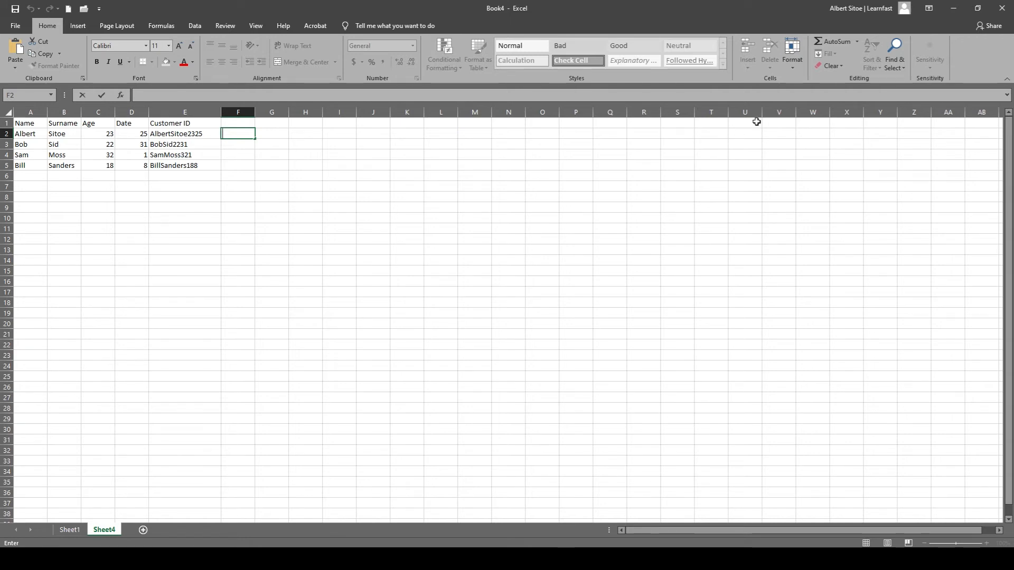
type("=")
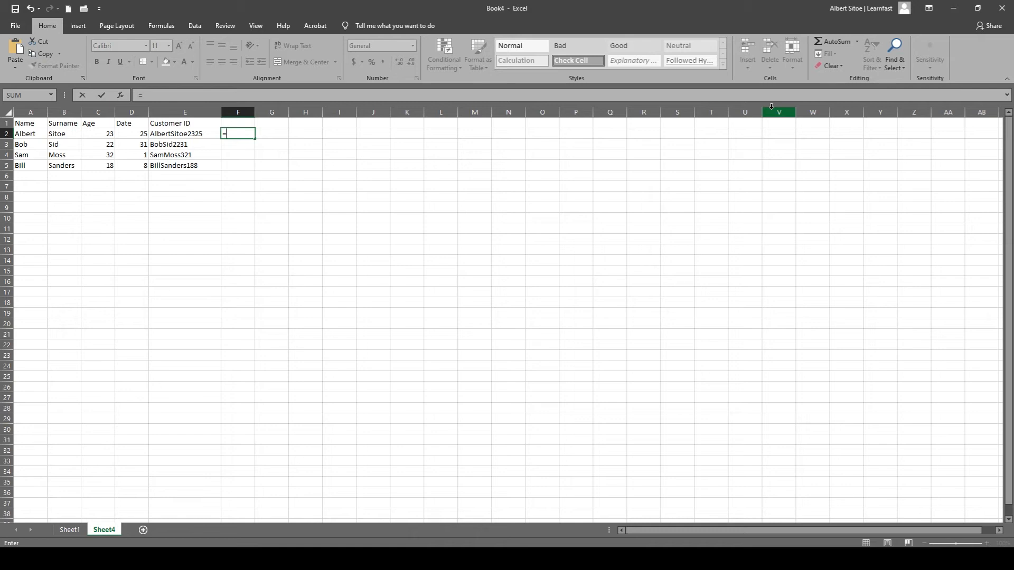
type("lef")
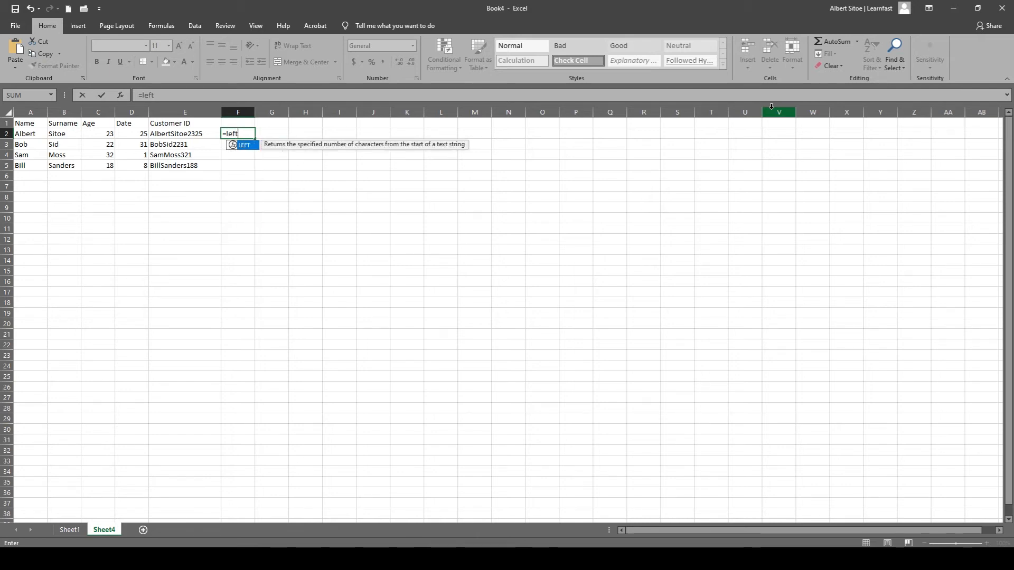
type("t(")
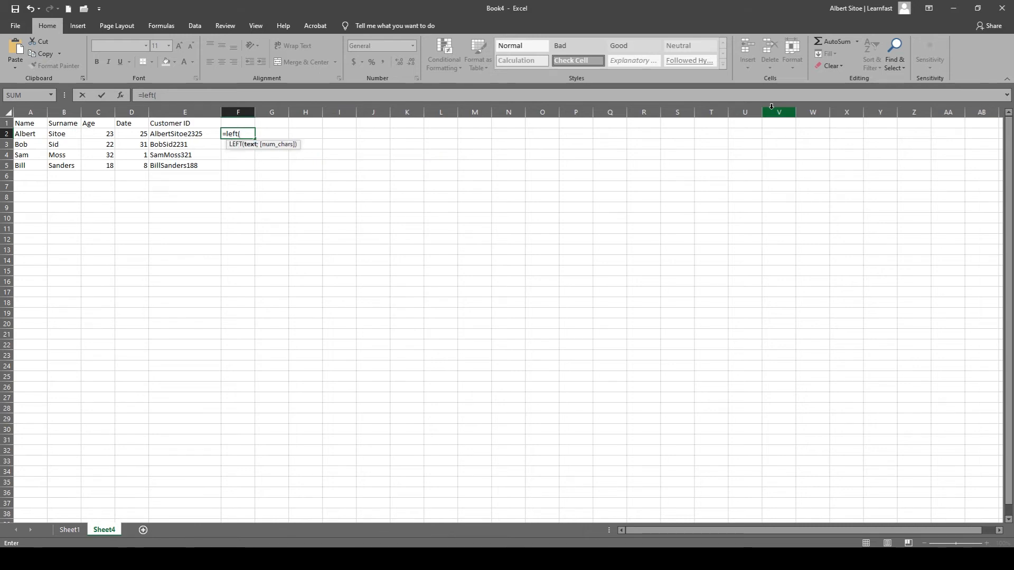
left_click(30, 135)
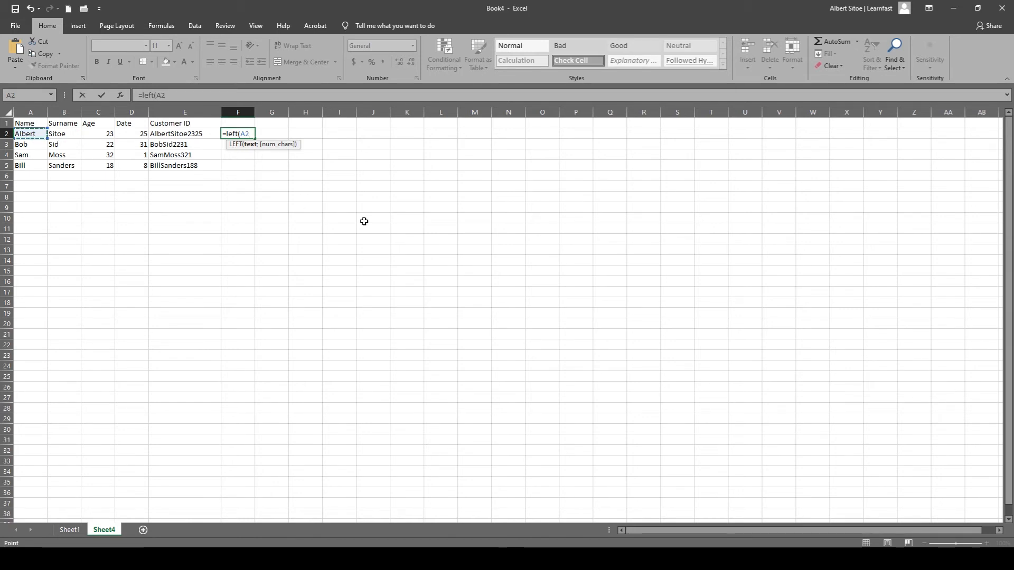
type(";3)")
key("Return")
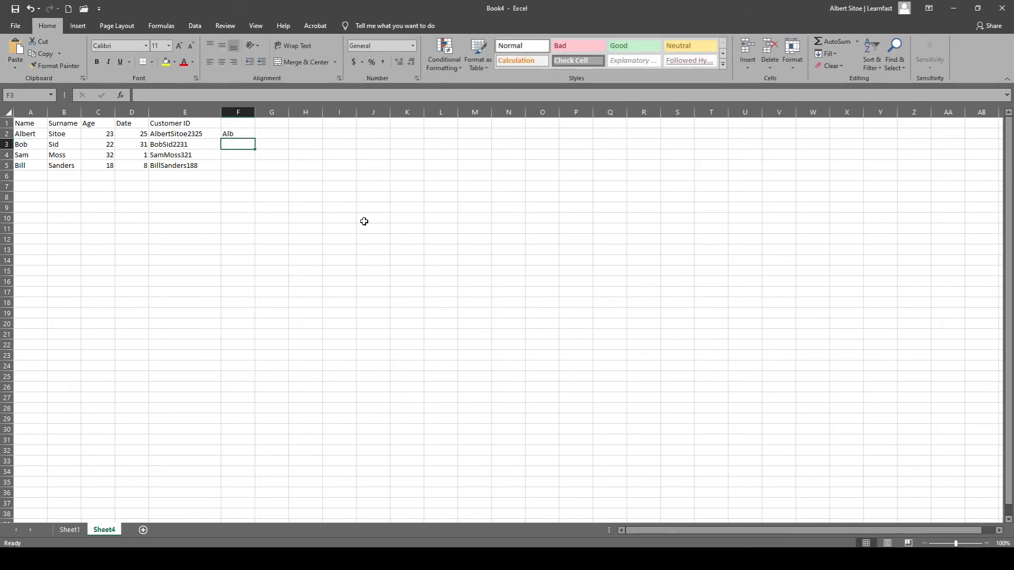
Review the LEFT formula in F2 and fill it down through F5.
left_click(234, 135)
double_click(234, 135)
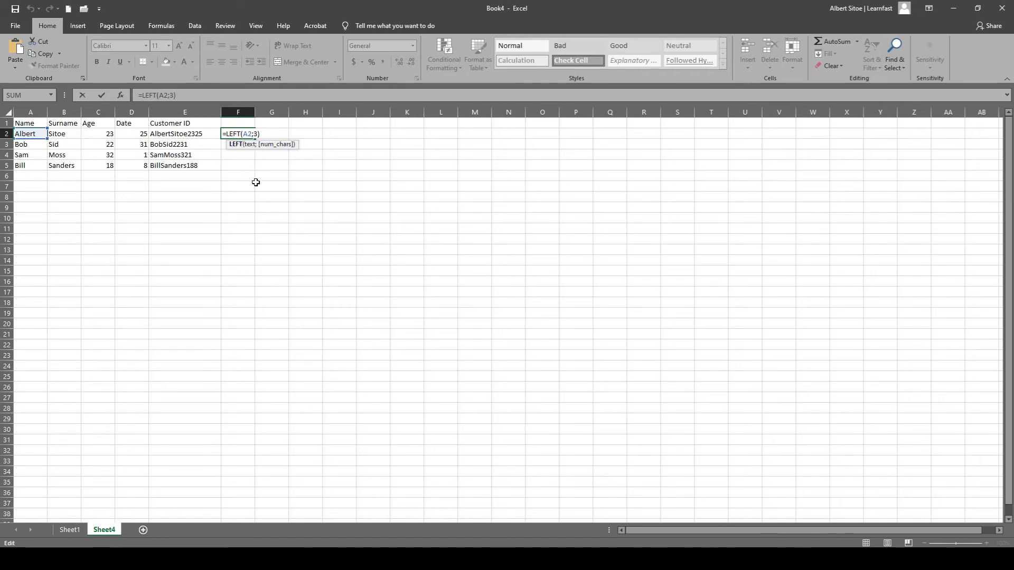
key("Return")
left_click(247, 134)
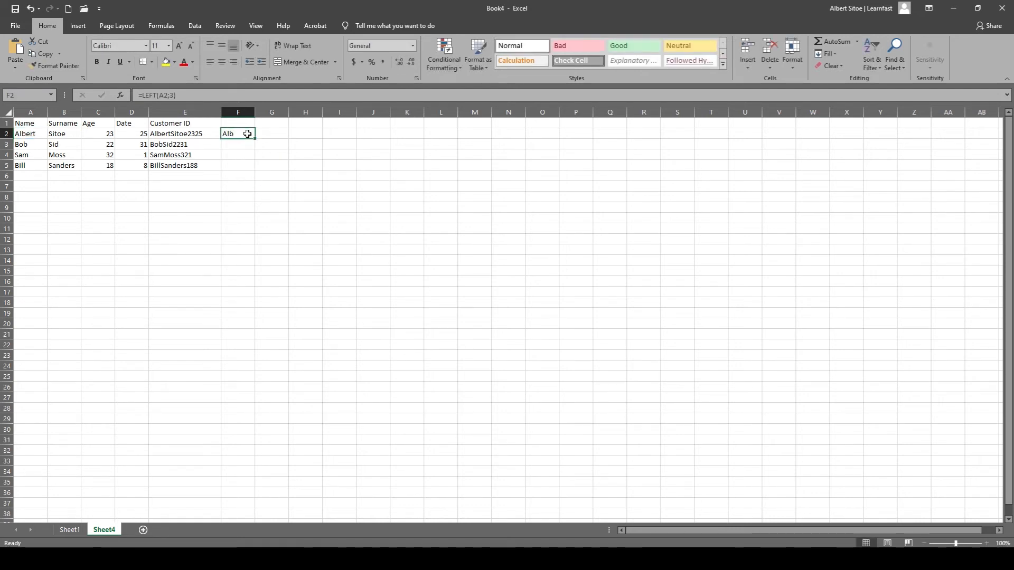
left_click_drag(255, 137, 251, 170)
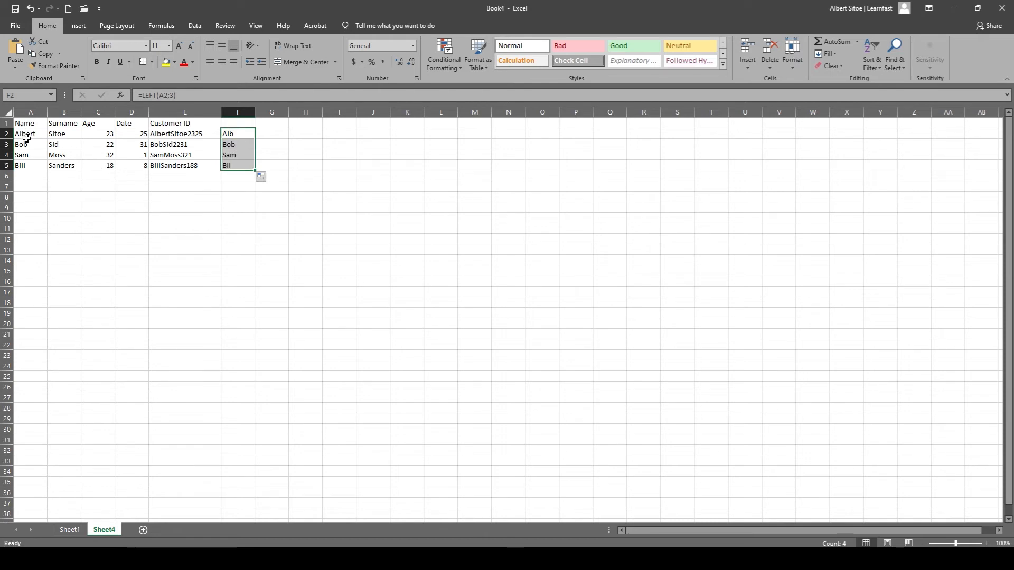
Set the character count in the F2 LEFT formula to 2 and fill it down through F5.
double_click(241, 134)
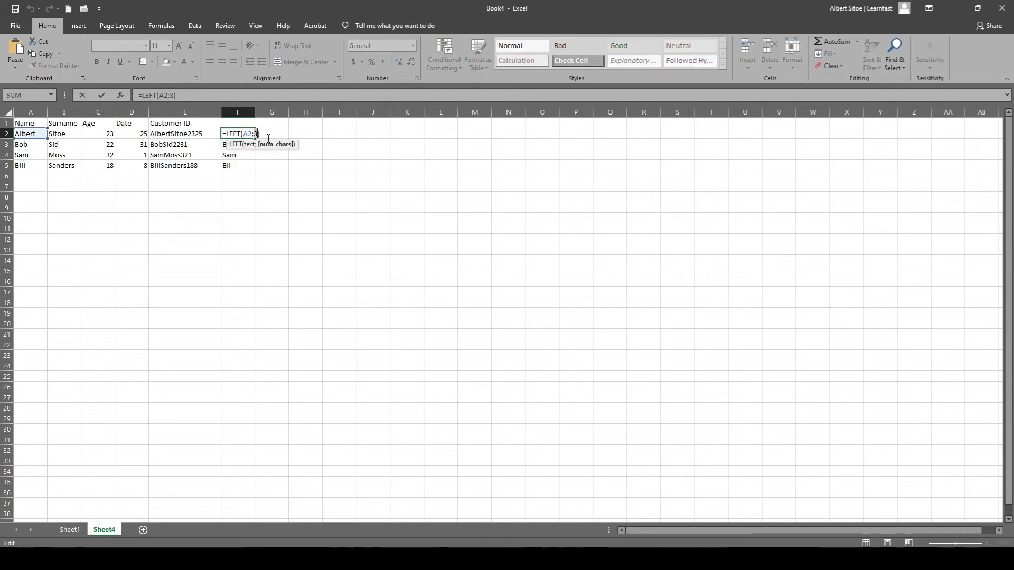
key("Return")
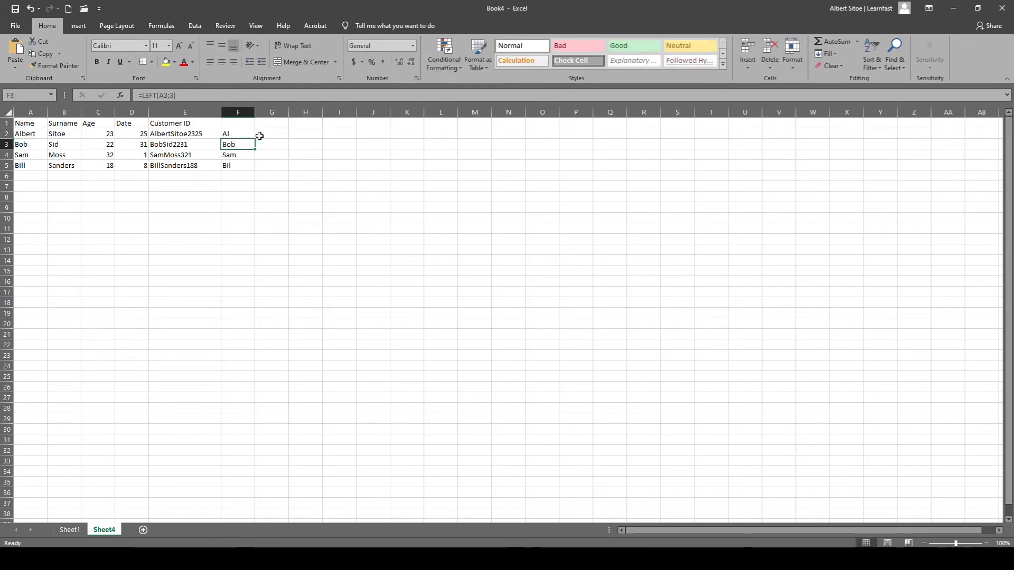
left_click(249, 133)
left_click_drag(255, 139, 256, 171)
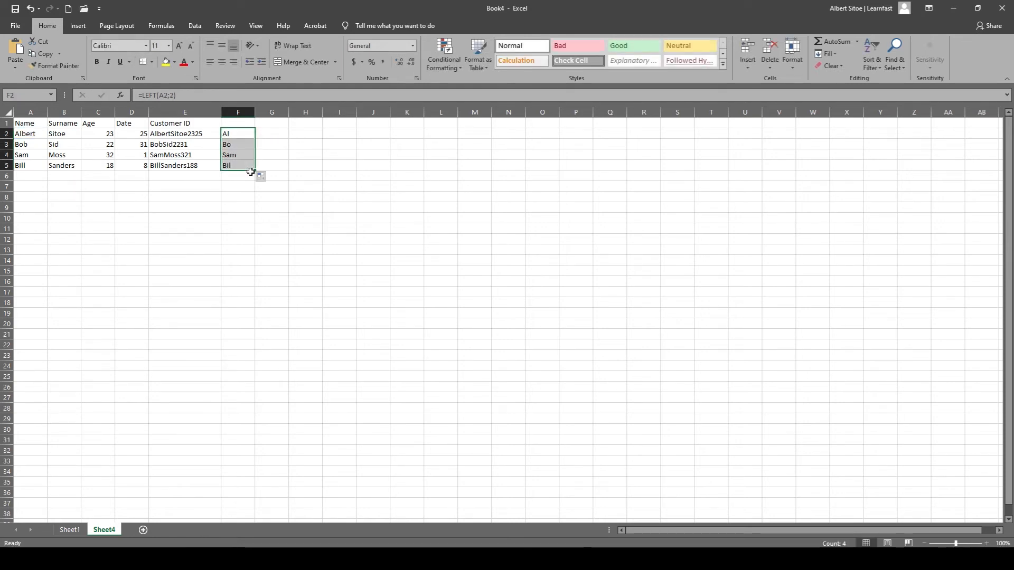
Replace the LEFT function with RIGHT in the F2 formula, giving =RIGHT(A2;2).
double_click(241, 134)
left_click(237, 208)
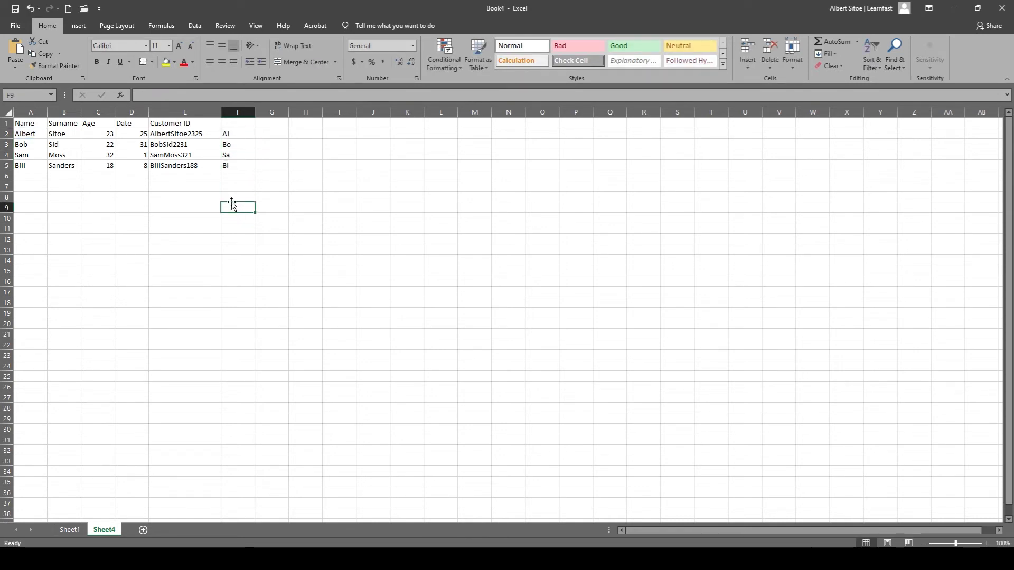
left_click(240, 137)
left_click(155, 96)
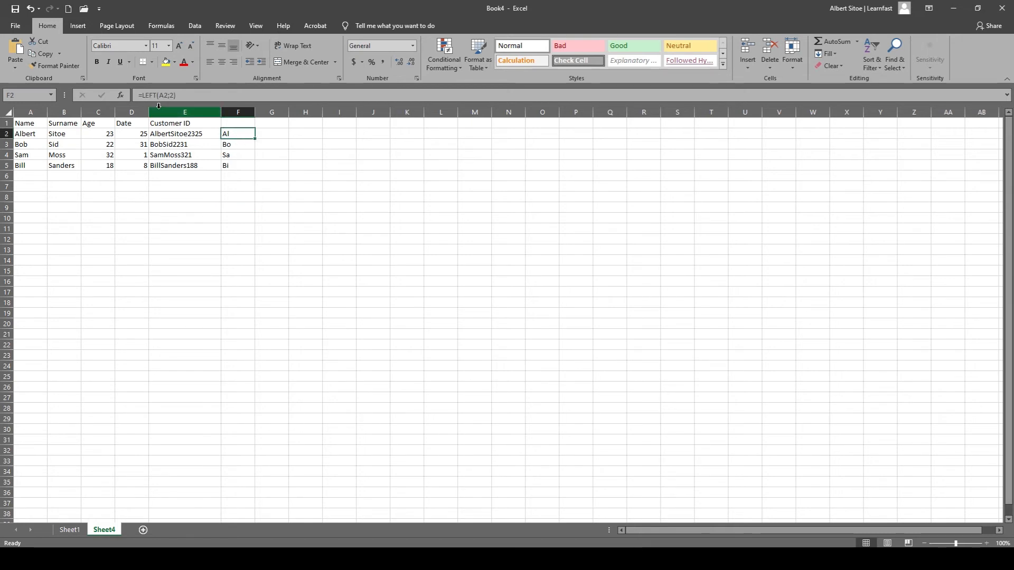
double_click(156, 100)
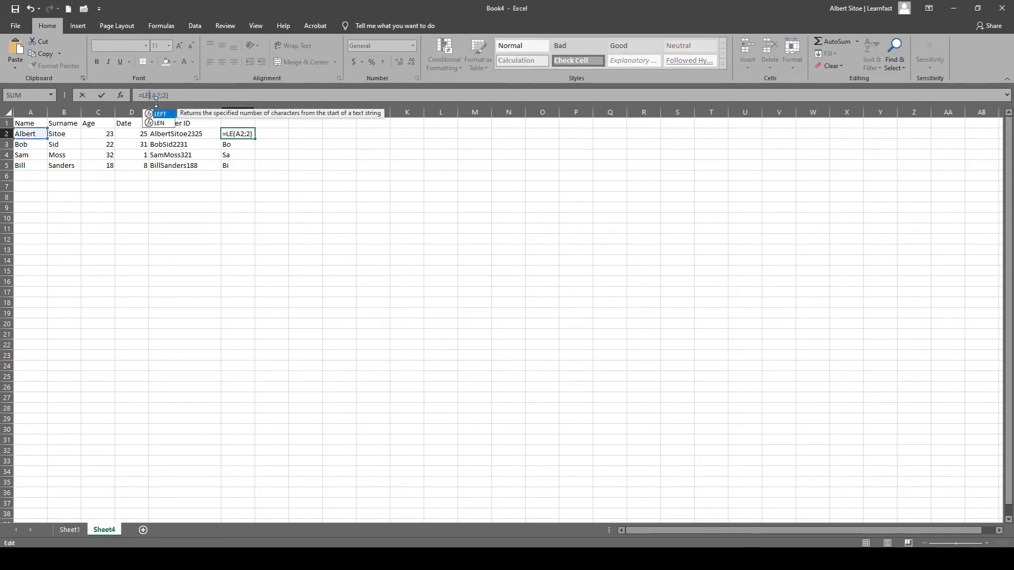
key("BackSpace")
type("right")
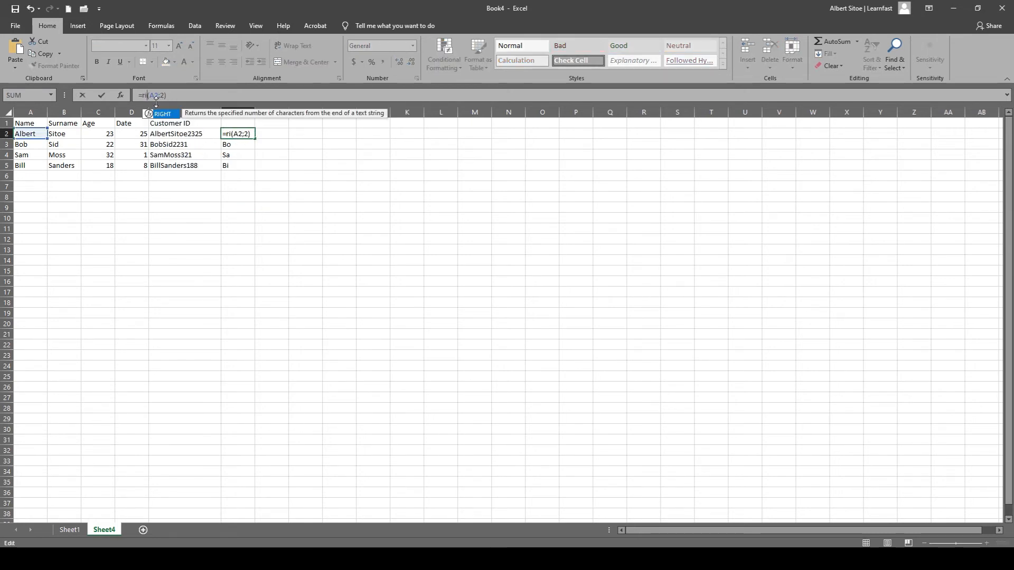
key("Return")
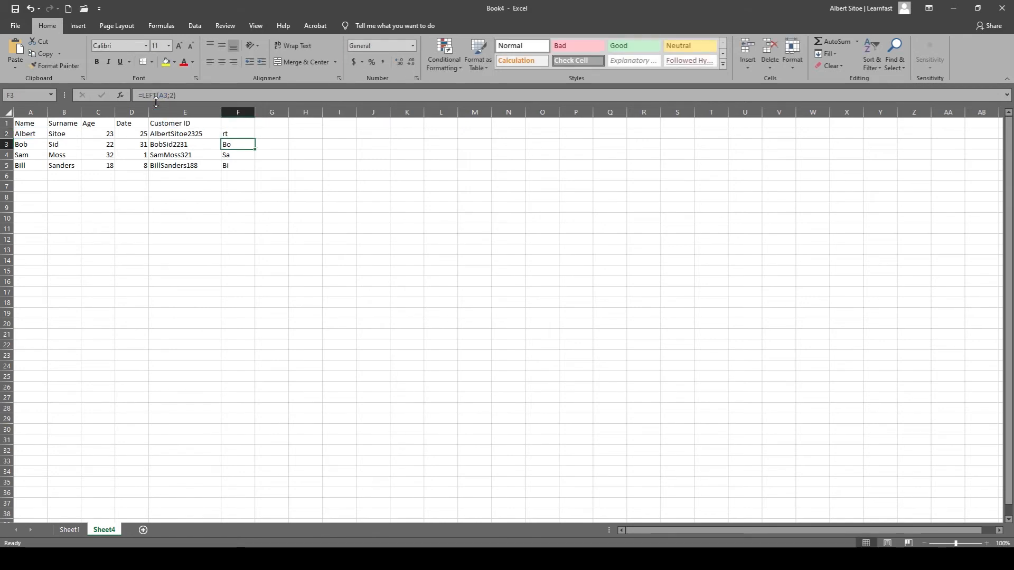
Fill the RIGHT formula from F2 down through F5.
left_click(236, 133)
left_click_drag(255, 147, 255, 168)
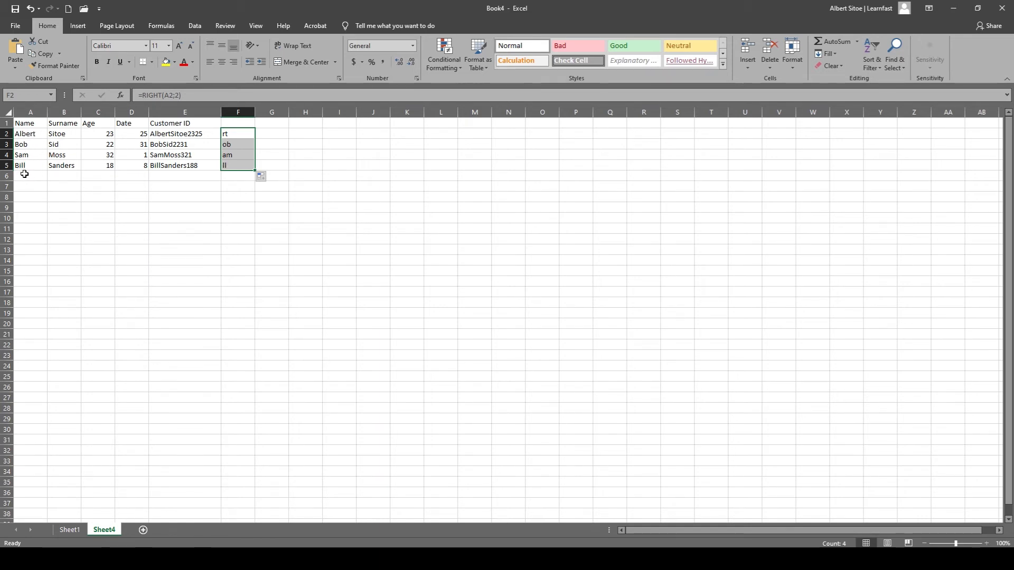
left_click(207, 194)
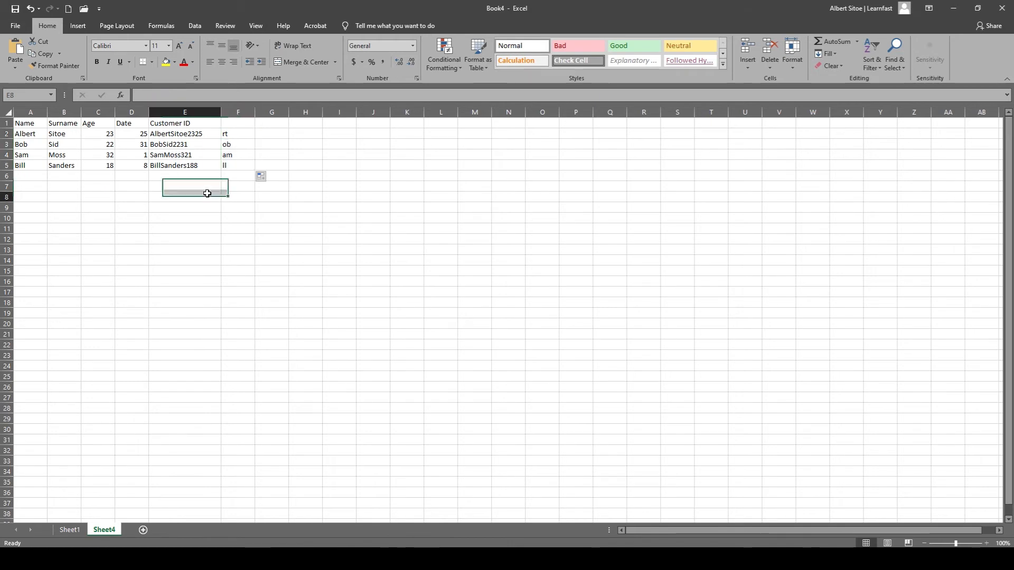
Clear the test formulas in column F by deleting the contents of F1:F6.
left_click(228, 137)
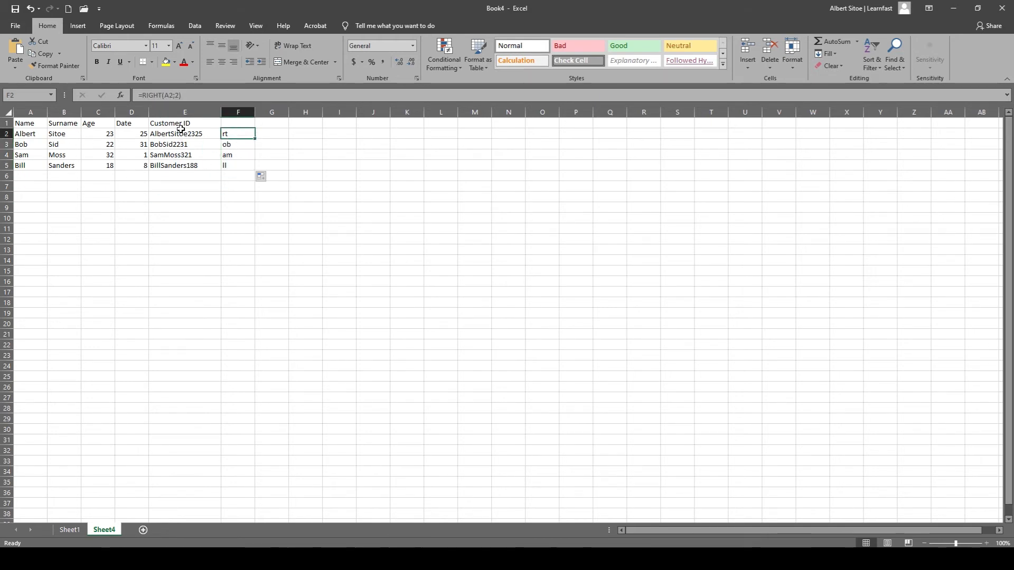
double_click(233, 134)
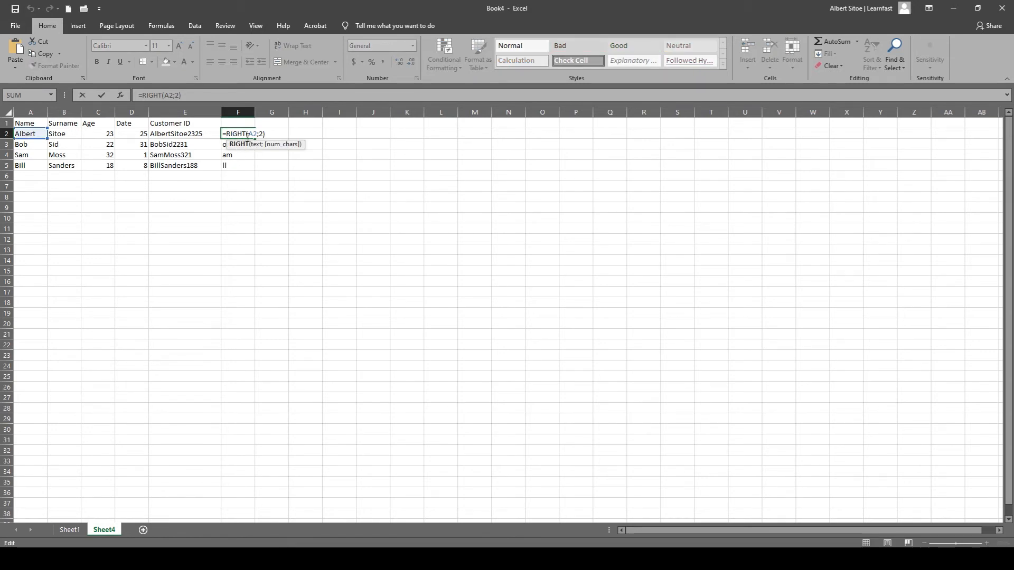
left_click_drag(228, 133, 237, 172)
left_click(238, 173)
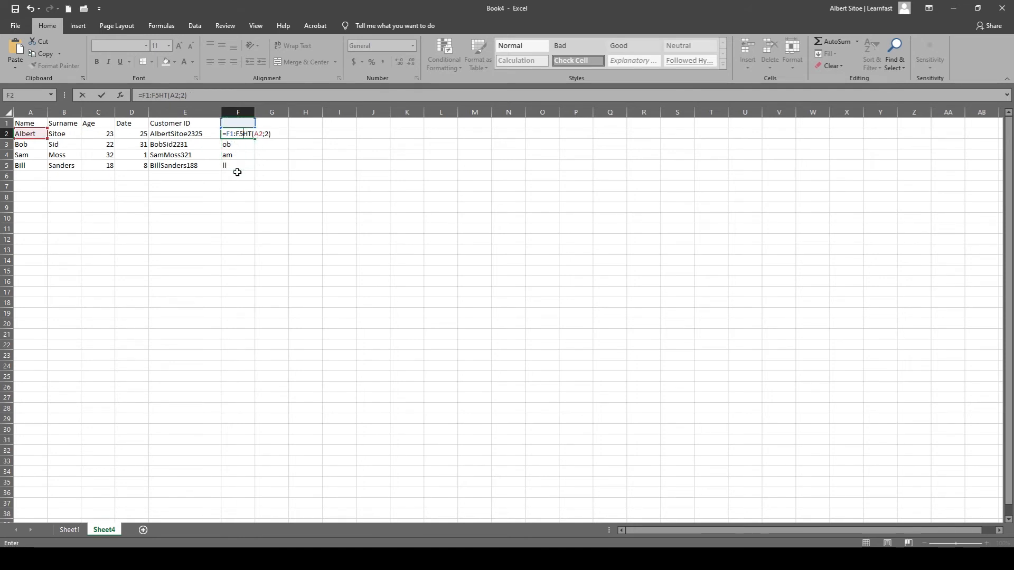
key("Escape")
left_click_drag(238, 125, 234, 176)
key("Delete")
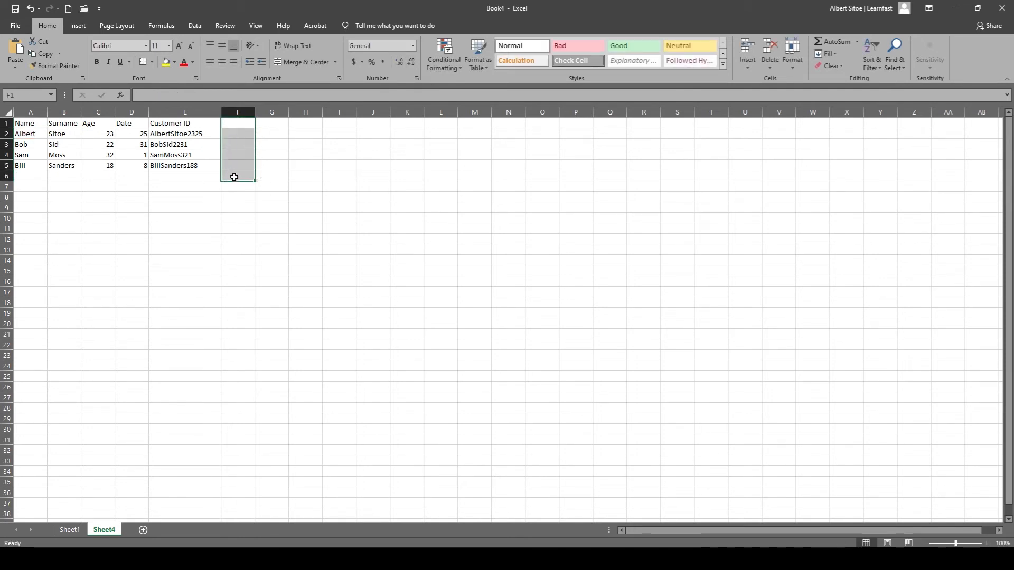
Replace all arguments of the Customer ID formula in E2 with a nested LEFT, giving =CONCATENATE(LEFT(A2;2)).
double_click(174, 134)
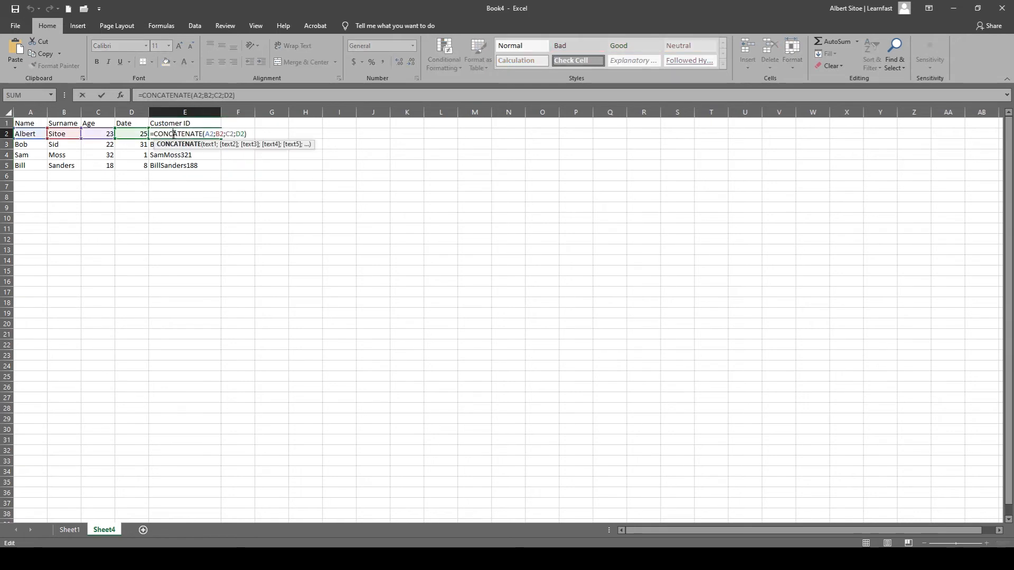
left_click(211, 133)
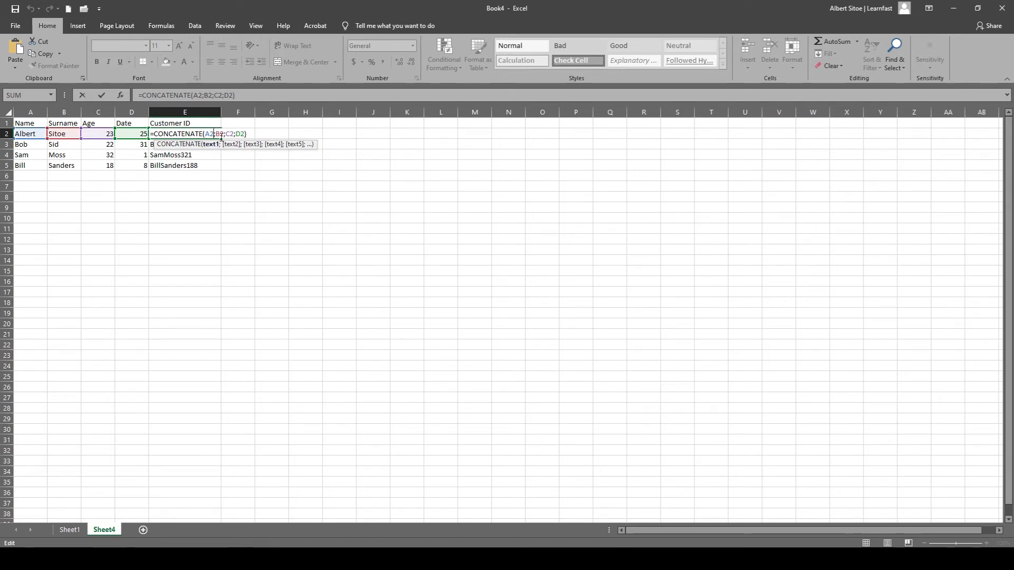
mouse_move(251, 133)
left_mouse_down()
mouse_move(206, 134)
mouse_move(254, 135)
left_mouse_up()
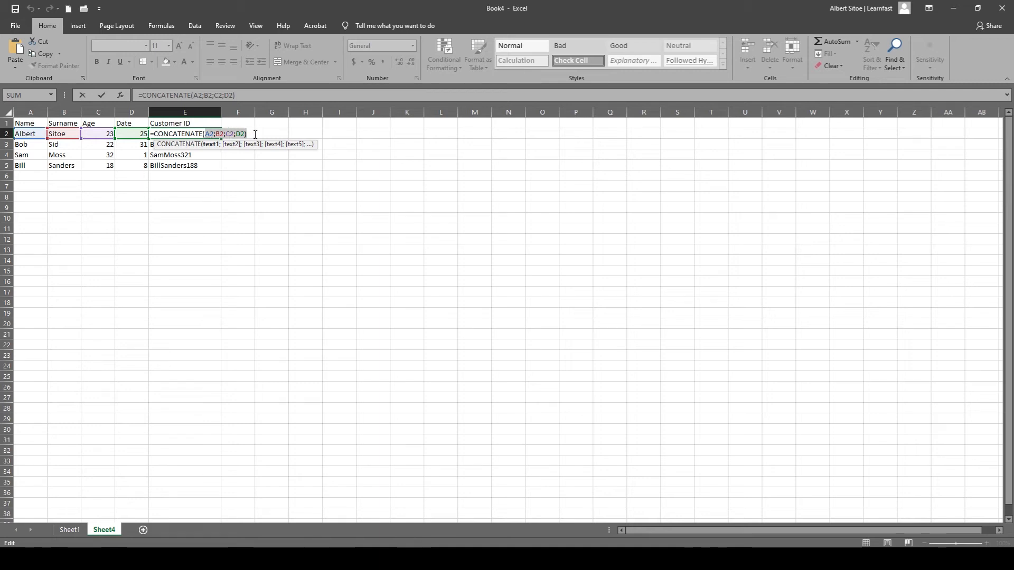
type("left")
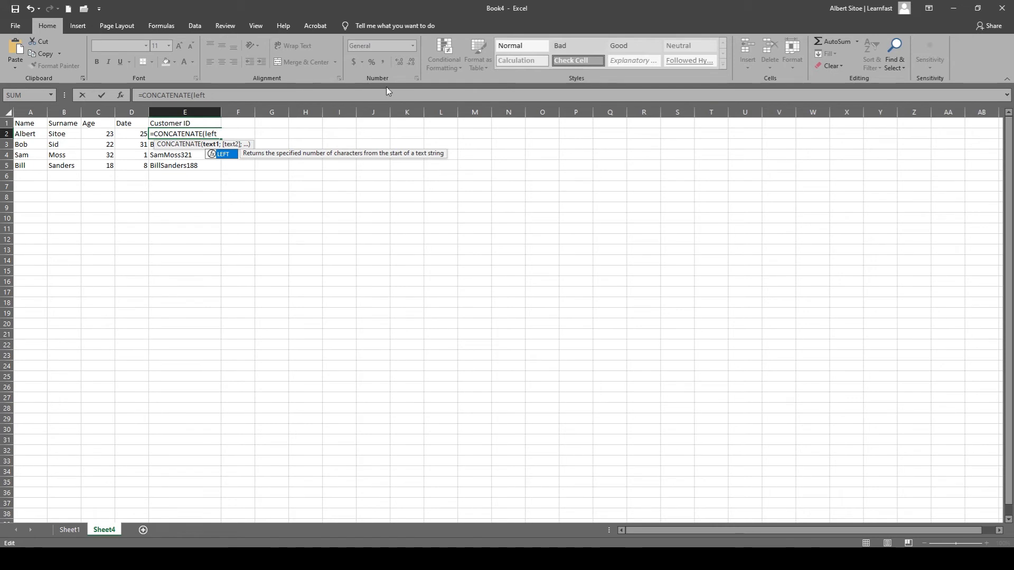
type("(")
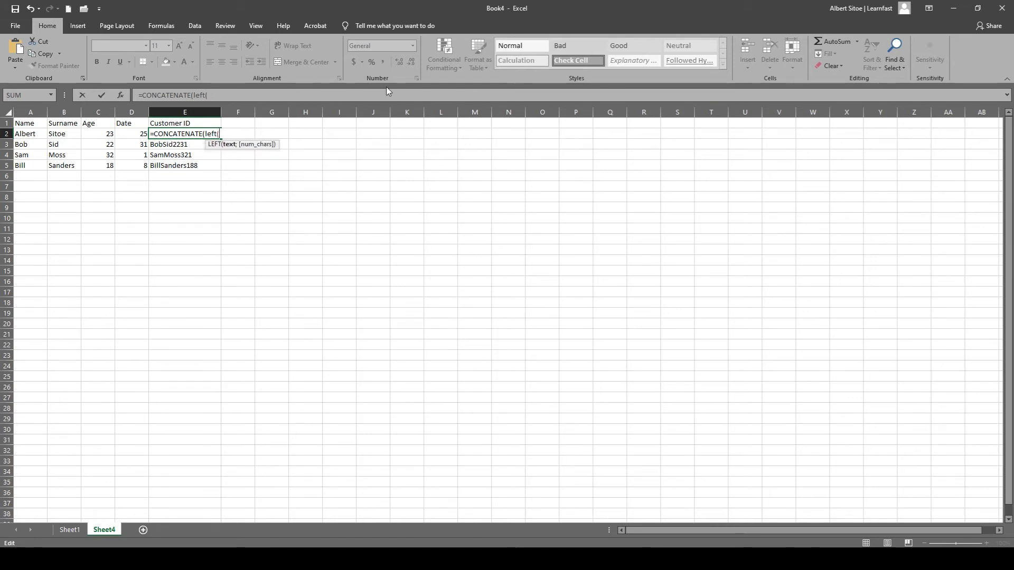
left_click(30, 135)
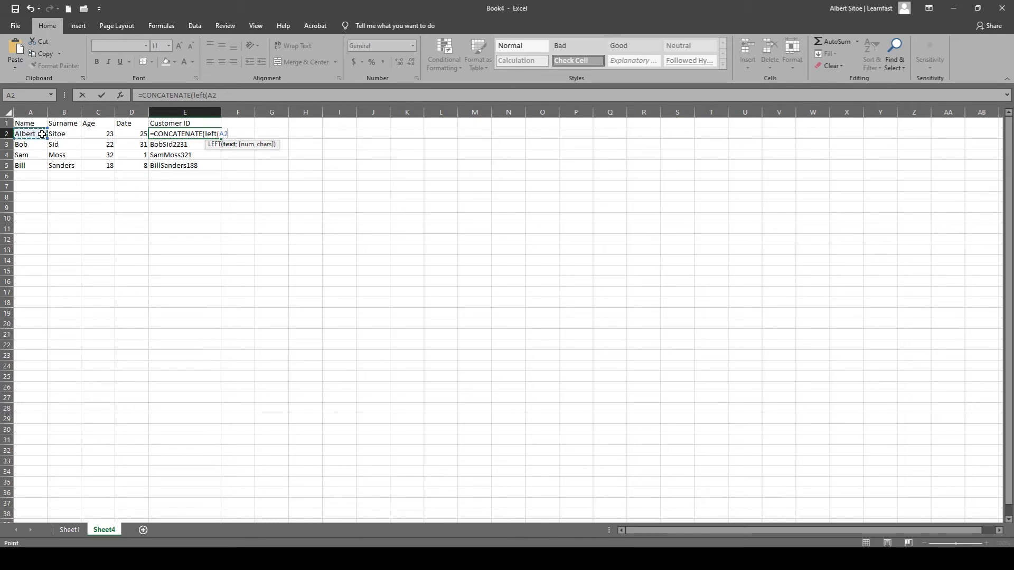
type(";")
type("2)")
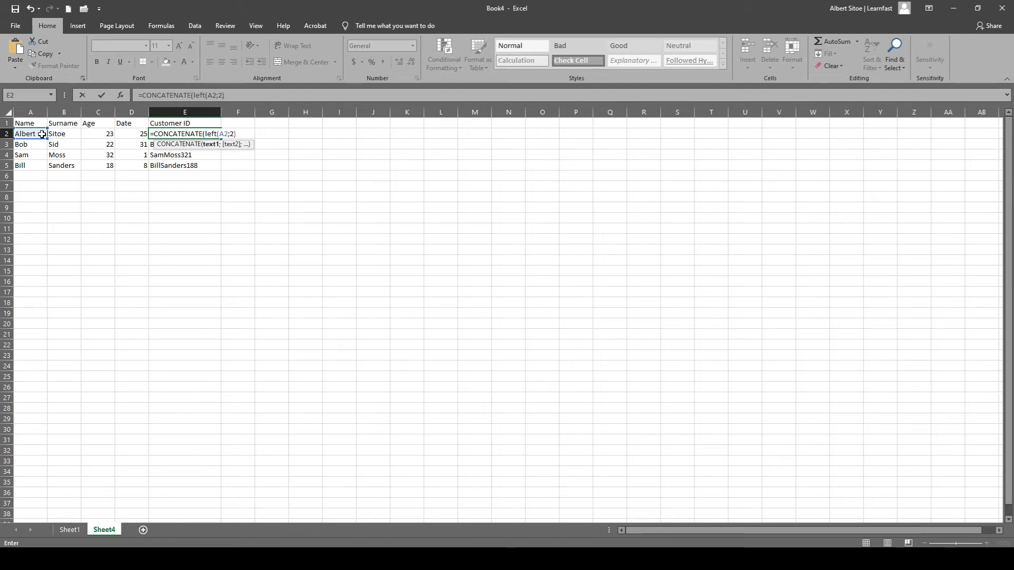
type(")")
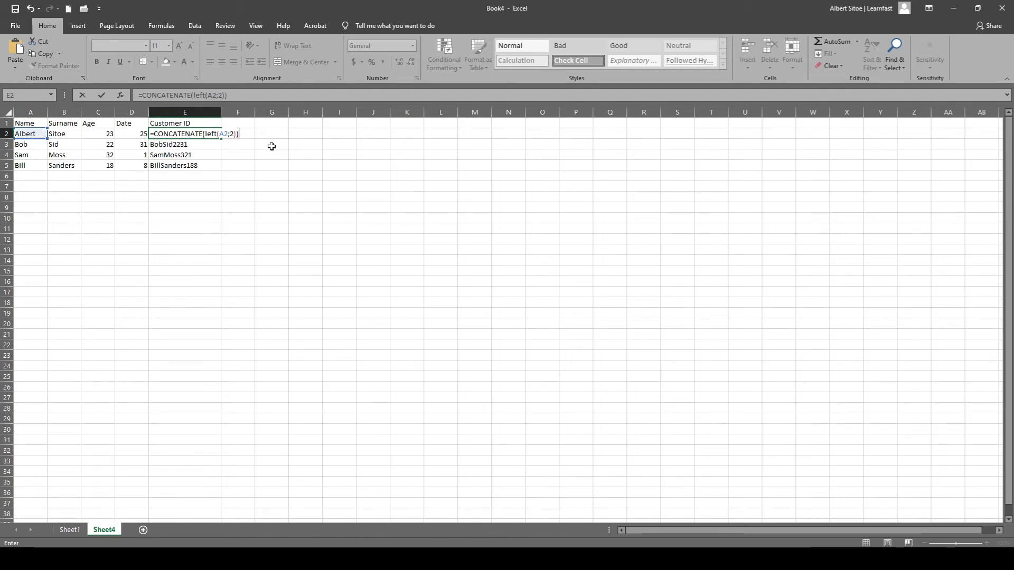
key("Return")
Duplicate the nested LEFT(A2;2) in the E2 formula as the second CONCATENATE argument, separated by a semicolon.
double_click(186, 135)
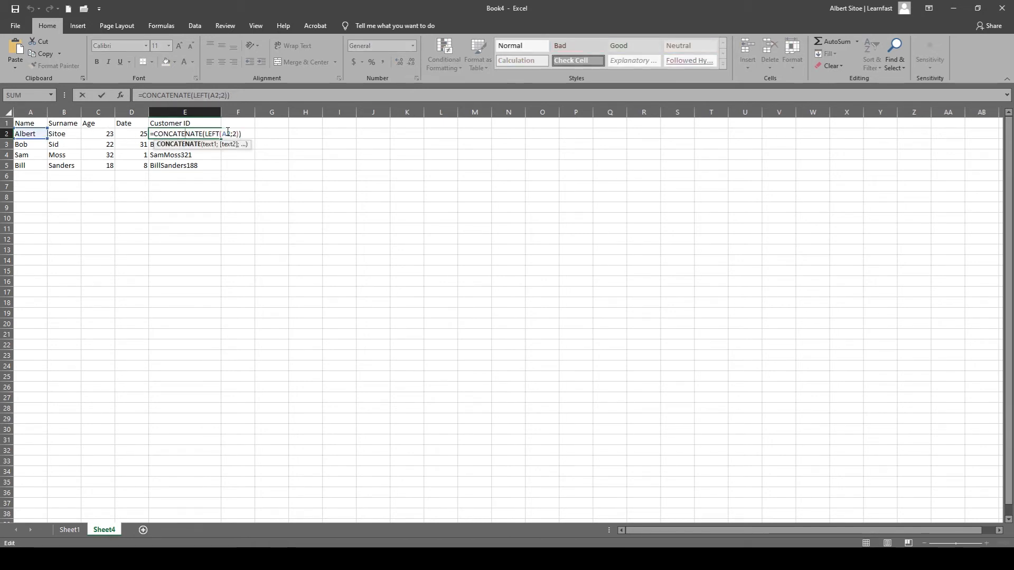
left_click(196, 97)
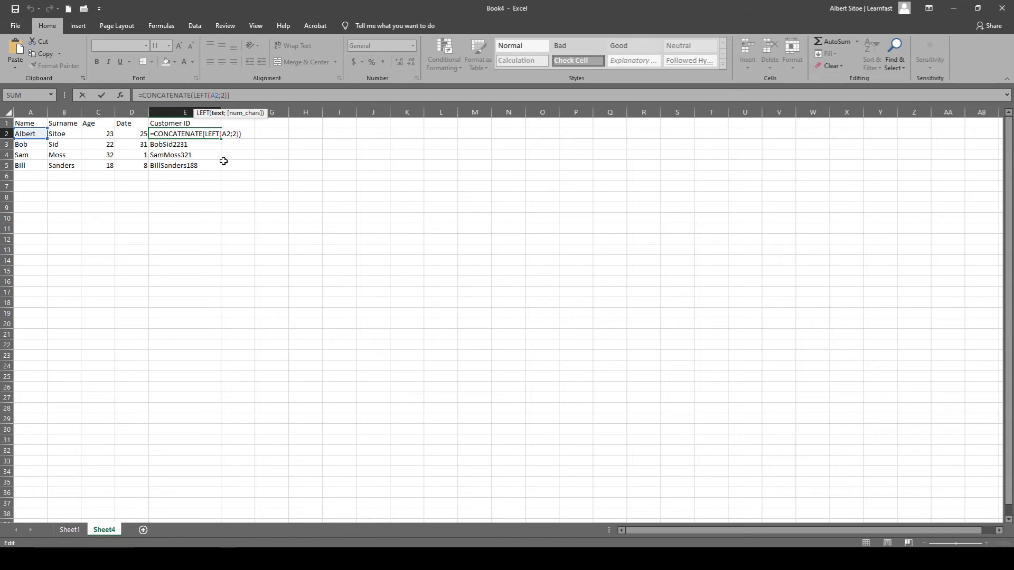
left_click(244, 97)
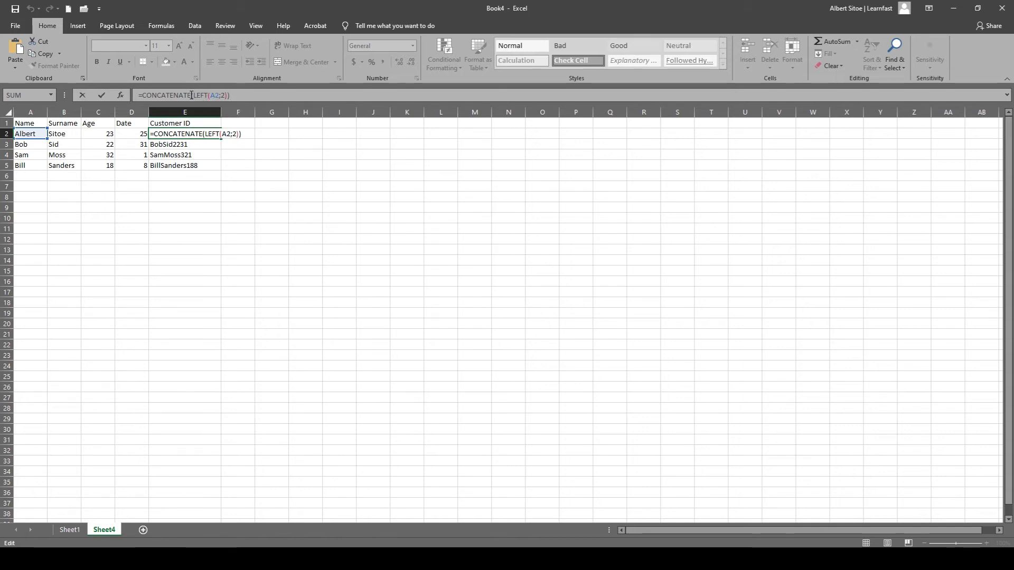
left_click(228, 95)
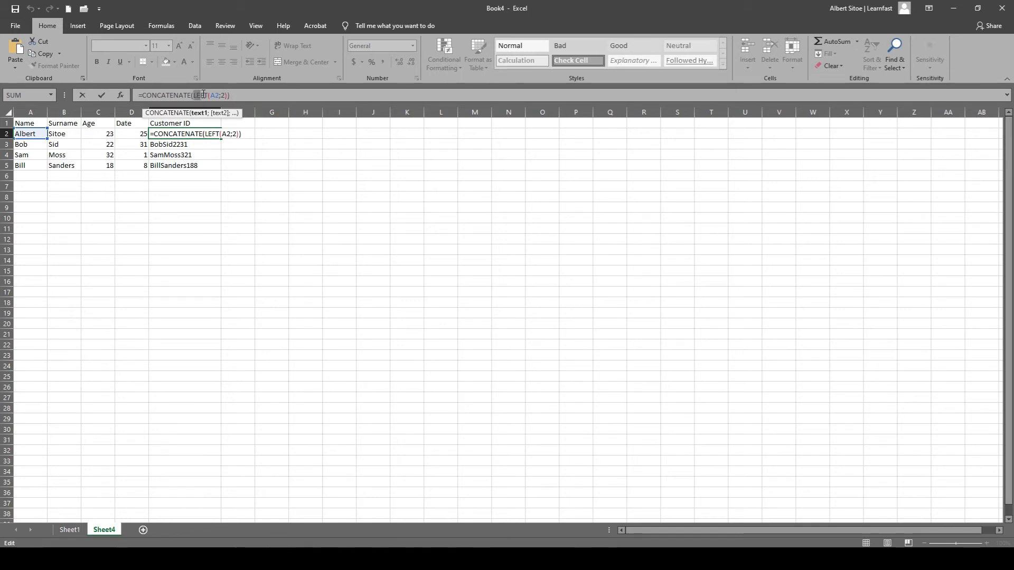
left_click_drag(203, 94, 220, 96)
key("ctrl+c")
left_click(229, 95)
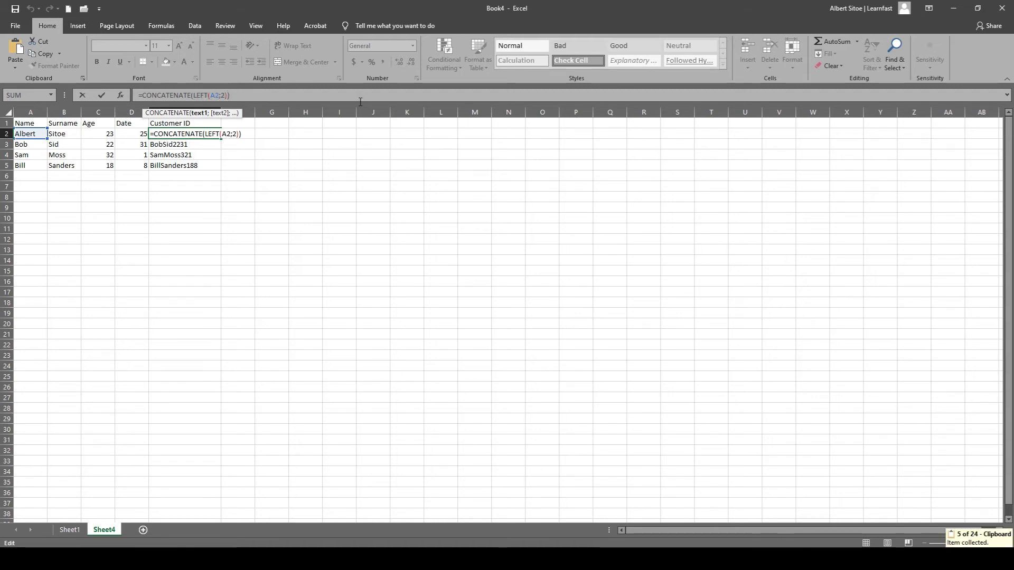
type(";")
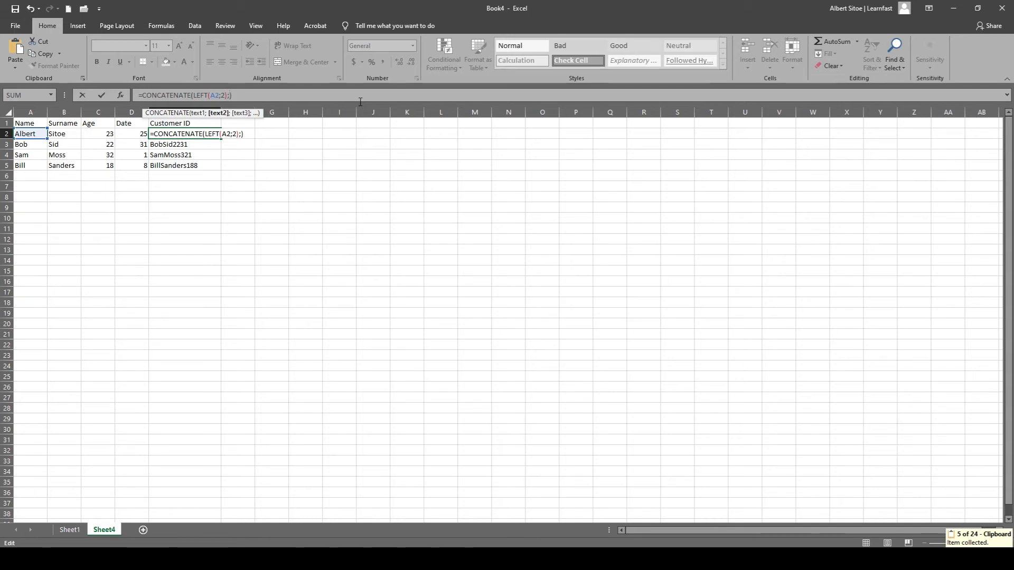
key("ctrl+v")
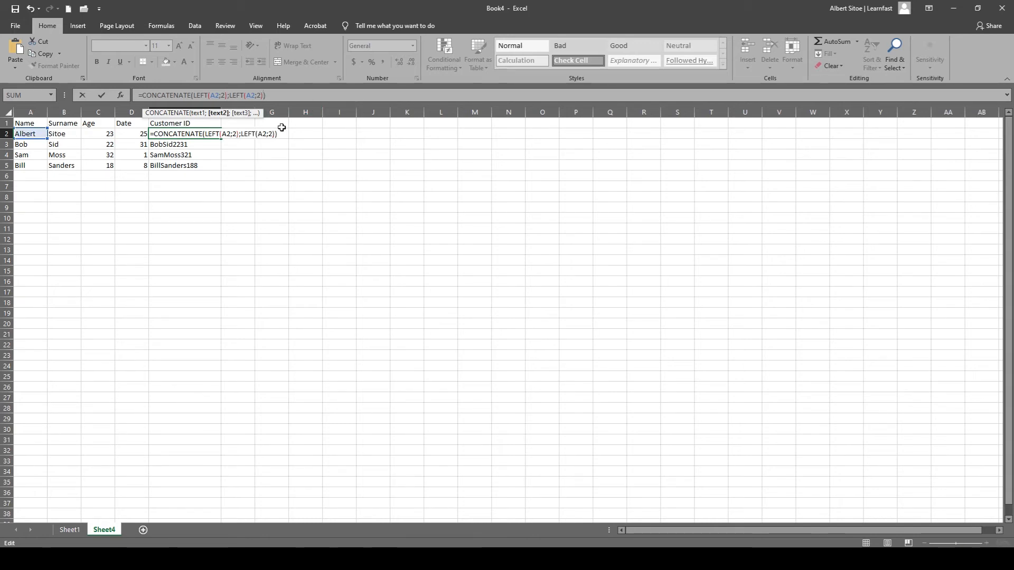
type(";")
key("ctrl+v")
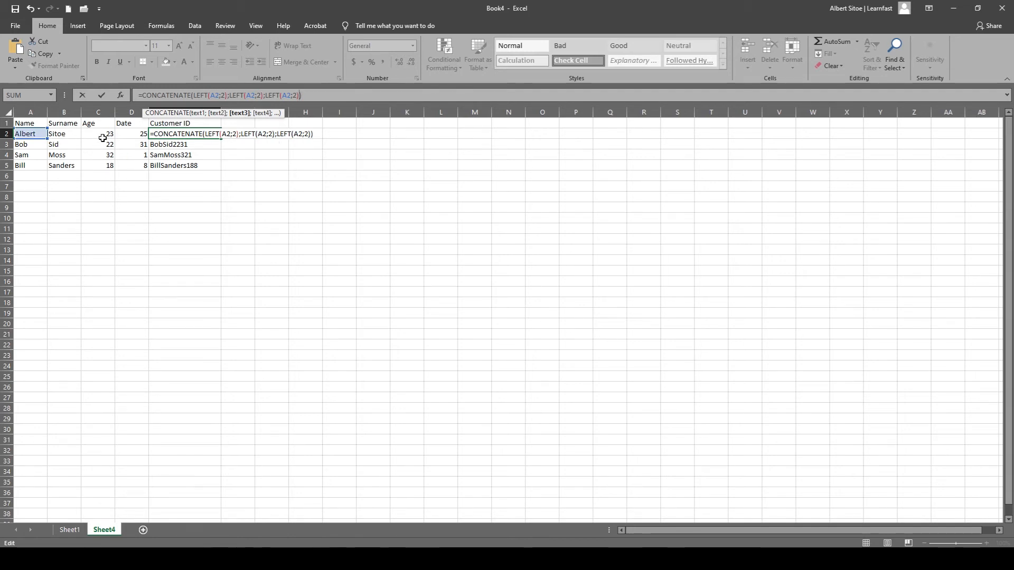
type(";")
key("ctrl+v")
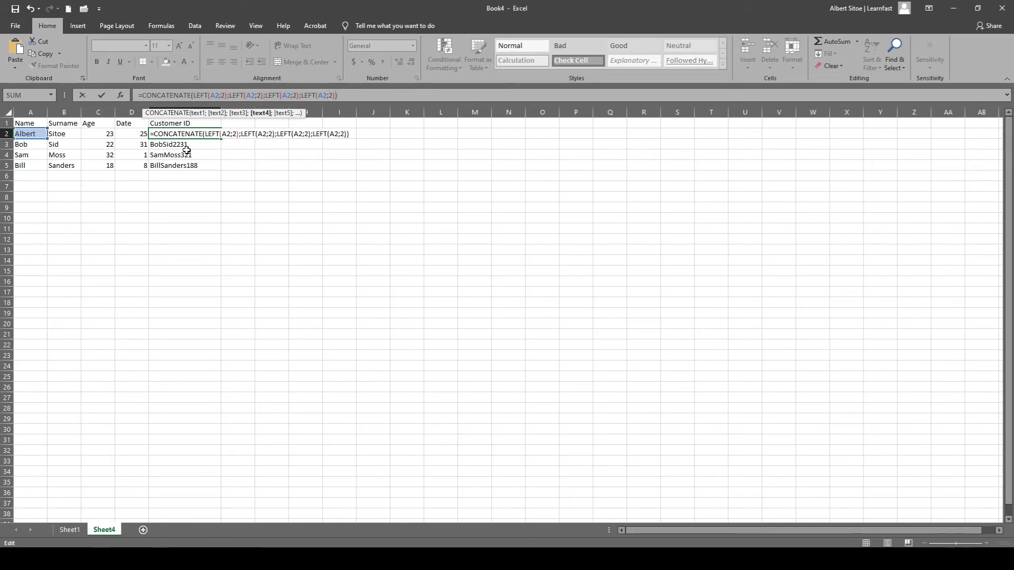
key("BackSpace")
key("BackSpace")
key("BackSpace")
key("BackSpace")
key("BackSpace")
key("BackSpace")
key("BackSpace")
key("BackSpace")
key("BackSpace")
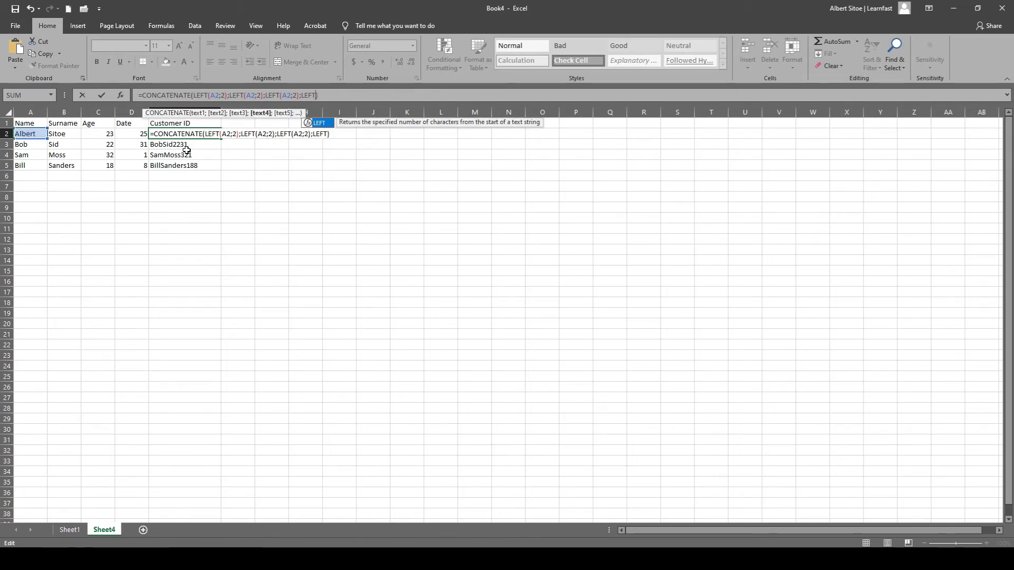
key("BackSpace")
key("BackSpace")
key("BackSpace")
key("BackSpace")
key("BackSpace")
key("BackSpace")
key("BackSpace")
key("BackSpace")
key("BackSpace")
key("BackSpace")
key("BackSpace")
key("BackSpace")
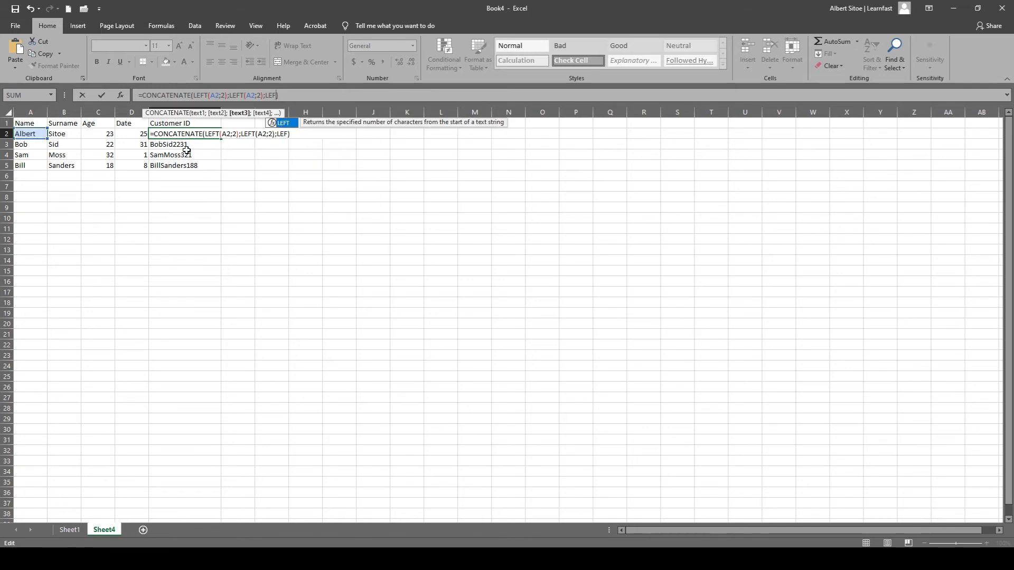
type("L")
key("BackSpace")
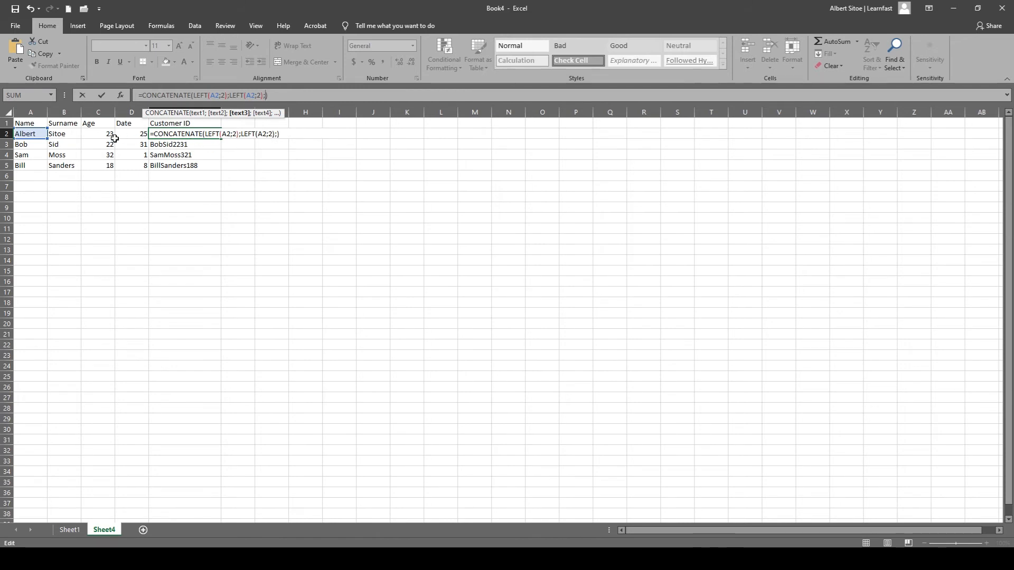
Add the age in C2 and the date in D2 as the remaining CONCATENATE arguments in E2.
left_click(100, 131)
type(";")
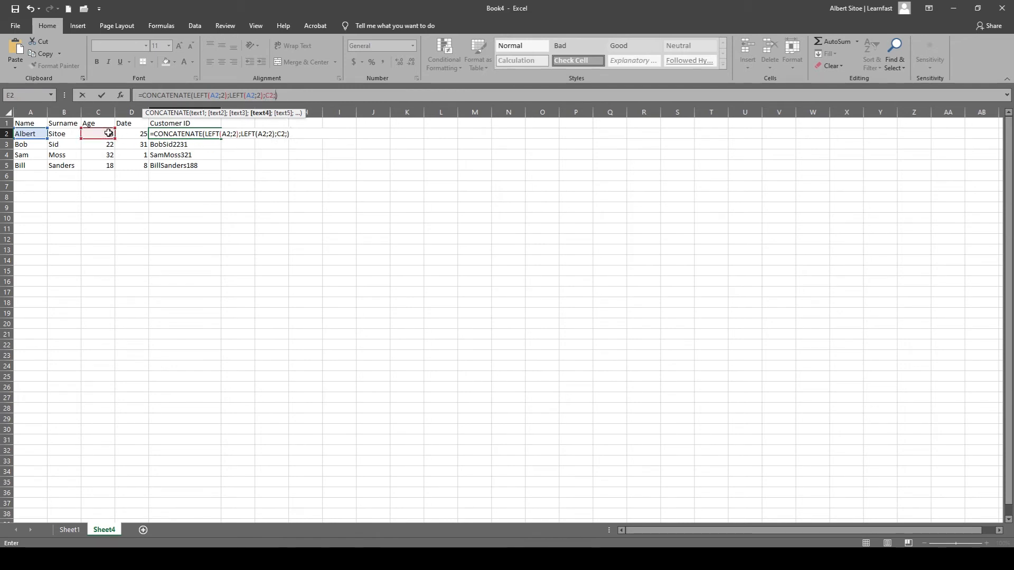
left_click(140, 134)
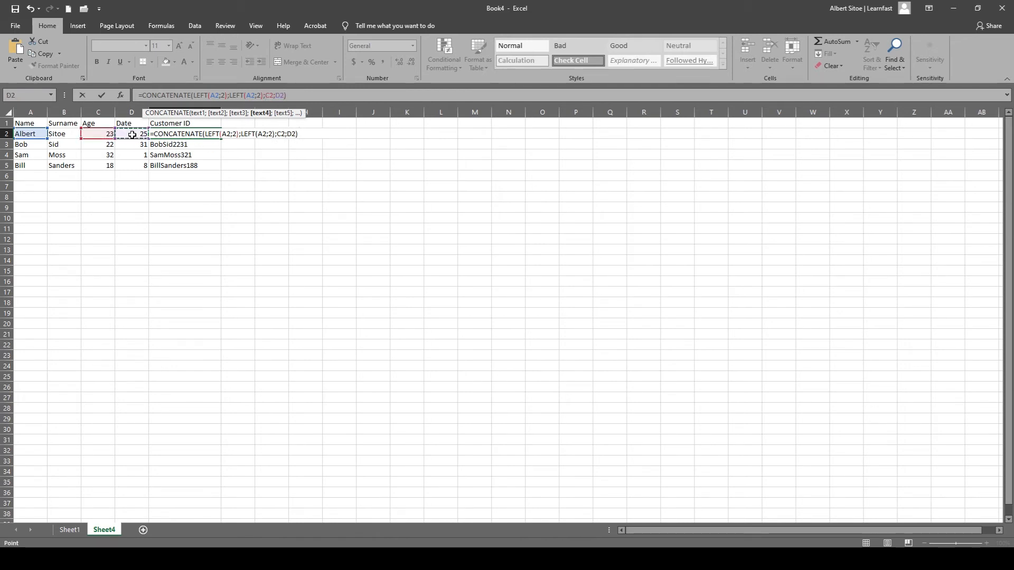
Point the second LEFT at B2 and commit the corrected E2 formula =CONCATENATE(LEFT(A2;2);LEFT(B2;2);C2;D2).
left_click(239, 94)
left_click(249, 95)
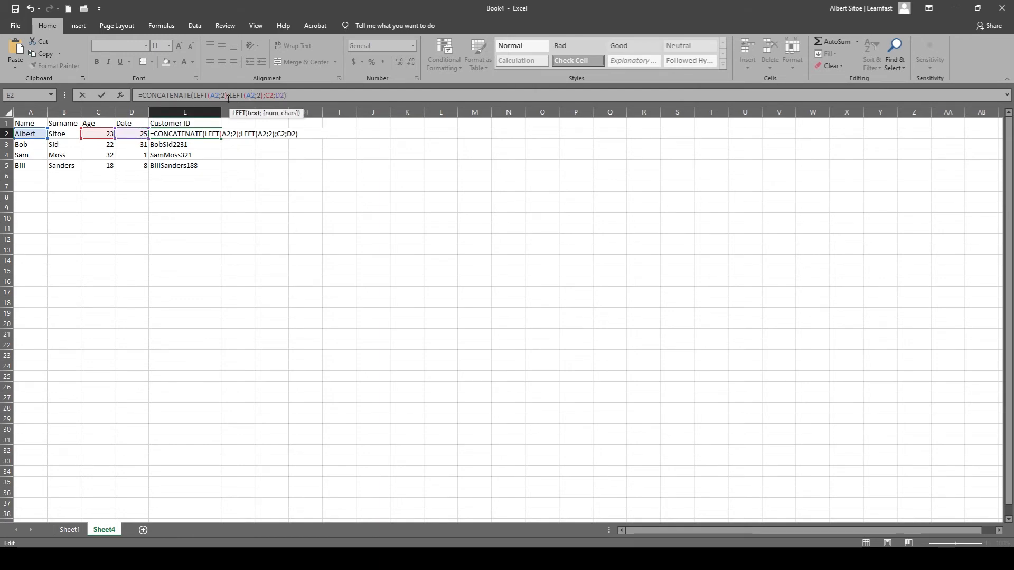
double_click(258, 95)
type("B2")
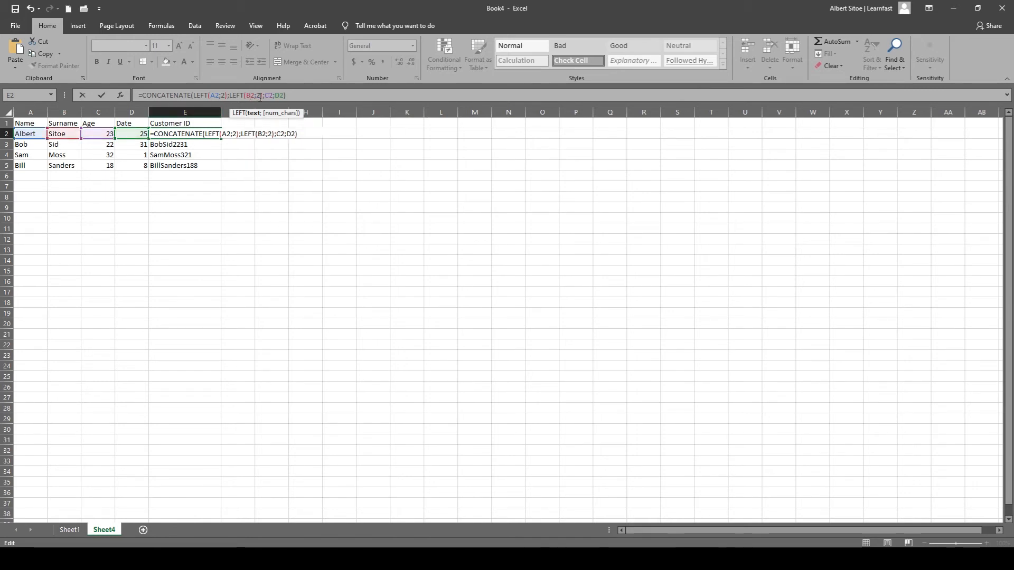
left_click(290, 96)
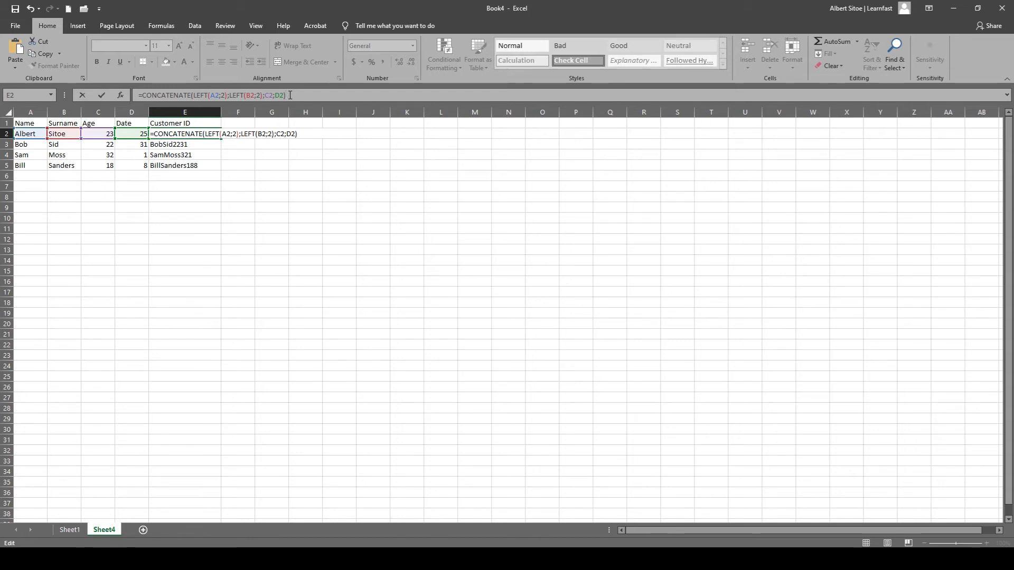
key("Return")
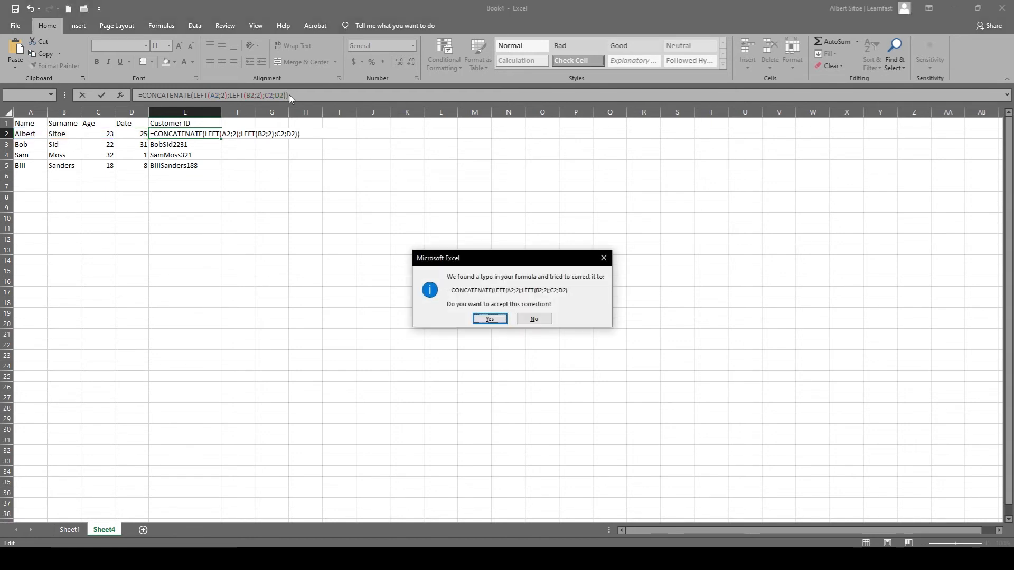
left_click(478, 319)
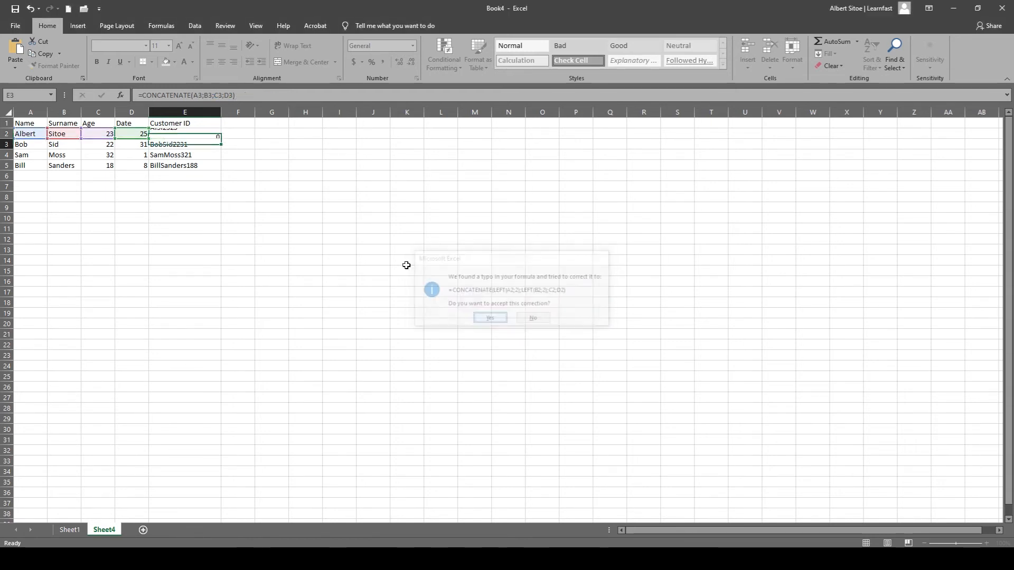
Fill the Customer ID formula from E2 down through E5.
left_click(206, 134)
left_click_drag(220, 139, 218, 169)
left_click(202, 205)
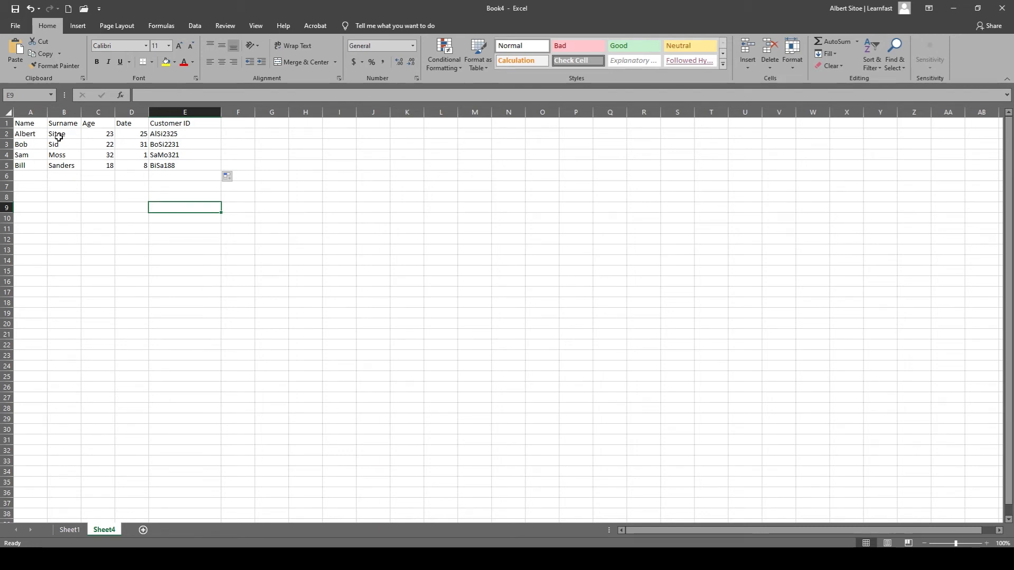
left_click(156, 134)
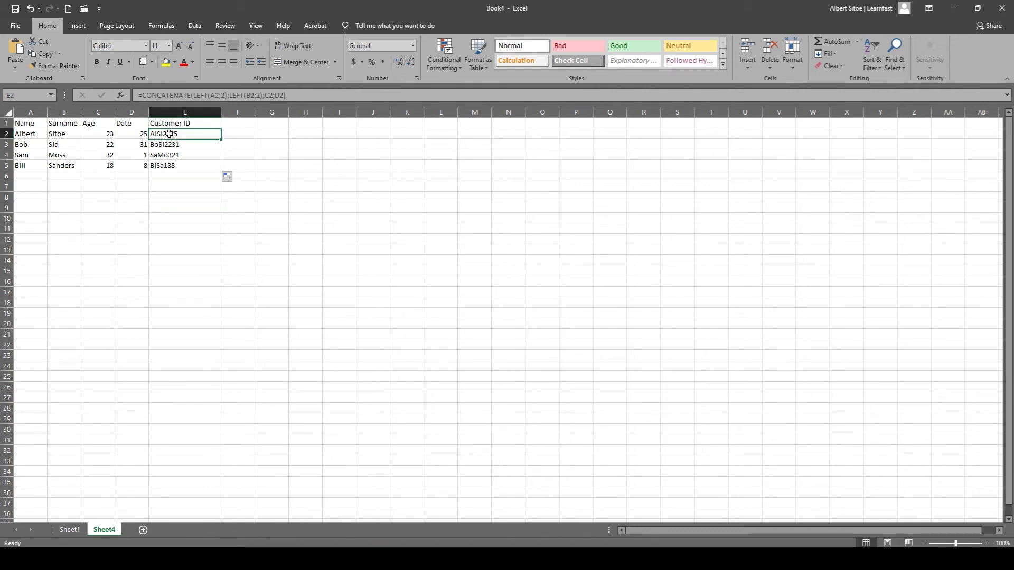
left_click(189, 165)
left_click(182, 202)
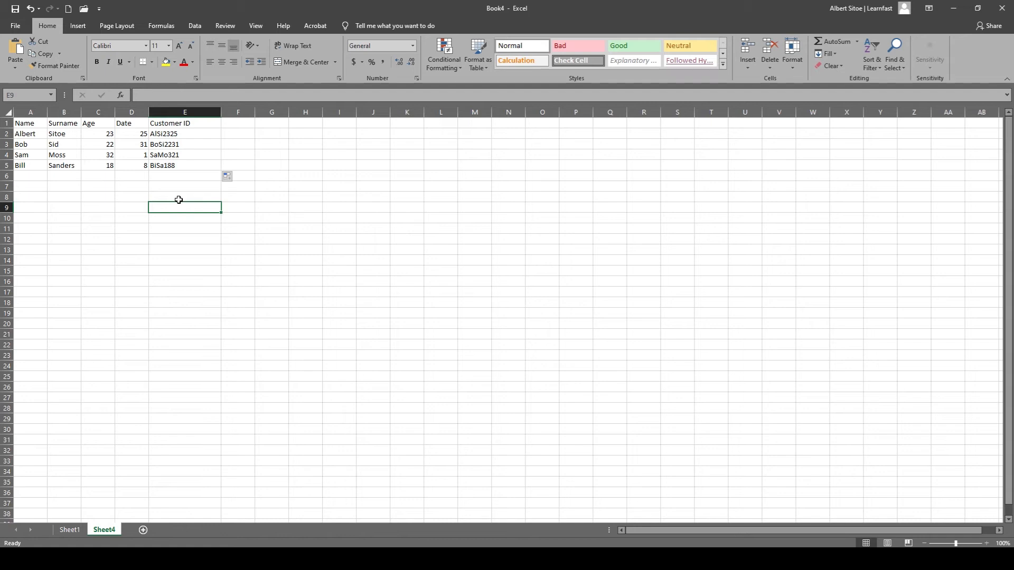
left_click(131, 225)
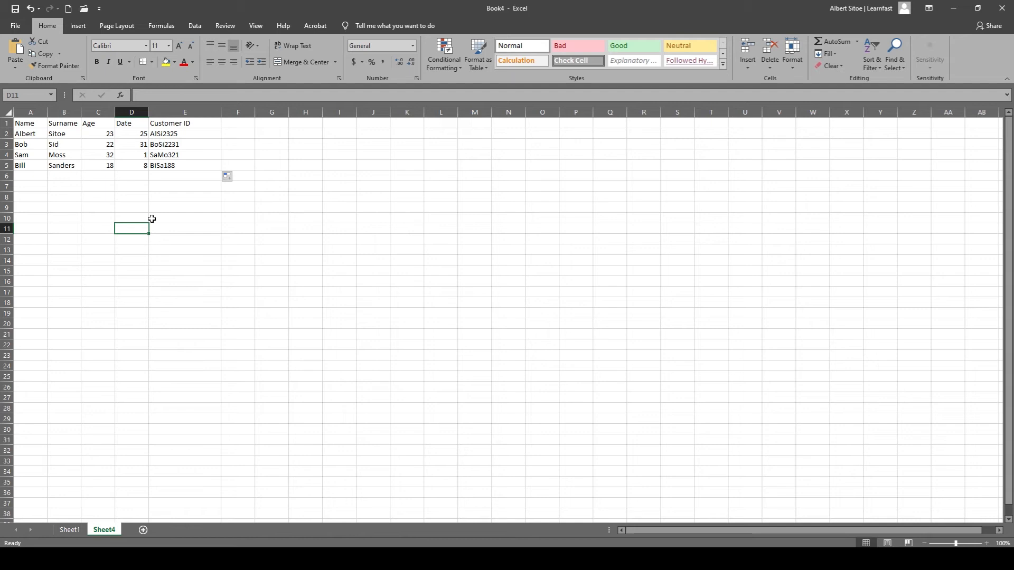
left_click(152, 219)
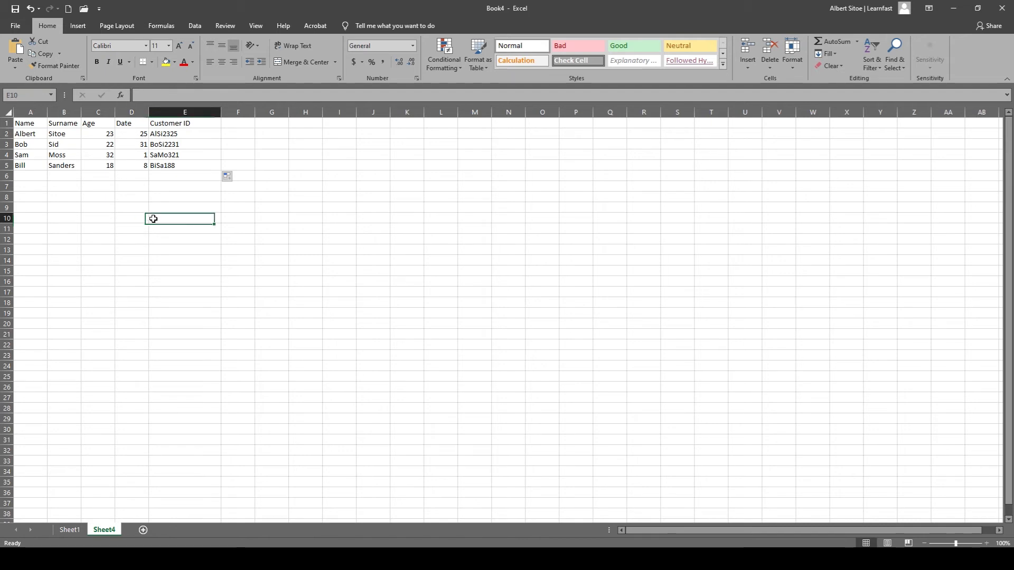
left_click(212, 237)
left_click(198, 207)
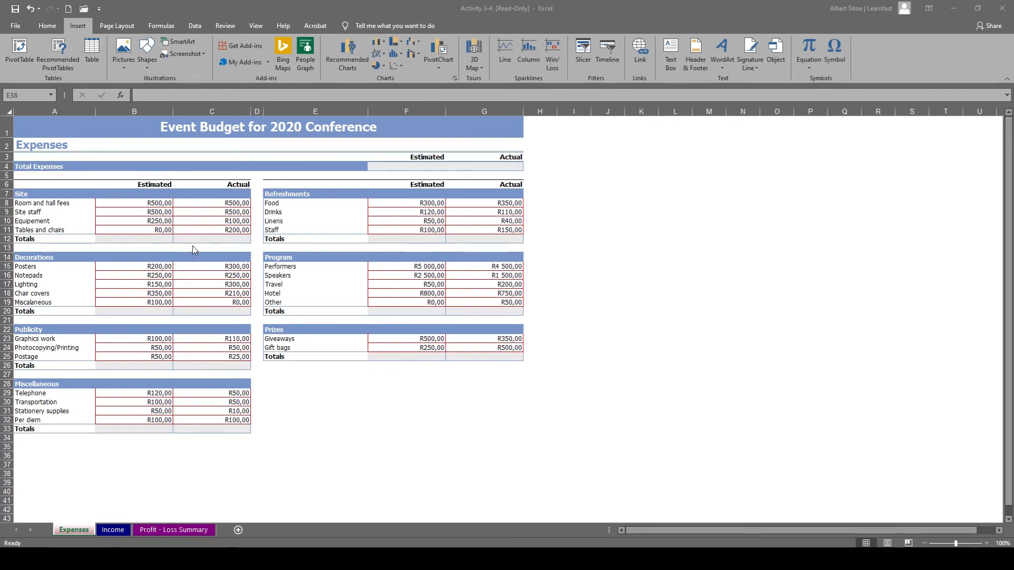
On the Expenses sheet, total the Site costs in B12 with =SUM(B8:B11) and fill the formula across to C12.
left_click(141, 238)
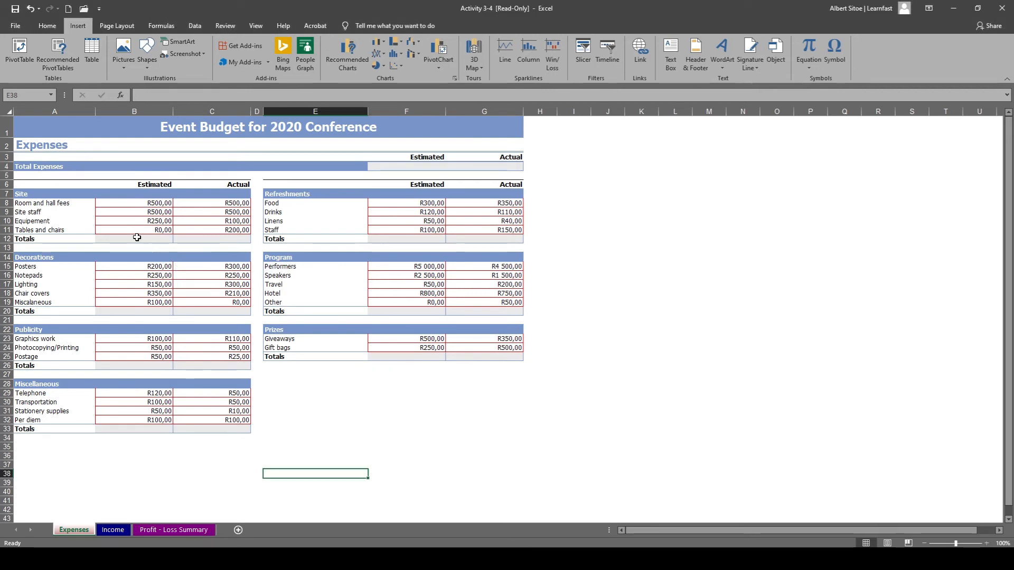
double_click(138, 238)
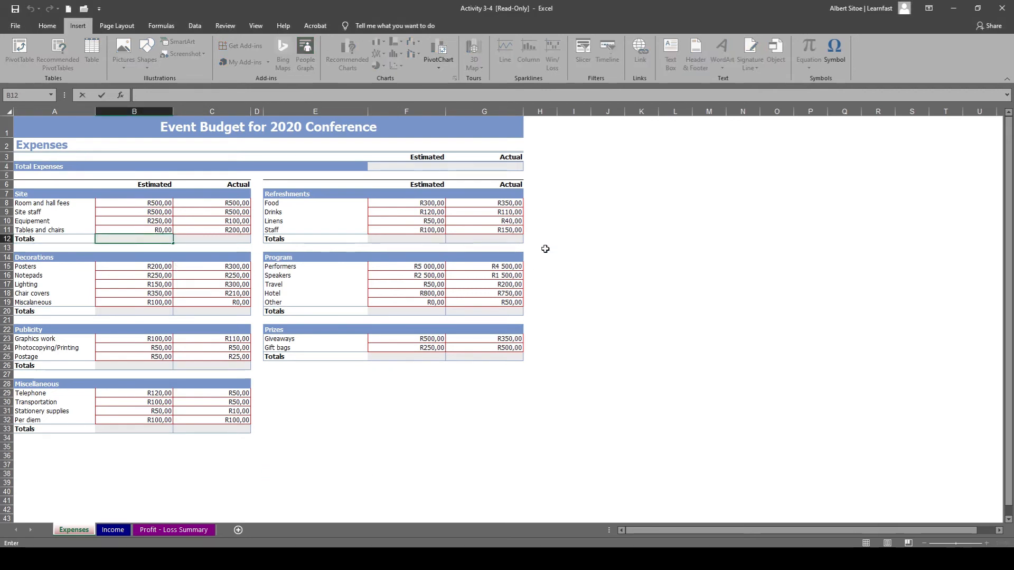
type("=")
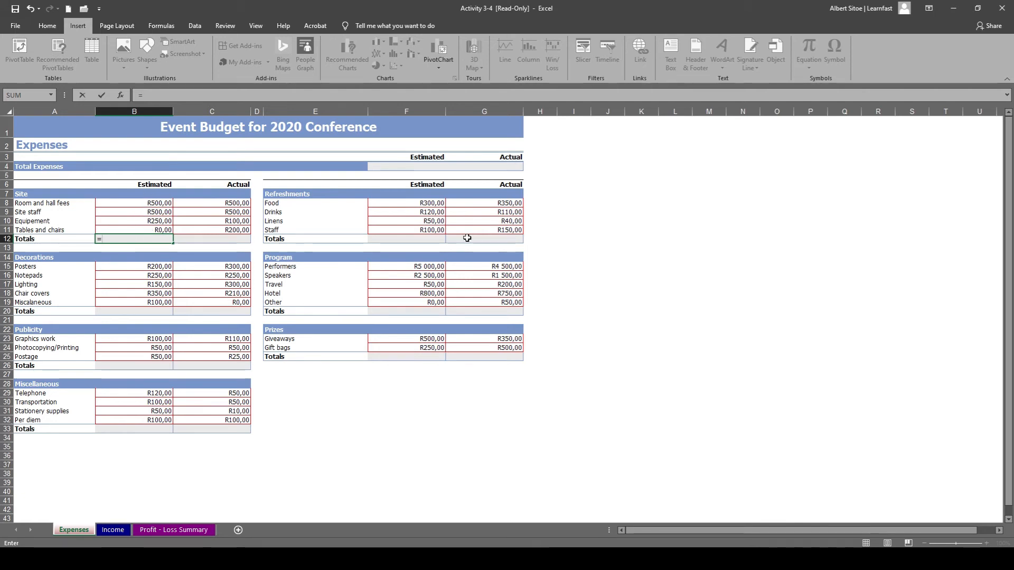
type("sum")
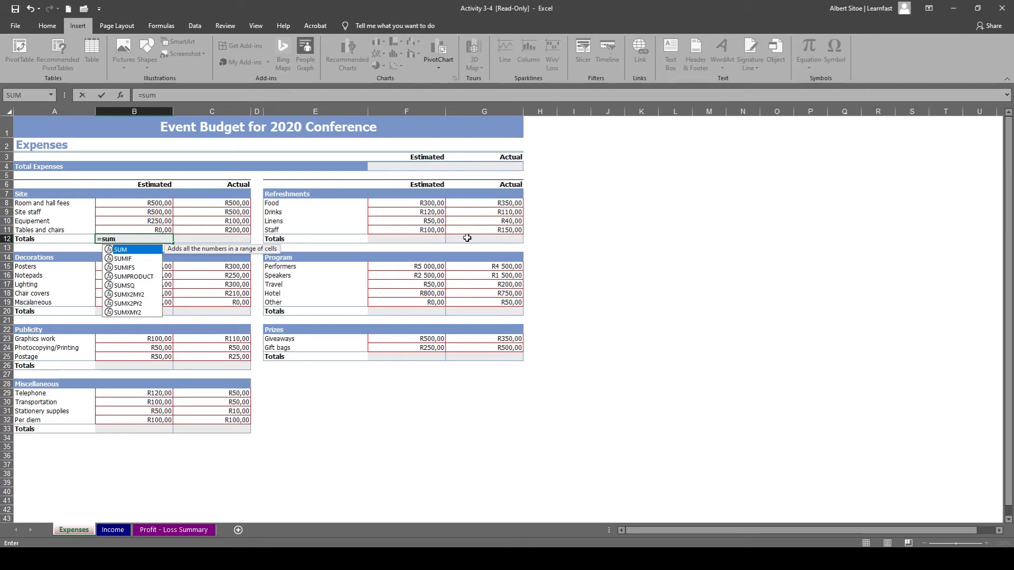
type("(")
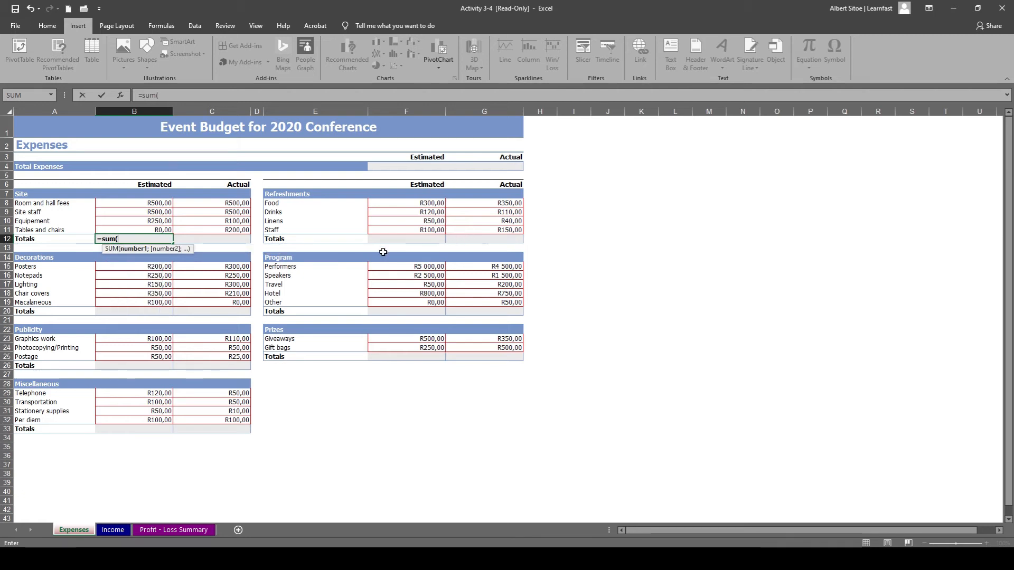
left_click_drag(159, 204, 161, 228)
type(")")
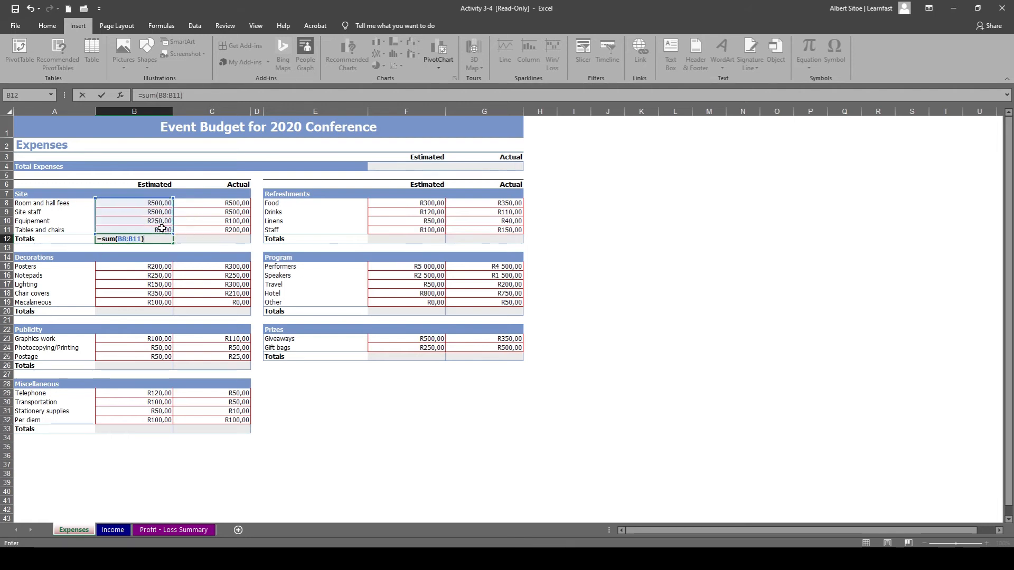
key("Return")
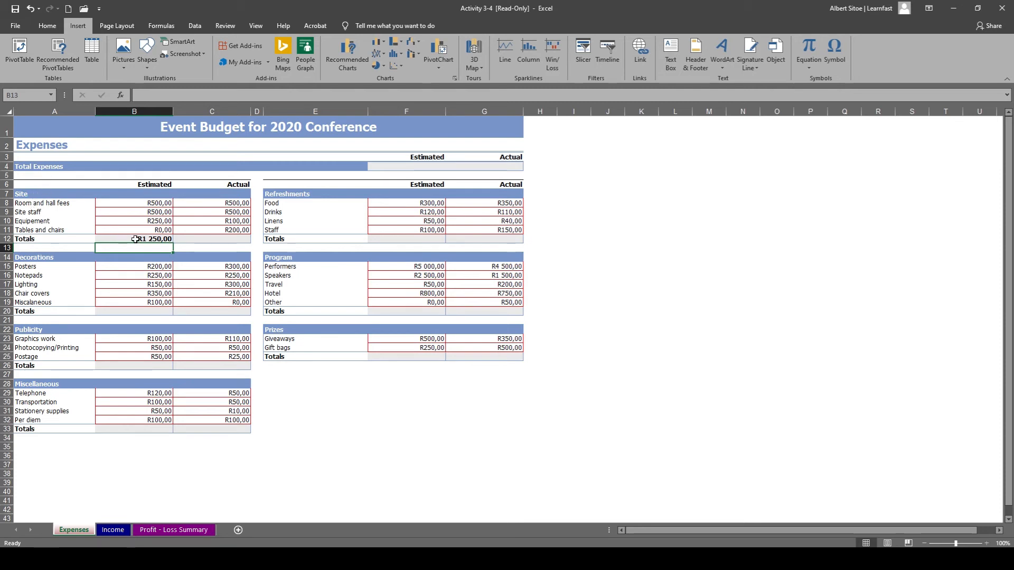
left_click(135, 239)
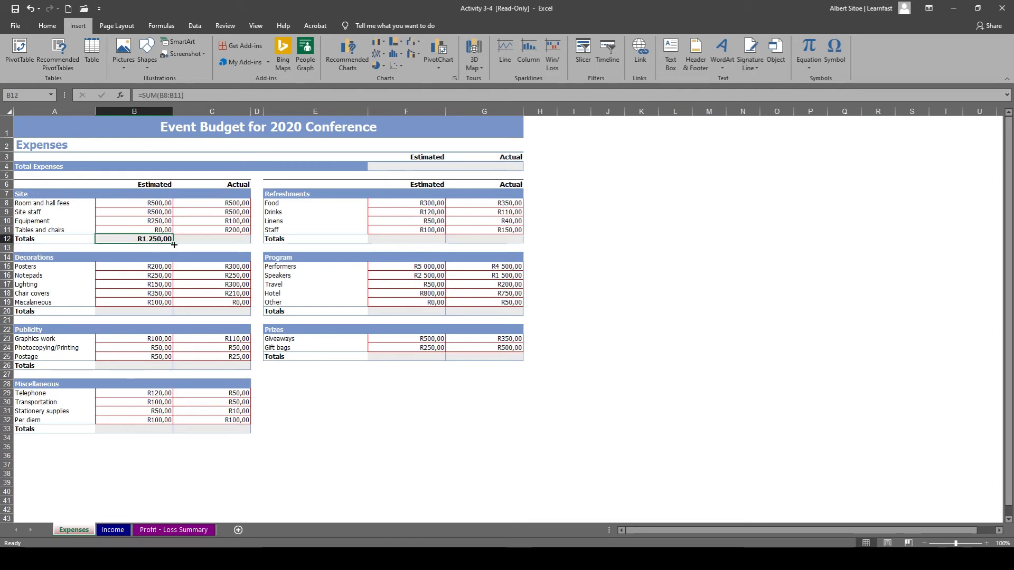
left_click_drag(174, 242, 226, 242)
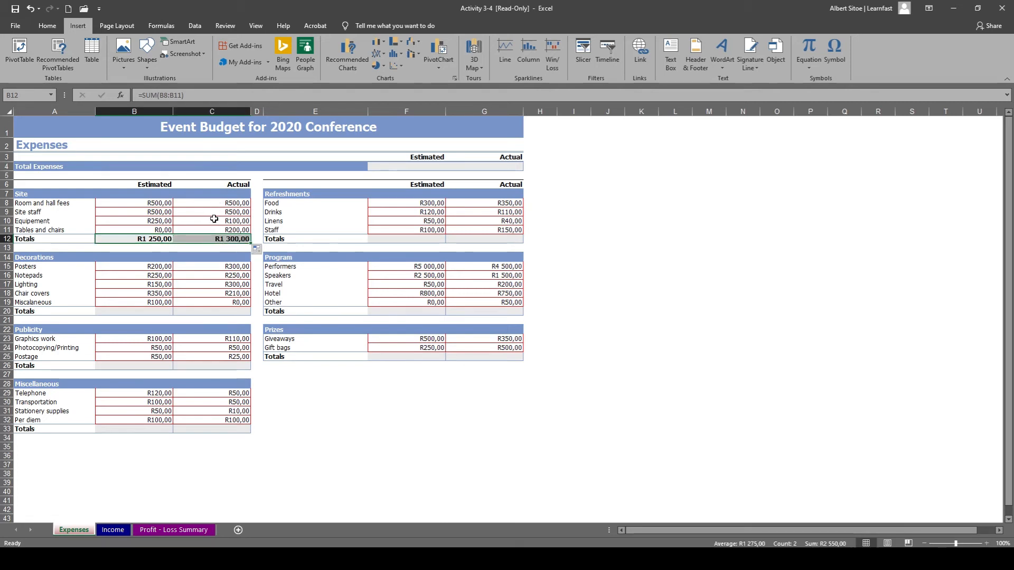
Total the estimated Decorations costs in B20 with =SUM(B15:B19) and fill the formula across to C20.
left_click(138, 311)
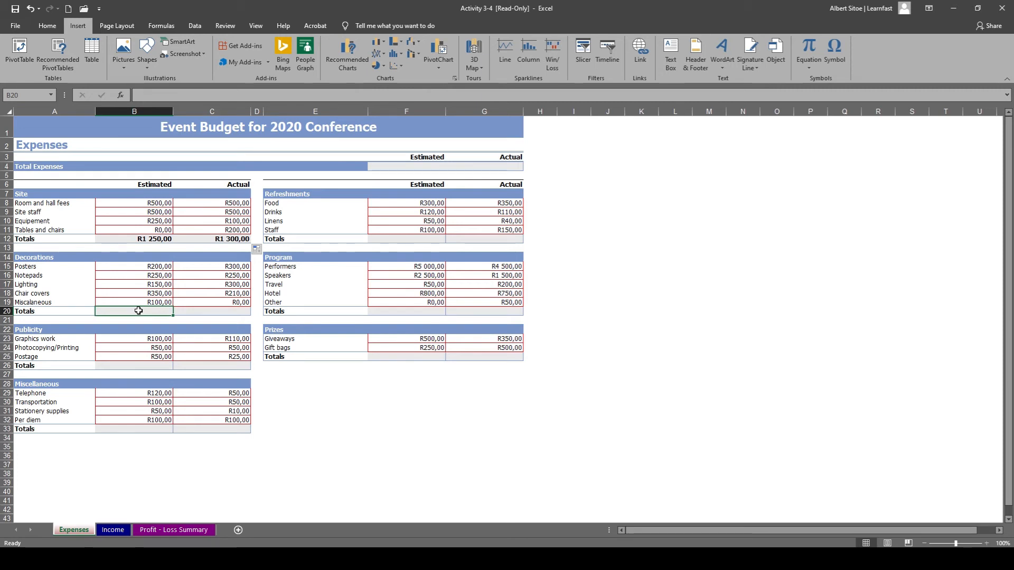
double_click(139, 311)
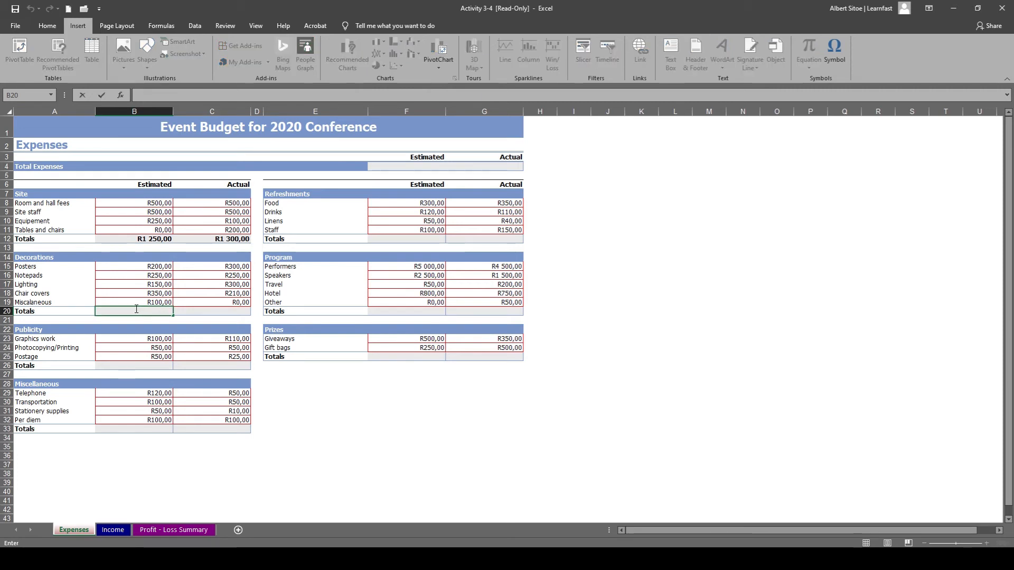
type("=sum")
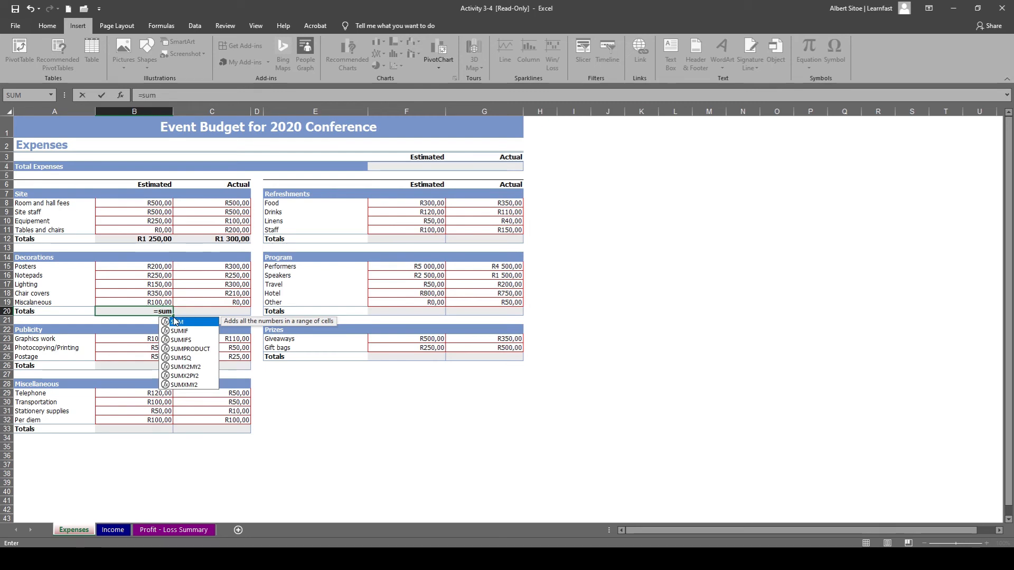
type("(")
left_click_drag(157, 267, 153, 300)
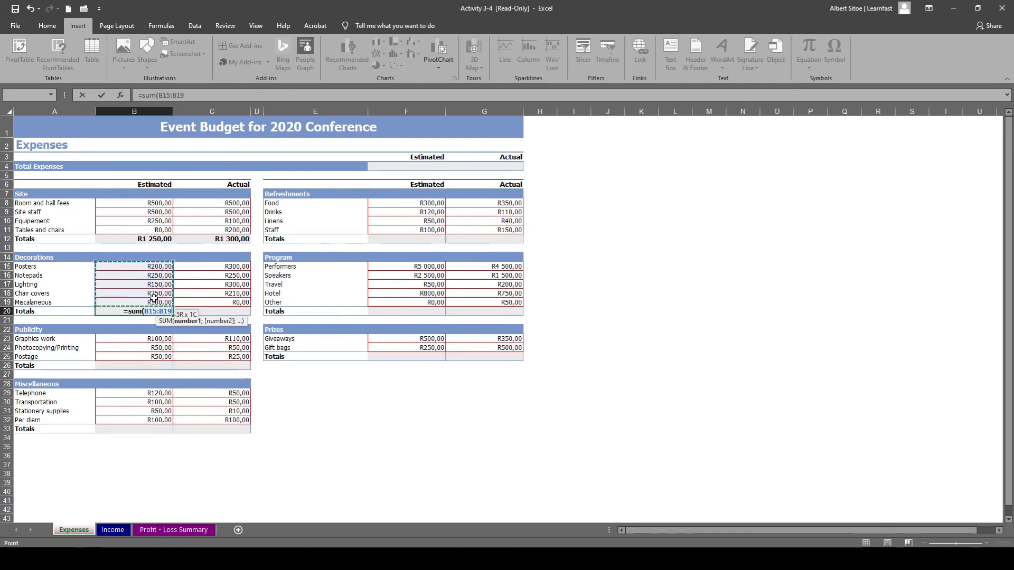
type(")")
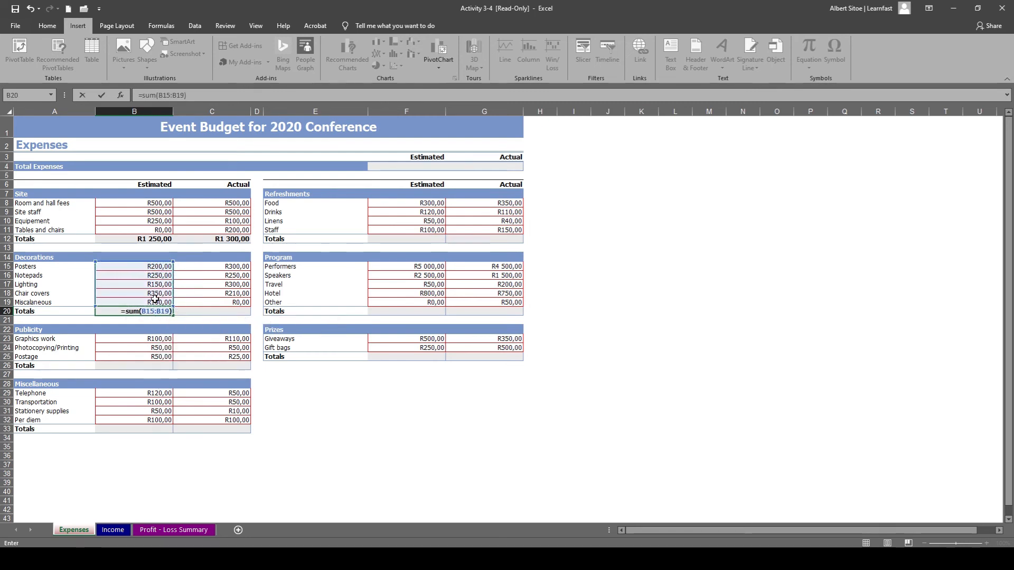
left_click(212, 276)
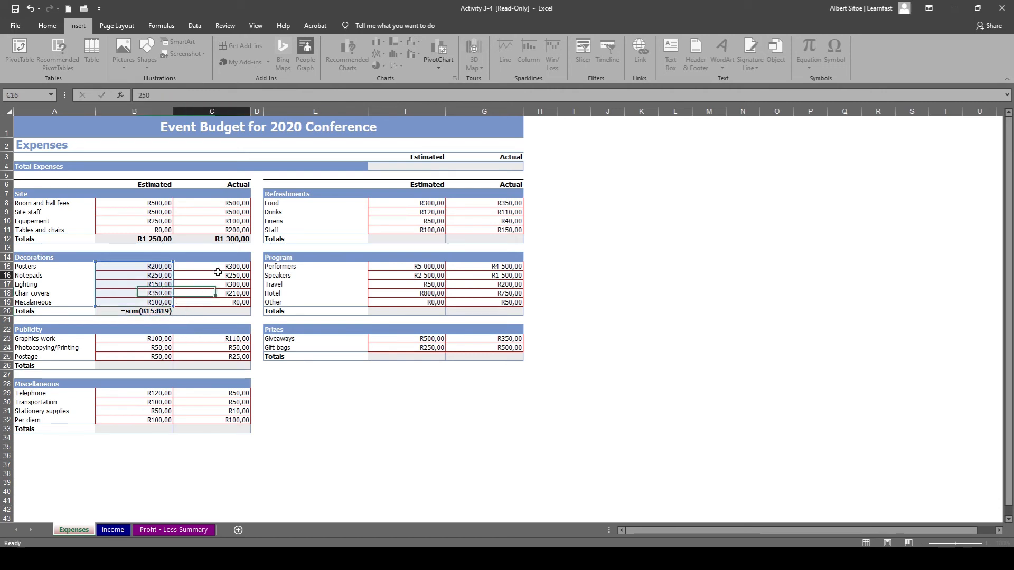
left_click(144, 313)
left_click_drag(172, 316, 227, 313)
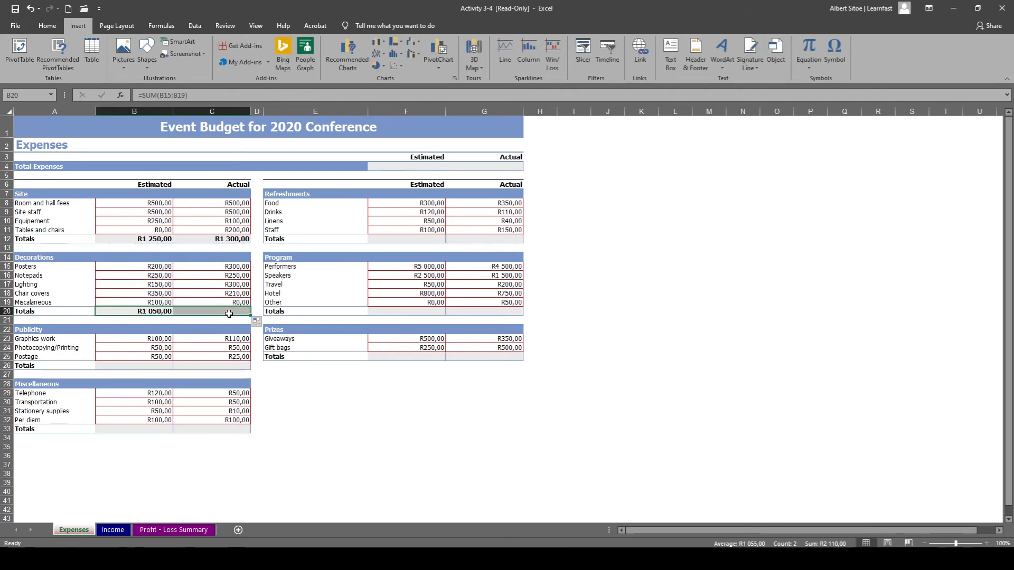
Copy the Decorations total formula from C20 into the Publicity total cell B26 and open the pasted formula for editing.
left_click(222, 312)
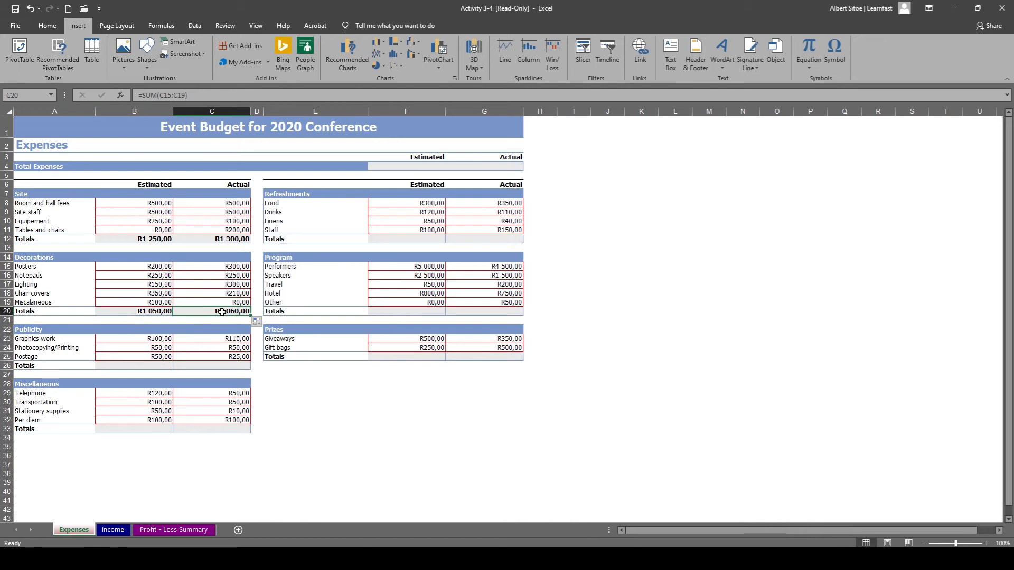
key("ctrl+c")
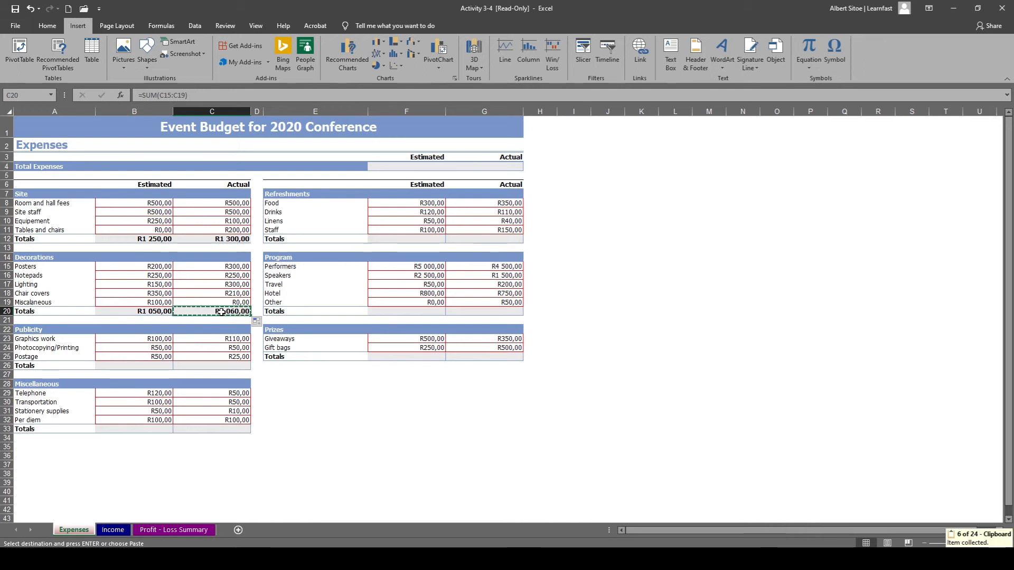
left_click(172, 364)
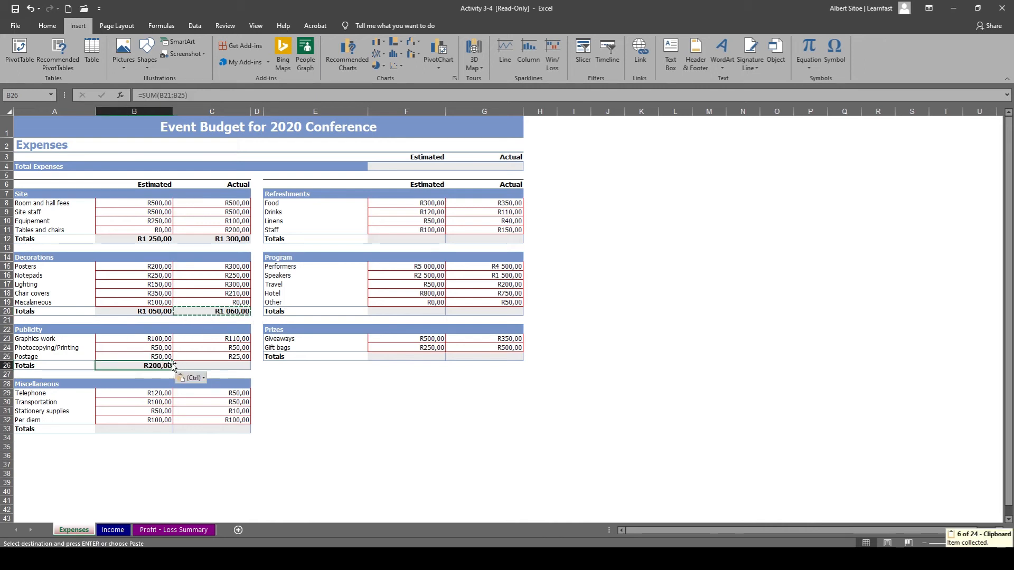
key("alt+equal")
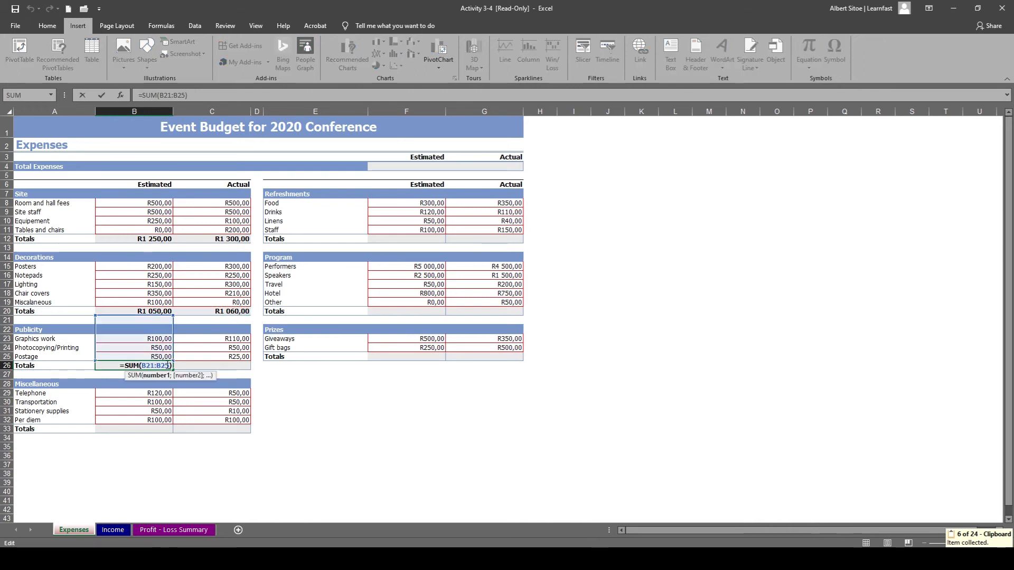
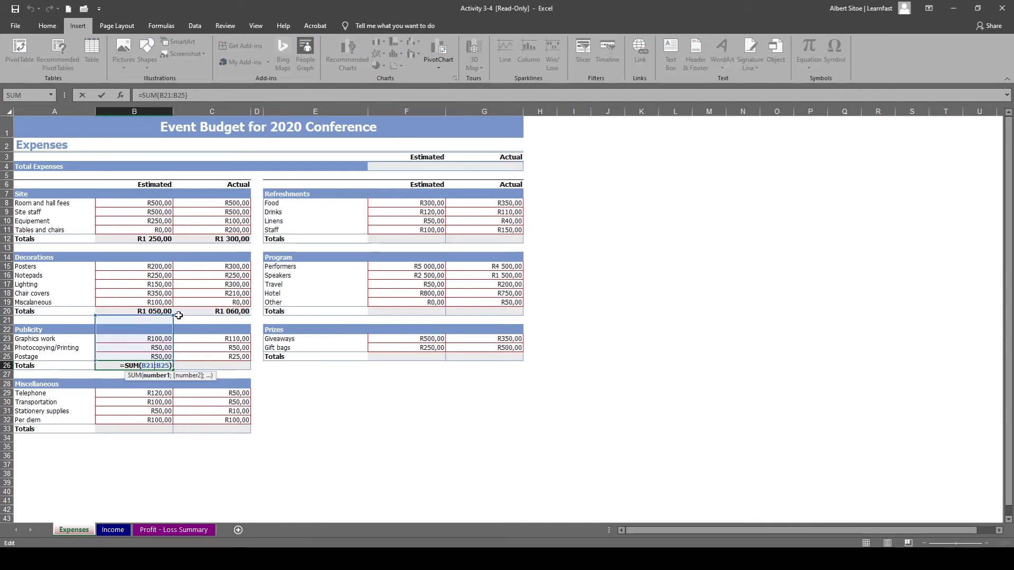
Correct the Publicity total in B26 to =SUM(B23:B25) and fill the formula across to C26.
left_click_drag(172, 316, 173, 335)
left_click(185, 365)
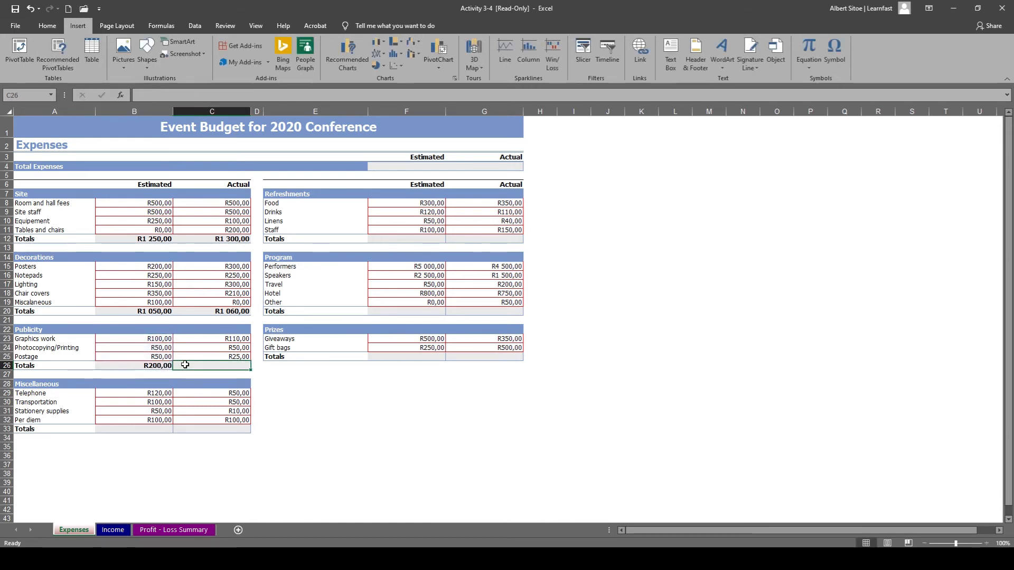
left_click(161, 366)
left_click_drag(173, 370, 215, 368)
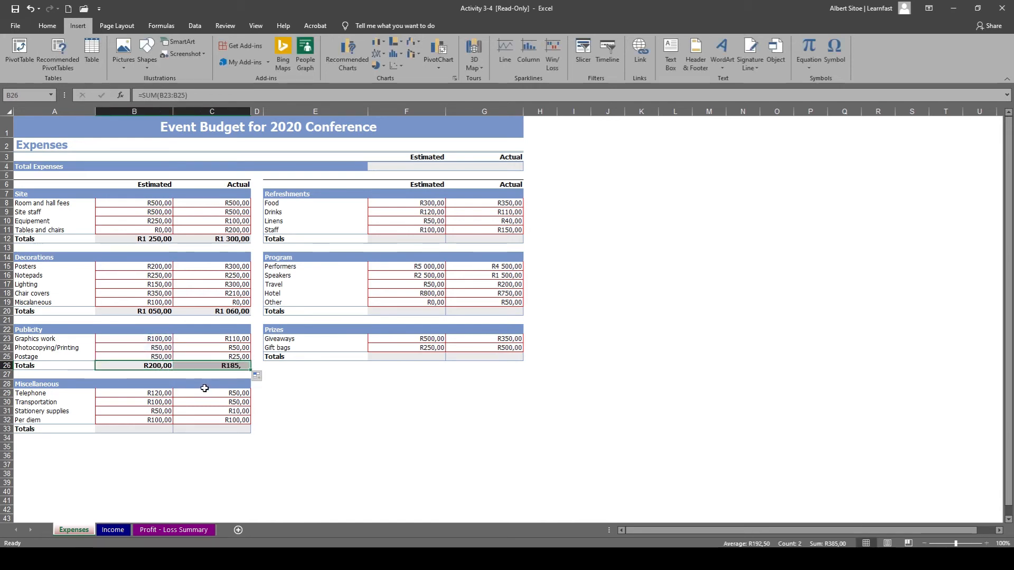
Copy the Publicity total formula from B26 into the Miscellaneous total cell B33 and correct its range to B29:B32.
left_click(159, 368)
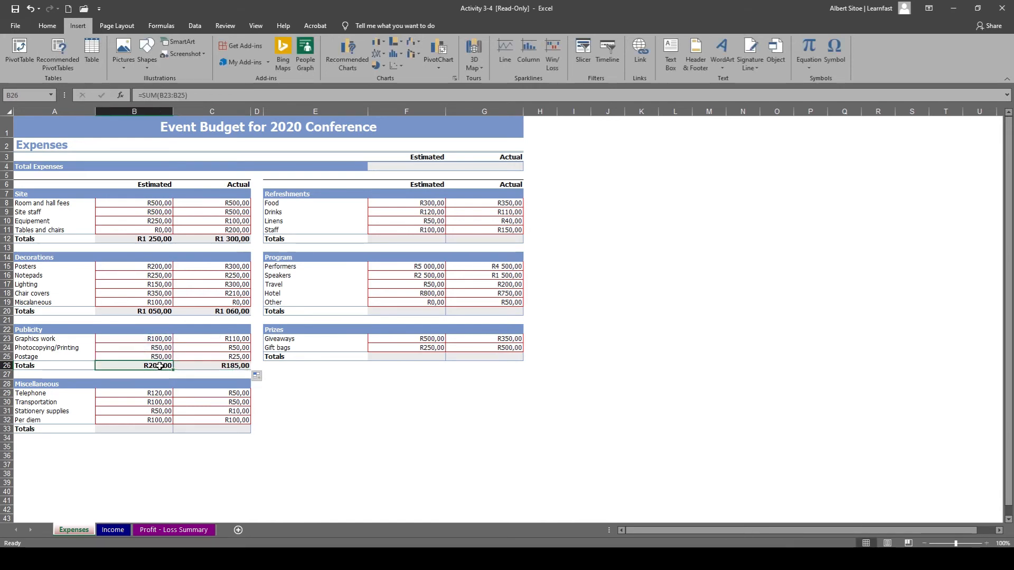
key("ctrl+c")
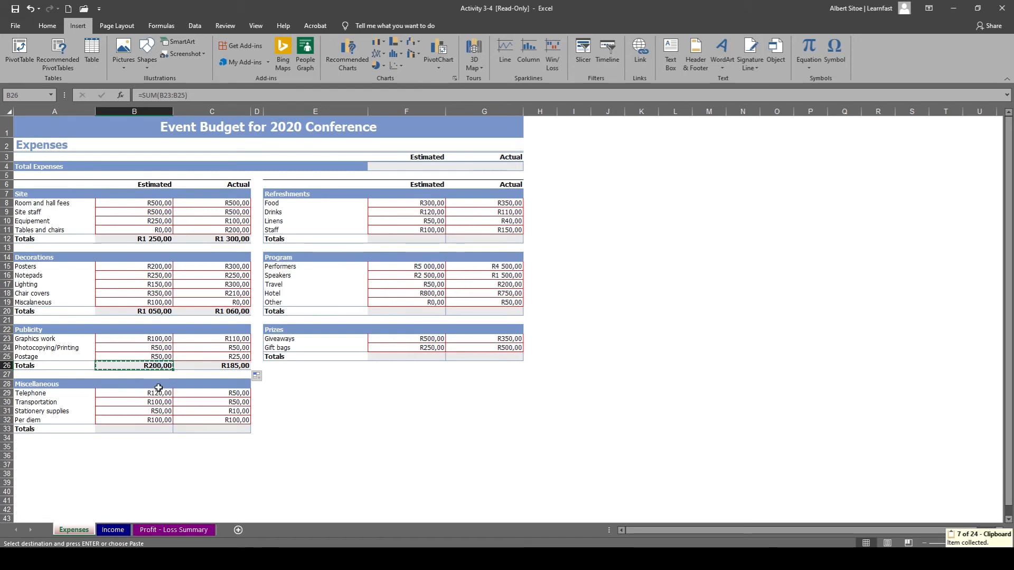
left_click(144, 429)
key("ctrl+v")
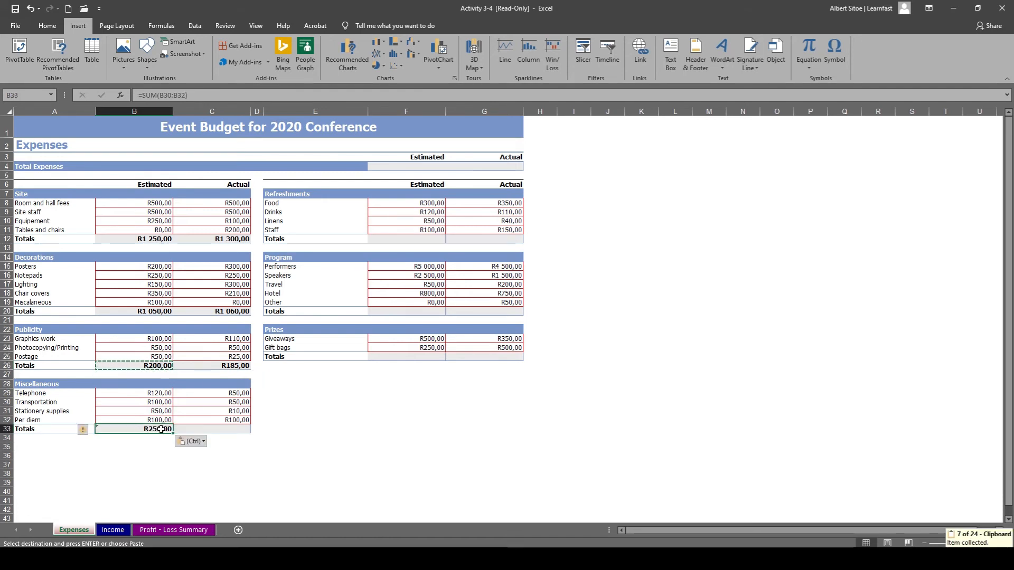
double_click(160, 430)
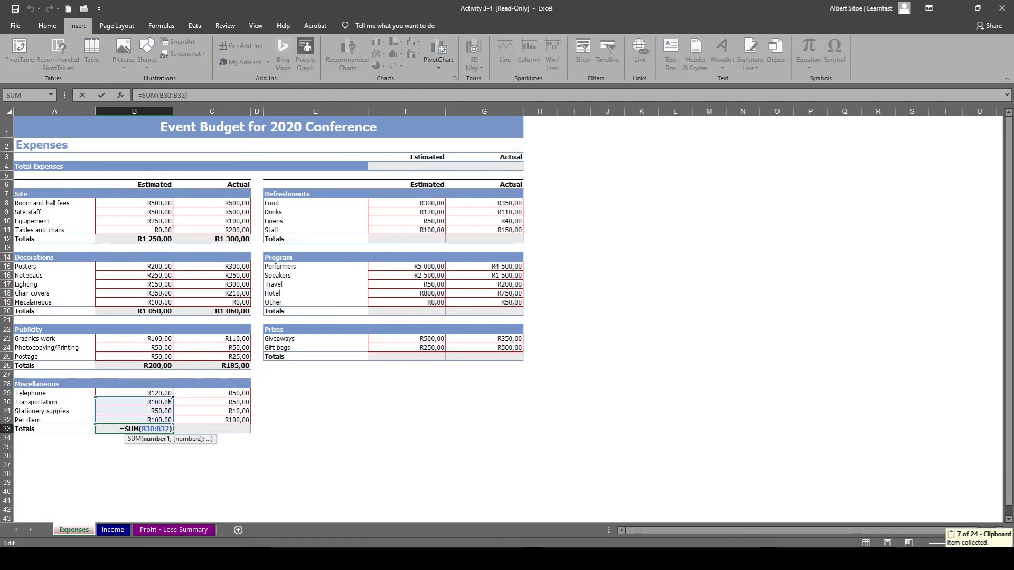
left_click_drag(170, 400, 171, 390)
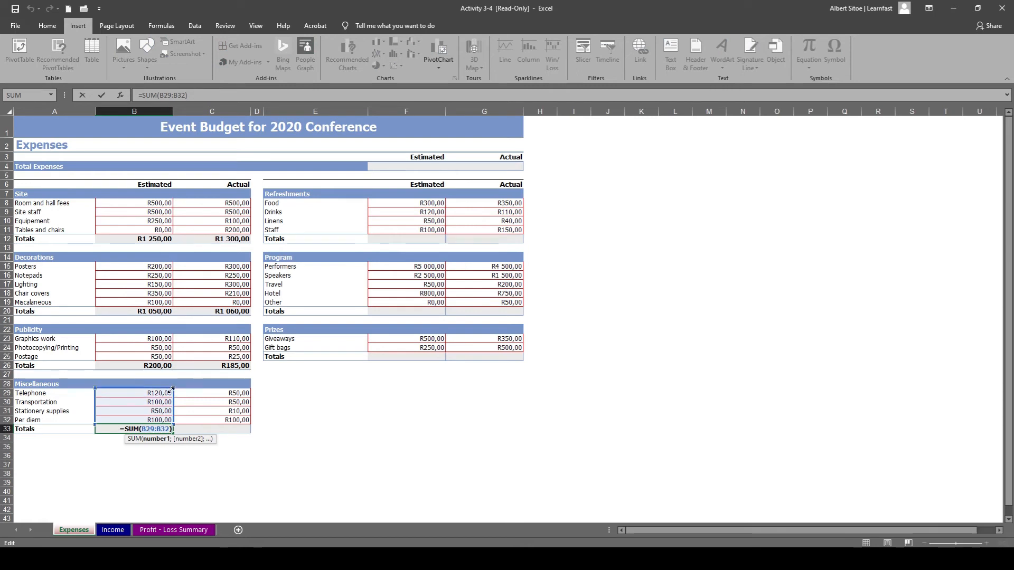
left_click(188, 428)
Fill the Miscellaneous total formula from B33 across to C33.
left_click(166, 429)
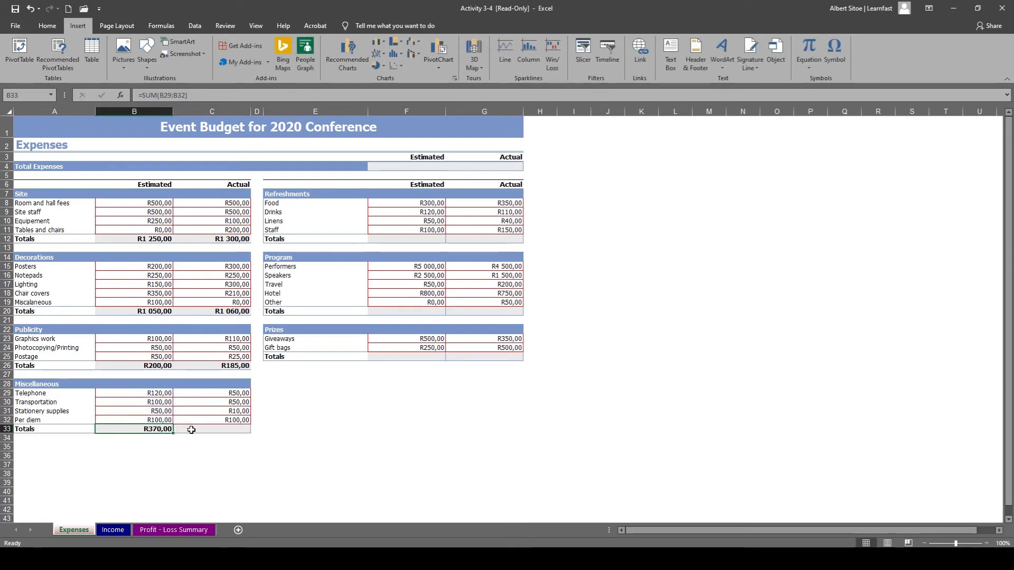
left_click_drag(172, 433, 220, 434)
left_click(214, 431)
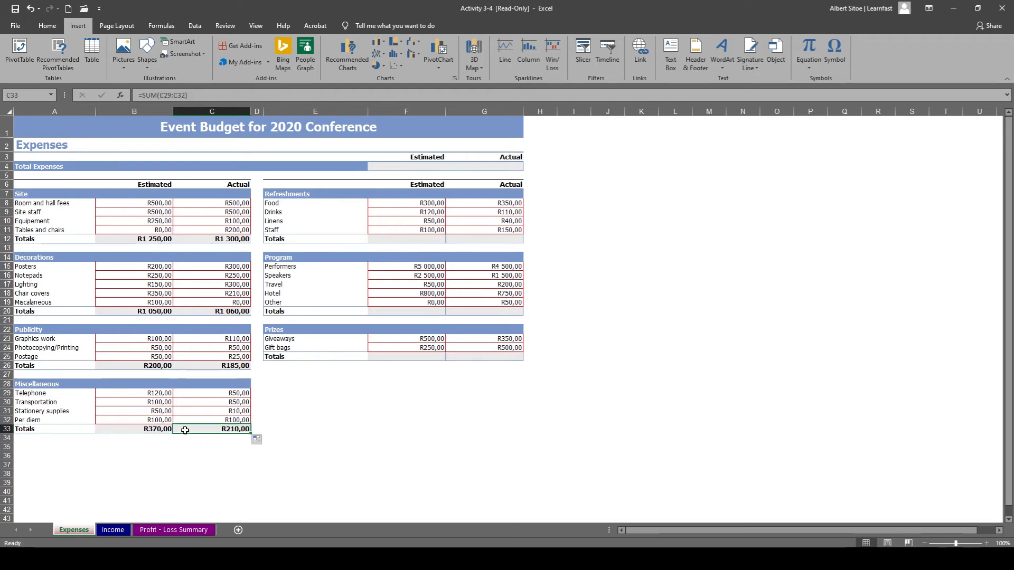
Copy the Miscellaneous totals B33:C33 into the Refreshments totals F12:G12 and check the range used by each pasted formula.
left_click_drag(134, 428, 194, 428)
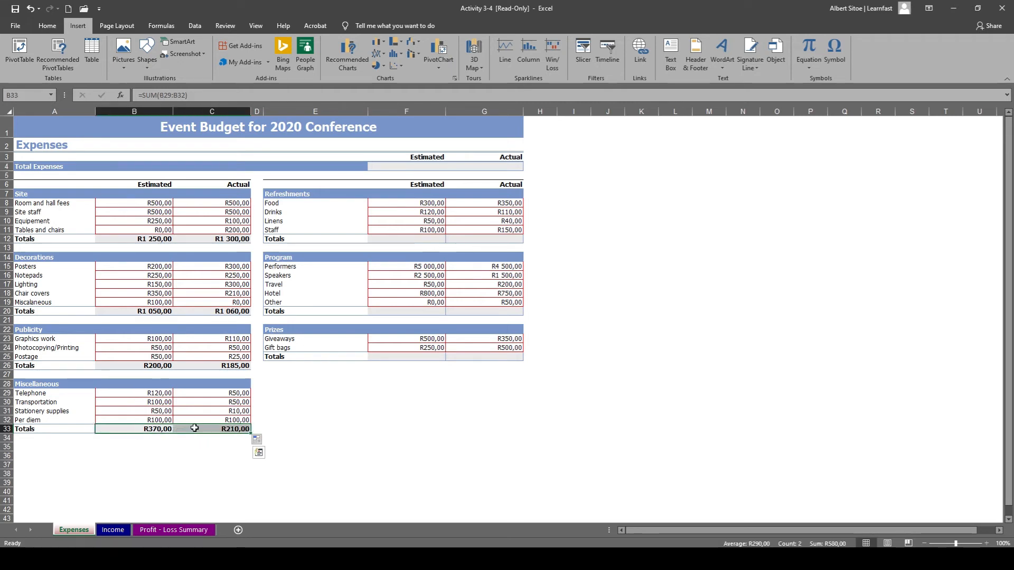
key("ctrl+c")
left_click(378, 241)
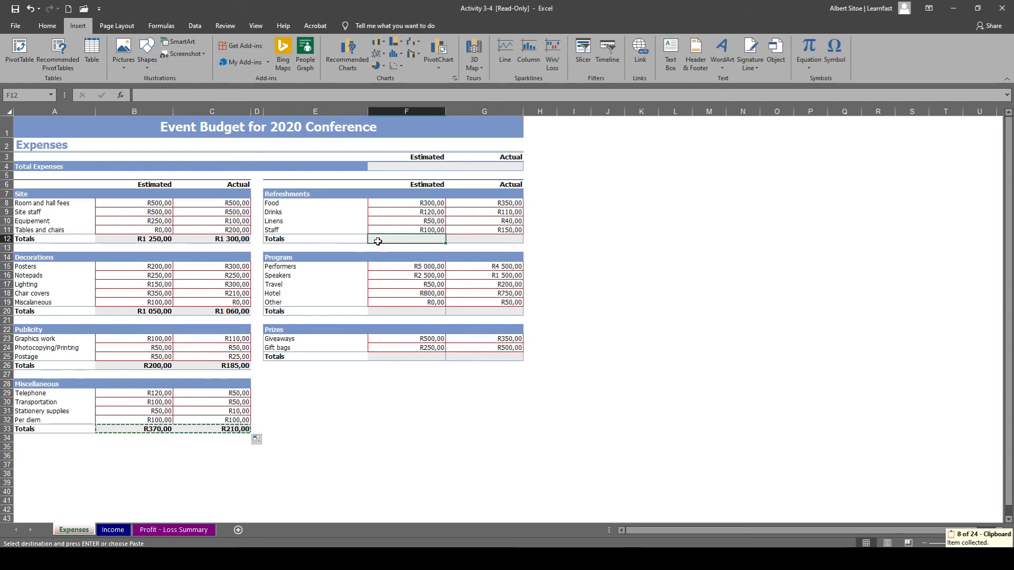
key("ctrl+v")
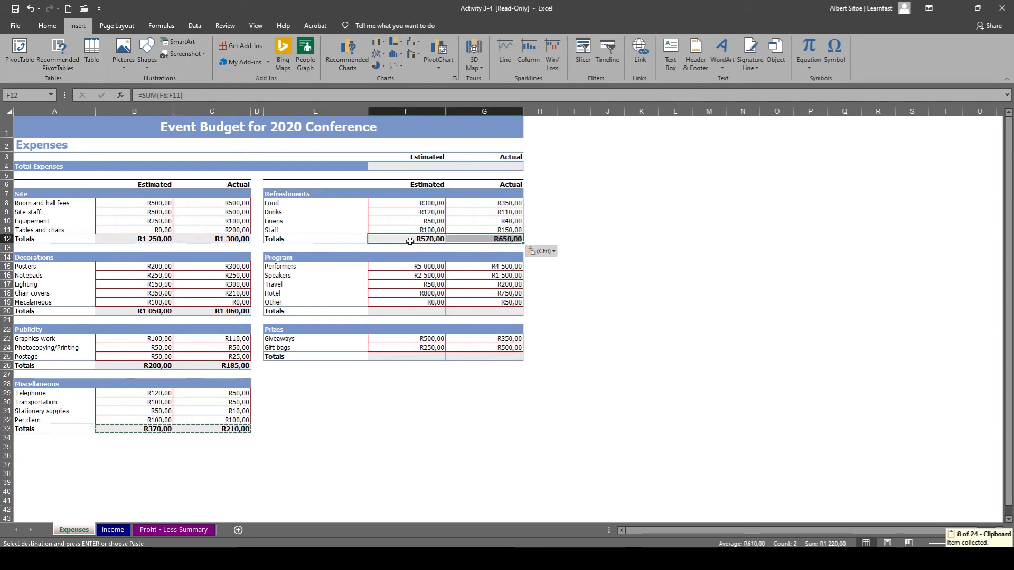
left_click(410, 241)
key("F2")
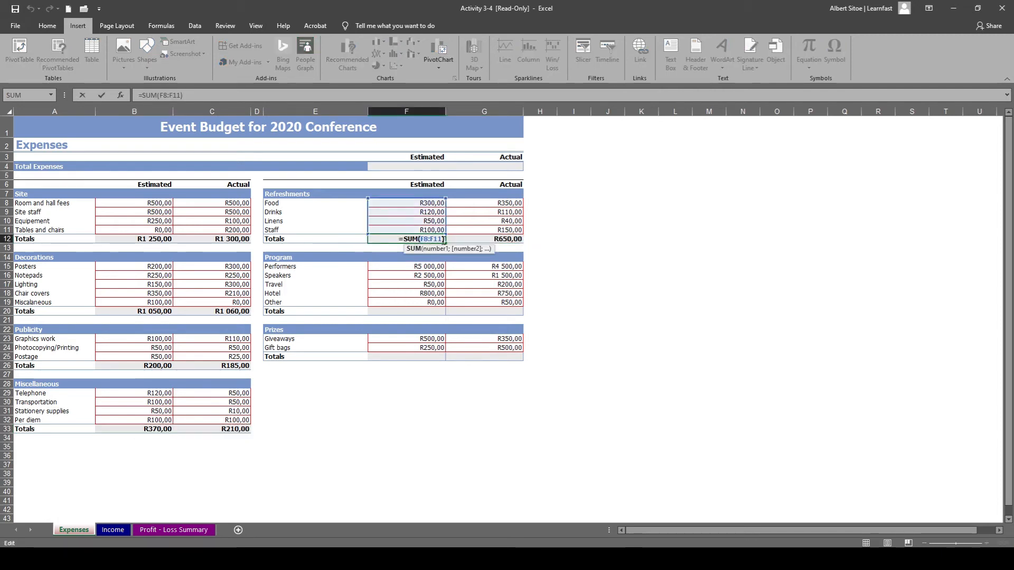
key("Escape")
left_click(475, 239)
key("F2")
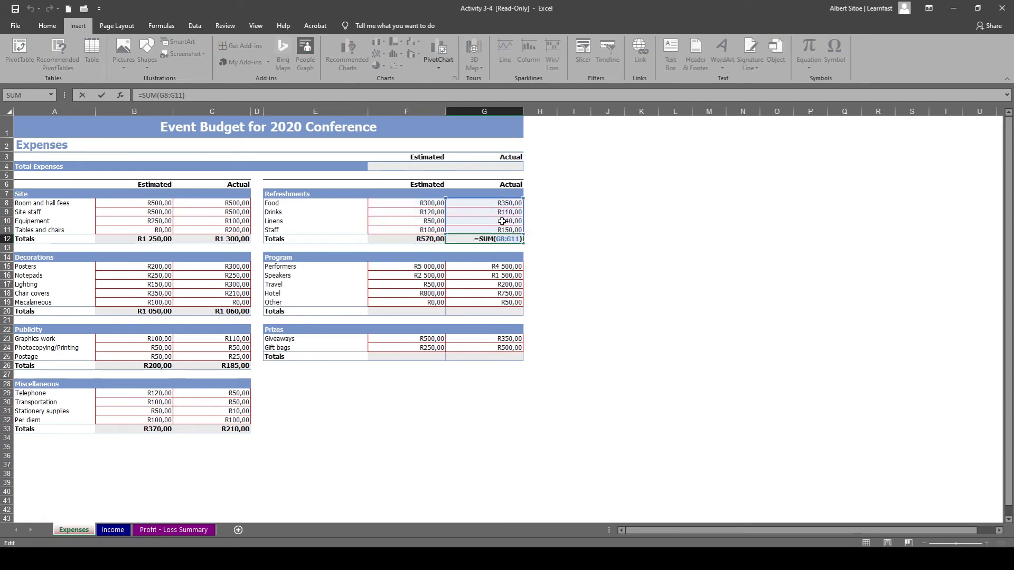
left_click(423, 309)
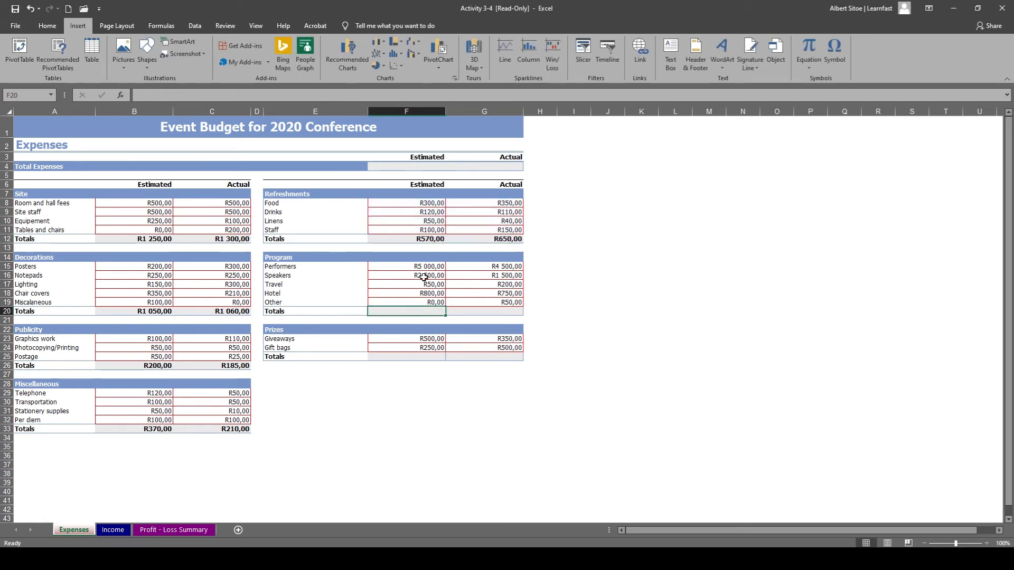
Copy the Refreshments totals F12:G12 into the Program totals F20:G20.
left_click_drag(425, 239, 468, 238)
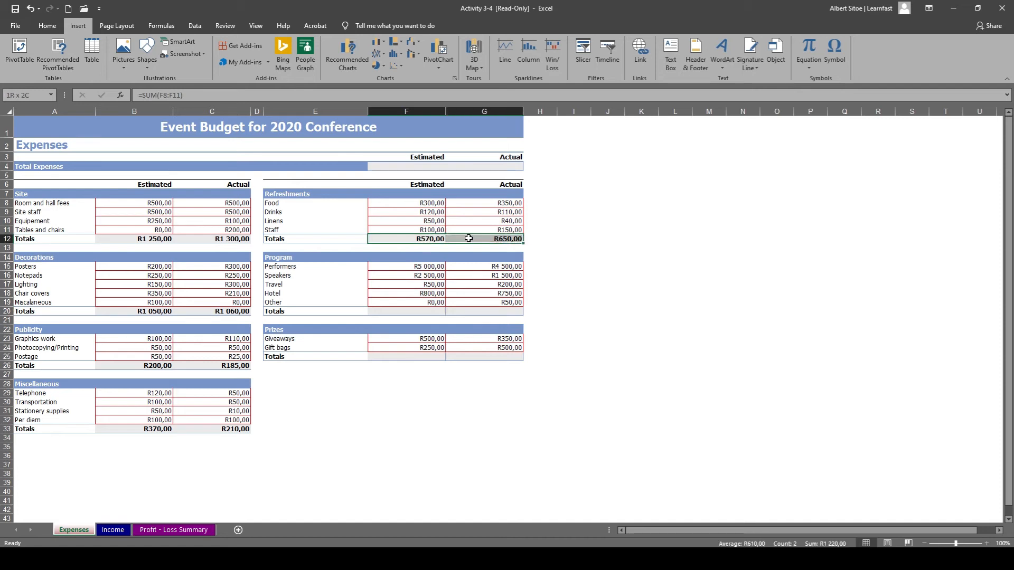
key("ctrl+c")
left_click(408, 311)
key("ctrl+v")
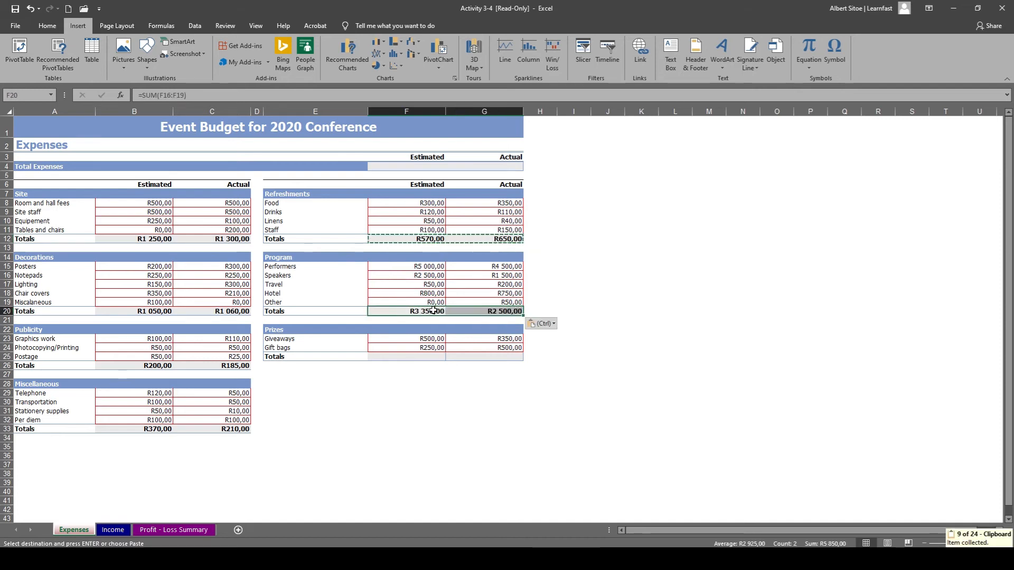
Correct the Program totals to =SUM(F15:F19) in F20 and =SUM(G15:G19) in G20.
double_click(423, 311)
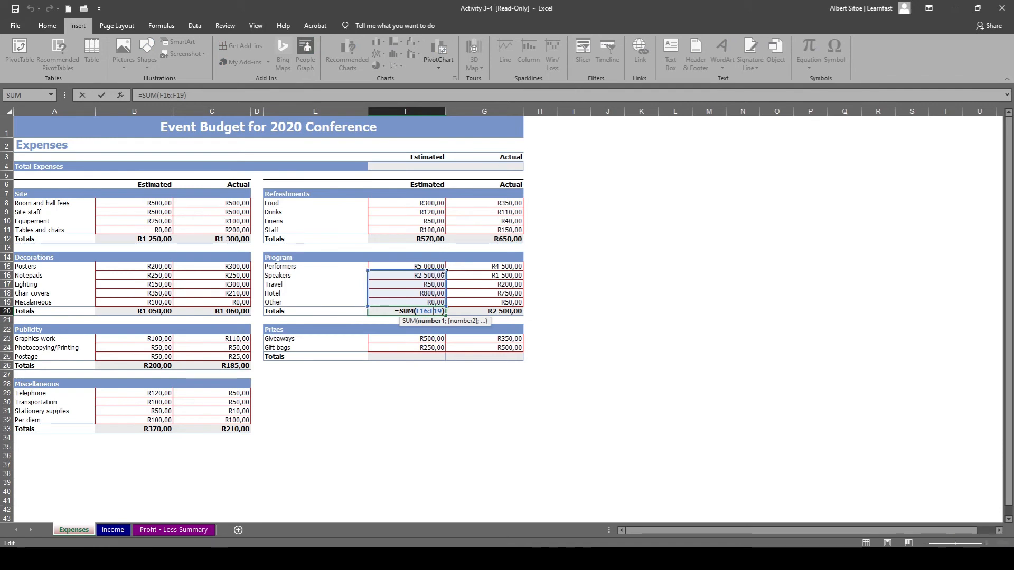
left_click_drag(444, 271, 444, 262)
left_click(489, 311)
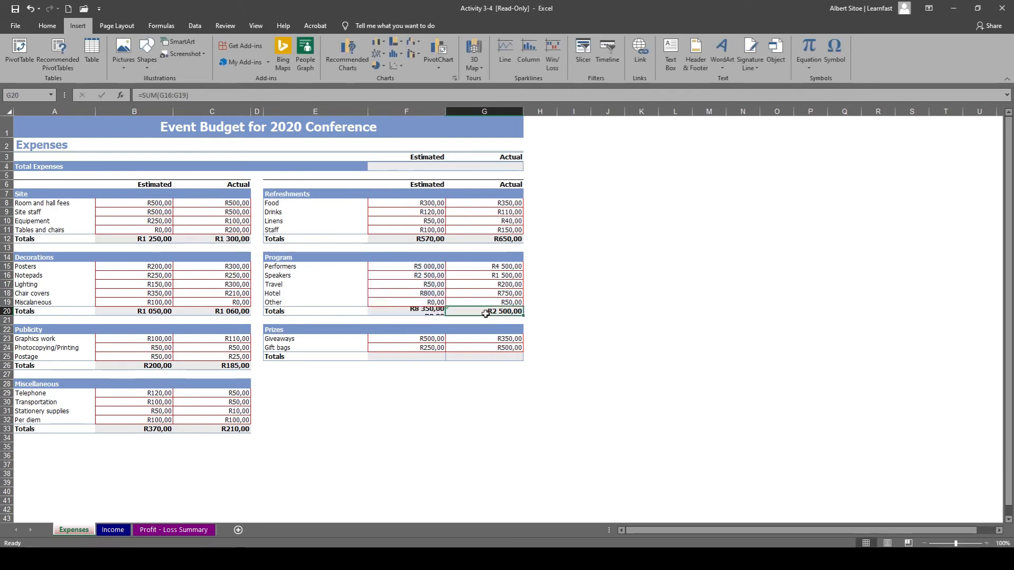
double_click(489, 312)
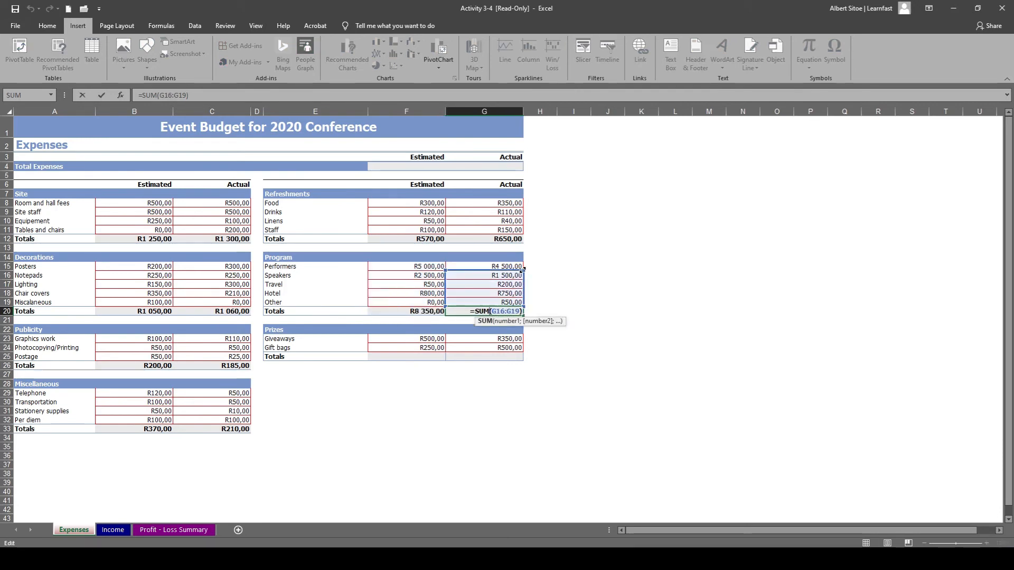
left_click_drag(522, 271, 522, 259)
left_click(418, 358)
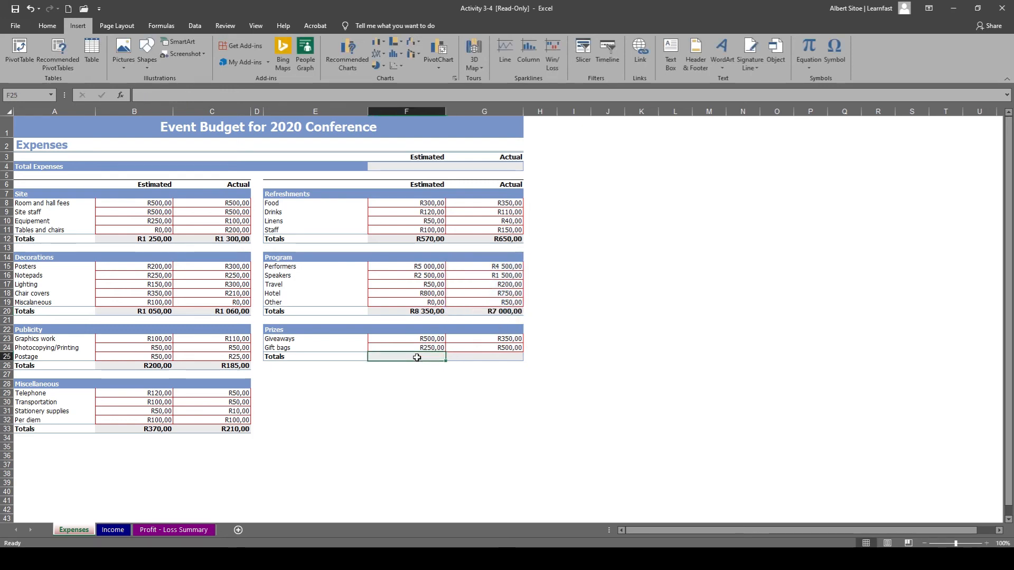
Copy the estimated Program total formula from F20 into the Prizes total cells F25 and G25.
double_click(417, 358)
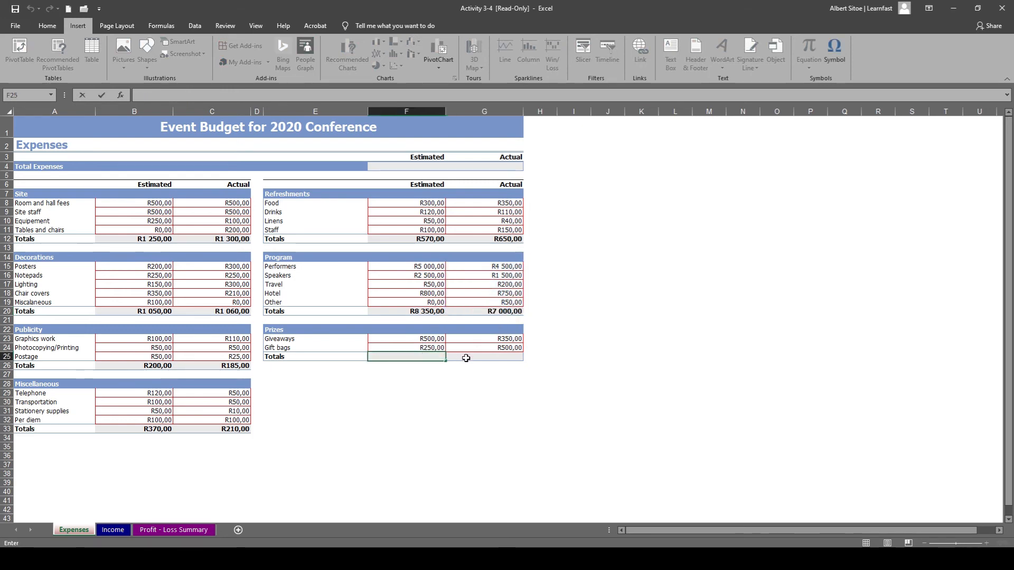
left_click(409, 306)
key("ctrl+c")
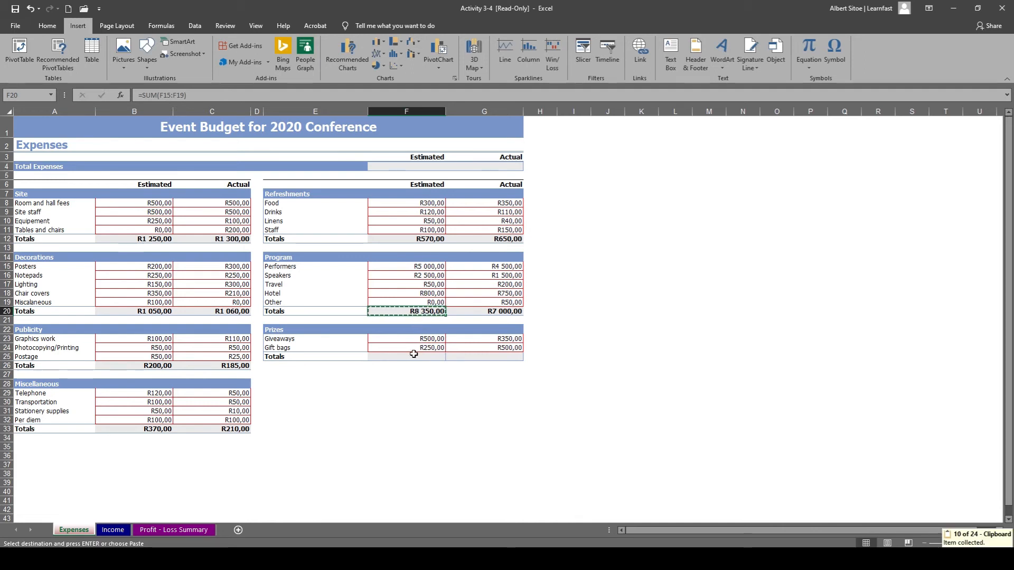
left_click(415, 355)
key("ctrl+v")
left_click(458, 357)
key("ctrl+v")
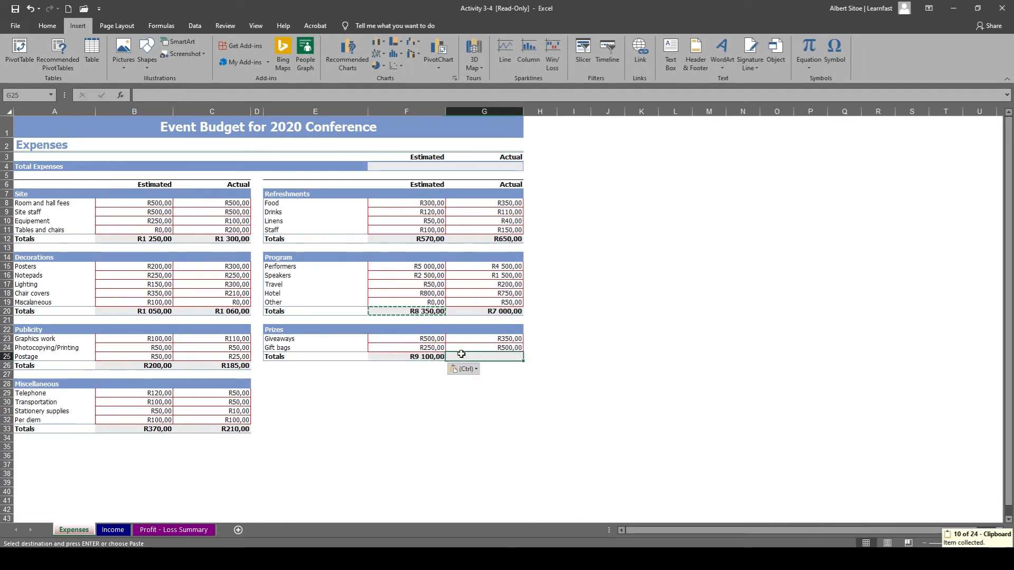
key("ctrl")
Correct the Prizes totals to =SUM(F23:F24) in F25 and =SUM(G23:G24) in G25.
left_click(430, 357)
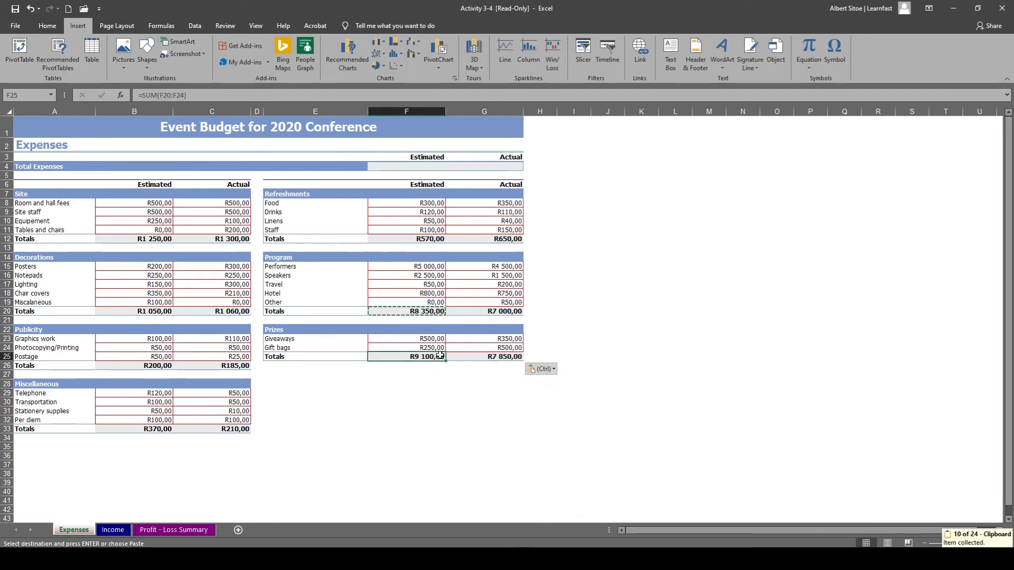
double_click(428, 357)
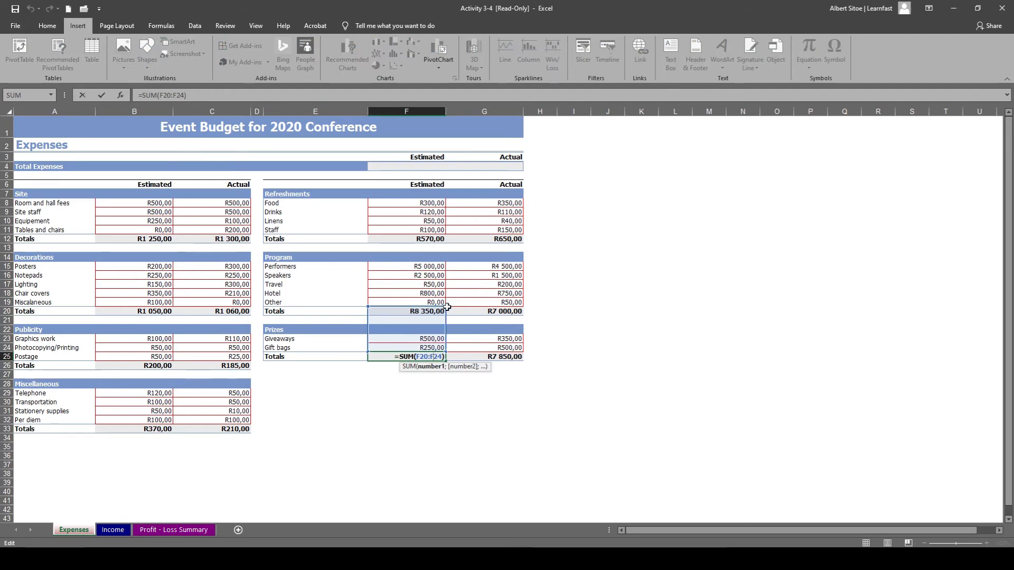
left_click_drag(445, 307, 446, 334)
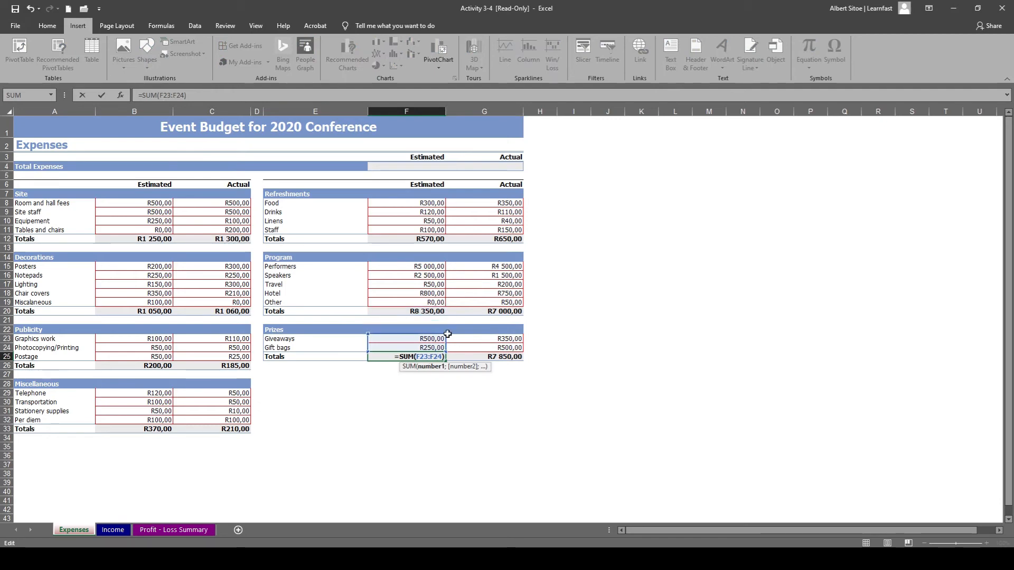
left_click(484, 356)
double_click(484, 356)
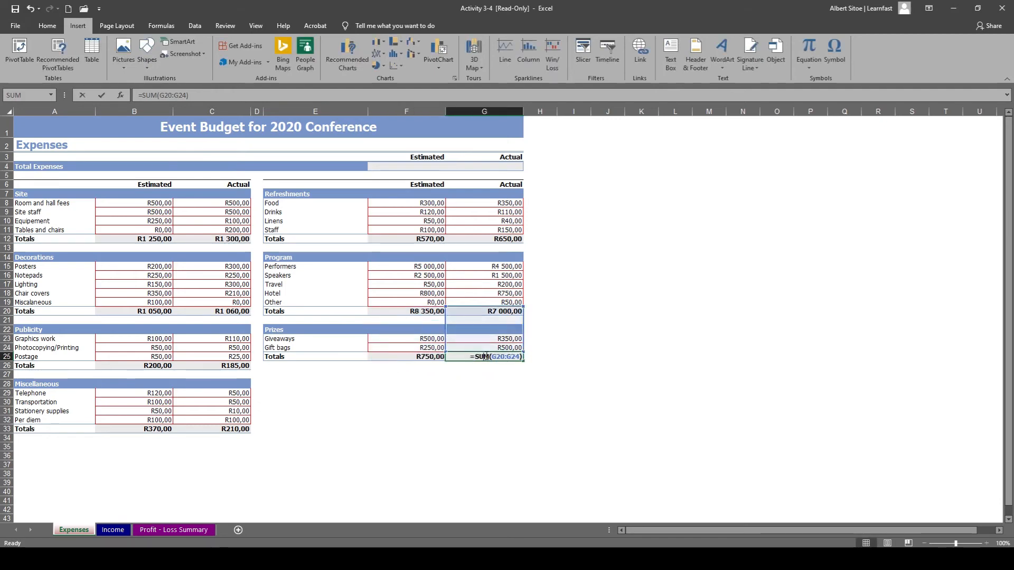
left_click_drag(522, 308, 519, 334)
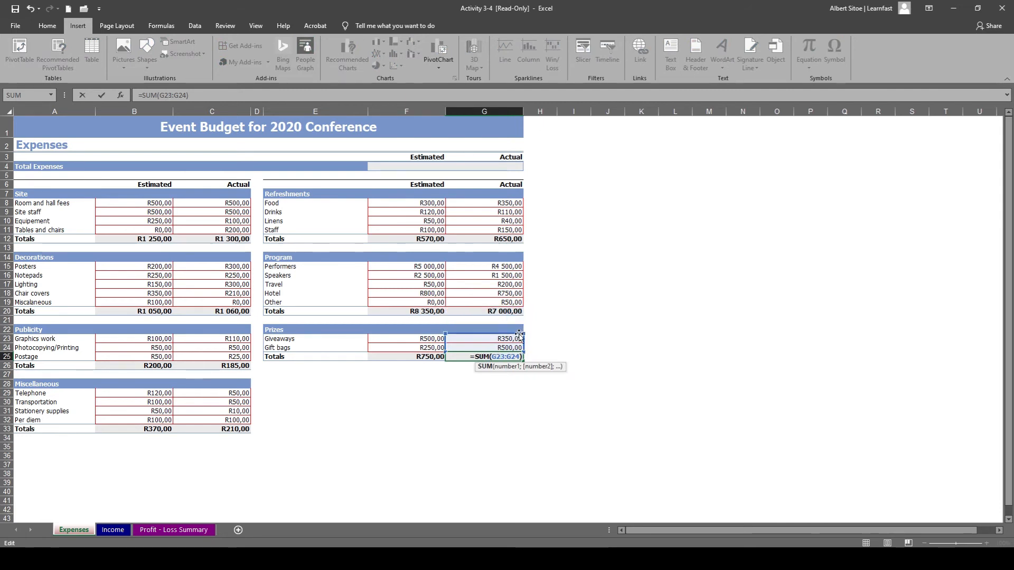
left_click(536, 341)
left_click(461, 392)
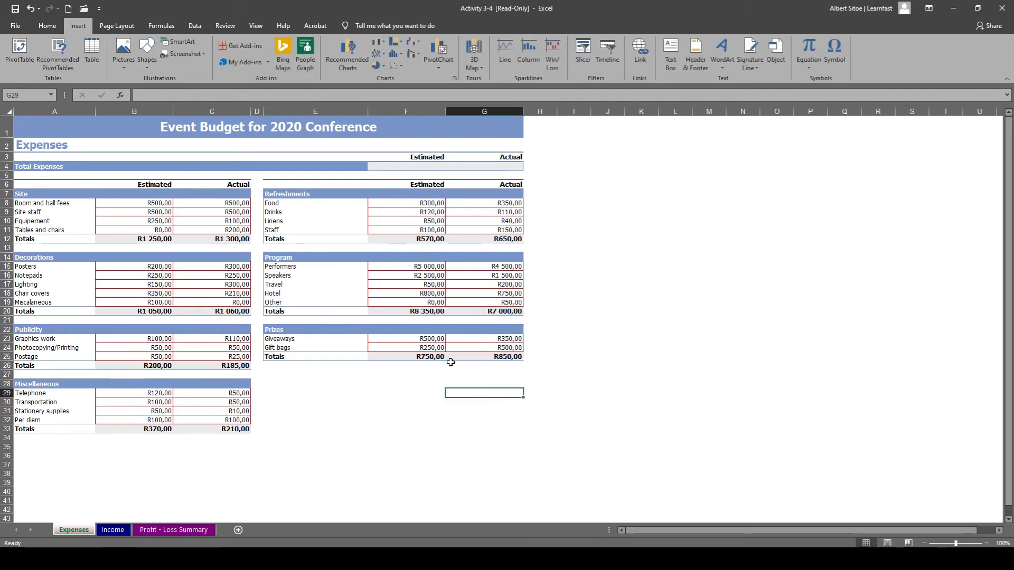
Start a SUM formula in the estimated Total Expenses cell F4 with the section totals B12, B20, B26 and B33.
double_click(414, 167)
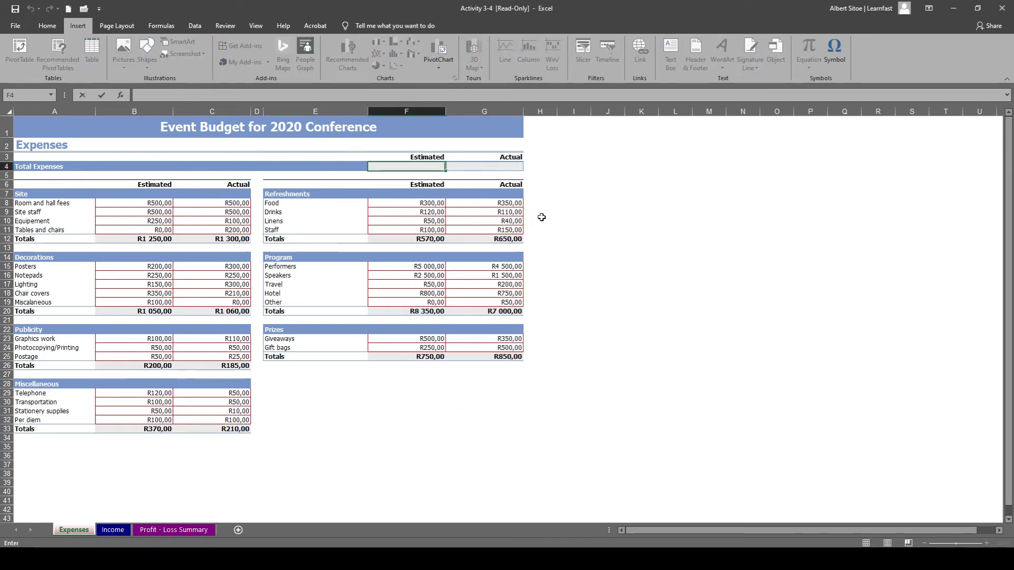
type("=")
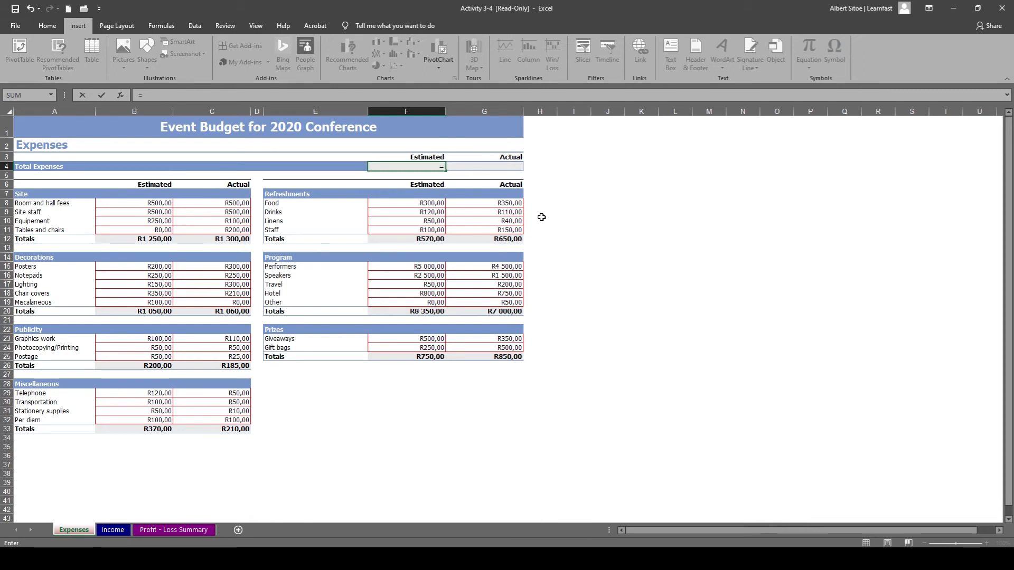
type("sum")
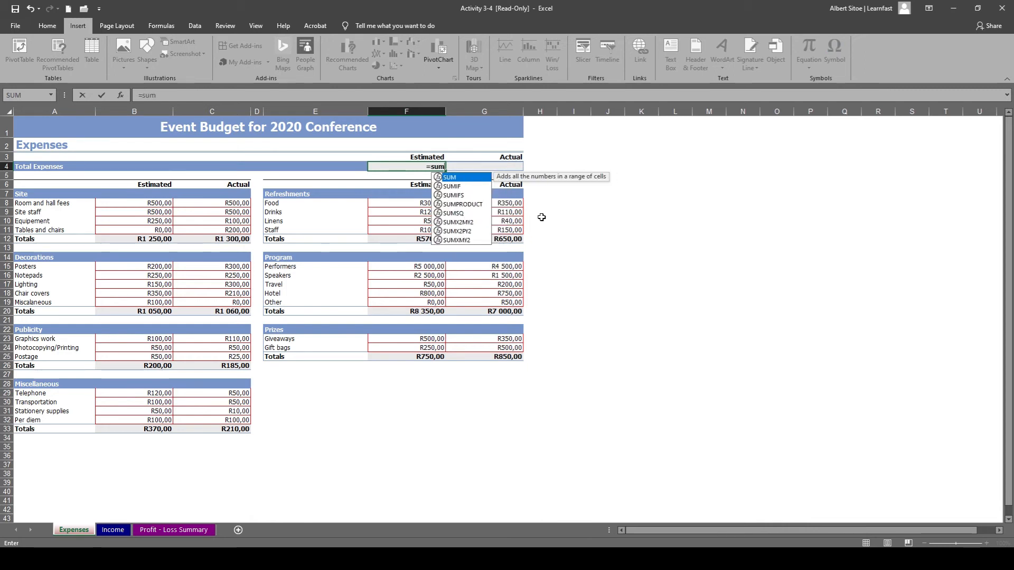
type("(")
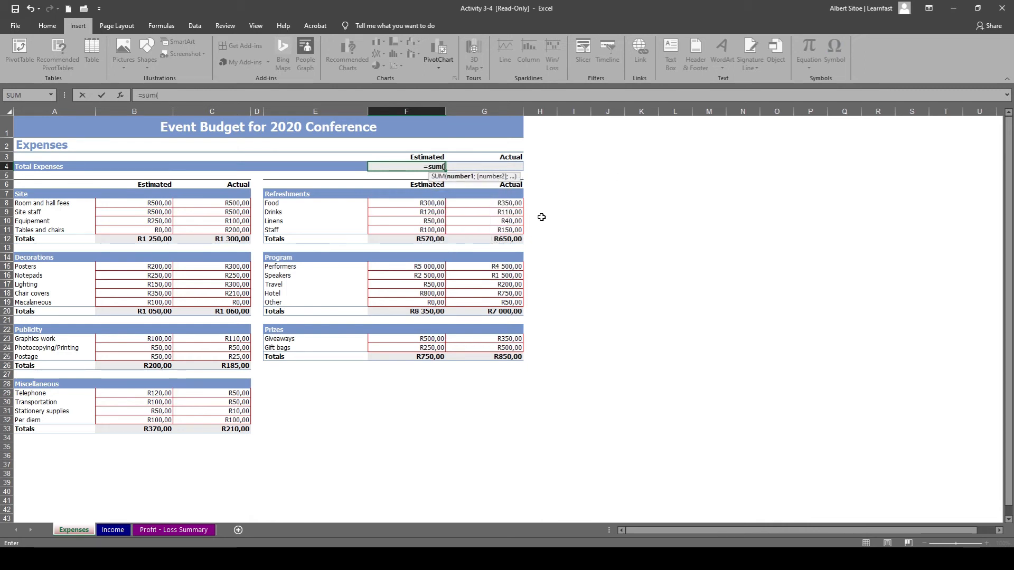
left_click(147, 240)
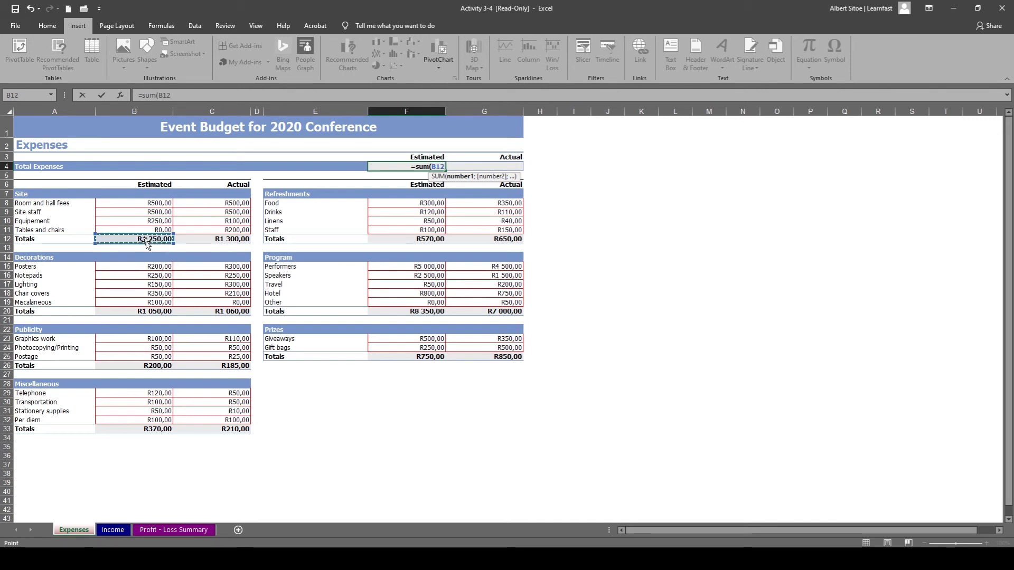
type(";")
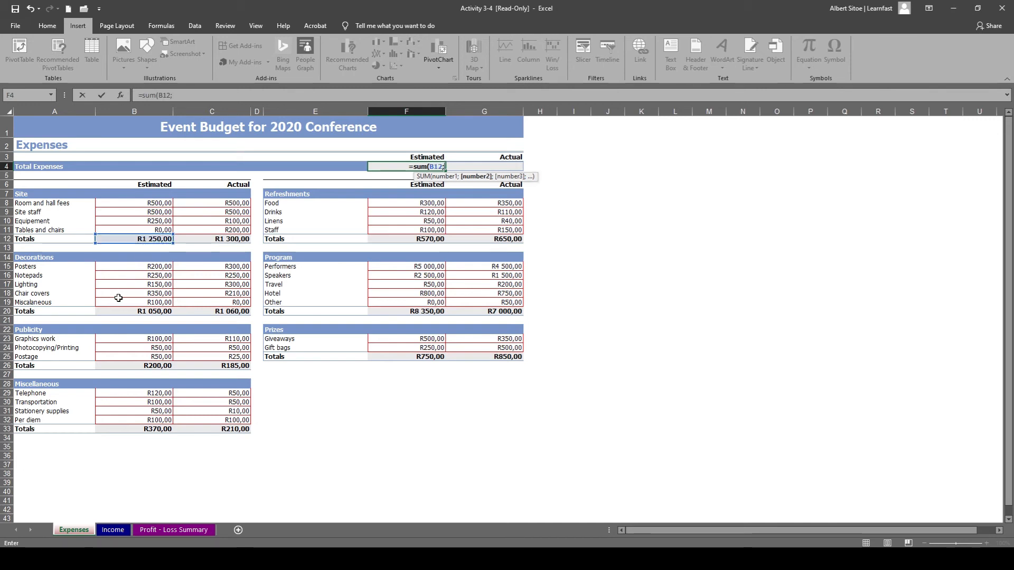
left_click(132, 311)
type(";")
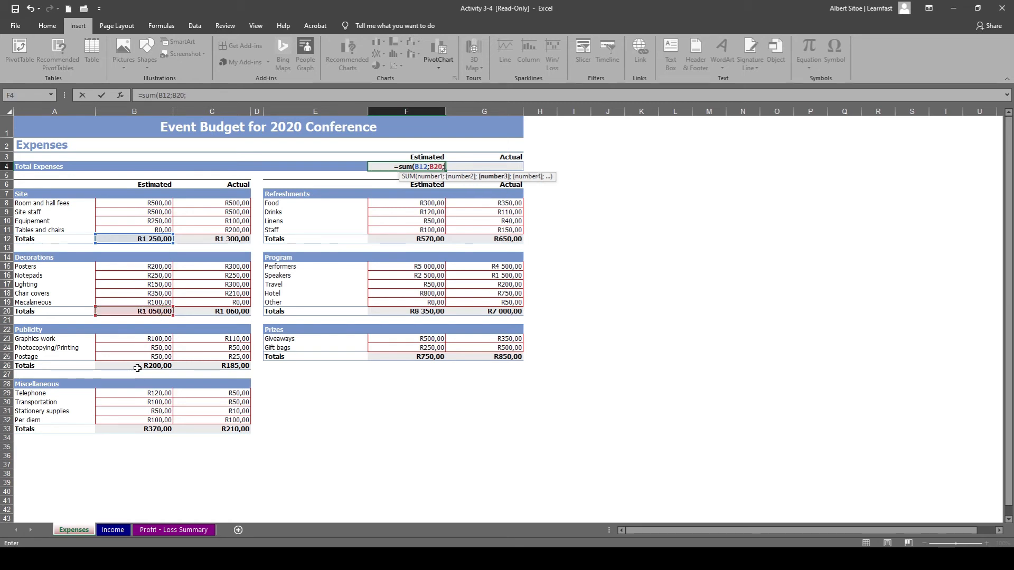
left_click(136, 366)
type(";")
left_click(135, 426)
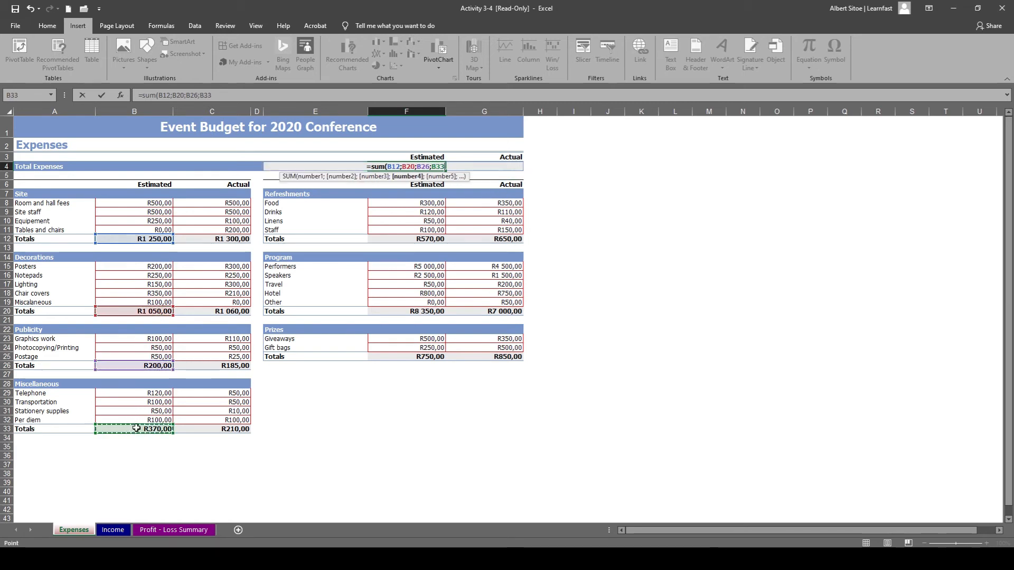
Add the section totals F12, F20 and F25 to the F4 formula and complete it as =SUM(B12;B20;B26;B33;F12;F20;F25).
type(";")
left_click(411, 241)
type(";")
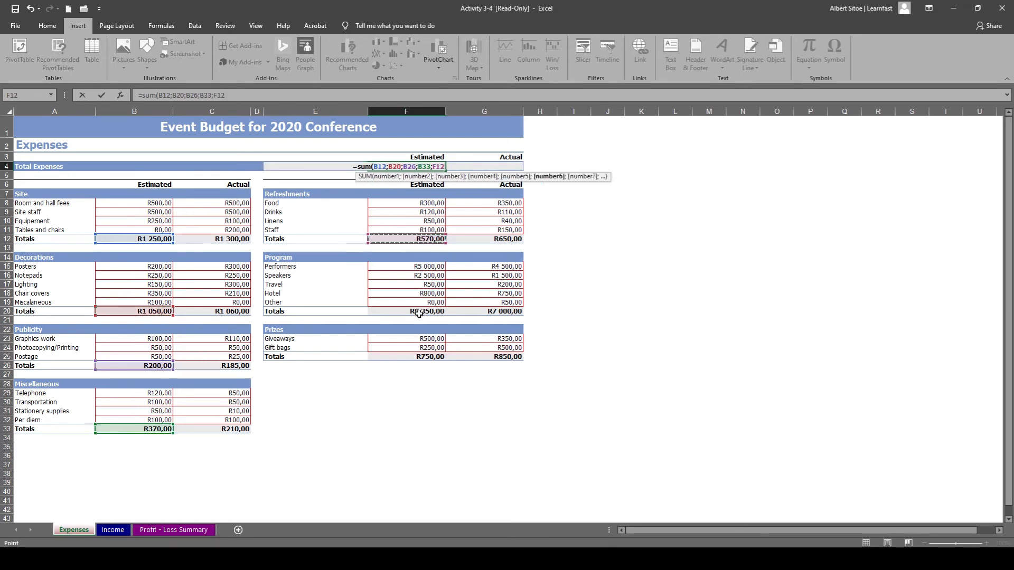
left_click(419, 312)
type(";")
left_click(408, 357)
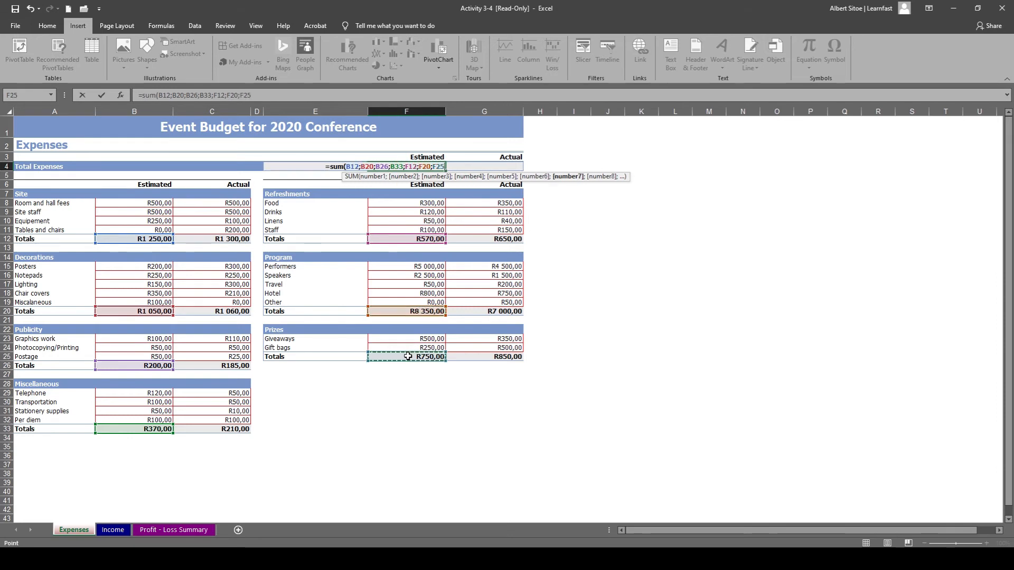
type(";")
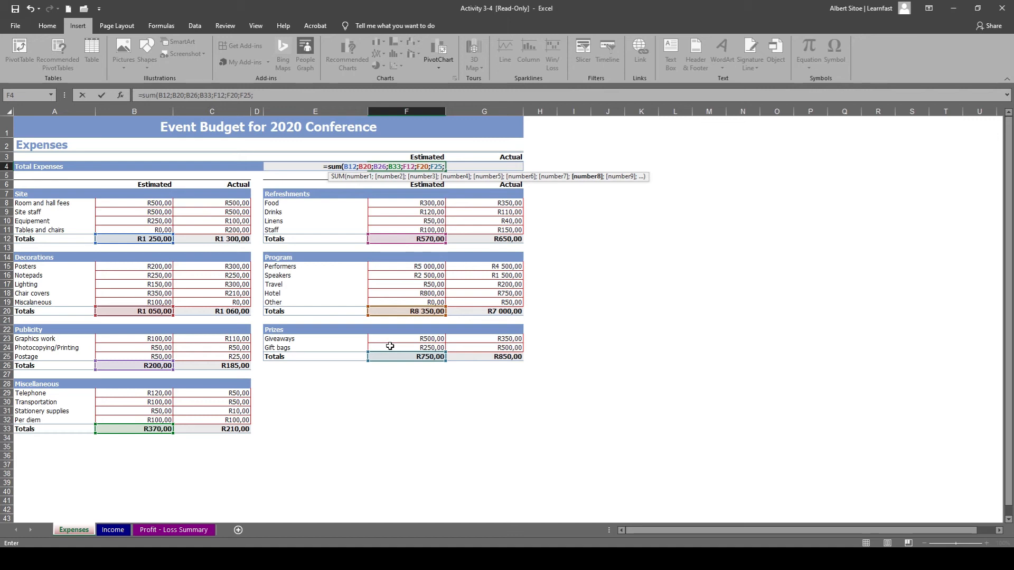
key("BackSpace")
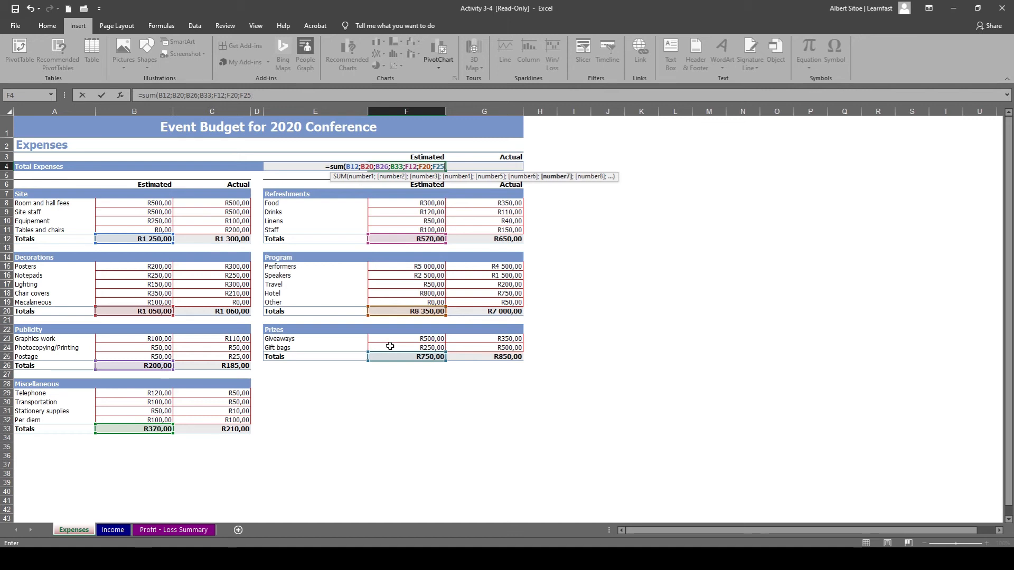
type(")")
key("Return")
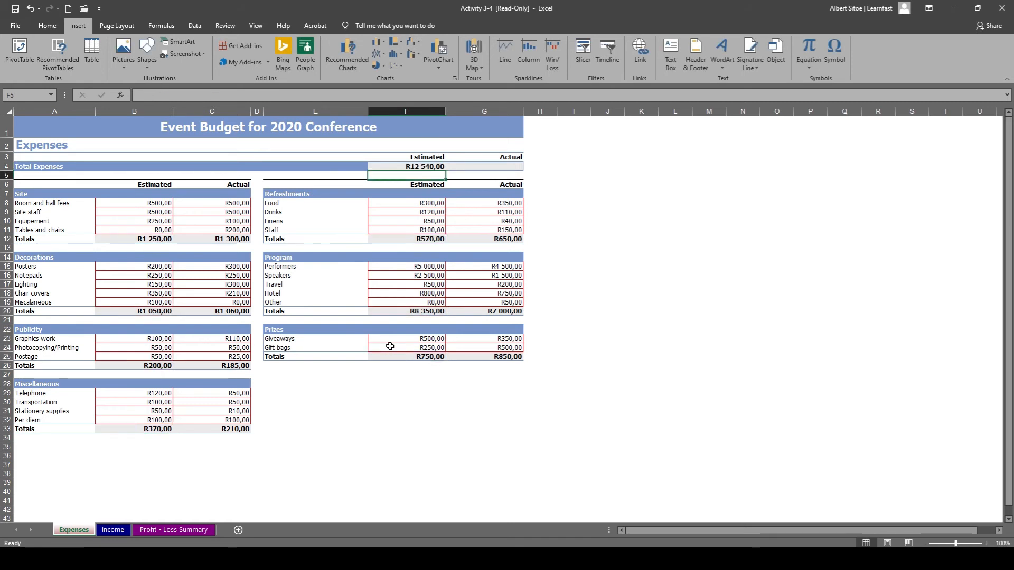
left_click(418, 168)
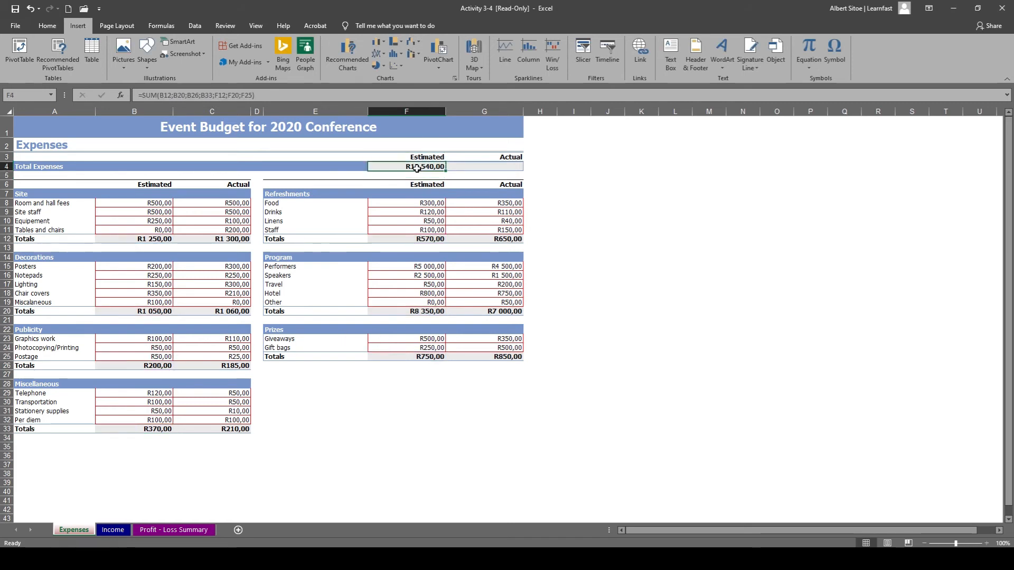
Start a SUM formula in the actual Total Expenses cell G4 with the section totals C12, C20, C26 and C33.
left_click(475, 167)
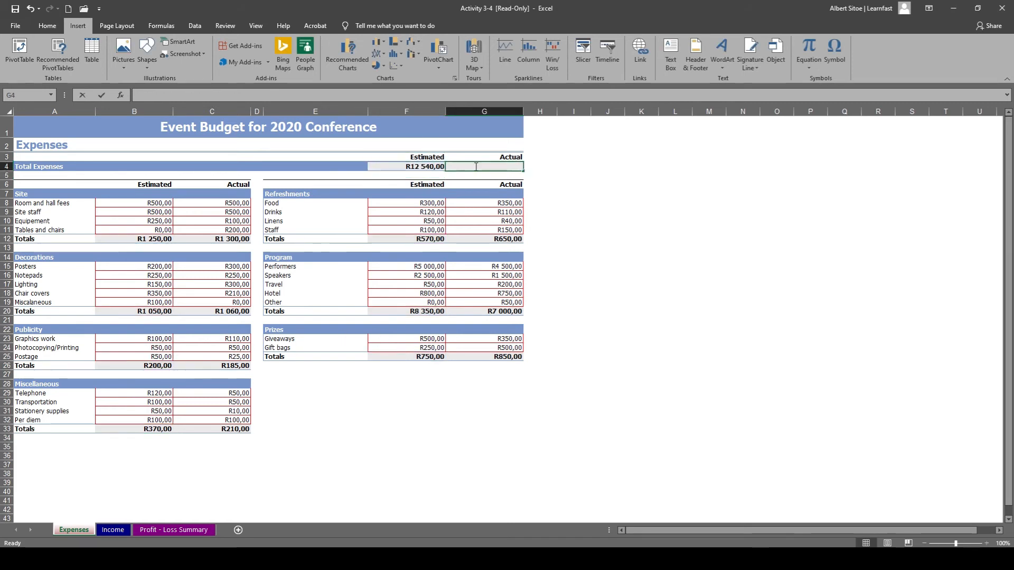
double_click(507, 167)
type("=")
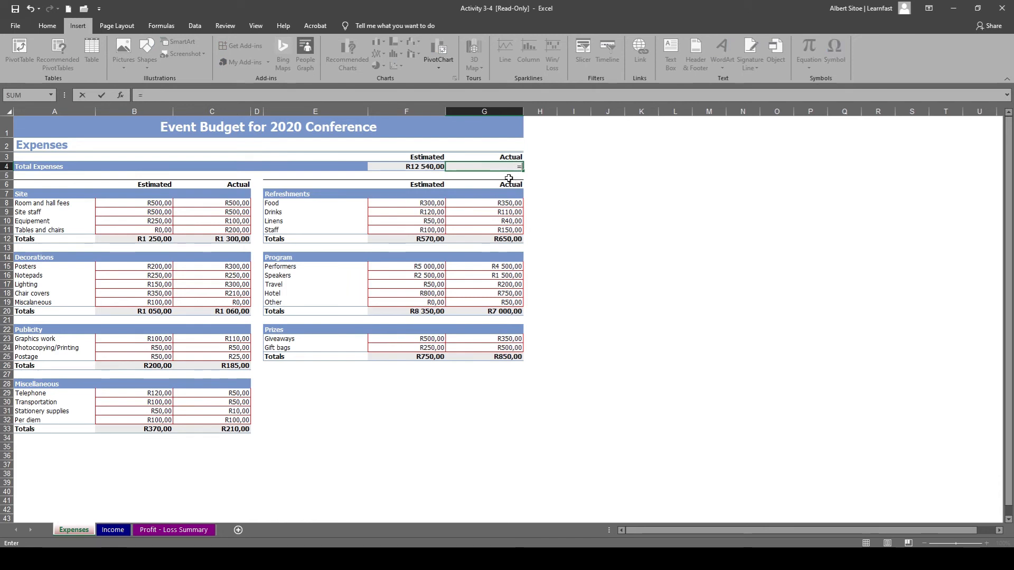
type("sum")
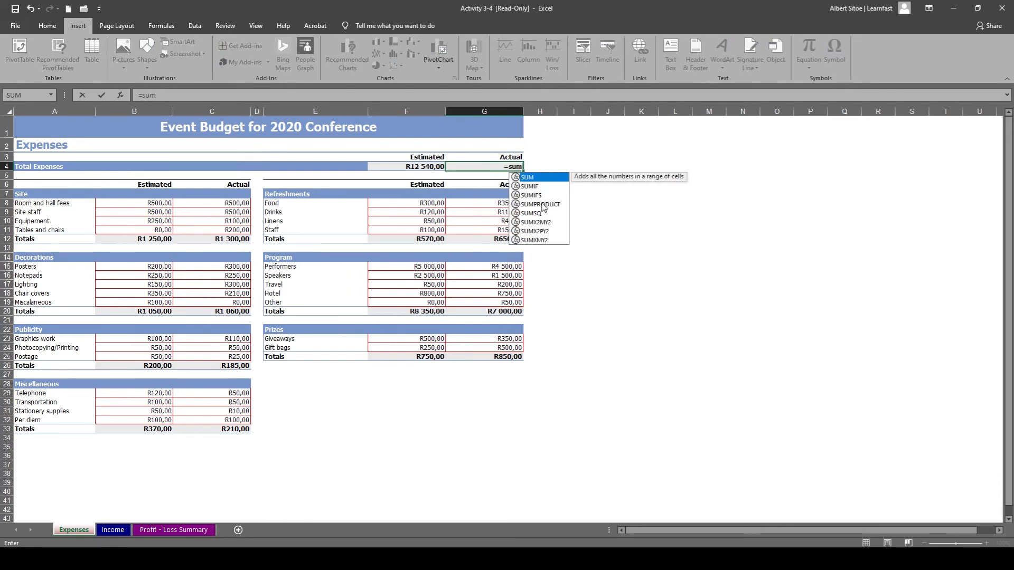
type("(")
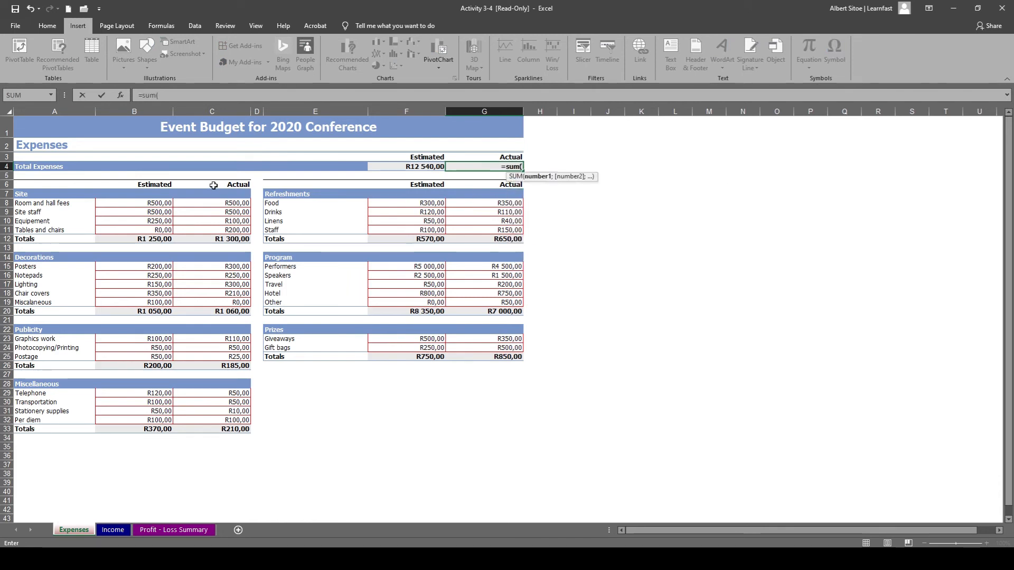
left_click(232, 239)
type(";")
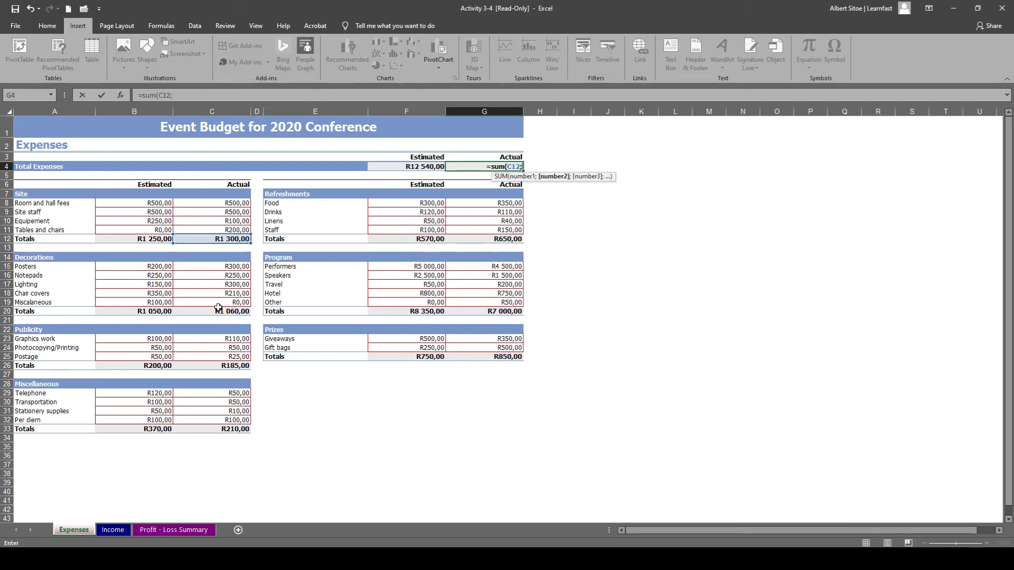
left_click(219, 312)
type(";")
left_click(222, 365)
type(";")
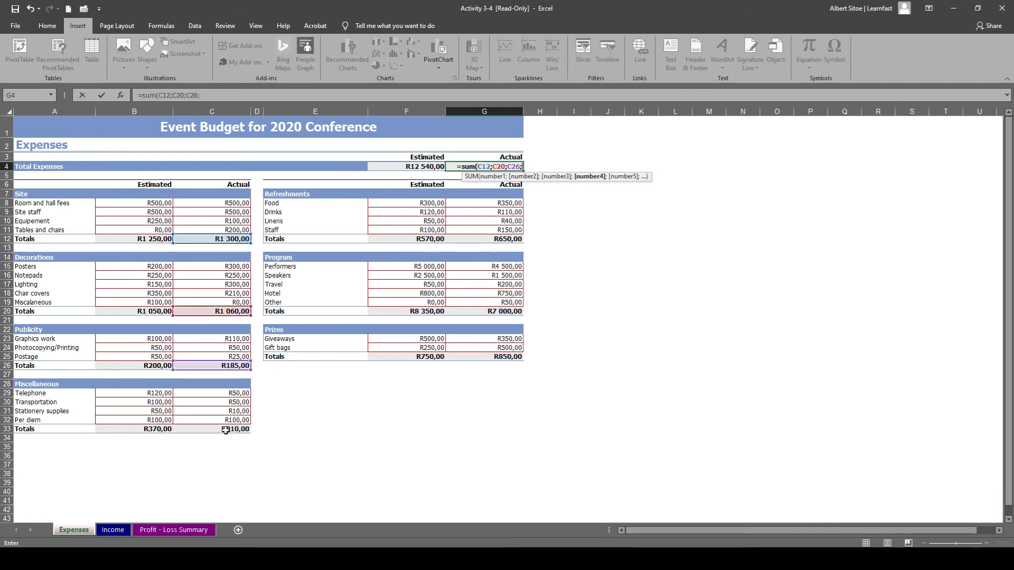
left_click(226, 430)
Add the section totals G12, G20 and G25 to the G4 formula and complete it as =SUM(C12;C20;C26;C33;G12;G20;G25).
type(";")
left_click(491, 239)
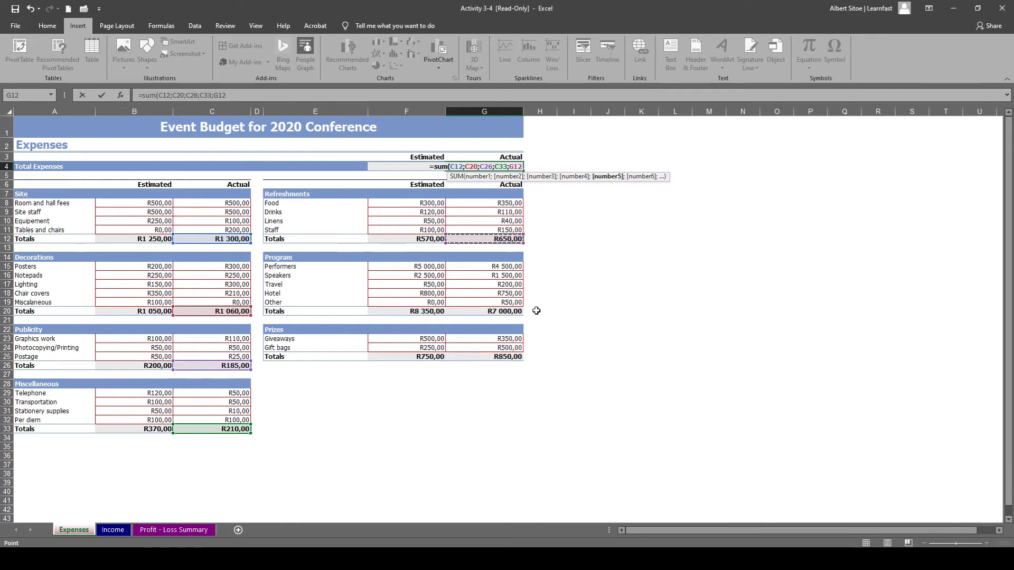
type(";")
left_click(509, 313)
type(";")
left_click(506, 357)
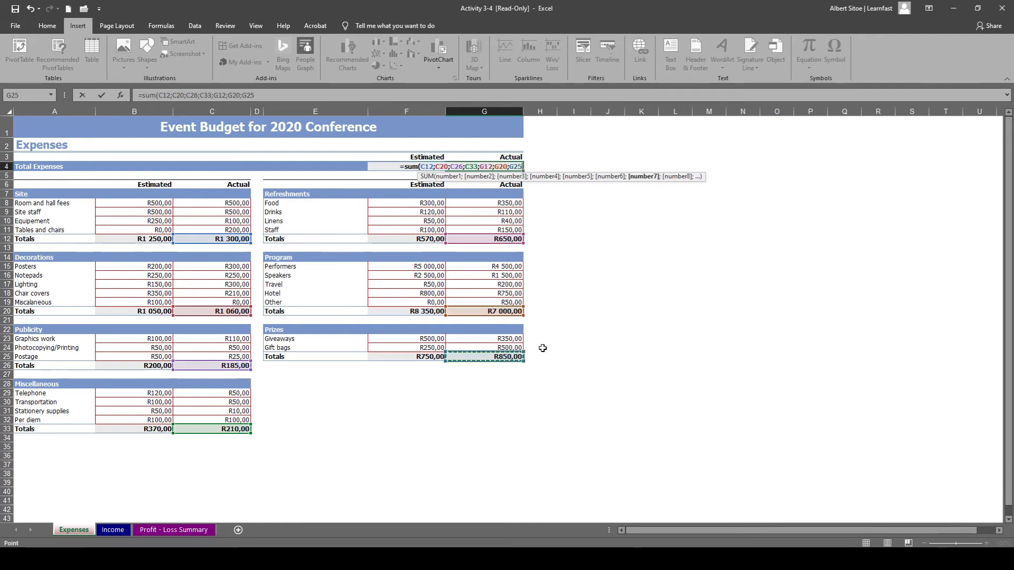
type(")")
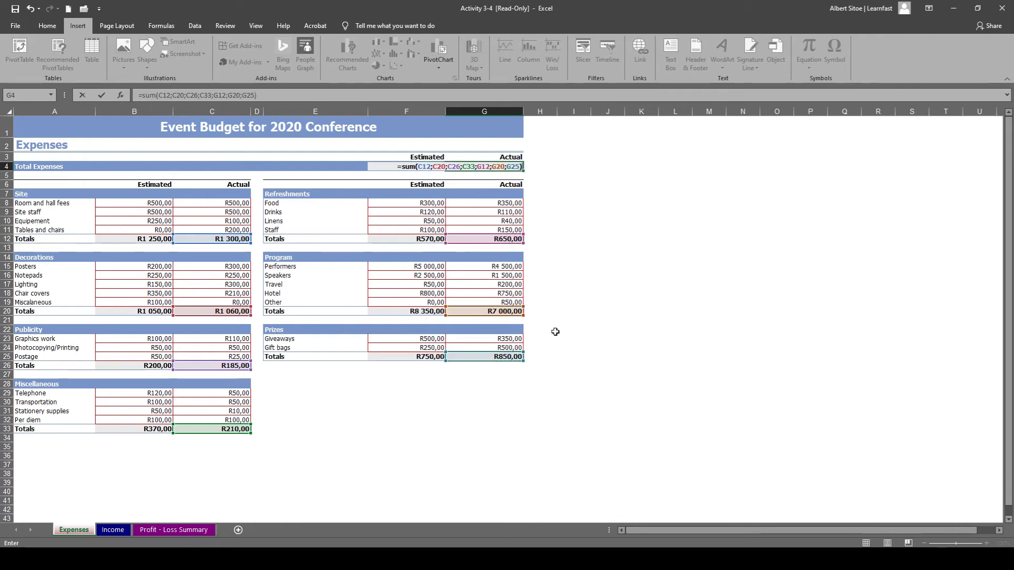
key("Return")
left_click(580, 301)
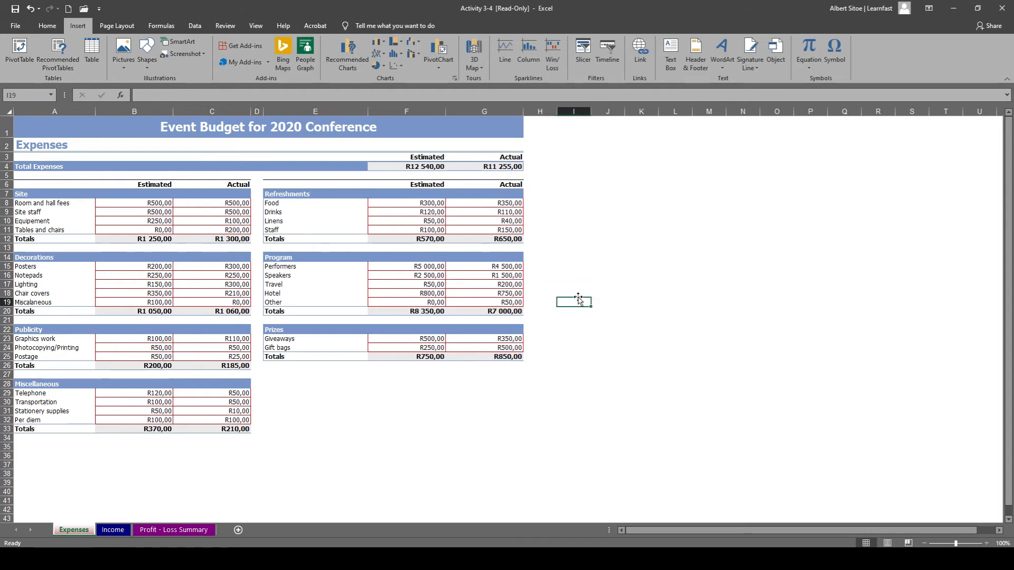
Review the Total Expenses formulas in F4 and G4.
left_click(428, 167)
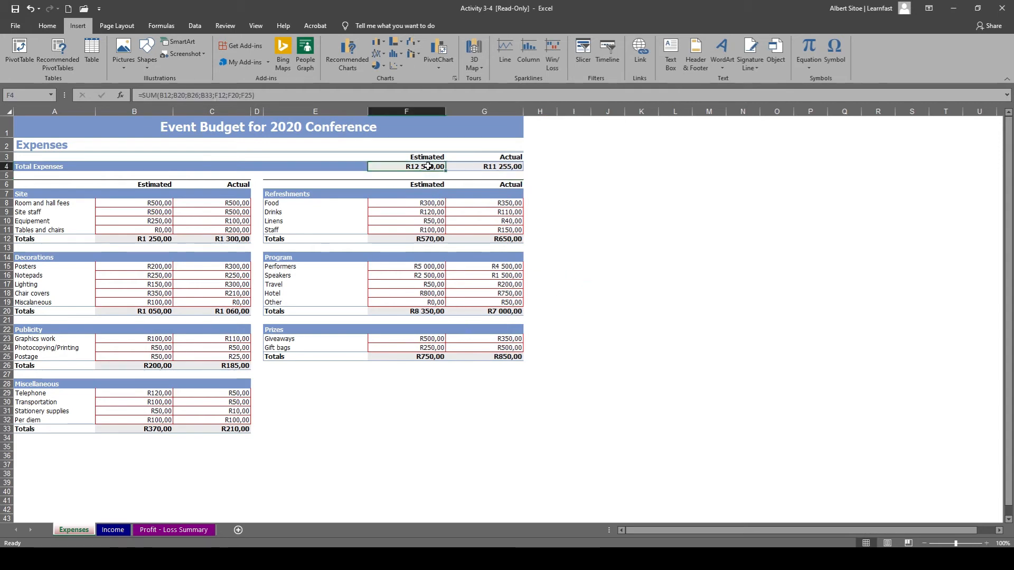
left_click(486, 164)
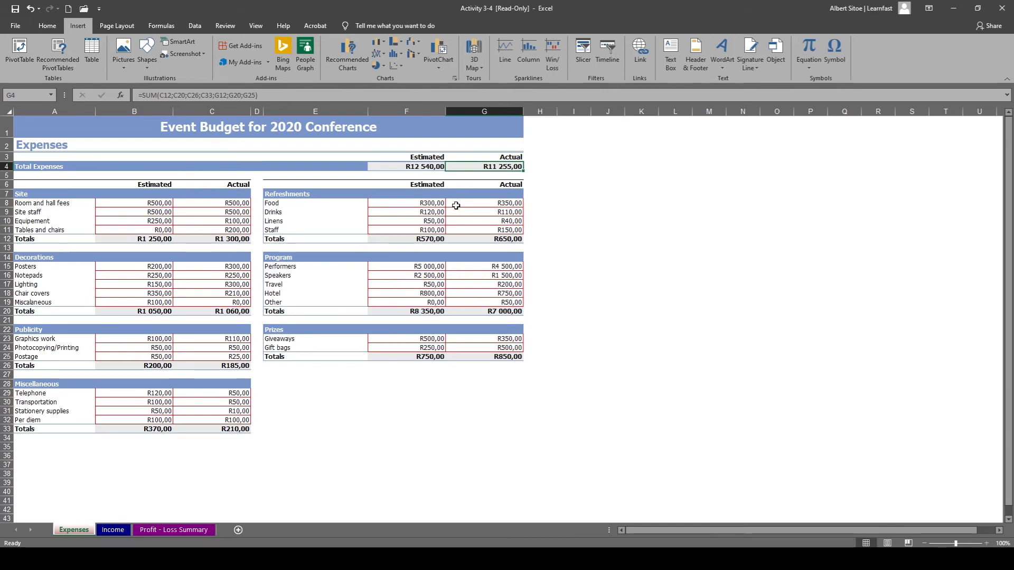
left_click(336, 393)
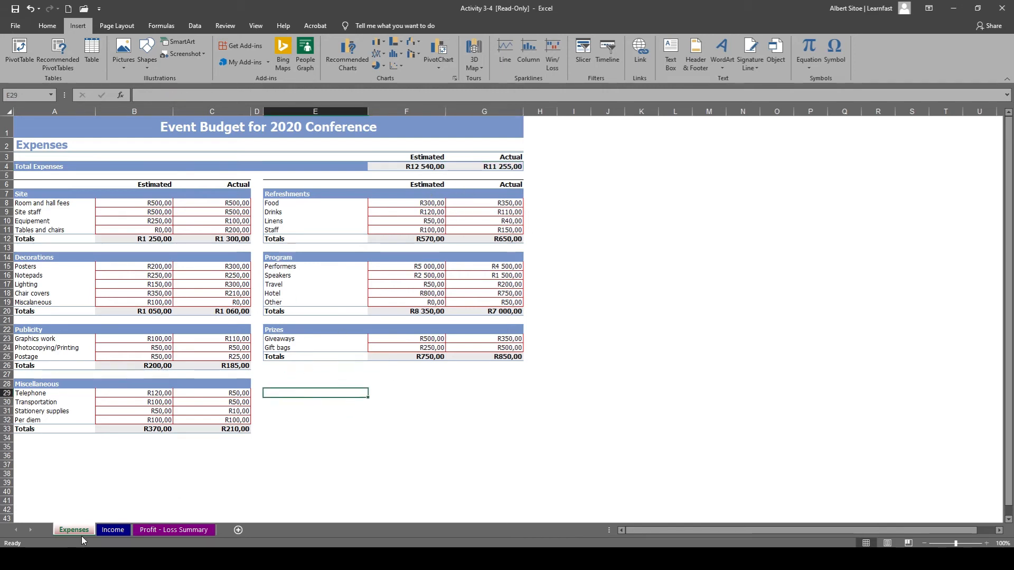
On the Income sheet, calculate the estimated General admissions income in F8 with =A8*D8.
left_click(106, 531)
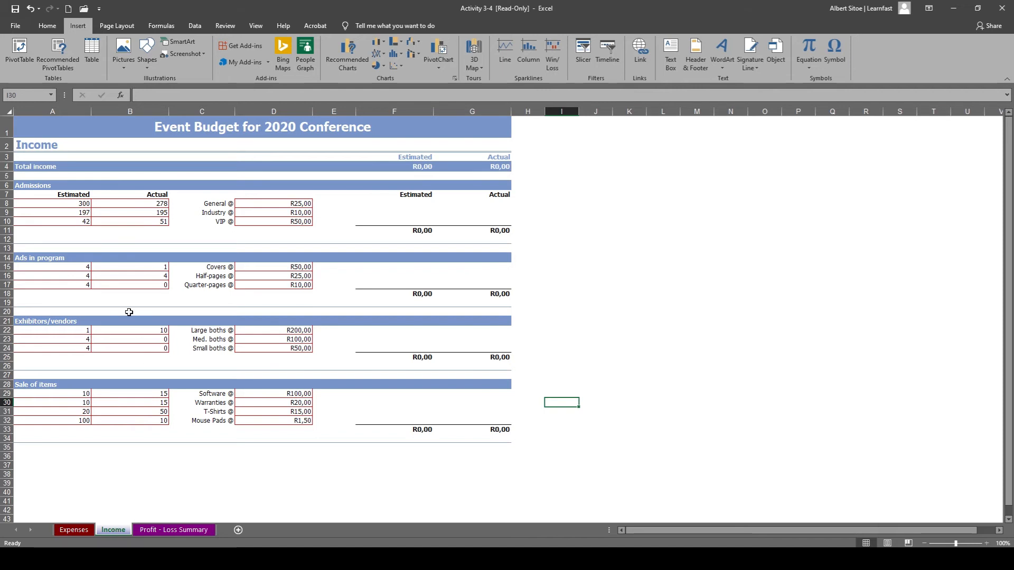
left_click(71, 201)
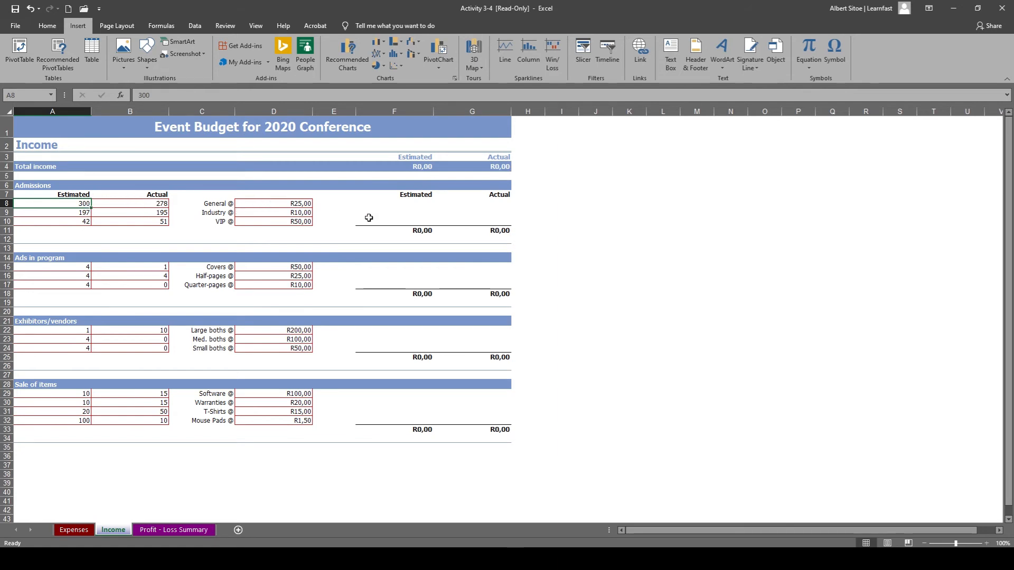
left_click(413, 203)
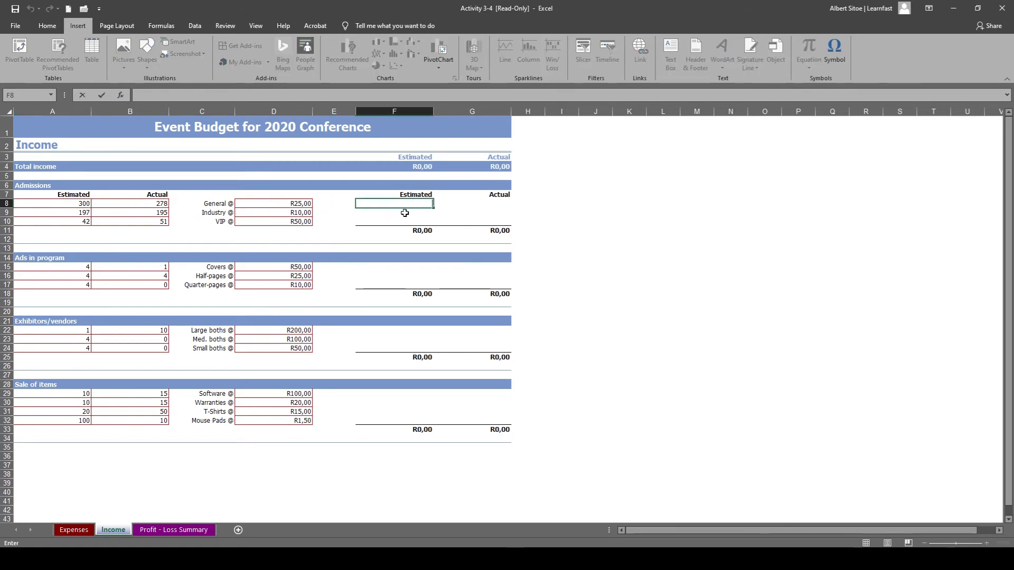
type("=")
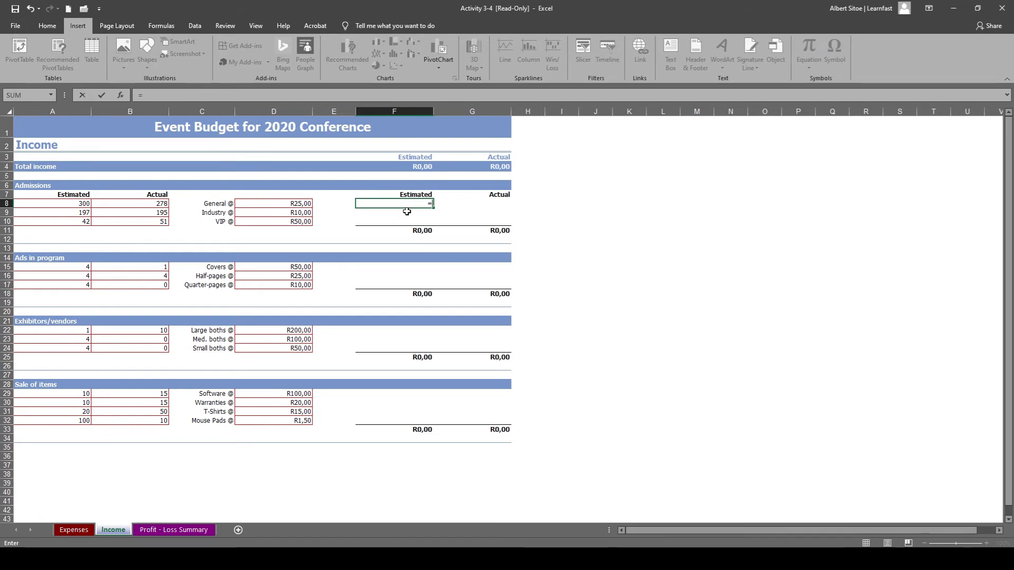
left_click(81, 203)
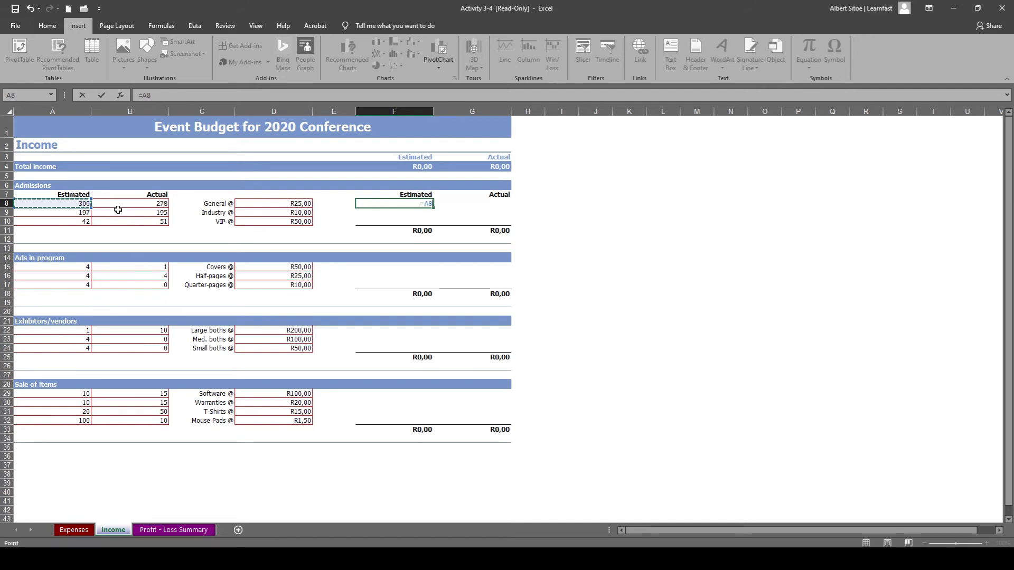
type("*")
left_click(283, 204)
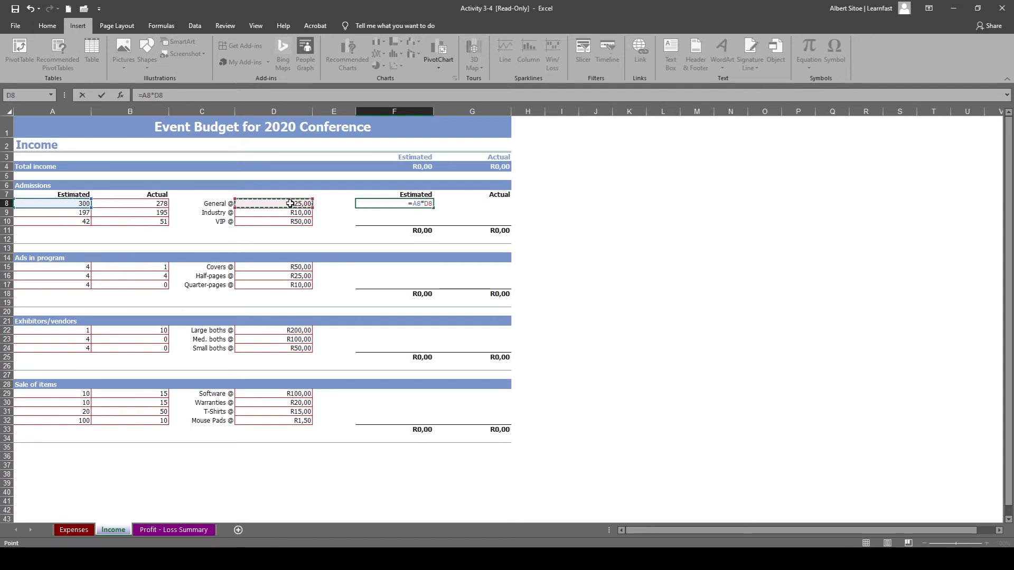
key("Return")
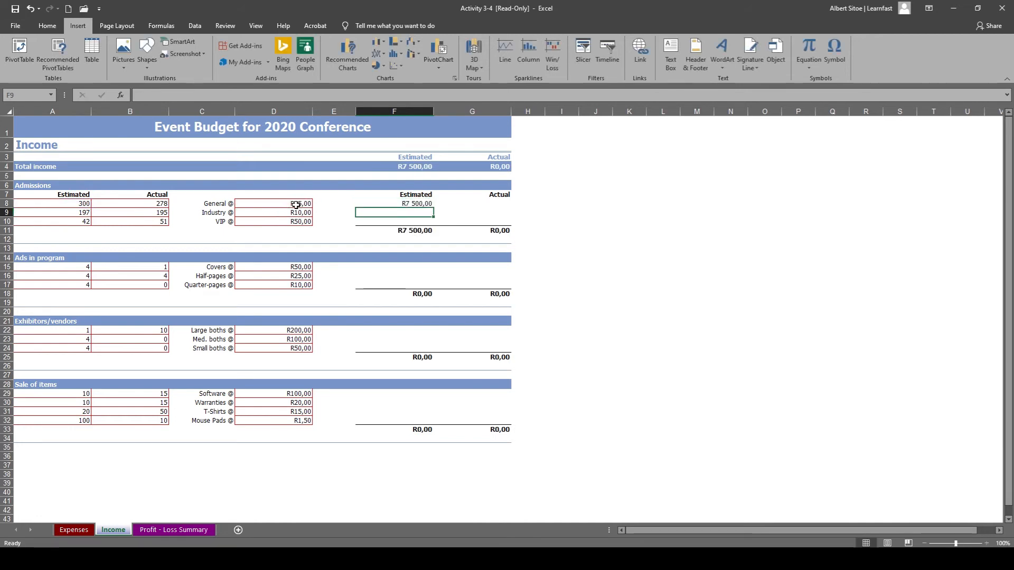
left_click(429, 204)
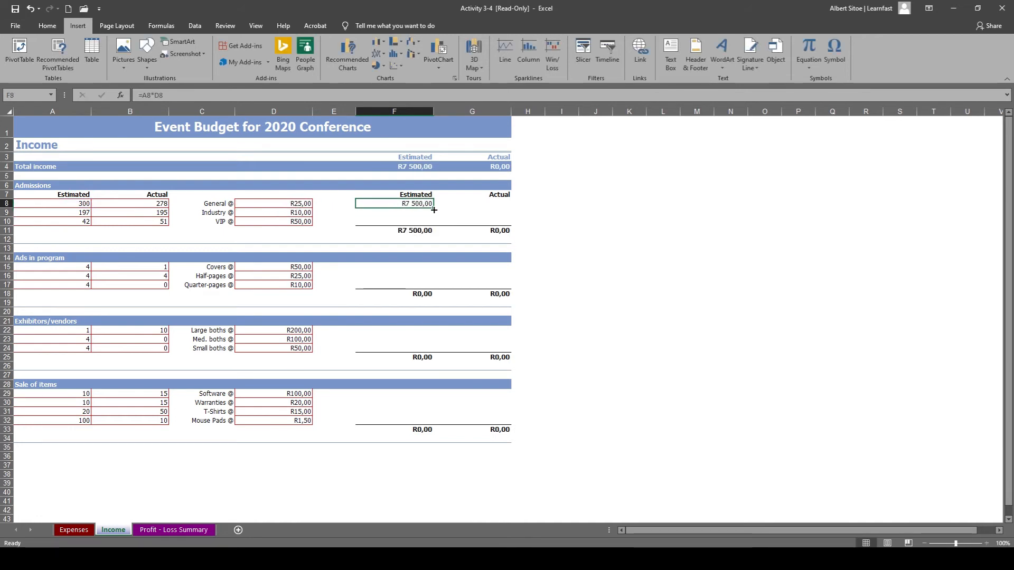
Copy the estimated General admissions formula from F8 down to F10 and check the formulas in F9 and F10.
left_click_drag(433, 208, 432, 224)
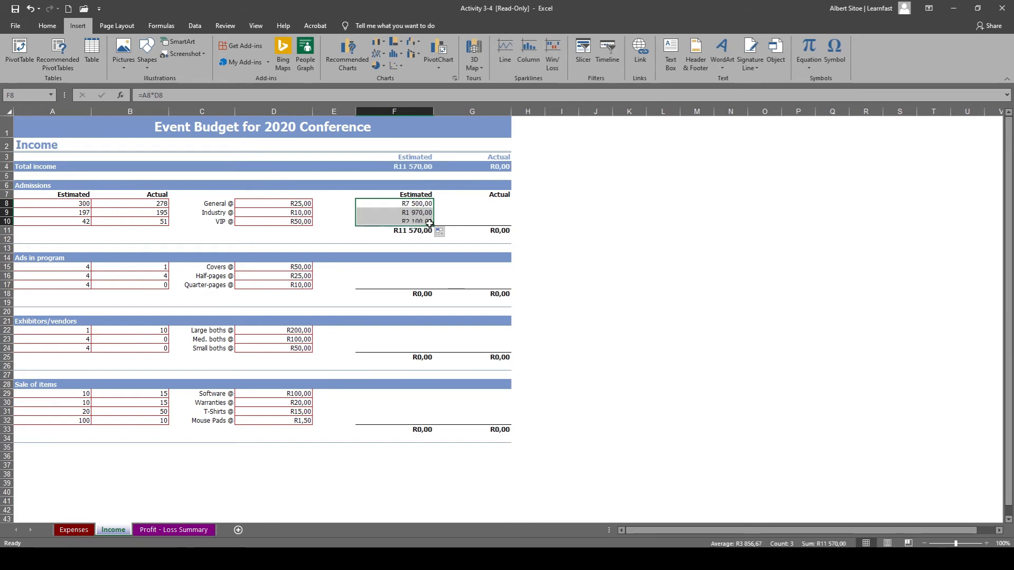
double_click(407, 212)
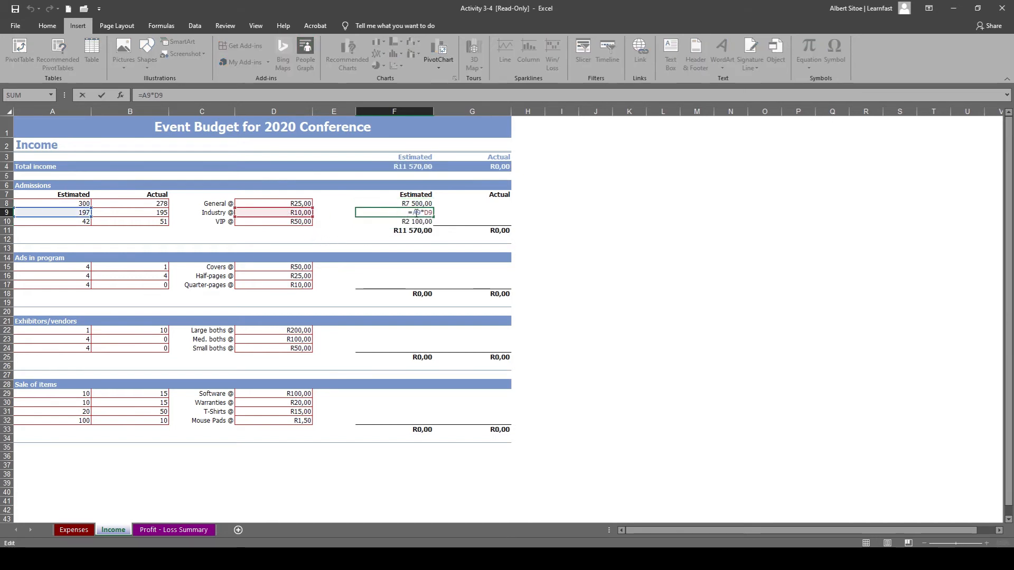
key("Escape")
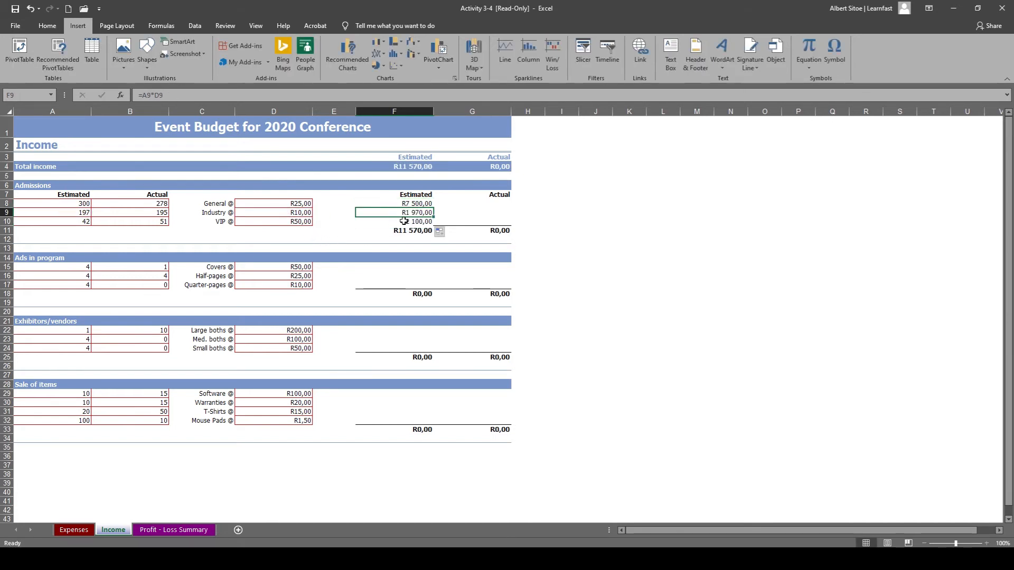
double_click(404, 221)
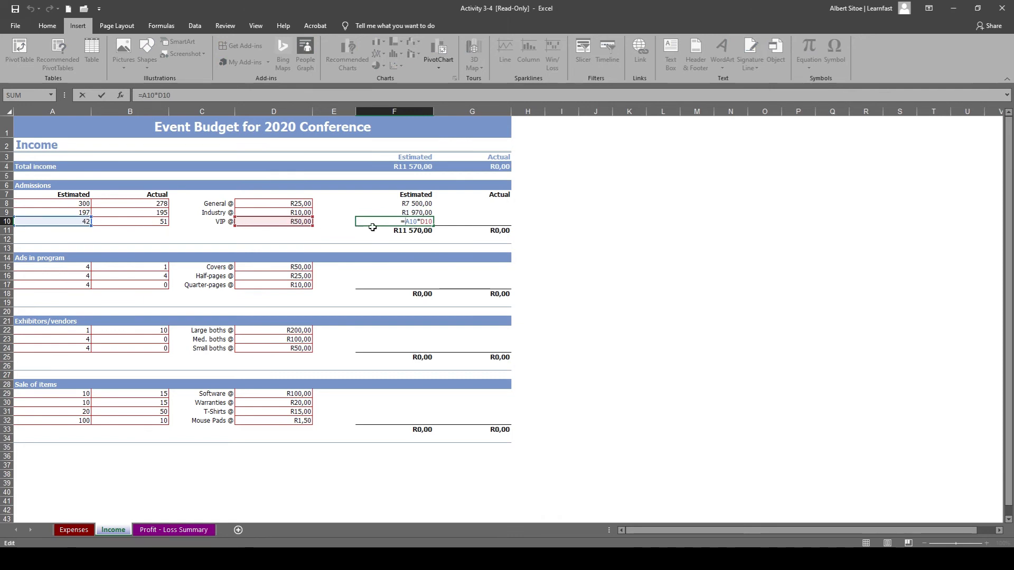
key("Escape")
Calculate the actual General admissions income in G8 with =B8*D8 and copy the formula down to G10.
left_click(445, 219)
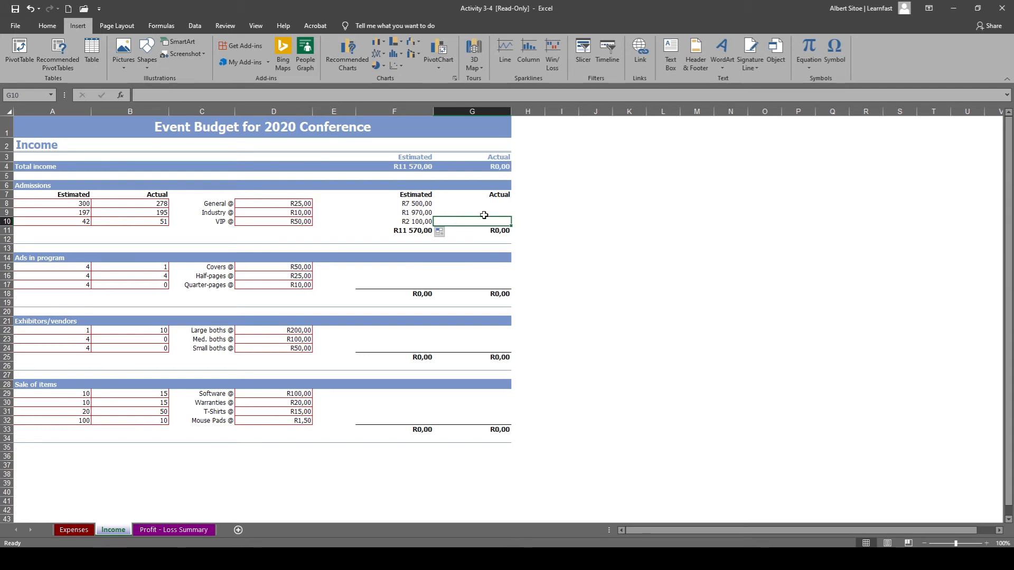
double_click(499, 201)
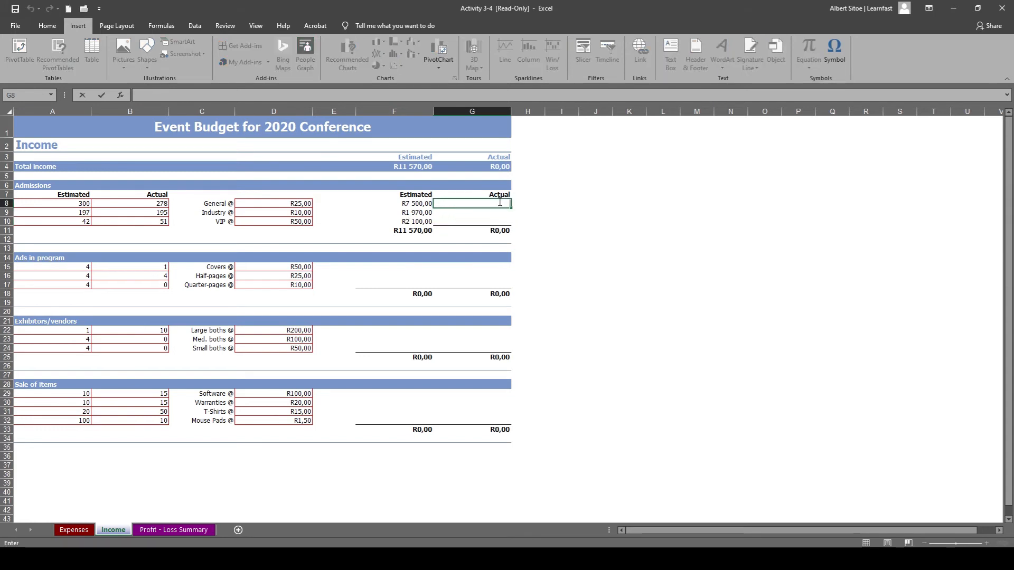
type("=")
left_click(164, 206)
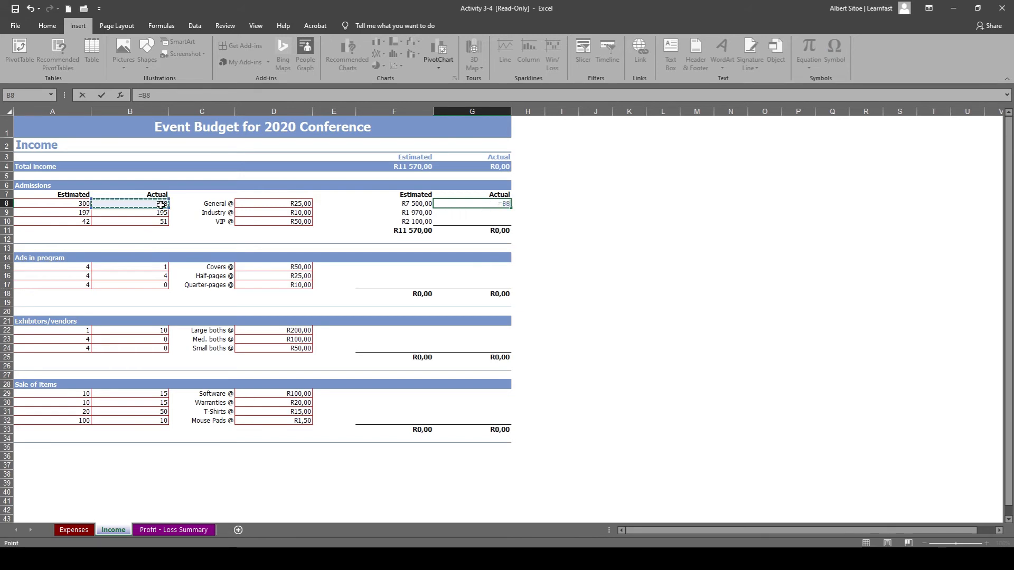
type("*")
left_click(292, 205)
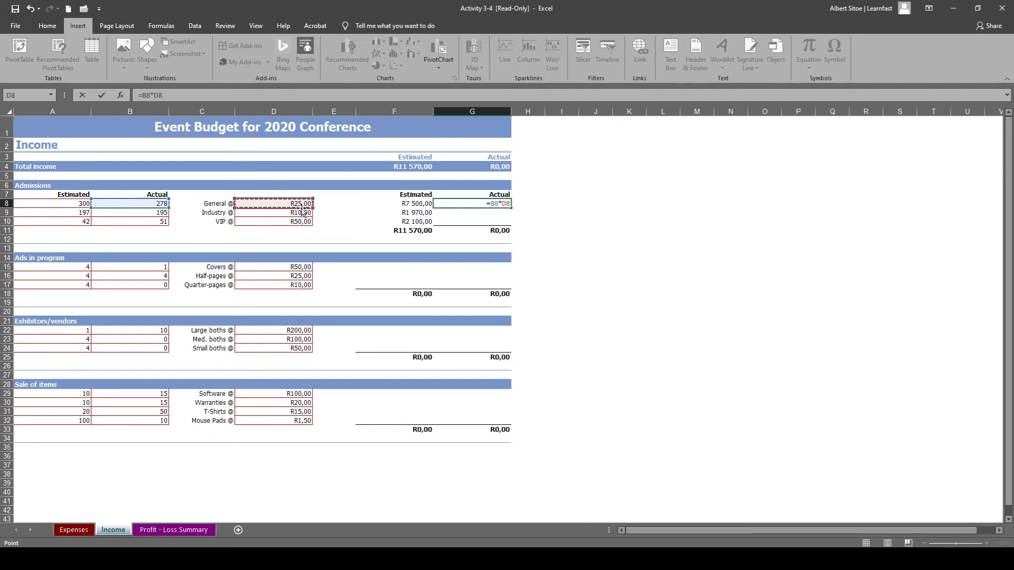
key("Return")
left_click(505, 206)
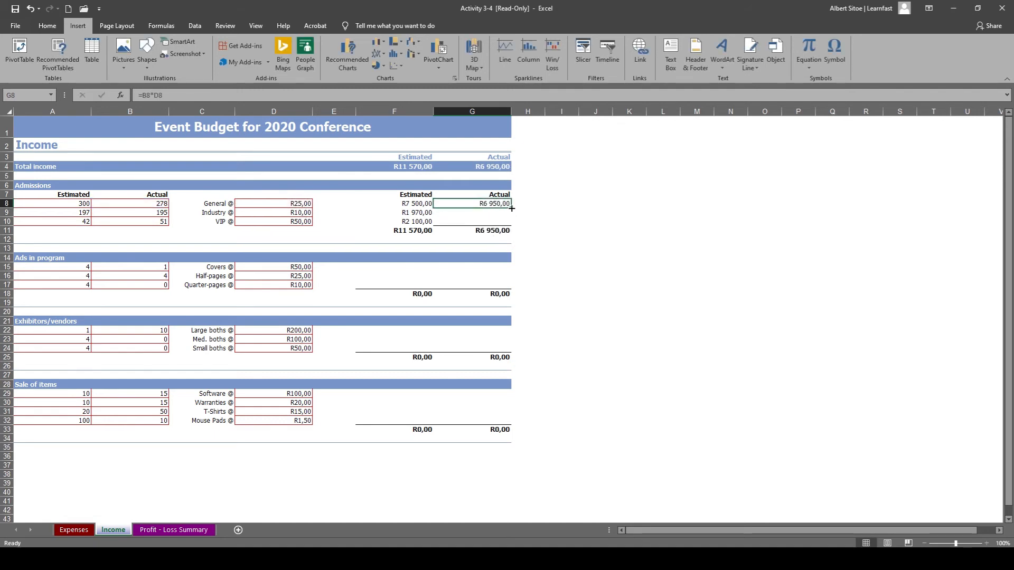
left_click_drag(511, 209, 510, 225)
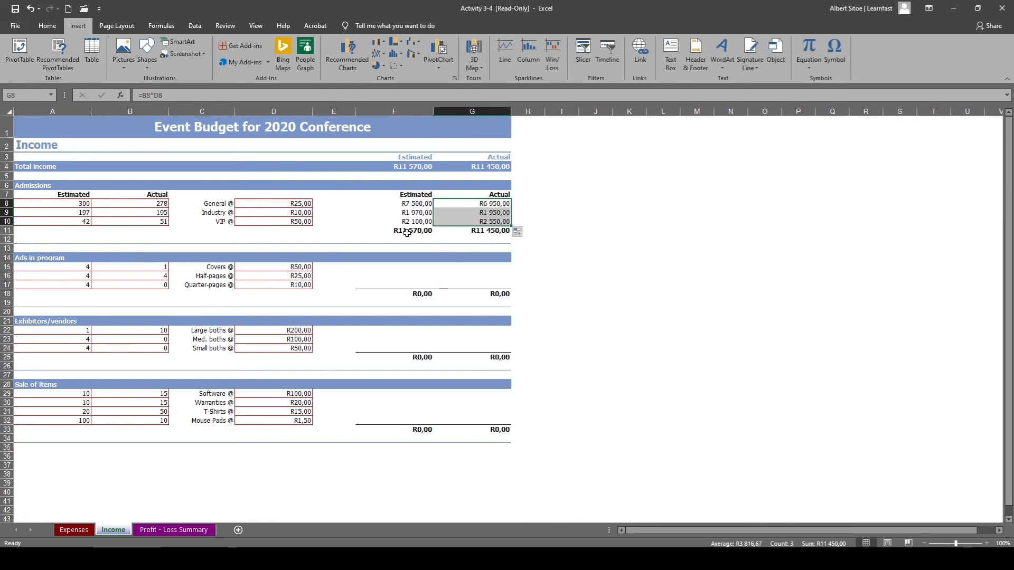
Calculate the estimated Covers income in F15 with =A15*D15 and copy the formula down to F17.
left_click(400, 270)
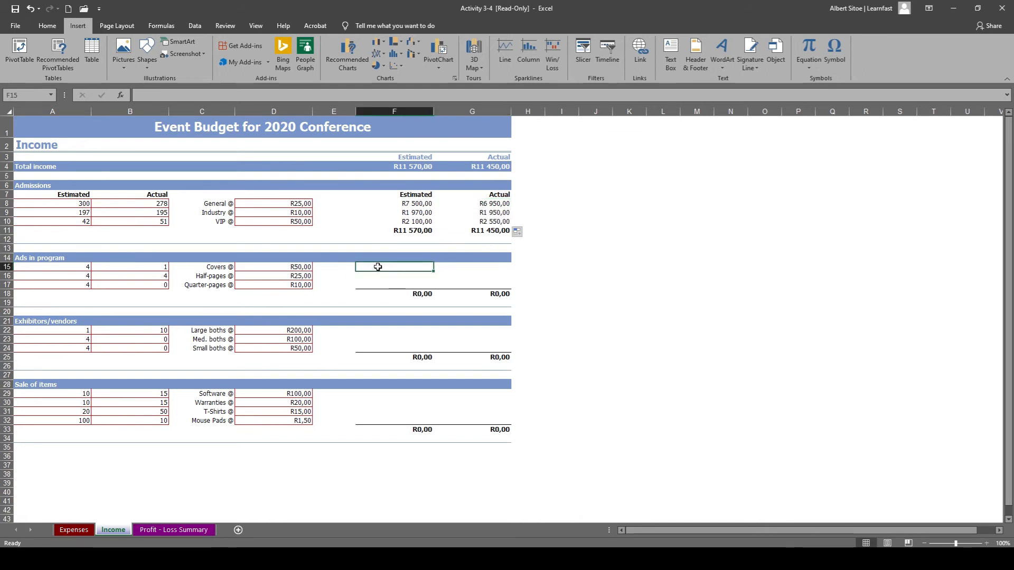
double_click(378, 268)
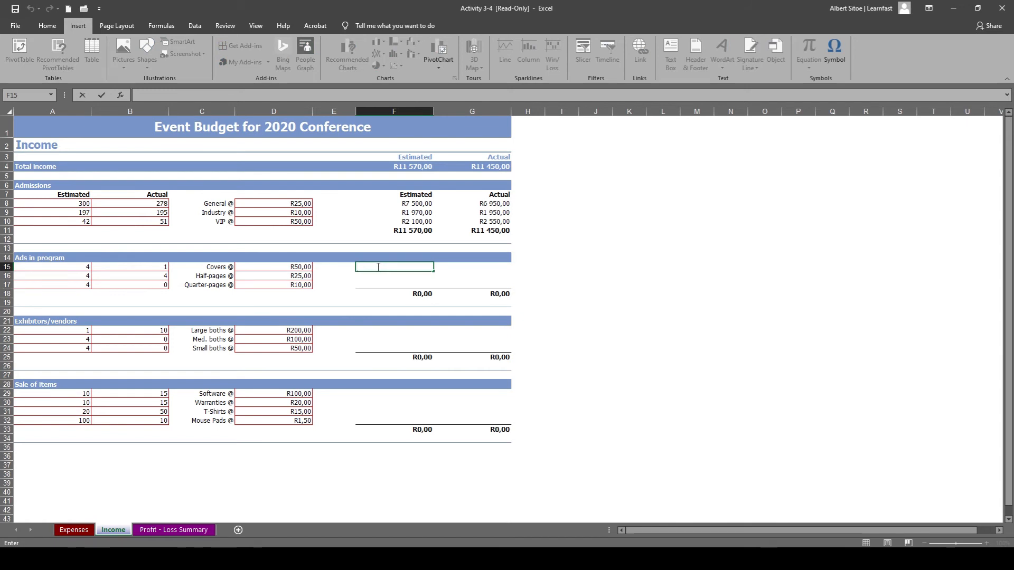
type("=")
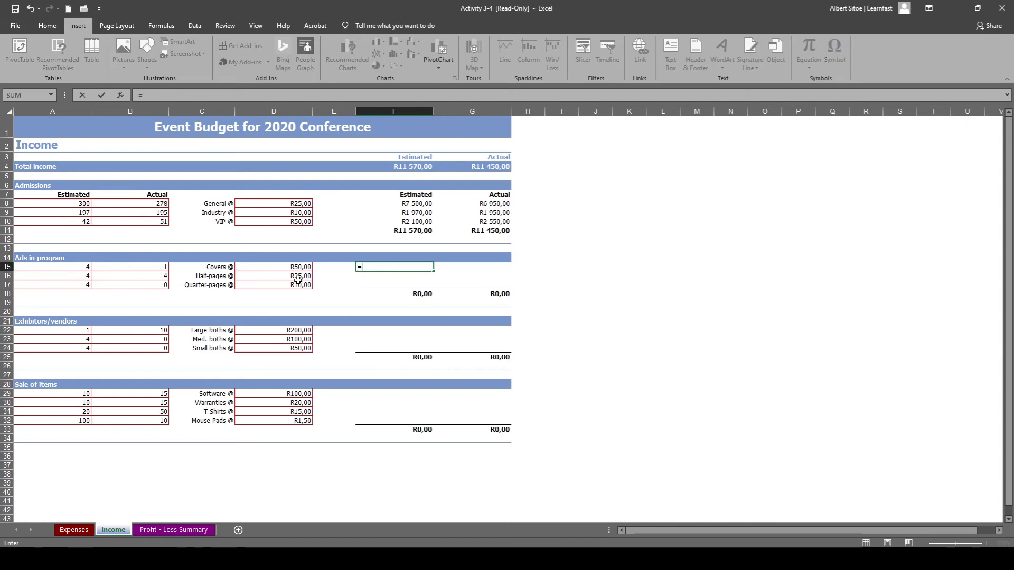
left_click(79, 267)
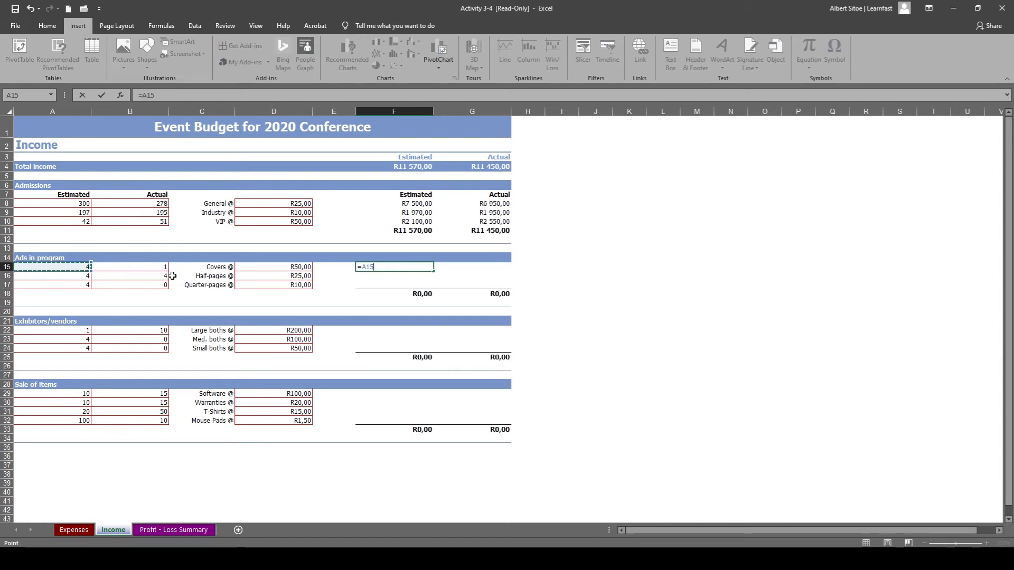
type("*")
left_click(297, 268)
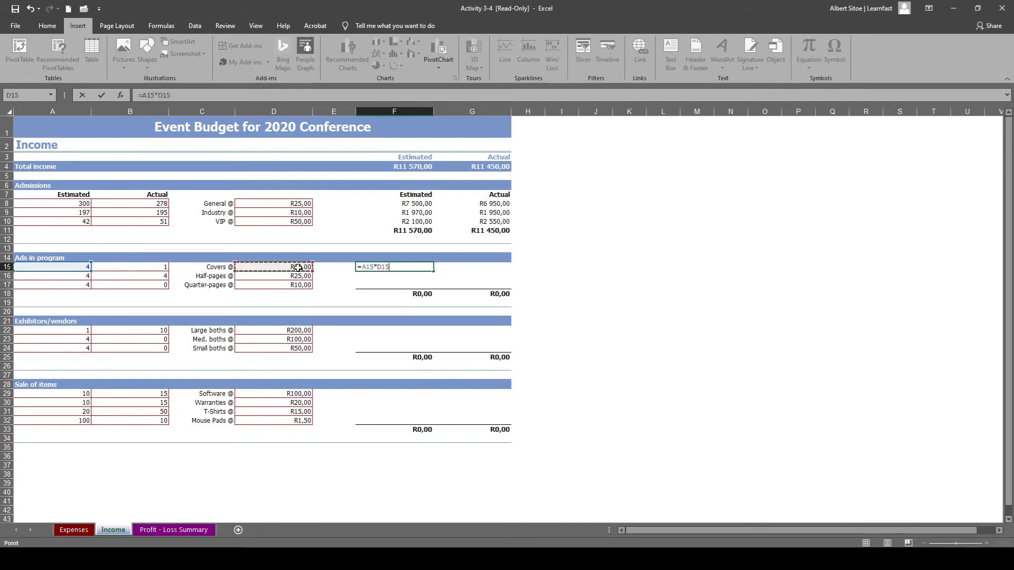
key("Return")
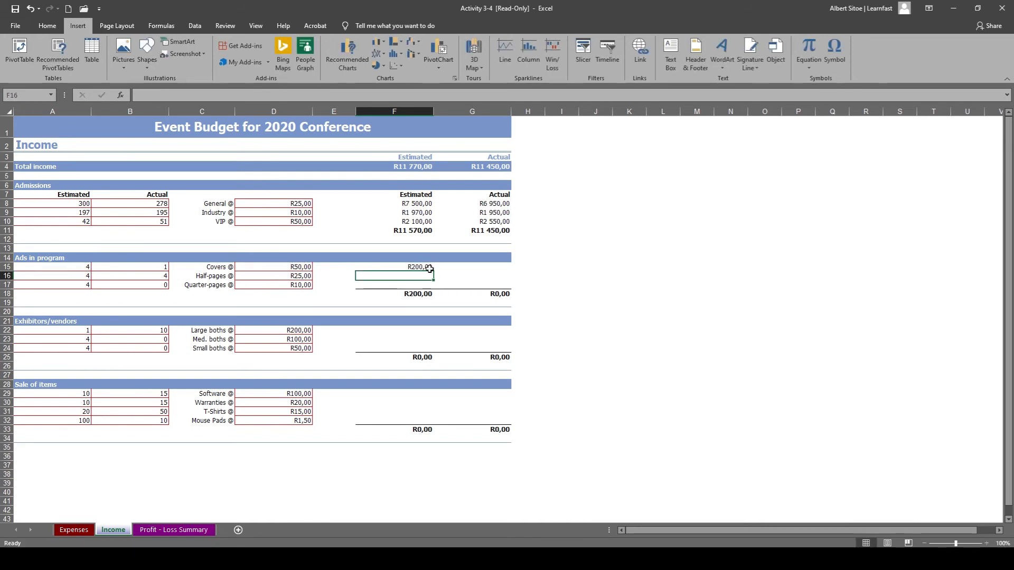
left_click(428, 267)
left_click_drag(433, 272, 432, 288)
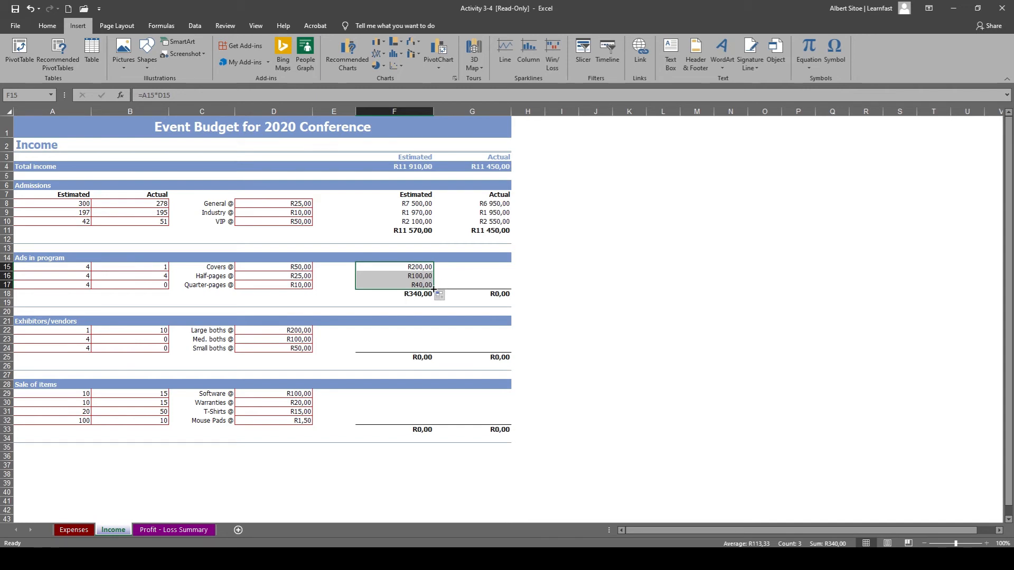
Calculate the actual Covers income in G15 with =B15*D15 and copy the formula down to G17.
double_click(479, 268)
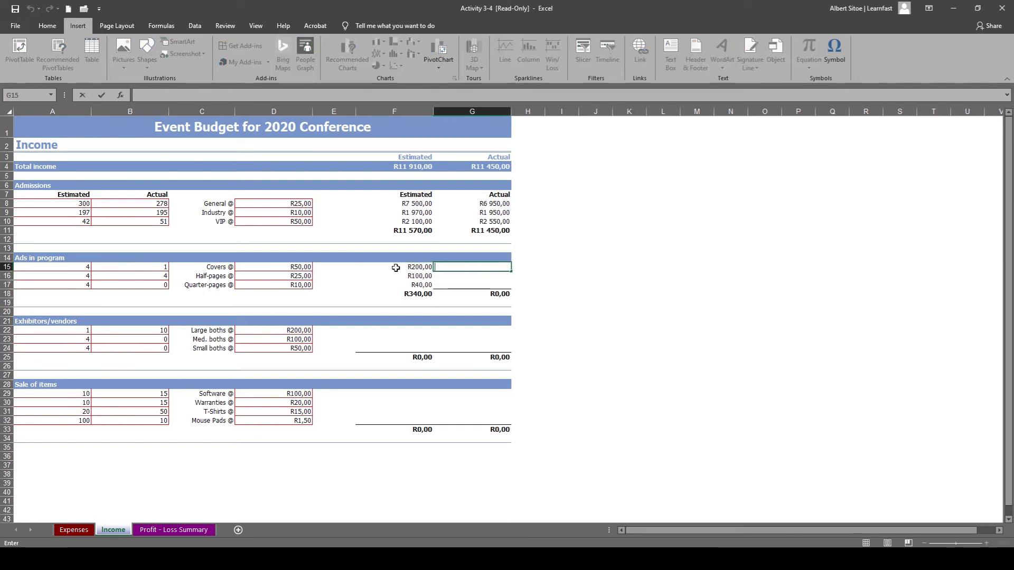
left_click(146, 266)
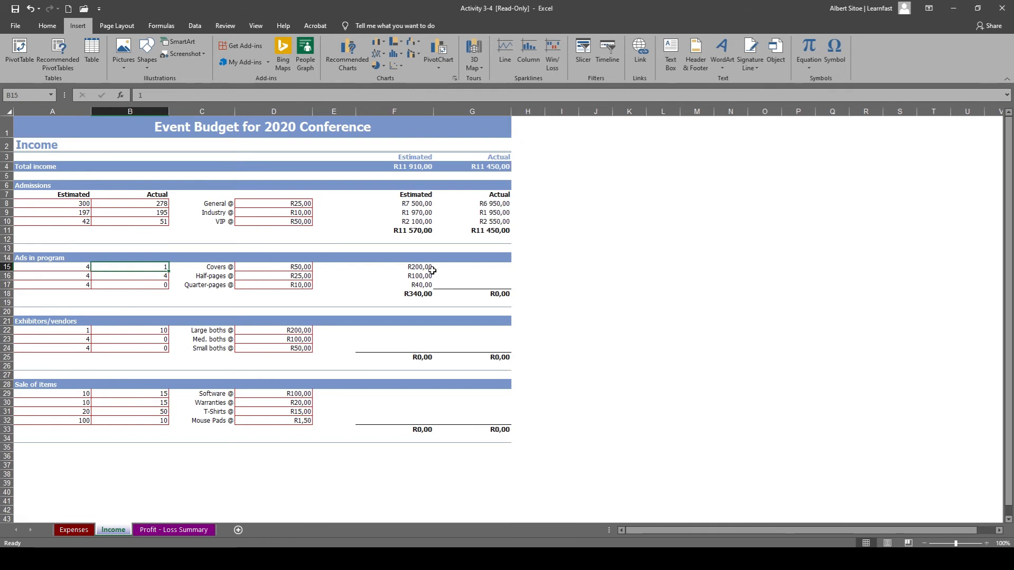
double_click(492, 268)
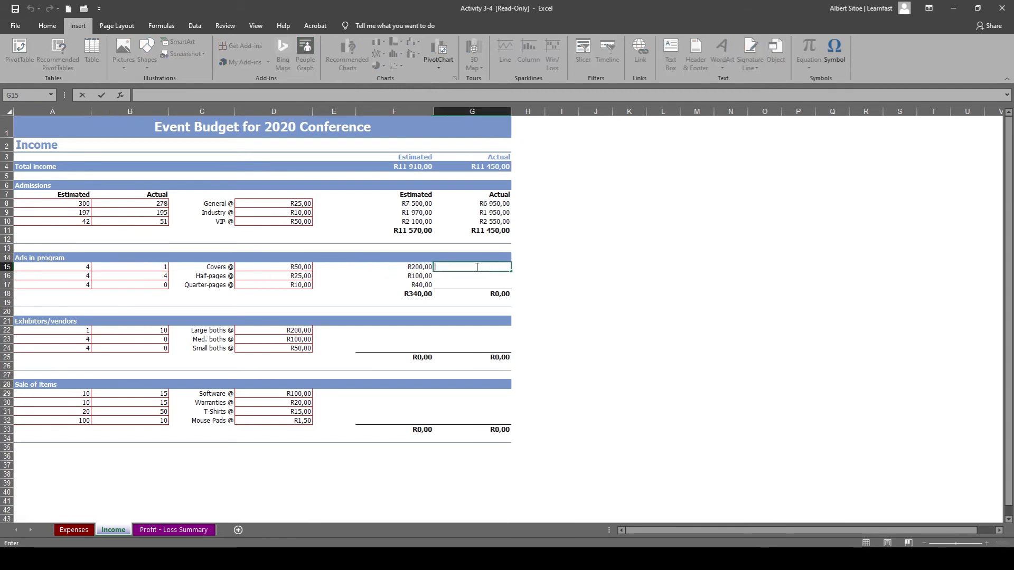
type("=")
left_click(155, 266)
type("*")
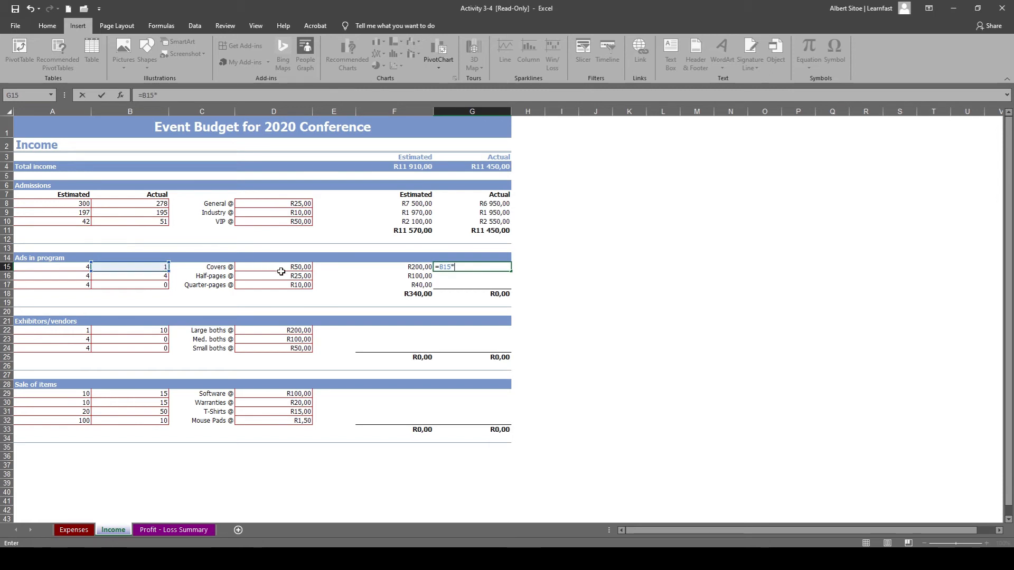
left_click(281, 269)
key("Return")
left_click(506, 268)
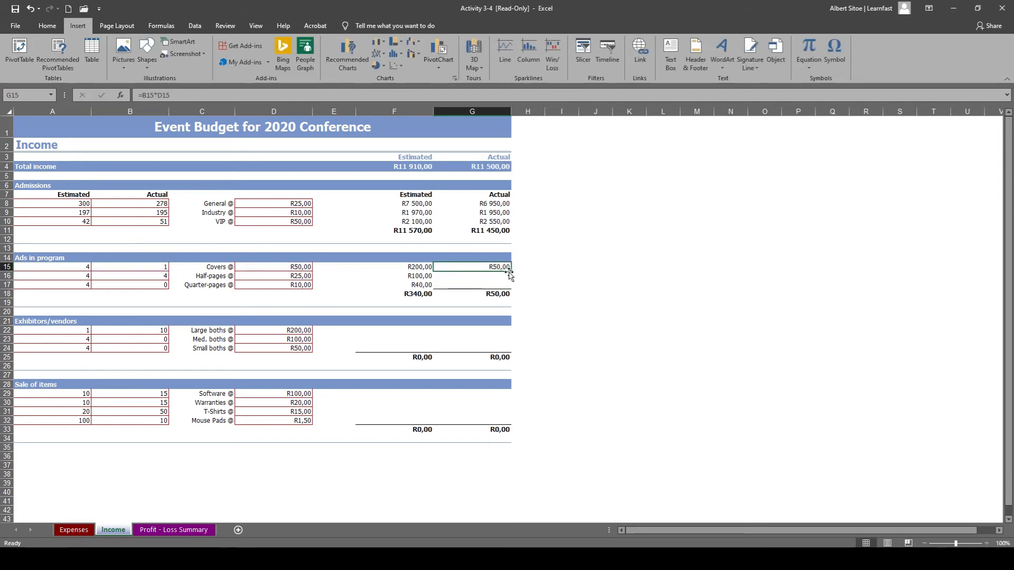
left_click_drag(510, 272, 502, 290)
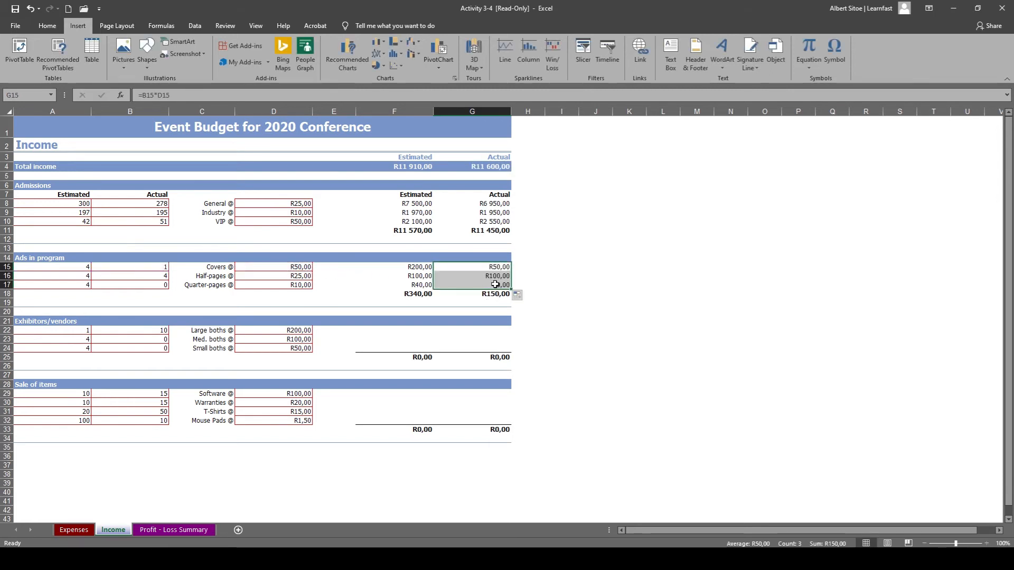
Calculate the estimated Large booths income in F22 with =A22*D22 and copy the formula down to F24.
left_click(385, 340)
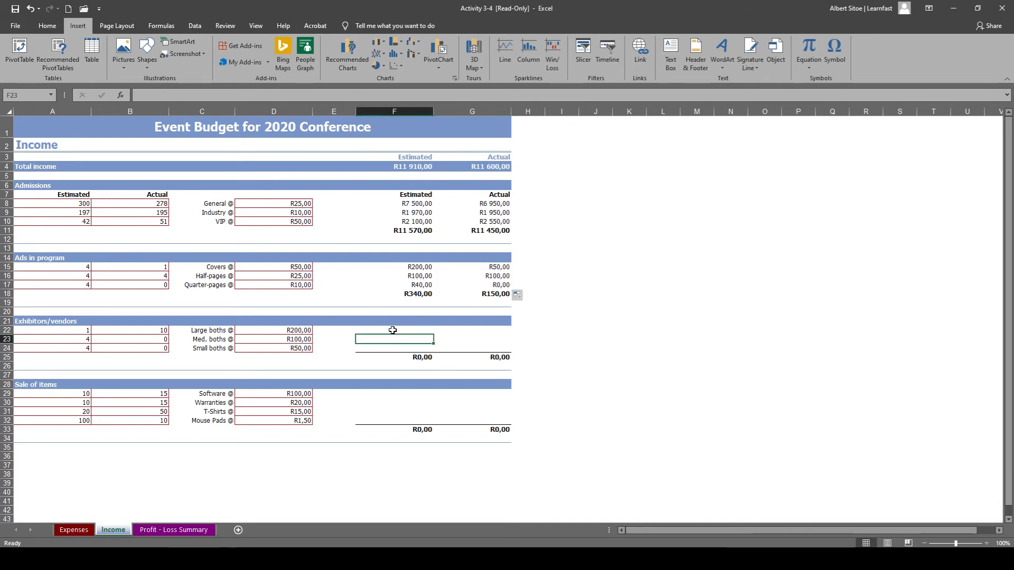
double_click(415, 326)
left_click(413, 328)
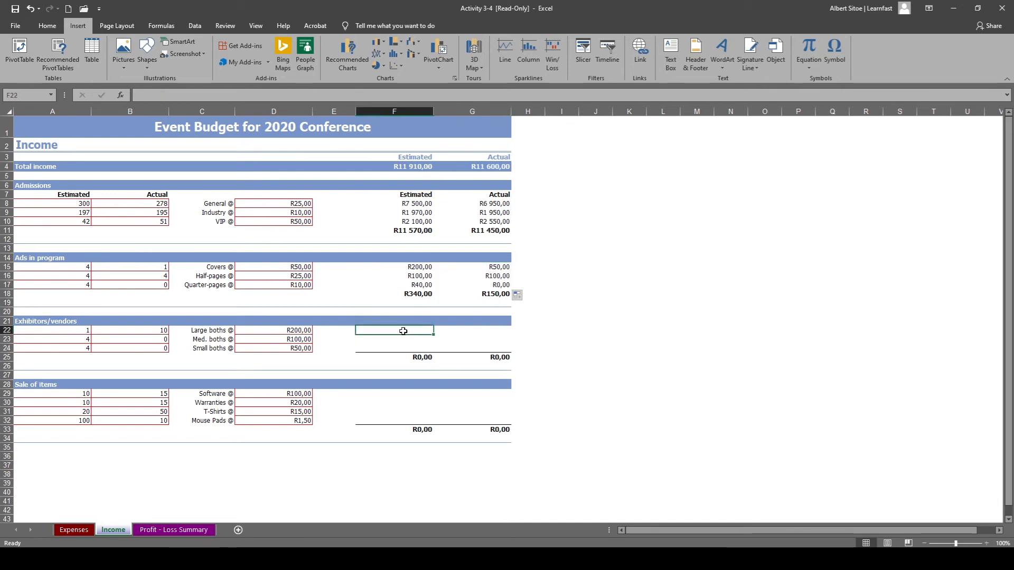
double_click(402, 332)
type("=")
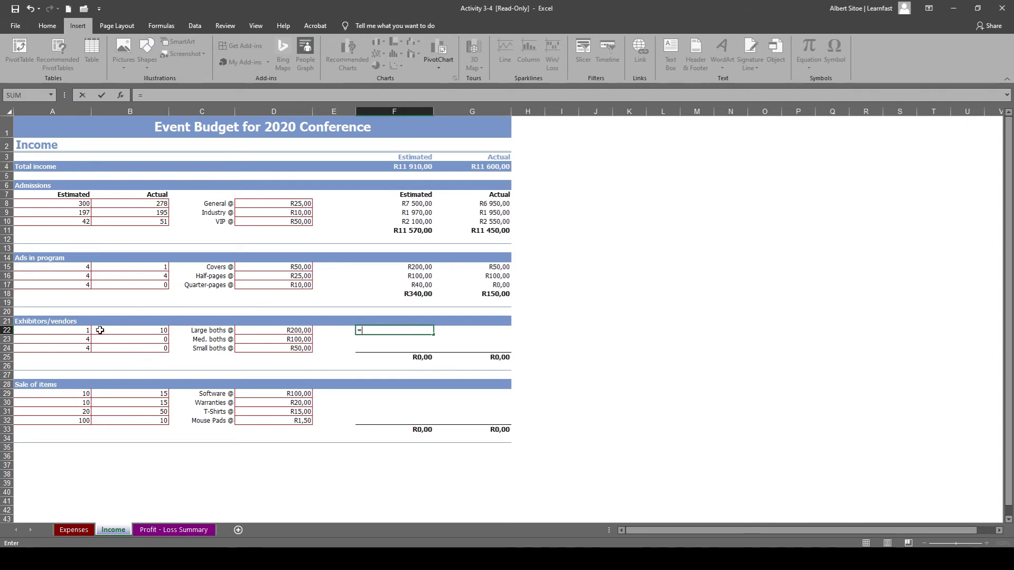
left_click(83, 330)
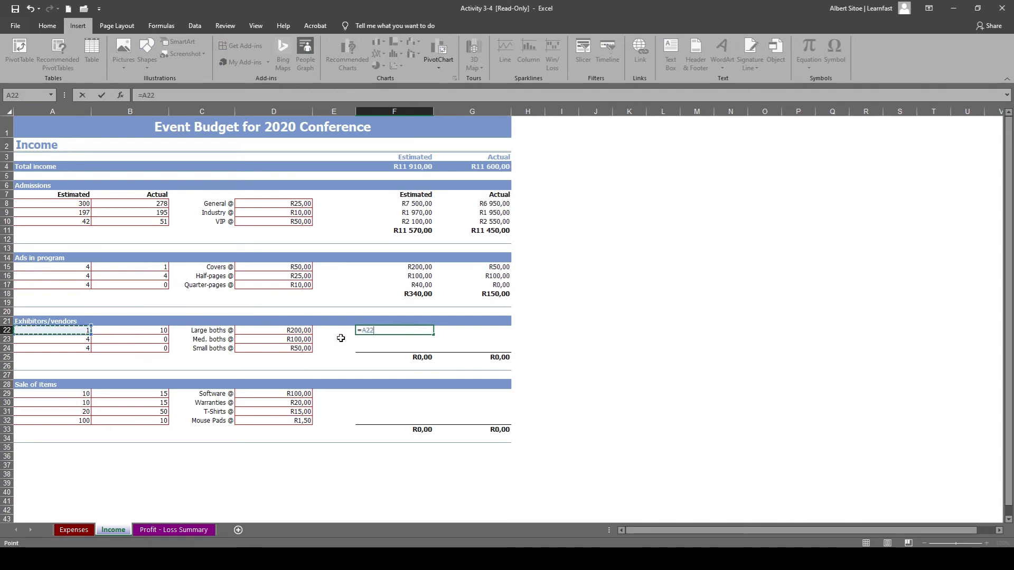
type("*")
left_click(291, 332)
key("Return")
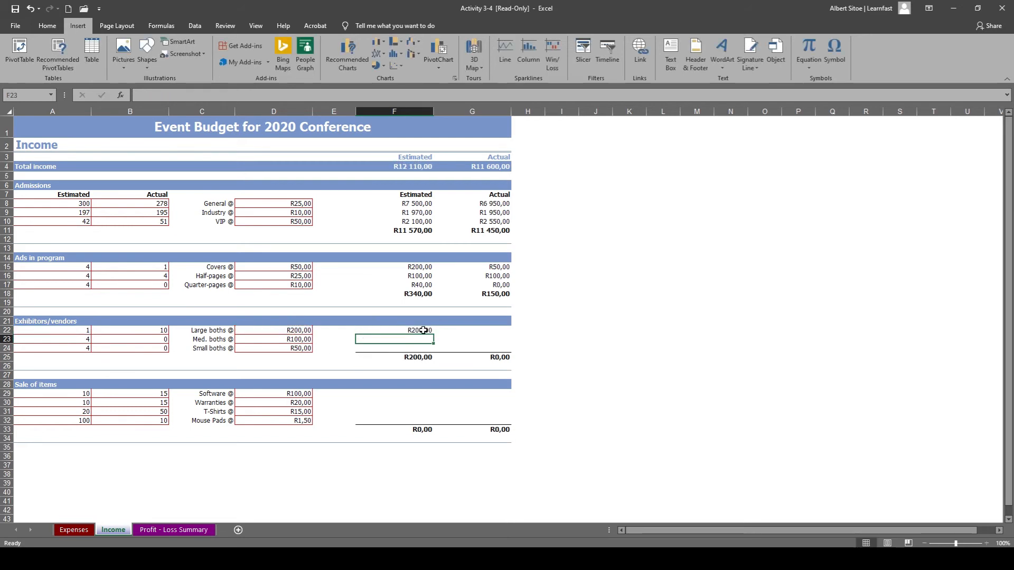
left_click(424, 332)
left_click_drag(433, 336, 434, 352)
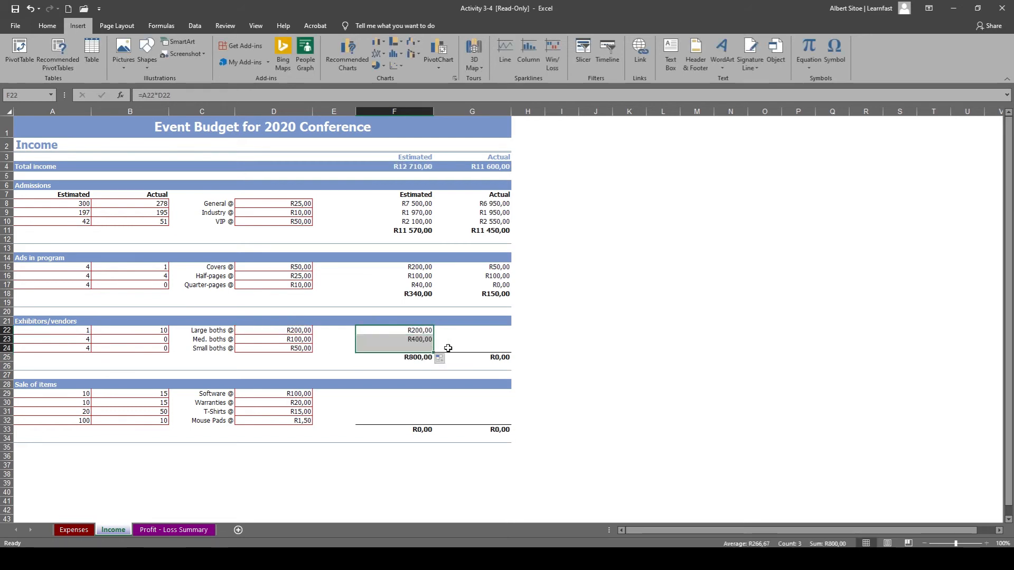
Calculate the actual Large booths income in G22 with =B22*D22 and copy the formula down to G24.
double_click(489, 329)
type("=")
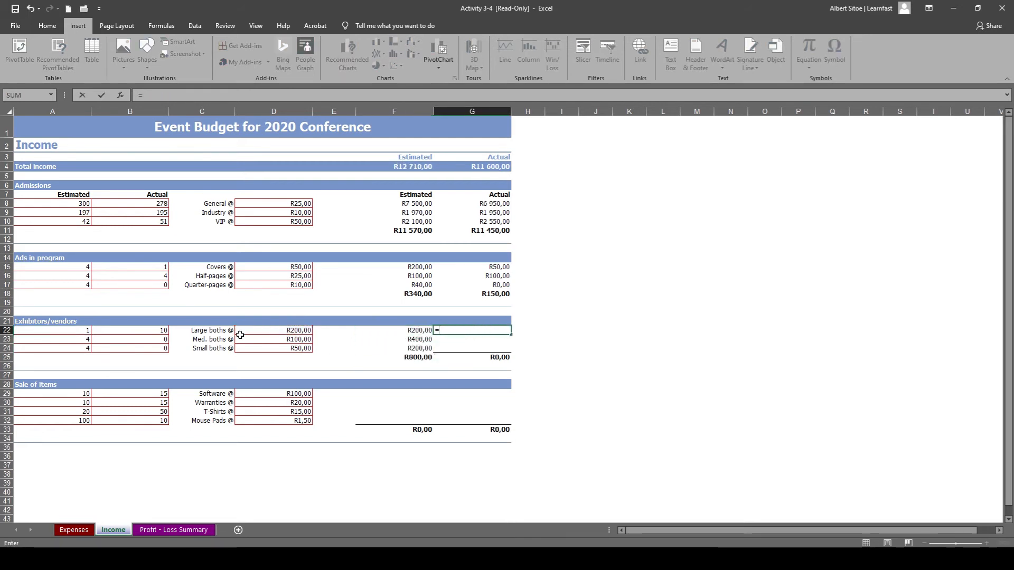
left_click(80, 331)
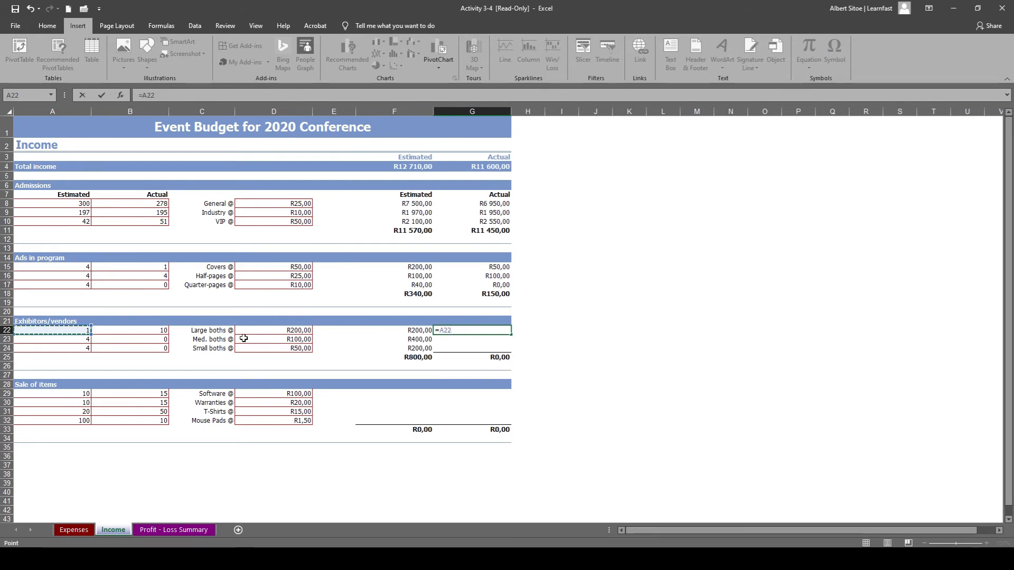
left_click(158, 331)
type("*")
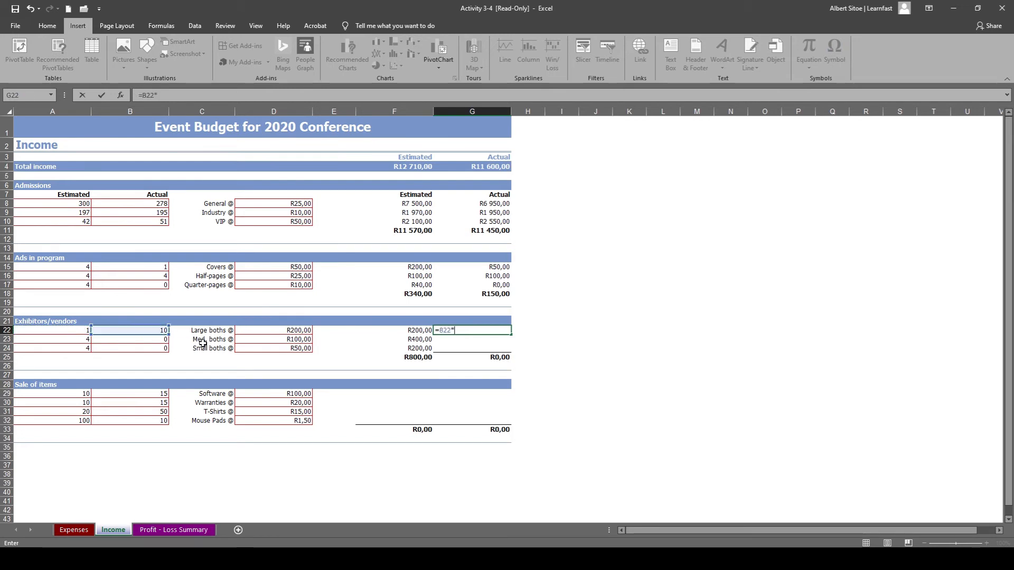
left_click(279, 331)
key("Return")
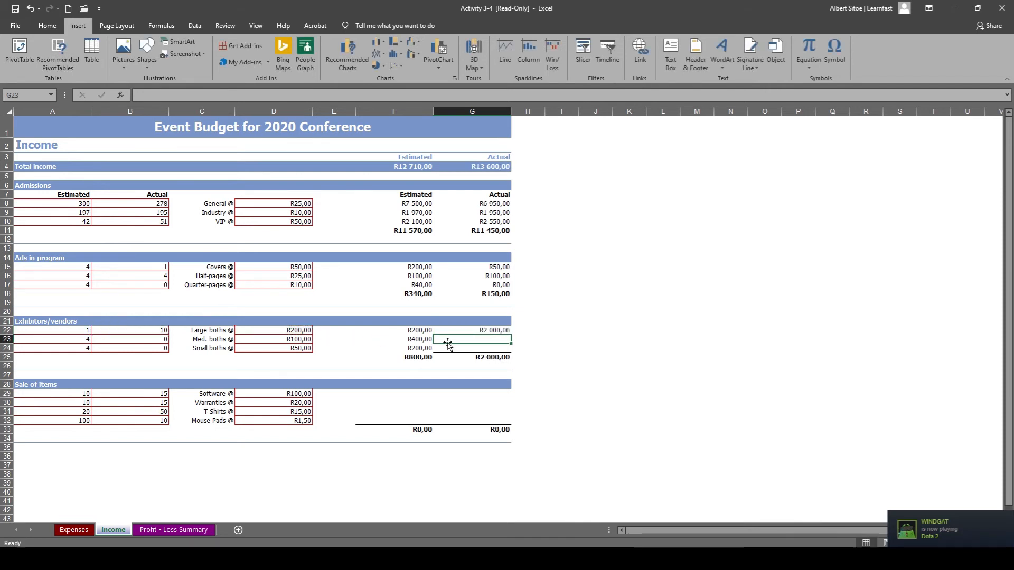
left_click(507, 331)
left_click_drag(511, 335, 511, 350)
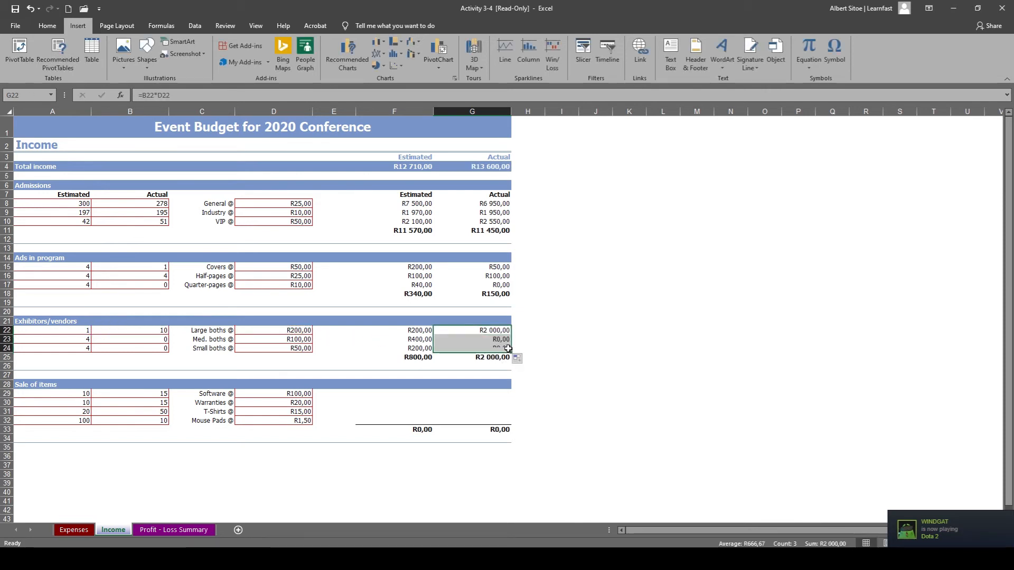
left_click(422, 375)
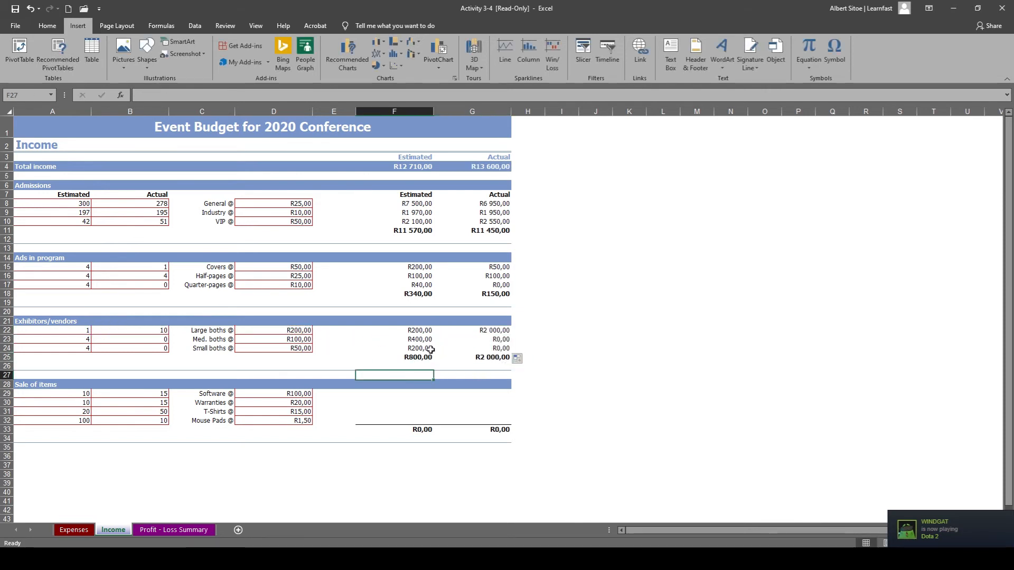
Calculate the estimated Software income in F29 with =A29*D29 and copy the formula down to F32.
scroll(444, 365, "down", 2)
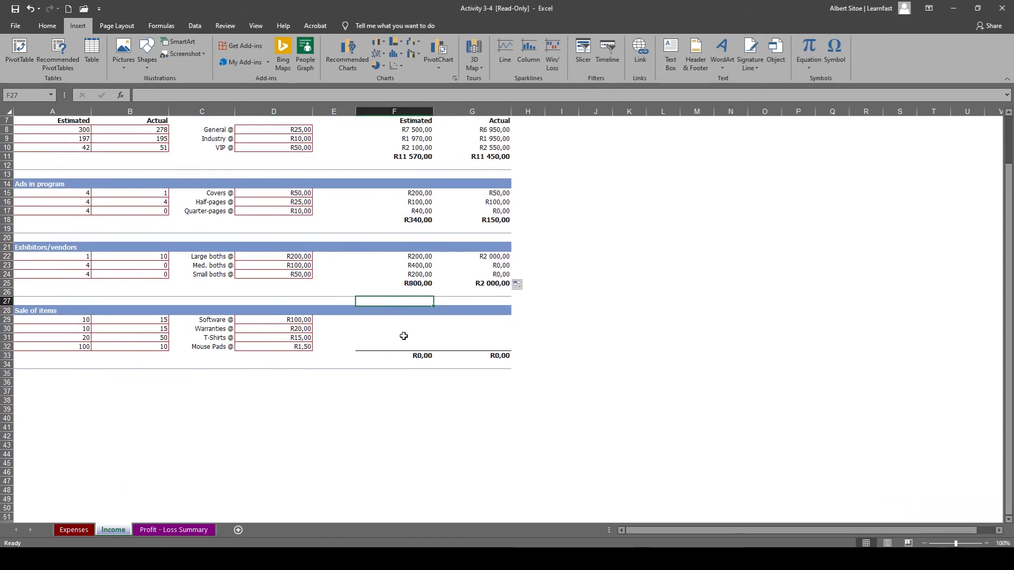
left_click(396, 337)
double_click(392, 320)
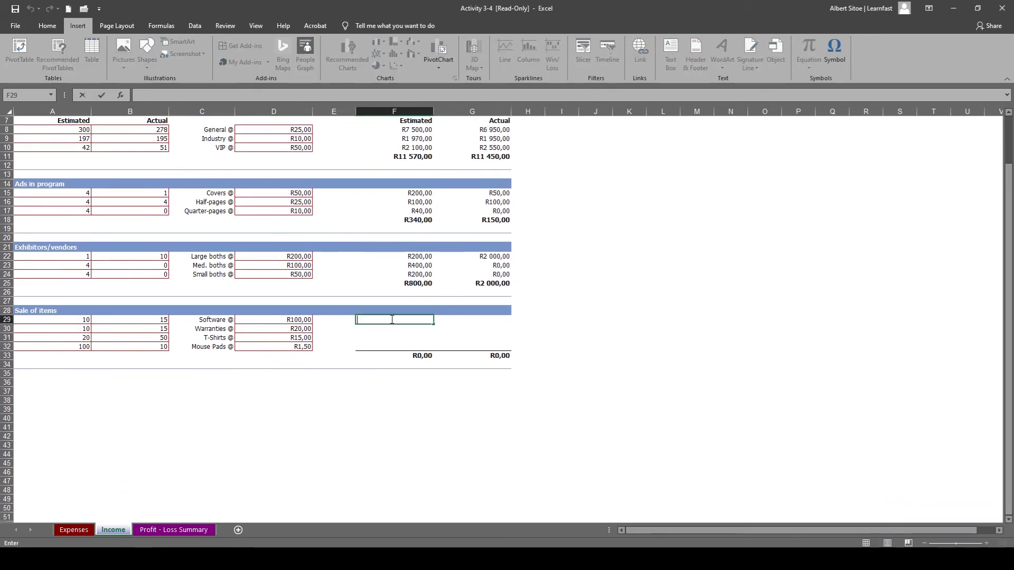
type("=")
left_click(74, 319)
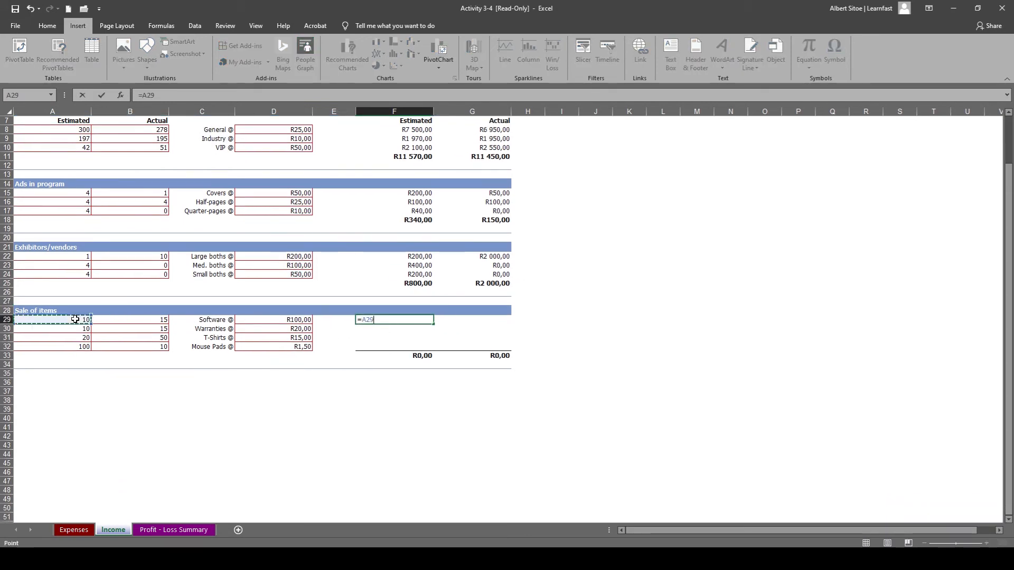
type("*")
left_click(261, 324)
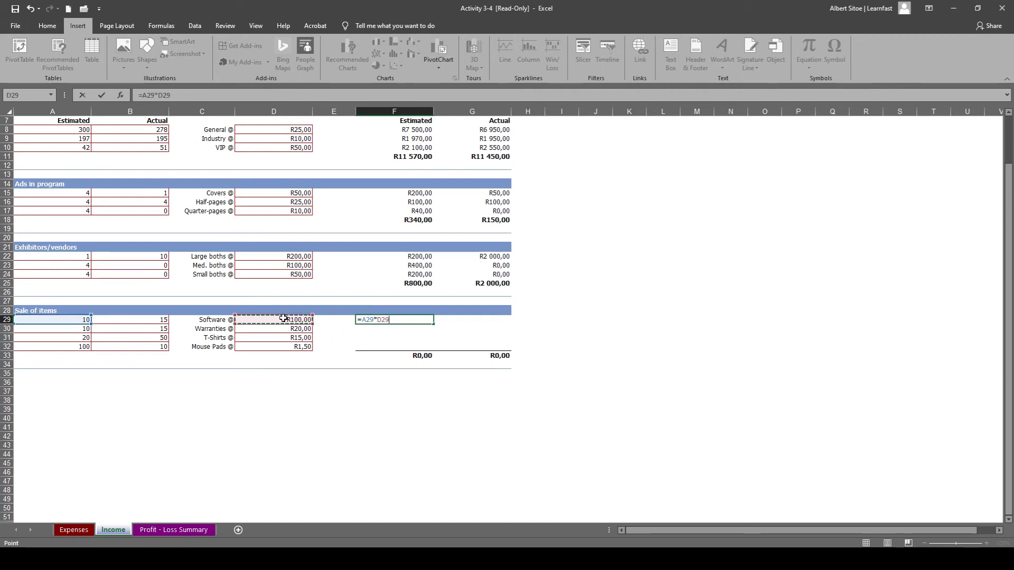
key("Return")
left_click(422, 320)
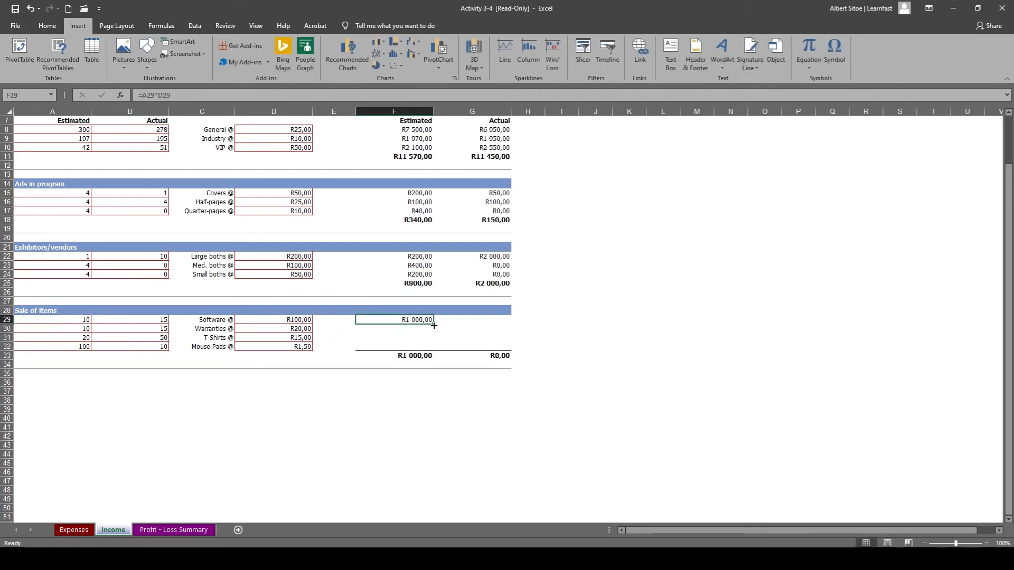
left_click_drag(433, 325, 434, 350)
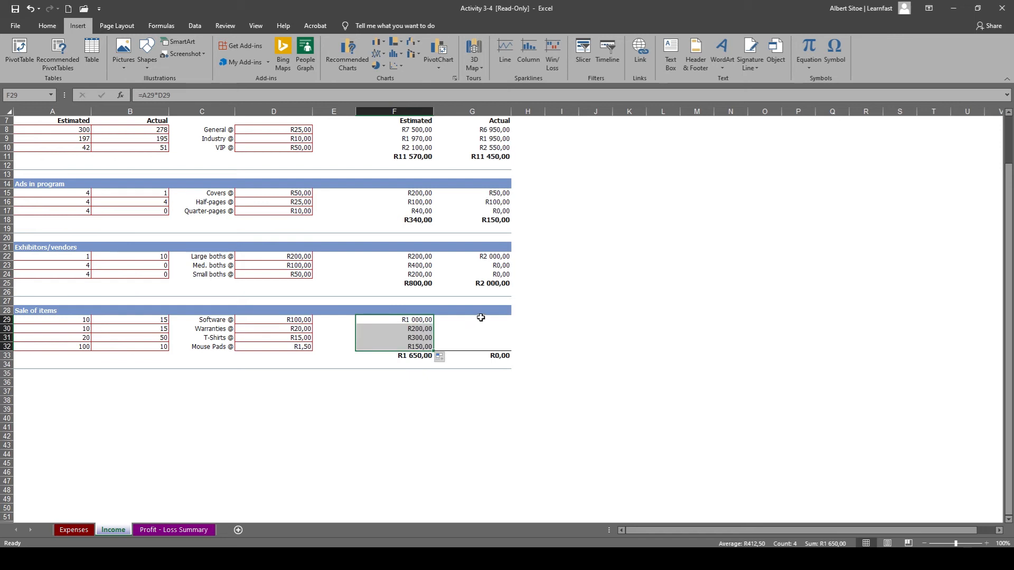
Calculate the actual Software income in G29 with =B29*D29 and copy the formula down to G32.
left_click(481, 318)
type("=")
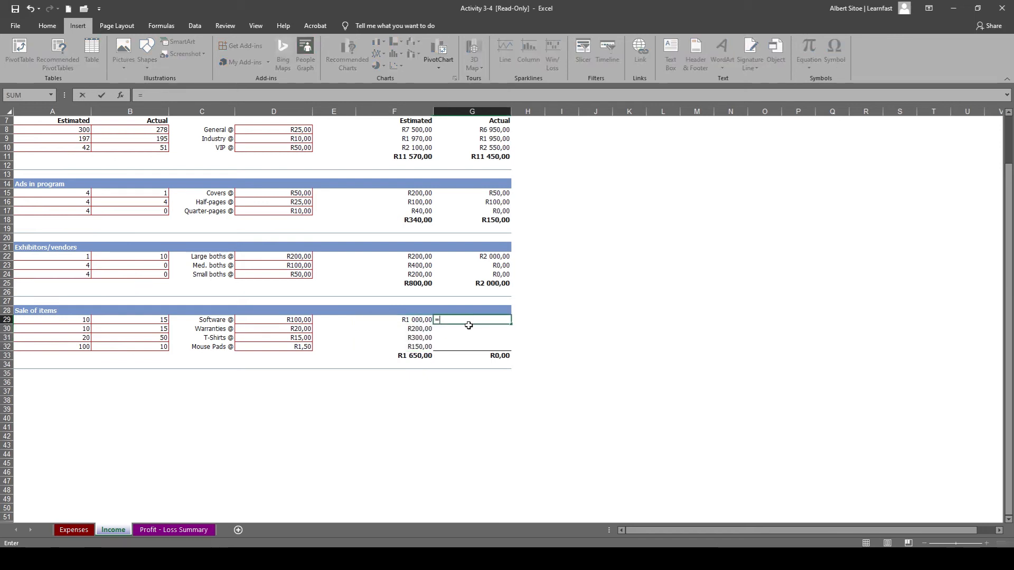
left_click(157, 322)
type("*")
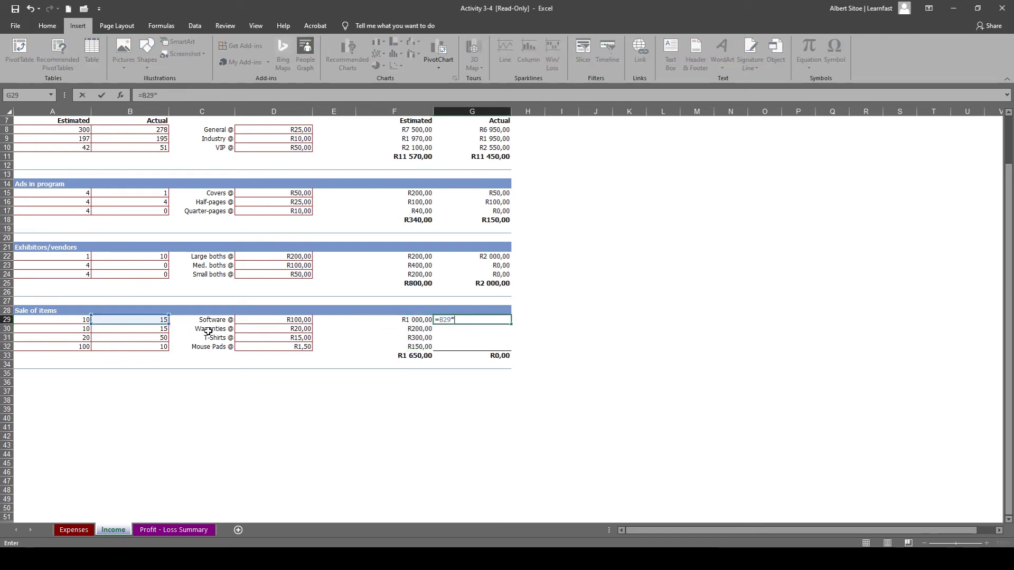
left_click(293, 320)
key("Return")
left_click(502, 320)
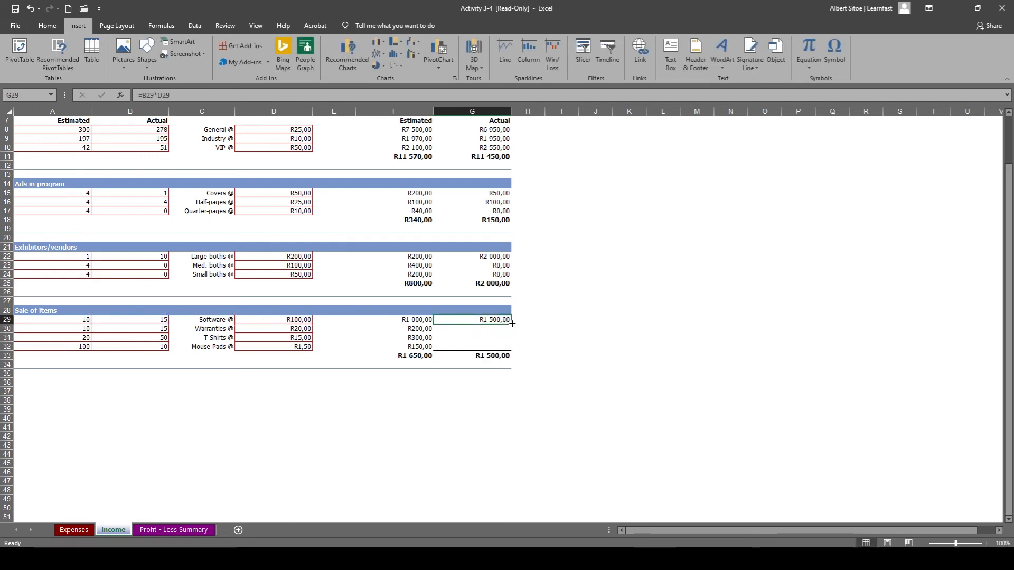
left_click_drag(511, 324, 505, 348)
left_click(538, 331)
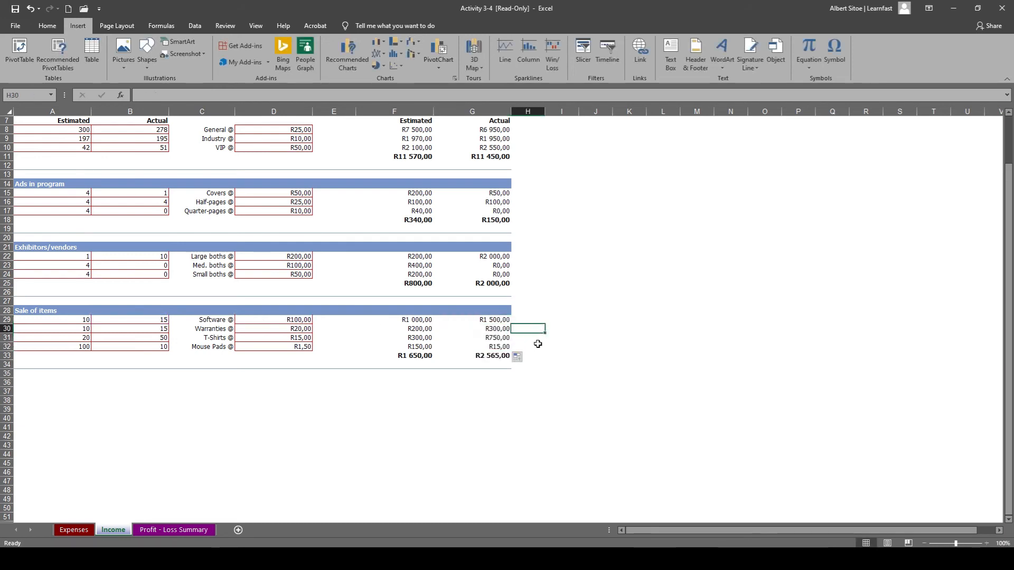
Link the estimated total income in B6 of the Profit - Loss Summary sheet with =Income!F4 and check its formula.
scroll(506, 407, "up", 2)
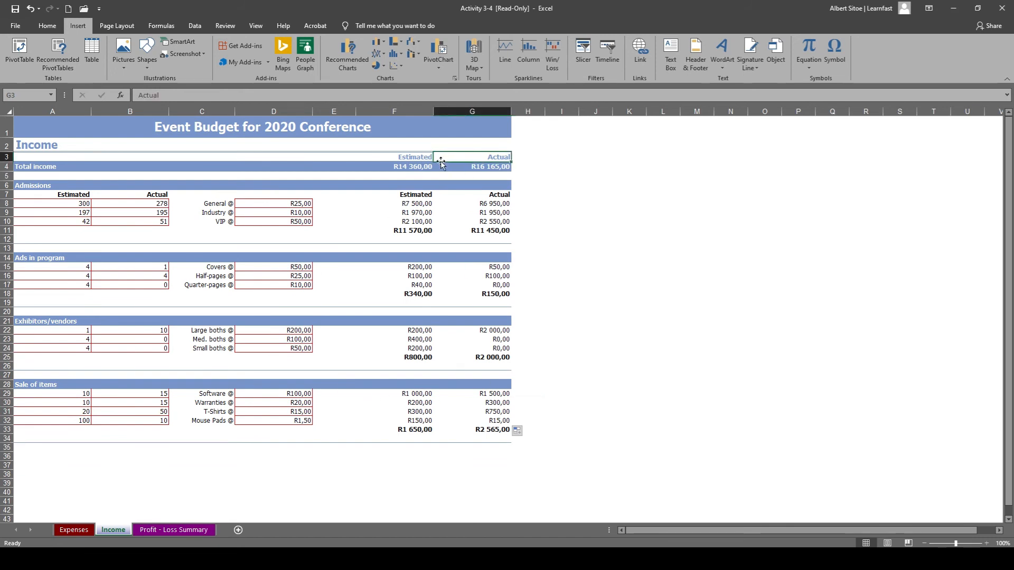
left_click(402, 168)
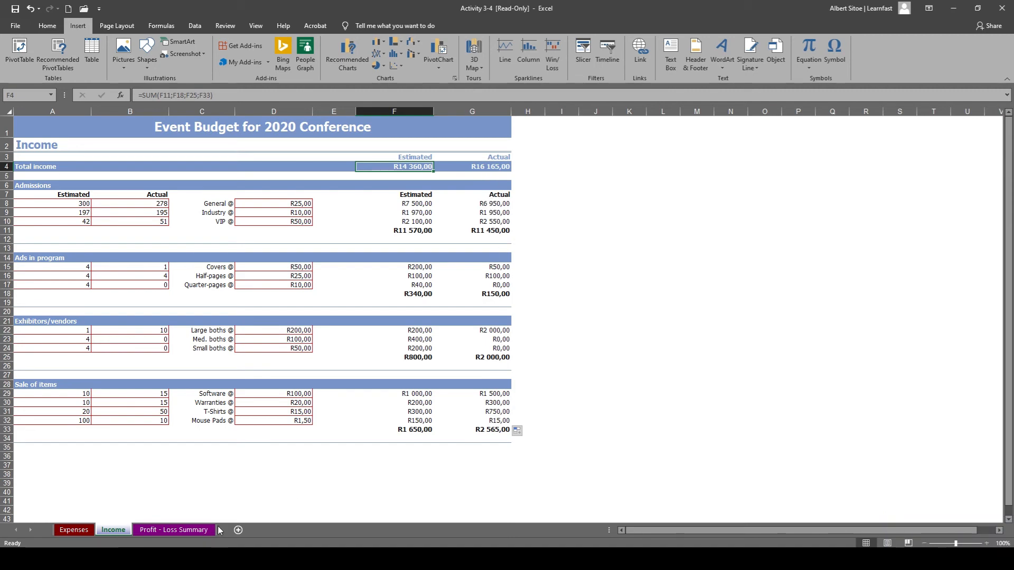
left_click(180, 529)
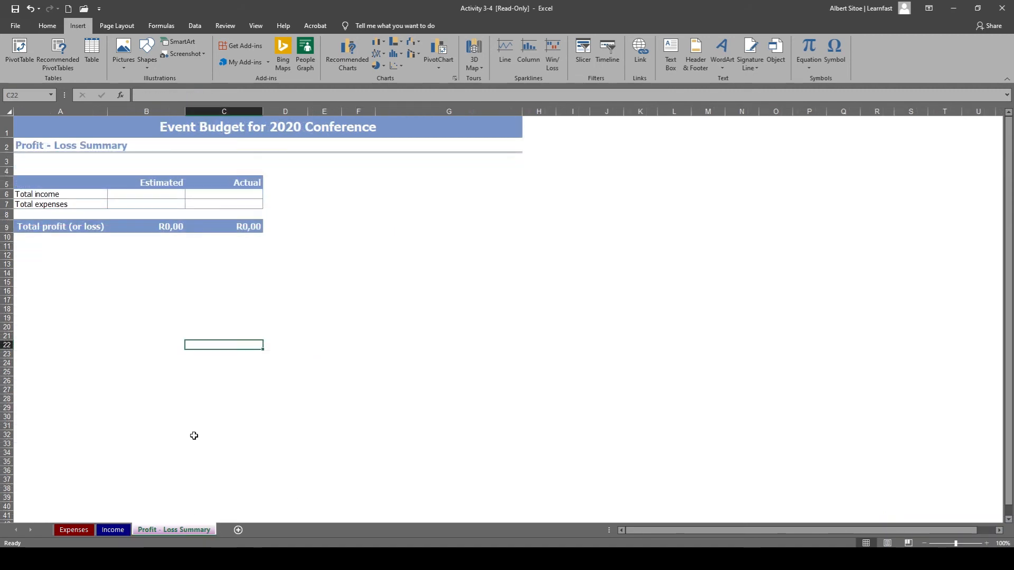
left_click(199, 495)
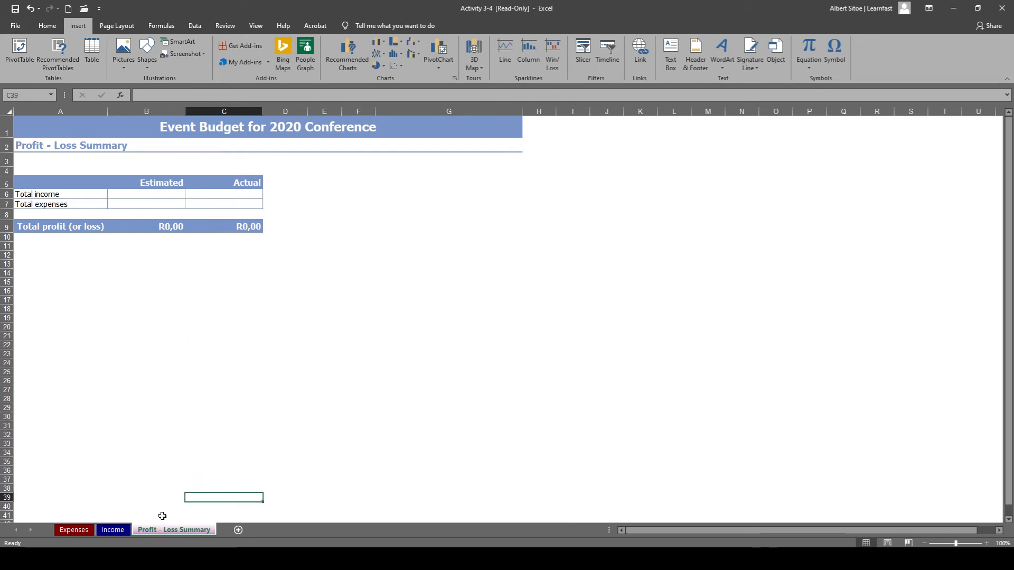
left_click(148, 192)
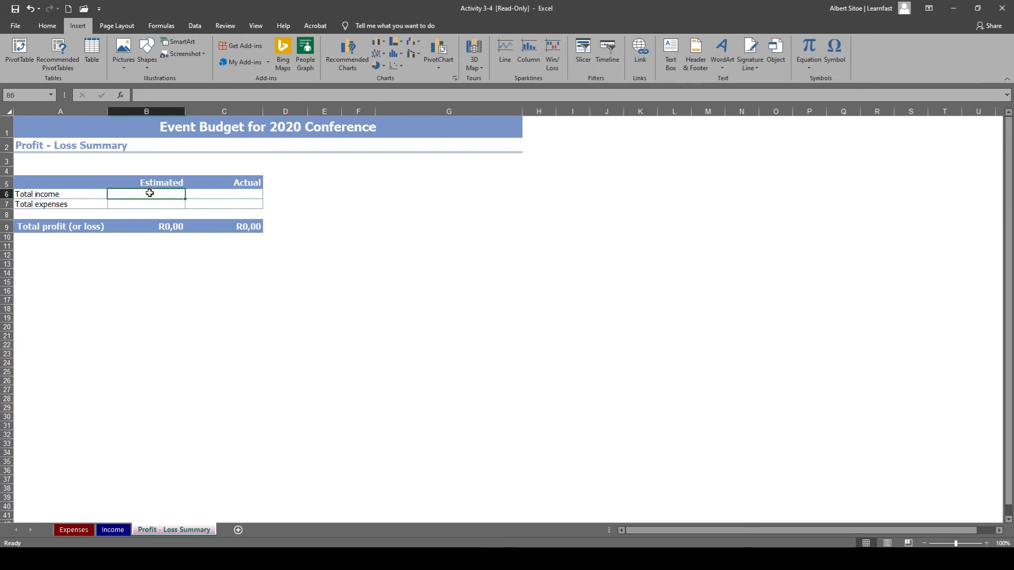
type("=")
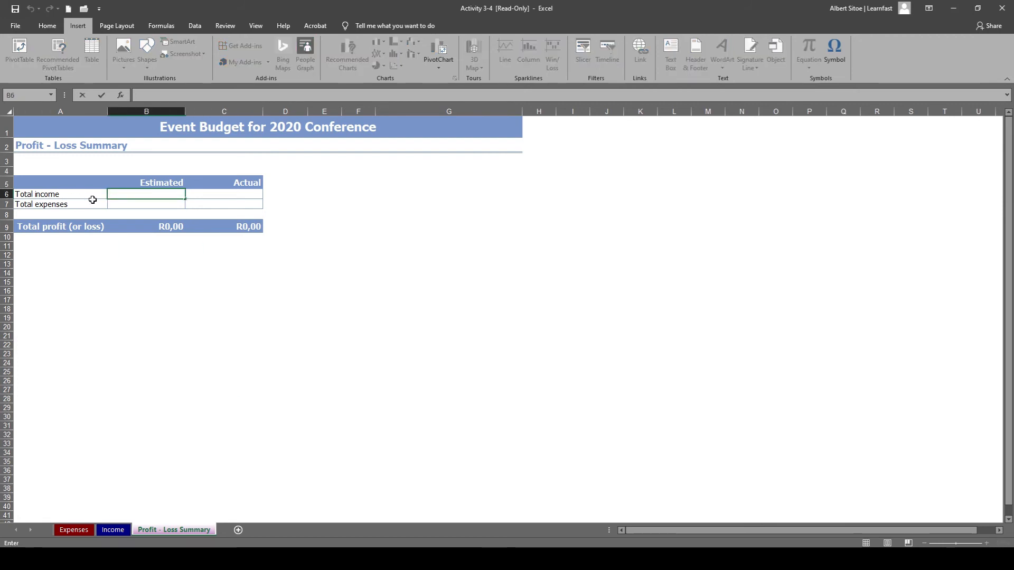
type("=")
left_click(116, 531)
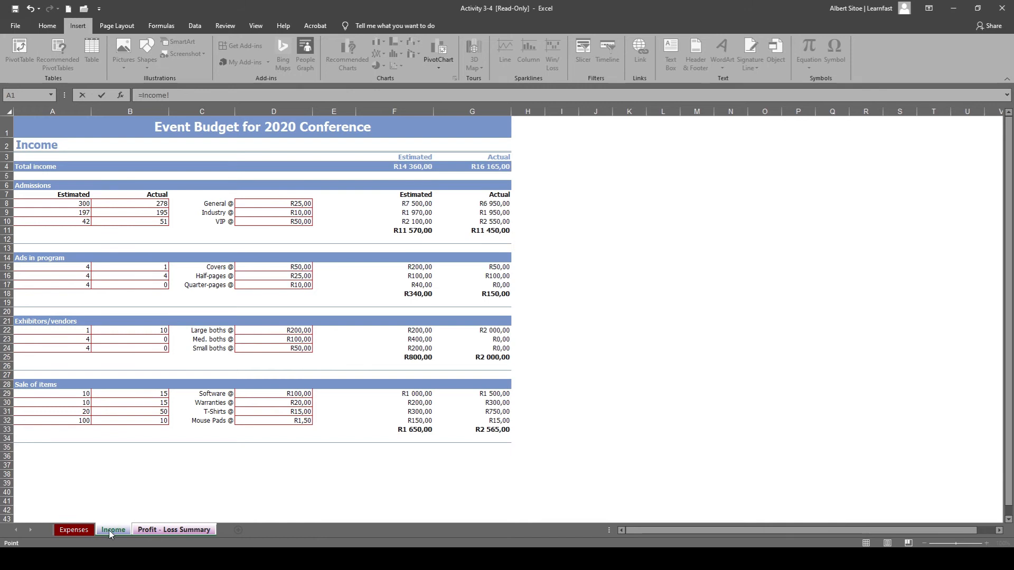
left_click(418, 169)
key("Return")
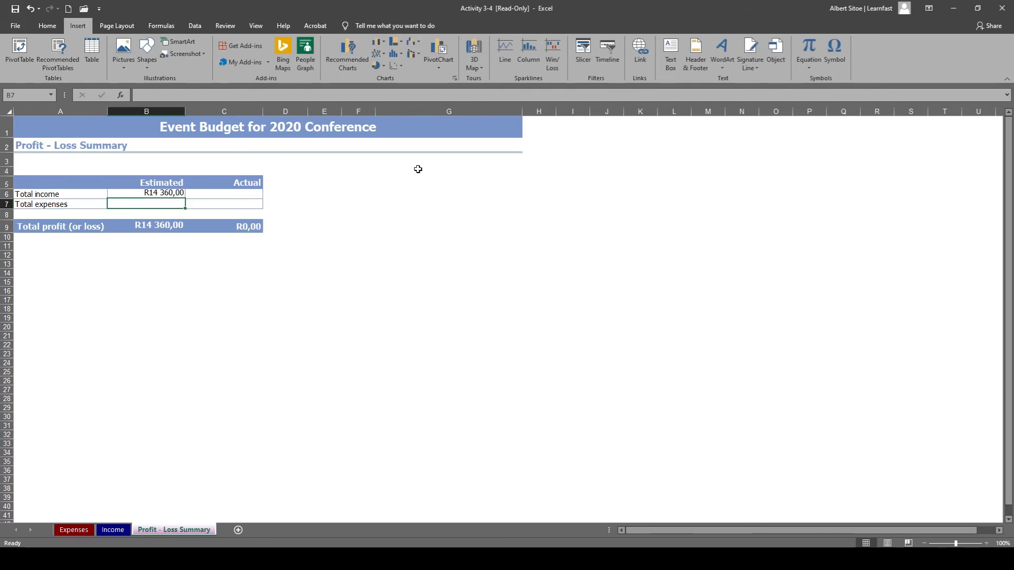
left_click(160, 195)
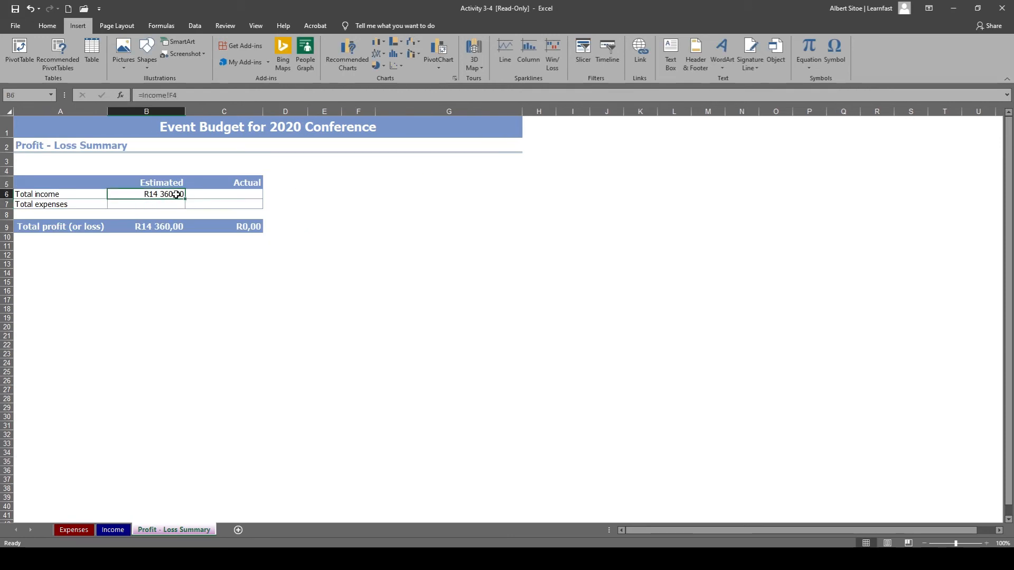
left_click(185, 96)
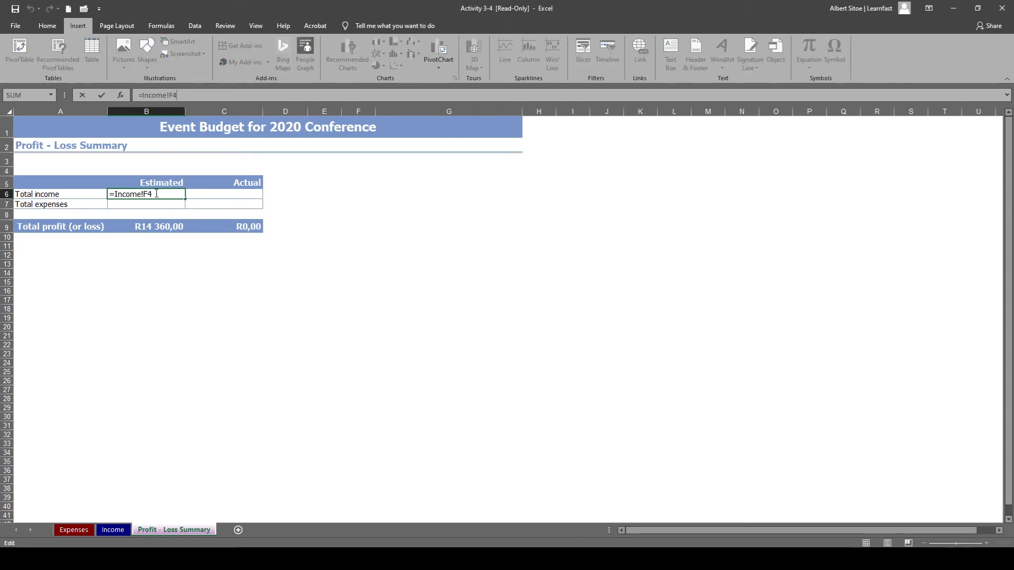
key("Escape")
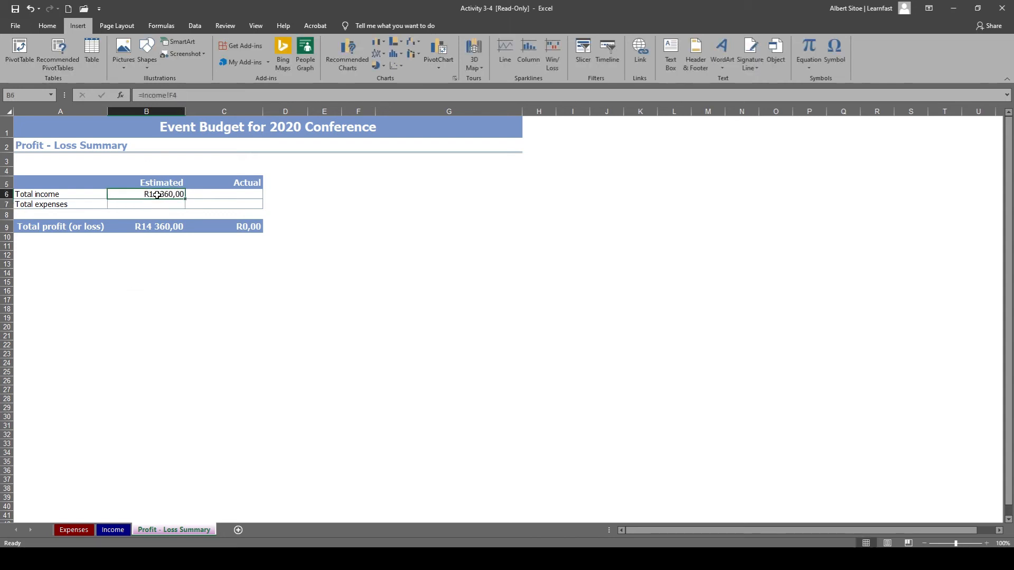
Link the actual total income in C6 of the Profit - Loss Summary sheet with =Income!G4.
double_click(219, 195)
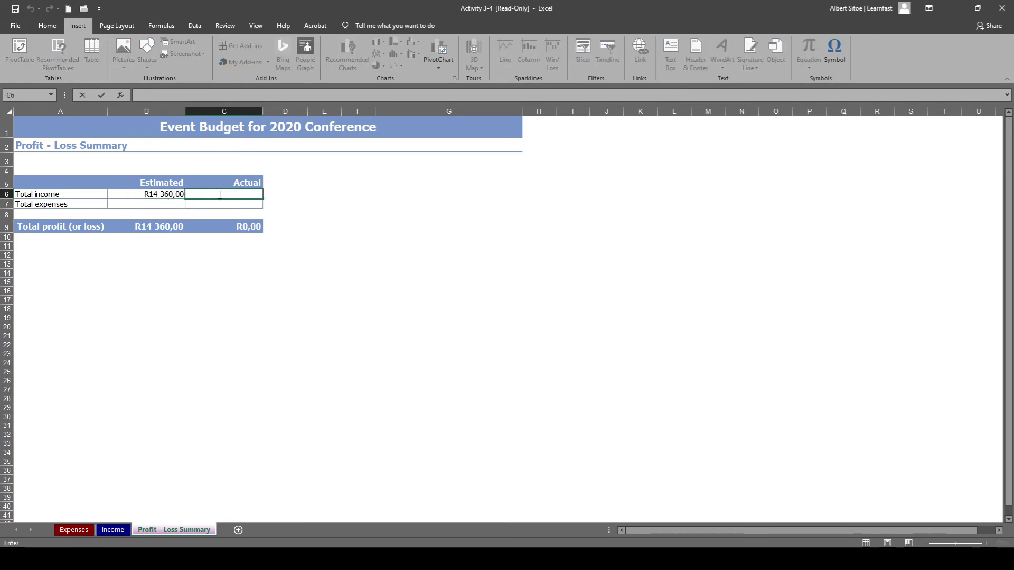
type("=")
left_click(113, 530)
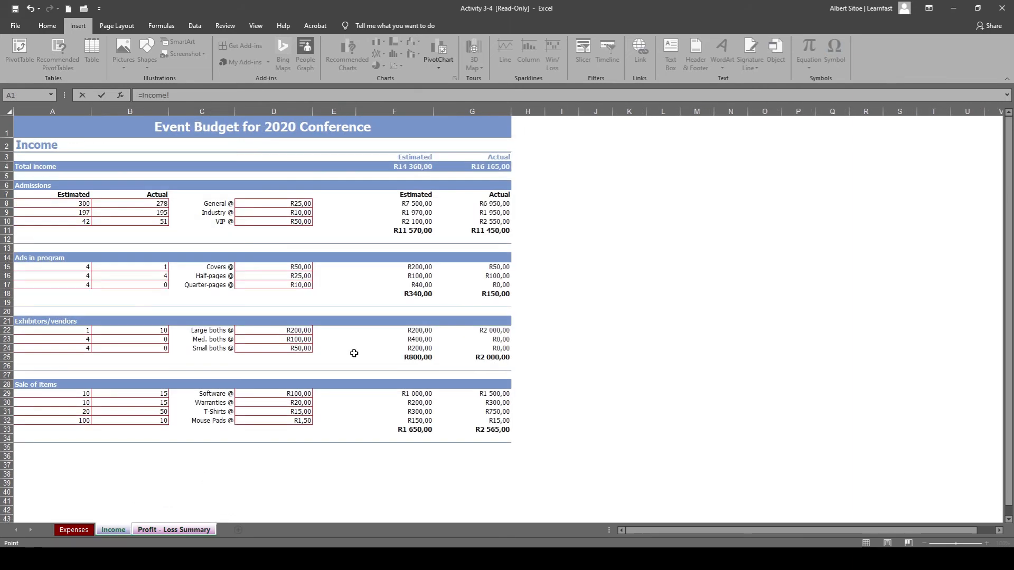
left_click(481, 166)
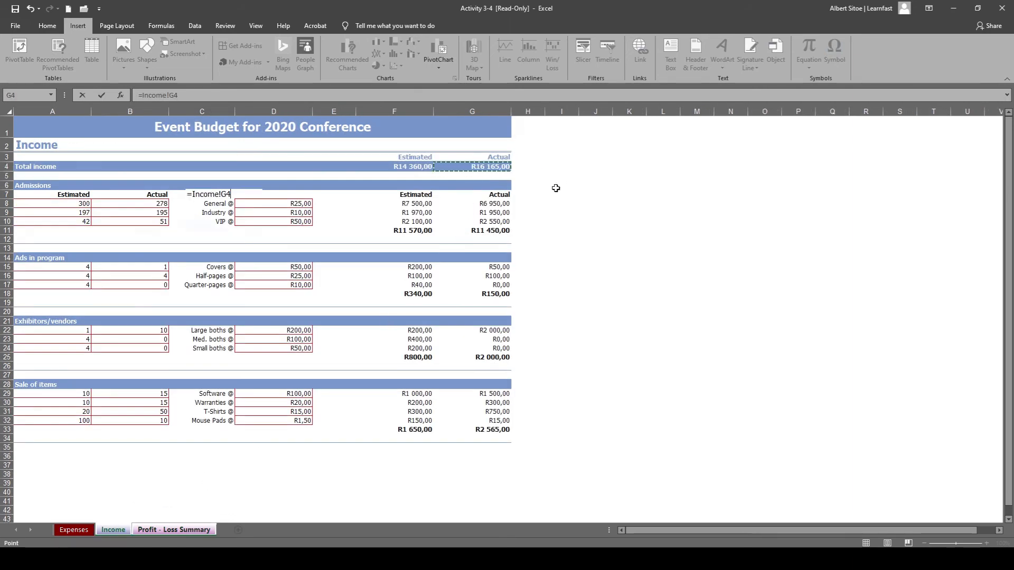
key("Return")
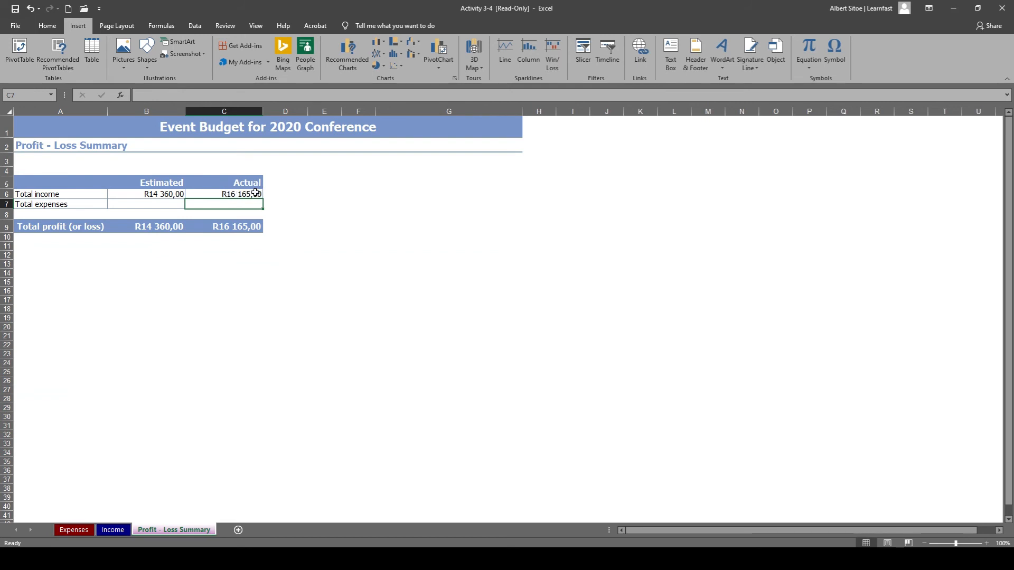
Link the estimated total expenses in B7 of the Profit - Loss Summary to cell F4 of the Expenses sheet.
double_click(160, 204)
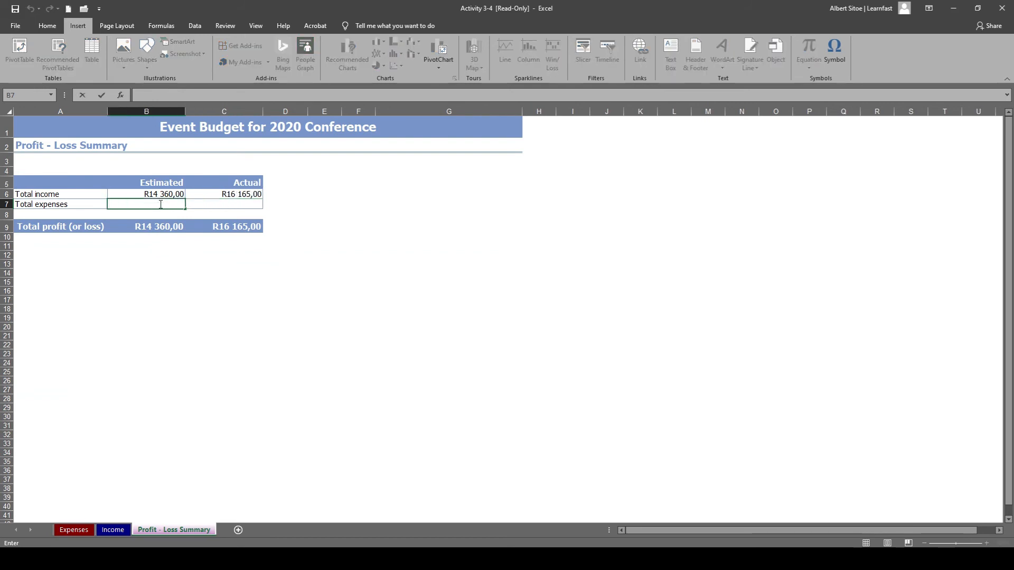
type("=")
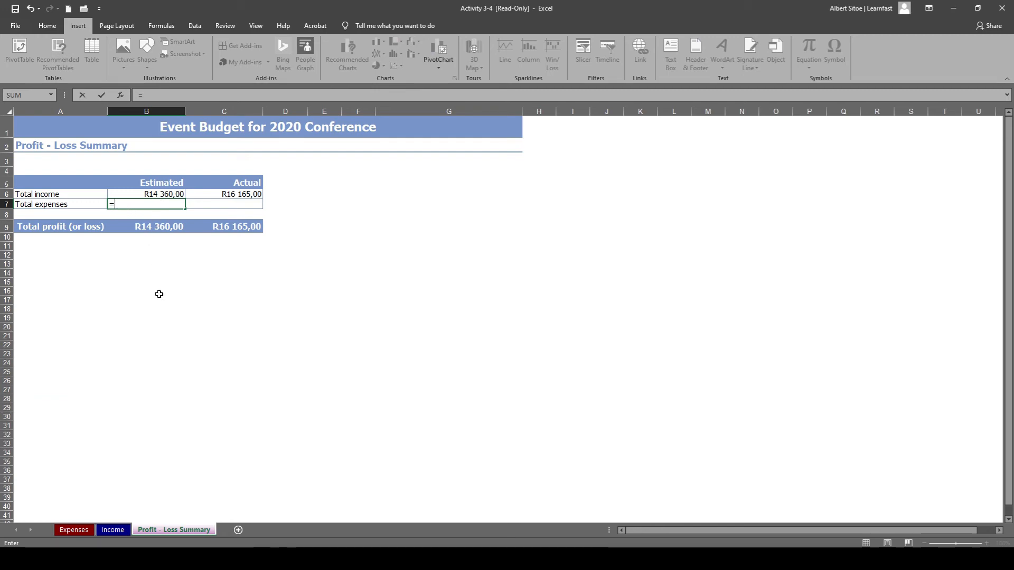
left_click(74, 530)
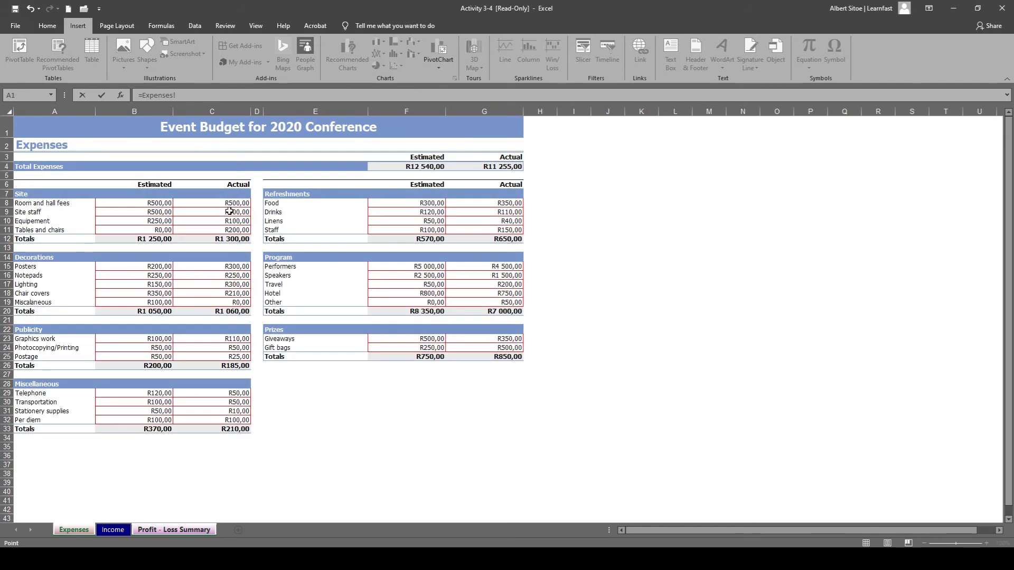
left_click(425, 167)
key("Return")
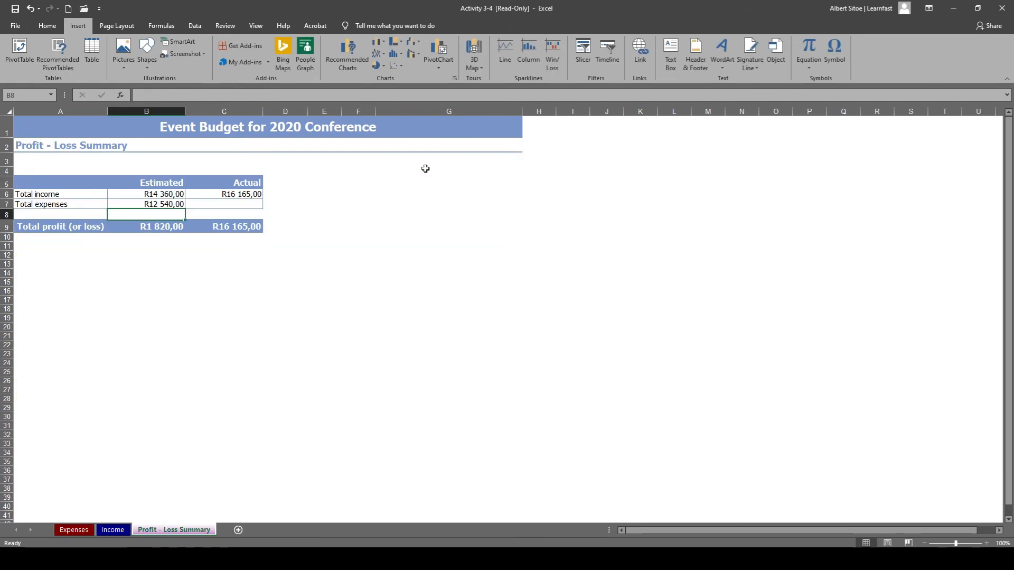
Link the actual total expenses in C7 of the Profit - Loss Summary to cell G4 of the Expenses sheet.
double_click(210, 203)
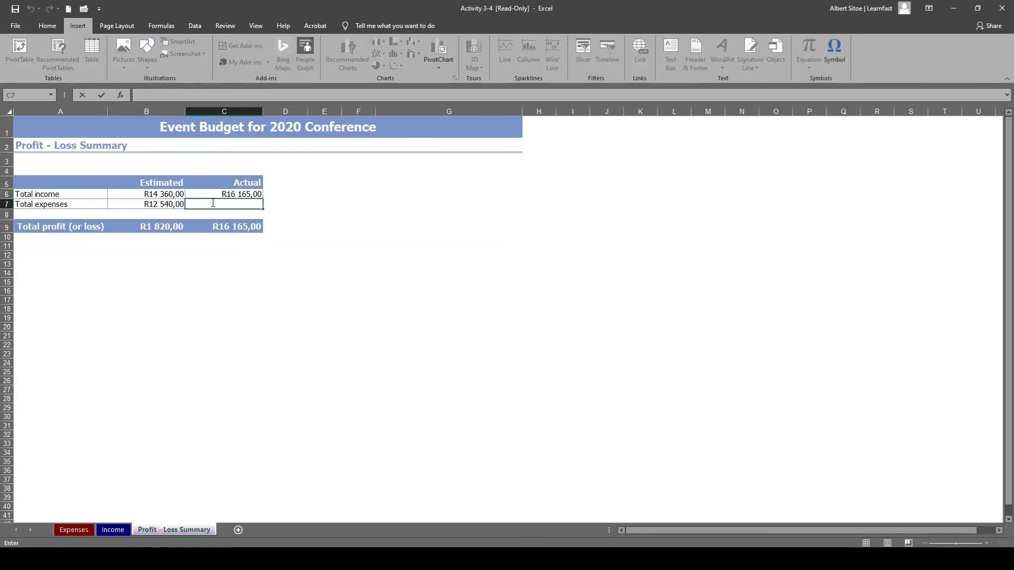
type("=")
left_click(74, 530)
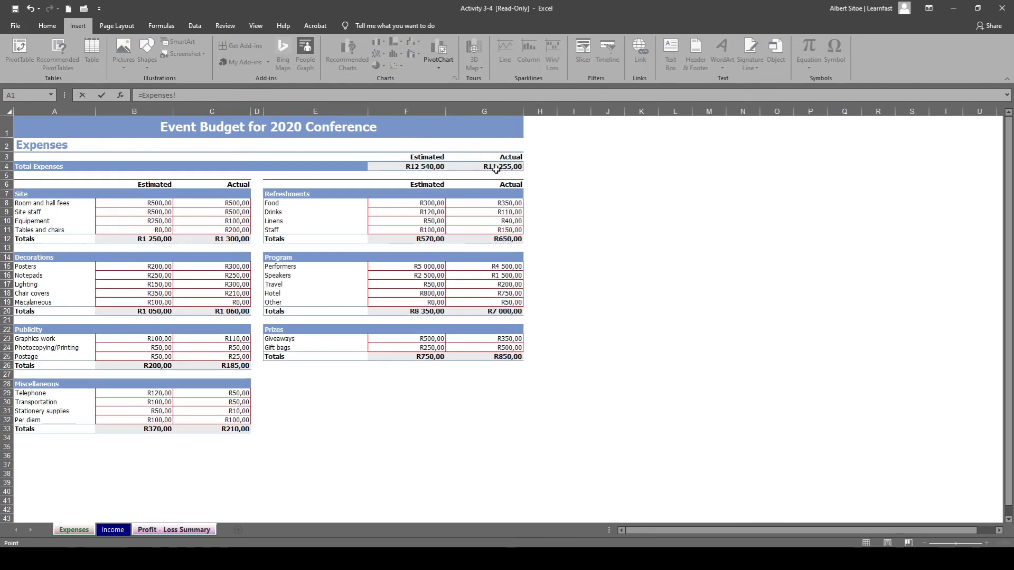
left_click(496, 169)
key("Return")
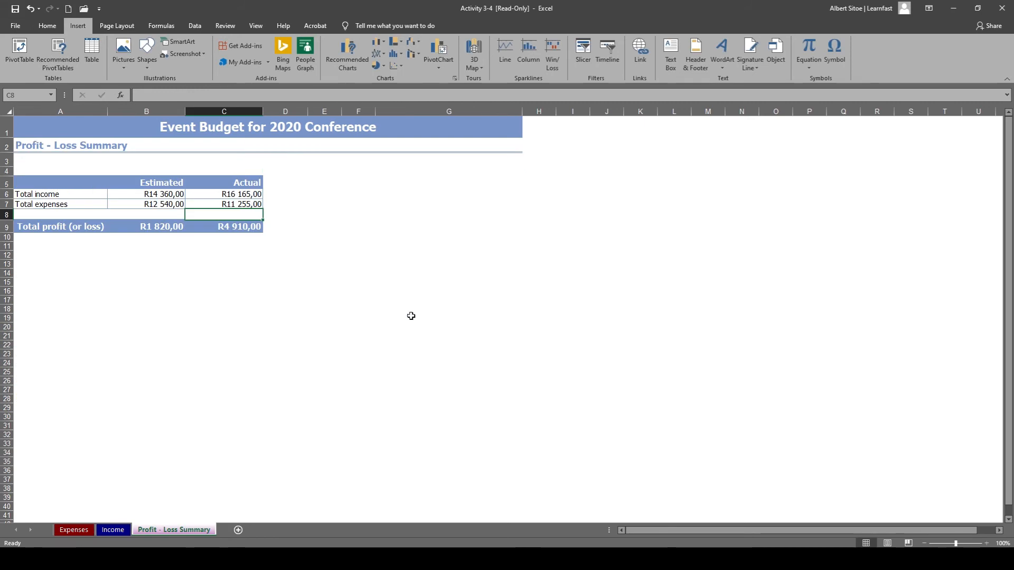
left_click(225, 284)
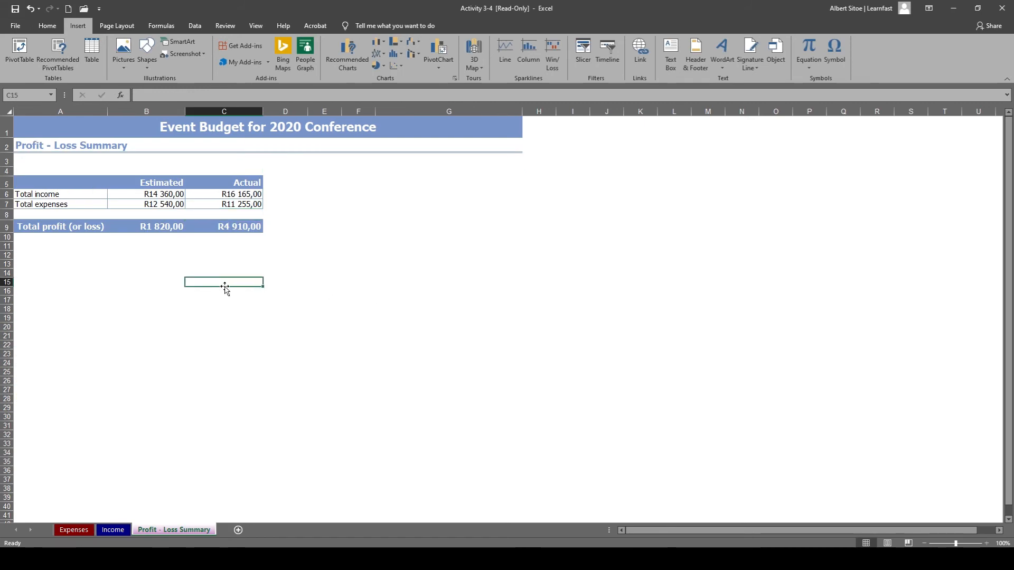
Examine the formula behind the estimated total profit (or loss) in B9.
left_click(164, 232)
double_click(155, 232)
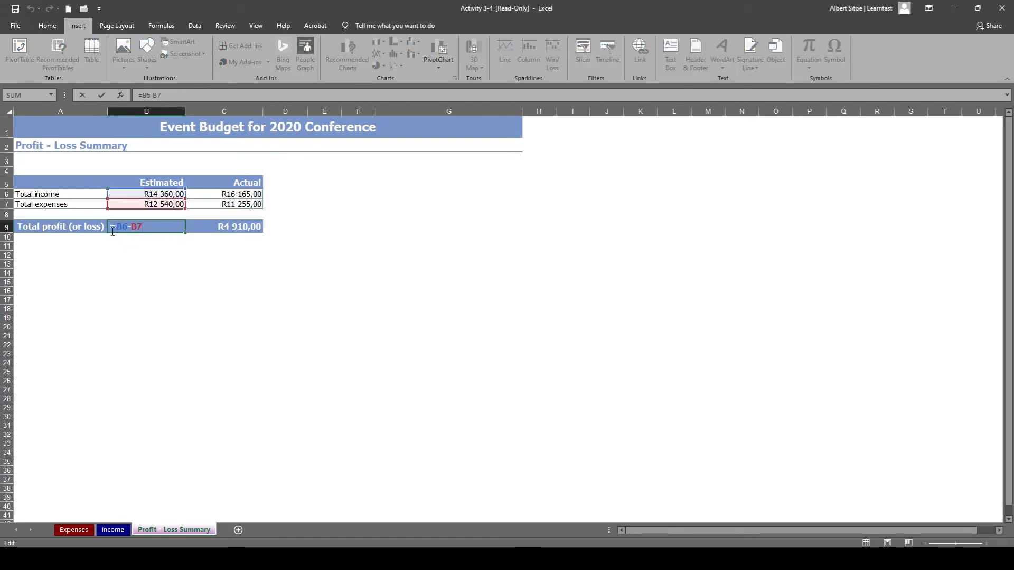
left_click(125, 271)
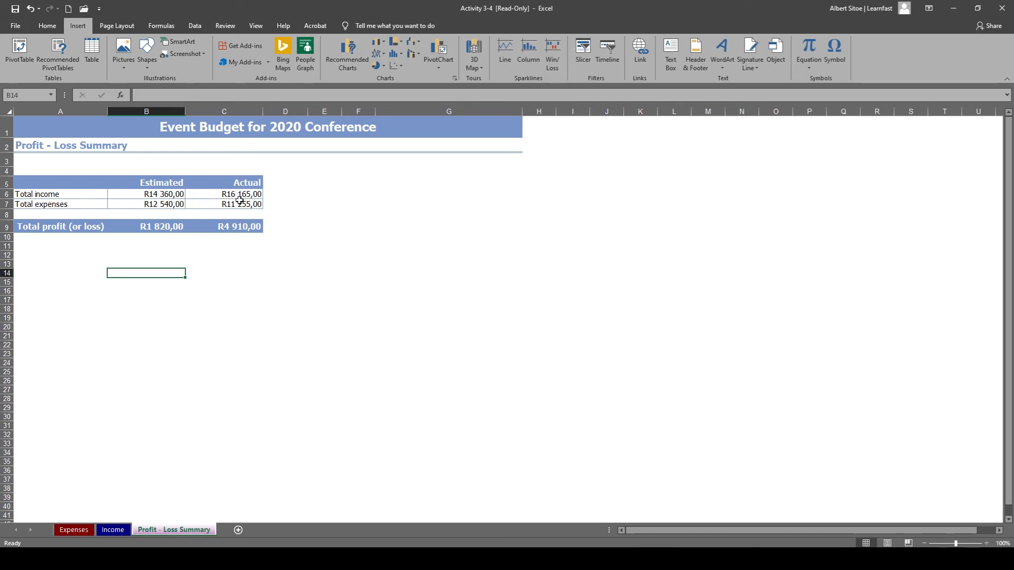
Select the range A5:C7 of the Profit - Loss Summary, covering estimated and actual income and expenses, as chart data.
left_click(208, 271)
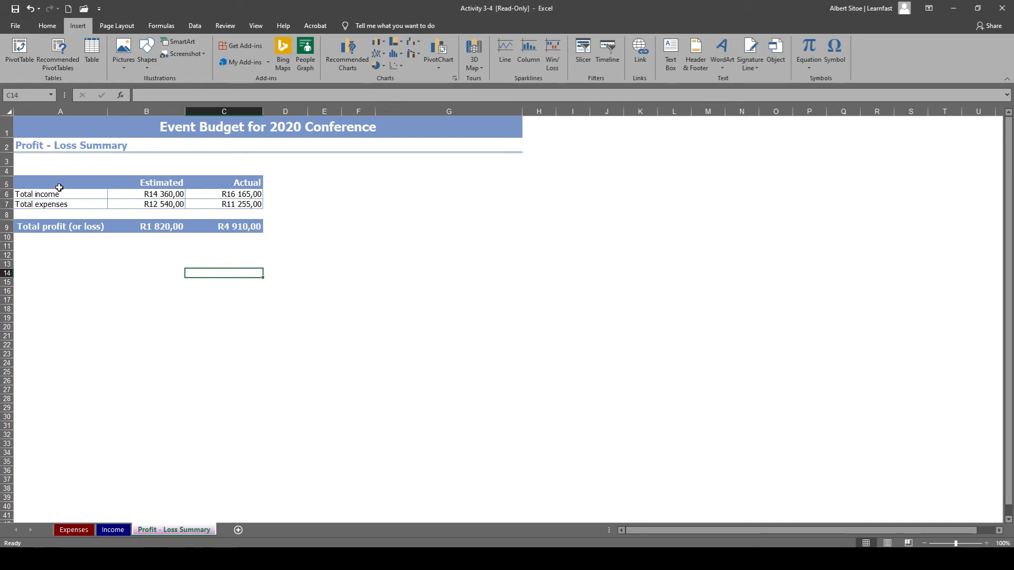
left_click_drag(38, 182, 225, 203)
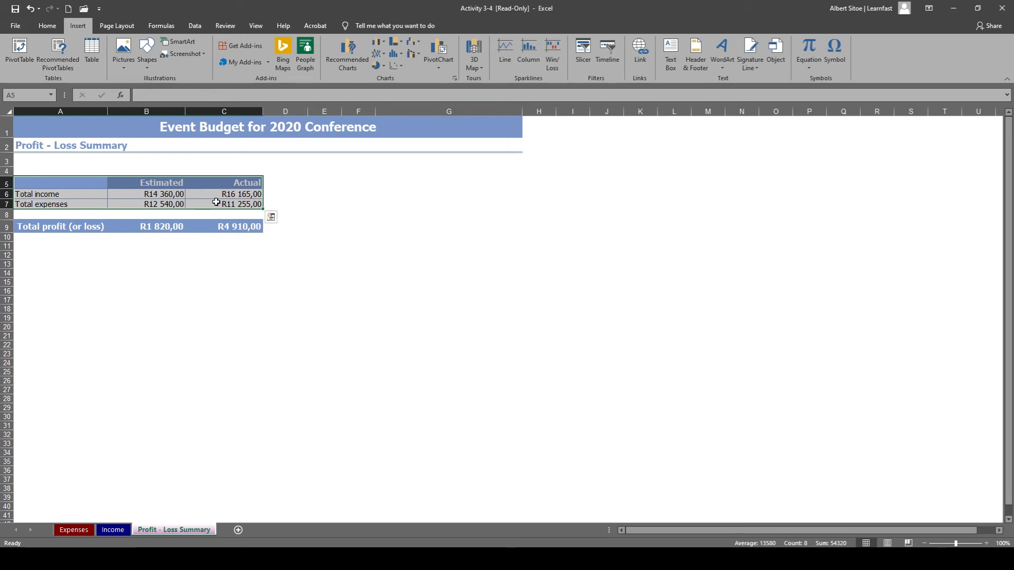
left_click(33, 27)
left_click(79, 27)
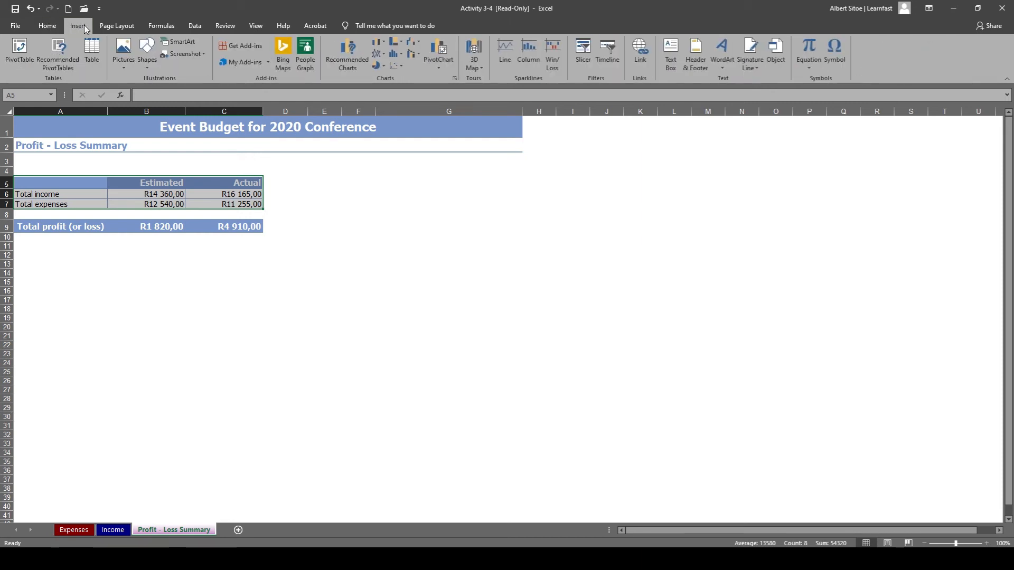
Preview the recommended chart types for the selected income and expense figures, including stacked column, stacked bar and clustered column.
left_click(346, 62)
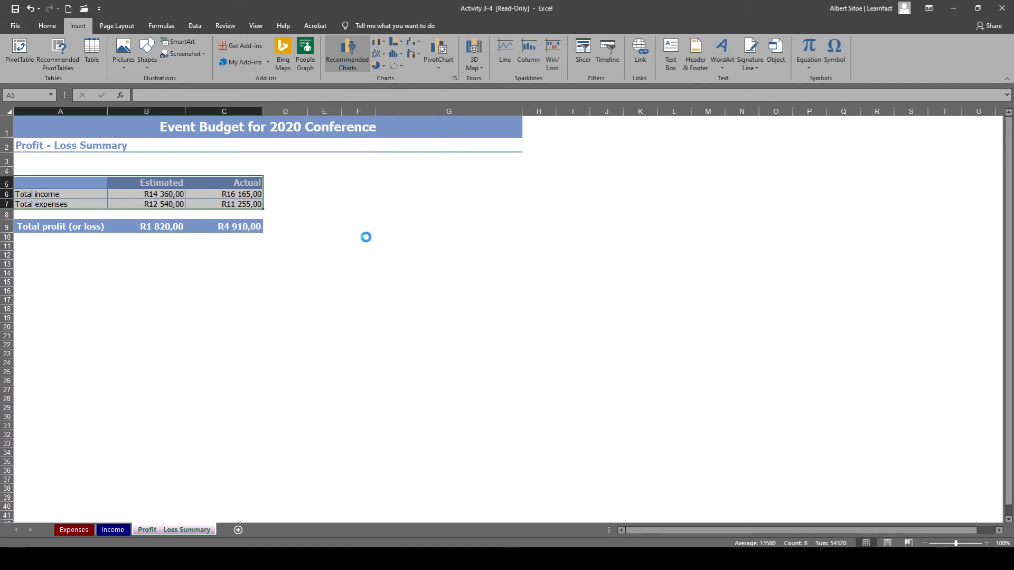
left_click(382, 277)
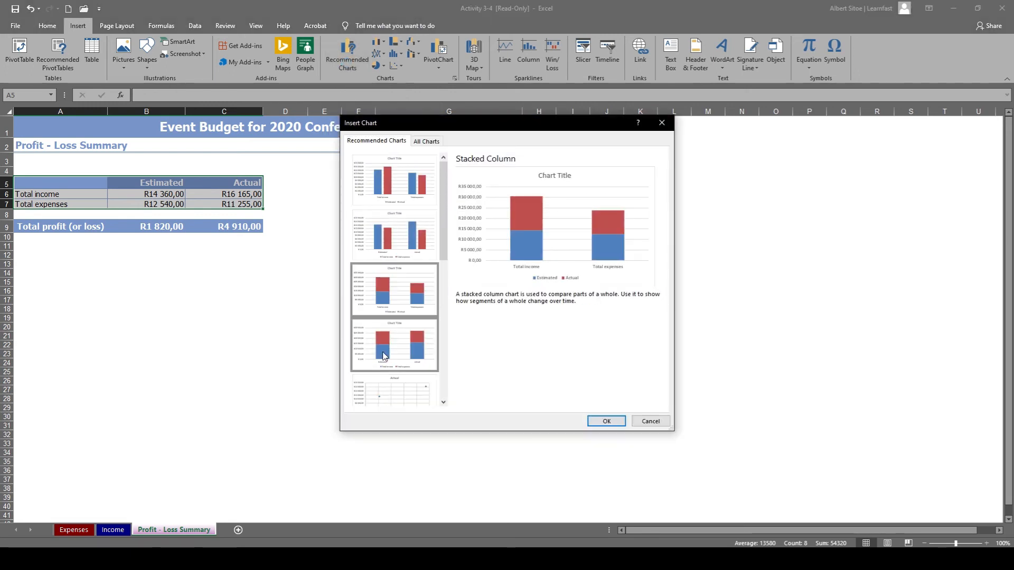
left_click(385, 357)
scroll(388, 338, "down", 5)
left_click(387, 334)
left_click(394, 268)
left_click(396, 229)
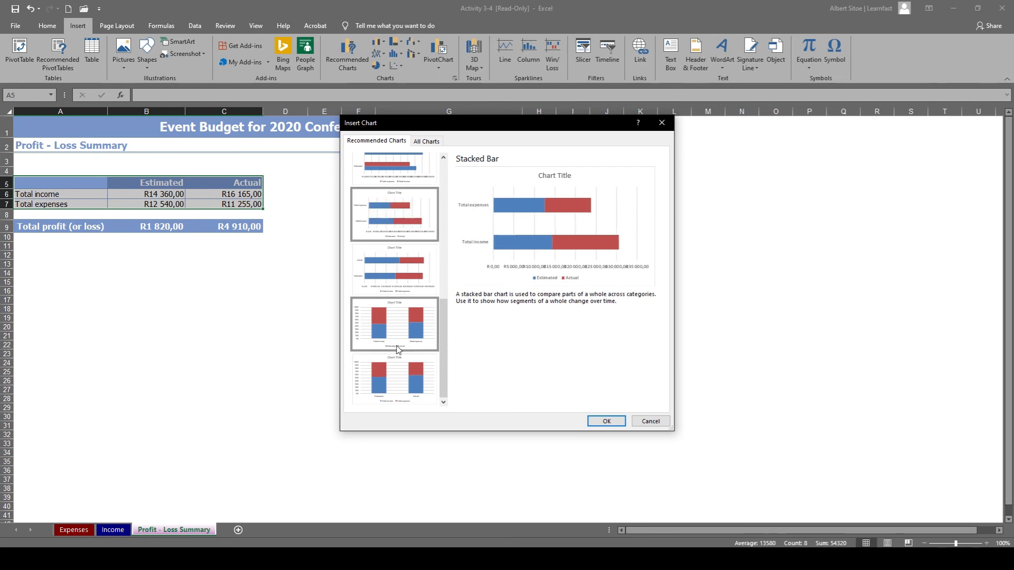
left_click(396, 361)
left_click(397, 334)
scroll(400, 238, "up", 5)
left_click(396, 195)
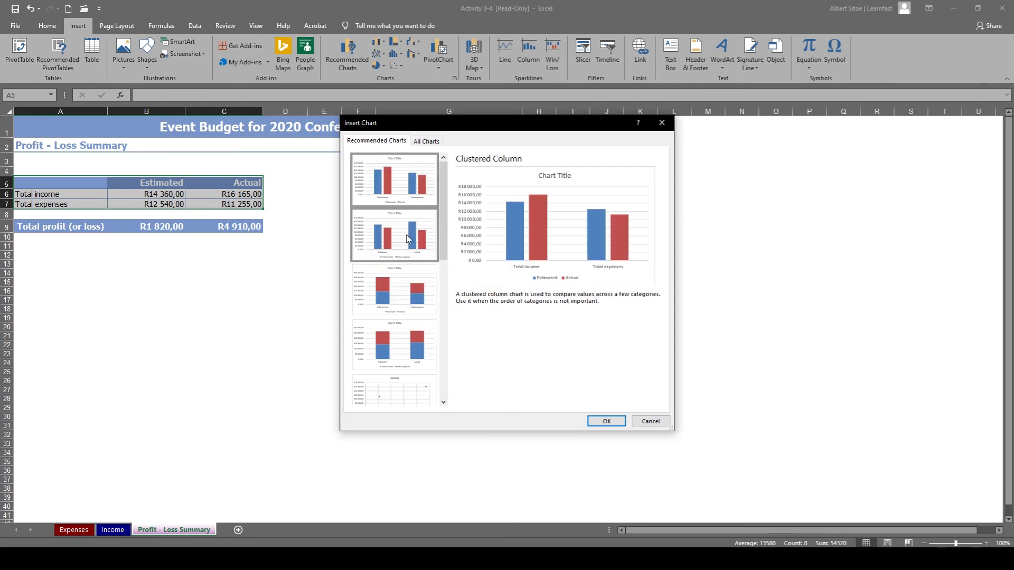
Browse the full list of chart types, including line, area, stock, radar, histogram and waterfall, without inserting a chart.
left_click(428, 140)
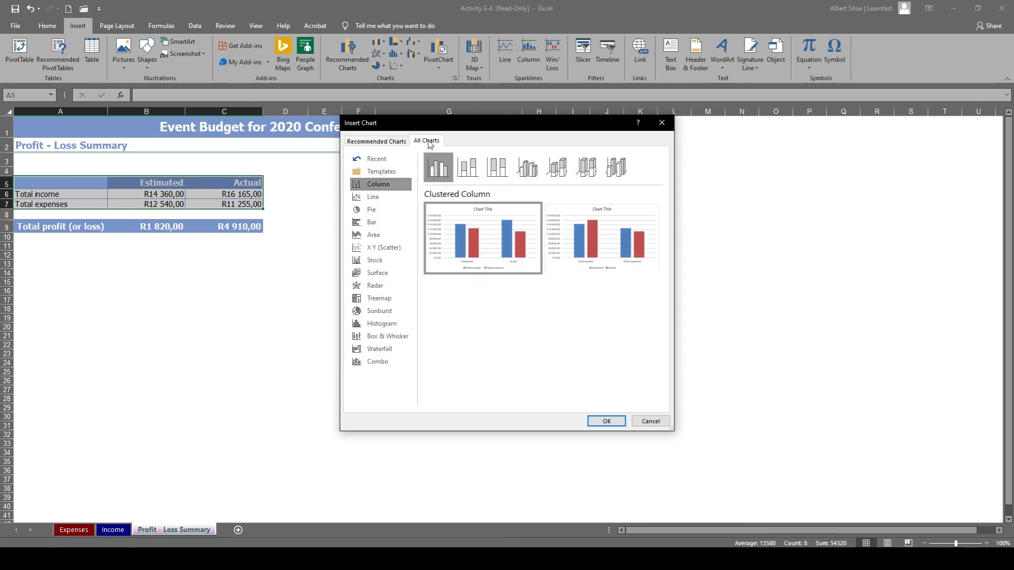
left_click(379, 196)
left_click(380, 234)
left_click(385, 261)
left_click(376, 286)
left_click(381, 323)
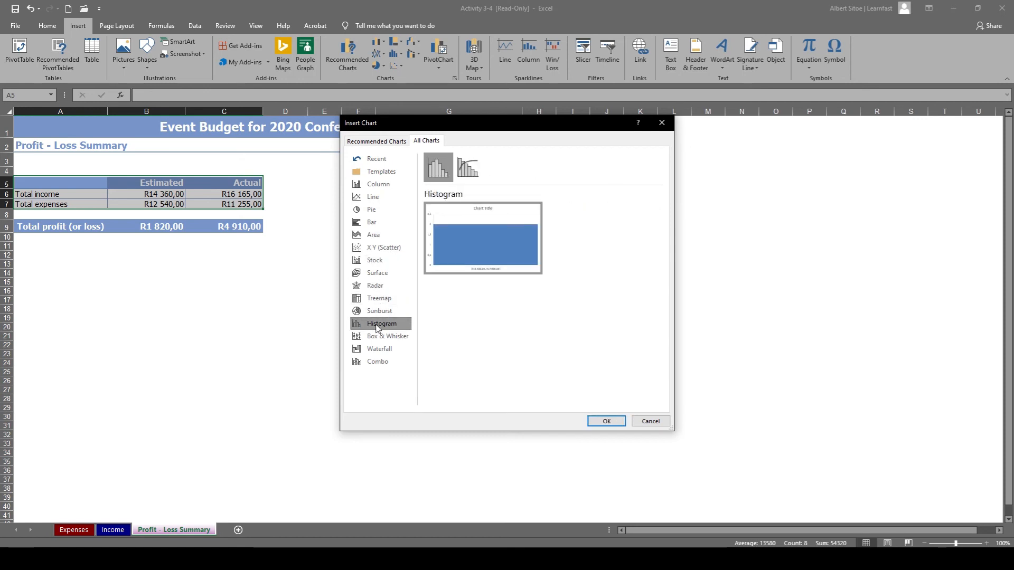
left_click(379, 348)
left_click(377, 272)
left_click(379, 238)
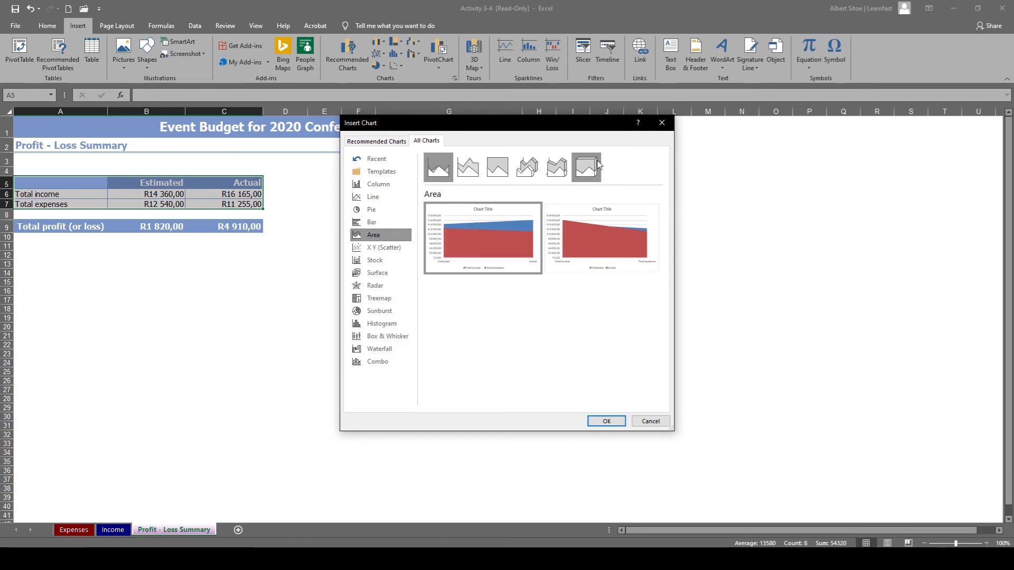
left_click(661, 122)
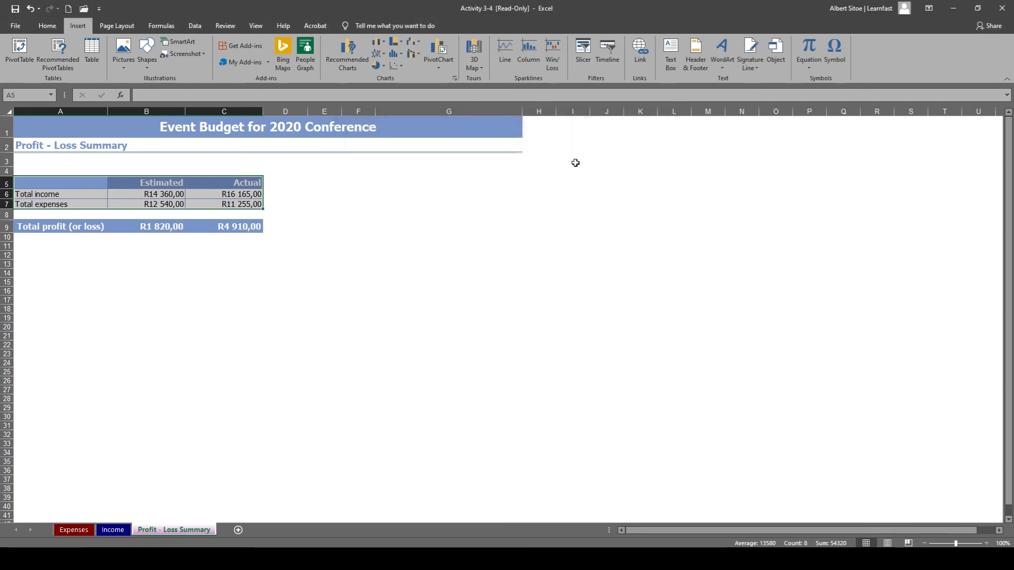
Insert a 2-D clustered column chart of the selected data and place it beside the summary table, starting in column D at row 3.
left_click(386, 44)
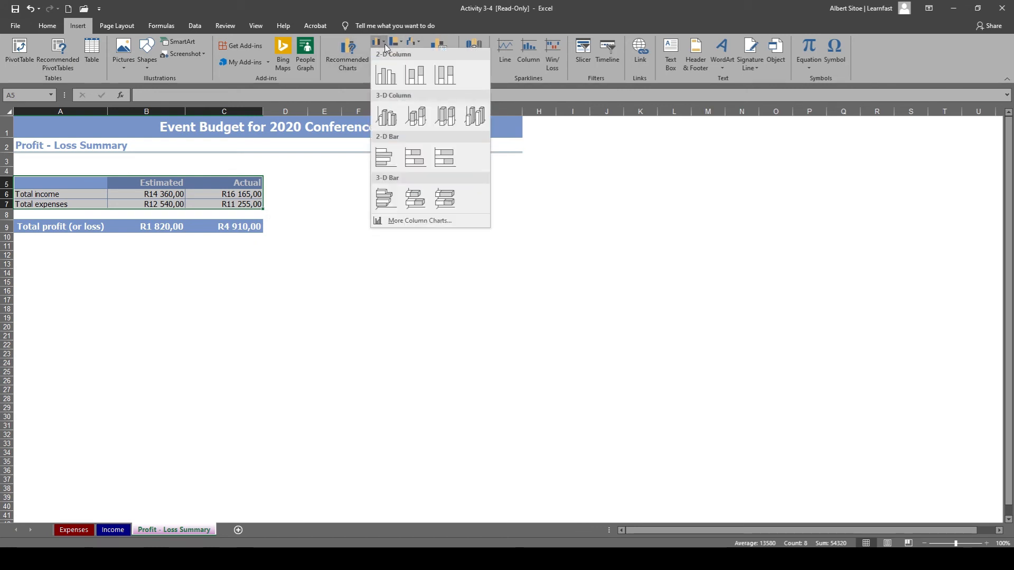
left_click(386, 78)
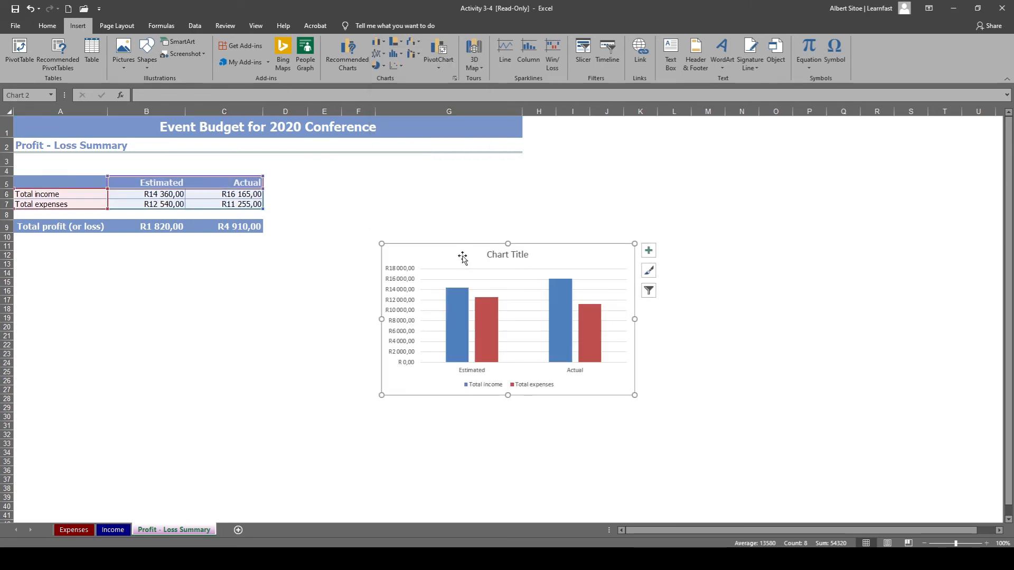
left_click_drag(460, 254, 372, 168)
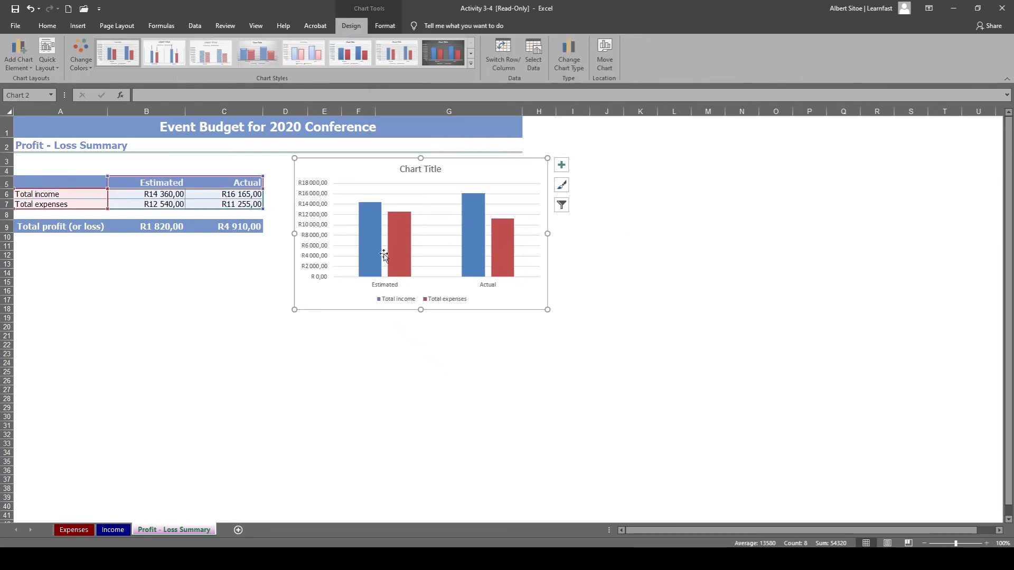
left_click(369, 354)
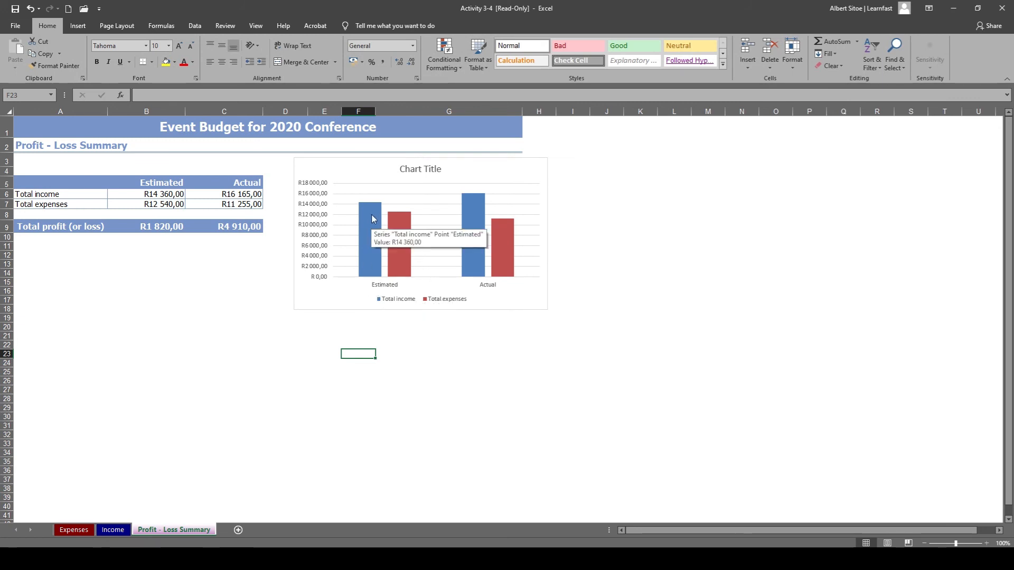
mouse_move(383, 243)
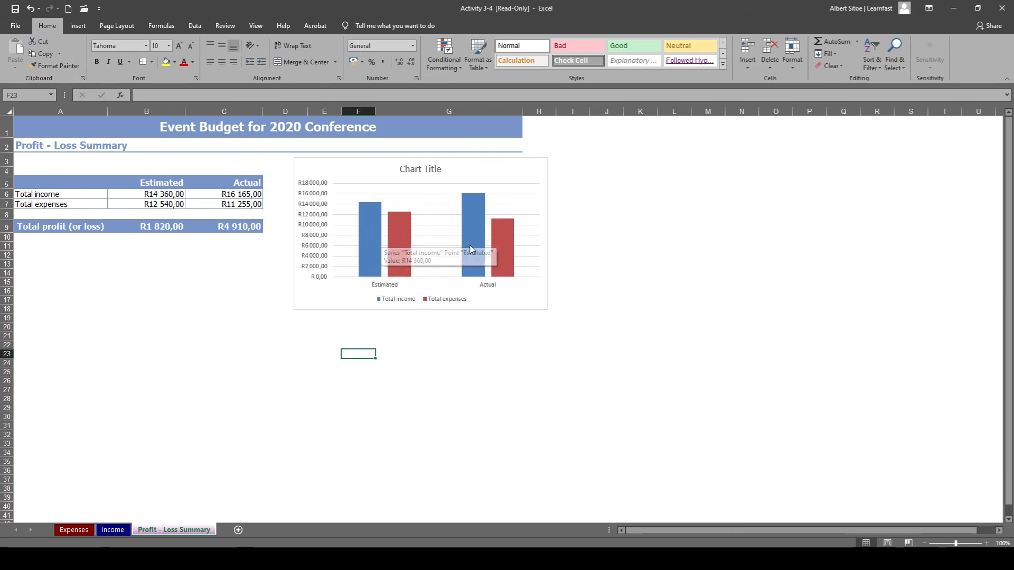
mouse_move(478, 255)
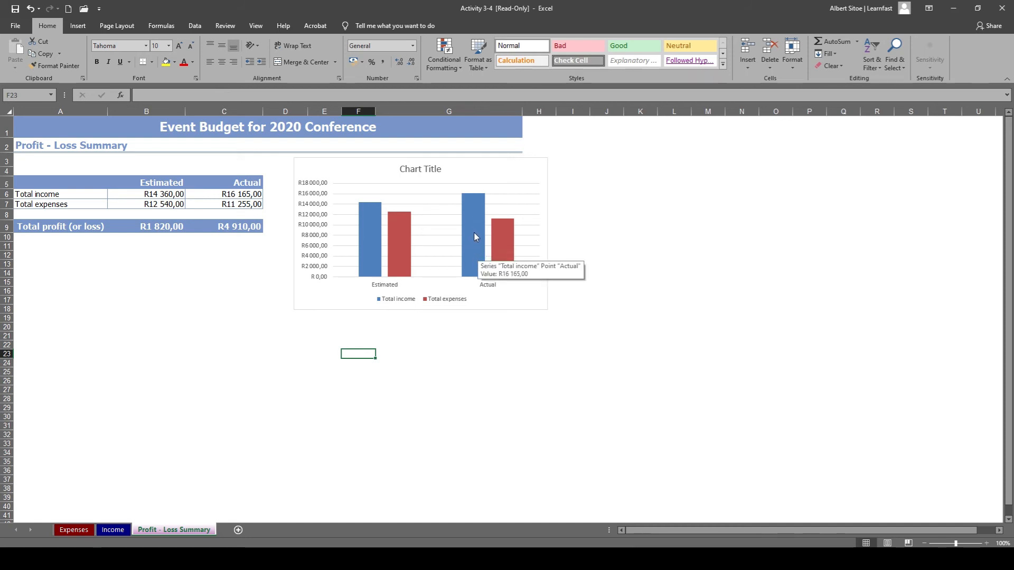
left_click(338, 346)
left_click(283, 319)
left_click(359, 372)
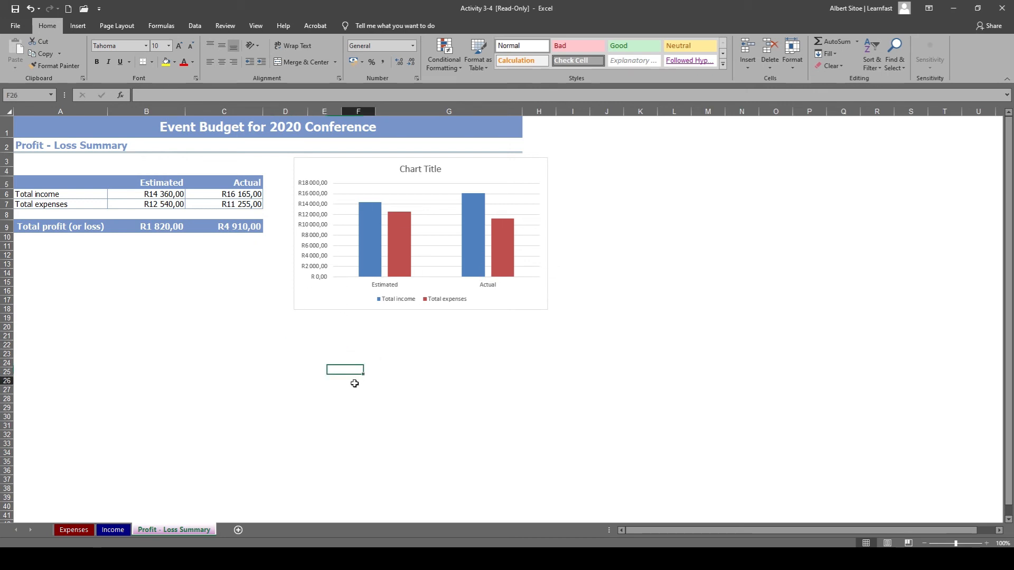
left_click(353, 381)
left_click(237, 426)
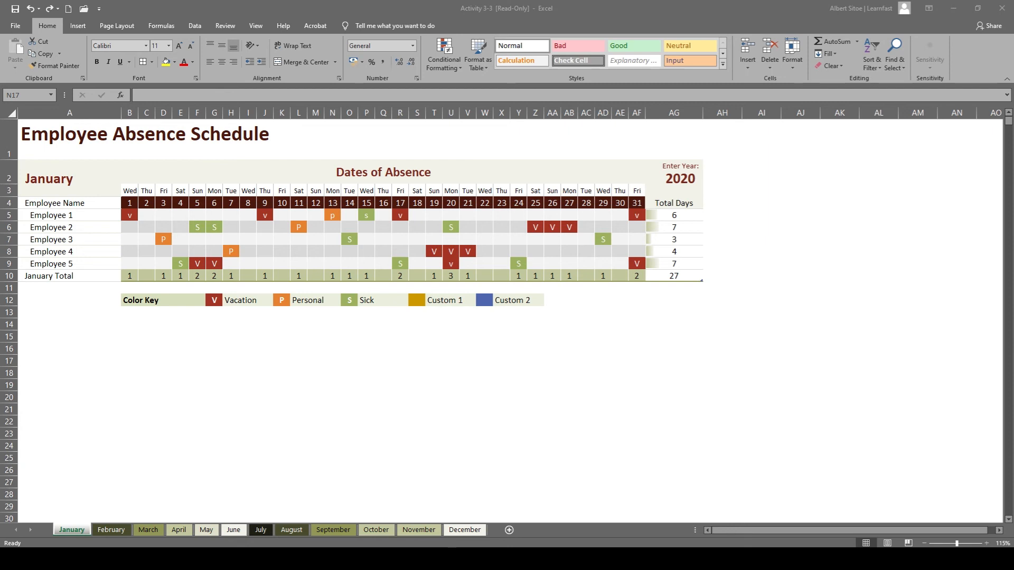
Examine the formula behind Employee 1's January total days in AG5 of the Employee Absence Schedule.
left_click(669, 215)
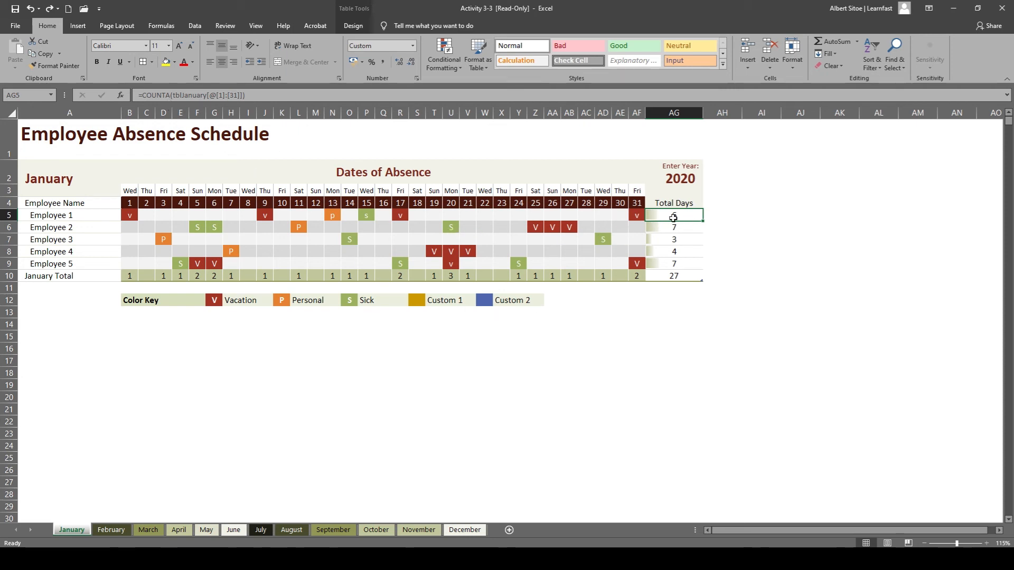
left_click(168, 94)
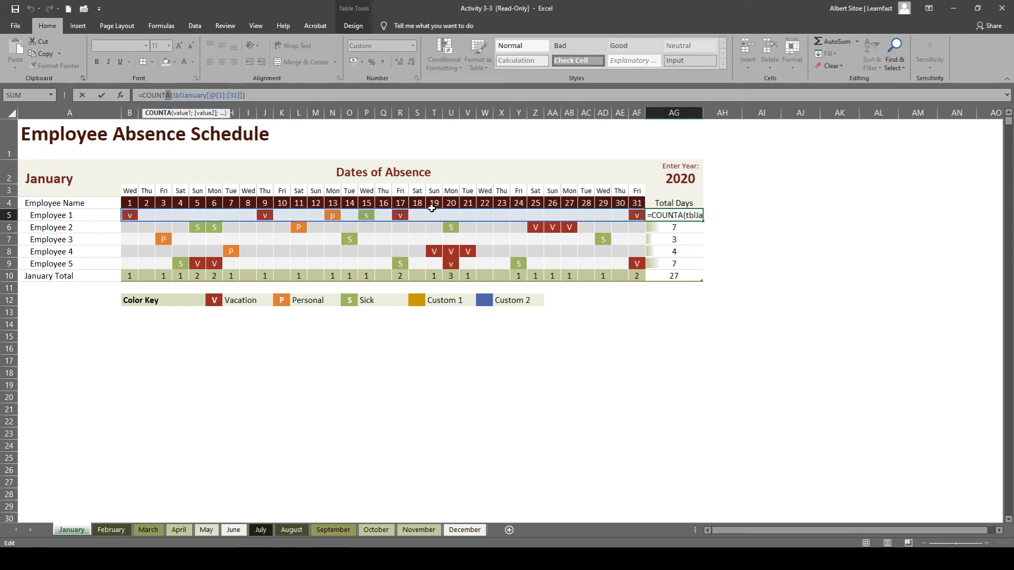
left_click(598, 361)
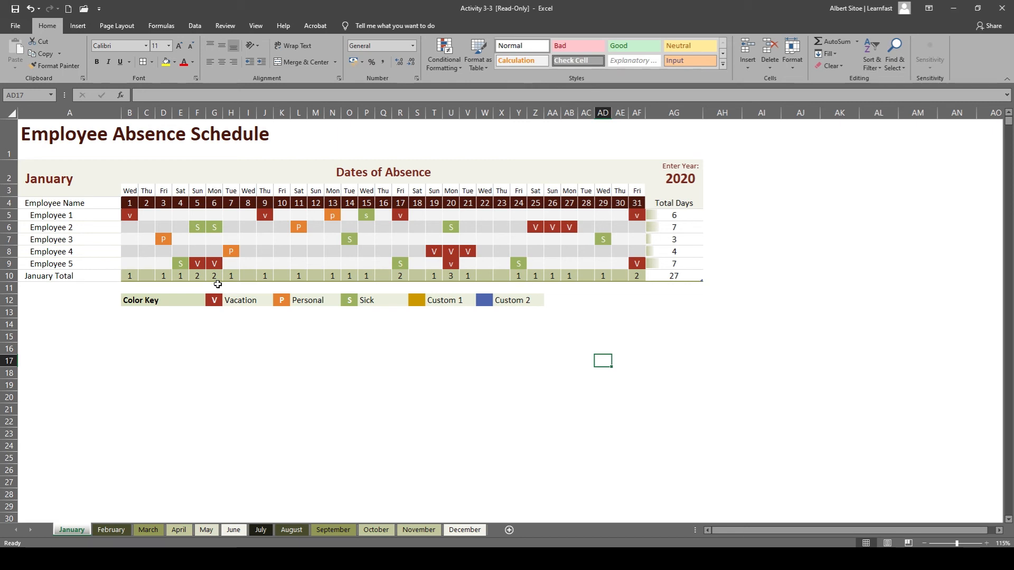
left_click(678, 373)
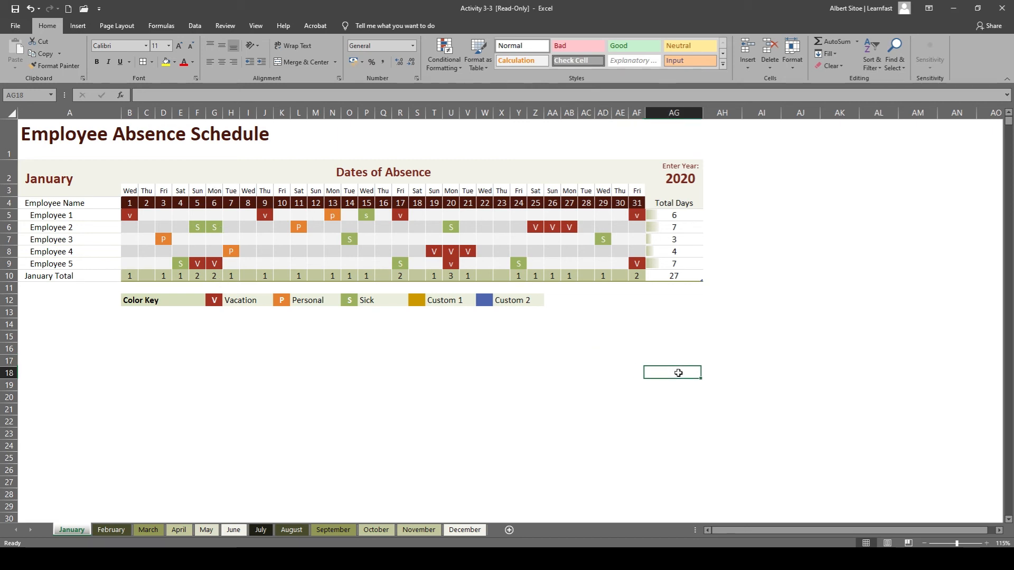
Add the column heading "Vacation Days" in AH4, next to the Total Days column of the January absence table.
double_click(708, 202)
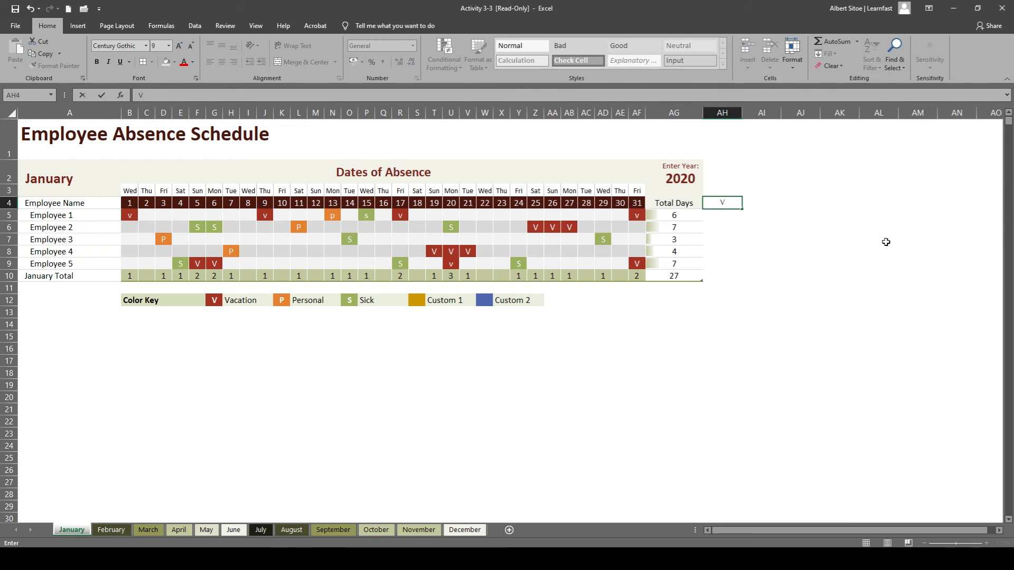
type("VacationDays")
key("Left")
key("Left")
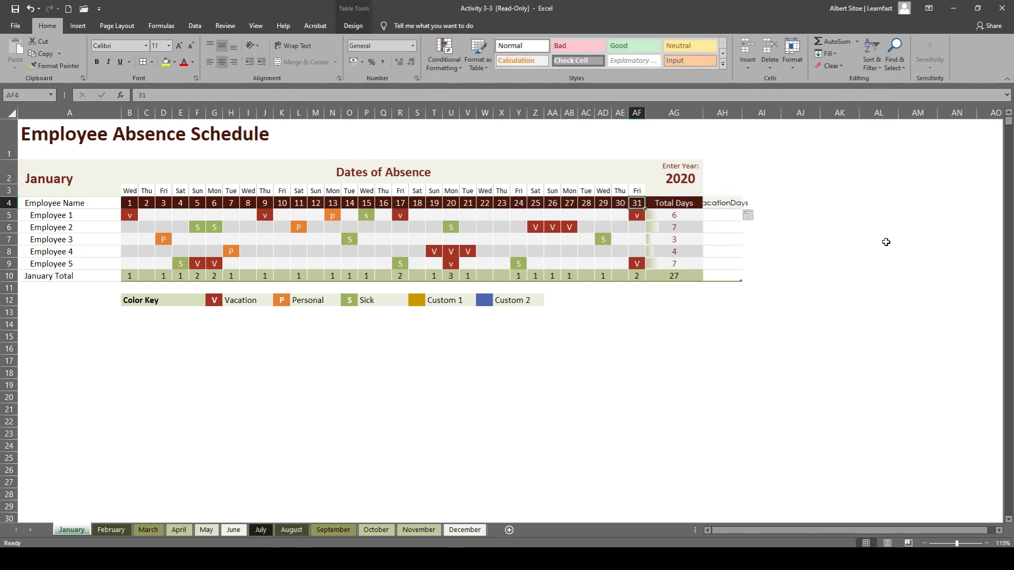
key("Right")
double_click(729, 206)
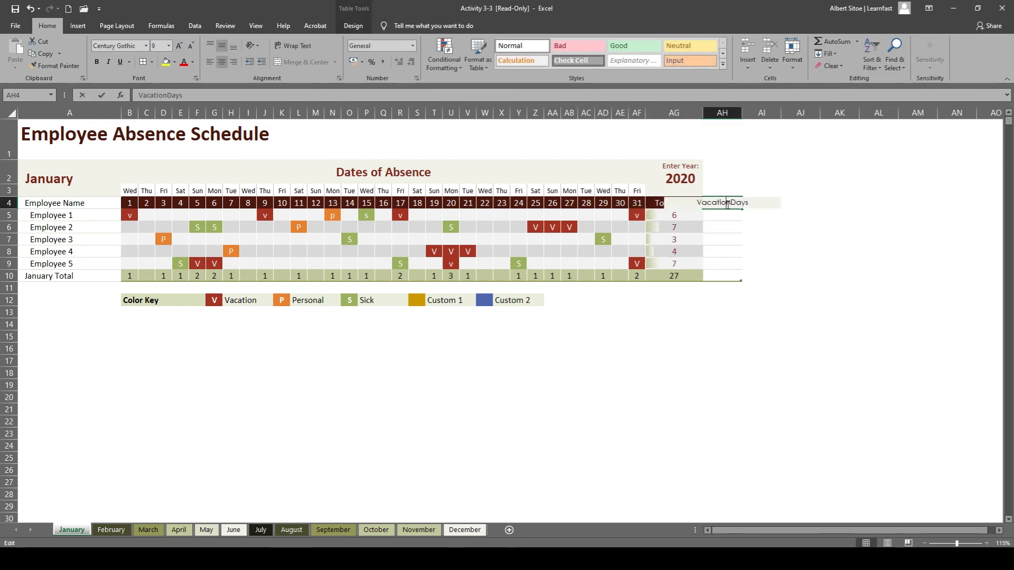
left_click(758, 263)
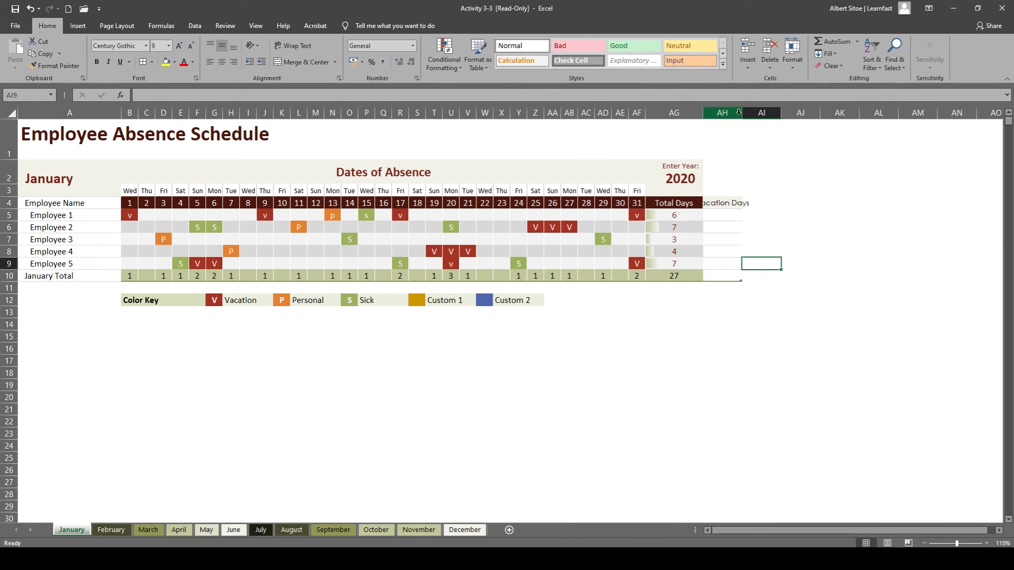
Autofit the width of column AH to its heading.
double_click(742, 113)
left_click(740, 350)
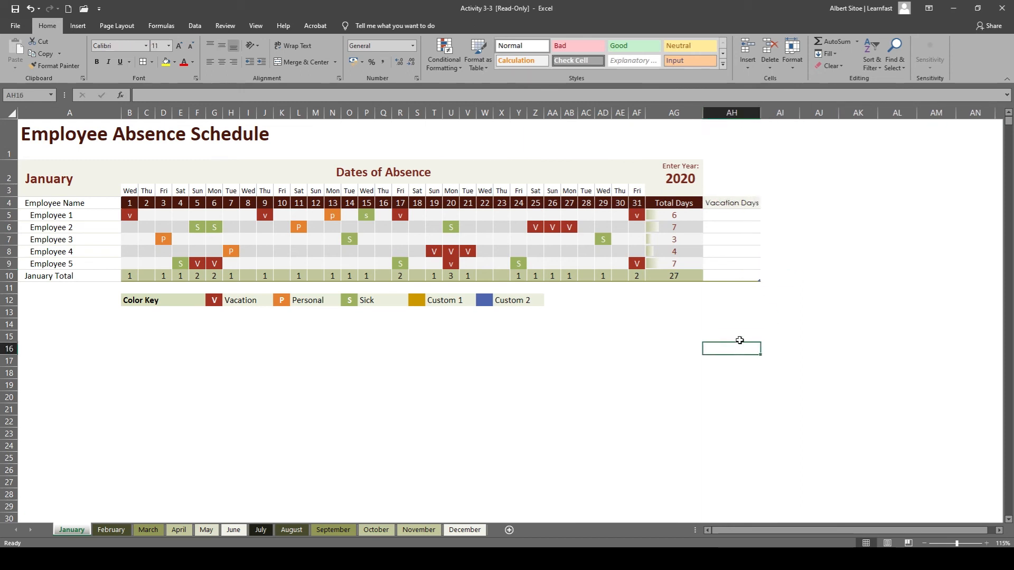
left_click(736, 204)
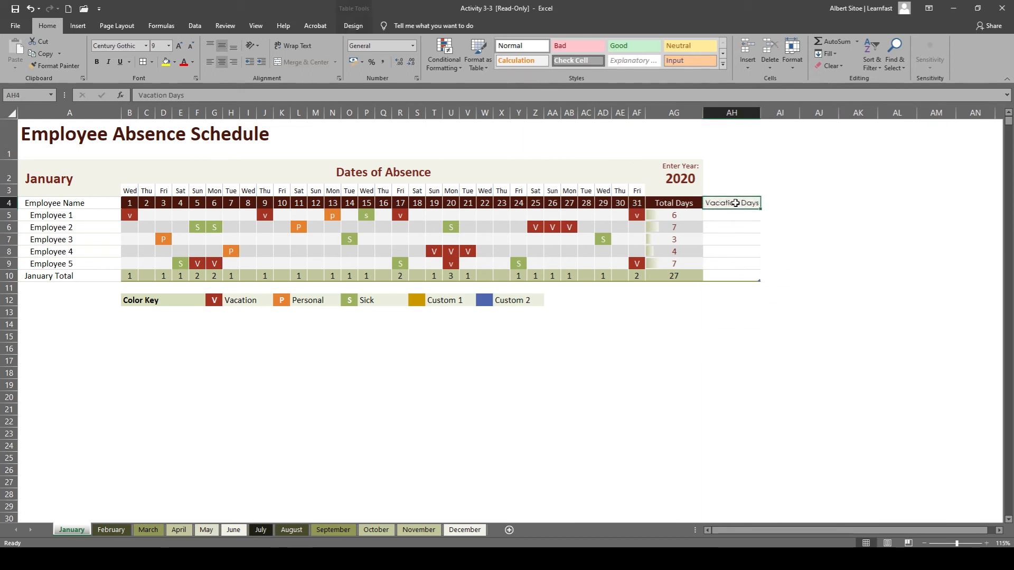
Count Employee 1's vacation days in AH5 with the formula =COUNTIF(tblJanuary[@[1]:[31]];"V").
left_click(734, 215)
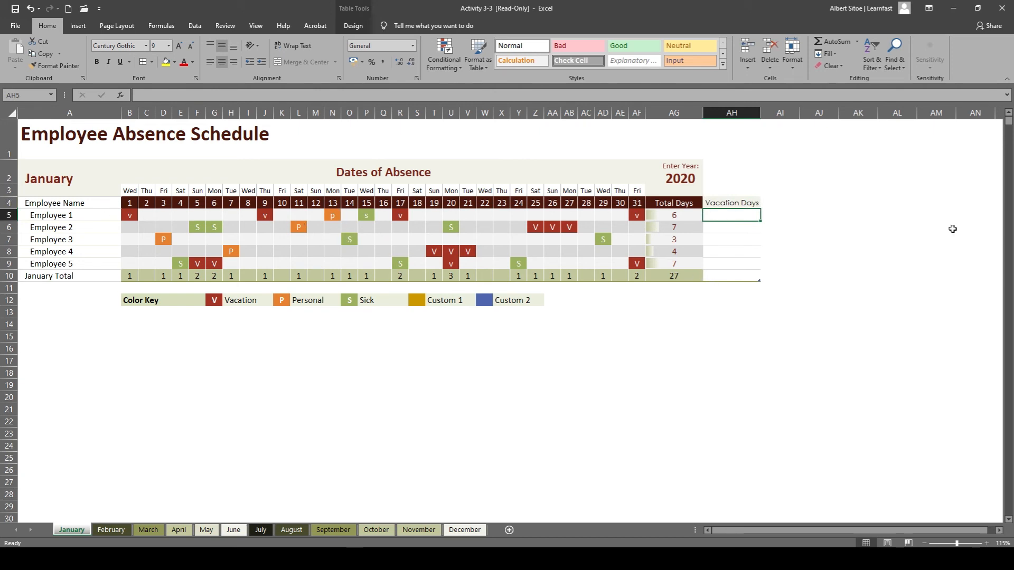
double_click(717, 212)
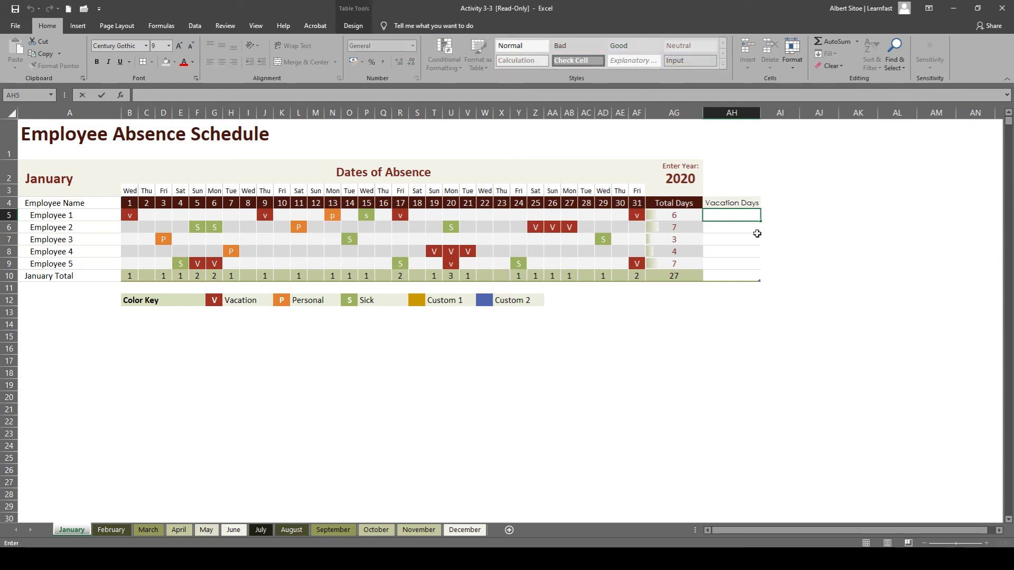
type("=")
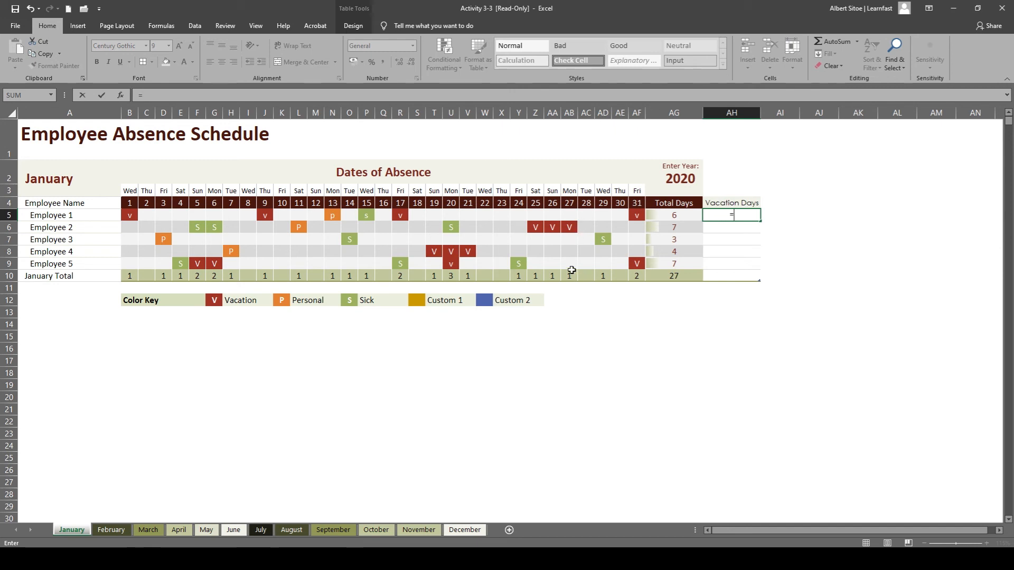
type("countif")
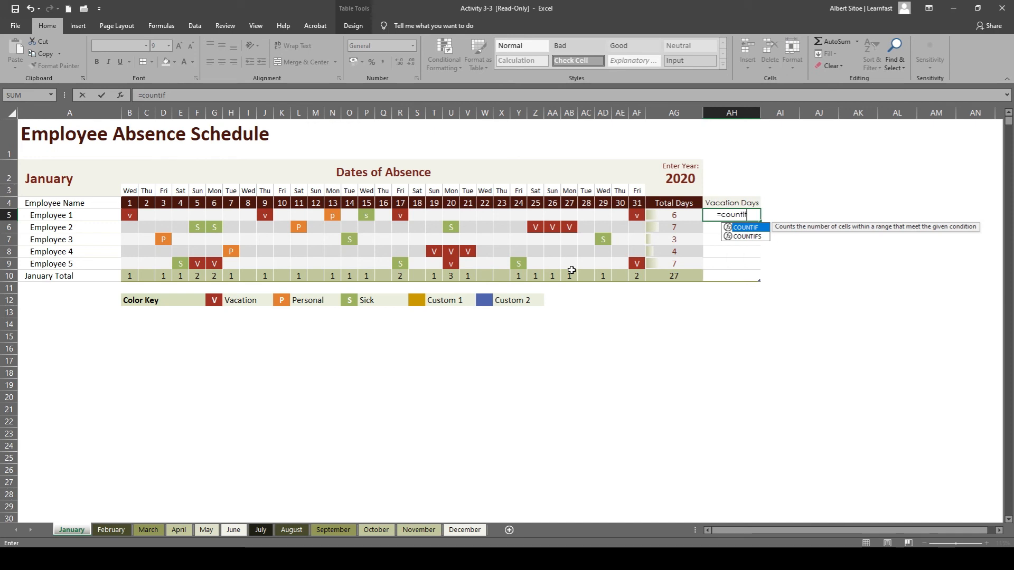
type("(")
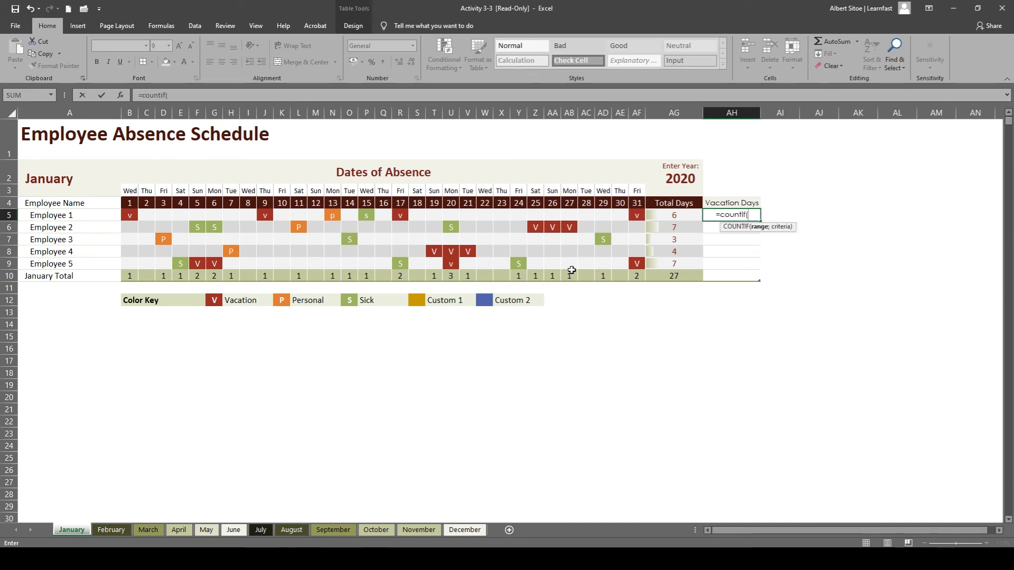
left_click(133, 216)
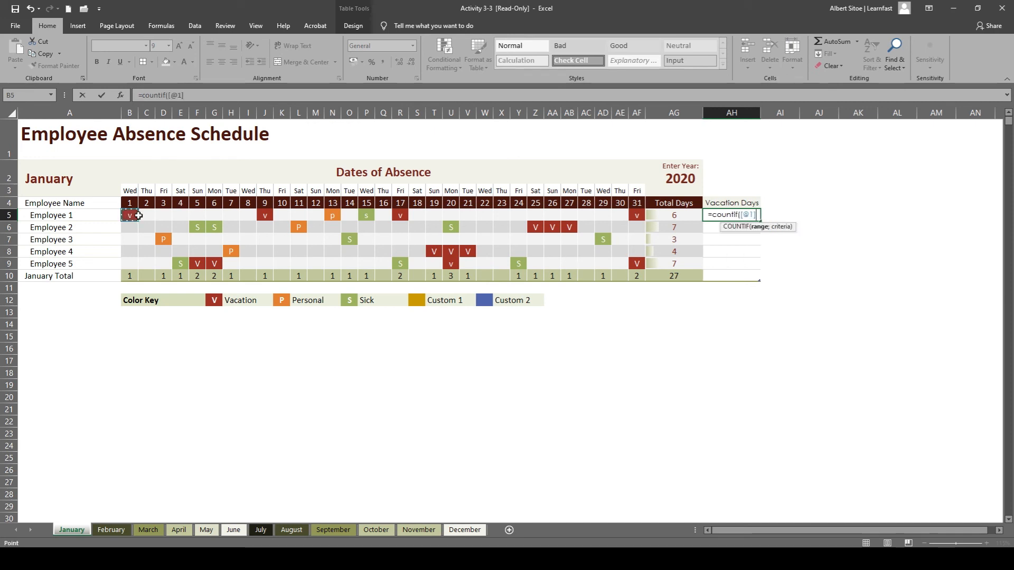
left_click_drag(139, 215, 634, 211)
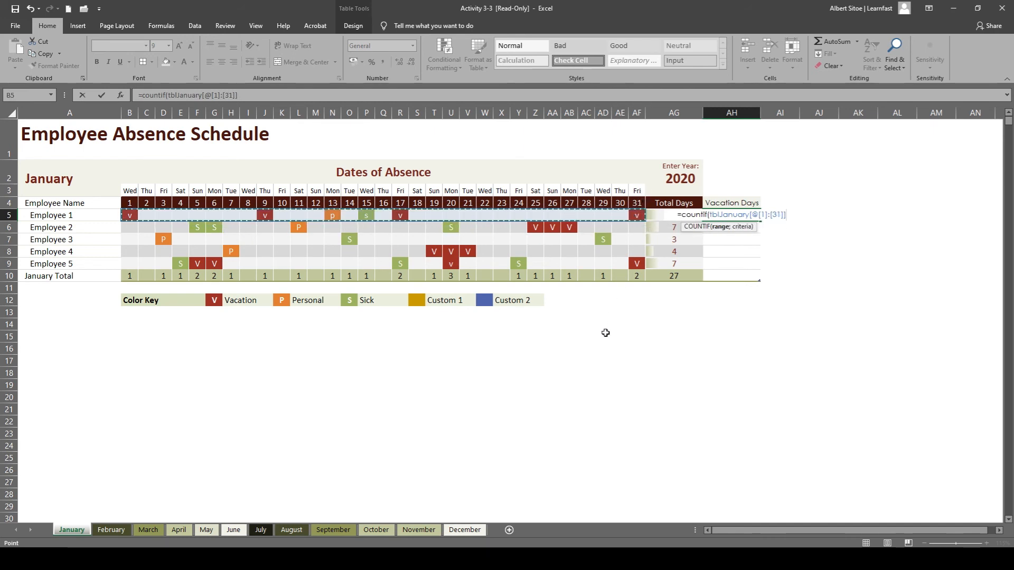
type(";")
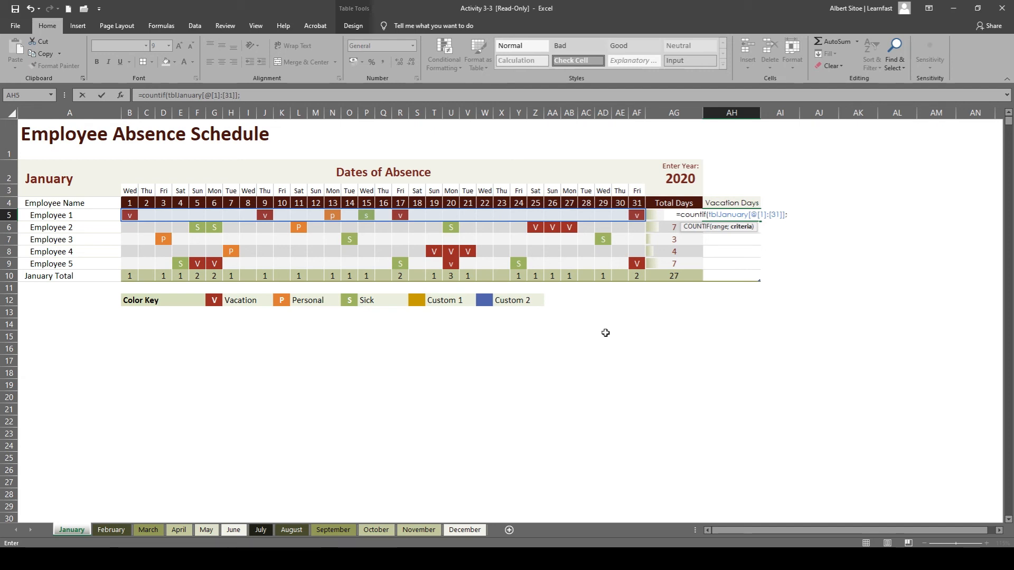
type("\"")
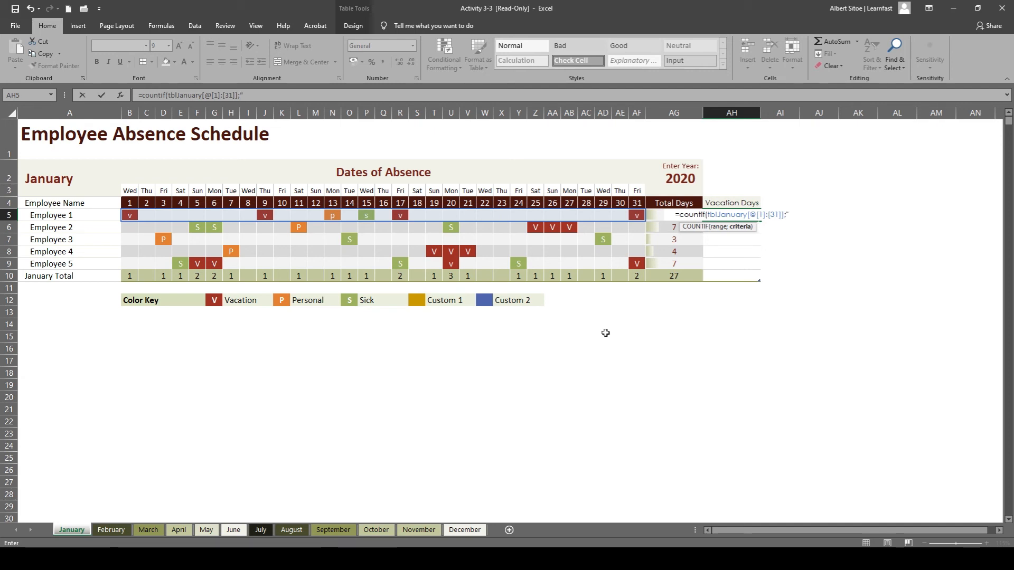
type("V")
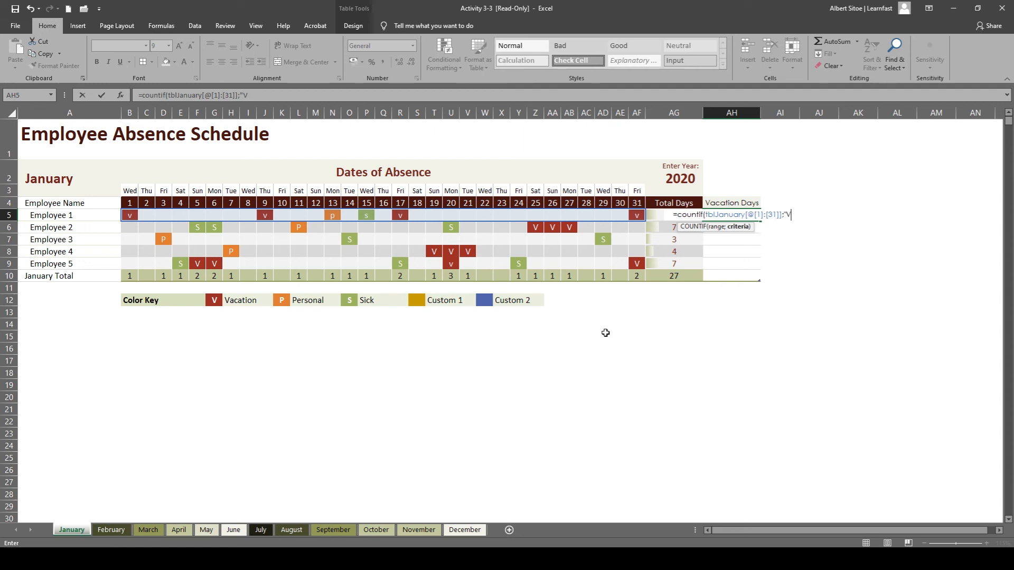
type("\")")
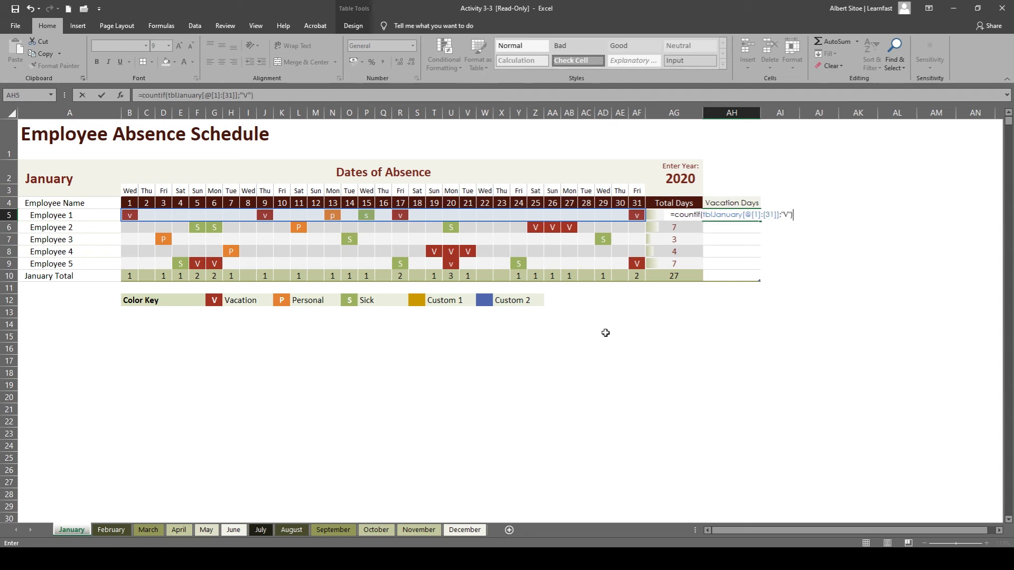
key("Return")
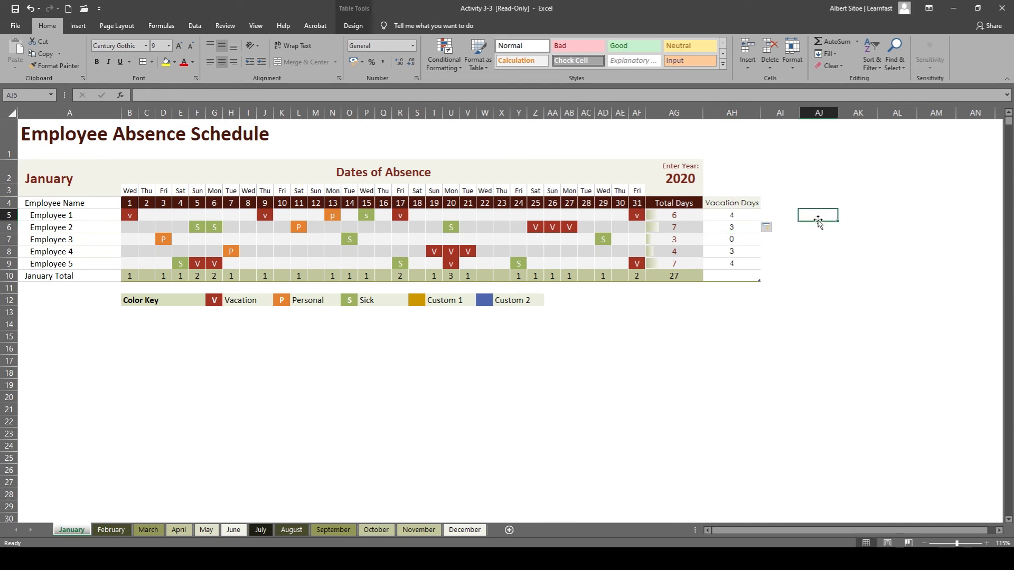
Add a Sum total of the Vacation Days values in AH5:AH9 to the January Total row using Quick Analysis.
left_click(742, 216)
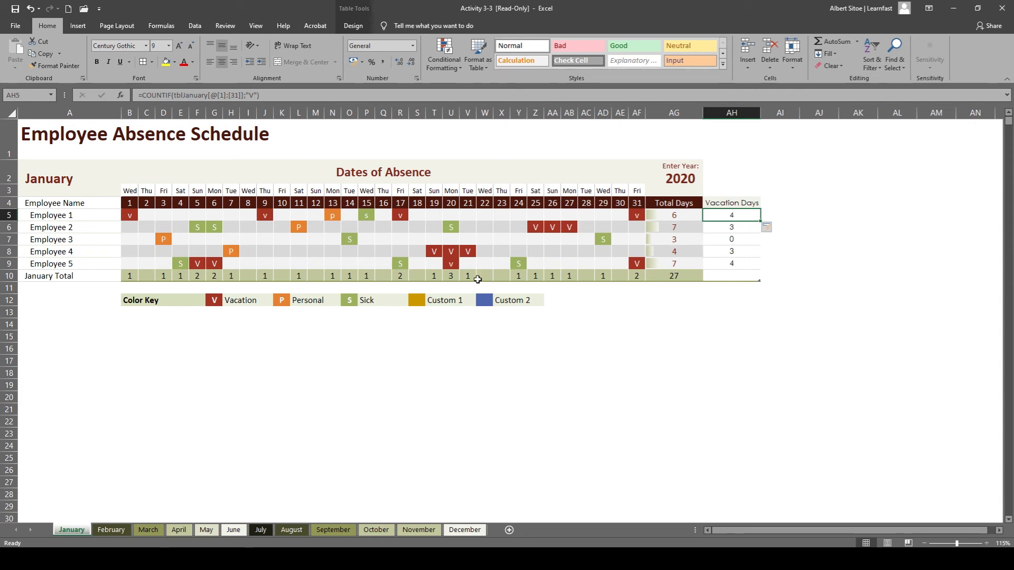
left_click_drag(730, 215, 732, 263)
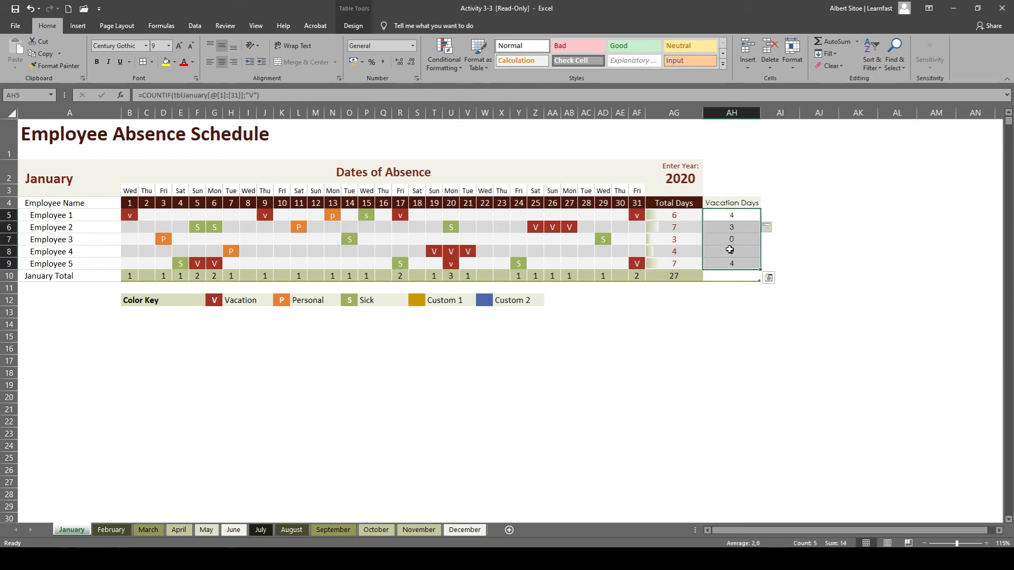
left_click(786, 236)
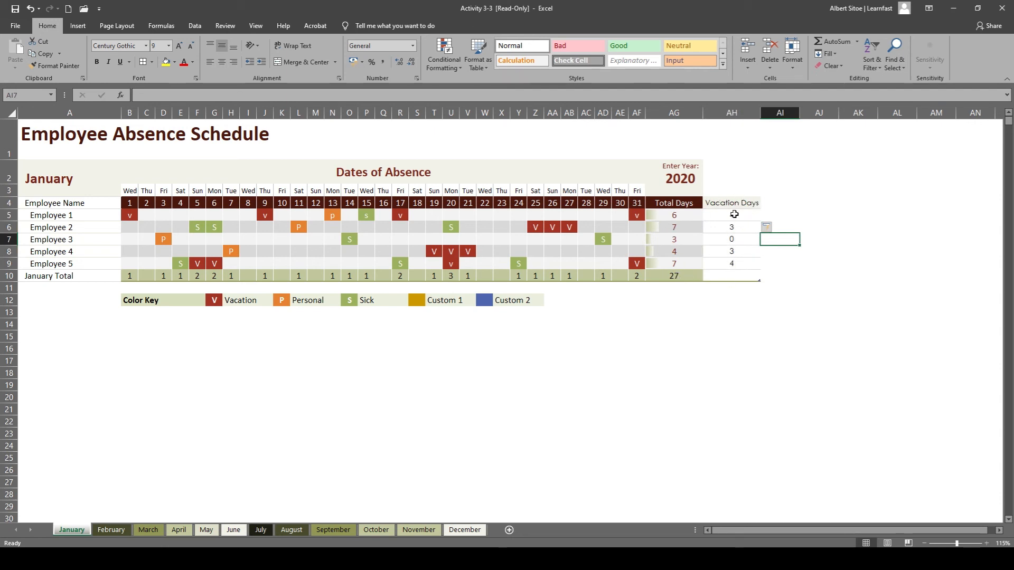
left_click_drag(735, 214, 734, 266)
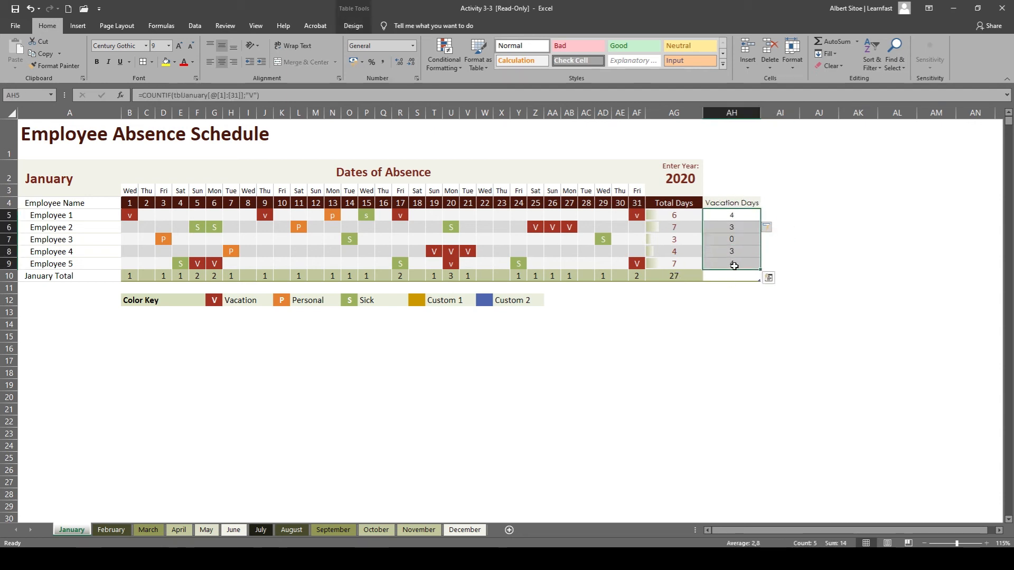
left_click(769, 279)
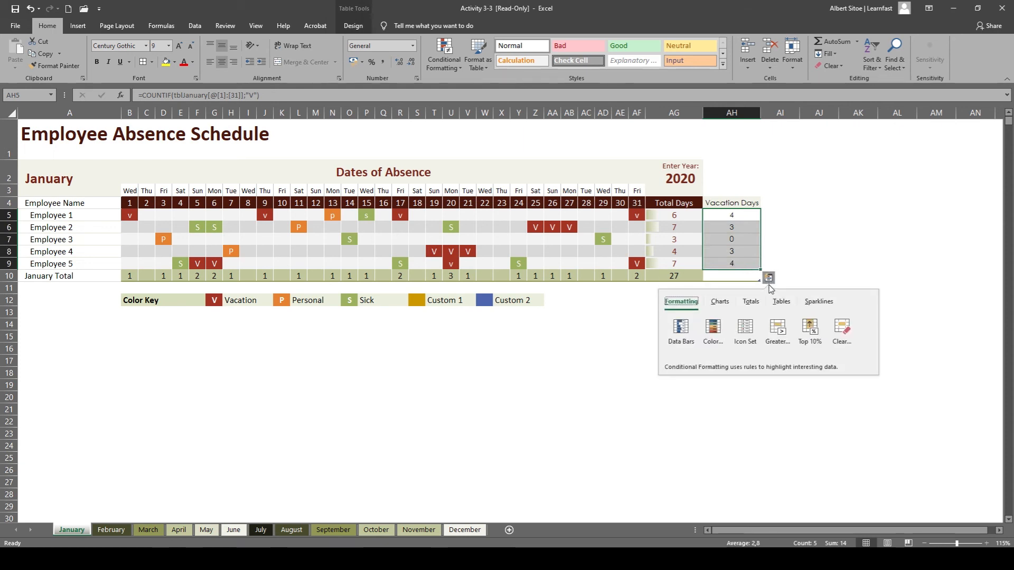
left_click(752, 302)
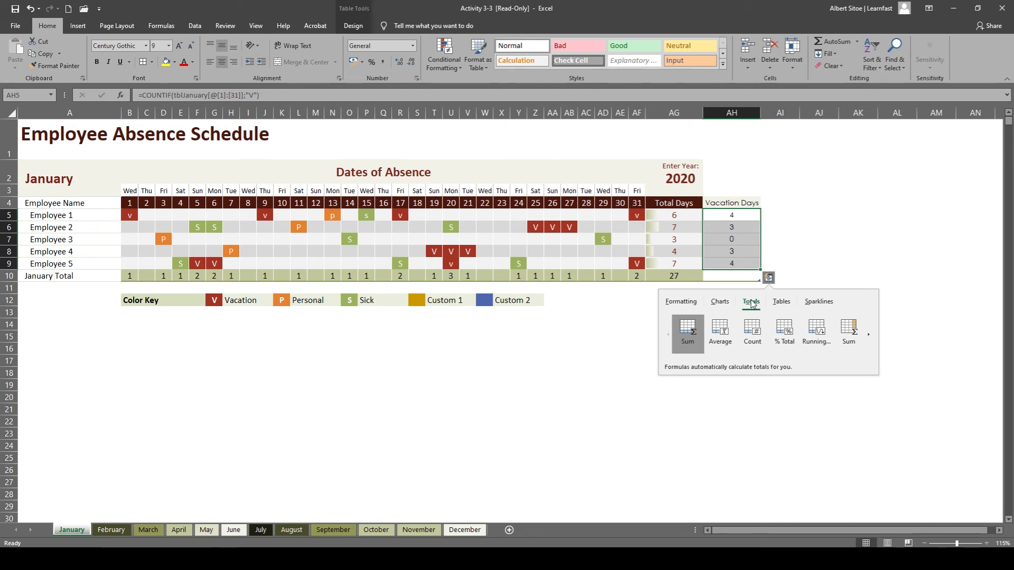
left_click(687, 329)
left_click(695, 377)
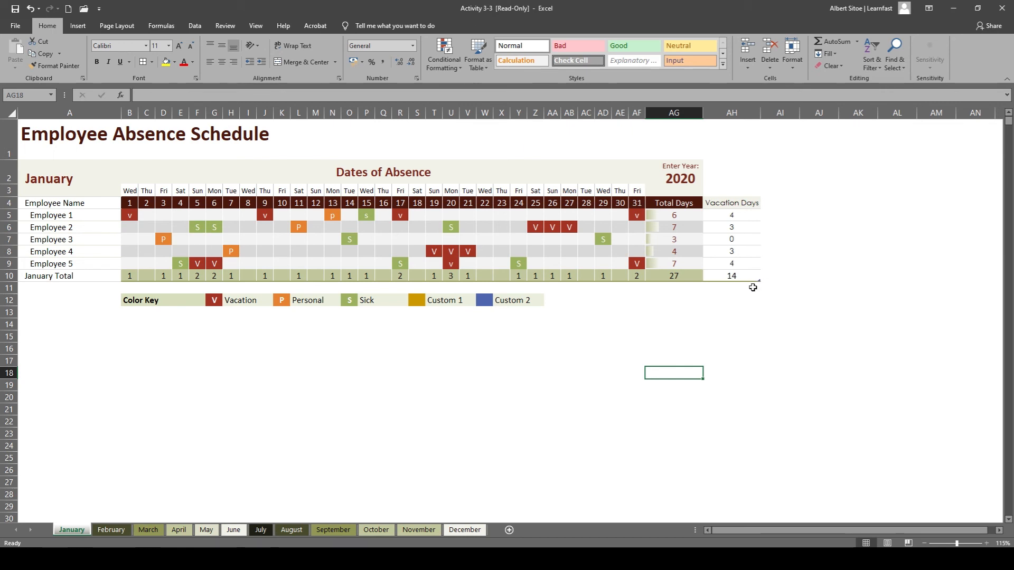
left_click(791, 265)
Add the column heading "Personal Total" in AI4, next to the Vacation Days column.
left_click(769, 203)
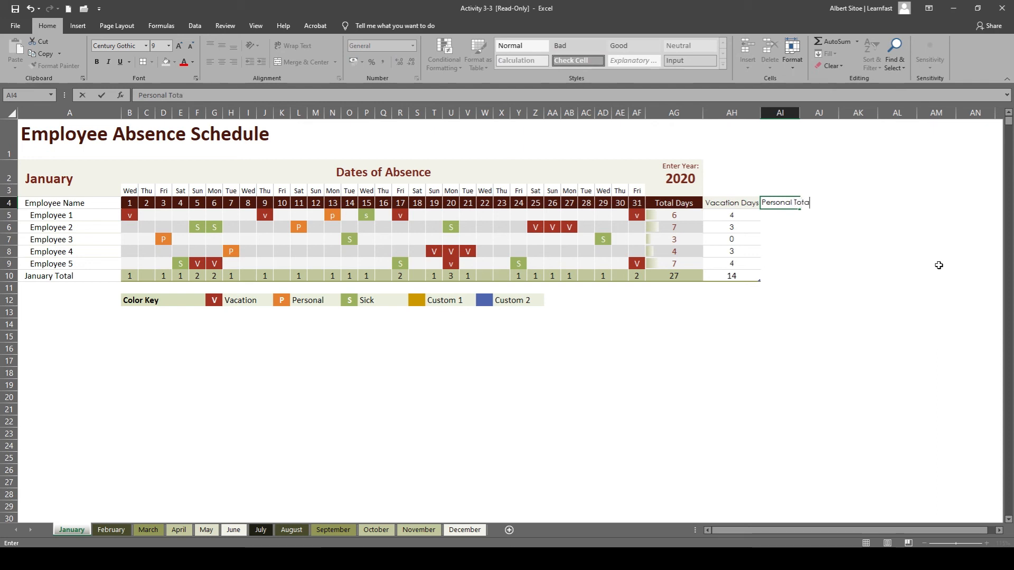
key("Return")
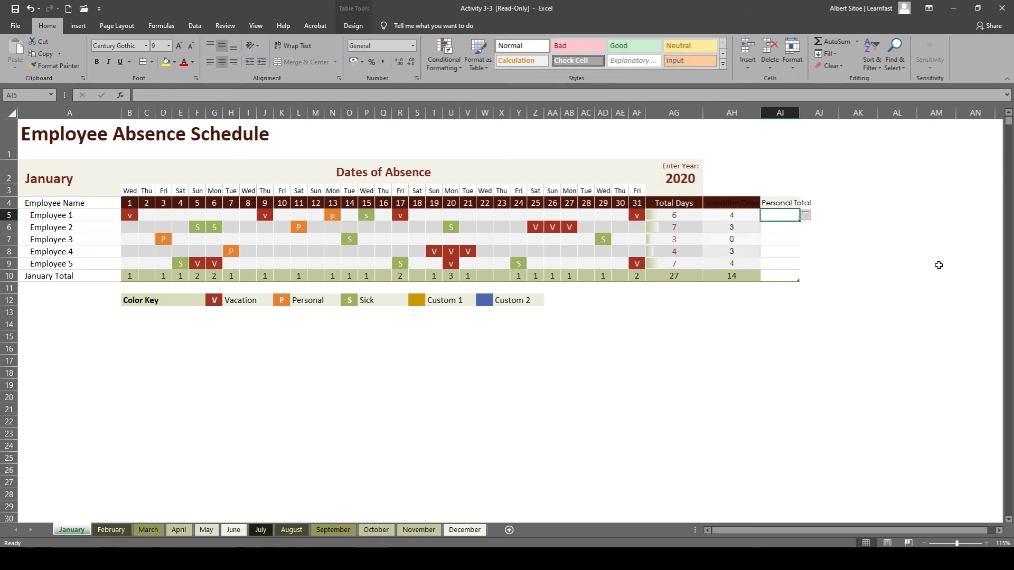
left_click(897, 254)
left_click(800, 205)
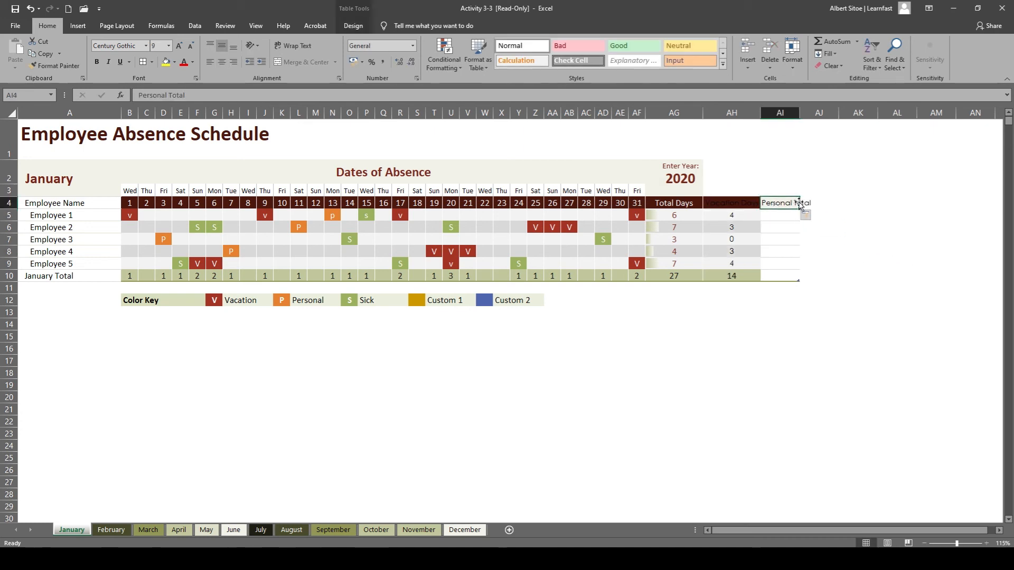
Set the font color of the "Vacation Days" heading in AH4 to white.
left_click(742, 205)
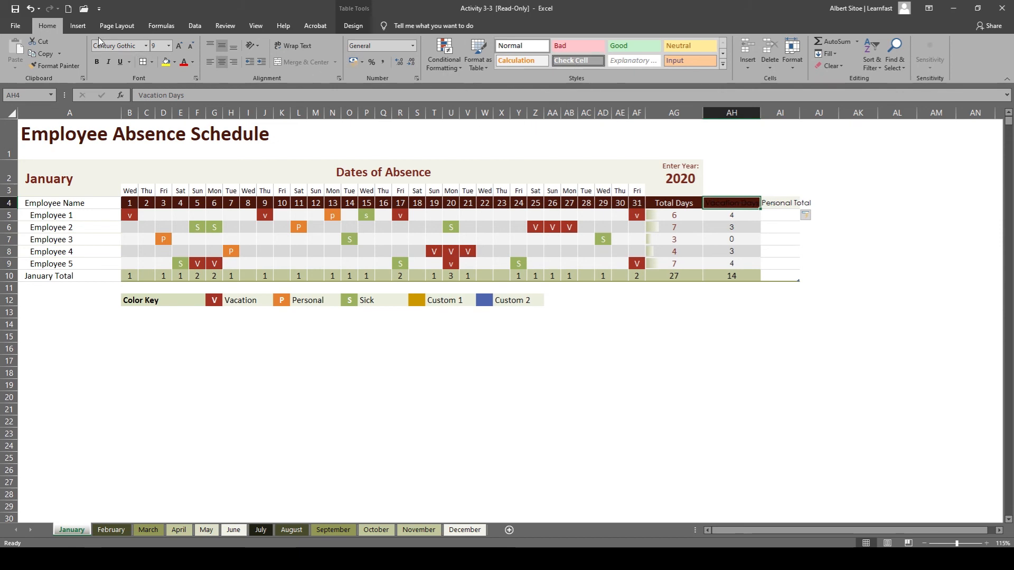
left_click(193, 62)
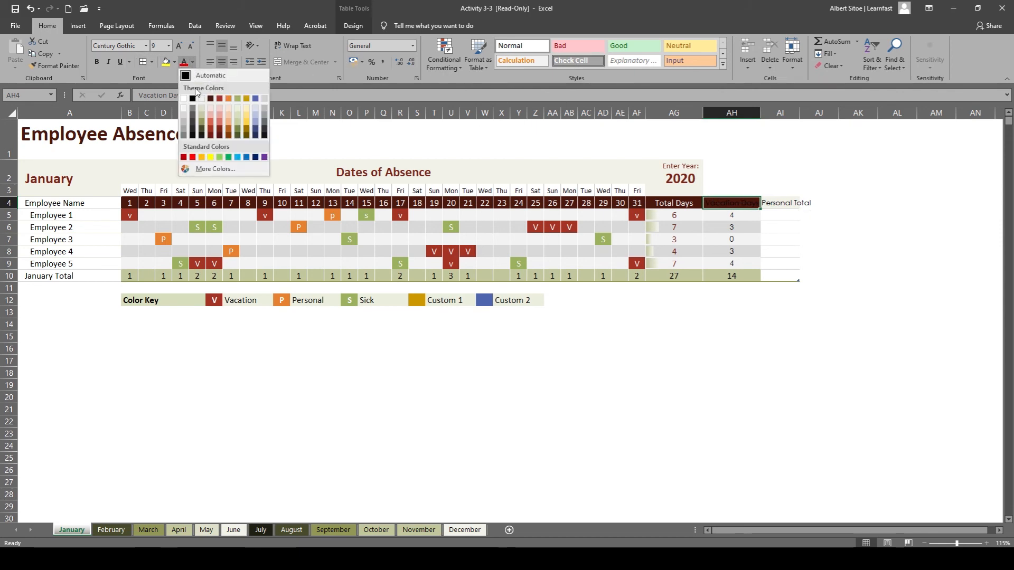
left_click(184, 100)
left_click(867, 262)
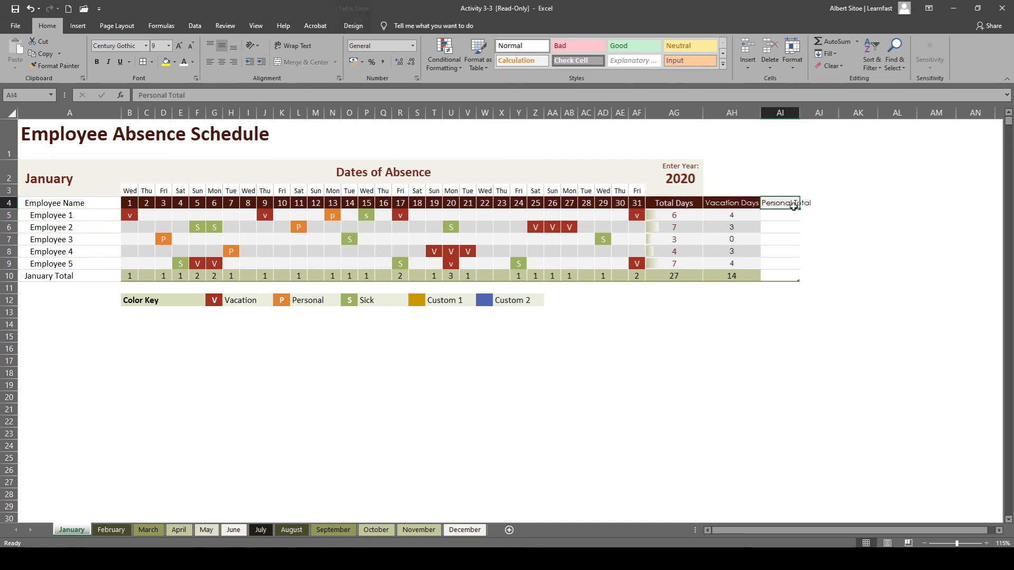
Autofit the width of column AI to its "Personal Total" heading.
left_click(801, 204)
left_click(799, 203)
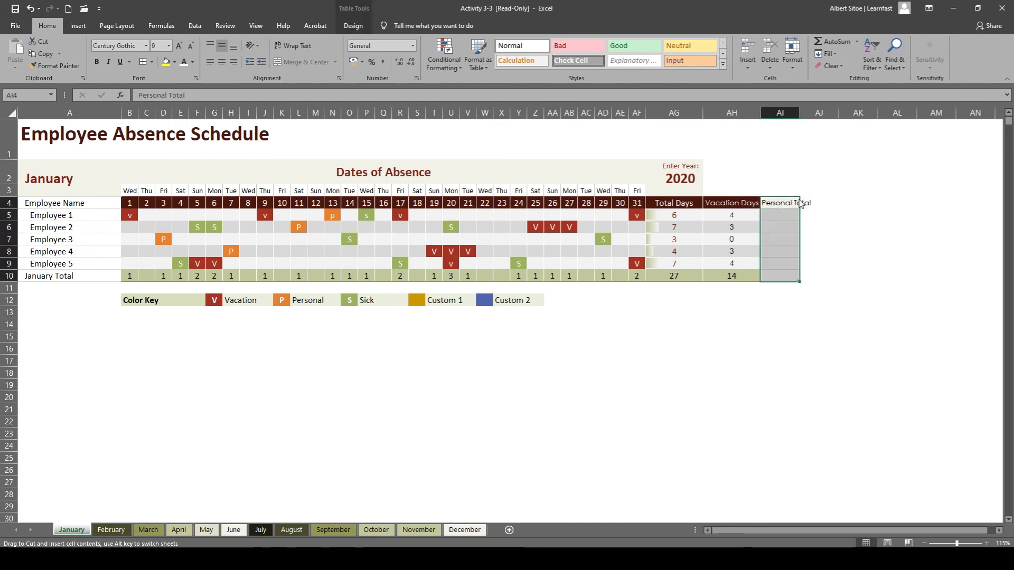
double_click(799, 113)
left_click(795, 312)
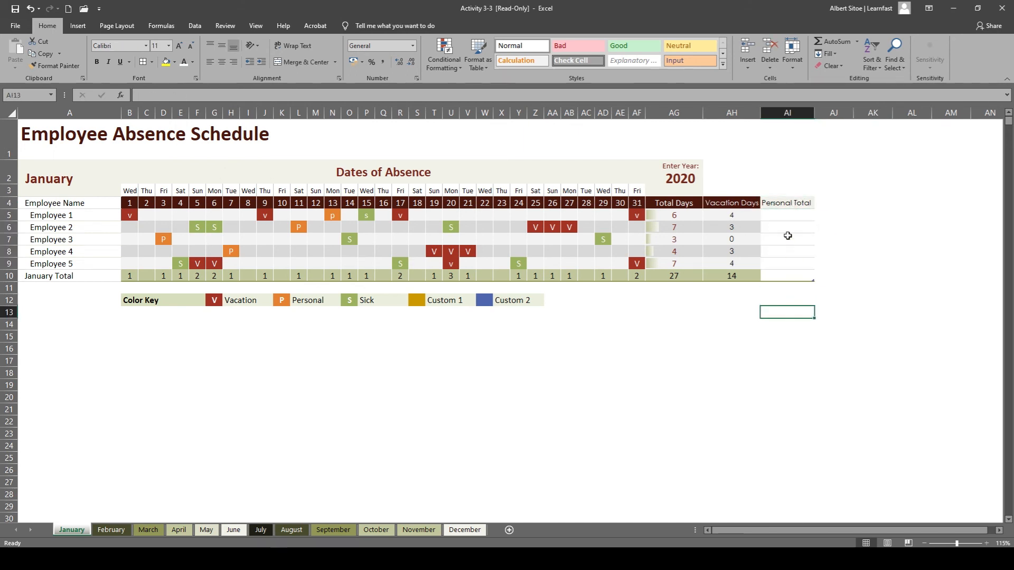
Enter a COUNTIF formula in AI5 that counts "p" across Employee 1's January days 1 to 31 for the Personal Total column.
double_click(784, 216)
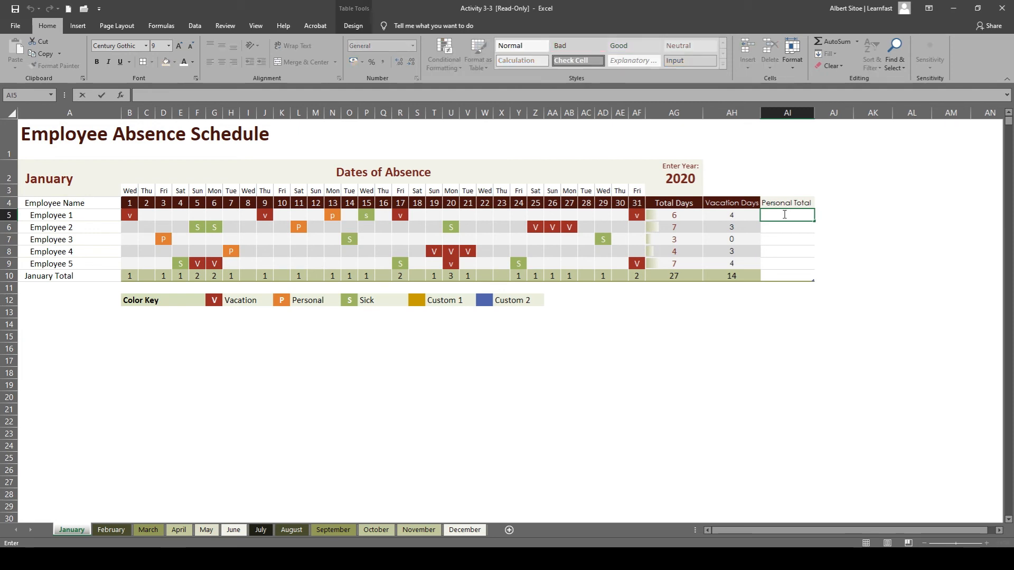
type("=co")
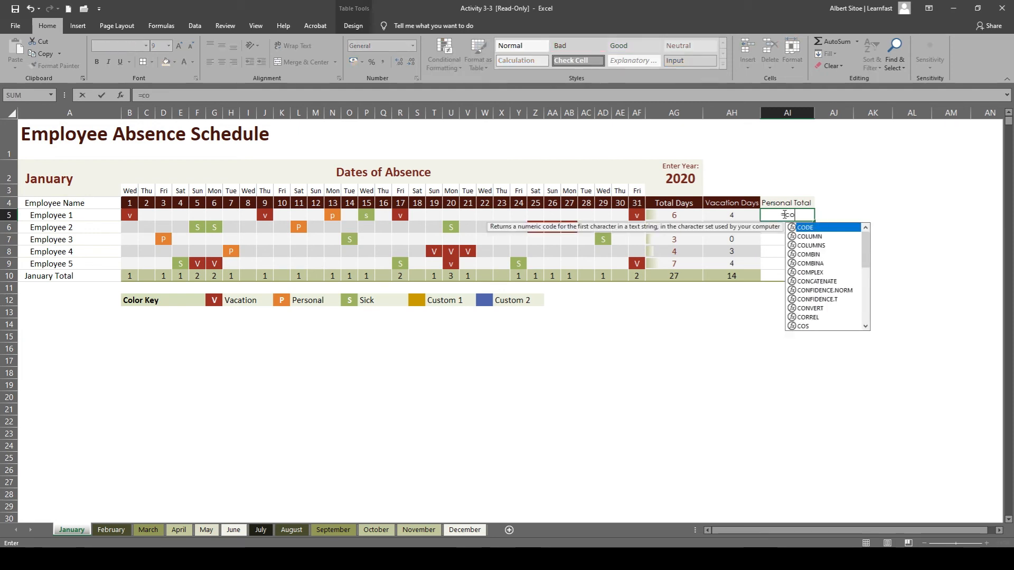
type("untif")
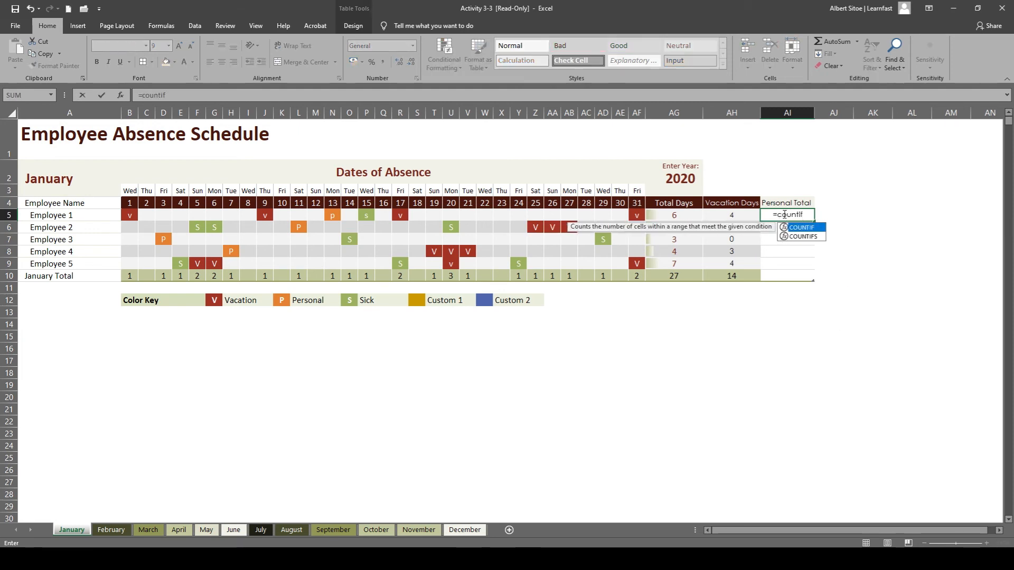
type("(")
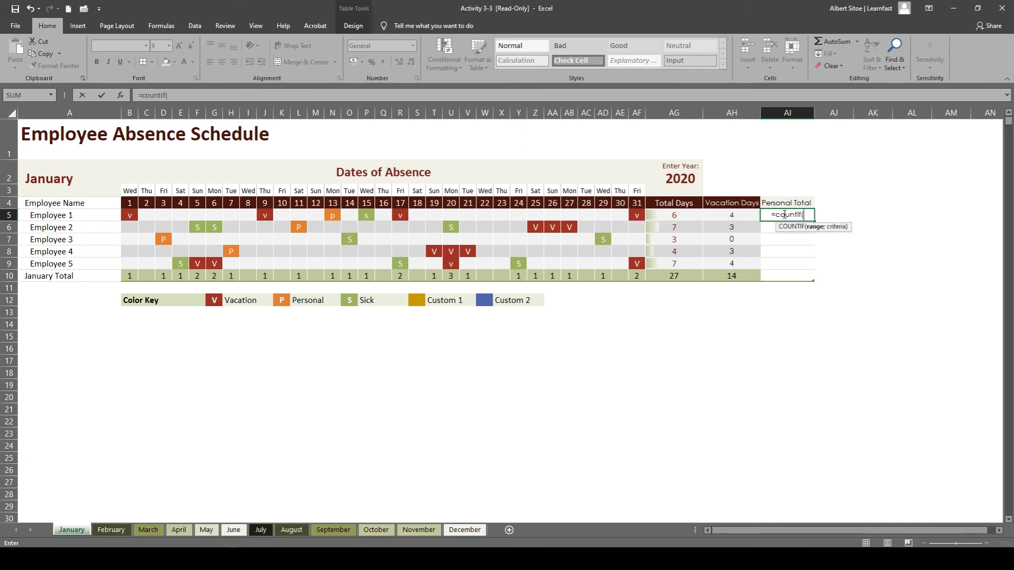
left_click_drag(132, 216, 637, 216)
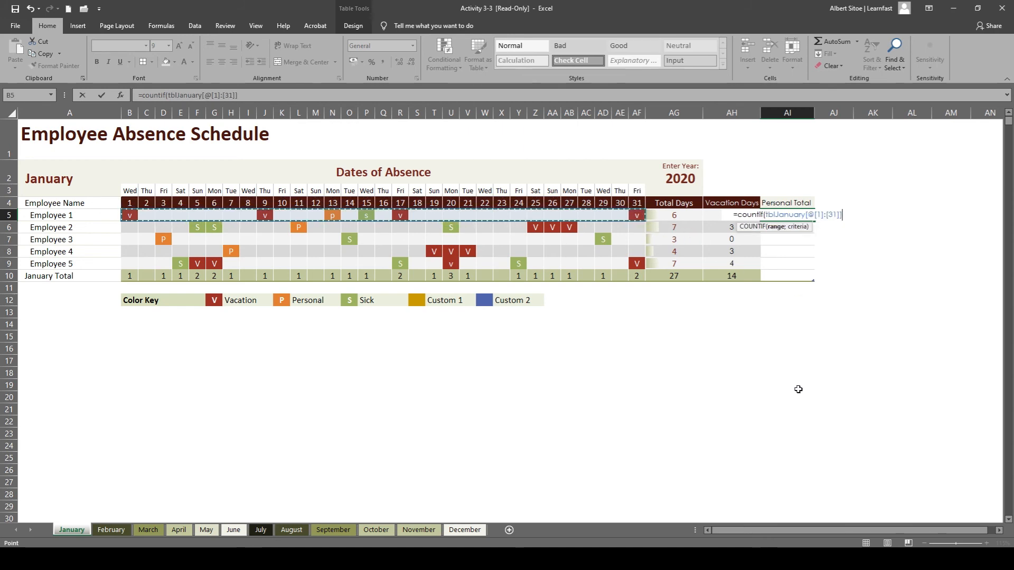
type(";")
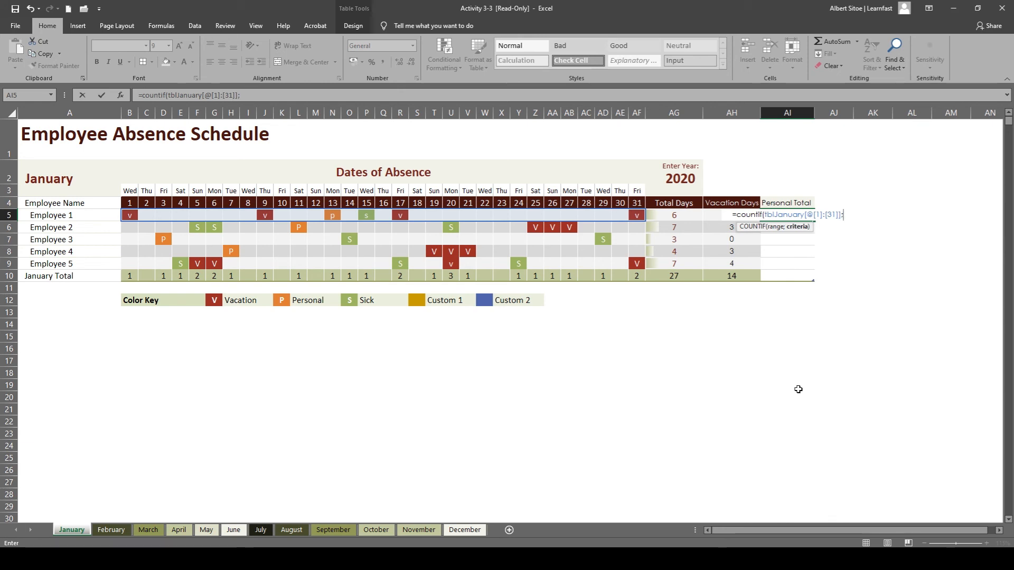
type("\"")
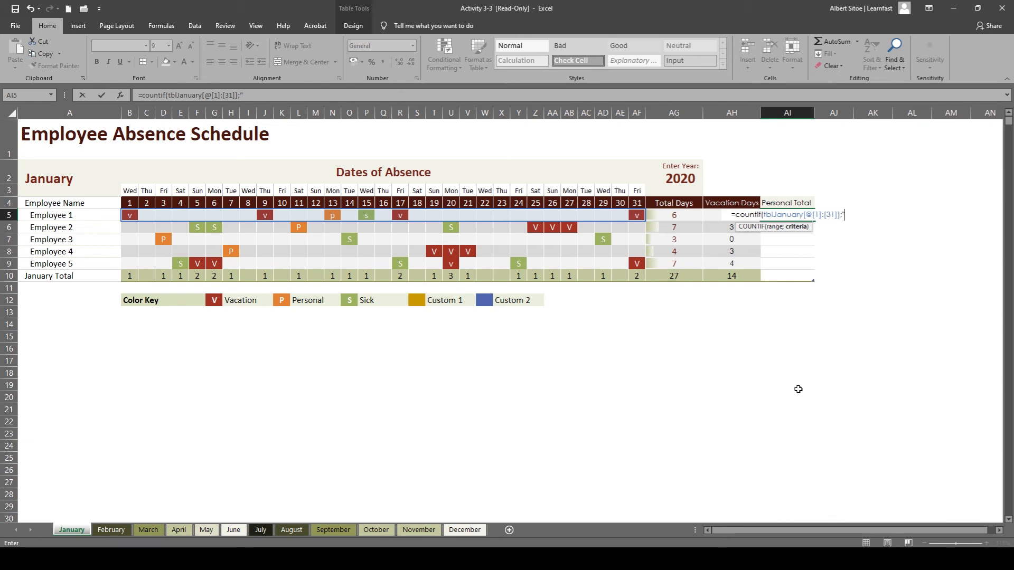
type("p")
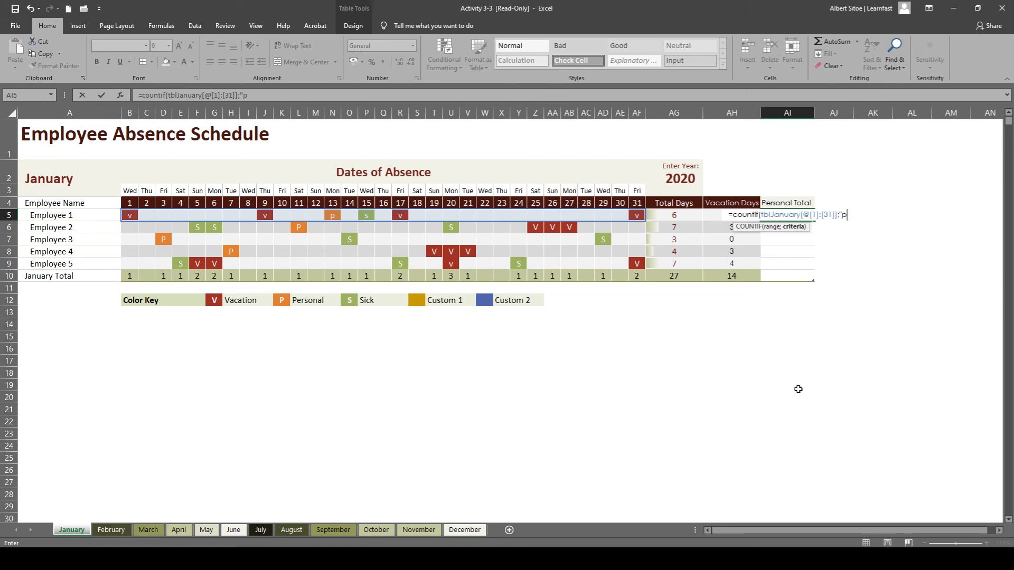
type("\"")
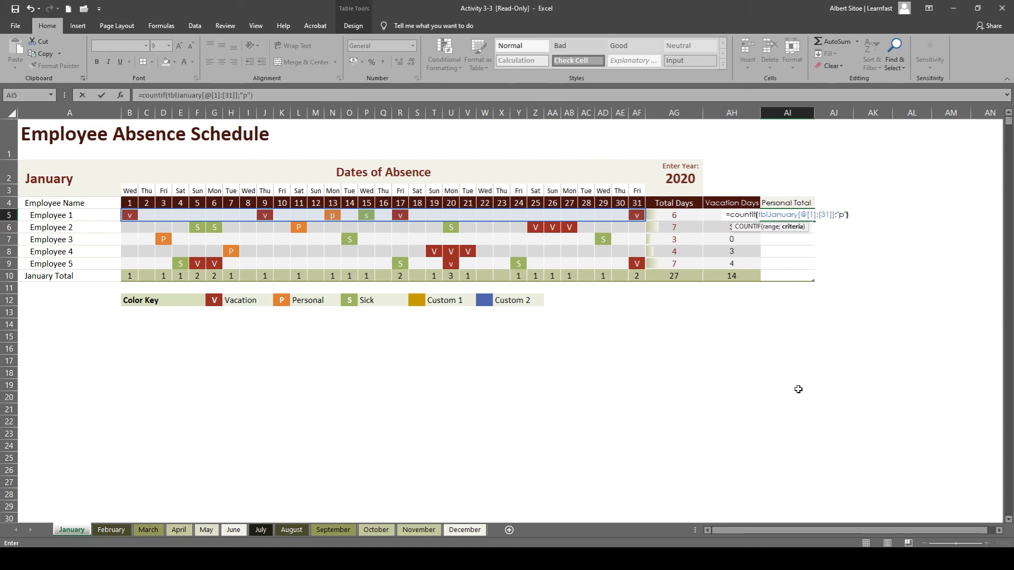
type(")")
key("Return")
left_click(793, 332)
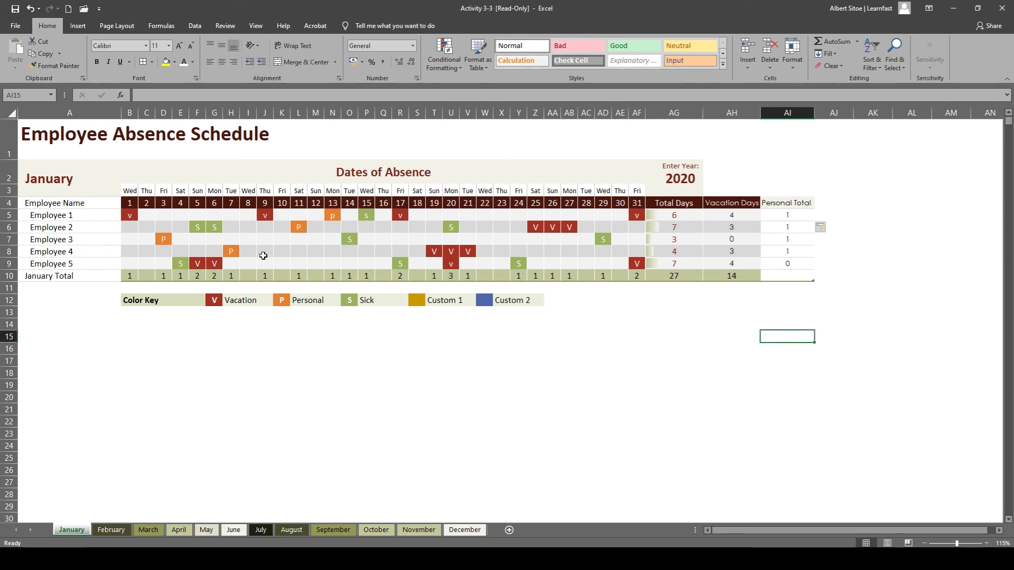
Add a Sum total of the Personal Total values in AI5:AI9 to the January Total row using Quick Analysis.
left_click(787, 275)
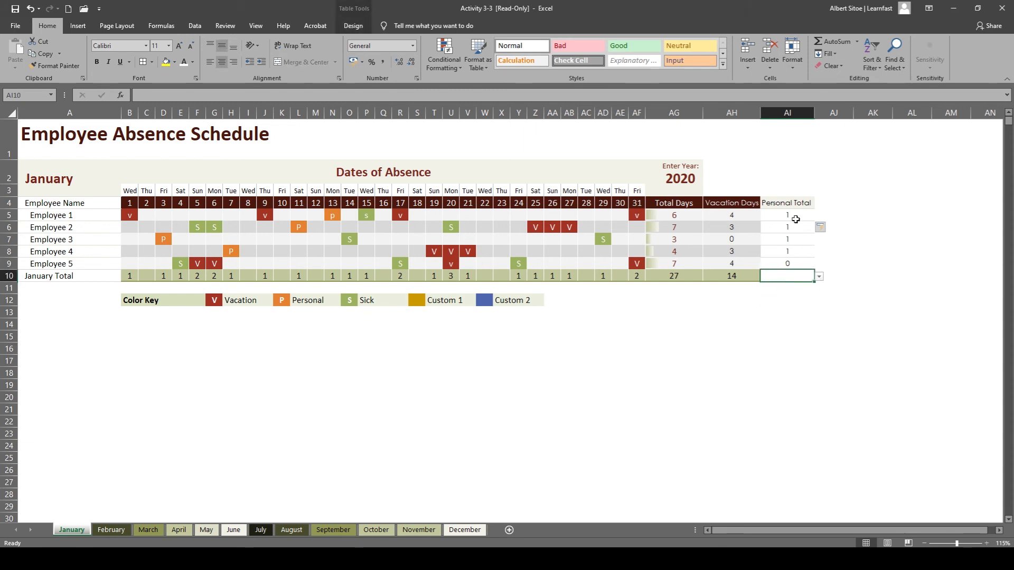
left_click_drag(790, 218, 793, 265)
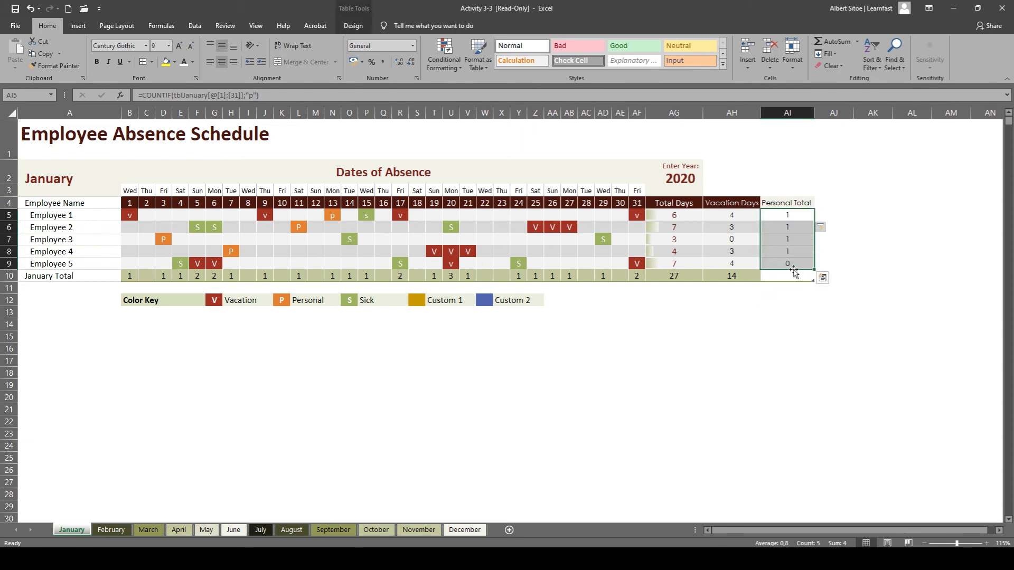
left_click(823, 278)
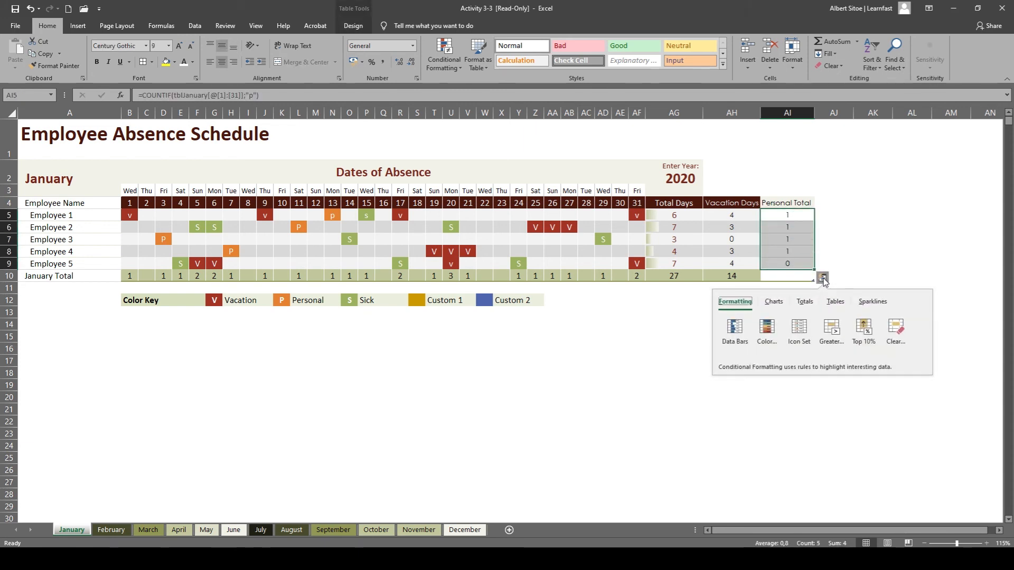
left_click(805, 302)
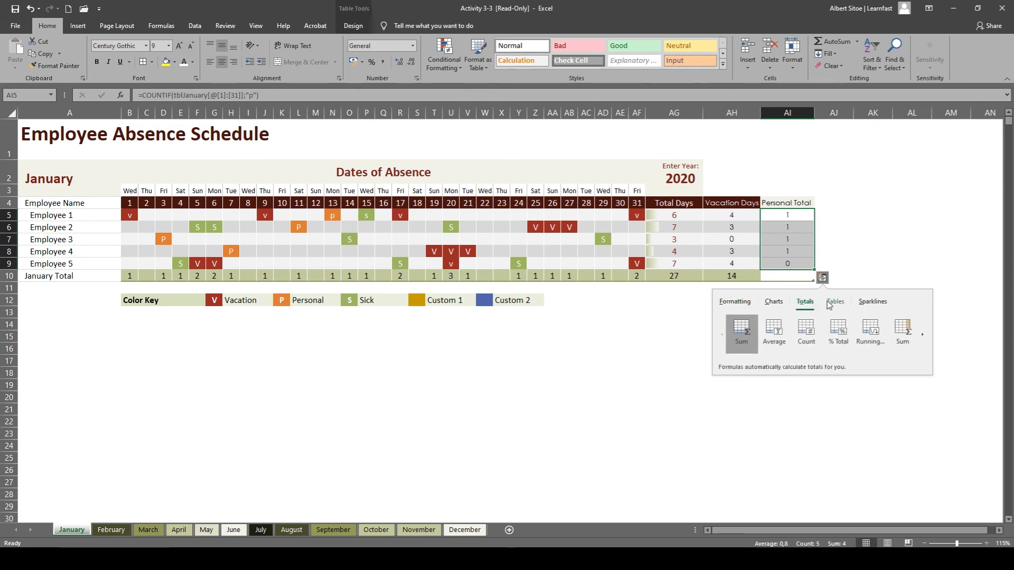
left_click(741, 338)
left_click(734, 314)
left_click(787, 276)
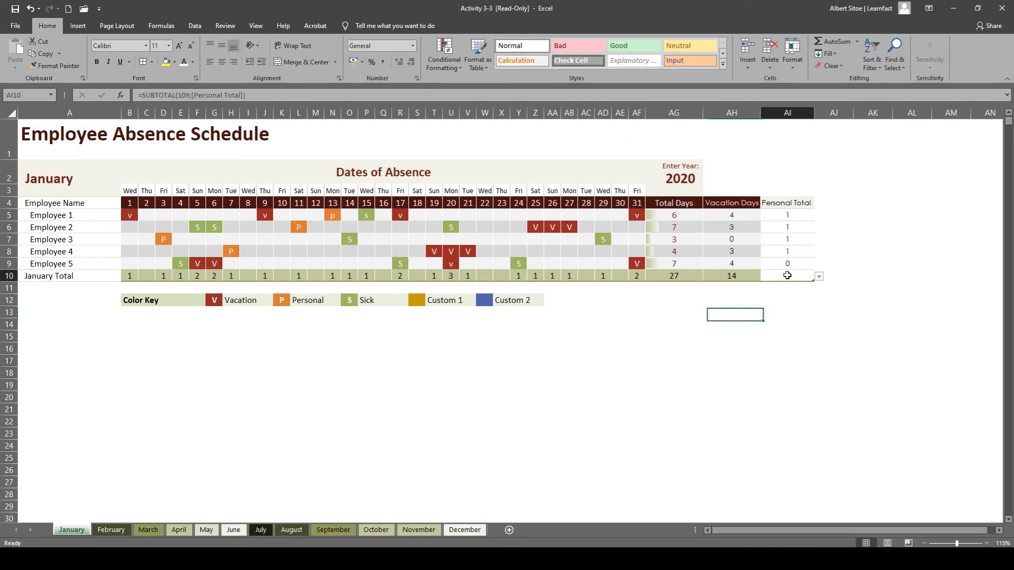
left_click(477, 399)
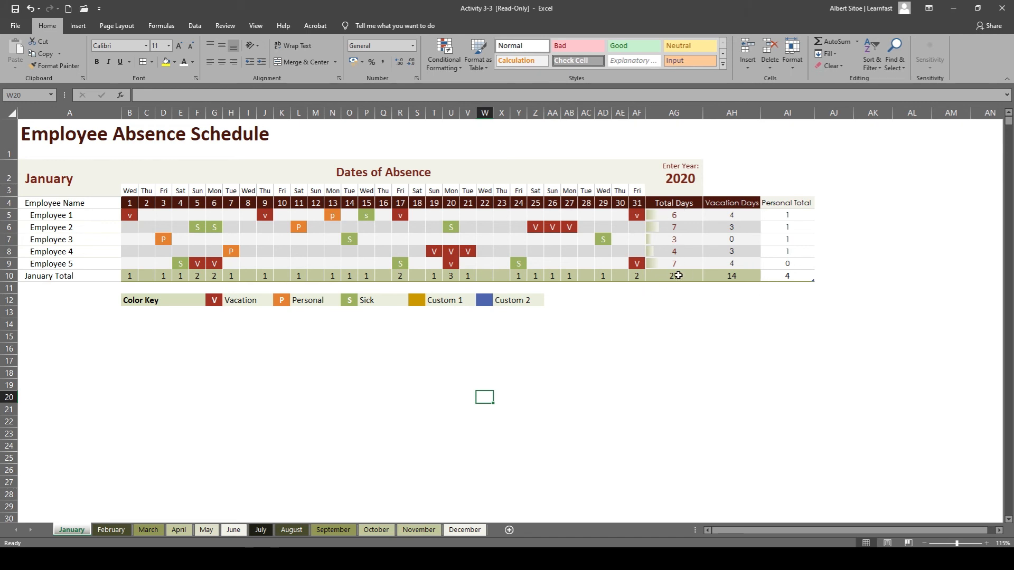
left_click(750, 288)
left_click(805, 205)
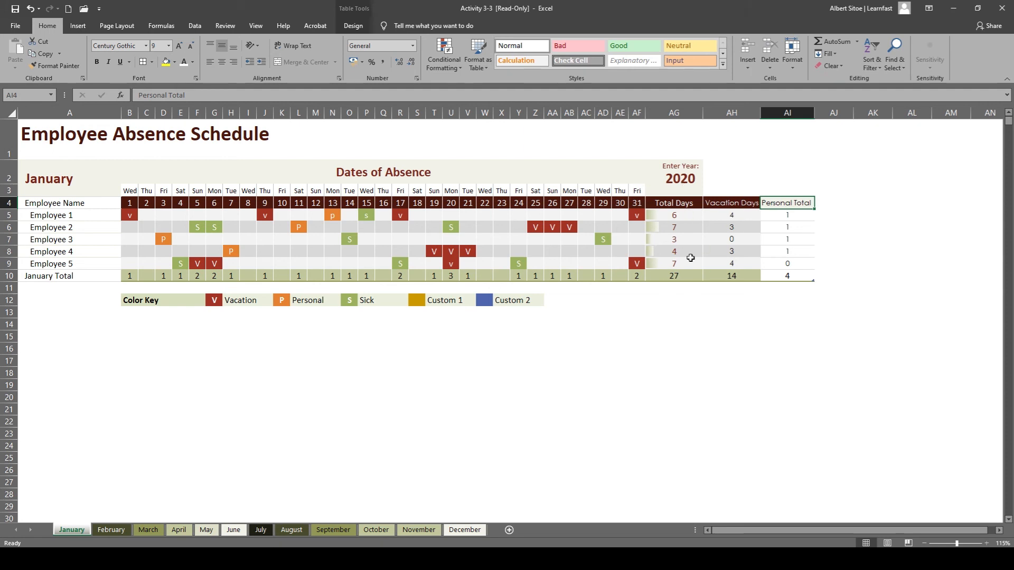
left_click(645, 376)
left_click(686, 348)
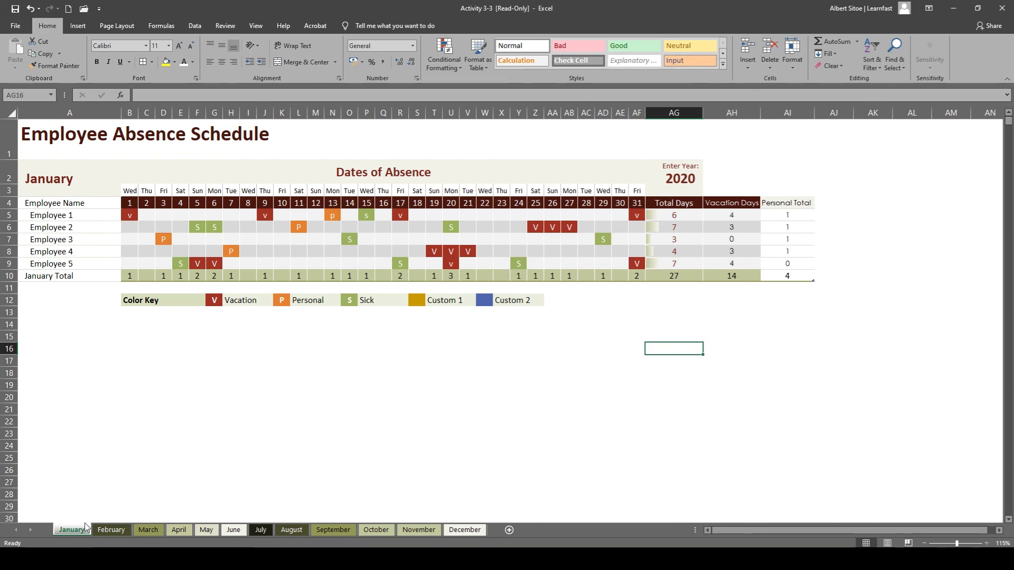
Look through the other monthly absence sheets from February onward, and return to the January sheet.
left_click(112, 528)
left_click(148, 530)
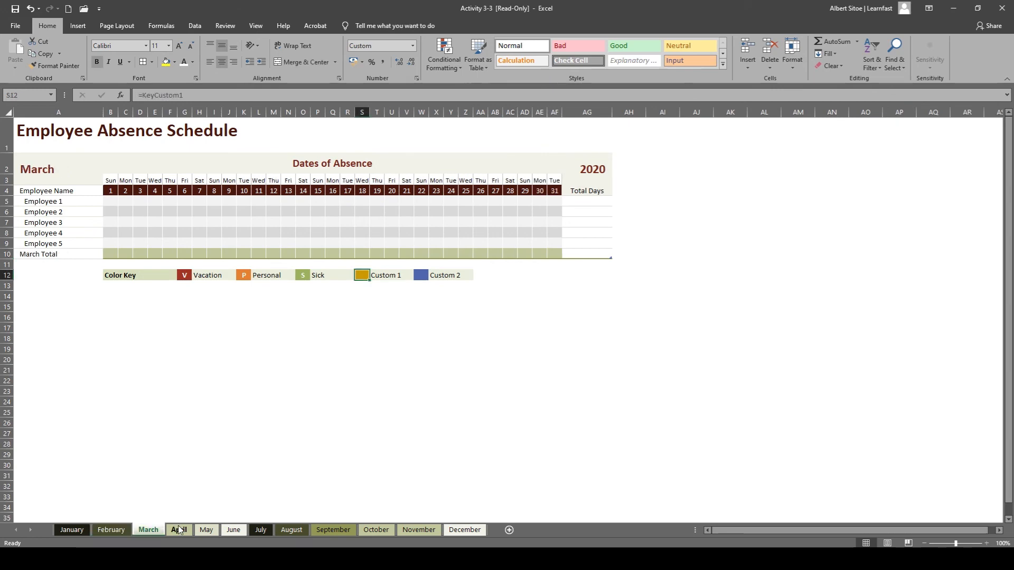
left_click(179, 530)
left_click(210, 520)
key("ctrl+Page_Down")
key("ctrl+Page_Down")
key("ctrl+Page_Down")
key("ctrl+Page_Down")
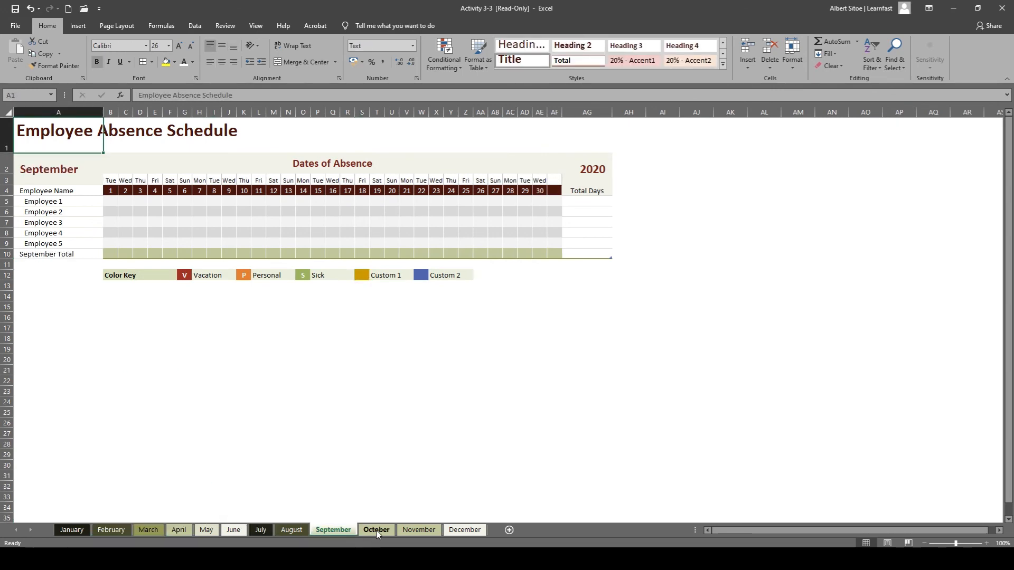
left_click(71, 533)
left_click(366, 384)
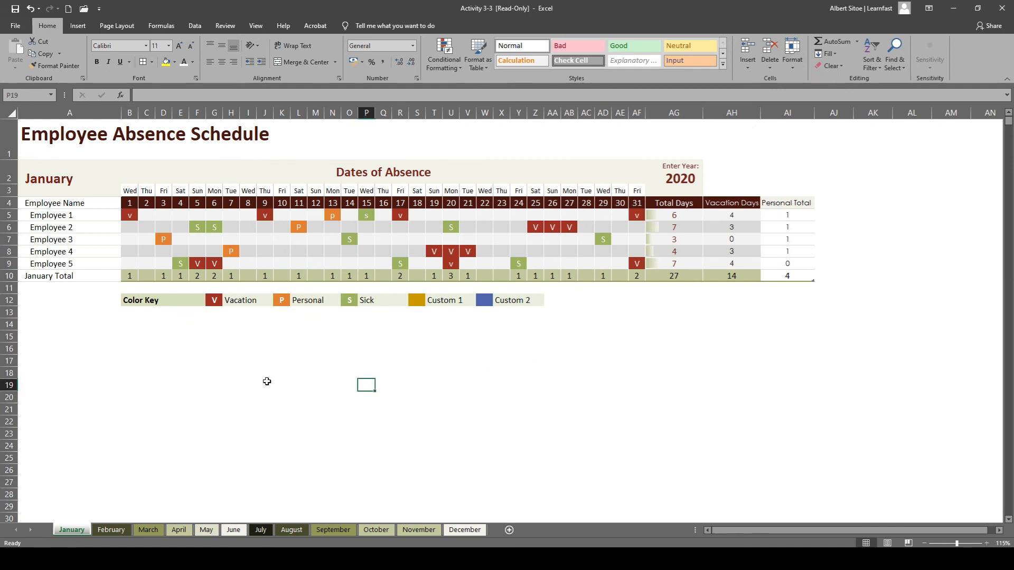
left_click(281, 397)
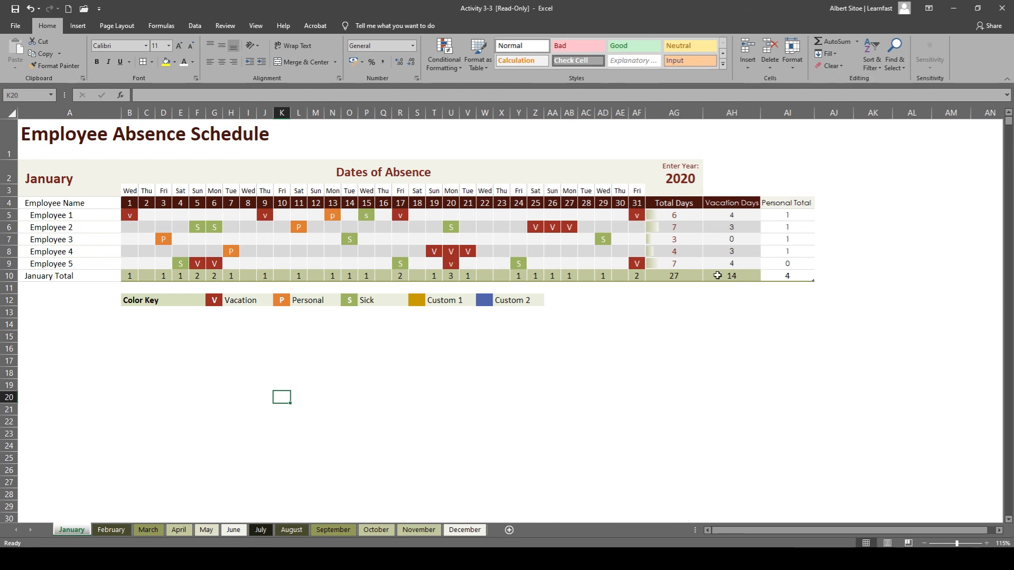
Try out other table styles on the January absence table, and return to its original style.
left_click_drag(788, 277, 45, 182)
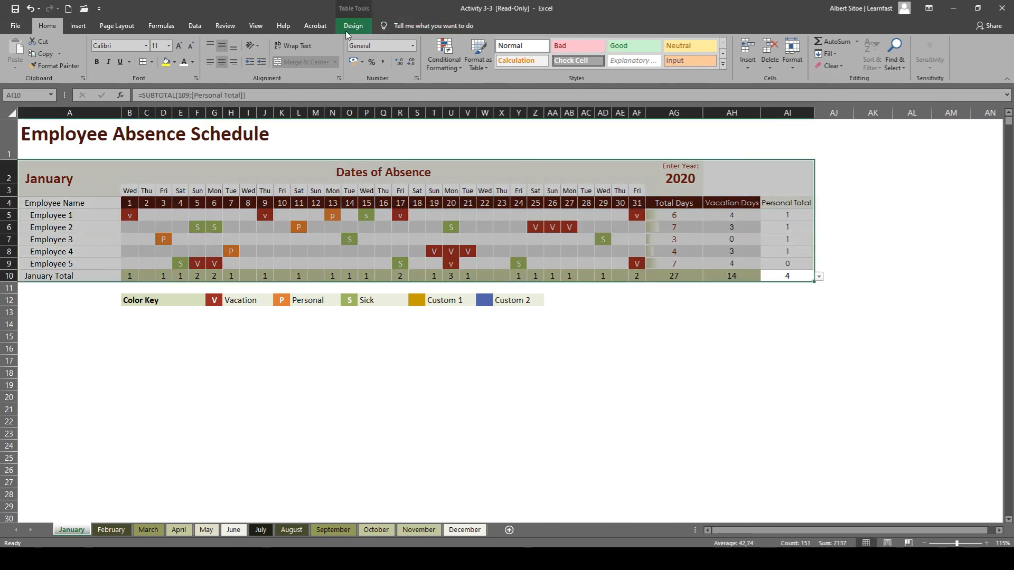
left_click(343, 30)
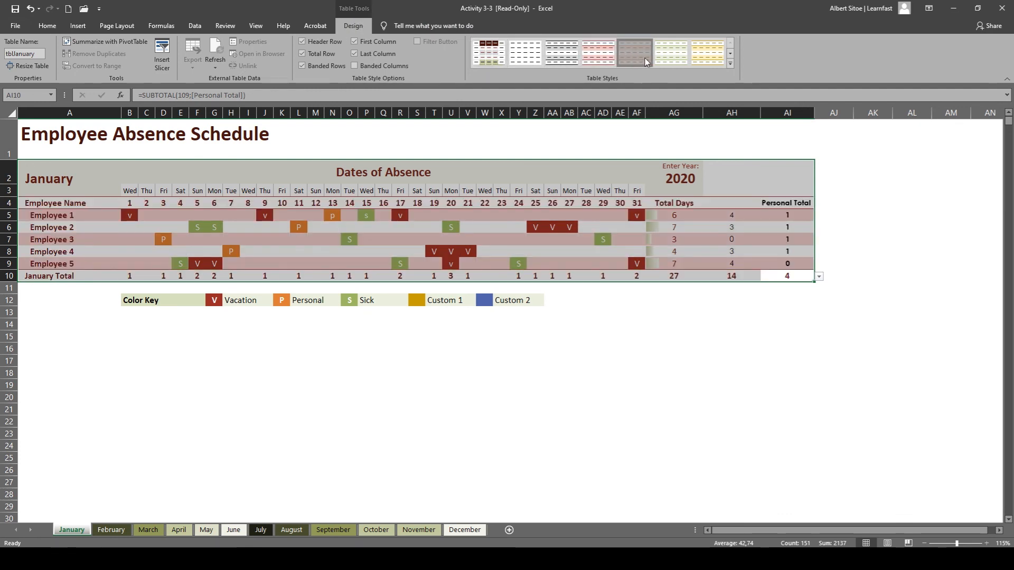
left_click(707, 53)
left_click(525, 53)
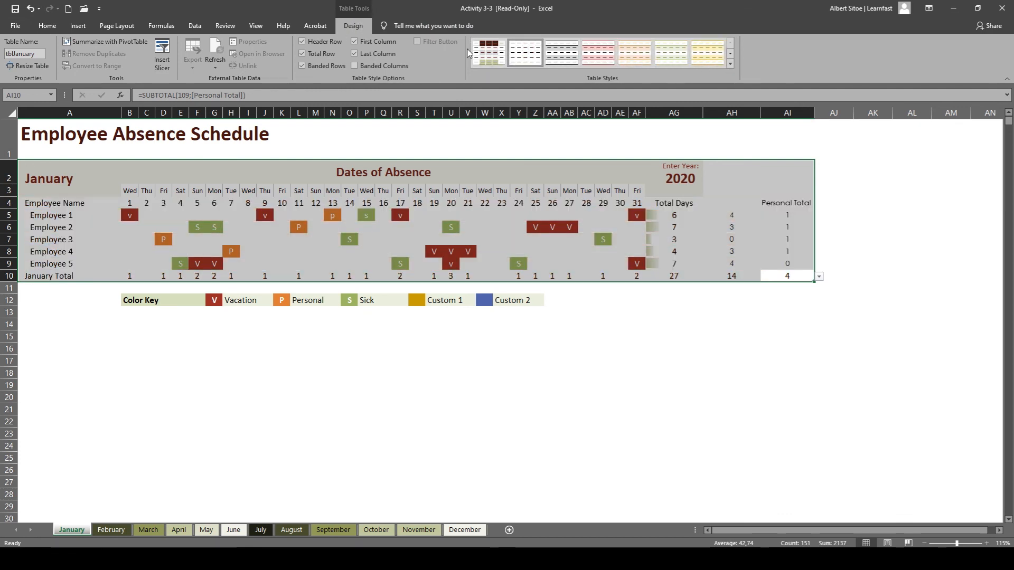
left_click(488, 53)
left_click(517, 348)
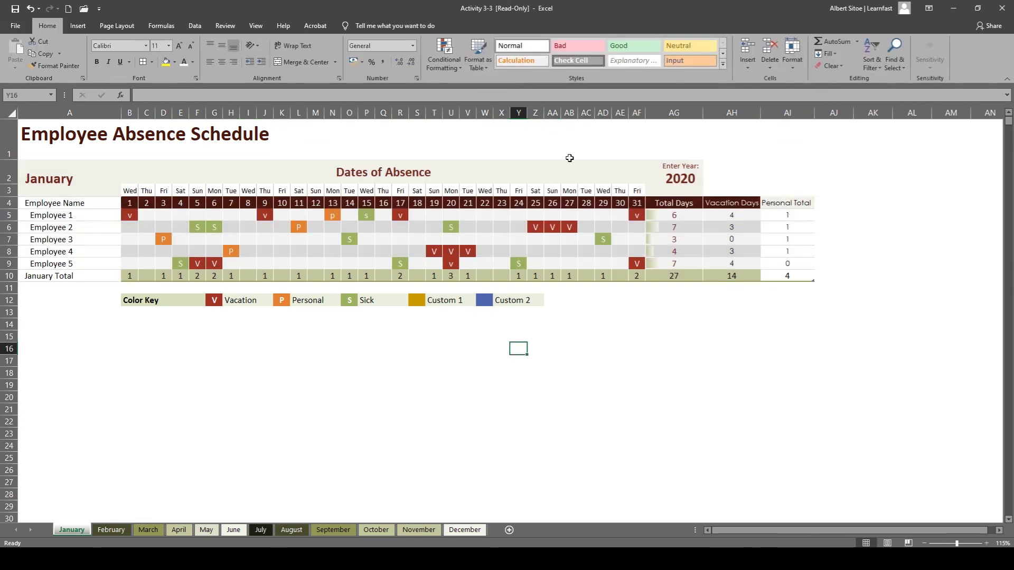
Format the "Personal Total" heading in AI4 with the fill color Dark Red, Text 2, Lighter 10% and a white font.
left_click(787, 204)
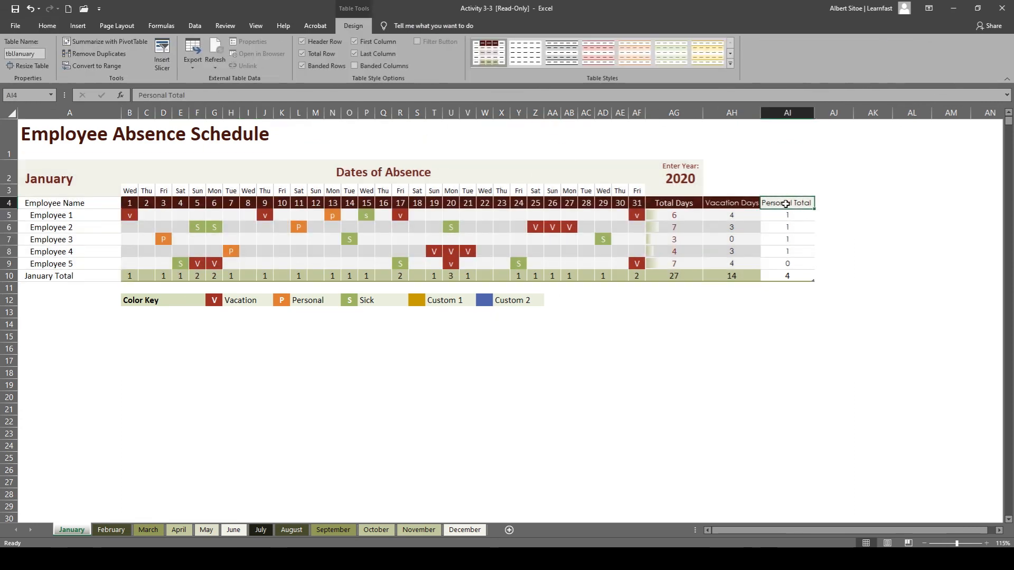
left_click(47, 26)
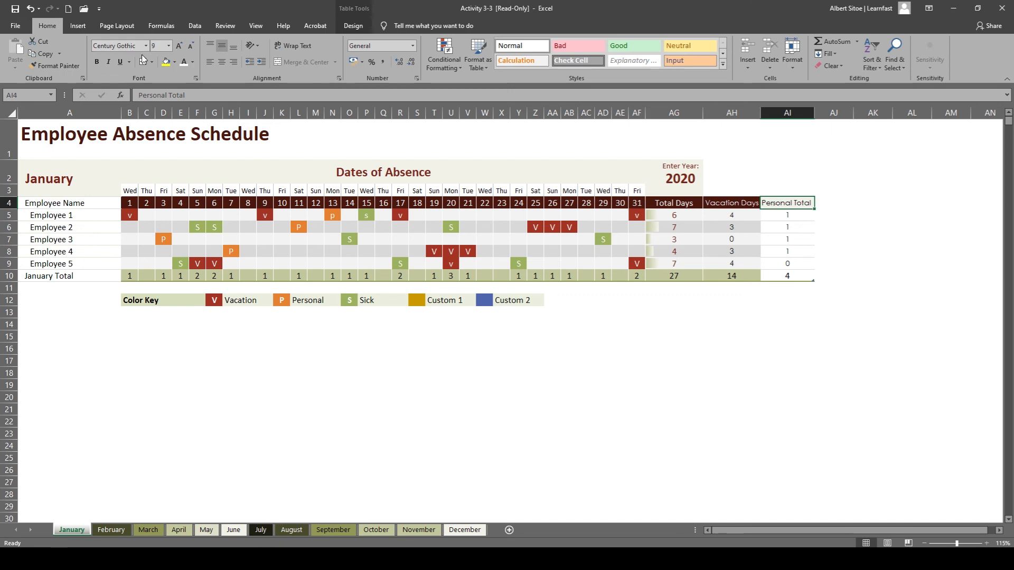
left_click(175, 62)
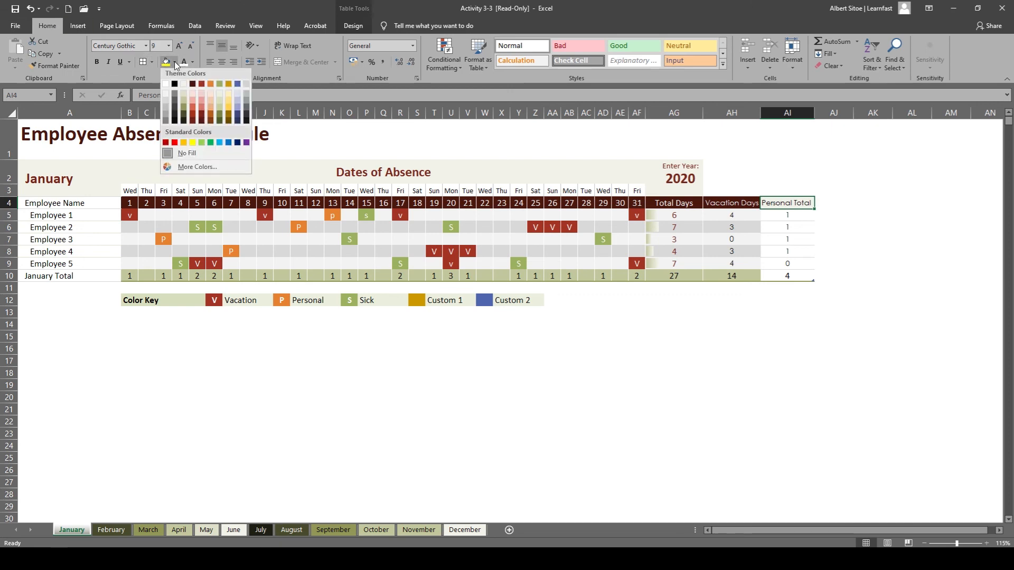
left_click(203, 123)
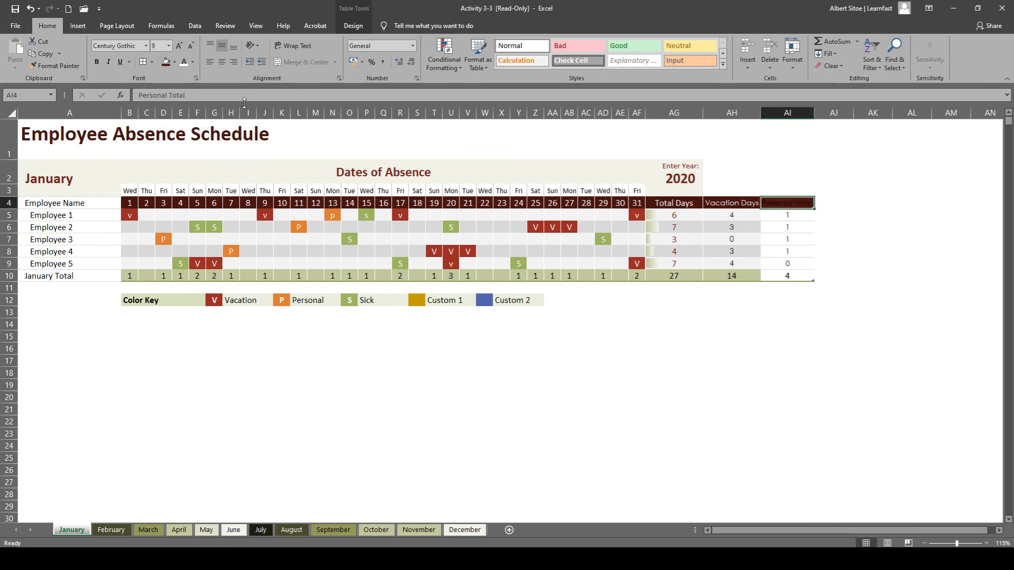
left_click(192, 63)
left_click(185, 96)
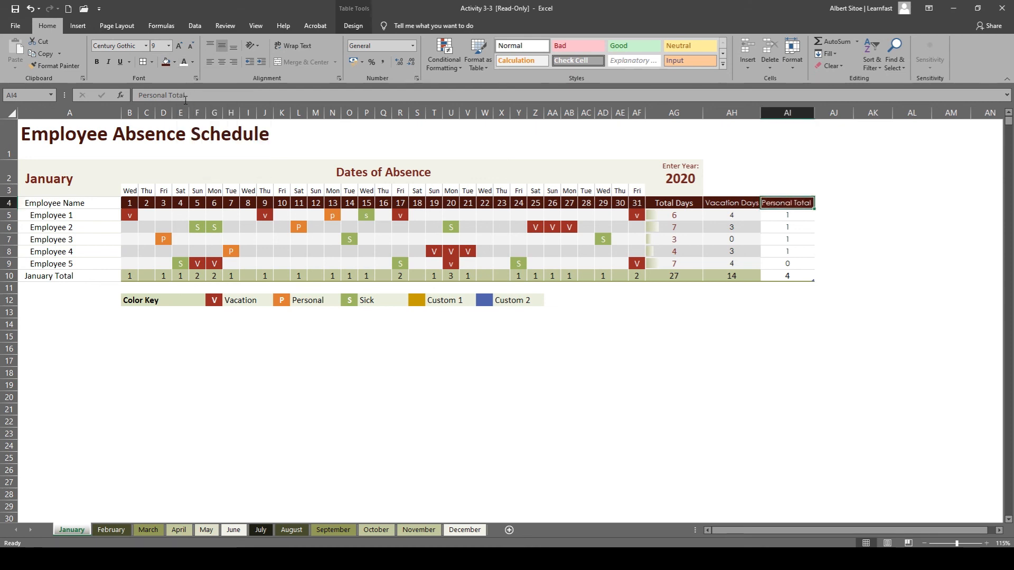
left_click(503, 312)
left_click(608, 350)
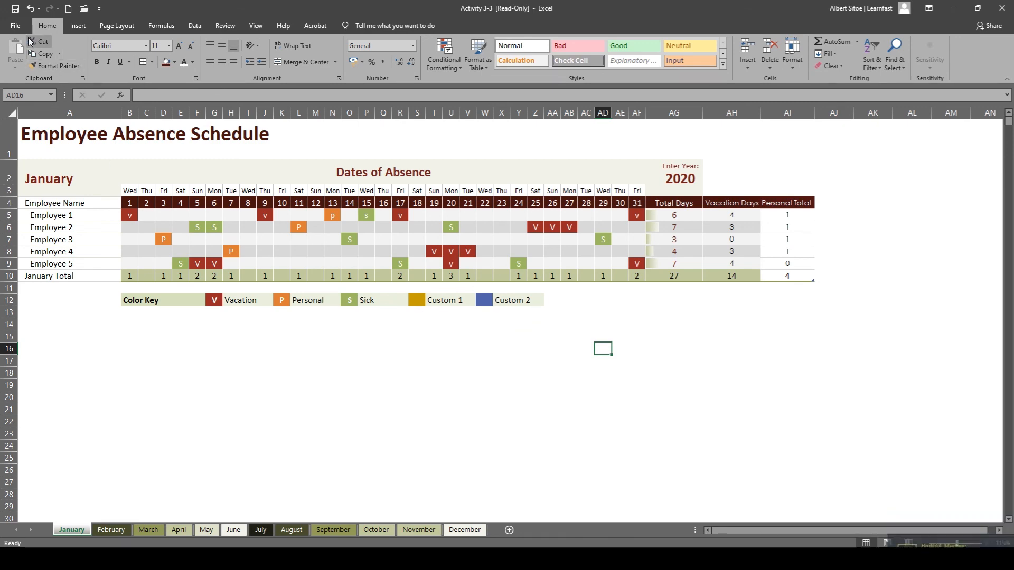
Open the print preview of the January sheet and check the printer choice, leaving Microsoft Print to PDF selected.
left_click(16, 26)
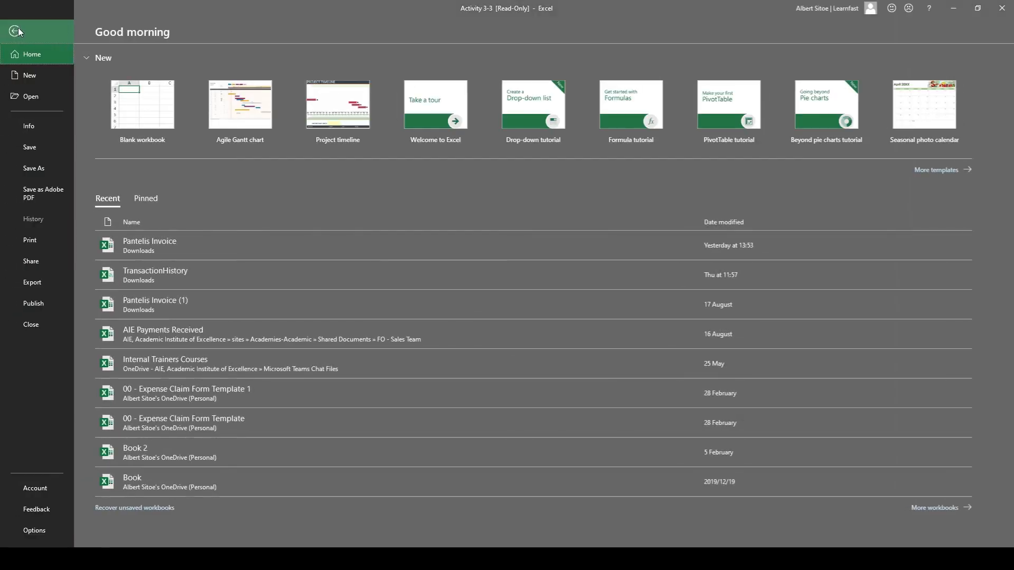
left_click(47, 242)
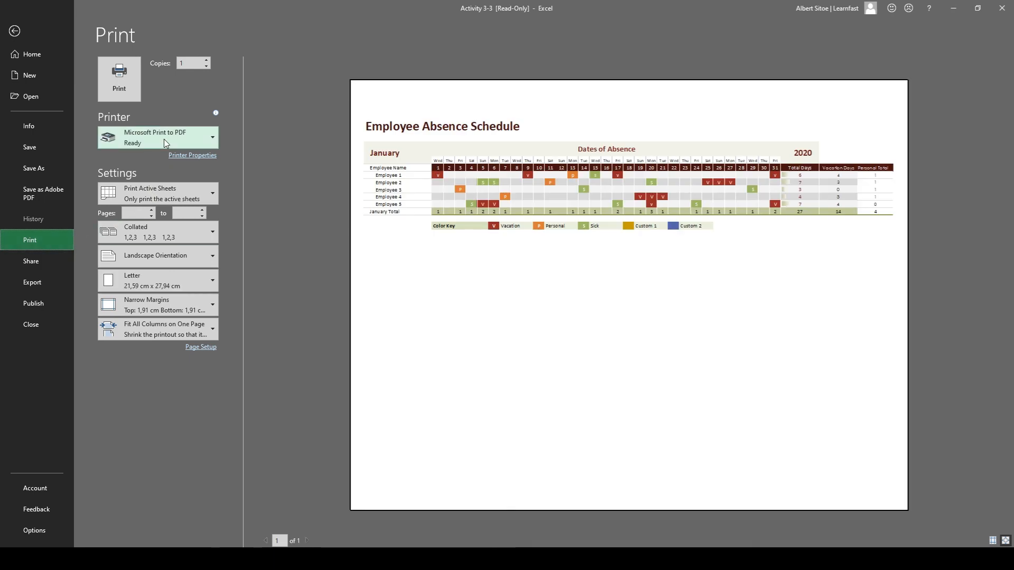
left_click(164, 138)
left_click(179, 235)
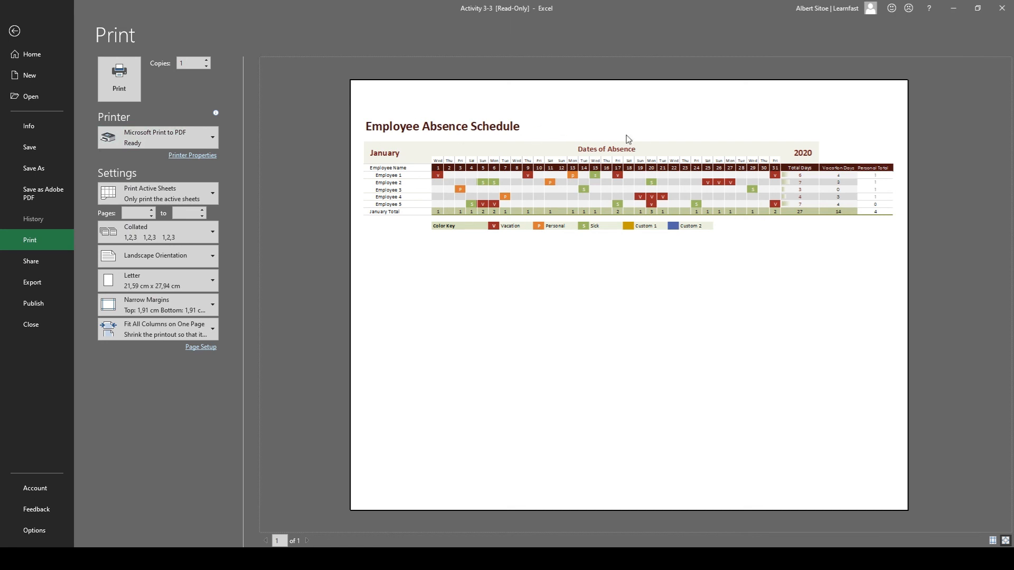
Set the print range to the entire workbook and look through the previewed monthly pages, returning to January.
left_click(179, 189)
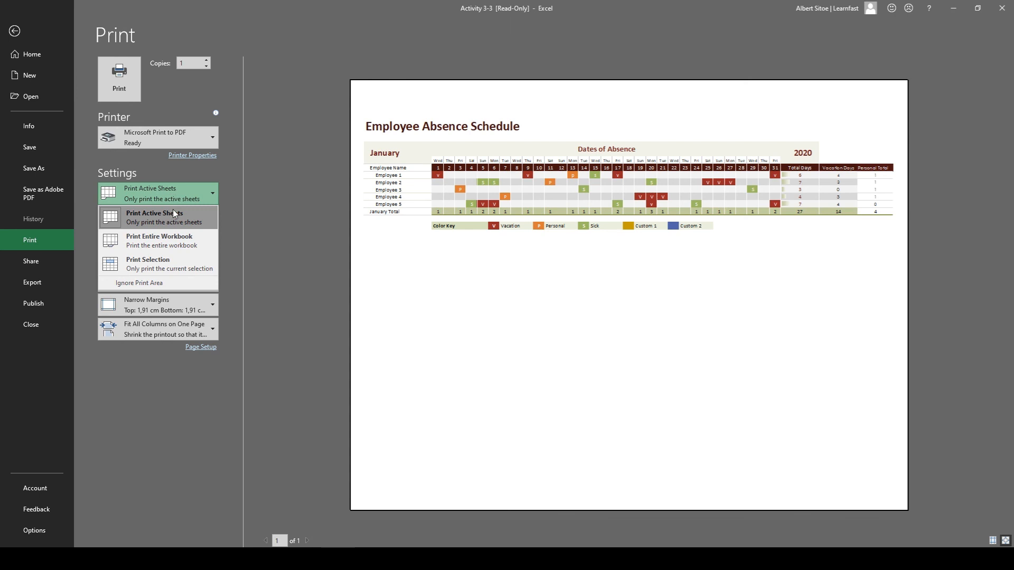
left_click(175, 238)
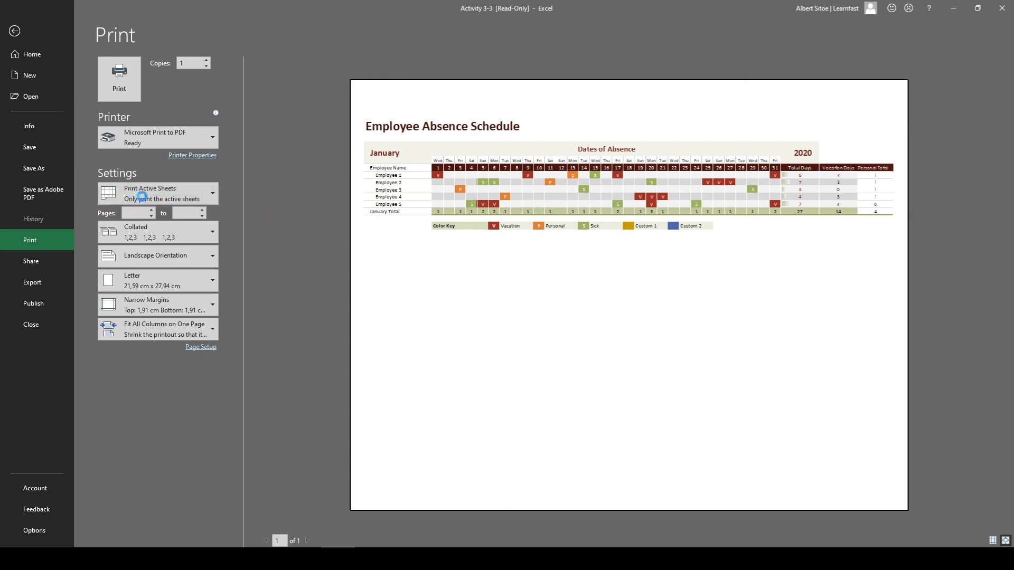
scroll(541, 310, "down", 2)
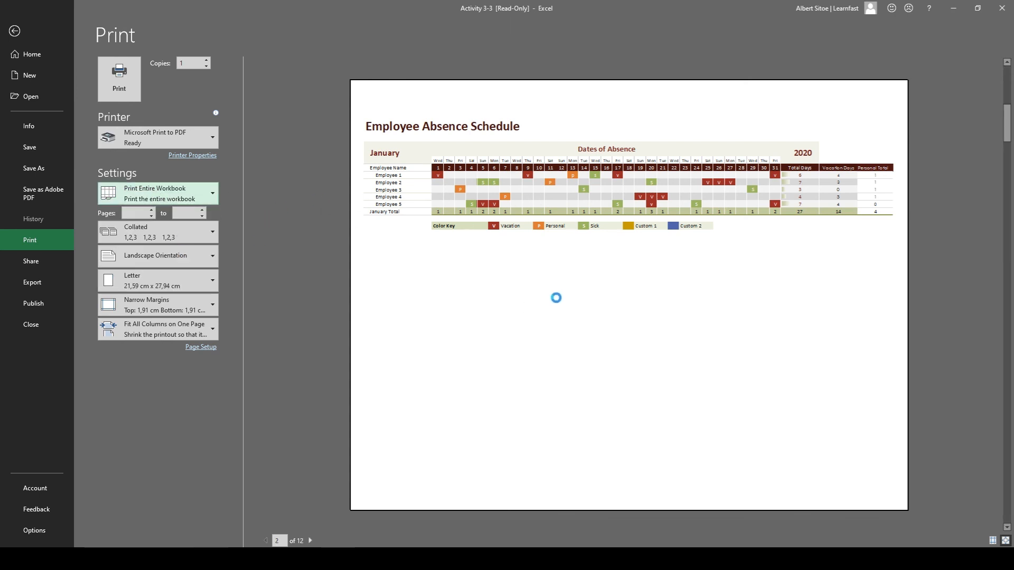
scroll(552, 241, "down", 3)
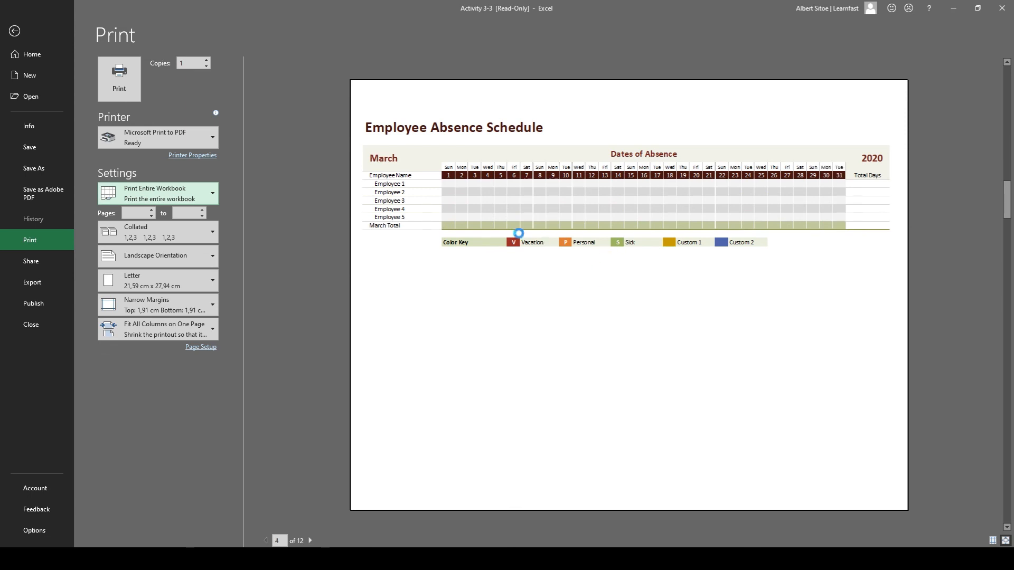
scroll(410, 183, "down", 2)
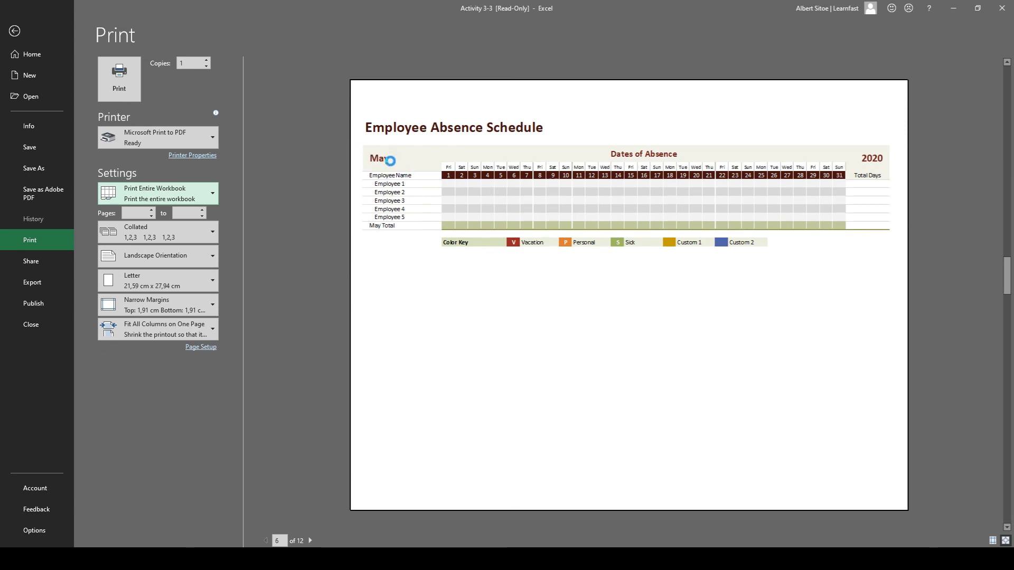
scroll(412, 229, "down", 2)
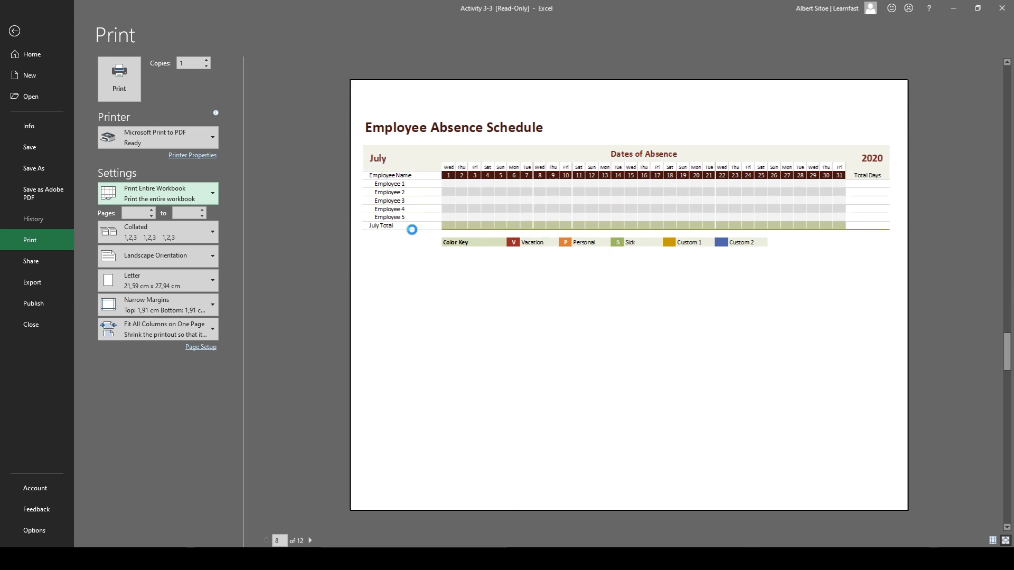
left_click_drag(1007, 411, 1006, 468)
left_click(1007, 442)
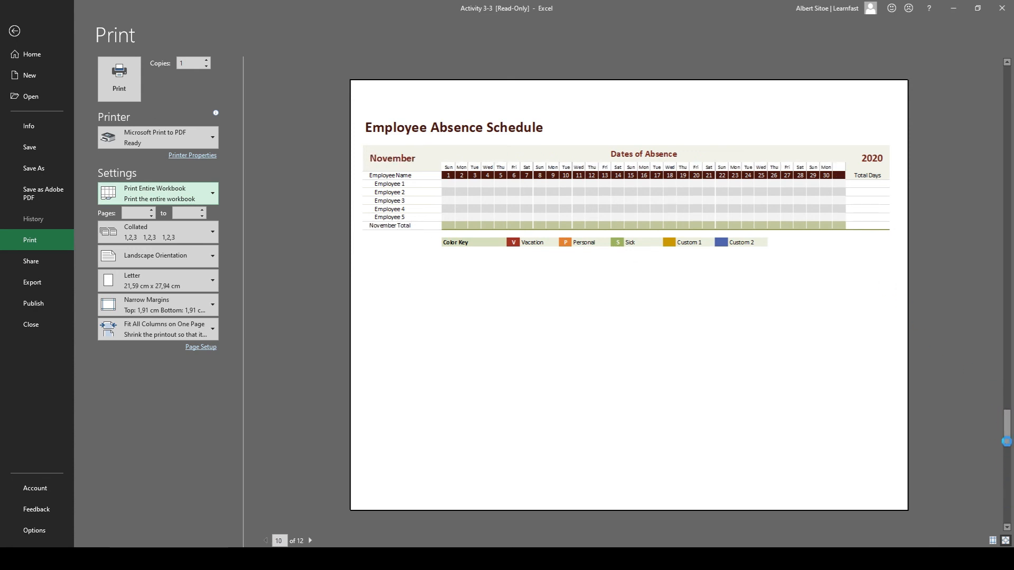
left_click_drag(1007, 422, 1007, 367)
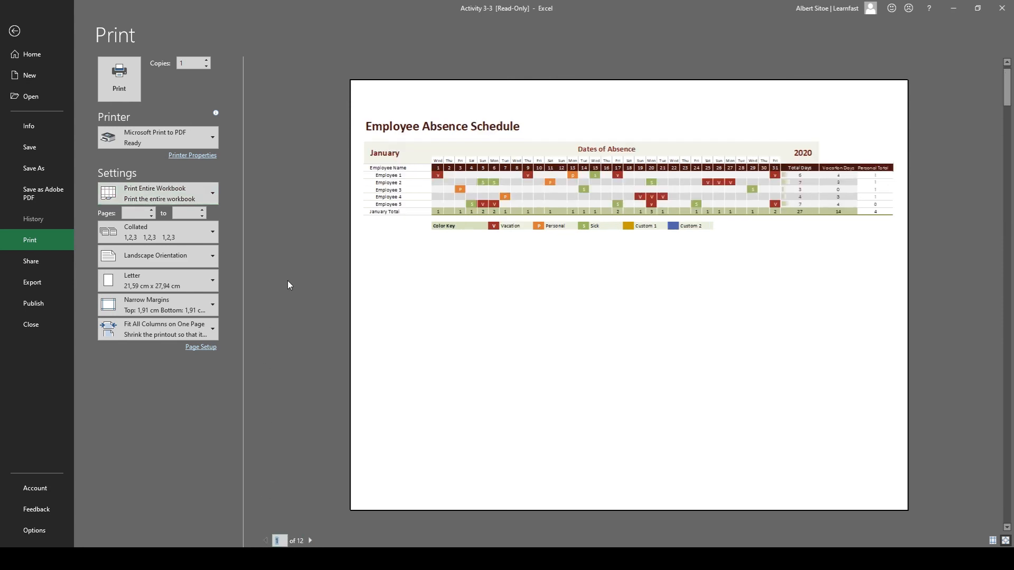
left_click(154, 199)
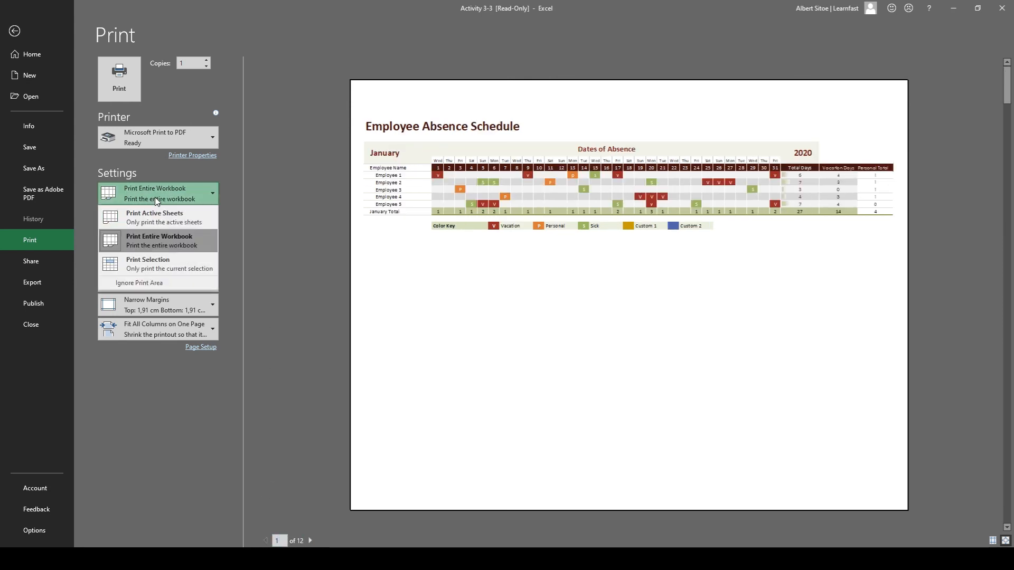
left_click(156, 195)
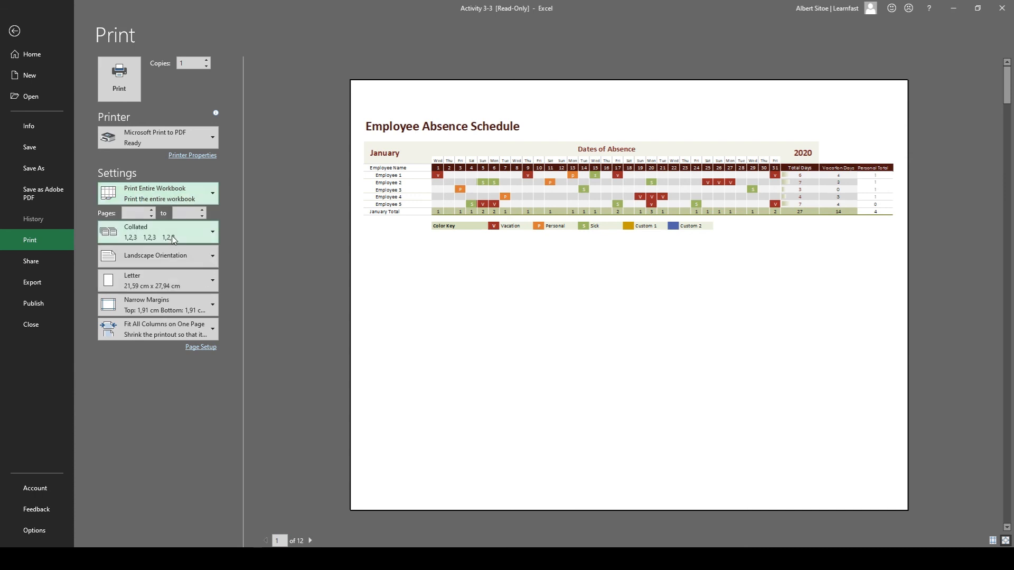
Try out portrait orientation for the printout and return to landscape orientation.
left_click(167, 257)
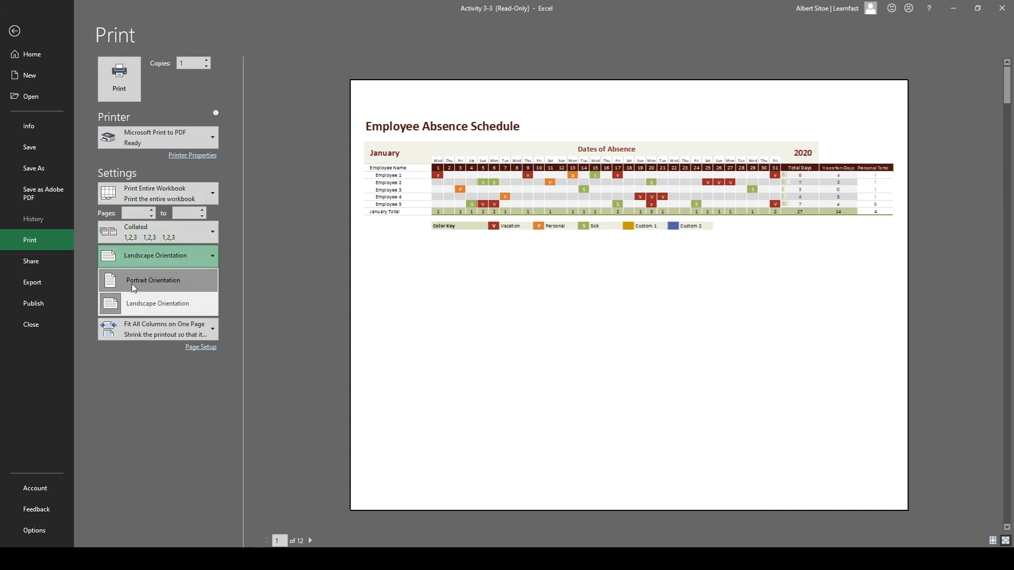
left_click(131, 284)
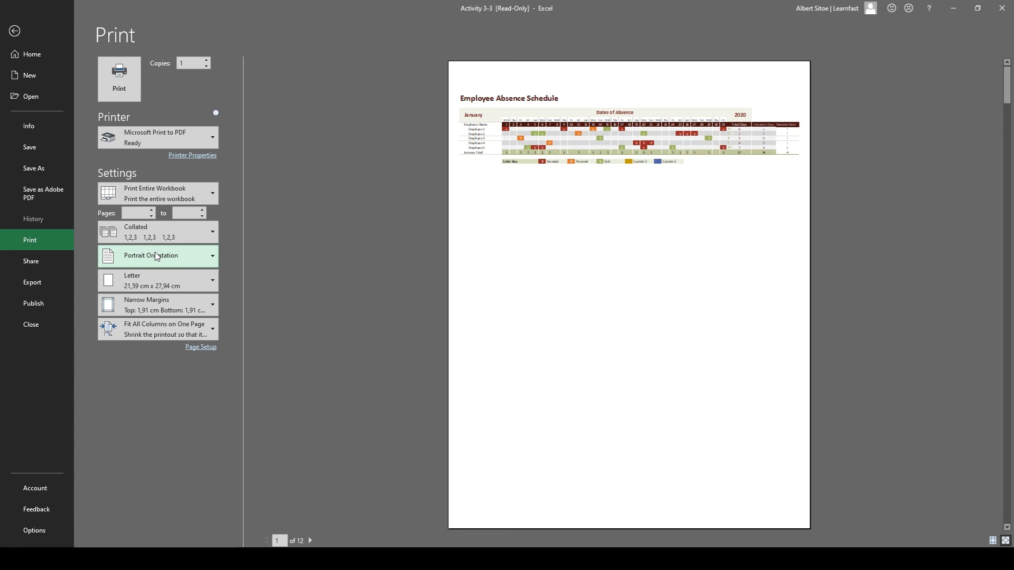
left_click(157, 256)
left_click(137, 298)
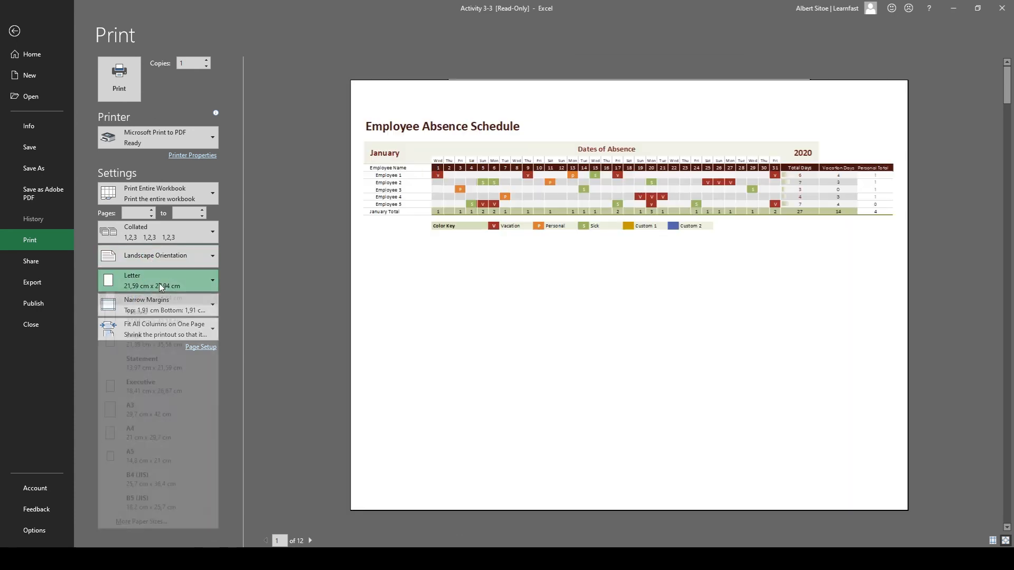
Set the paper size to A4 and compare the Normal margins with the Narrow ones, keeping Narrow.
left_click(160, 281)
left_click(159, 445)
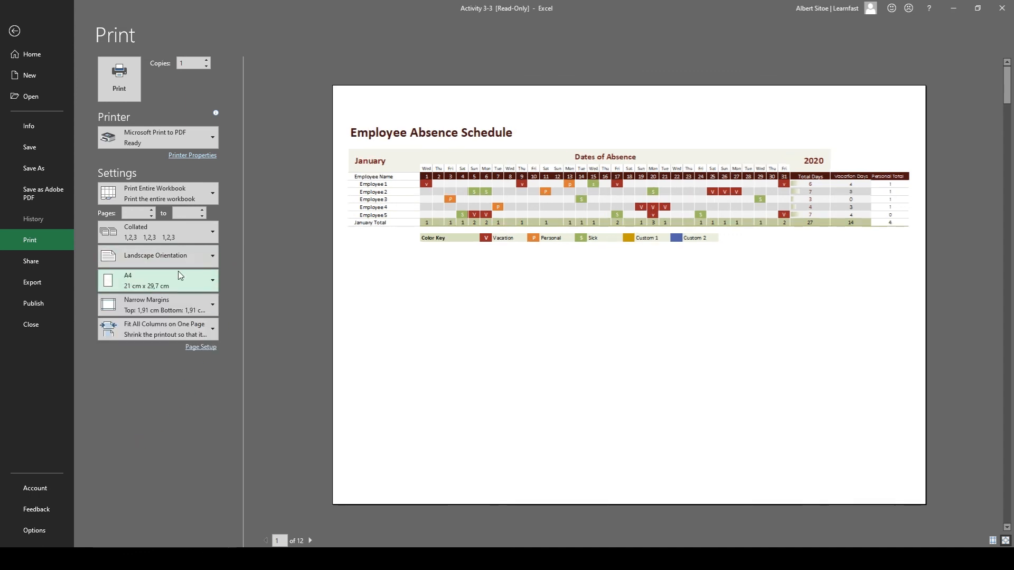
left_click(185, 305)
left_click(158, 326)
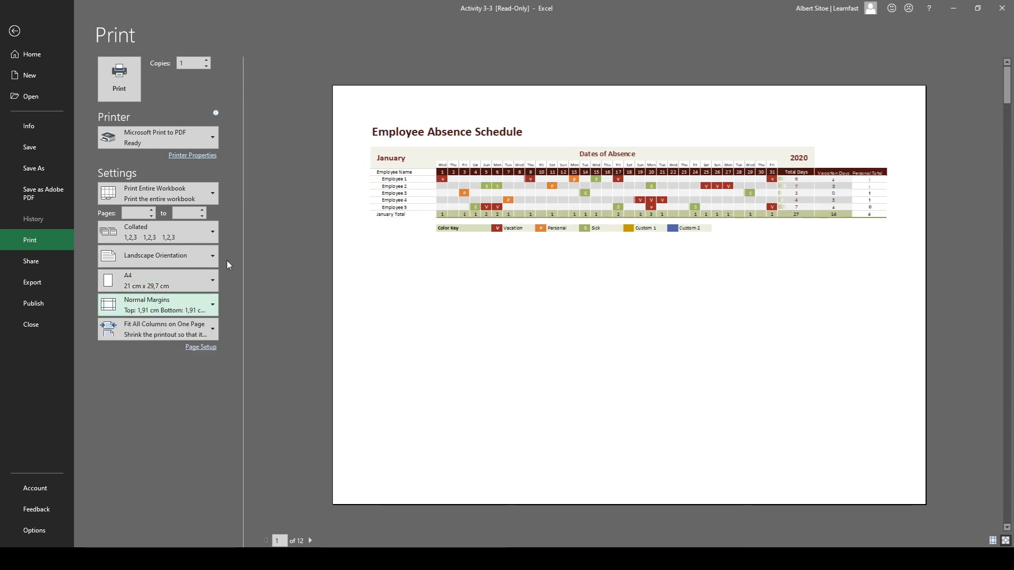
left_click(158, 305)
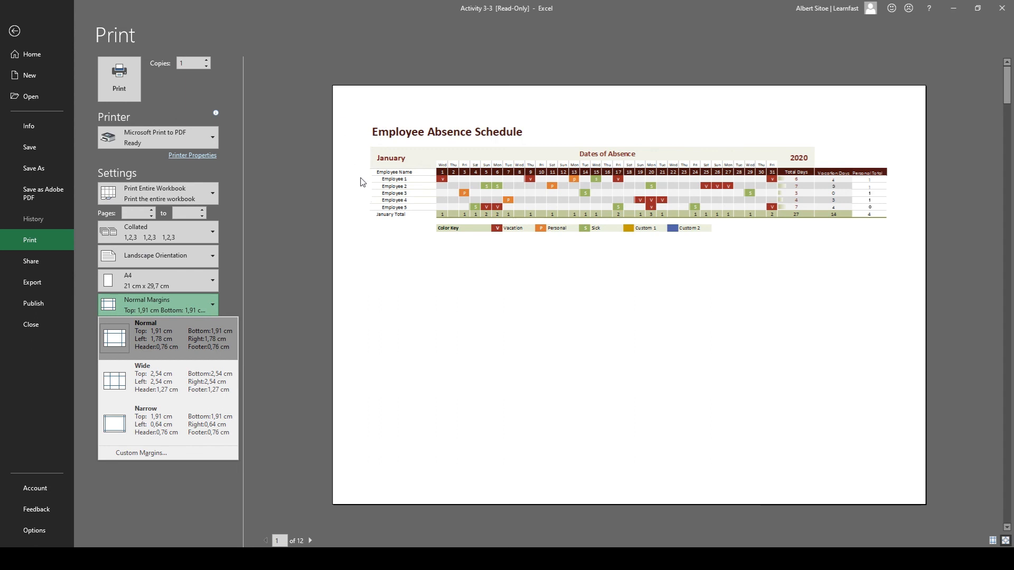
left_click(154, 416)
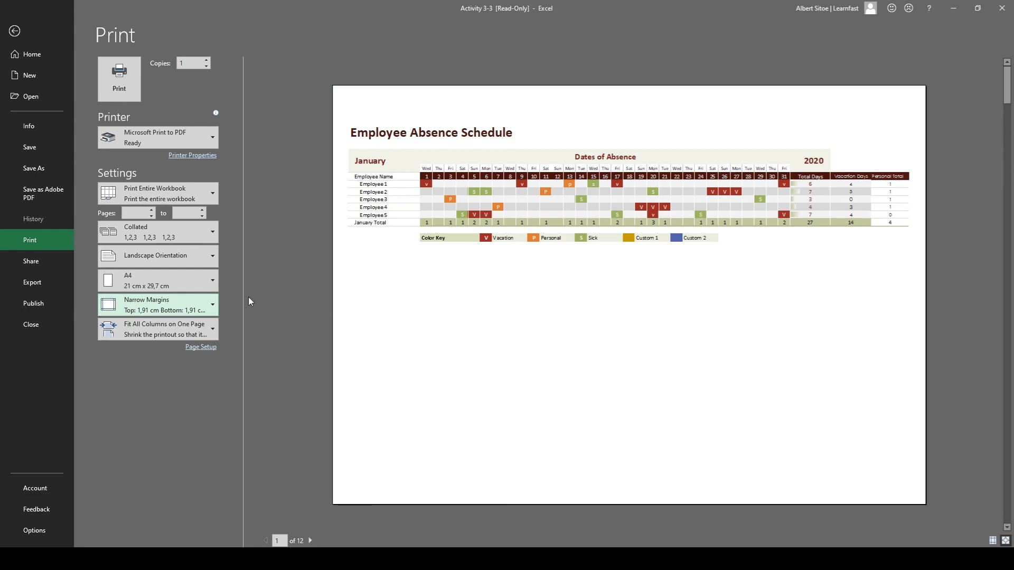
Center the printout vertically on the page through the custom margin settings, keeping the horizontal centering.
left_click(181, 314)
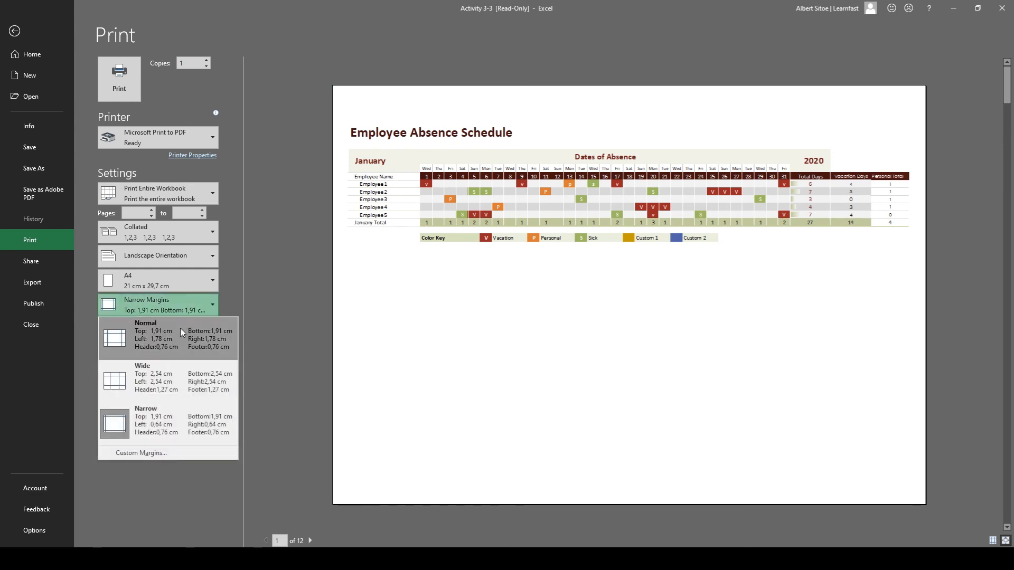
left_click(150, 455)
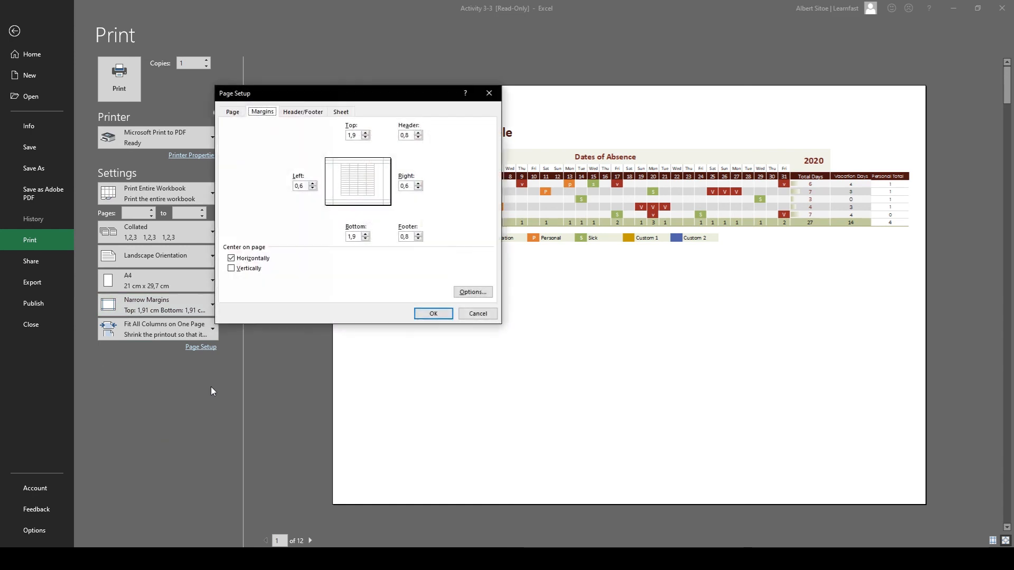
left_click(231, 269)
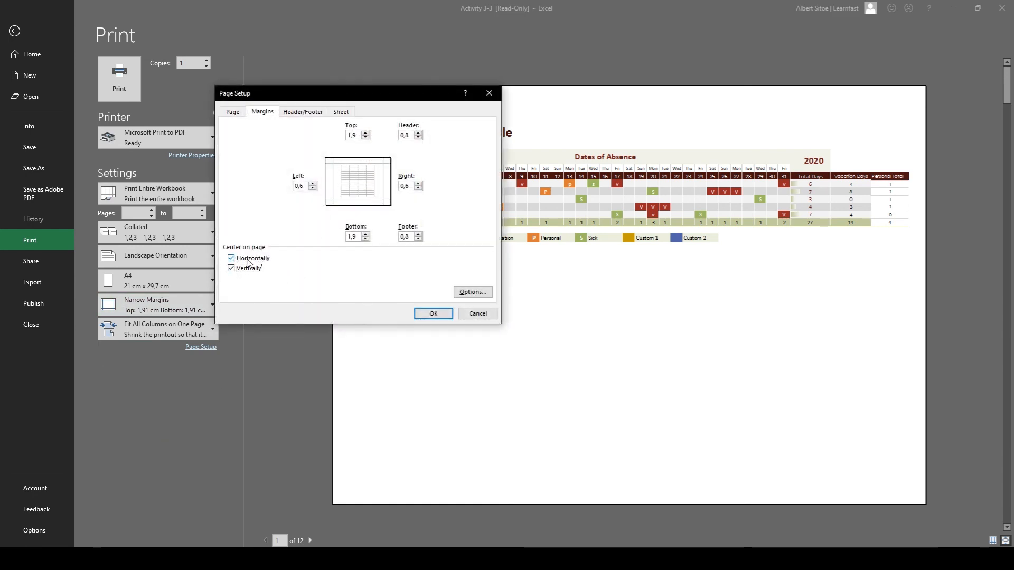
left_click(434, 313)
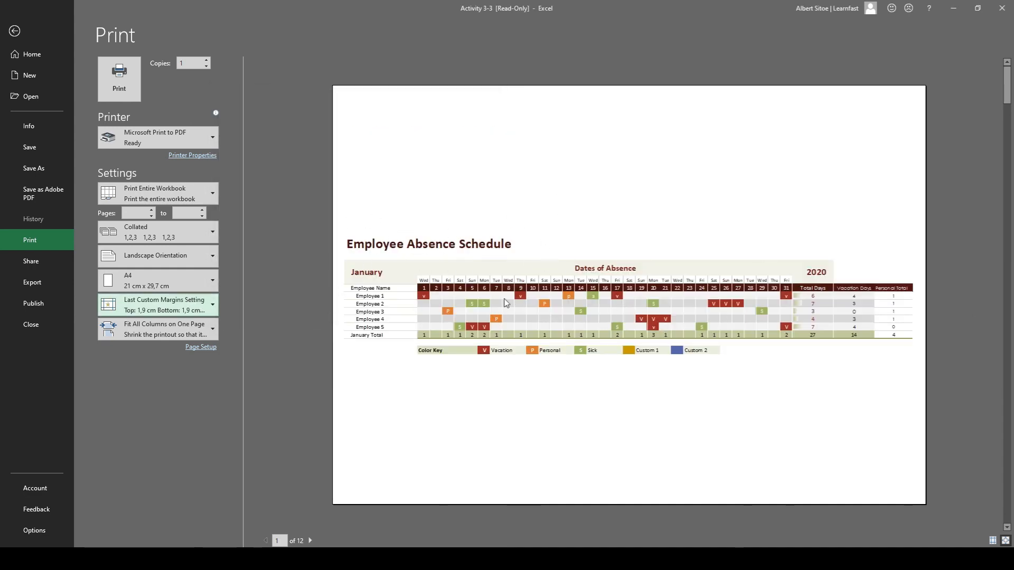
Compare the print scaling options No Scaling, Fit All Columns and Fit All Rows on One Page, and choose Fit Sheet on One Page.
left_click(206, 337)
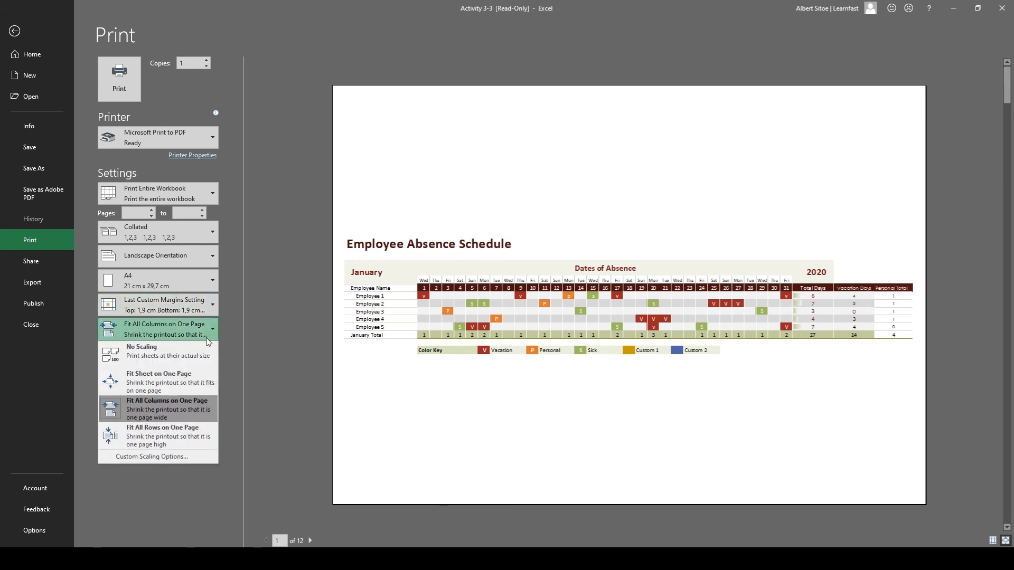
left_click(166, 334)
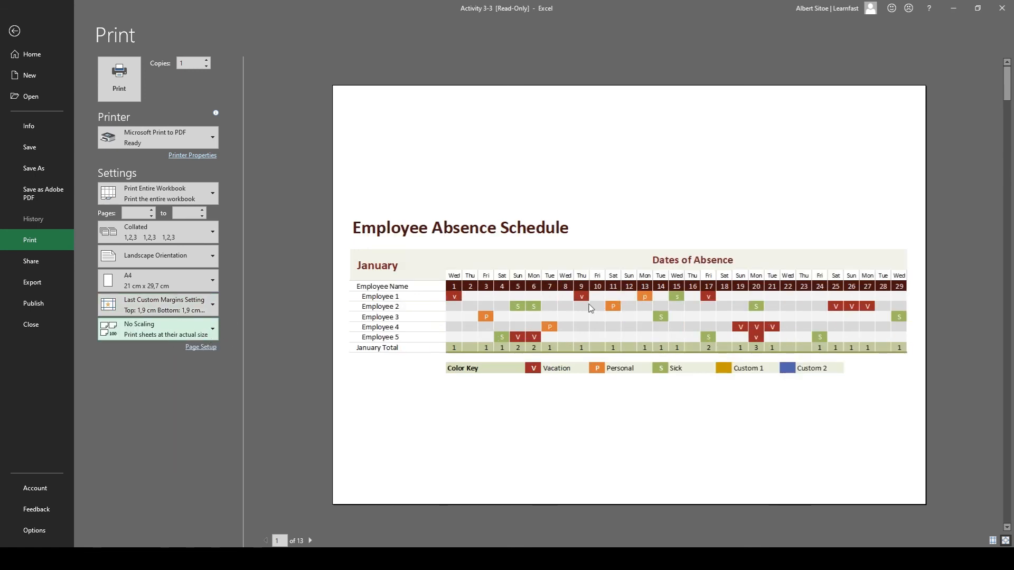
left_click(189, 335)
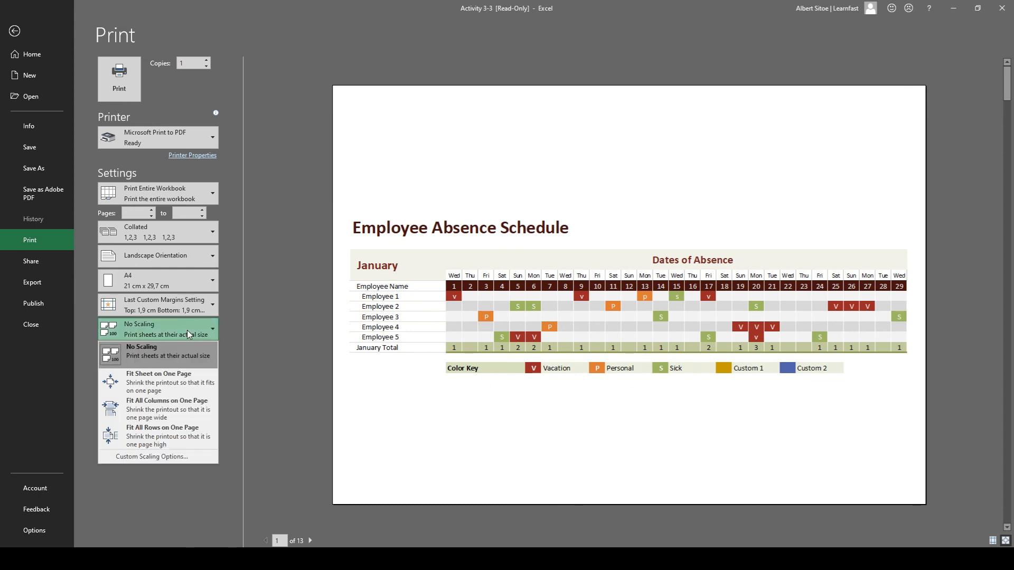
left_click(157, 384)
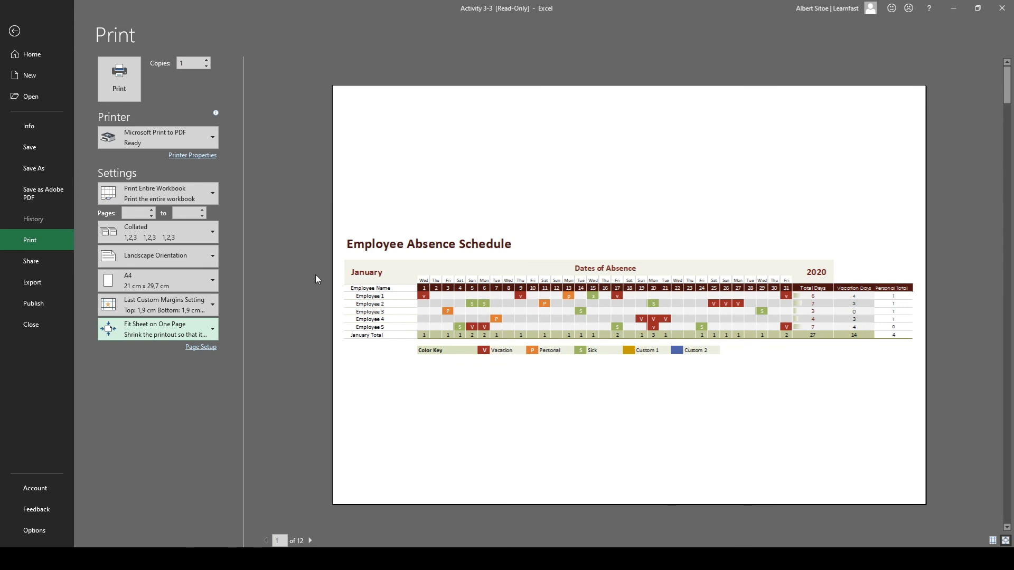
left_click(174, 335)
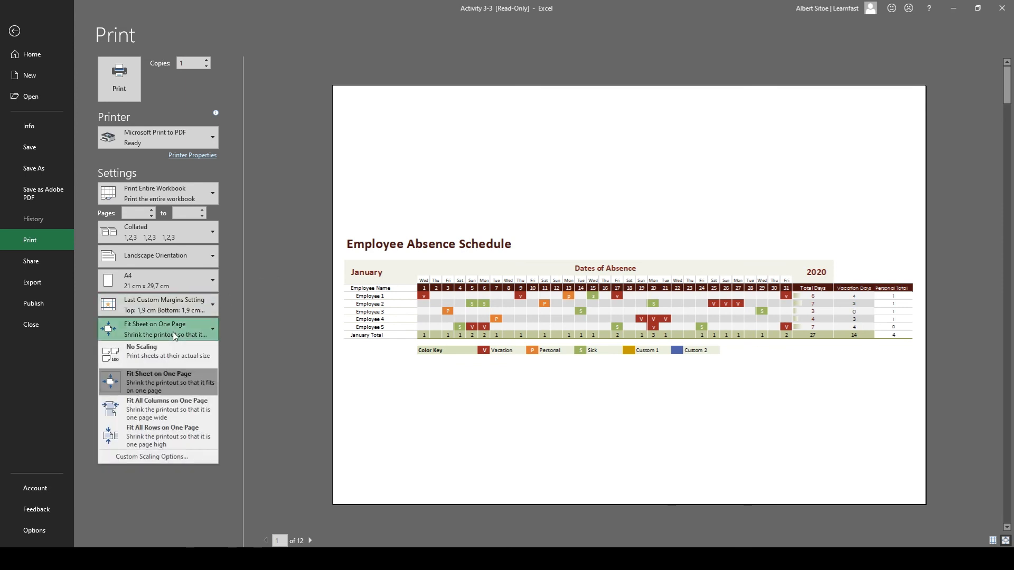
left_click(151, 408)
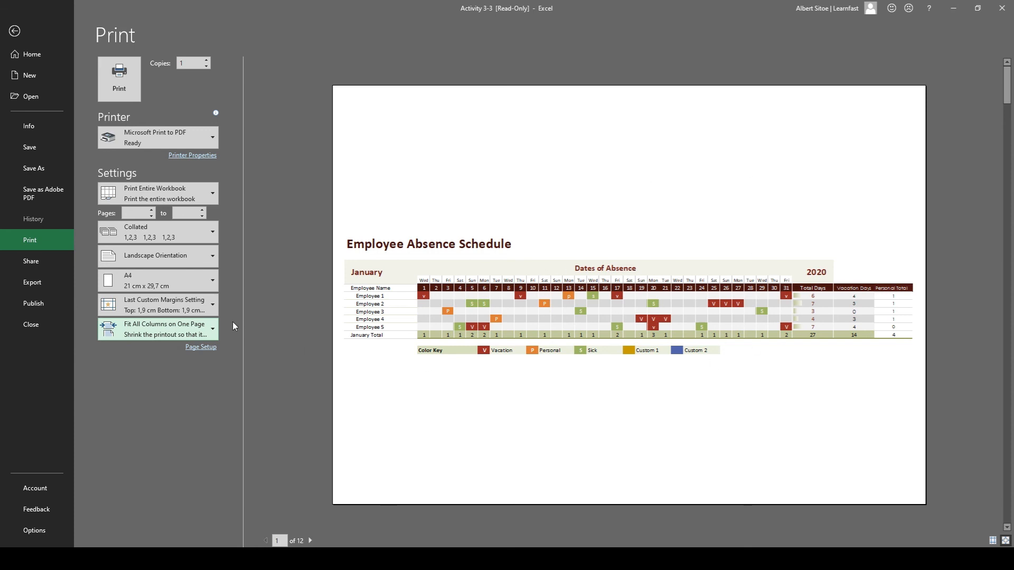
left_click(196, 330)
left_click(163, 423)
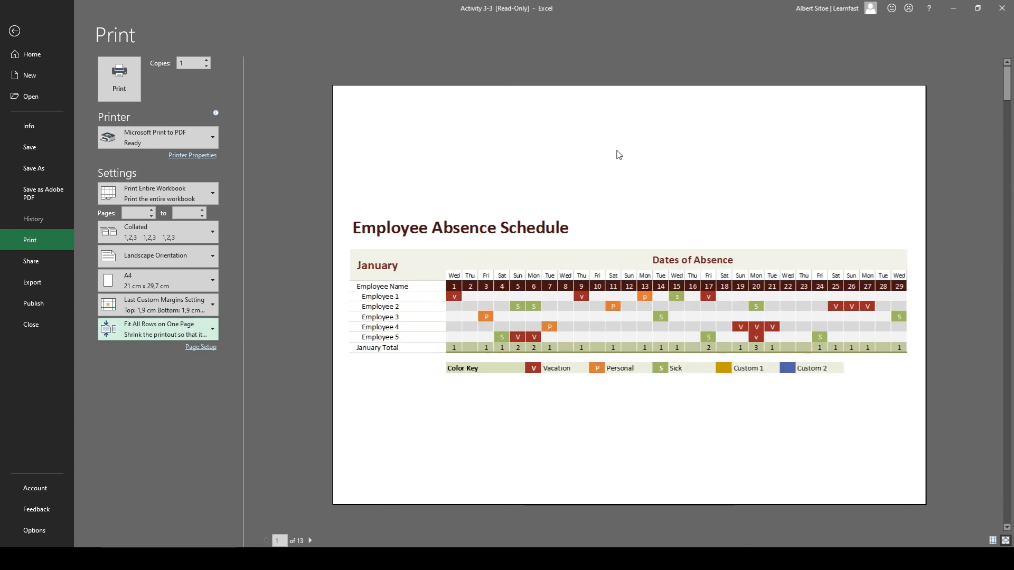
left_click(116, 334)
left_click(144, 347)
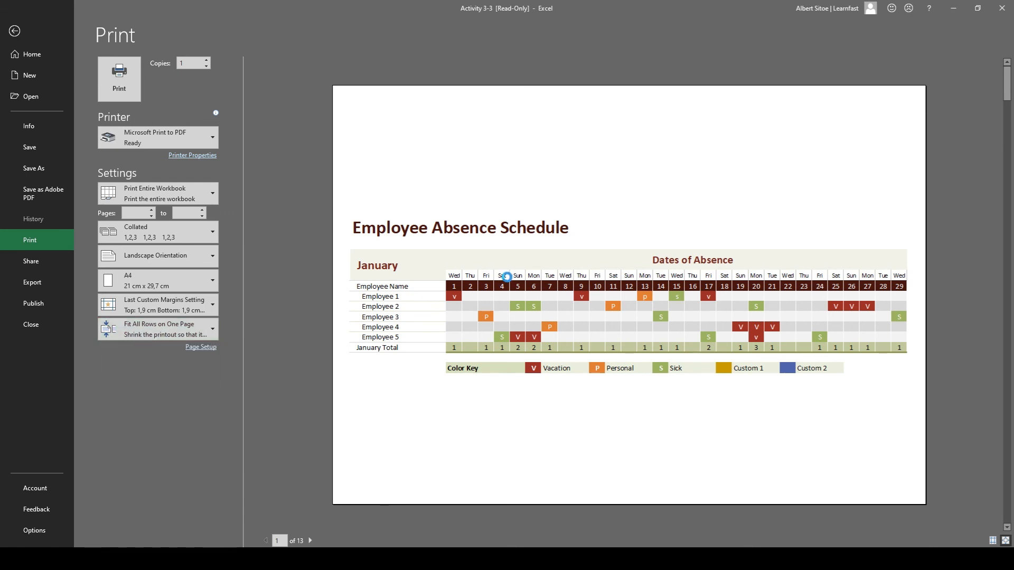
left_click(200, 329)
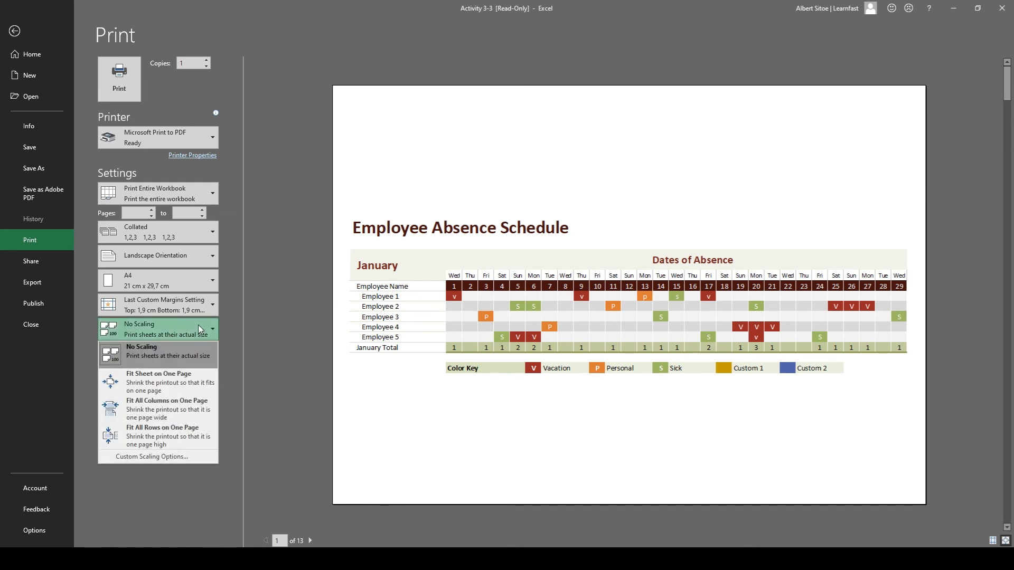
left_click(182, 378)
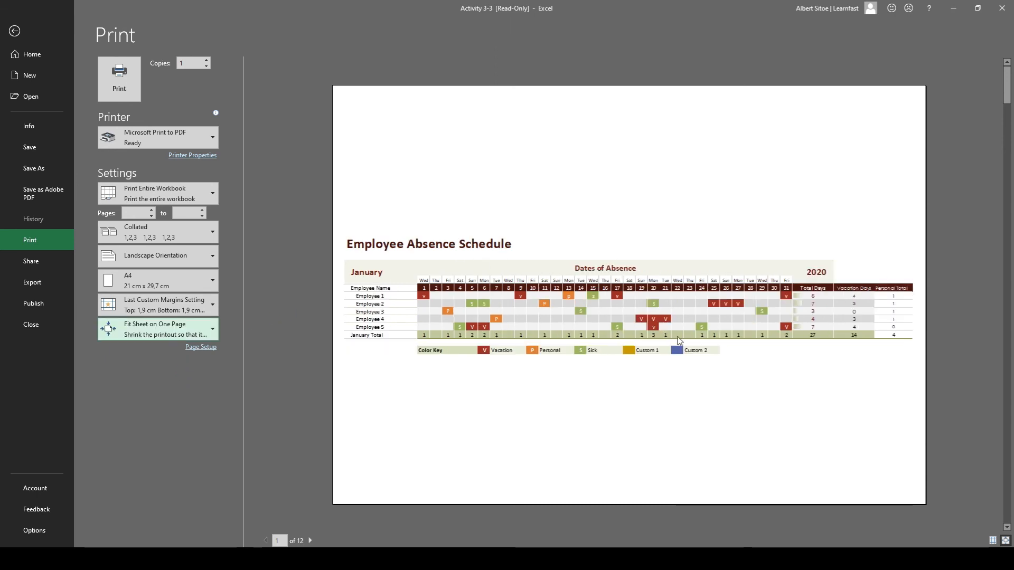
Open the Page Setup and look through its page, margin, header/footer and sheet settings, returning to the header/footer settings.
left_click(199, 348)
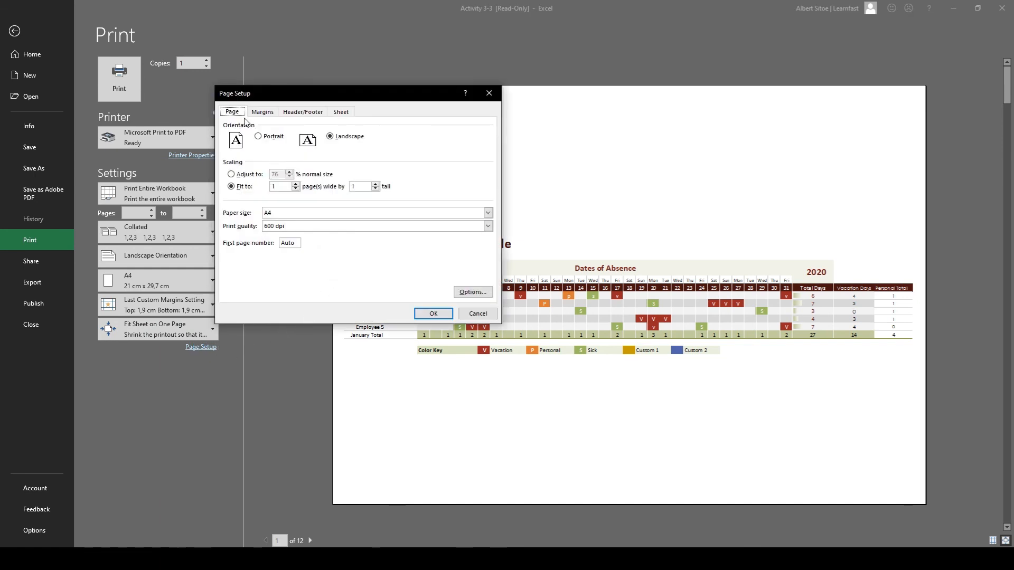
left_click(260, 113)
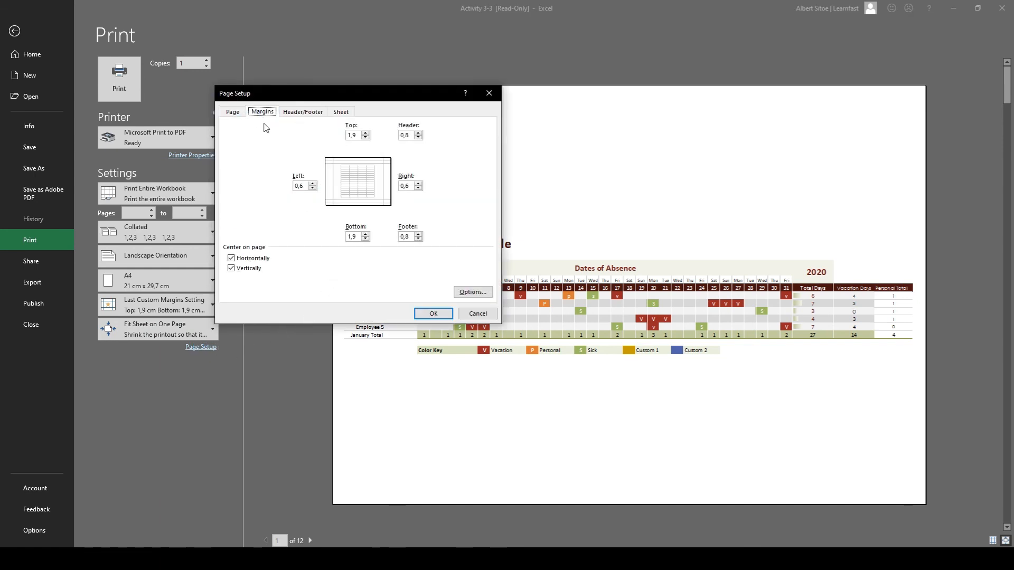
left_click(238, 115)
left_click(264, 115)
left_click(308, 116)
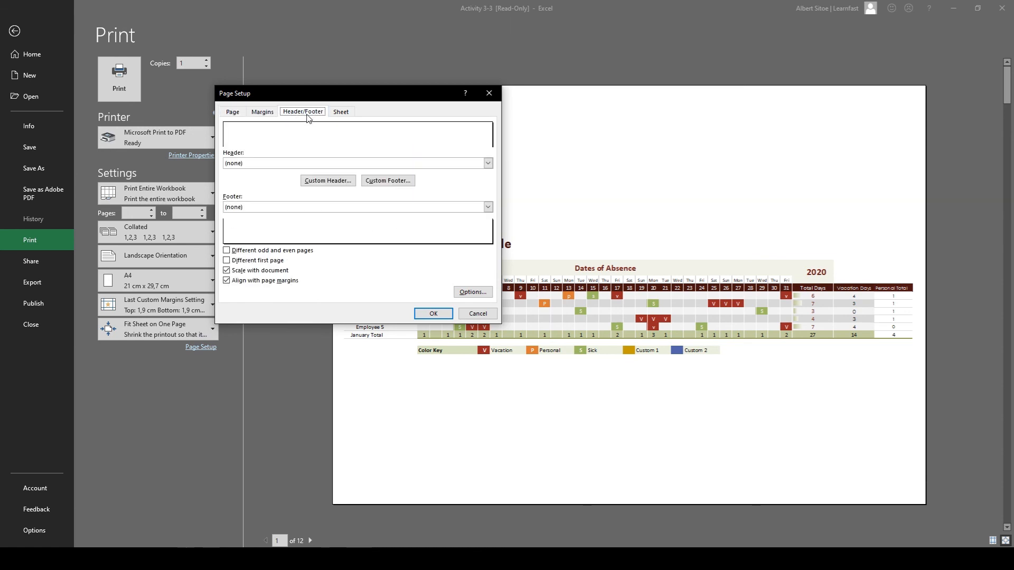
left_click(341, 113)
left_click(305, 112)
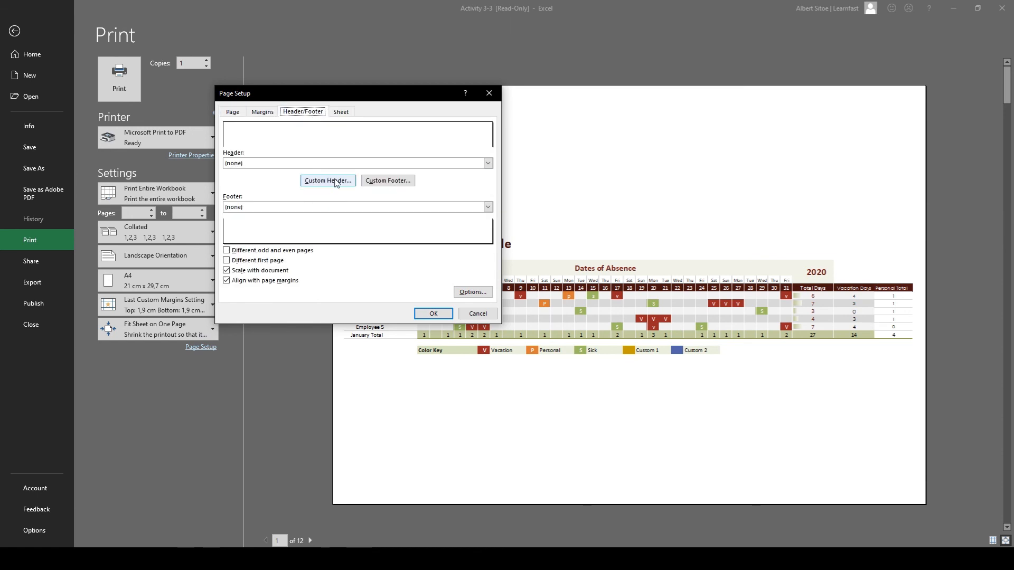
Set both the header and the footer of the printout to the preset Page 1 and apply the page setup.
left_click(258, 163)
left_click(258, 174)
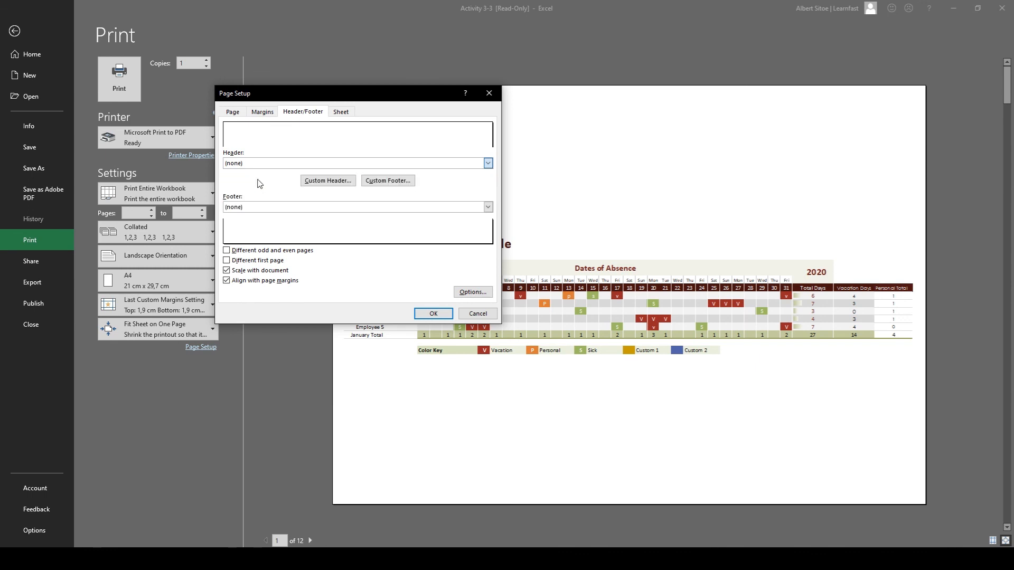
left_click(263, 207)
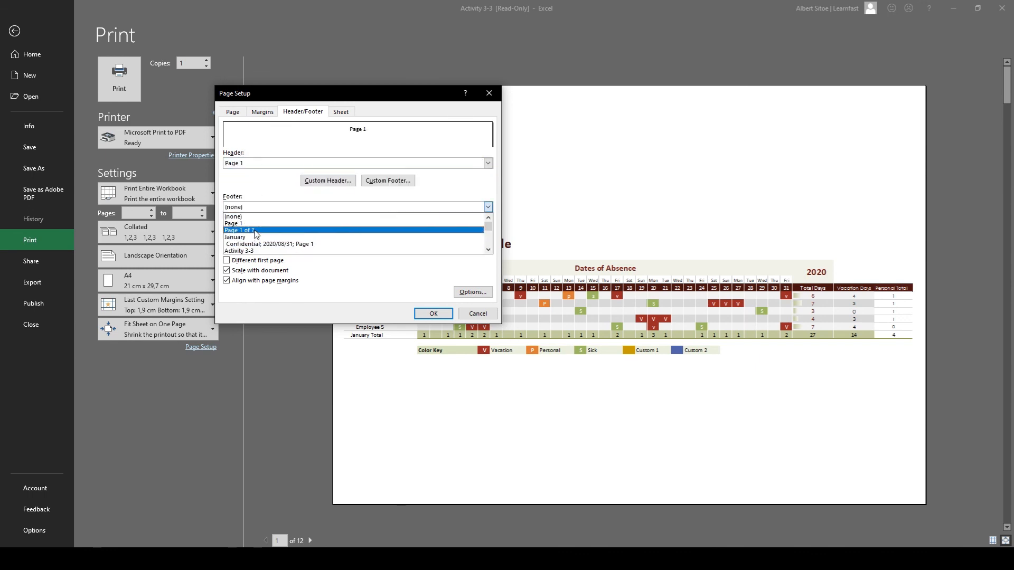
left_click(257, 224)
left_click(433, 314)
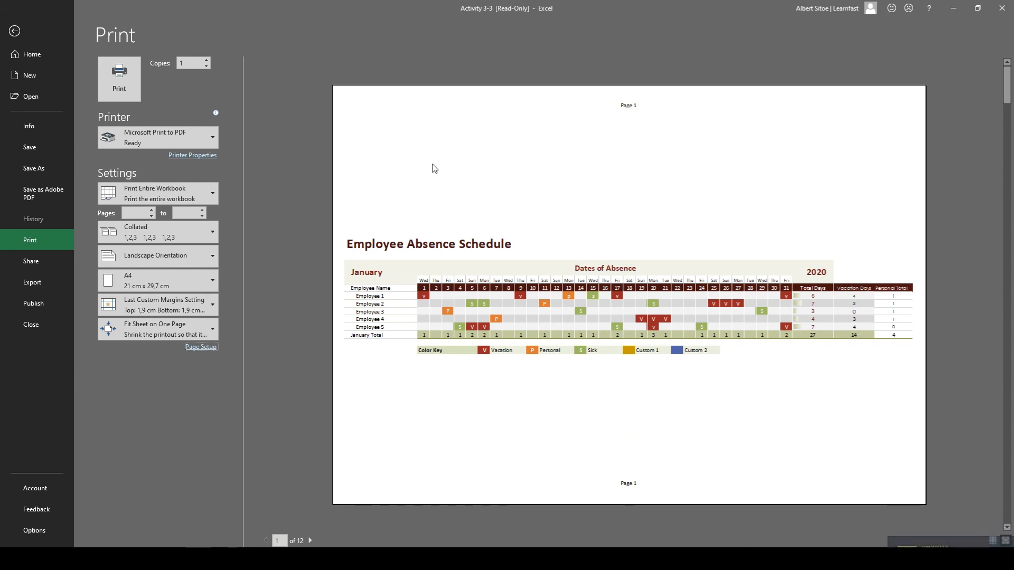
scroll(670, 506, "down", 1)
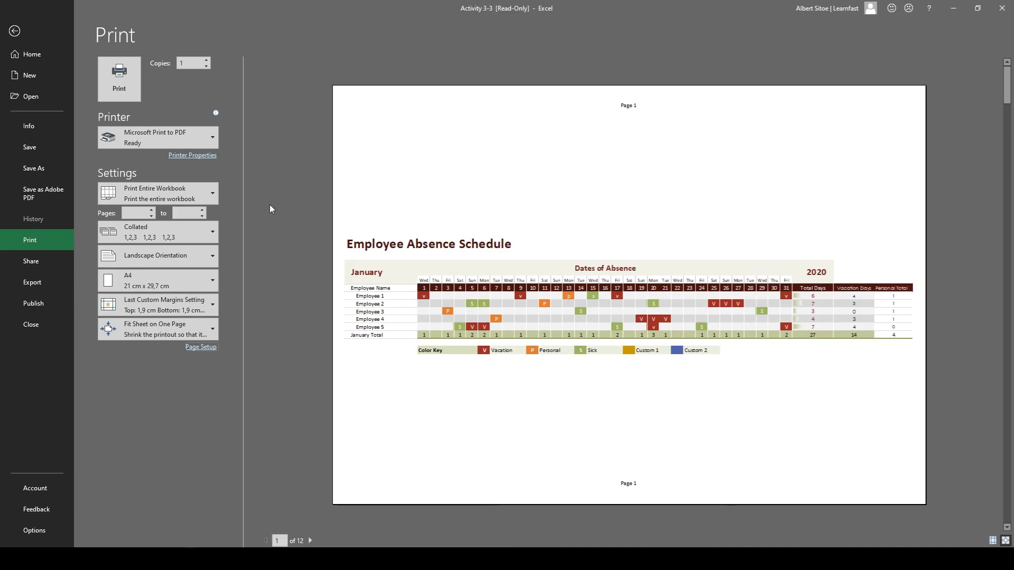
Print the entire workbook to a PDF file named Employee in the Downloads folder.
left_click(119, 79)
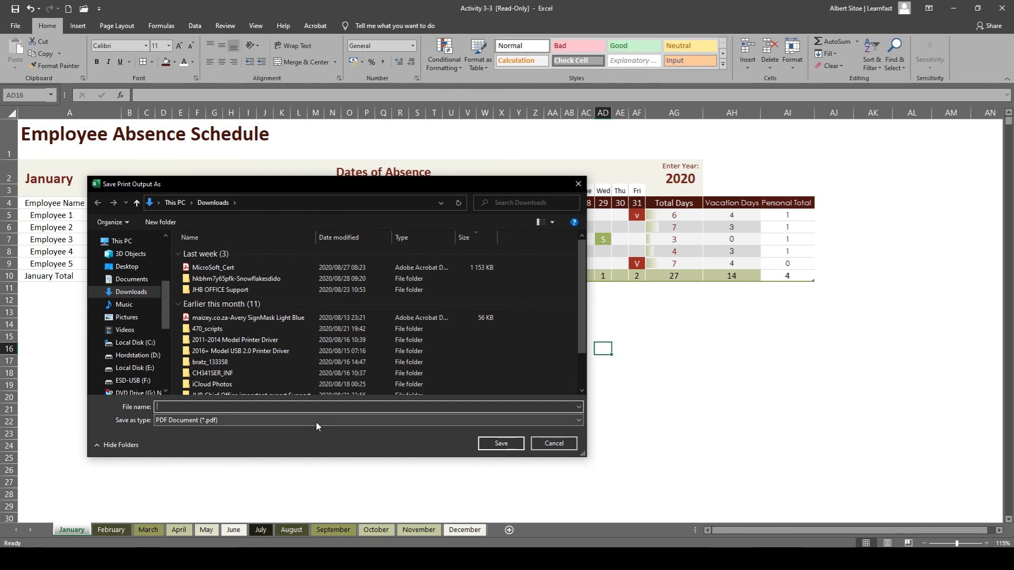
type("Employee")
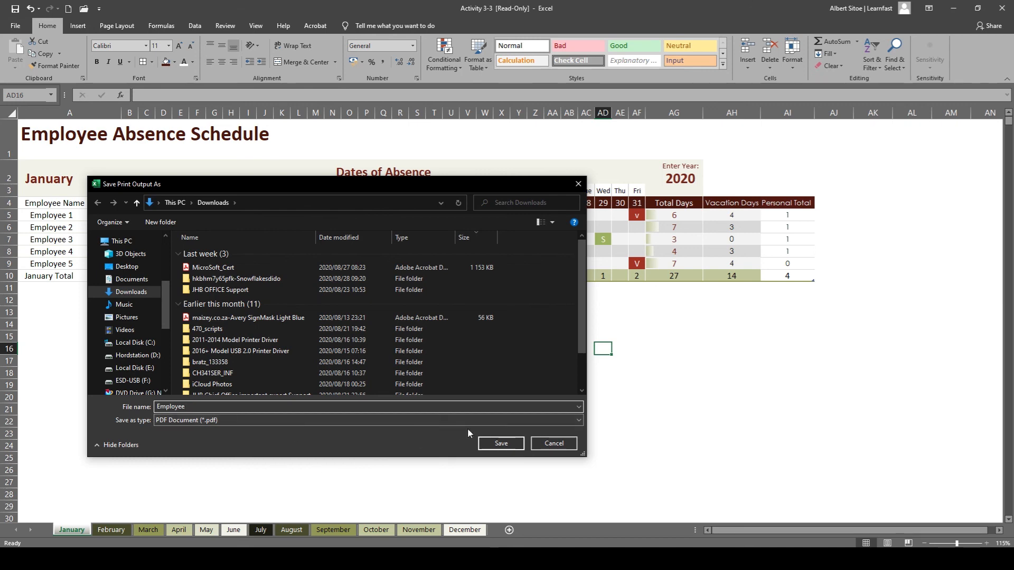
left_click(502, 443)
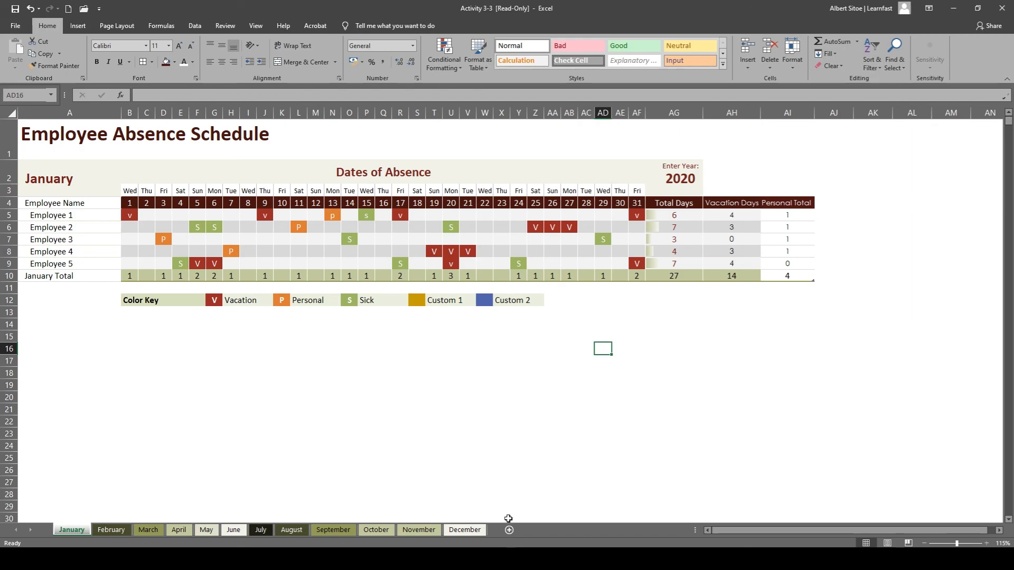
Bring up the open File Explorer windows to switch to one of them.
left_click(506, 559)
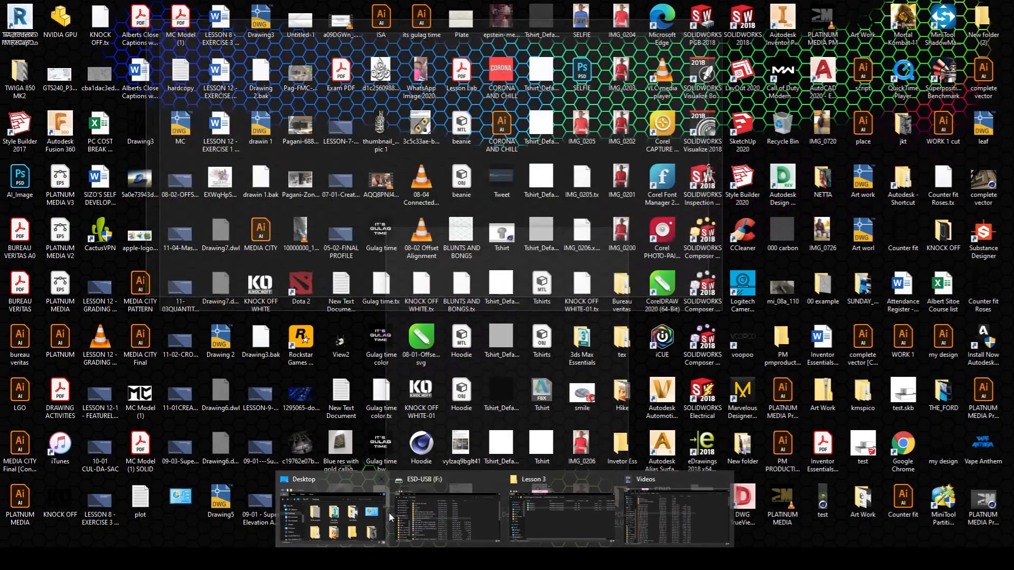
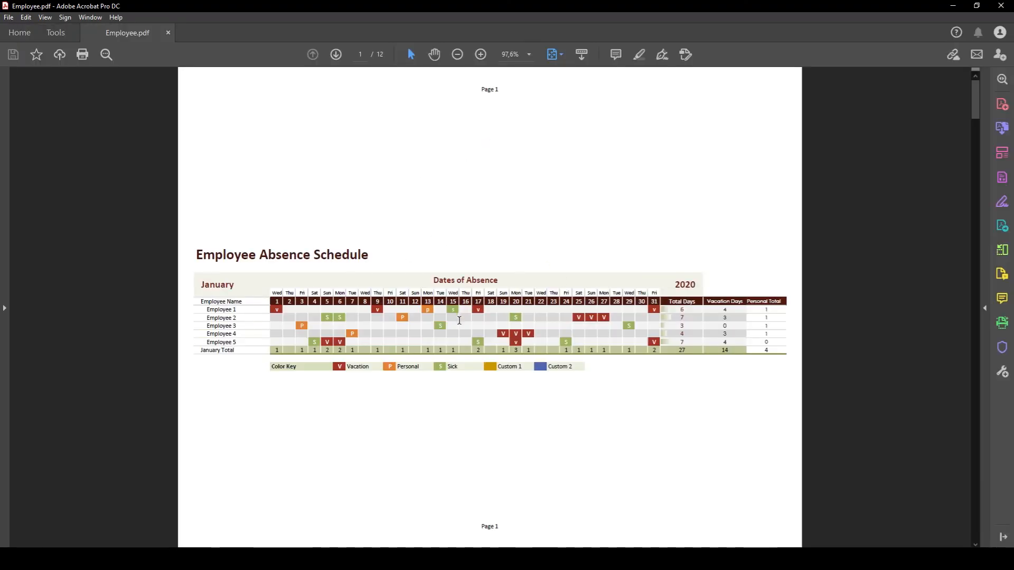
Look through the pages of the printed Employee.pdf and close it to return to the Excel workbook.
scroll(331, 277, "down", 10)
scroll(314, 303, "down", 9)
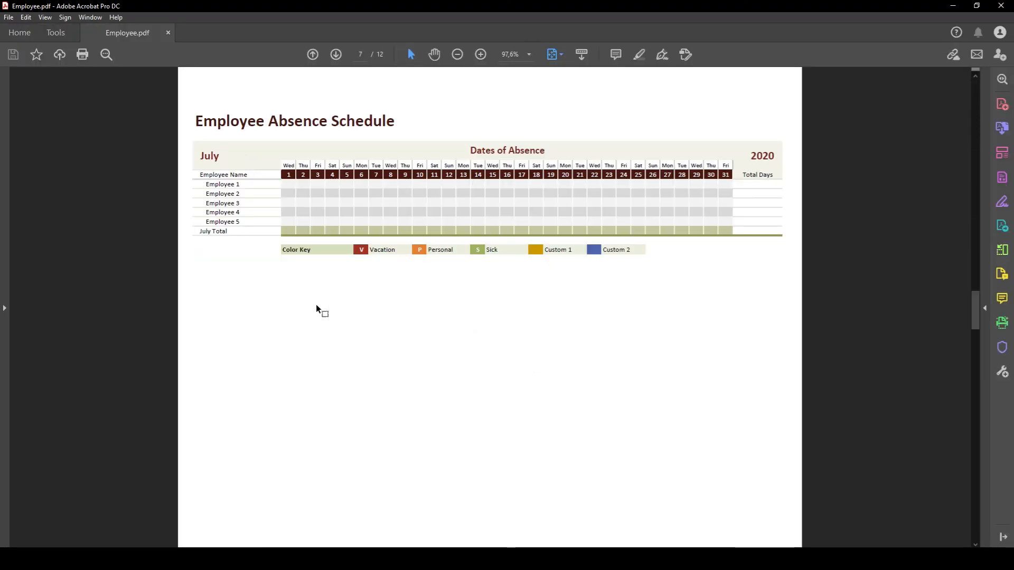
scroll(474, 270, "up", 12)
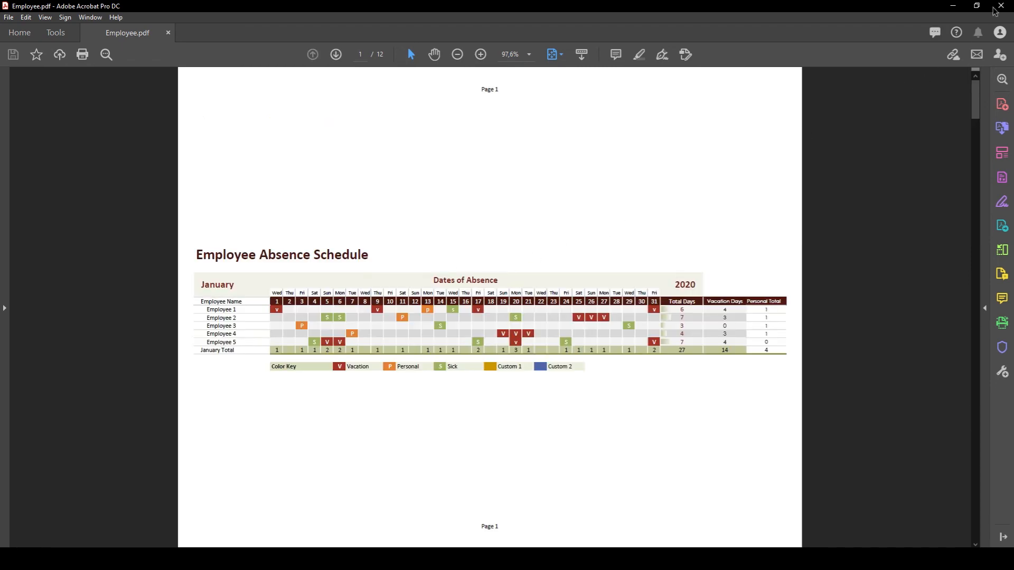
left_click(1001, 5)
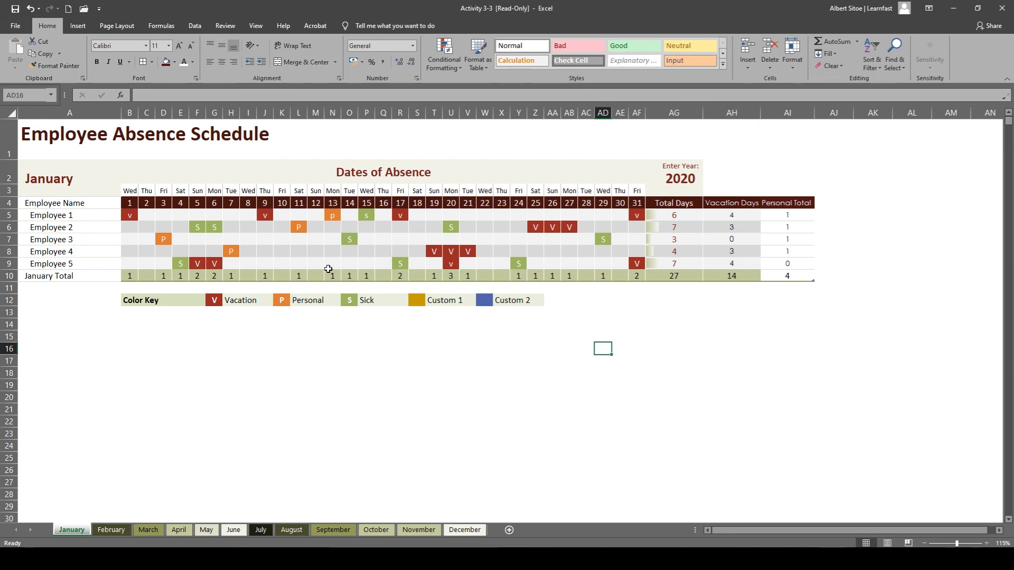
Display the functions offered by AutoSum for an empty cell below the January schedule.
left_click(130, 365)
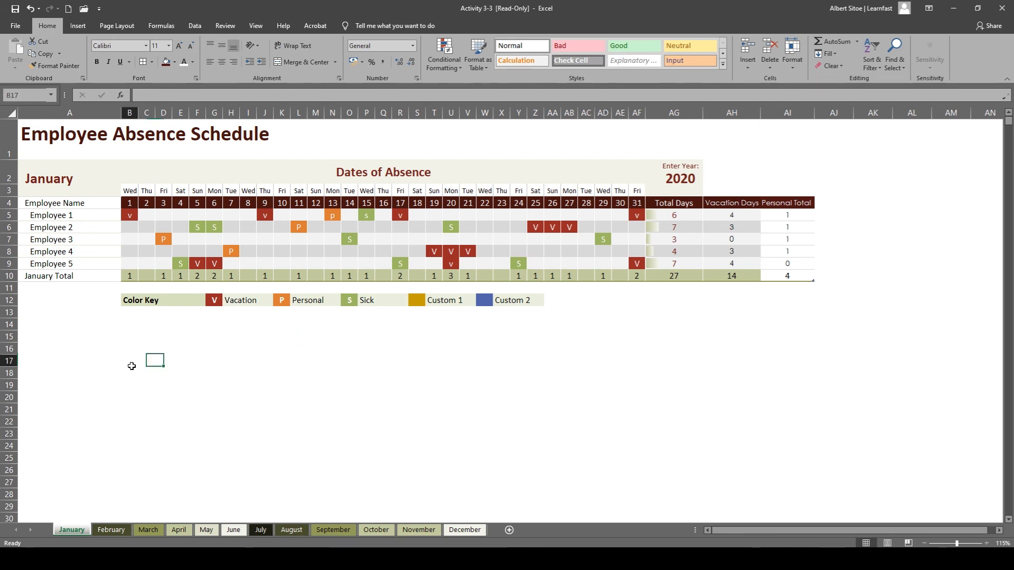
left_click(155, 28)
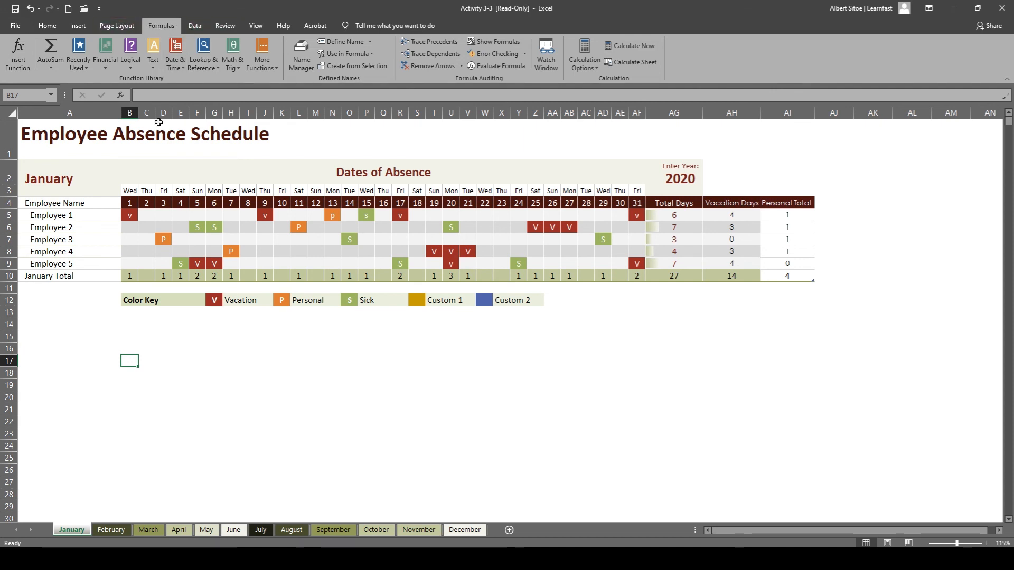
left_click(51, 70)
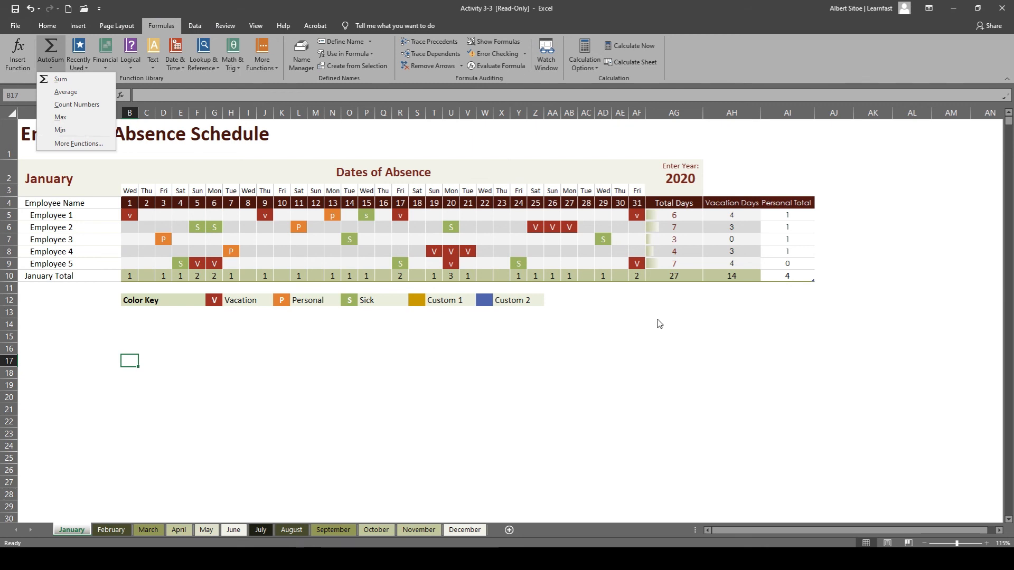
left_click(692, 317)
left_click(678, 289)
left_click(676, 302)
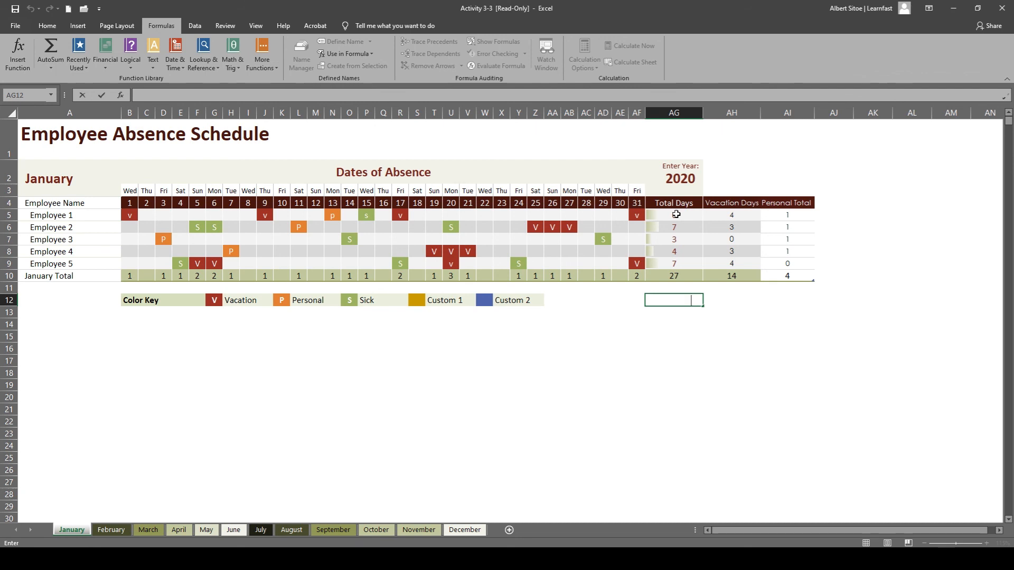
left_click_drag(668, 217, 670, 263)
left_click(670, 310)
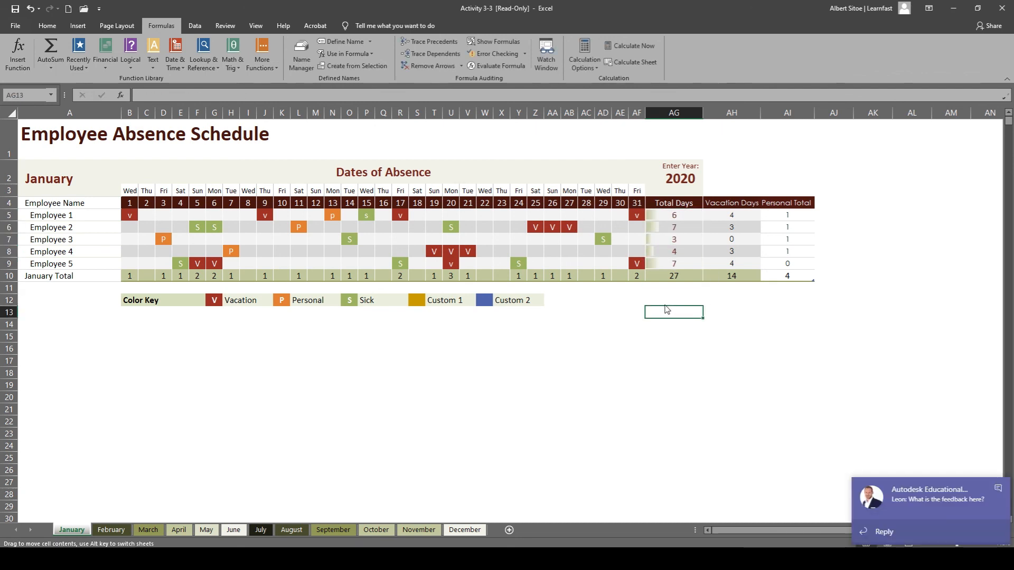
double_click(666, 310)
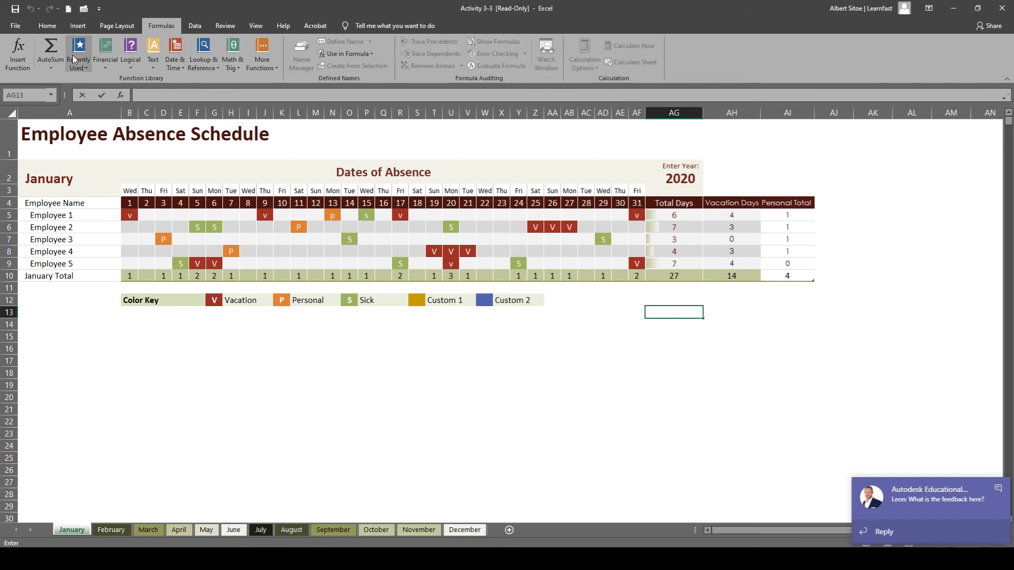
left_click(56, 60)
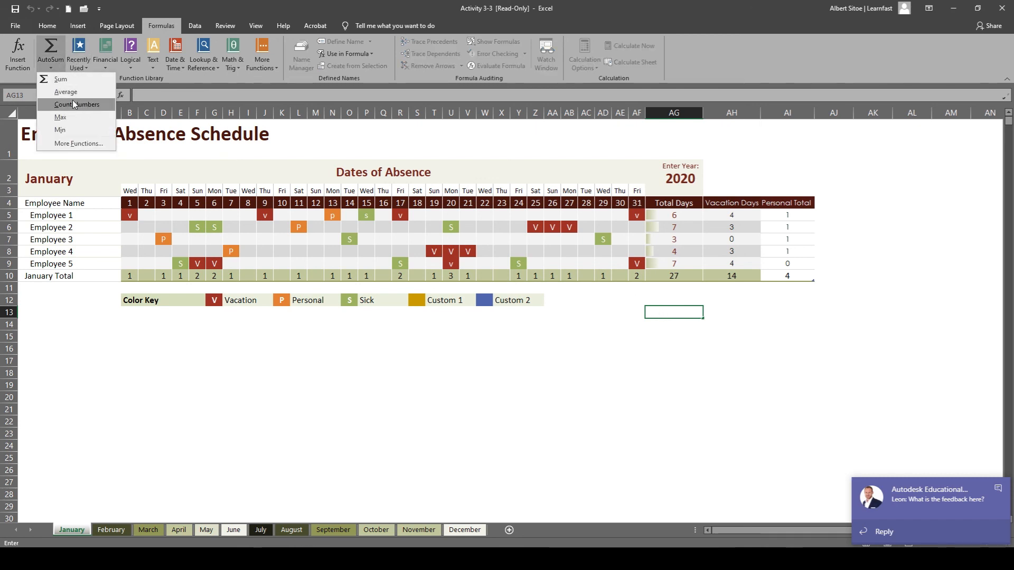
key("Escape")
key("Escape")
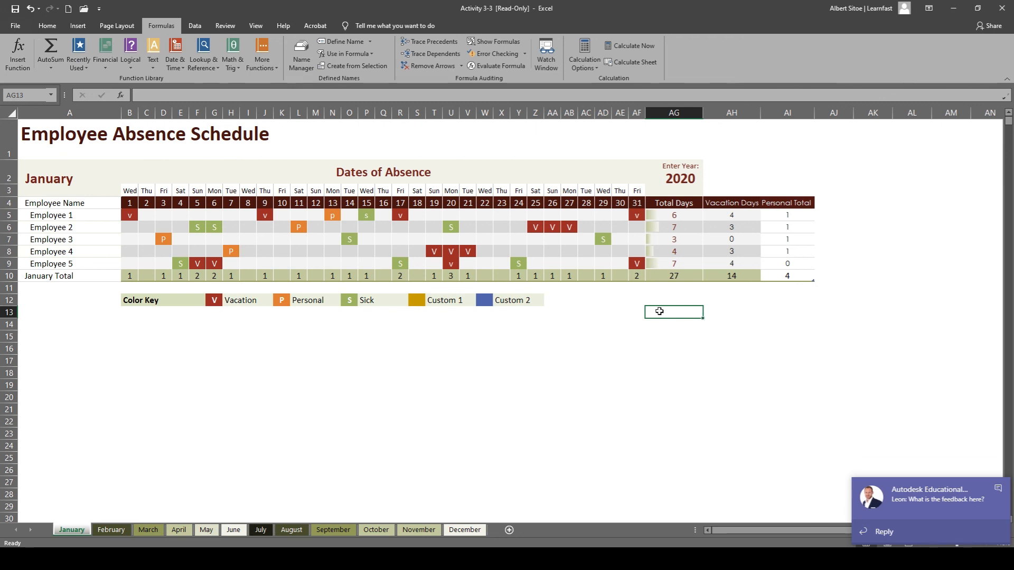
Try to average the five employees' Total Days values with the AutoSum Average function.
left_click(676, 216)
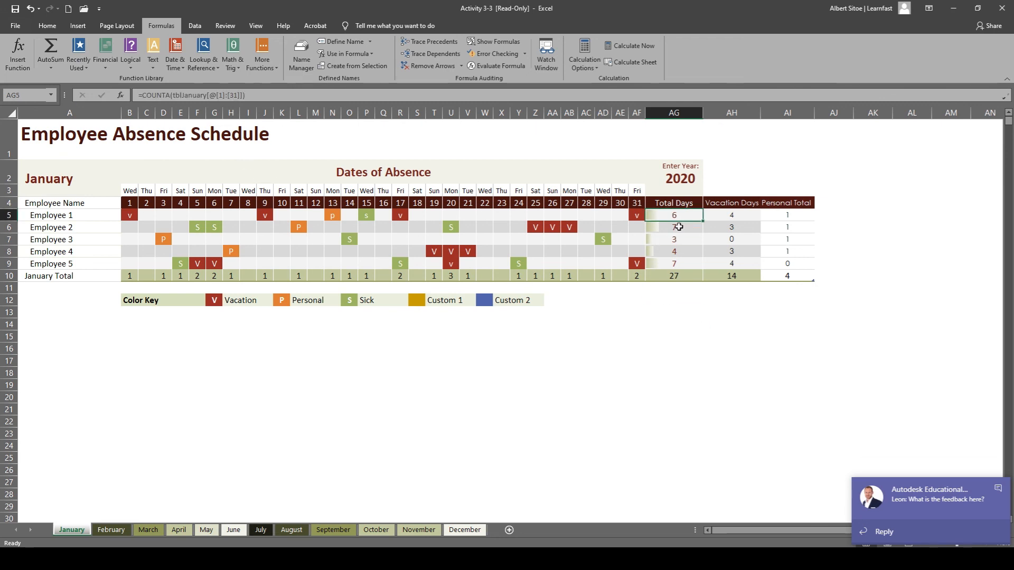
left_click_drag(679, 227, 676, 264)
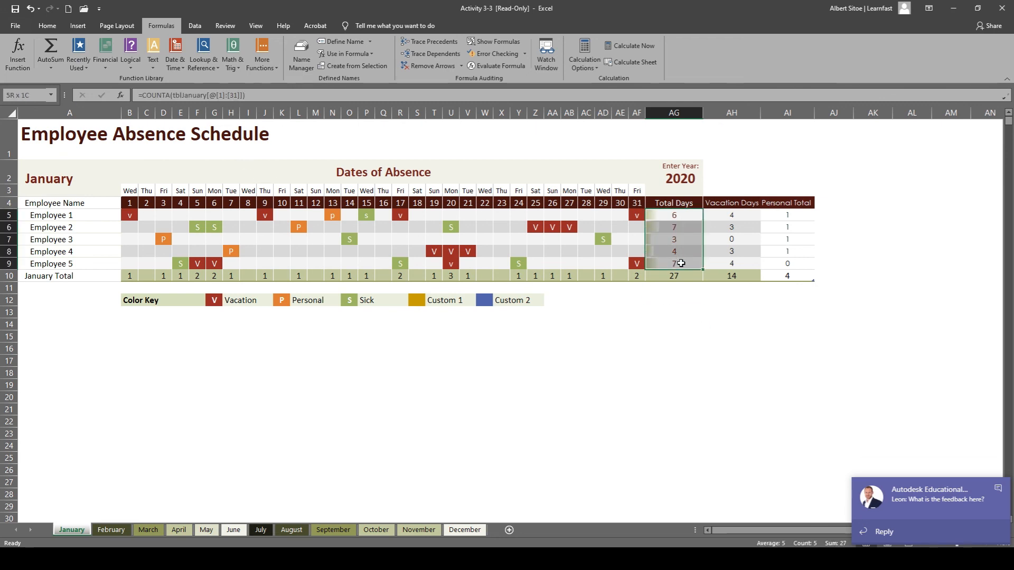
left_click(41, 65)
left_click(62, 90)
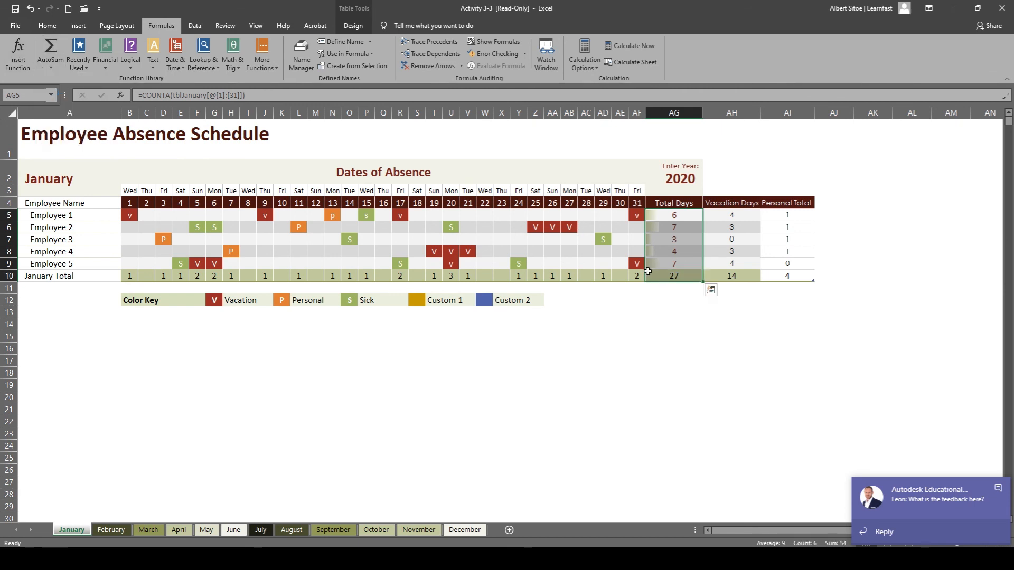
Enter =AVERAGE(tblJanuary[Total Days]) in cell AG12 to average the five employees' total absence days.
left_click(675, 299)
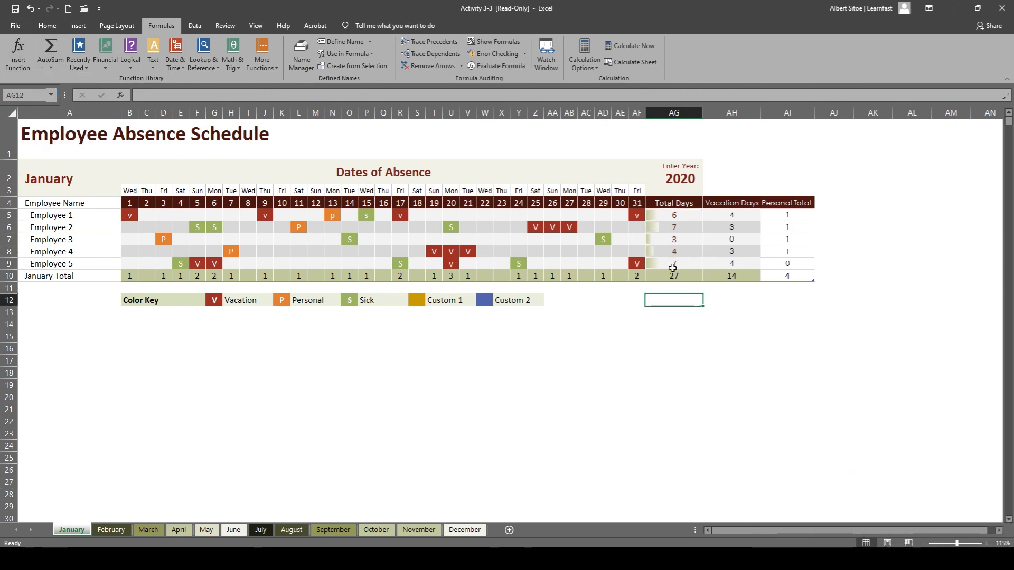
double_click(677, 300)
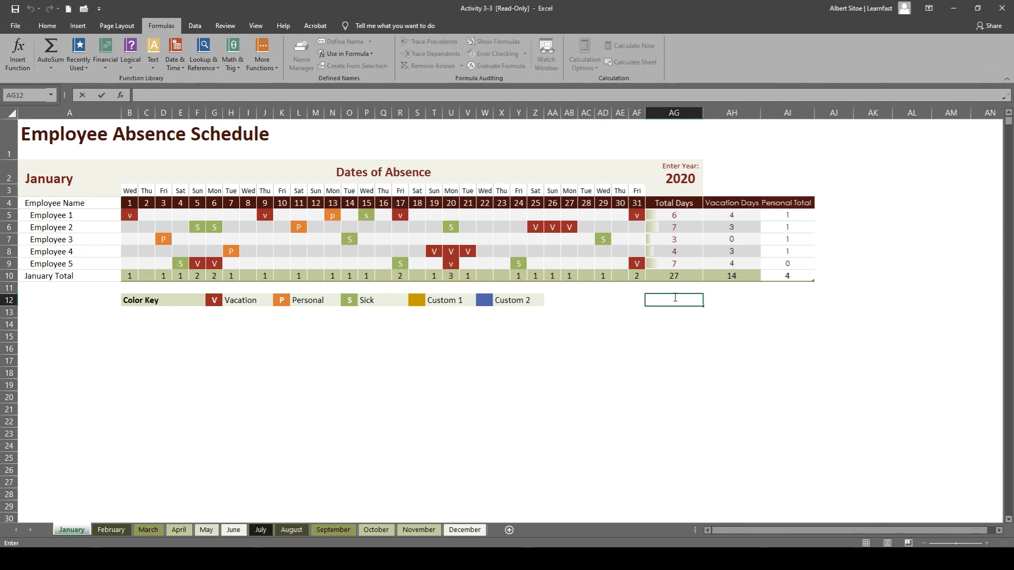
type("=")
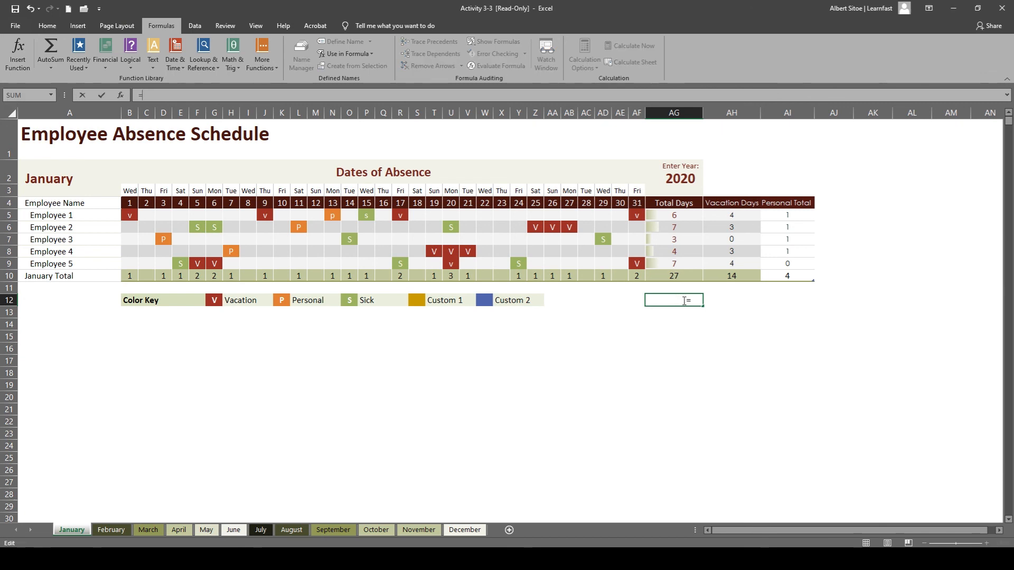
type("=AVA")
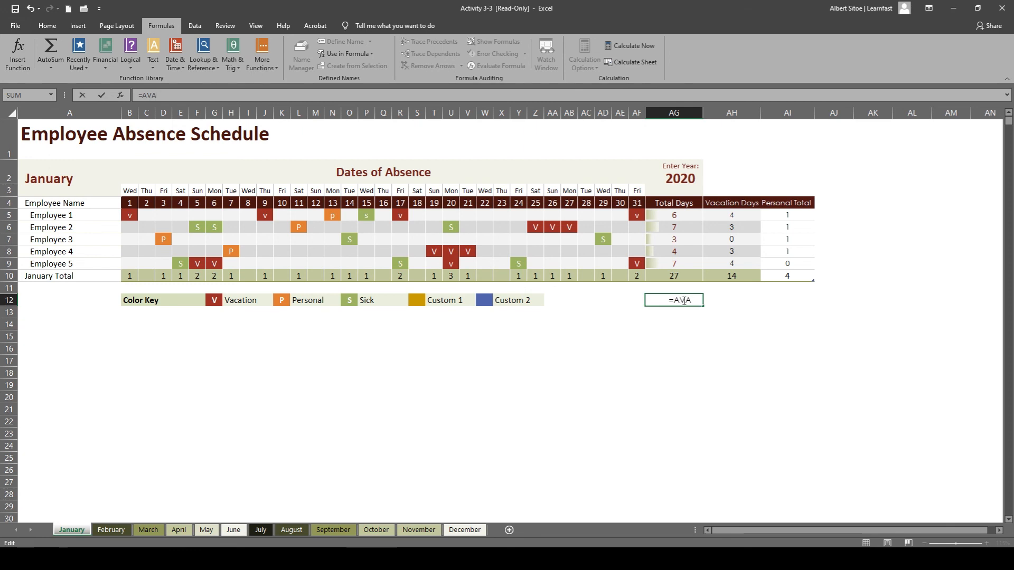
key("BackSpace")
type("E")
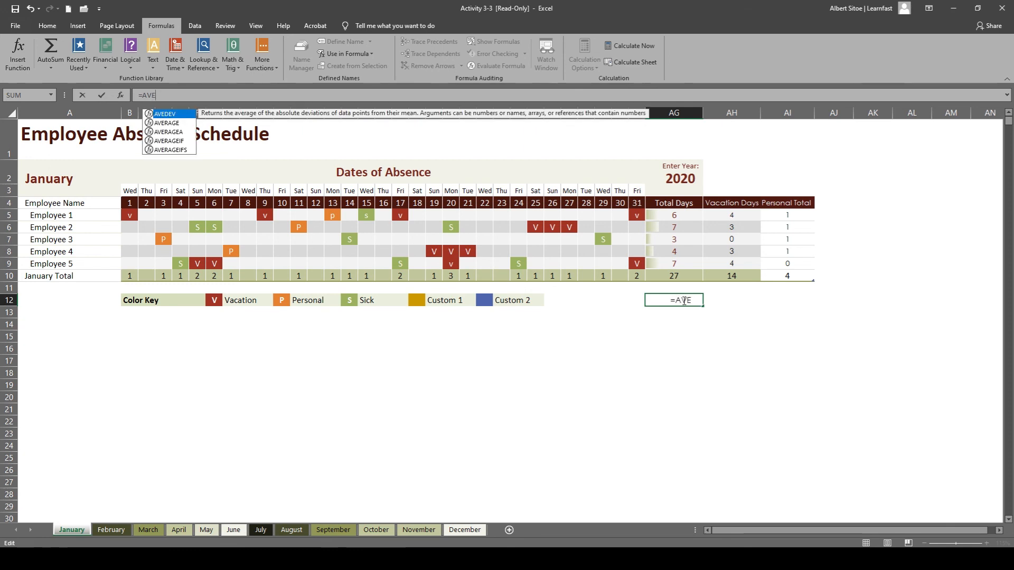
type("RAGE")
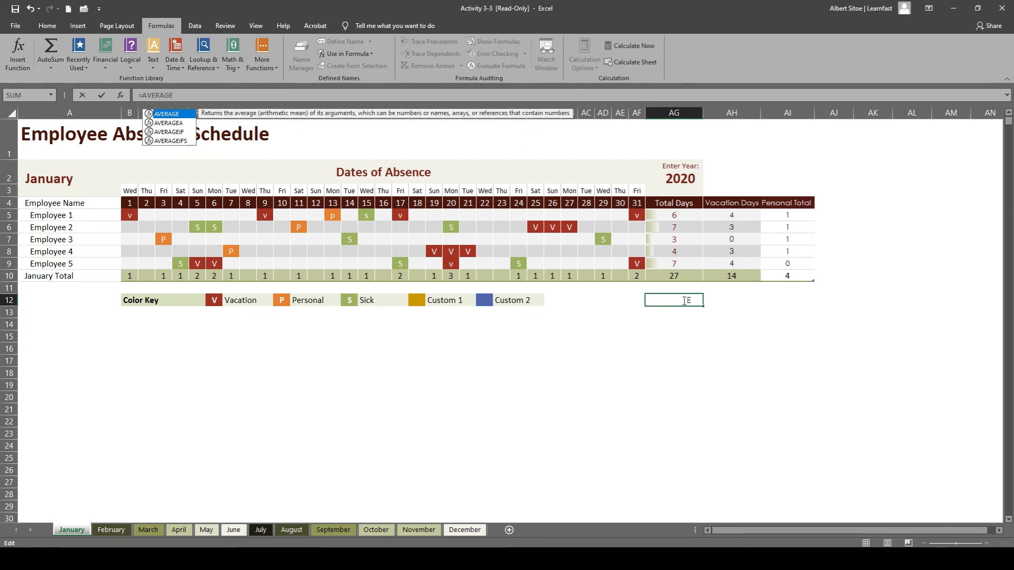
type("(")
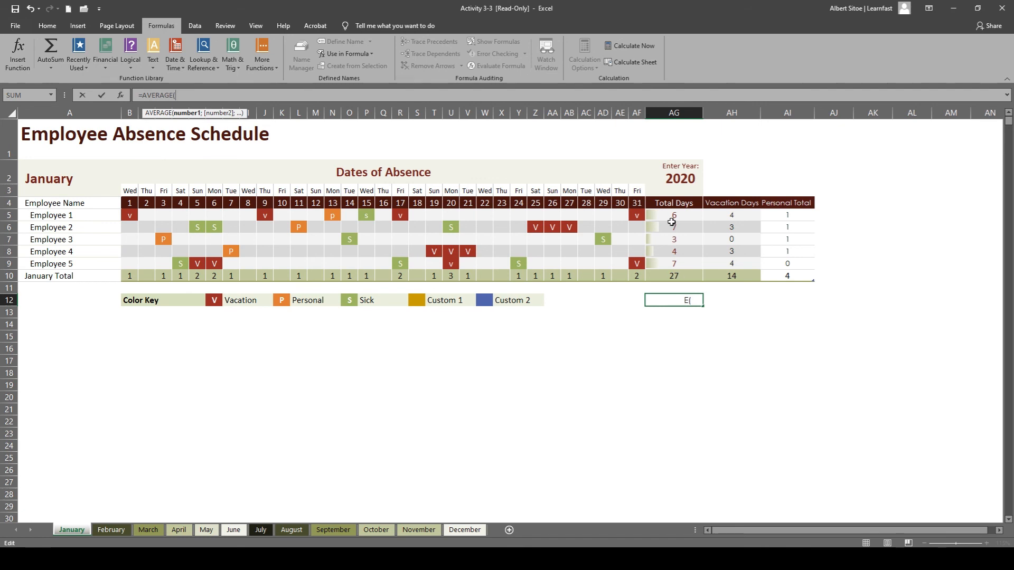
left_click_drag(674, 215, 672, 263)
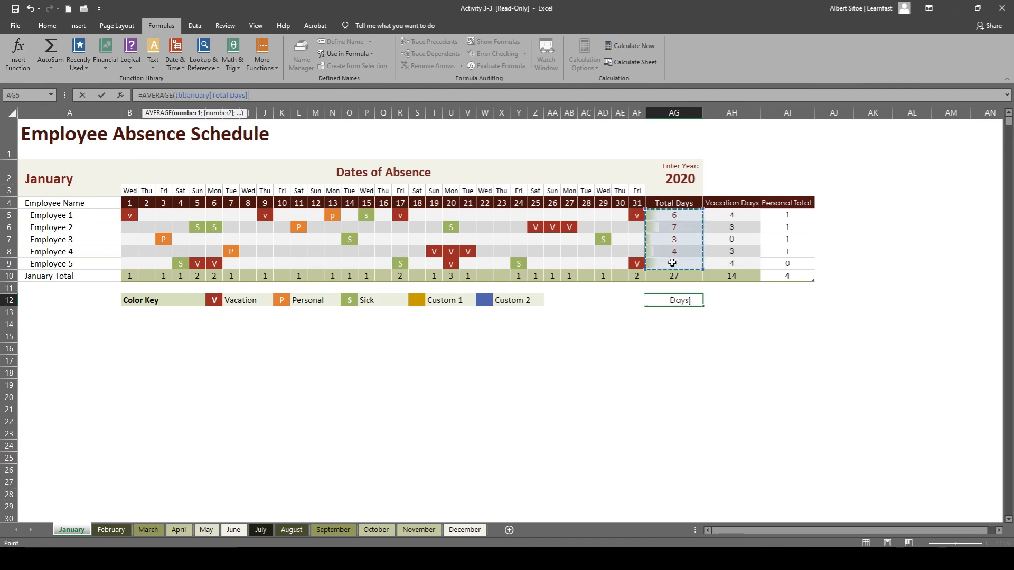
type(")")
key("Return")
left_click(696, 338)
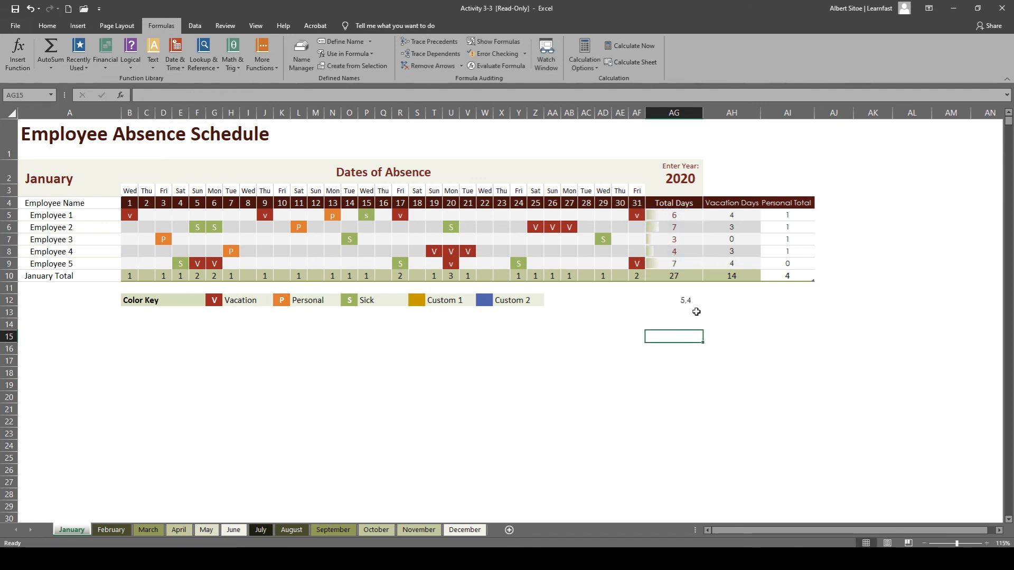
Check the average formula in cell AG12 and clear it from the sheet.
left_click(692, 299)
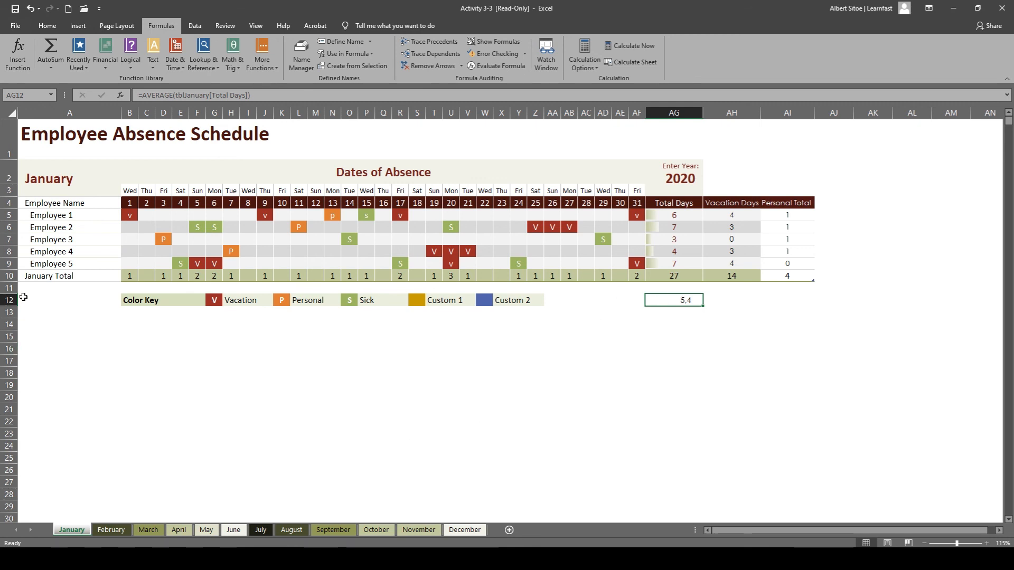
left_click(651, 341)
left_click(681, 299)
key("Delete")
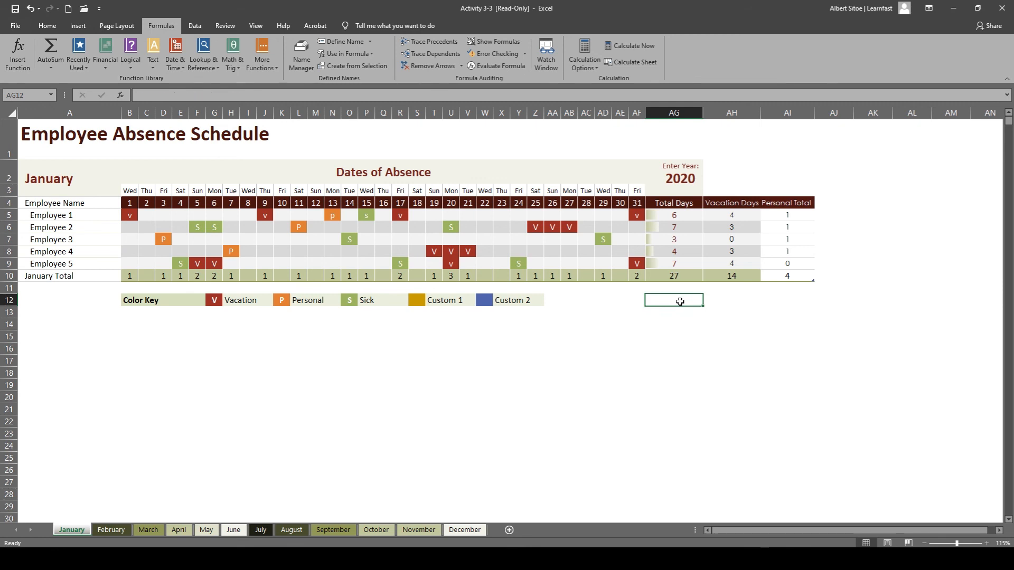
left_click(666, 347)
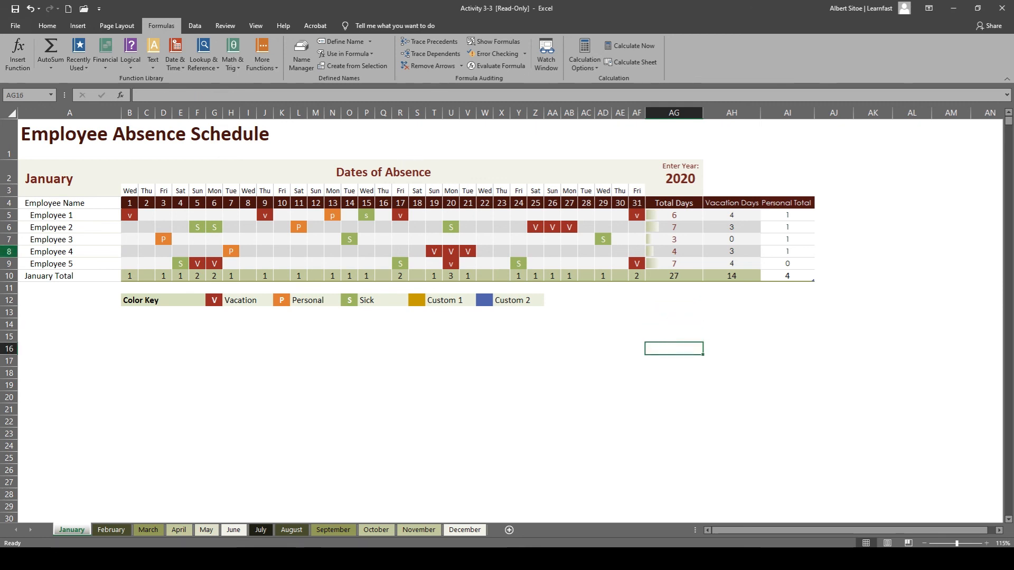
Examine the functions in each function library category, from Recently Used and Financial through Math & Trig, More Functions and AutoSum.
left_click(47, 25)
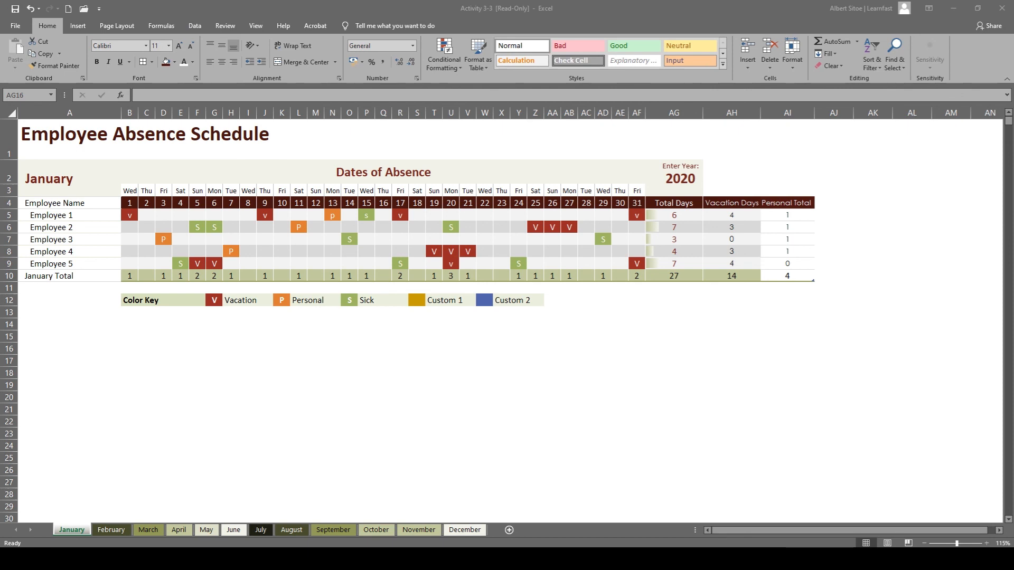
left_click(158, 27)
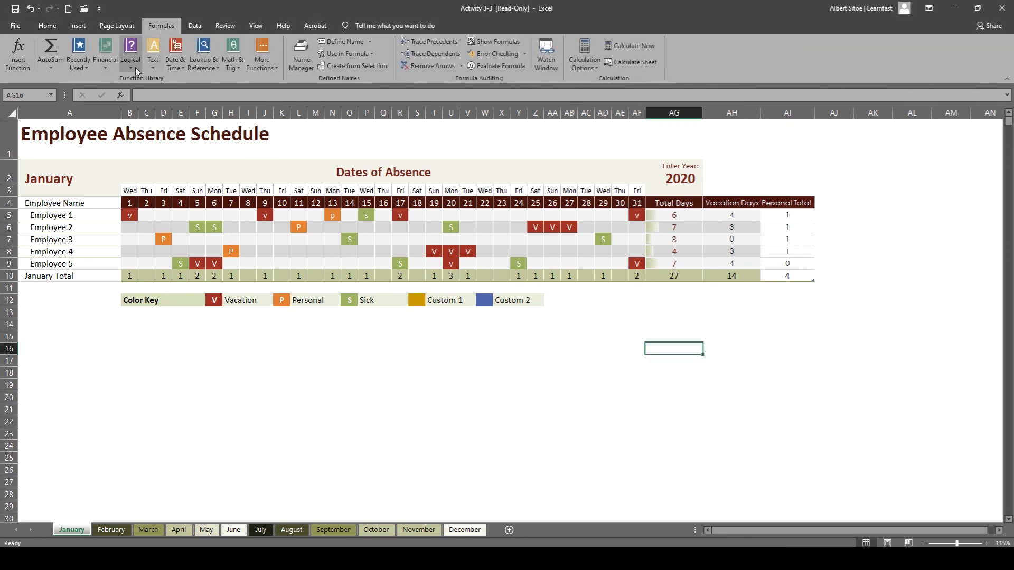
left_click(84, 68)
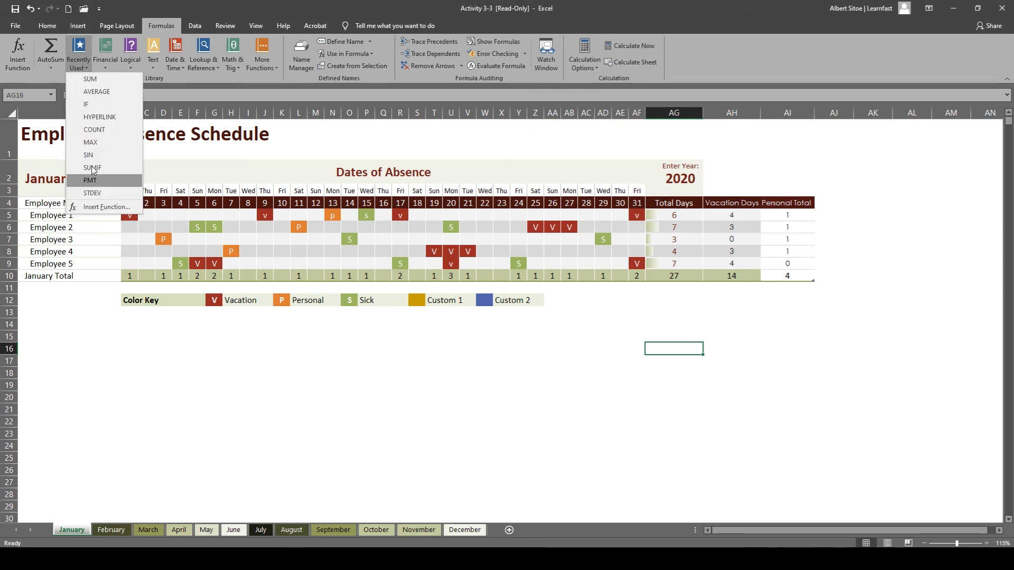
left_click(101, 60)
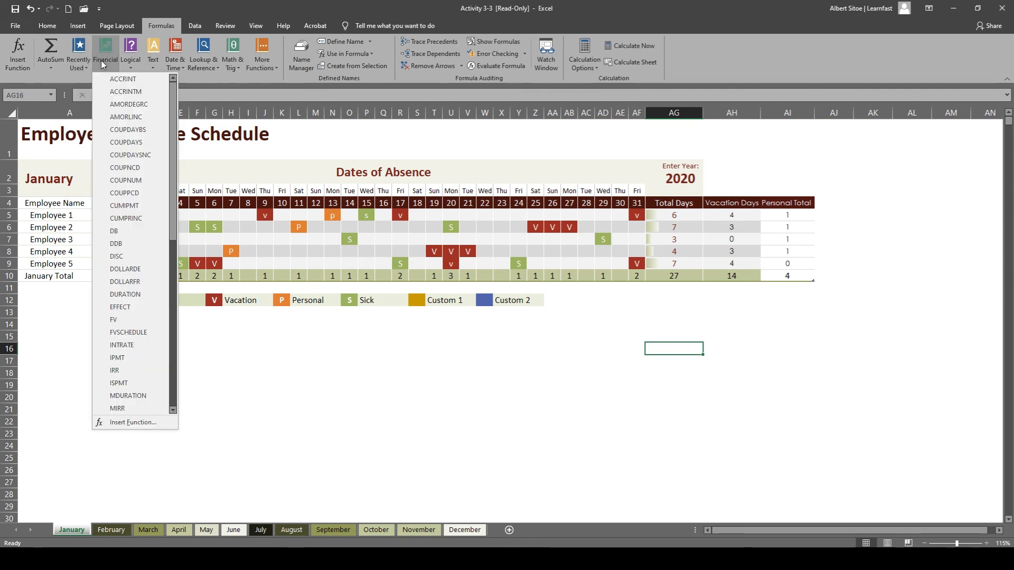
left_click(113, 68)
left_click(129, 66)
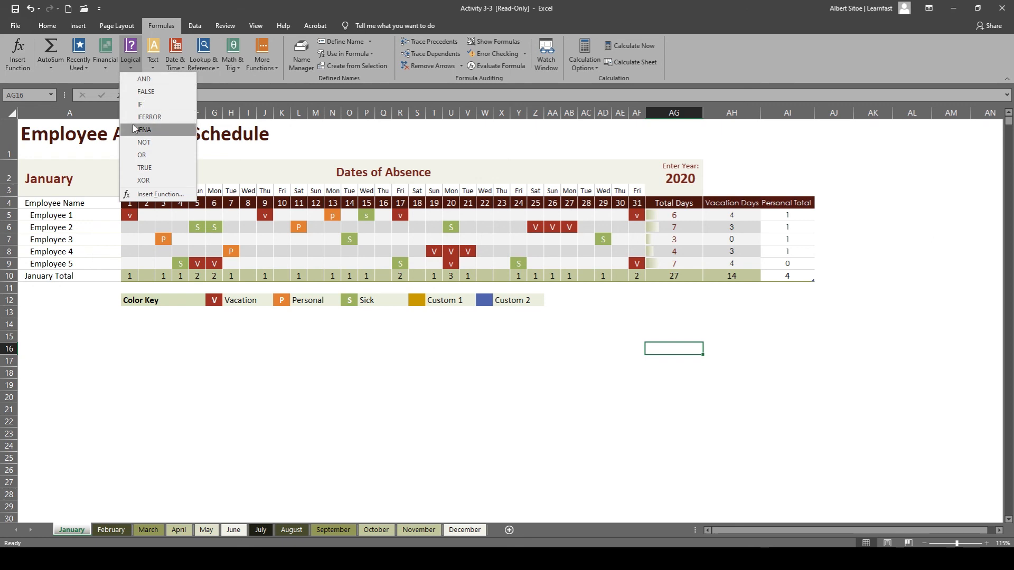
left_click(150, 64)
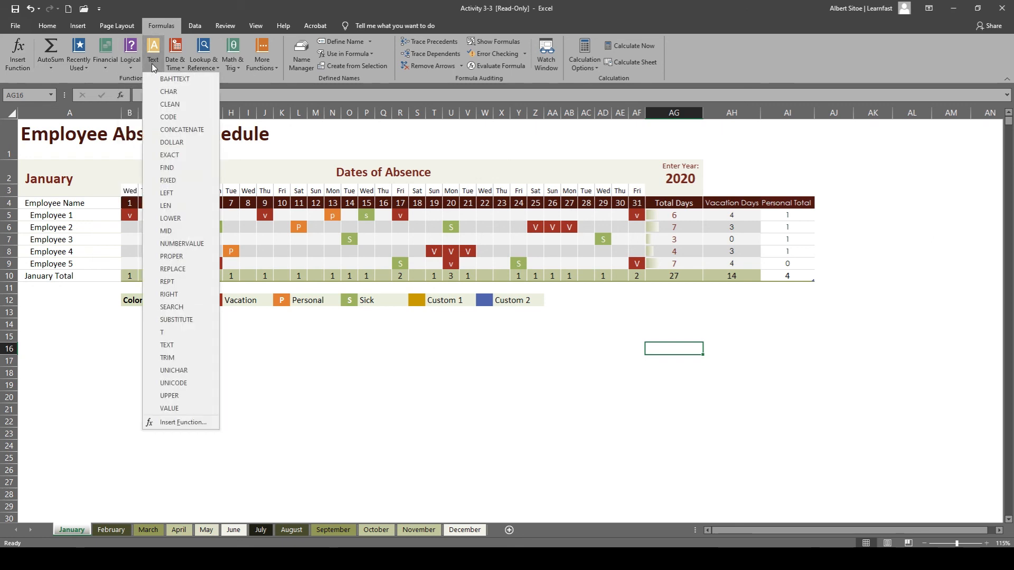
left_click(175, 66)
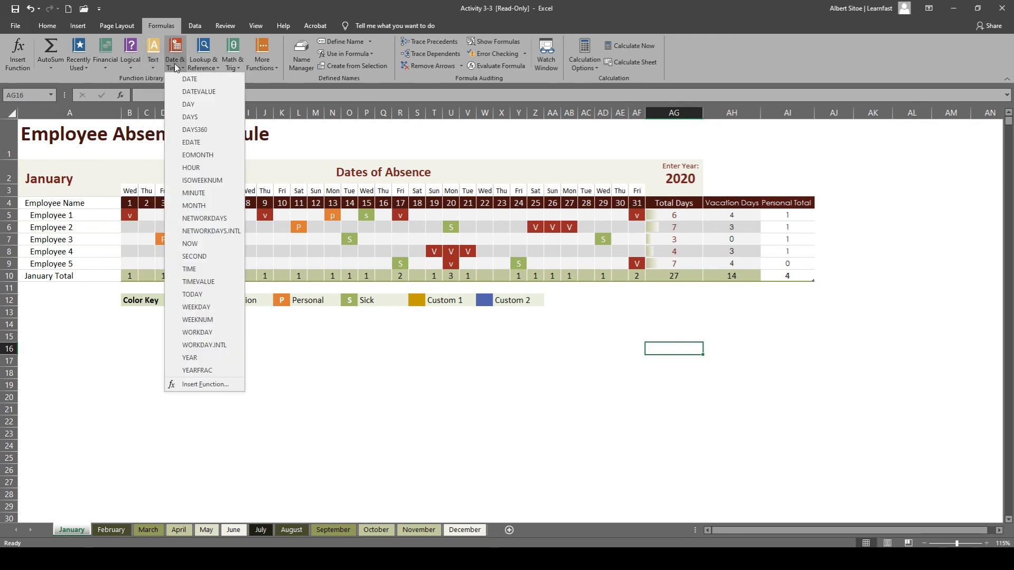
left_click(205, 67)
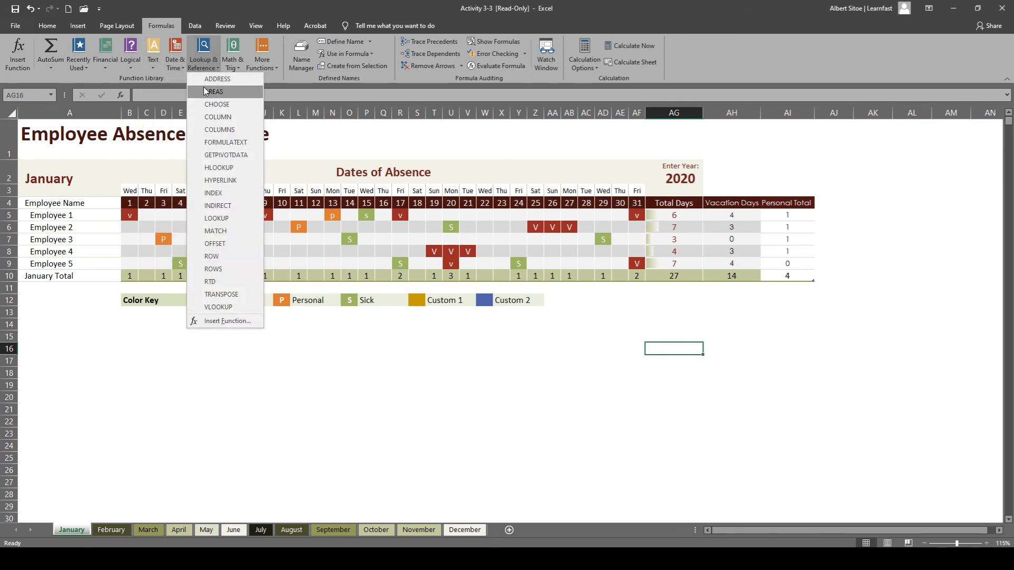
left_click(237, 67)
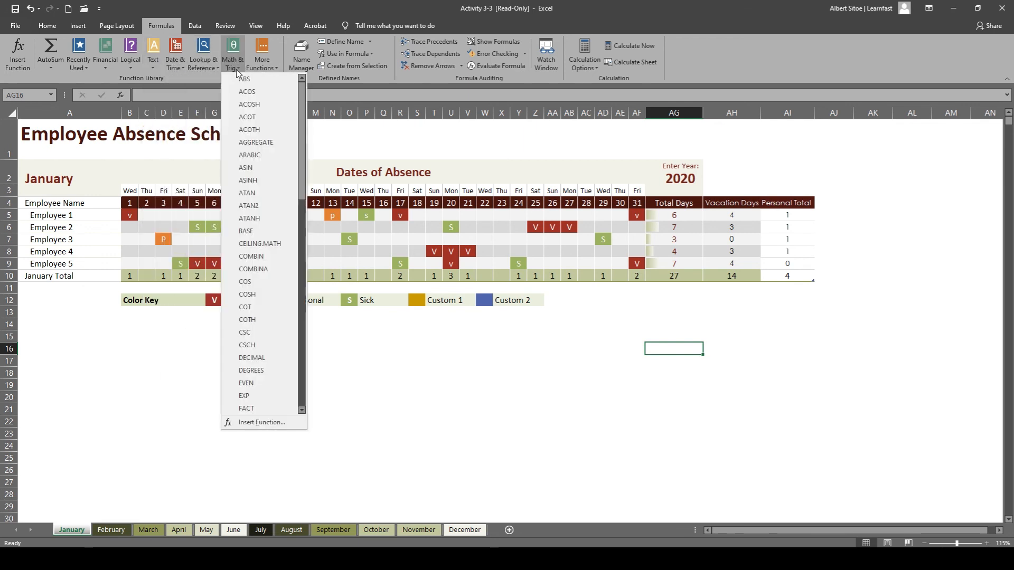
scroll(250, 299, "down", 4)
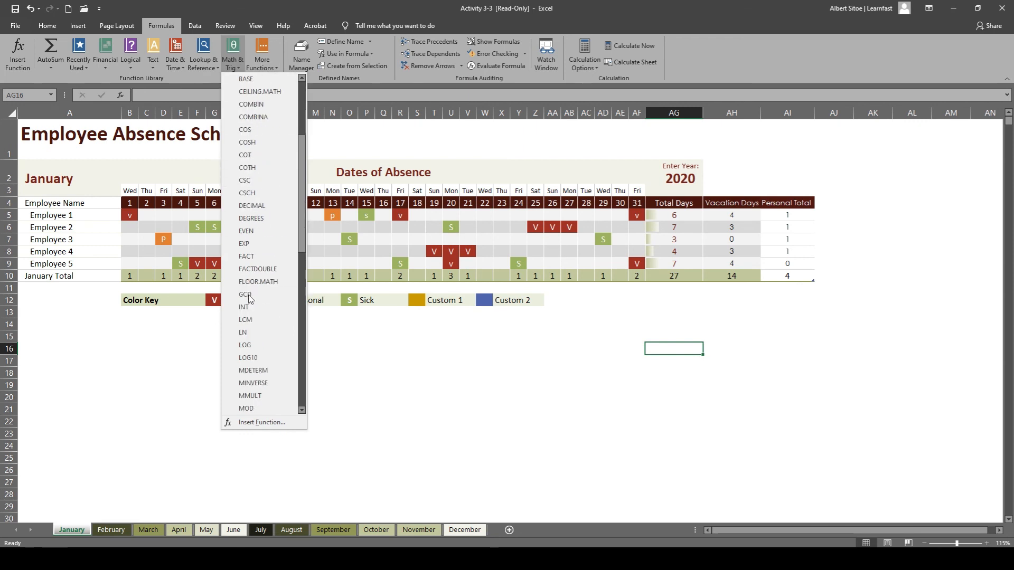
scroll(250, 299, "up", 4)
left_click(262, 63)
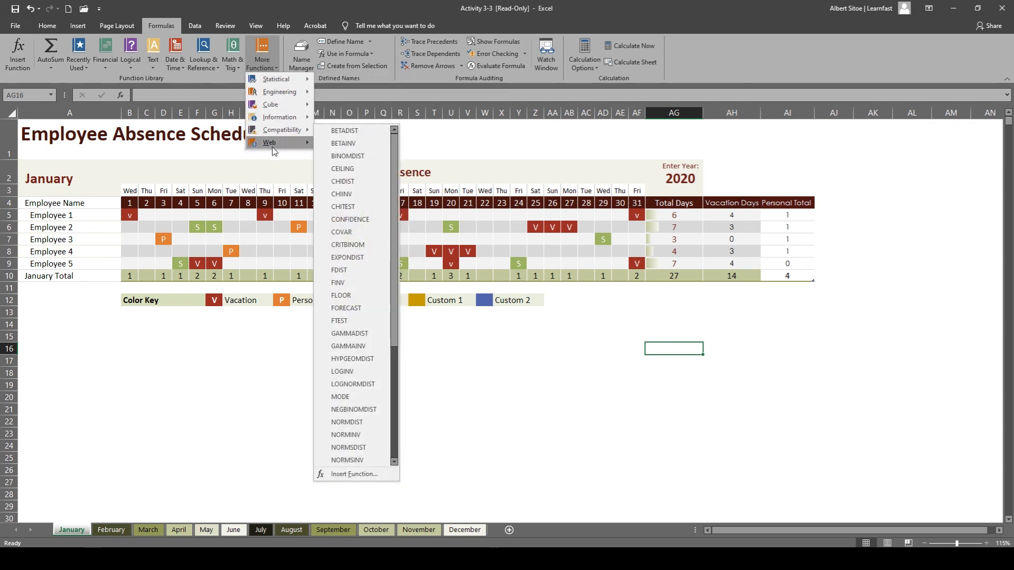
left_click(55, 67)
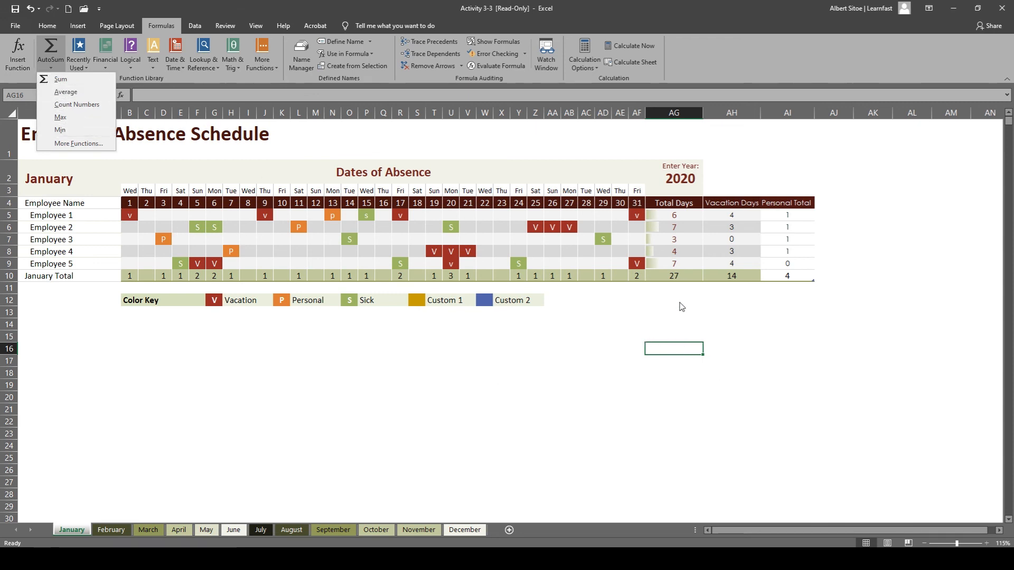
left_click(667, 351)
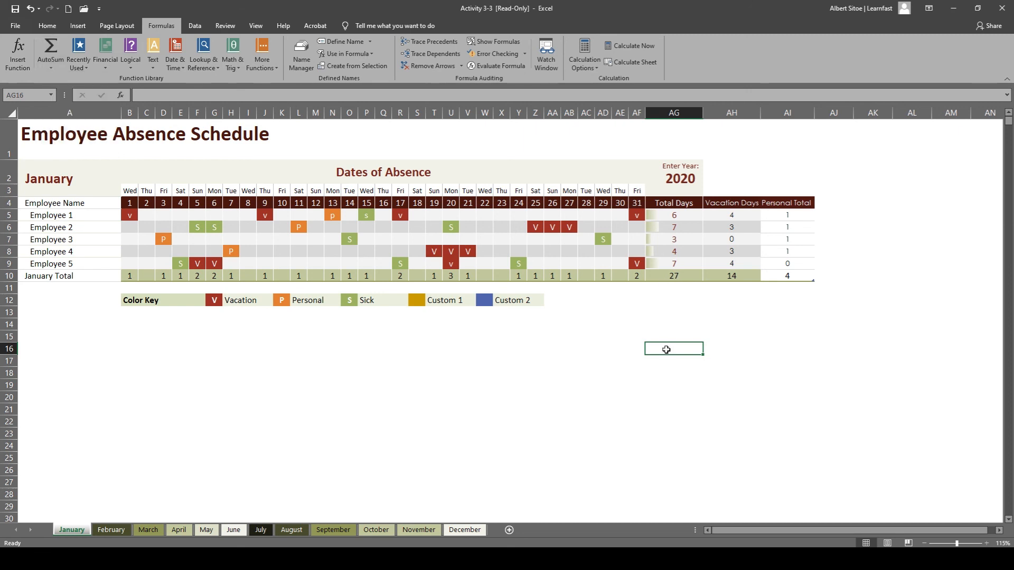
Enter =AVERAGE(tblJanuary[Total Days]) in cell AG13 to average the five employees' total absence days.
left_click(659, 320)
left_click(662, 312)
left_click(662, 292)
double_click(660, 311)
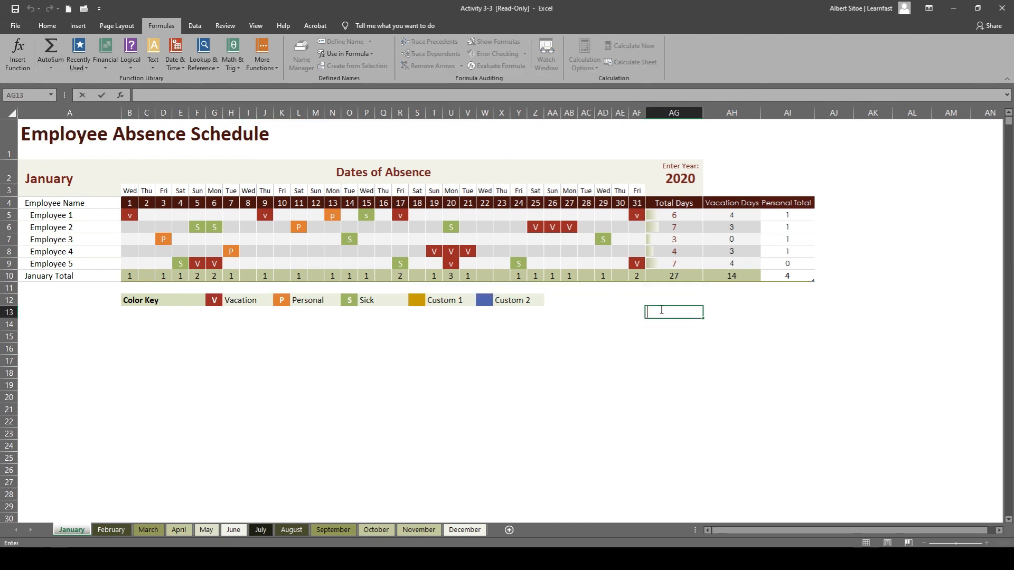
type("=aV")
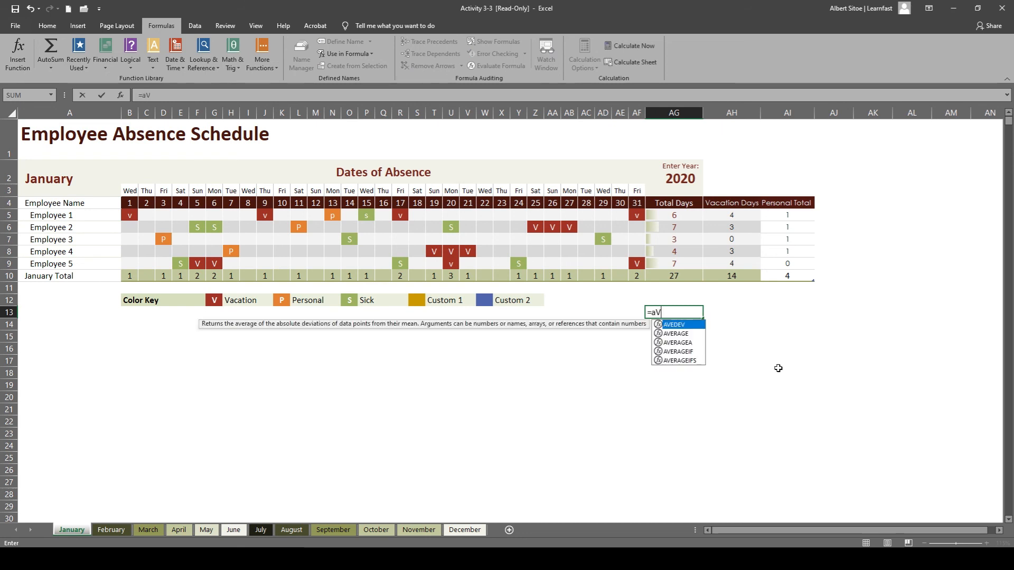
type("ERAGE")
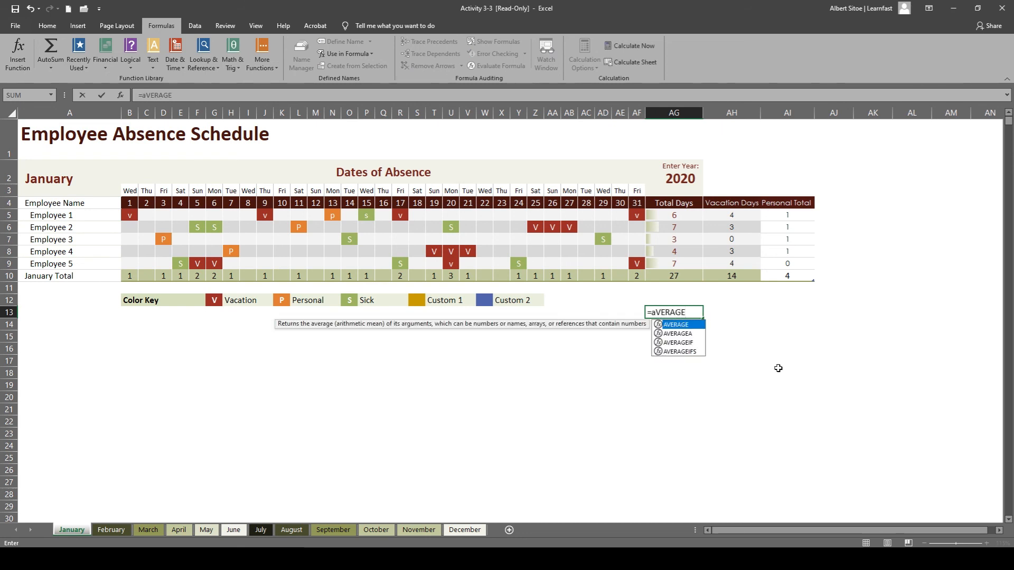
type("(")
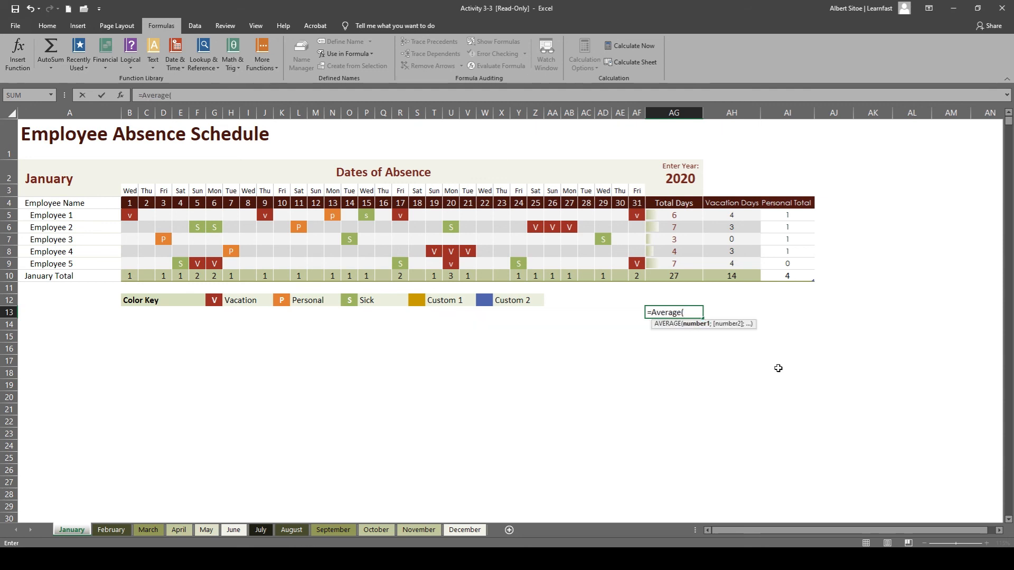
left_click_drag(681, 216, 691, 268)
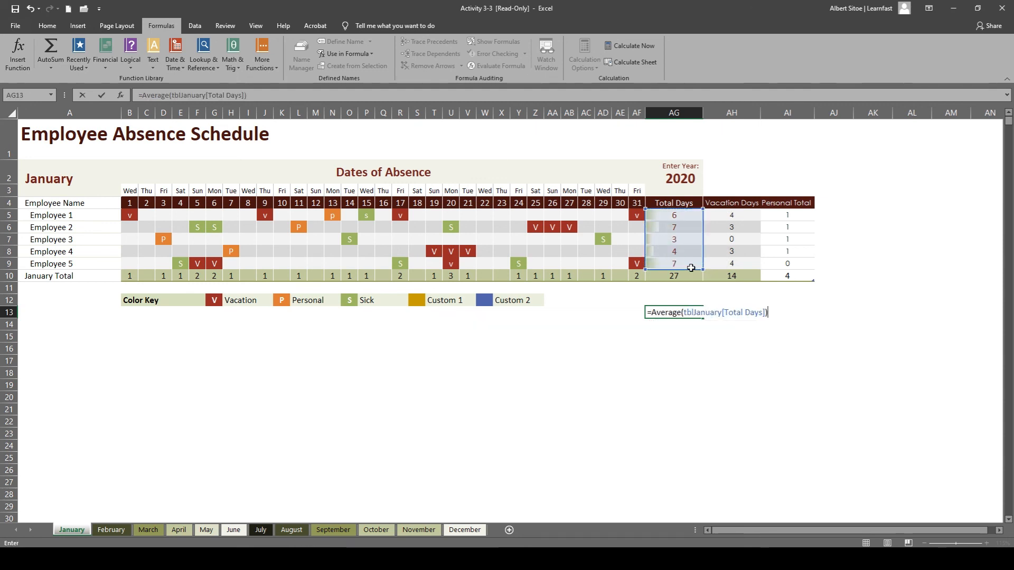
key("Return")
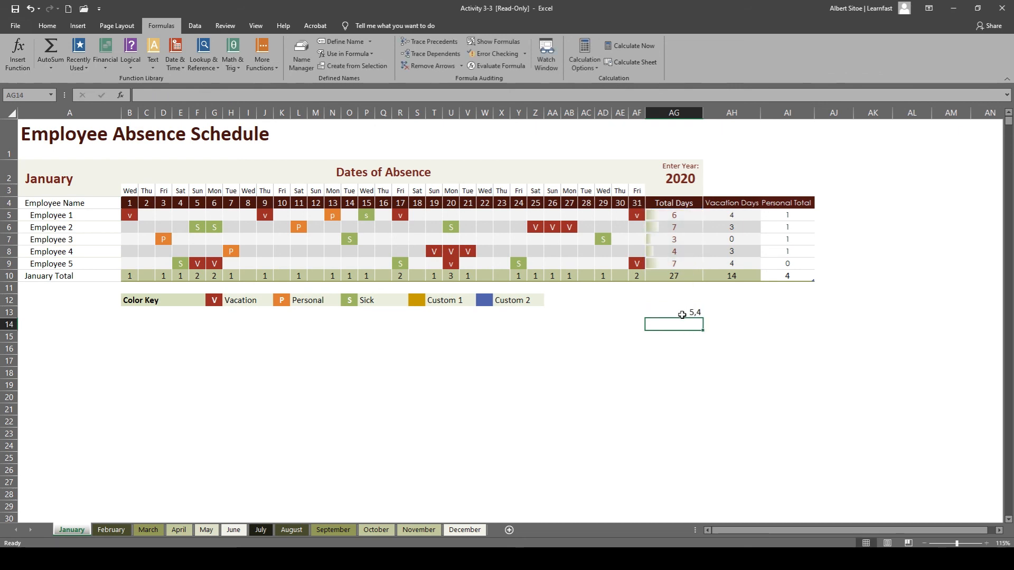
Fill the average formula from AG13 across to AI13 to average the Vacation Days and Personal Total columns.
left_click(683, 314)
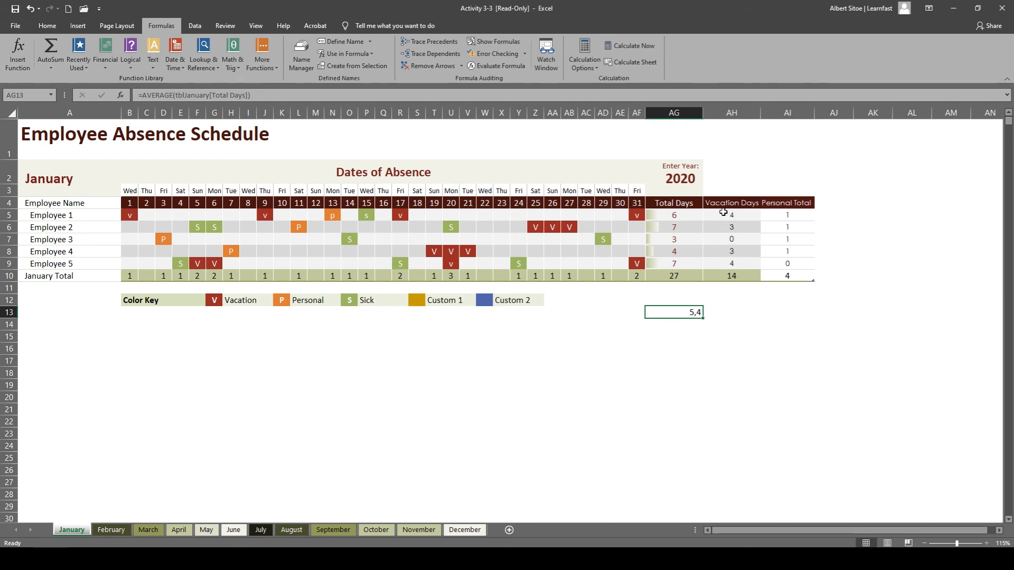
left_click(743, 312)
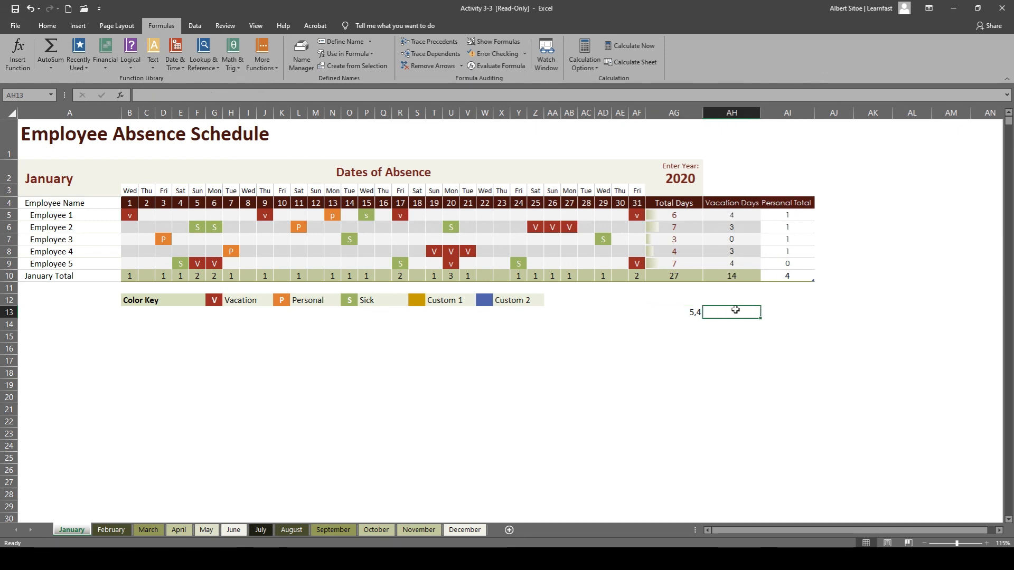
left_click(696, 312)
left_click_drag(703, 318, 795, 318)
left_click(729, 348)
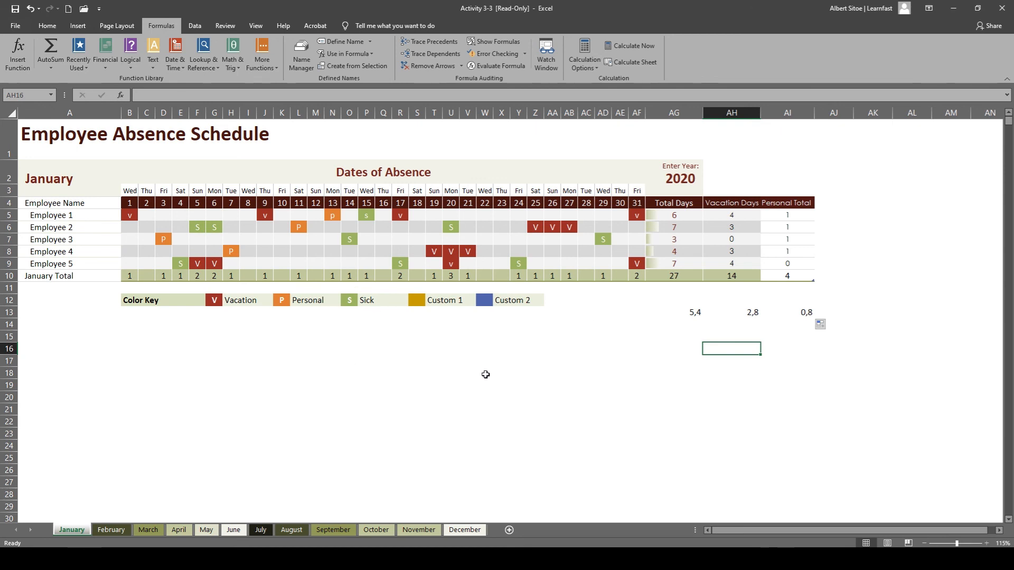
Search Excel's commands and help for "count", review the suggestions, and clear the search text.
left_click(47, 25)
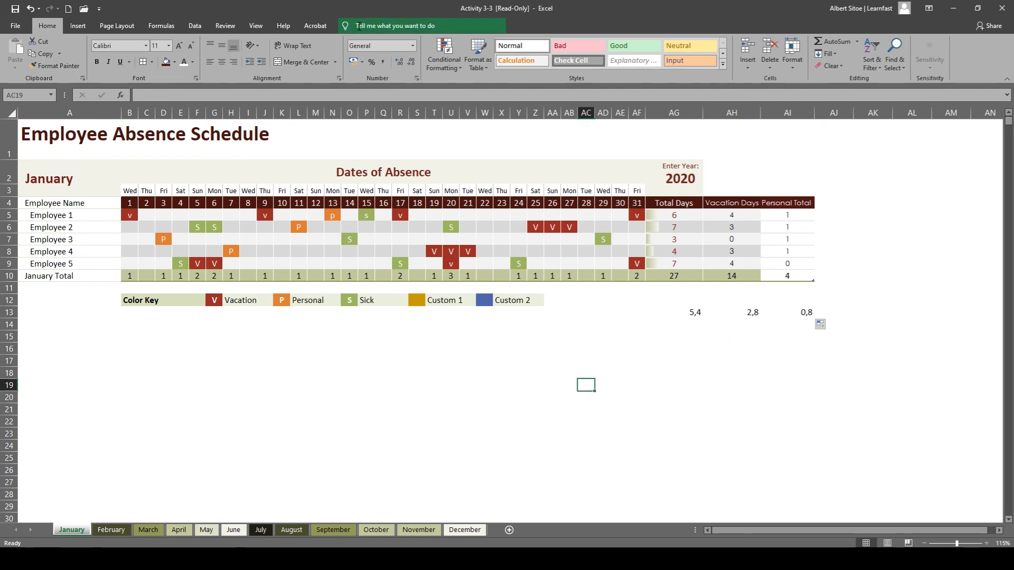
left_click(400, 27)
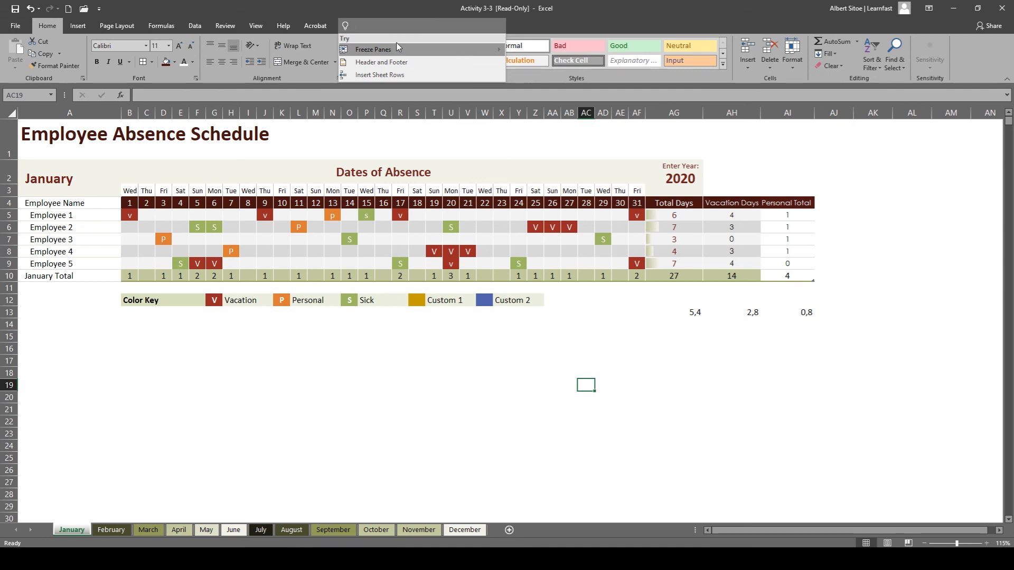
type("count")
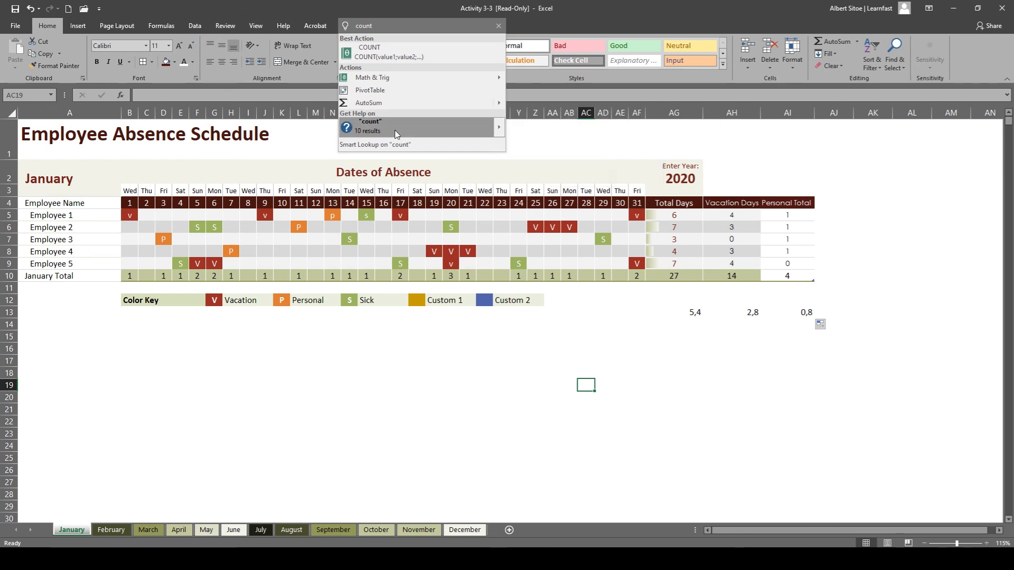
left_click_drag(394, 27, 260, 29)
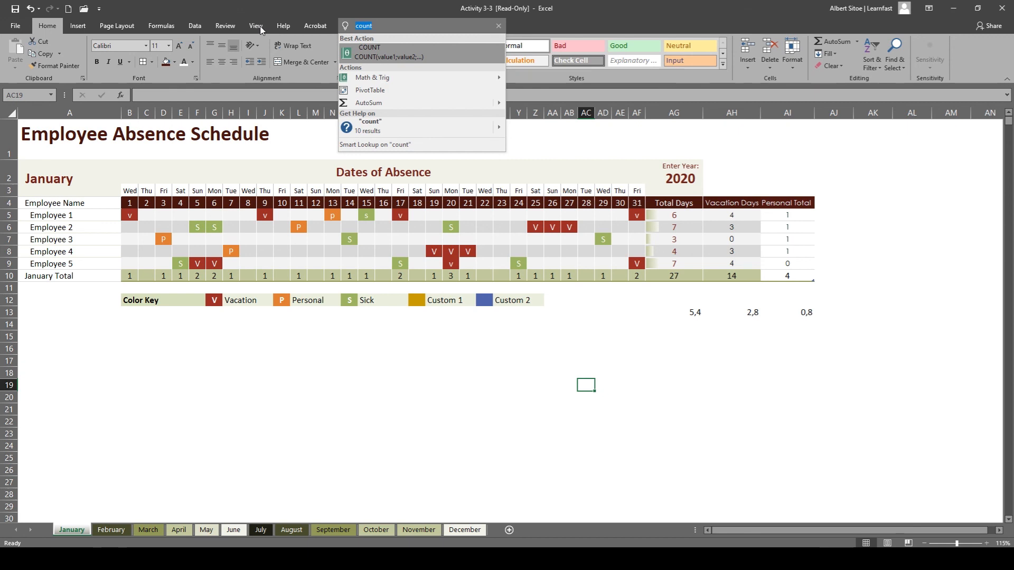
key("BackSpace")
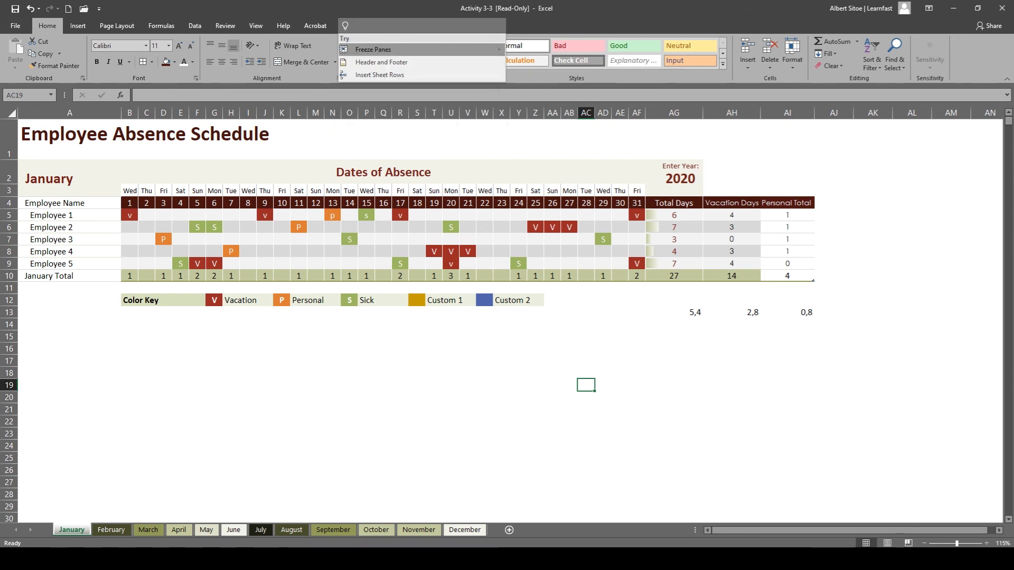
Search the commands for "print", run Print, cancel saving the PDF output, and check the recently used actions.
type("print")
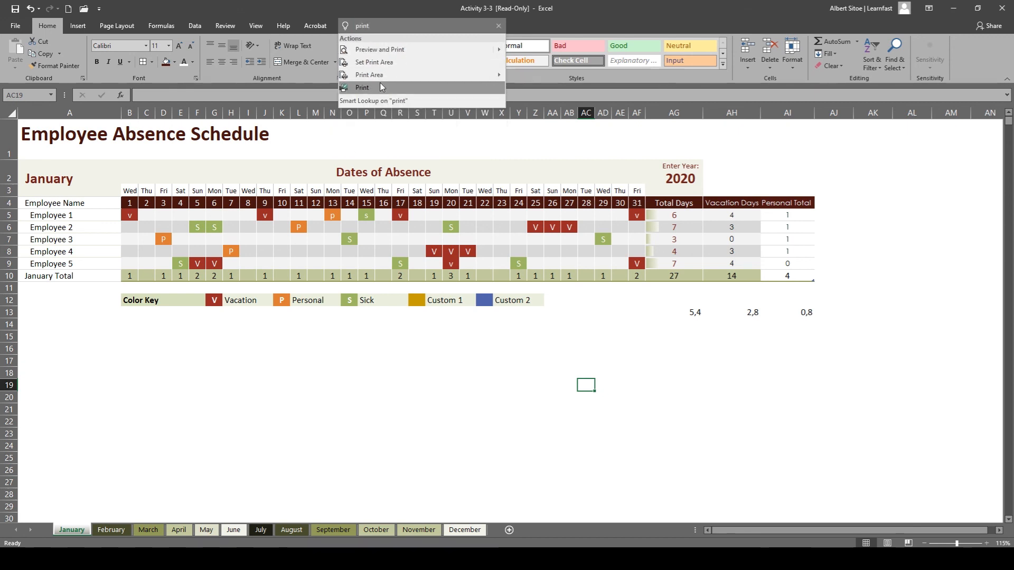
left_click(371, 88)
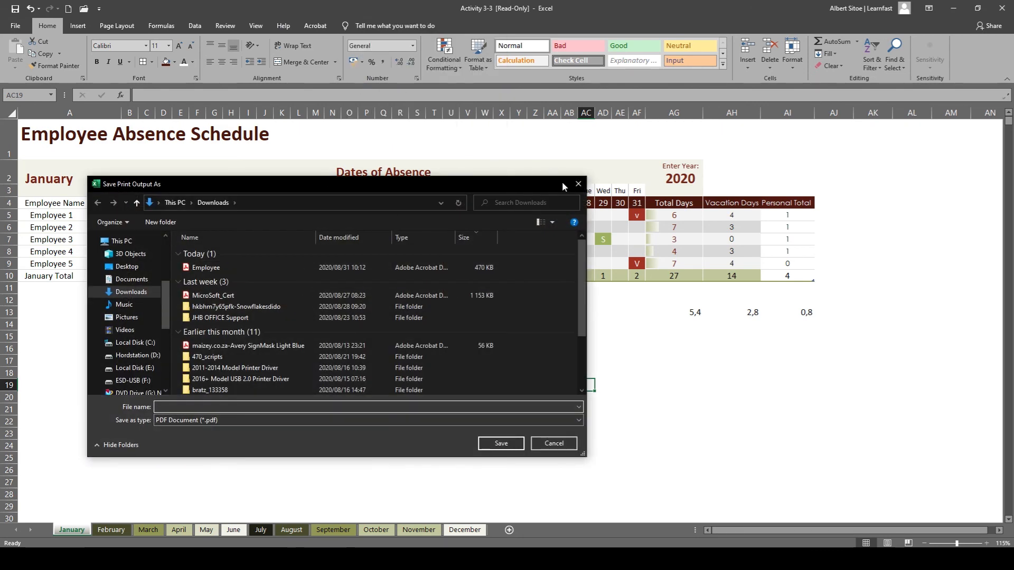
left_click(578, 184)
left_click(399, 422)
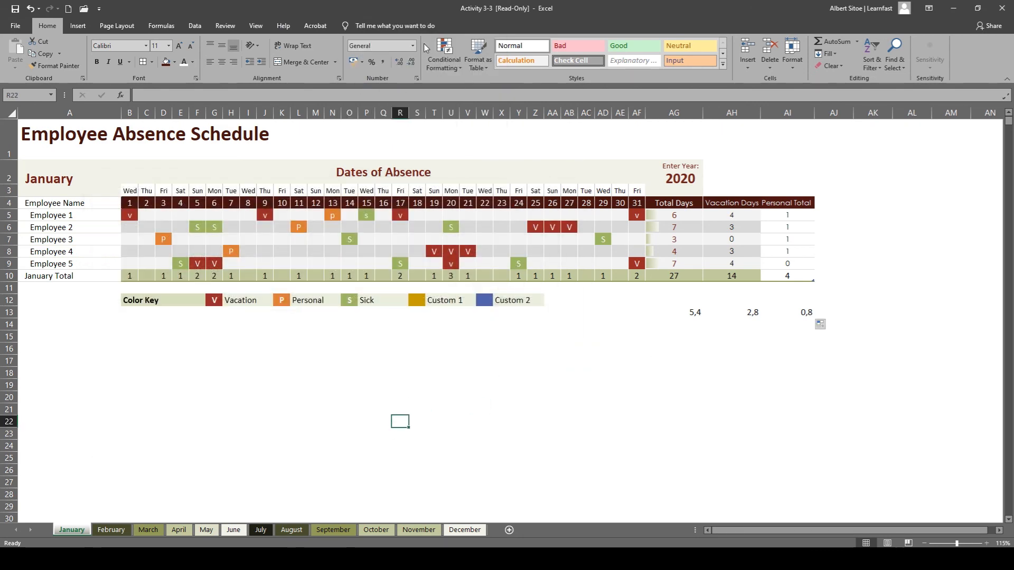
left_click(402, 27)
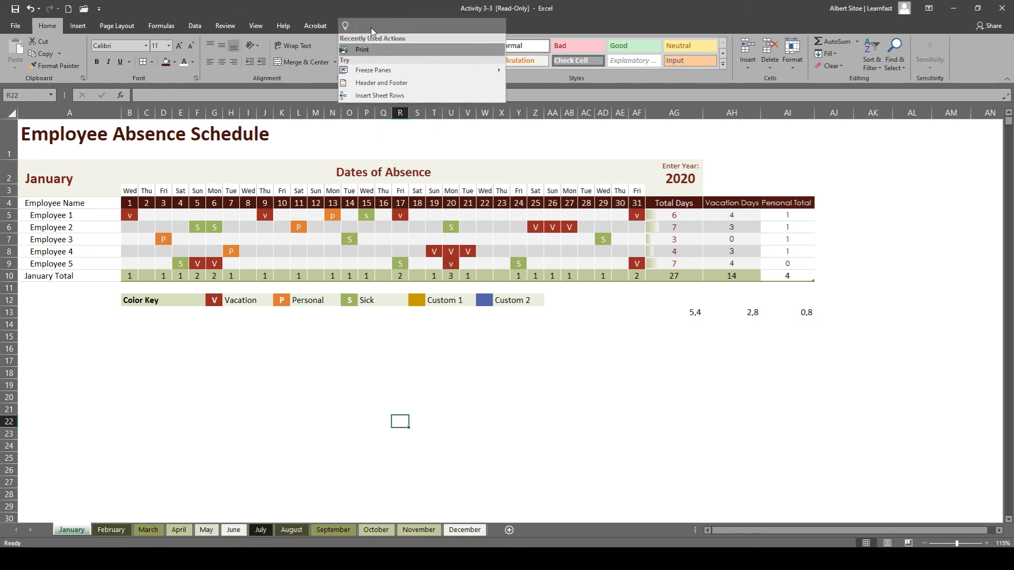
key("Escape")
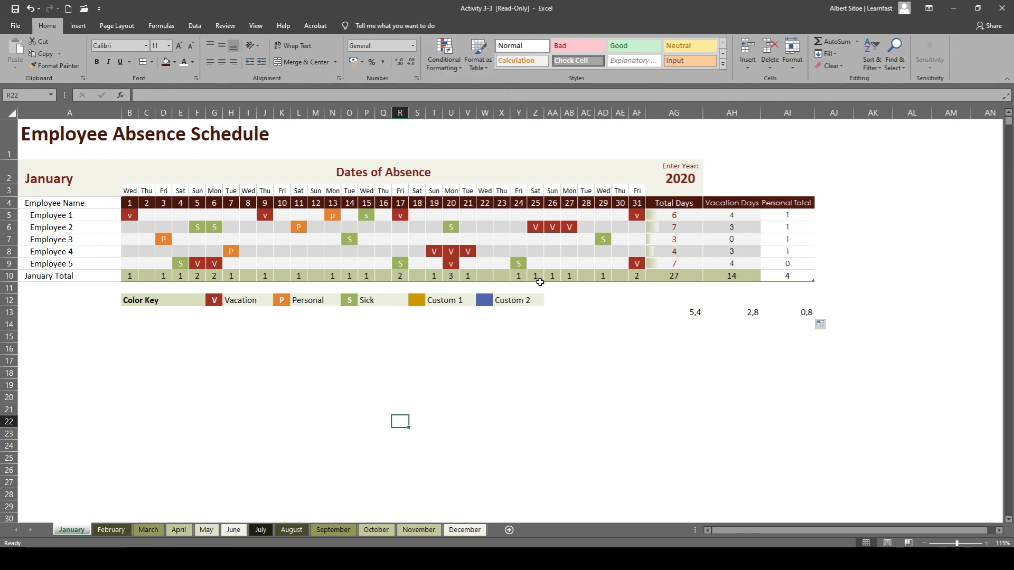